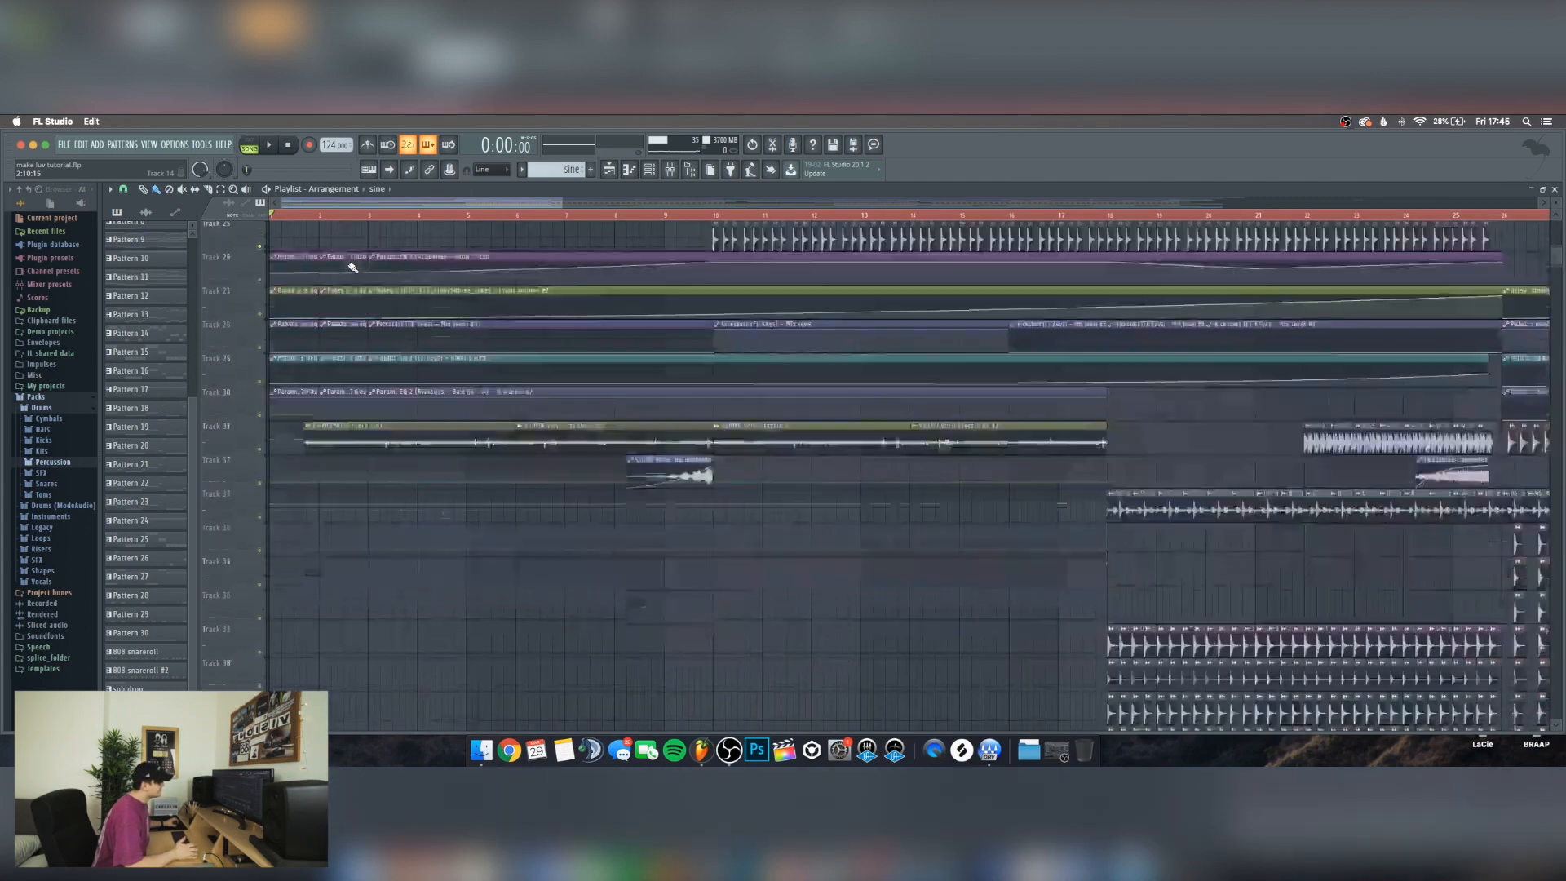
Look over the playlist arrangement, surveying its automation, percussion and pattern tracks across the whole song
scroll(409, 284, "up", 8)
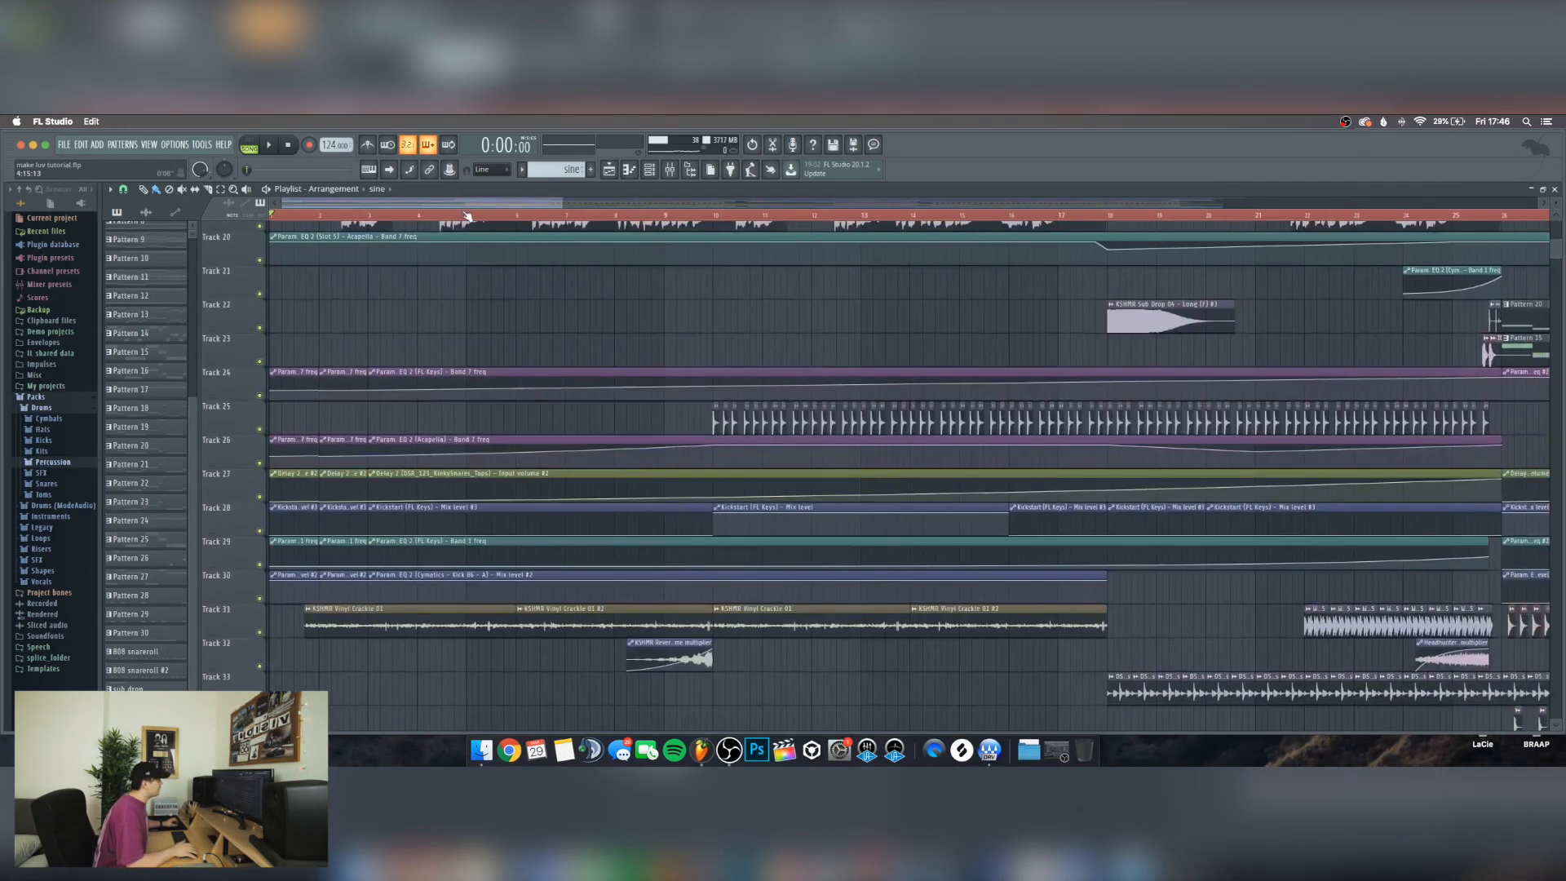
scroll(467, 217, "down", 6)
scroll(460, 232, "down", 4)
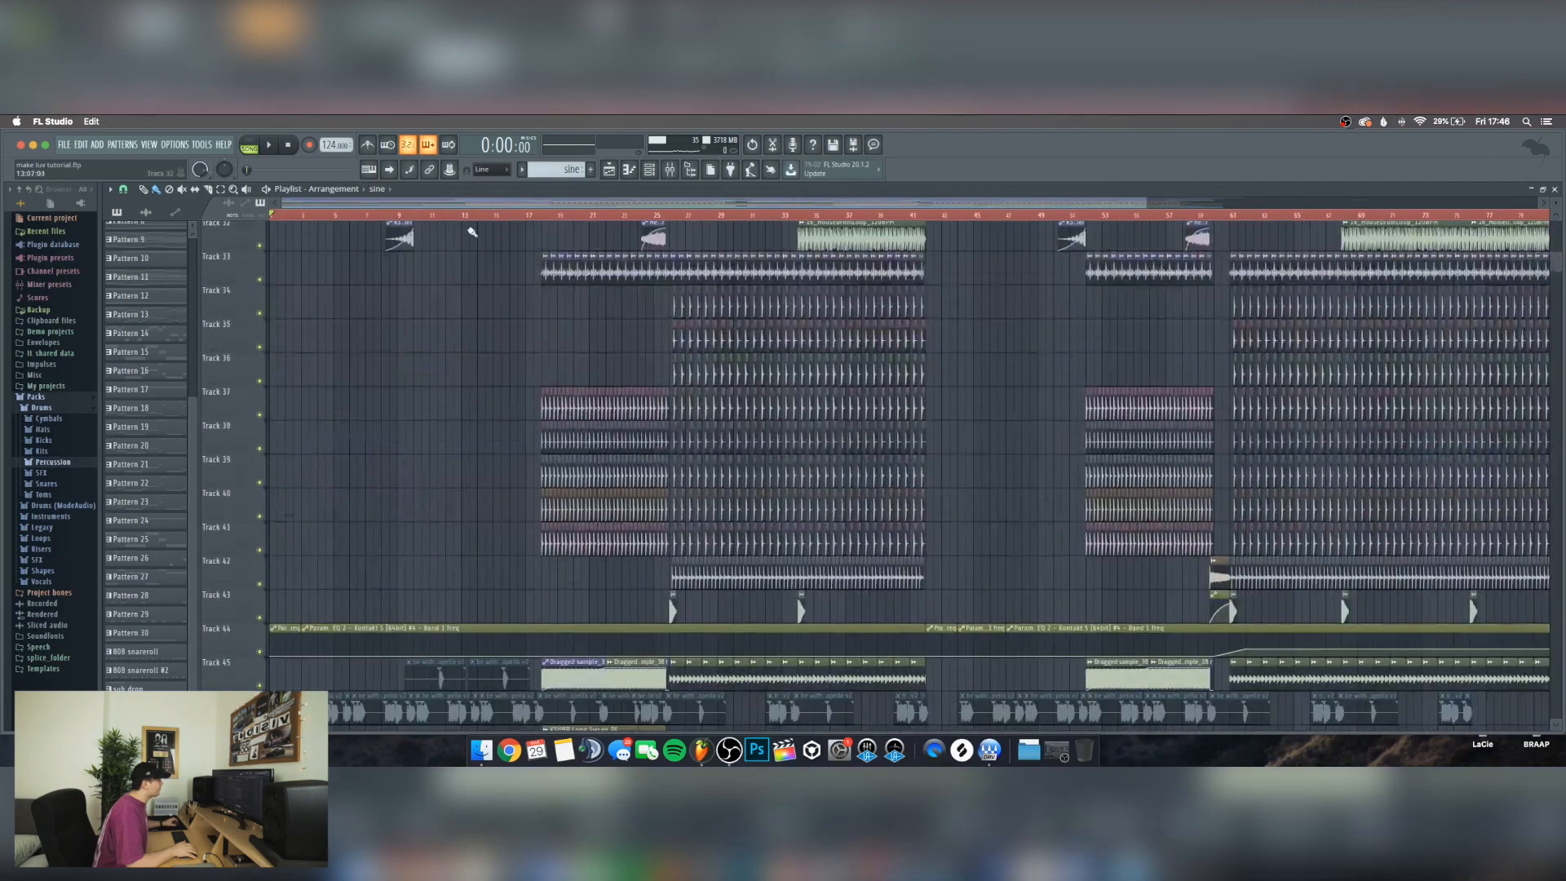
scroll(461, 218, "down", 4)
scroll(308, 386, "up", 6)
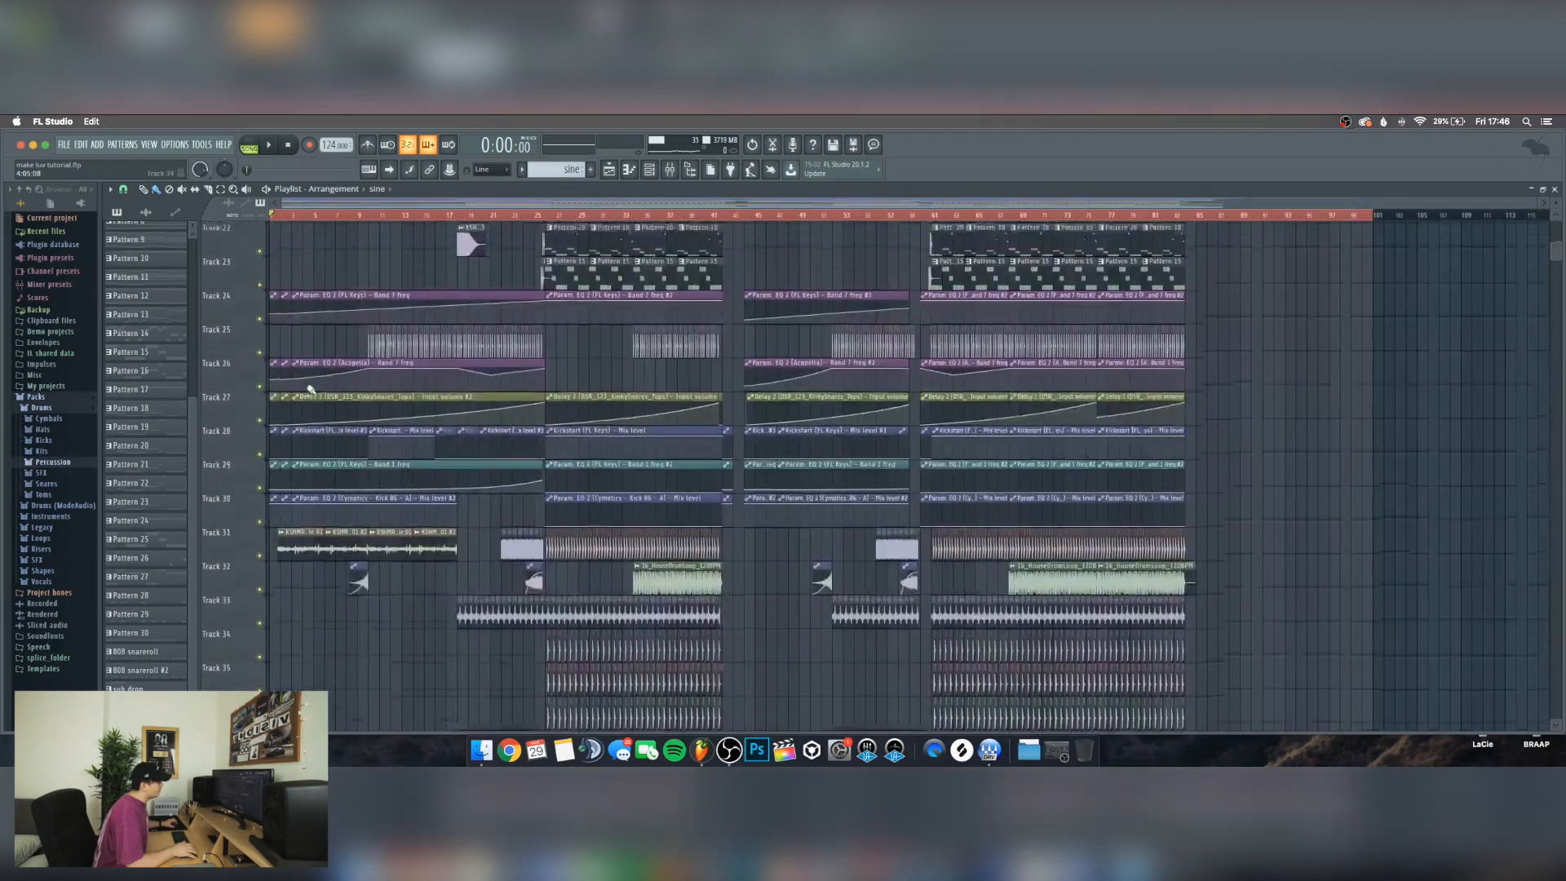
scroll(310, 389, "up", 3)
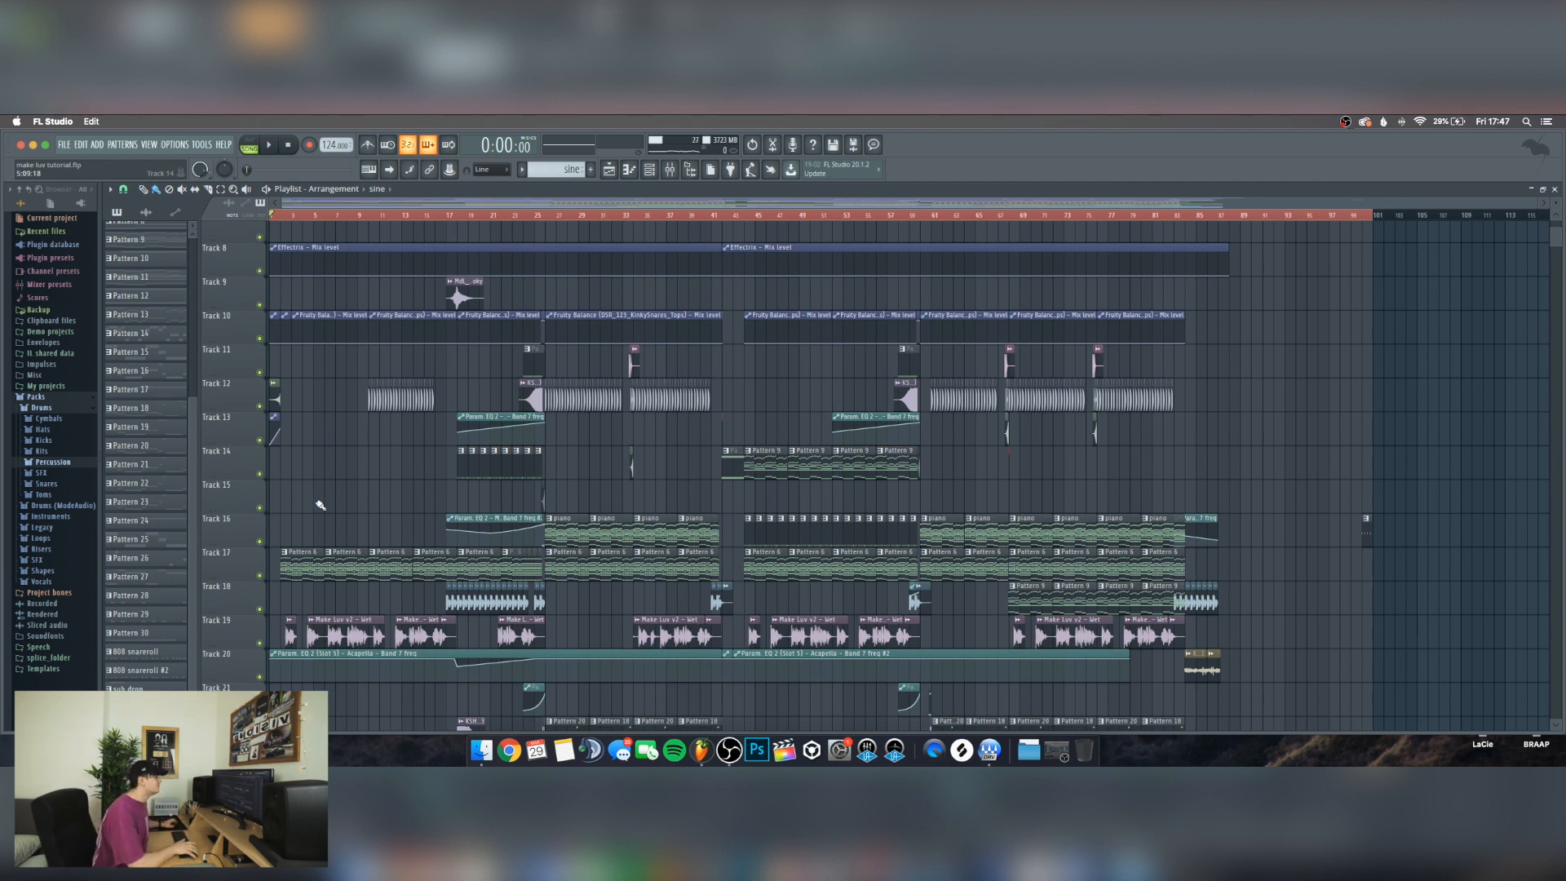
View the FL Keys chord notes of Pattern 6 in the piano roll, then close it
double_click(295, 553)
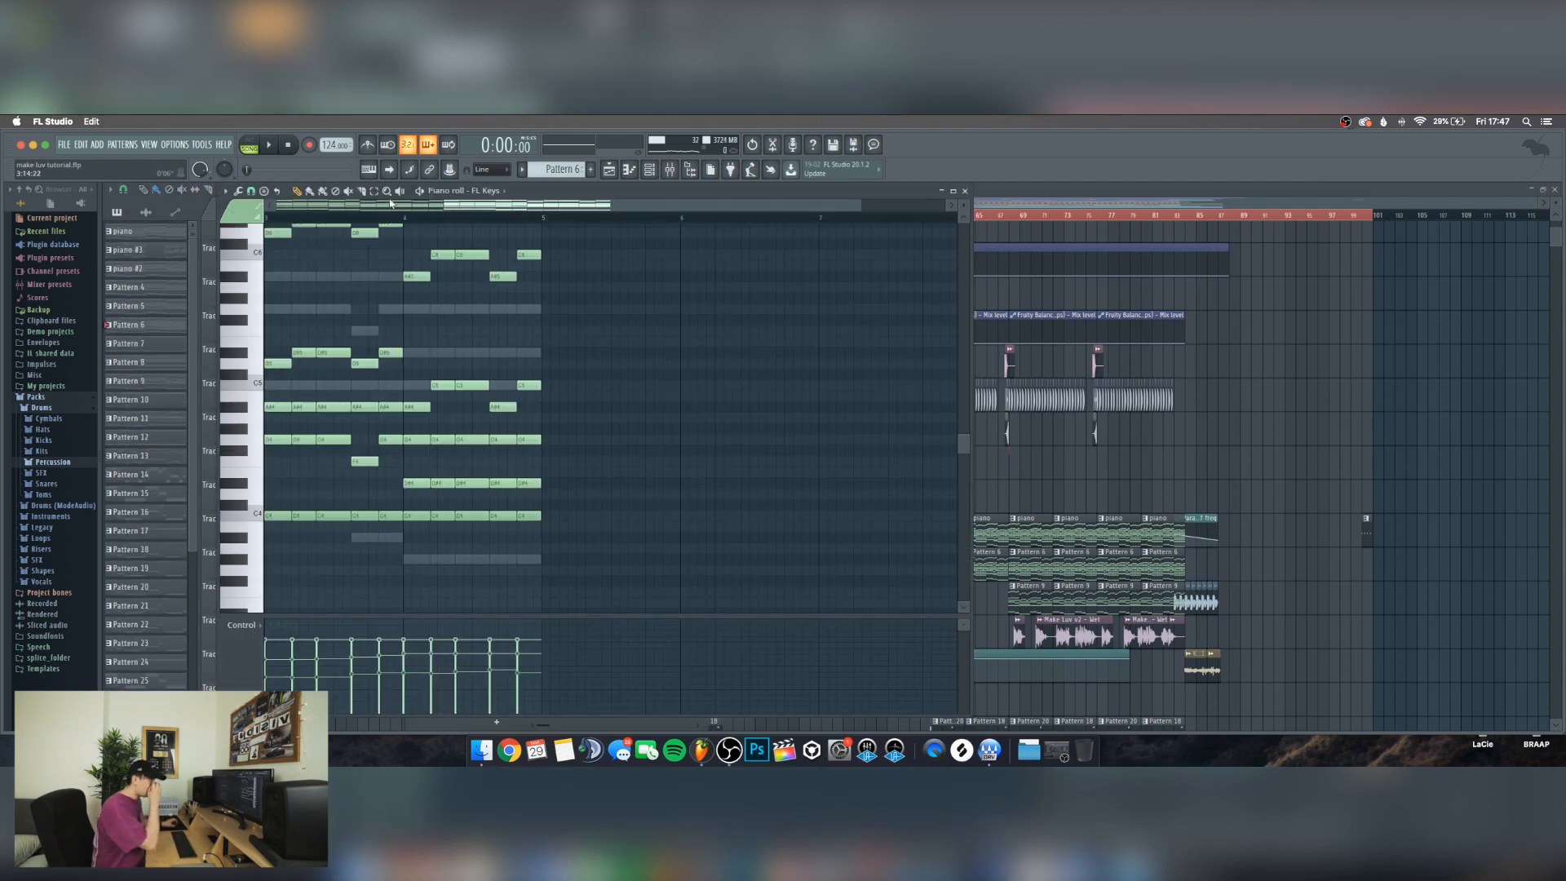
left_click_drag(469, 206, 306, 206)
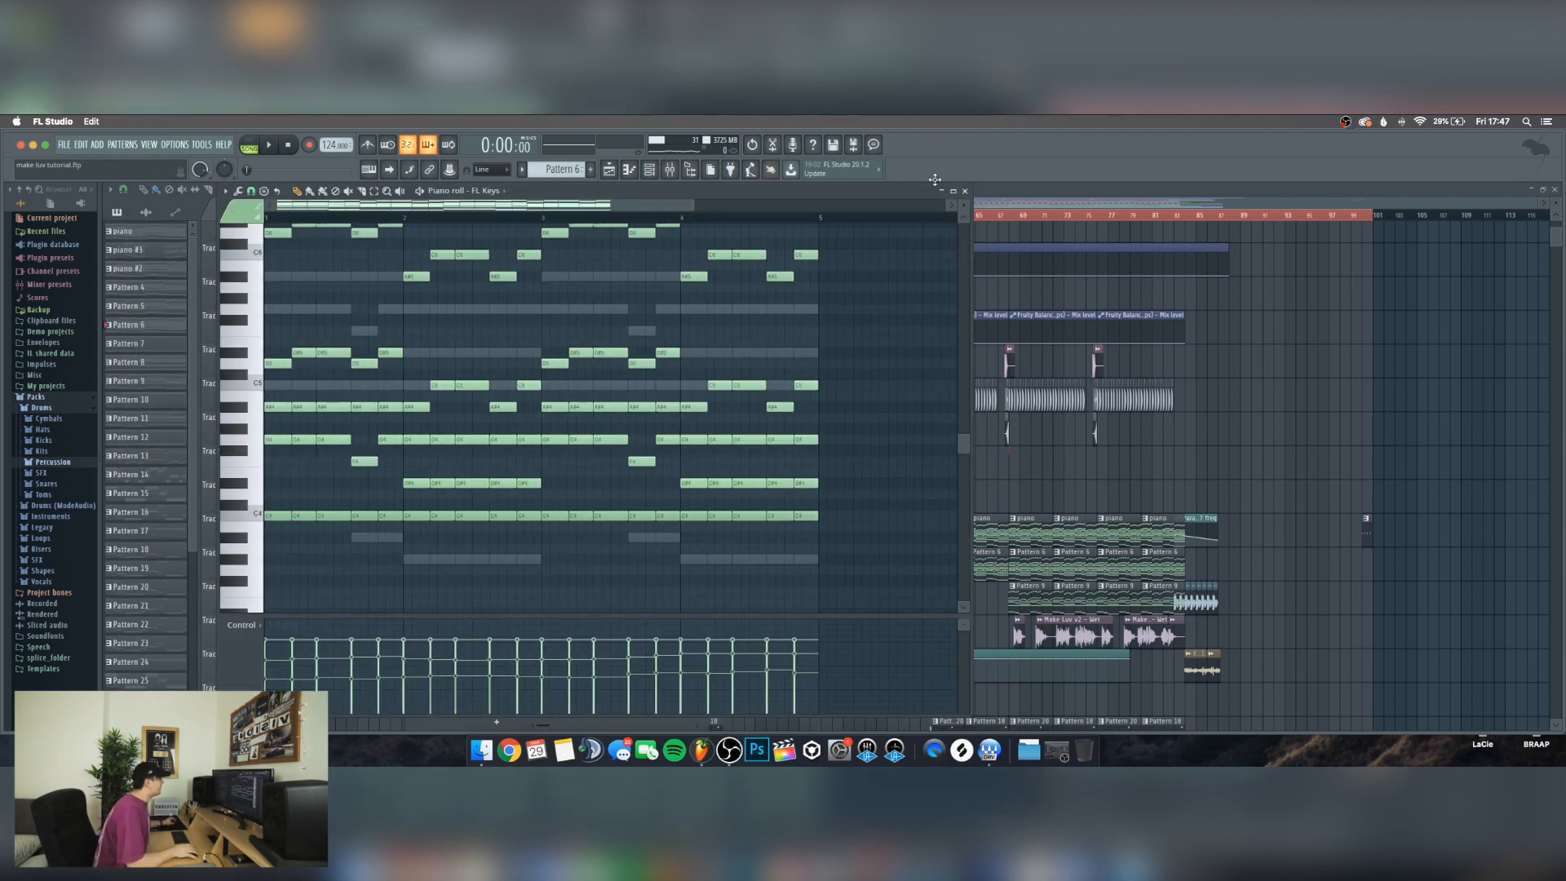
left_click(965, 192)
Find the layered Kontakt channel of Pattern 6 in the channel rack and view its The Giant piano instrument
scroll(524, 436, "up", 10)
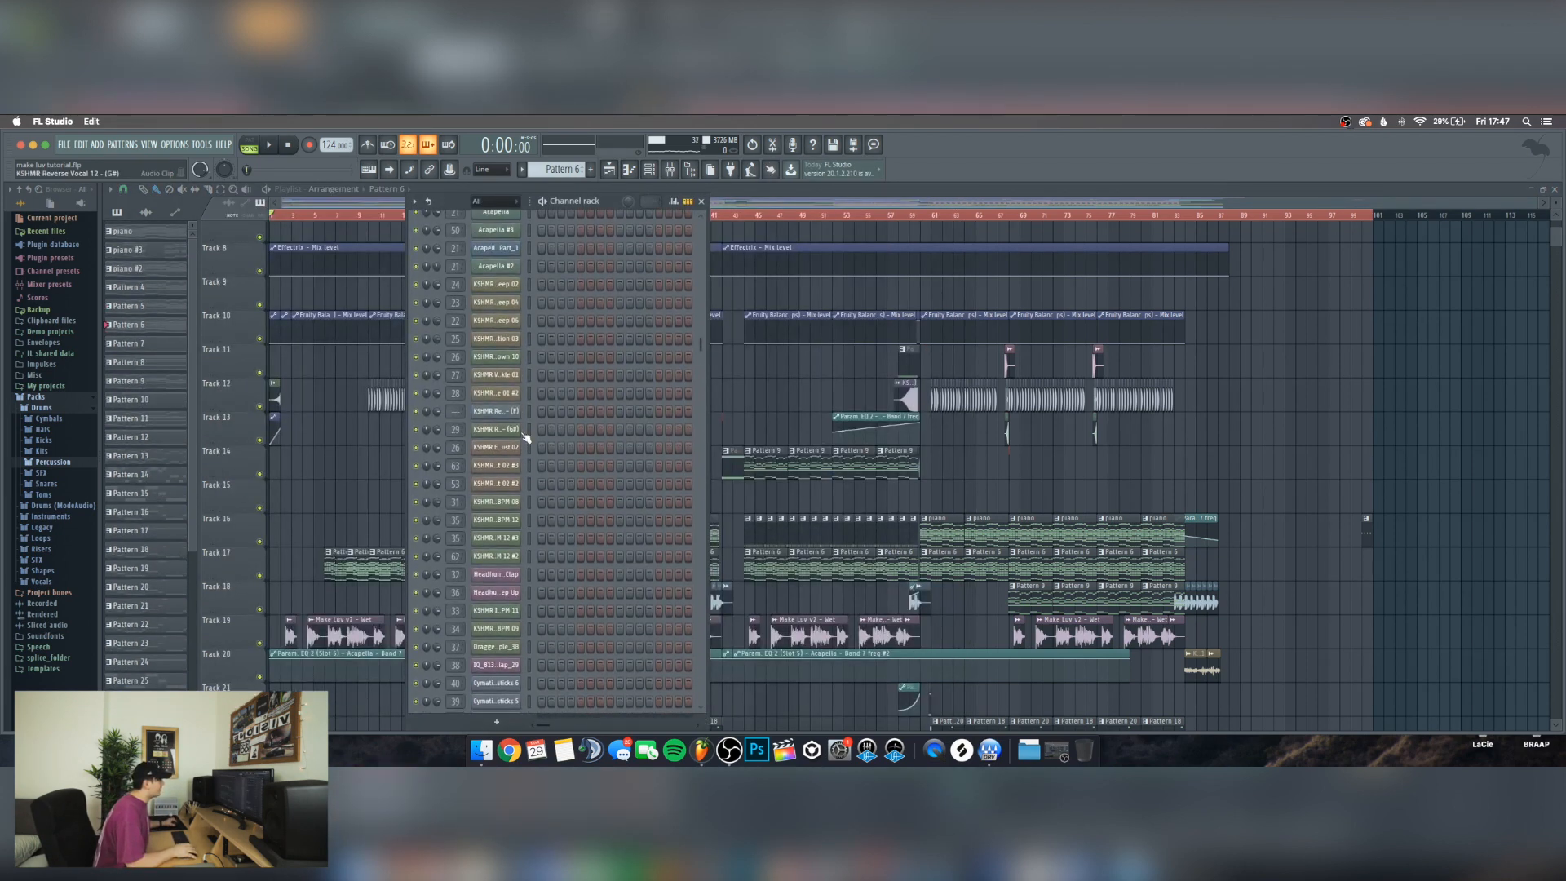
scroll(534, 424, "up", 10)
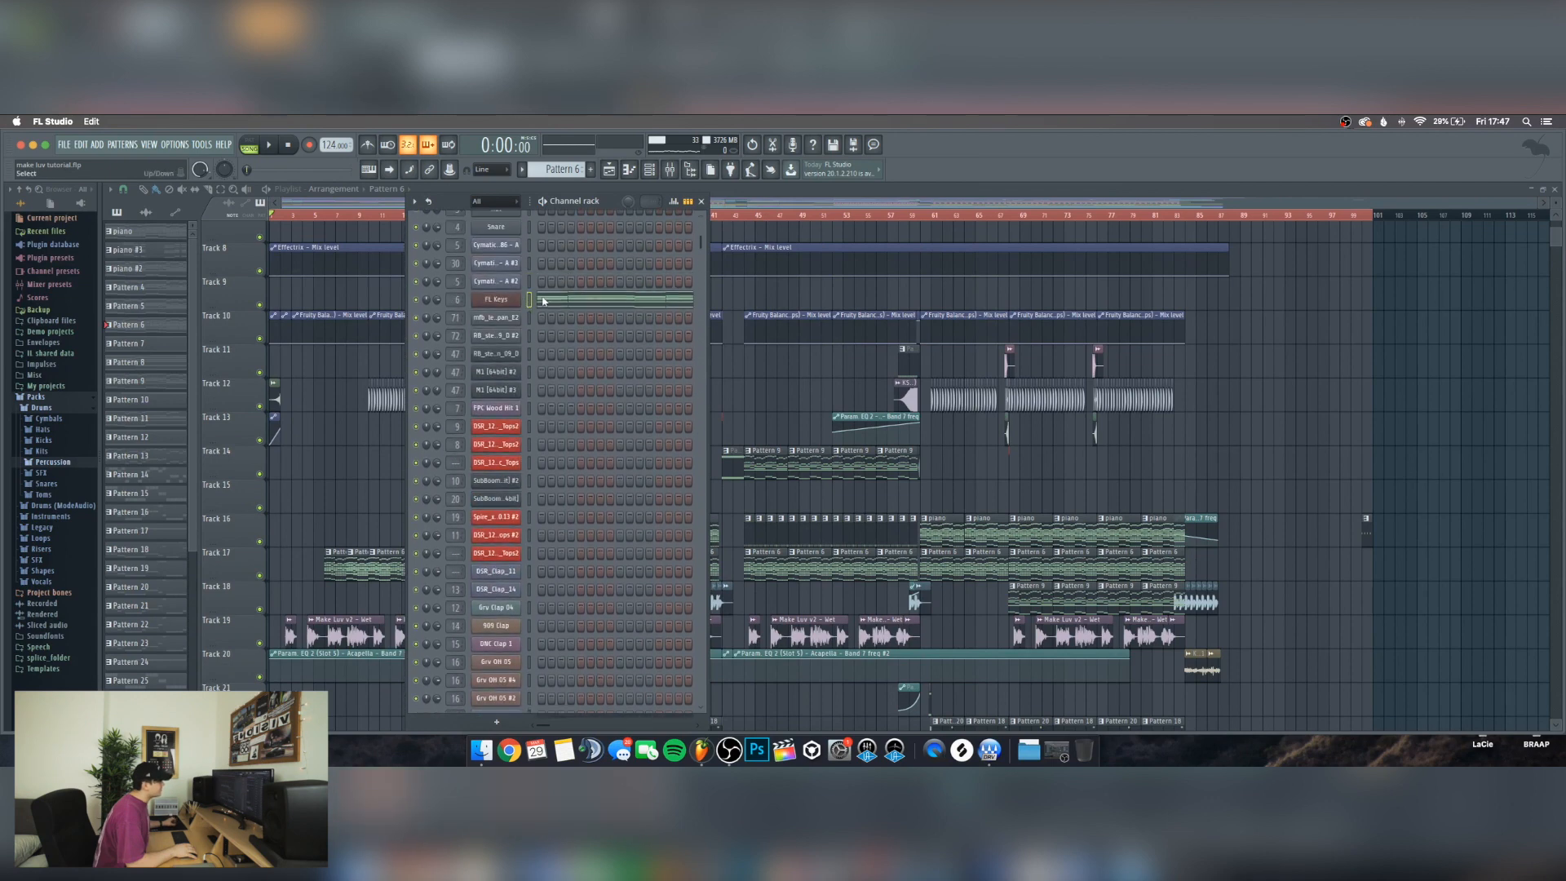
scroll(544, 301, "down", 15)
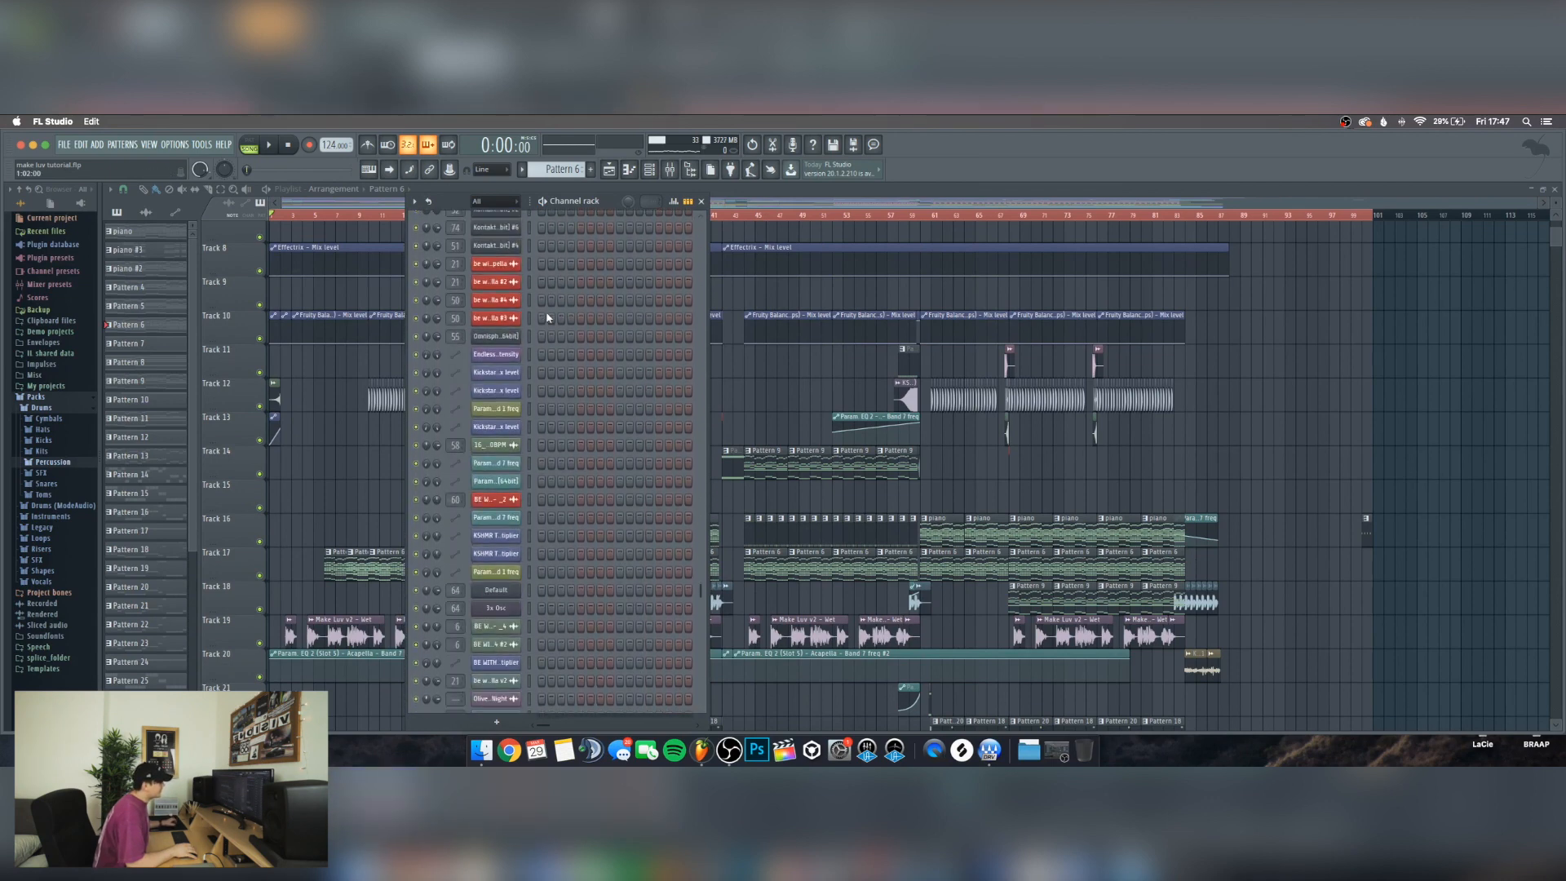
scroll(548, 318, "up", 10)
left_click(487, 378)
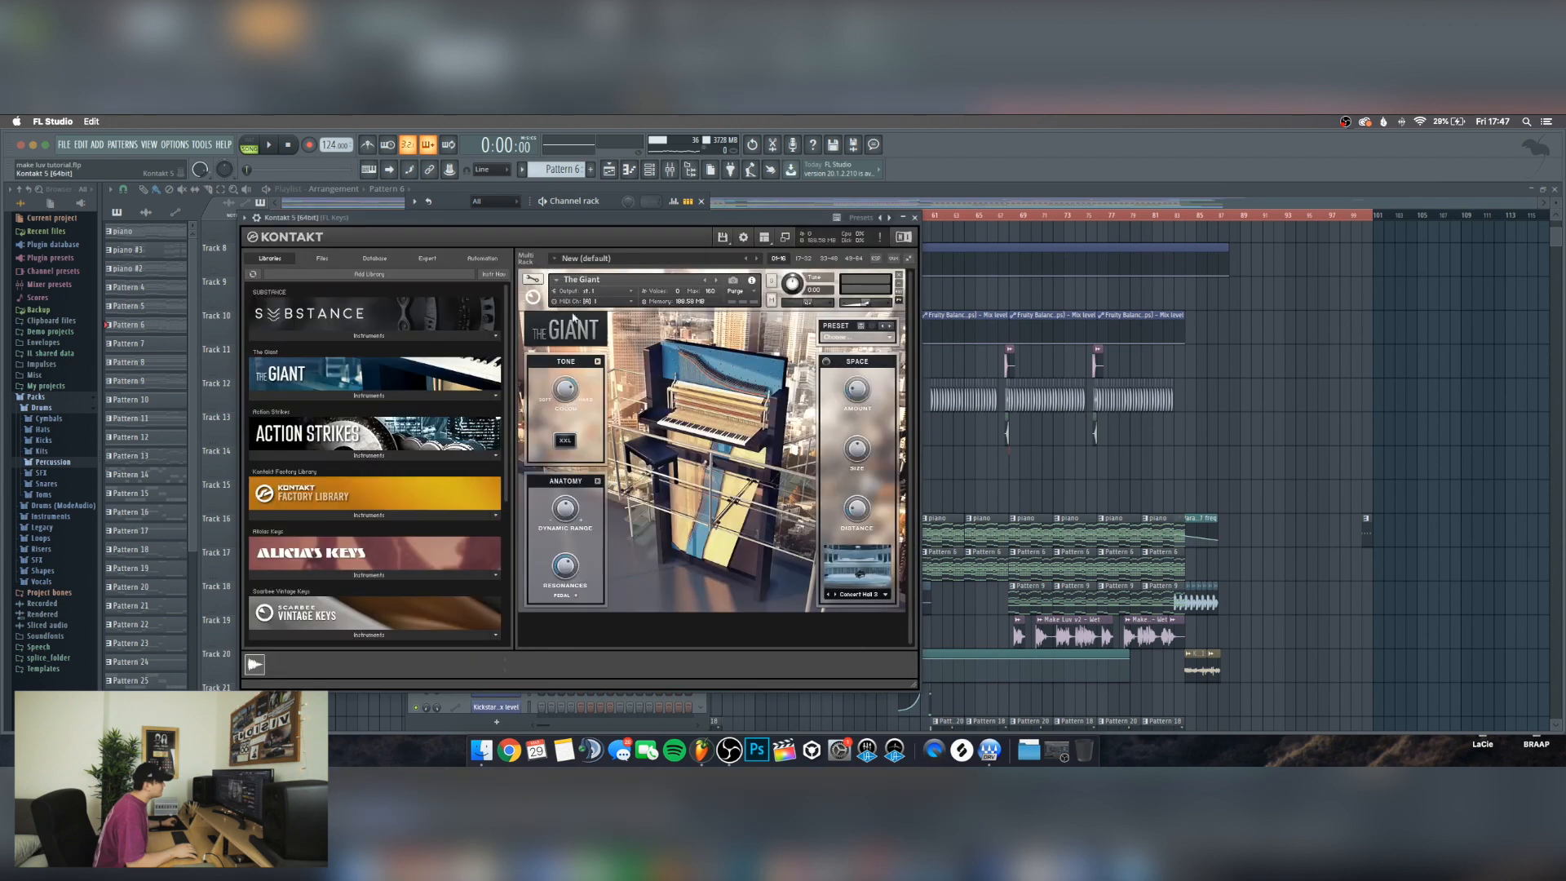
left_click(914, 218)
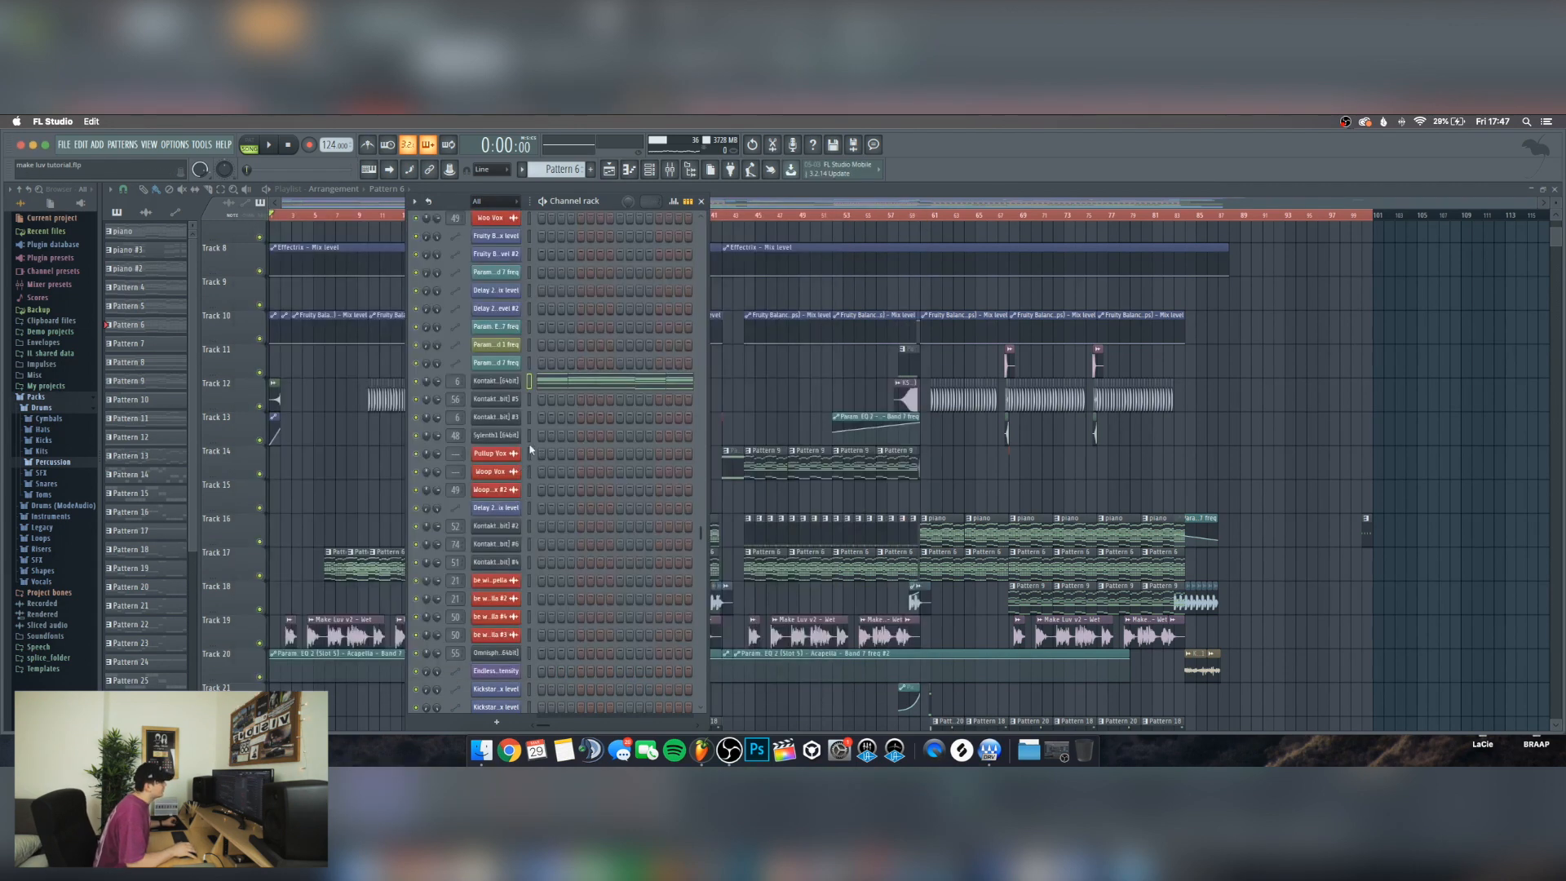
Play Pattern 6 and view the FL Keys mixer track with its effects, then stop playback
scroll(530, 447, "up", 15)
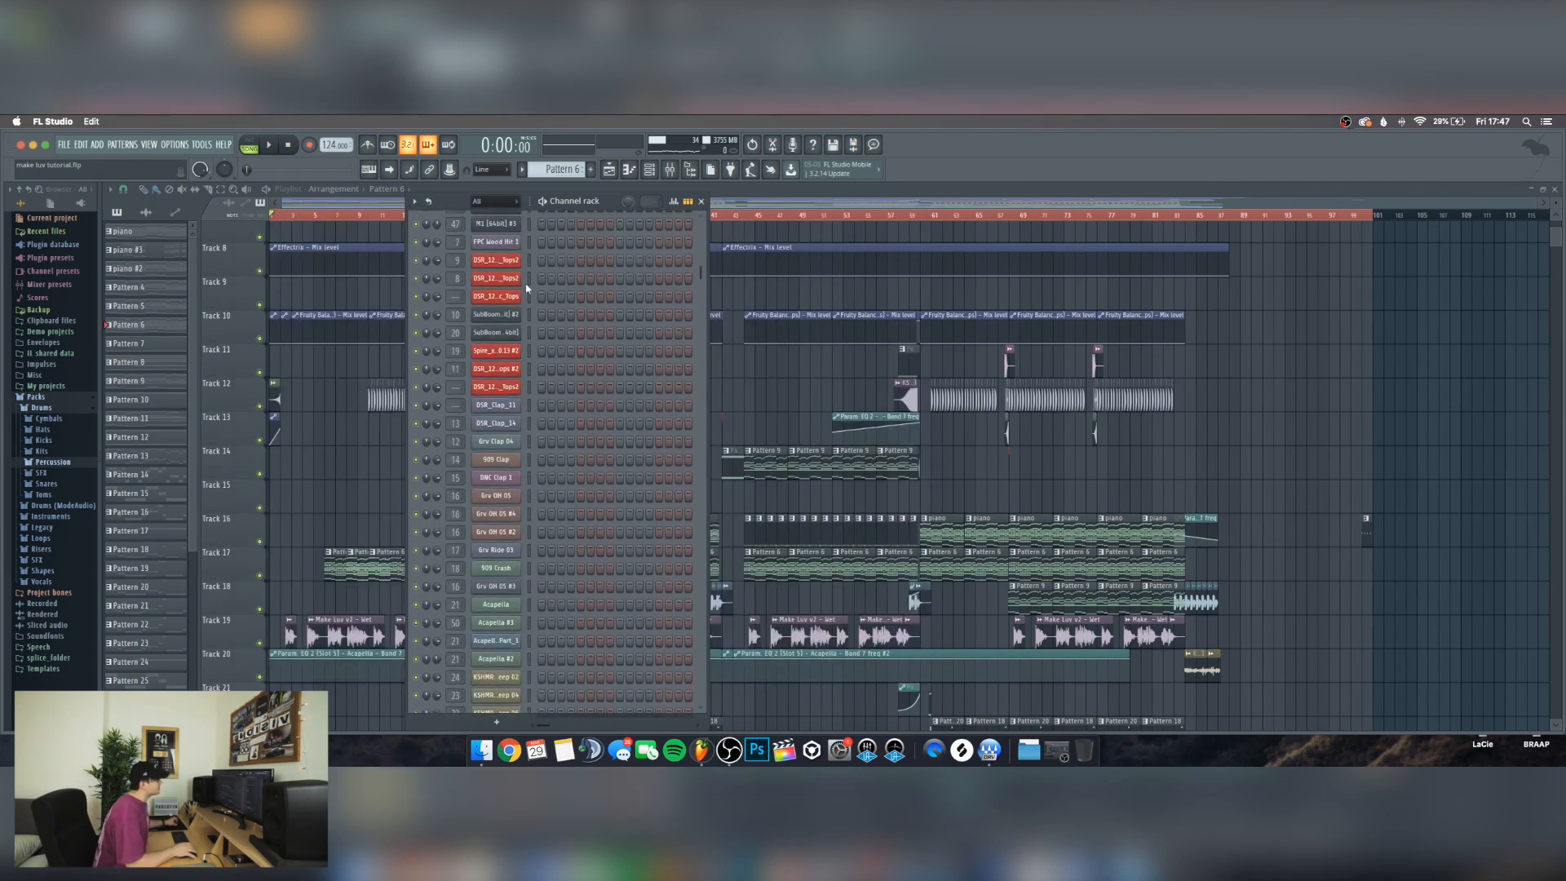
scroll(554, 326, "up", 12)
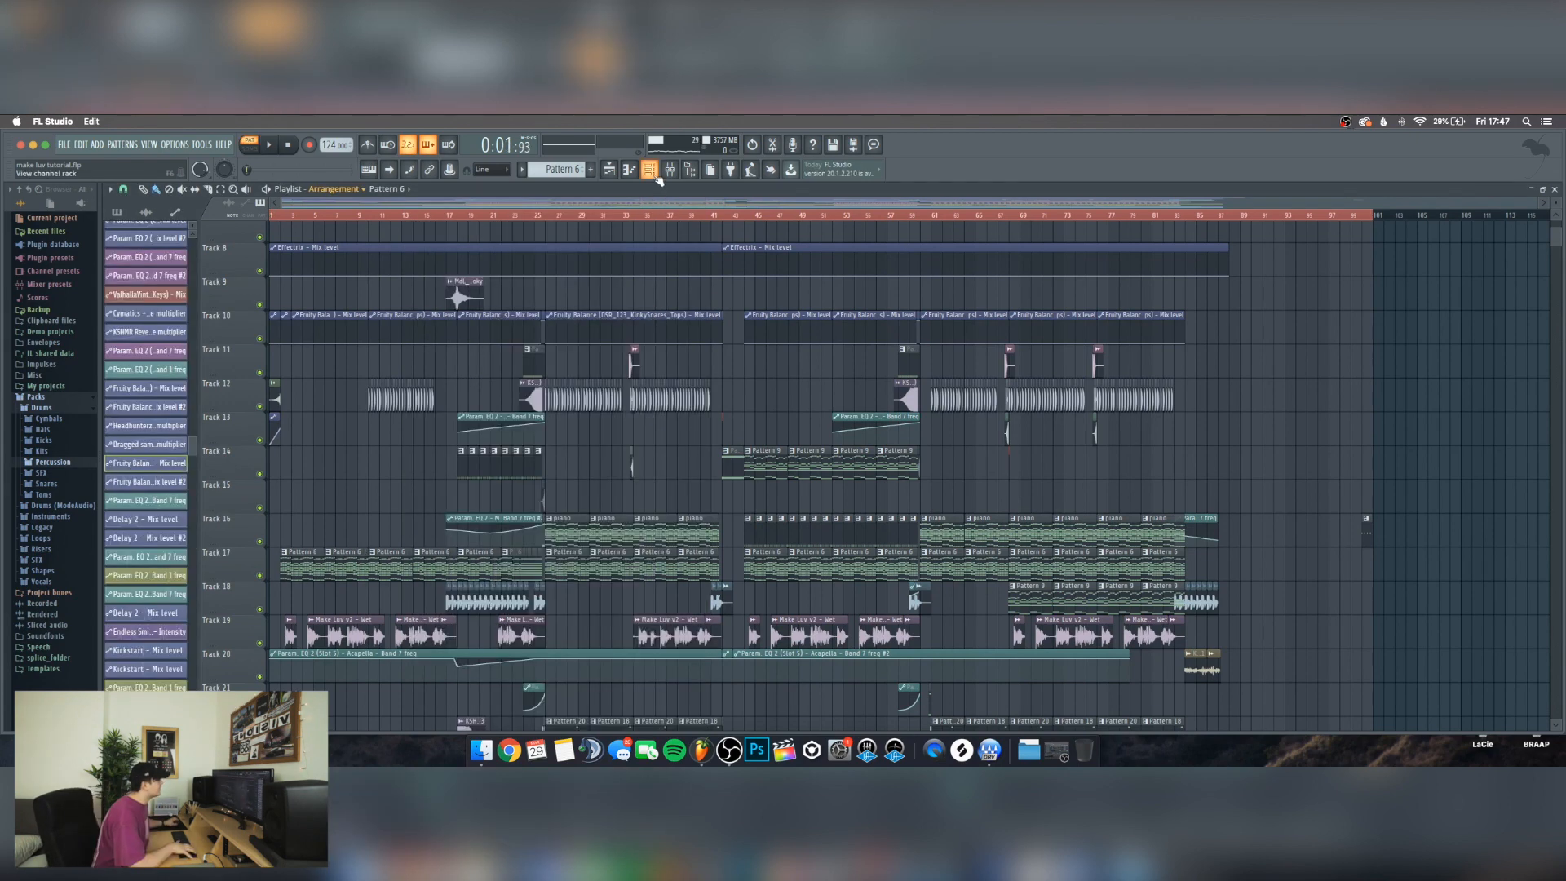
left_click(649, 170)
key("space")
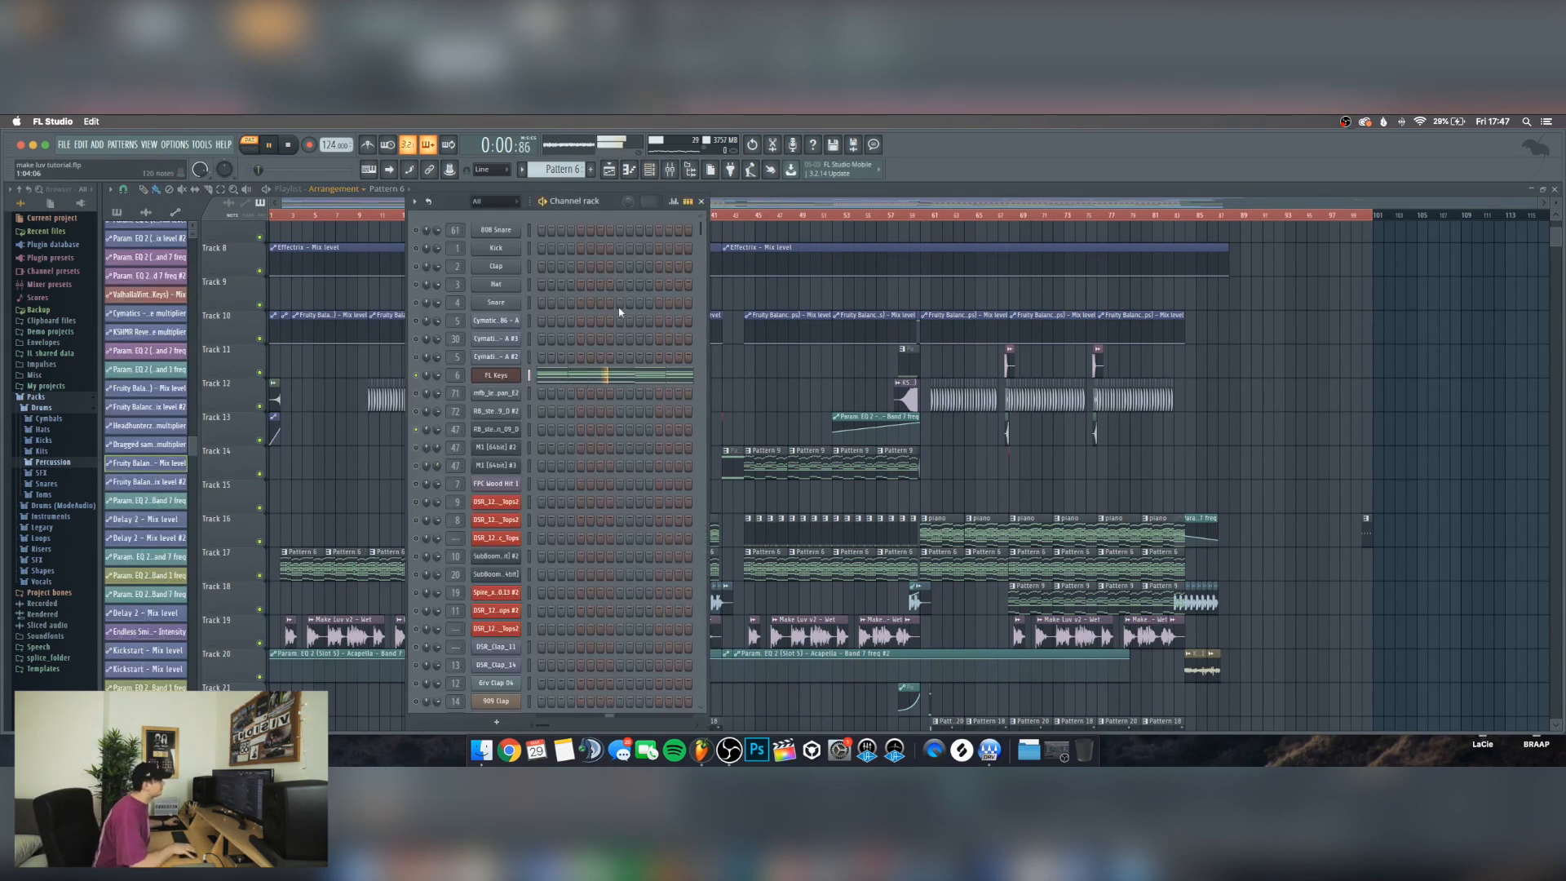
key("F9")
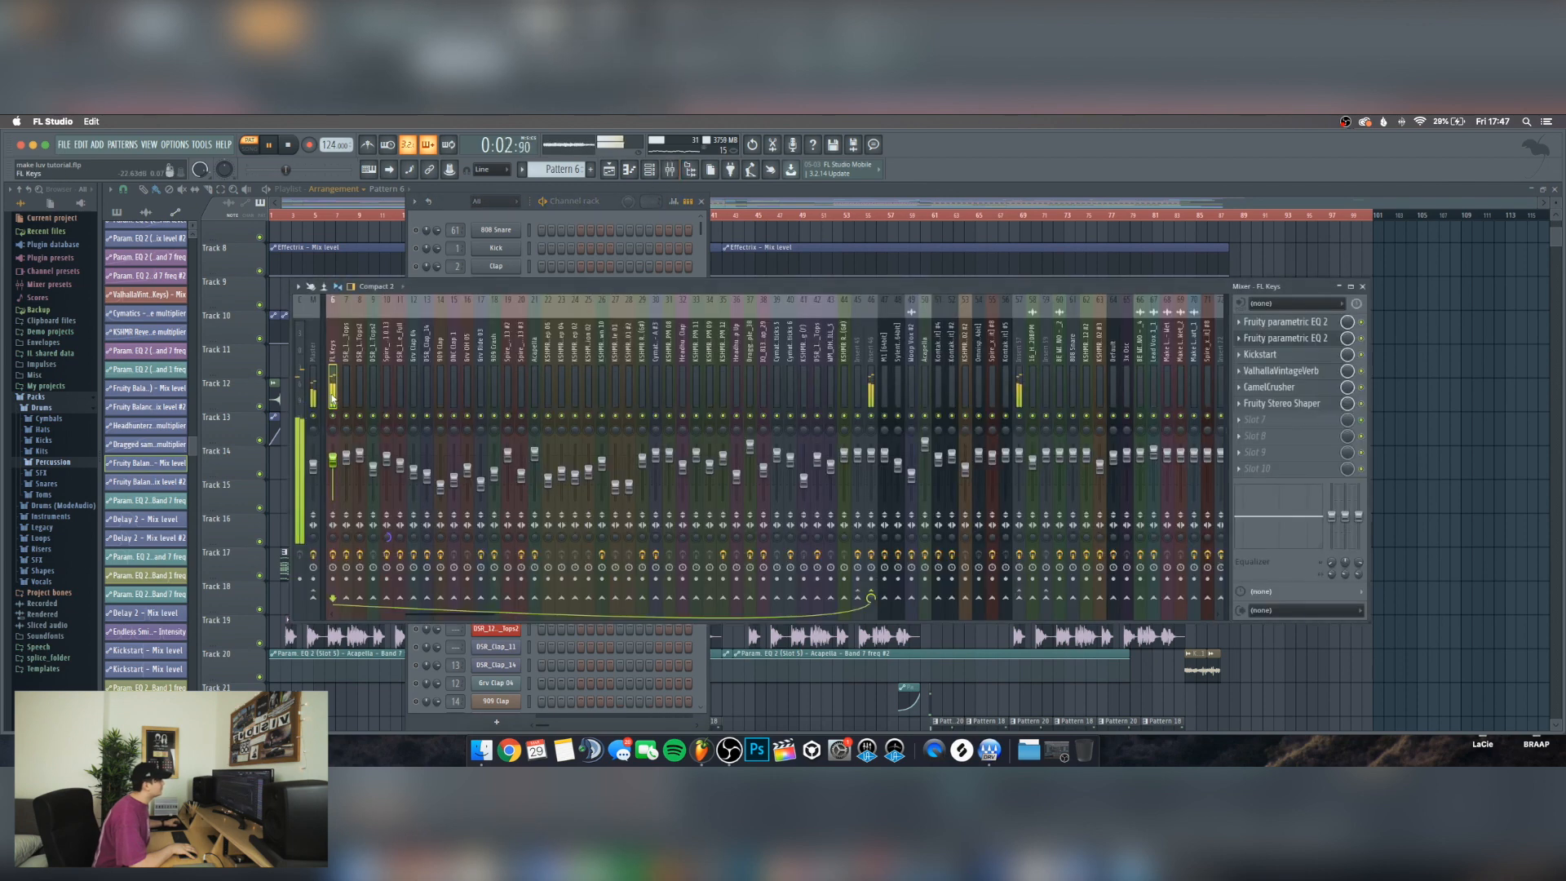
key("space")
Open the FL Keys instrument from the channel rack and examine its velocity and hardness controls
key("F6")
scroll(593, 329, "down", 3)
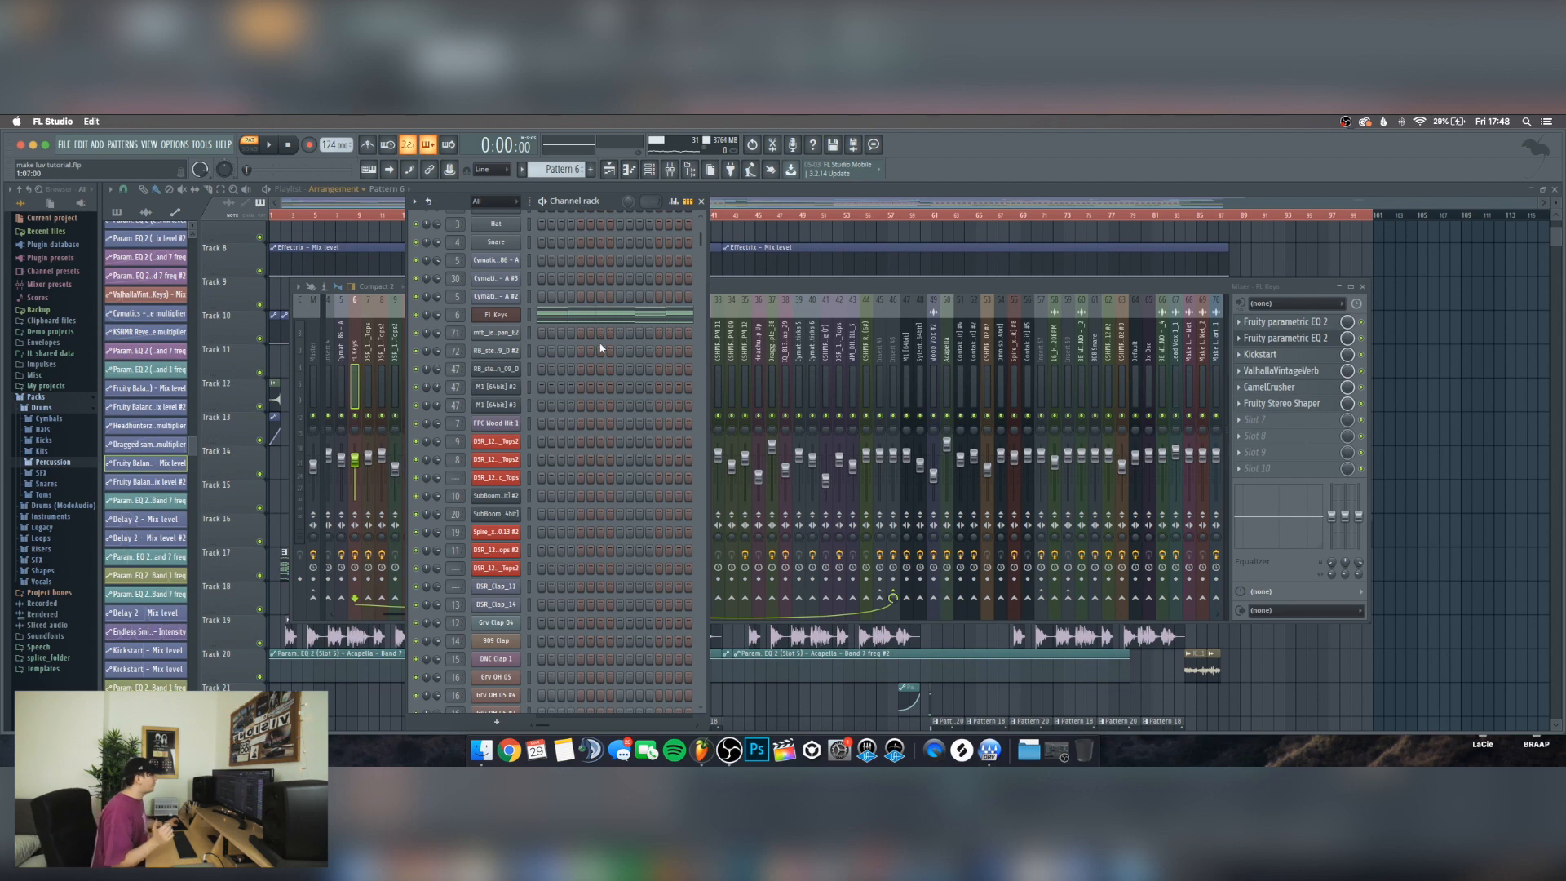
left_click(496, 315)
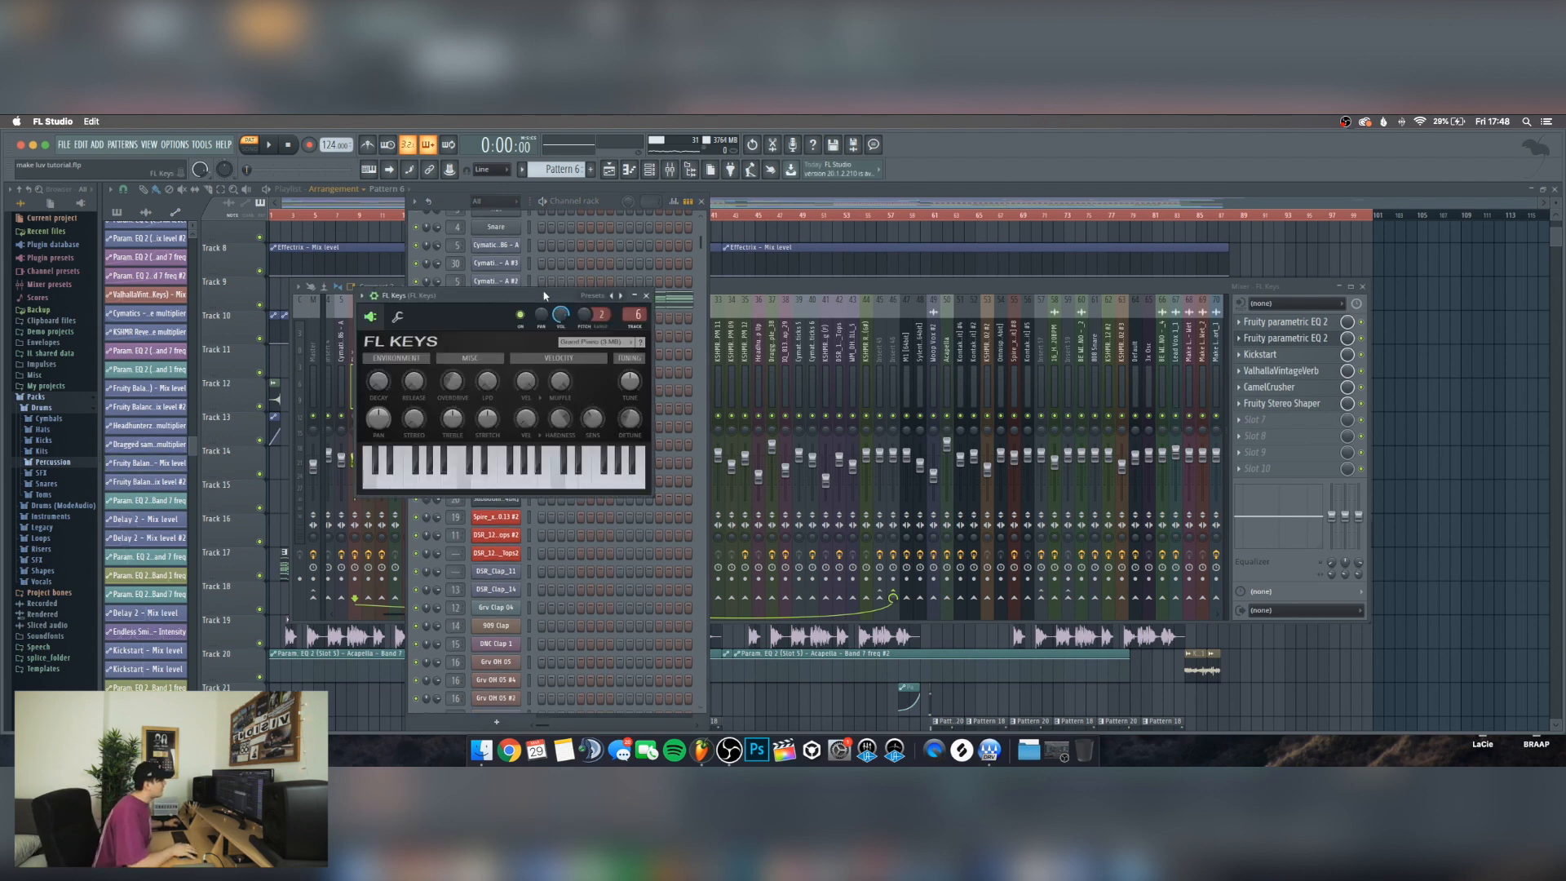
left_click_drag(476, 309, 446, 297)
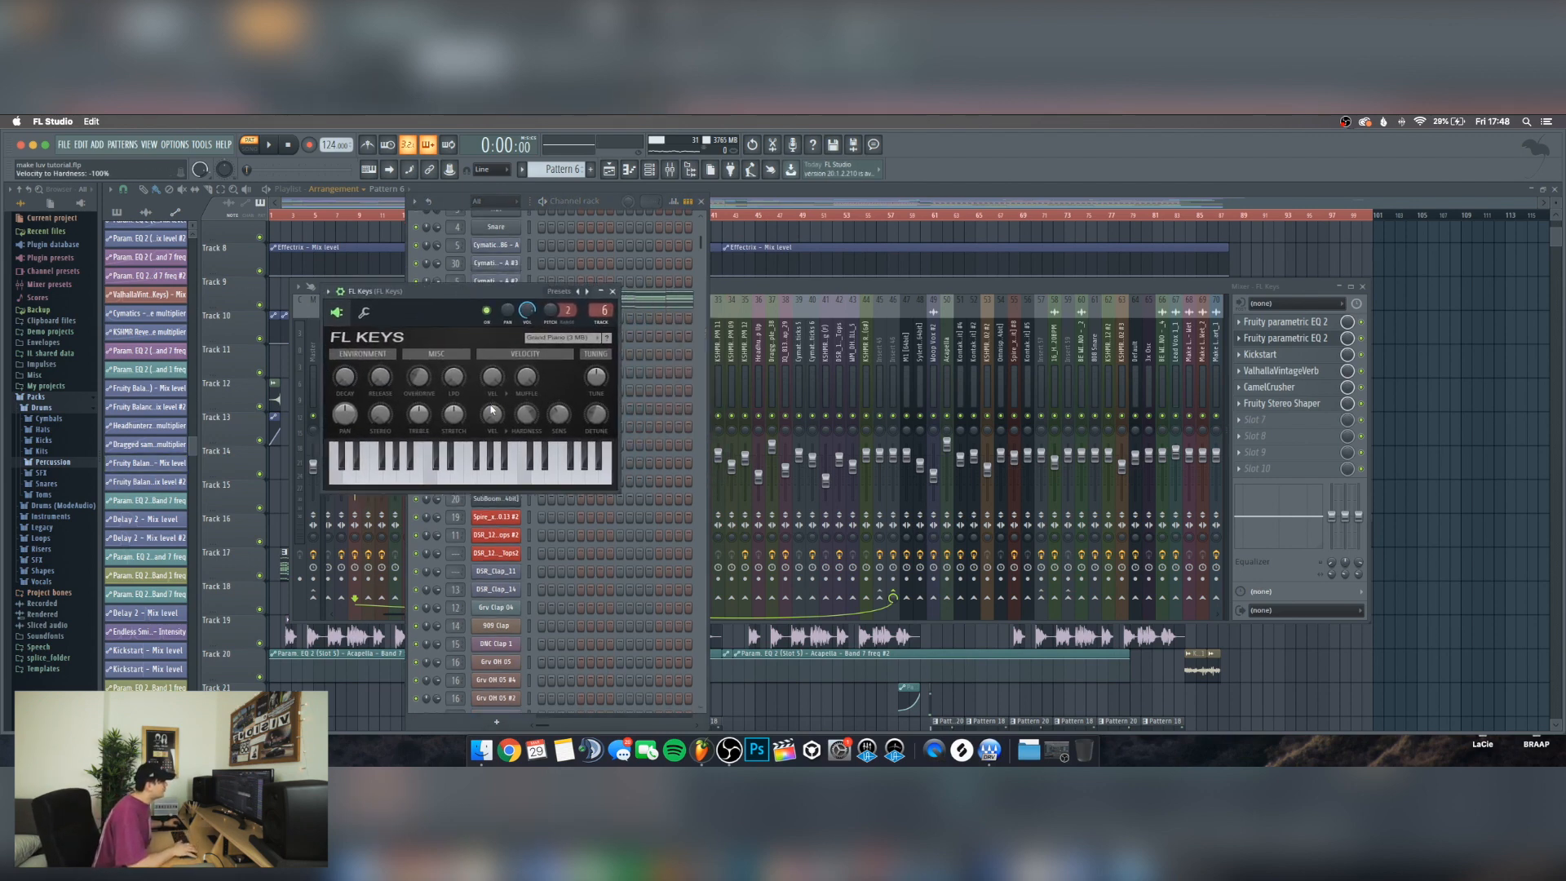
left_click_drag(526, 414, 526, 420)
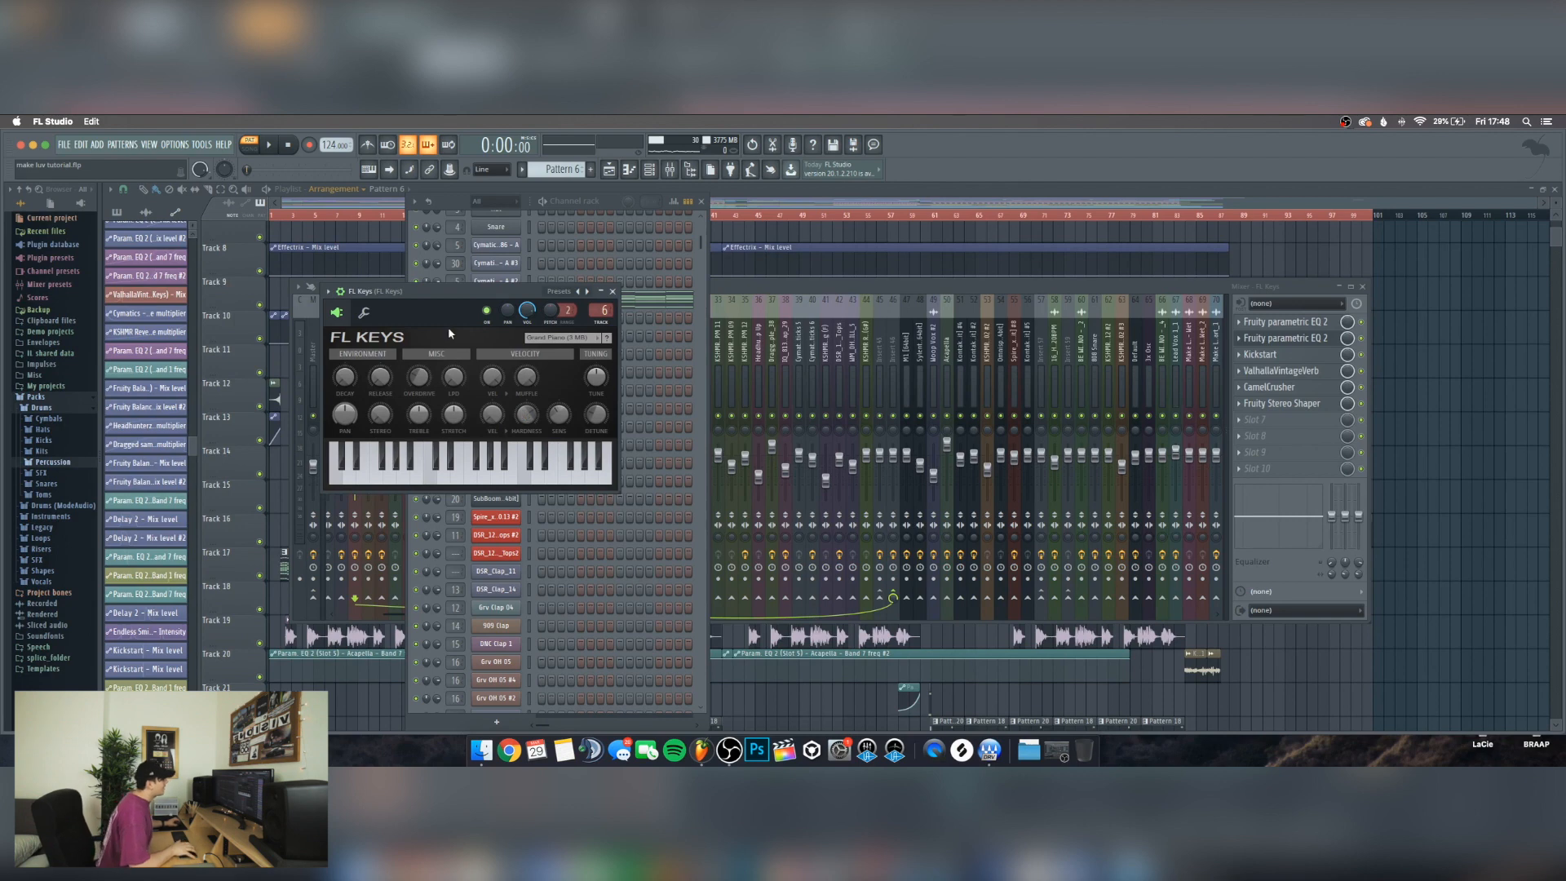
left_click(613, 292)
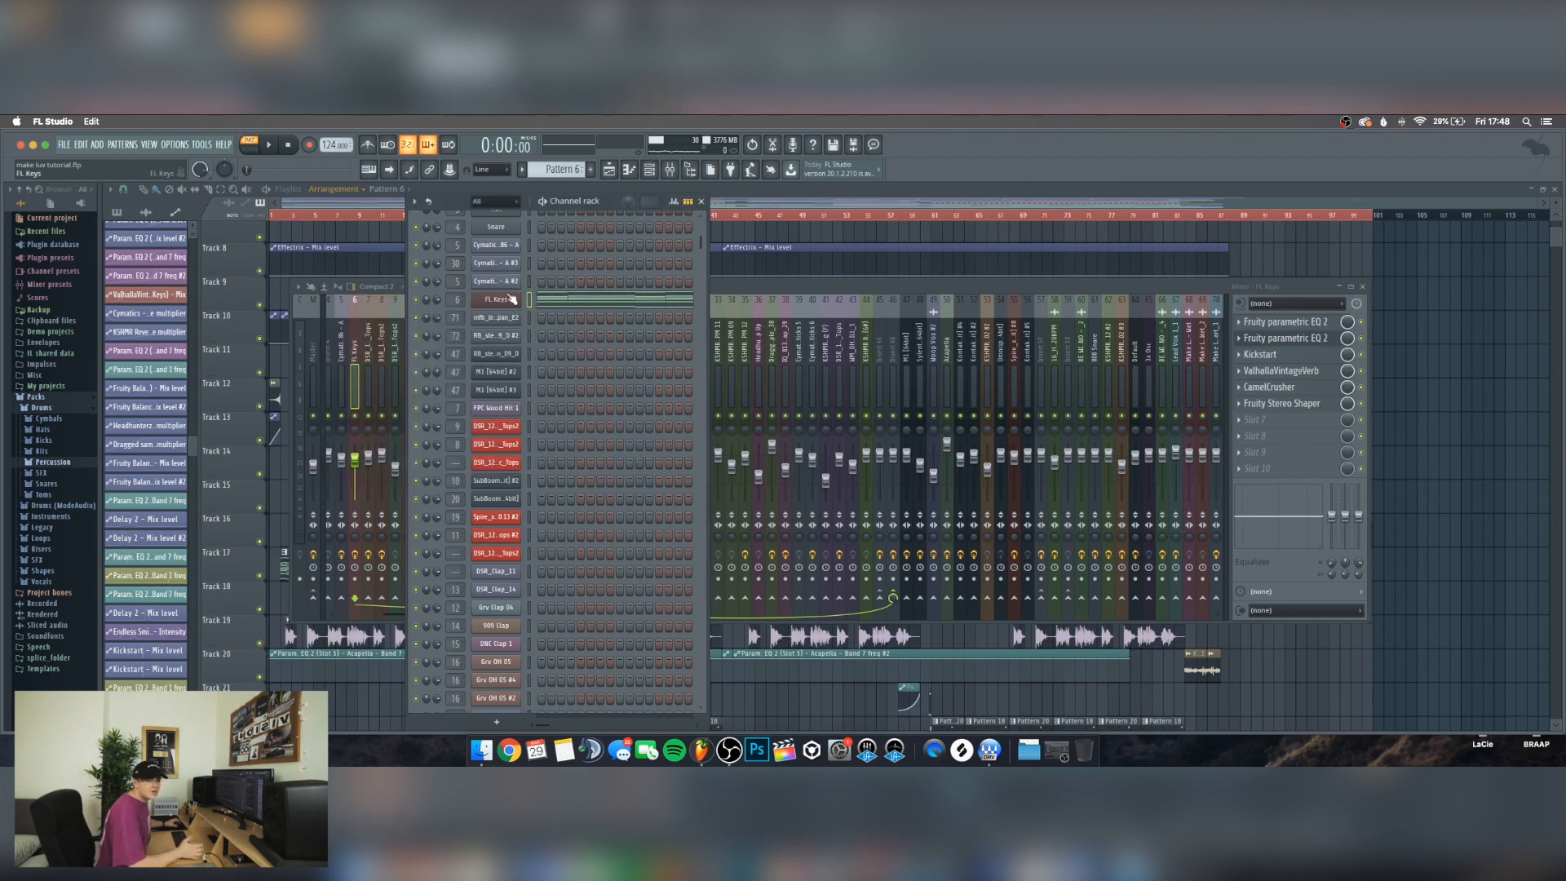
Reopen the FL Keys instrument to review its piano preset and settings, and close it when done
scroll(579, 352, "up", 4)
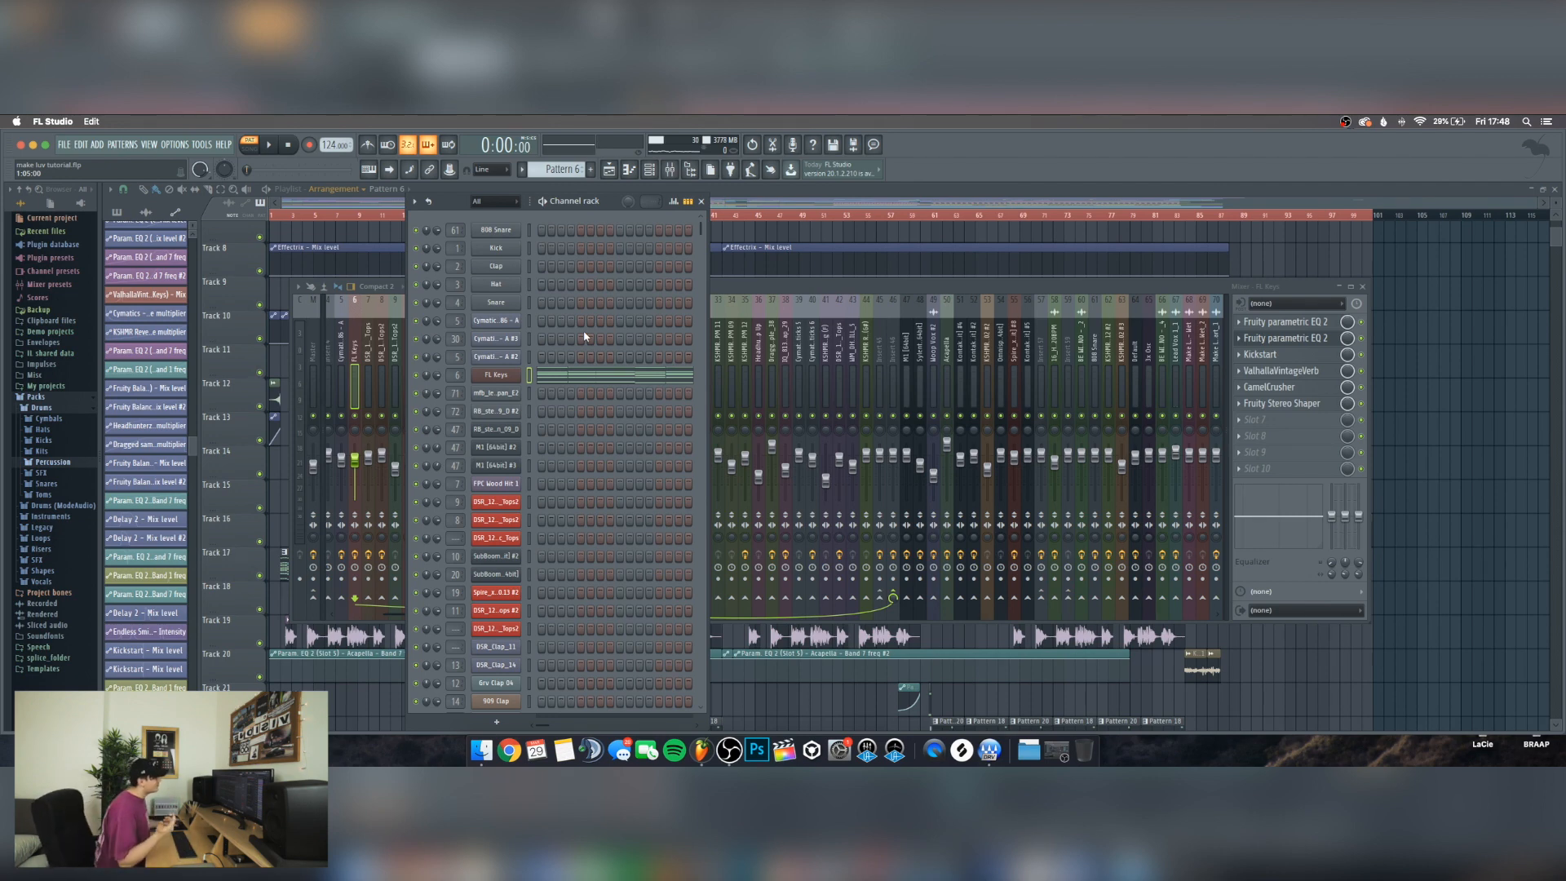
left_click(495, 375)
left_click_drag(480, 289, 536, 287)
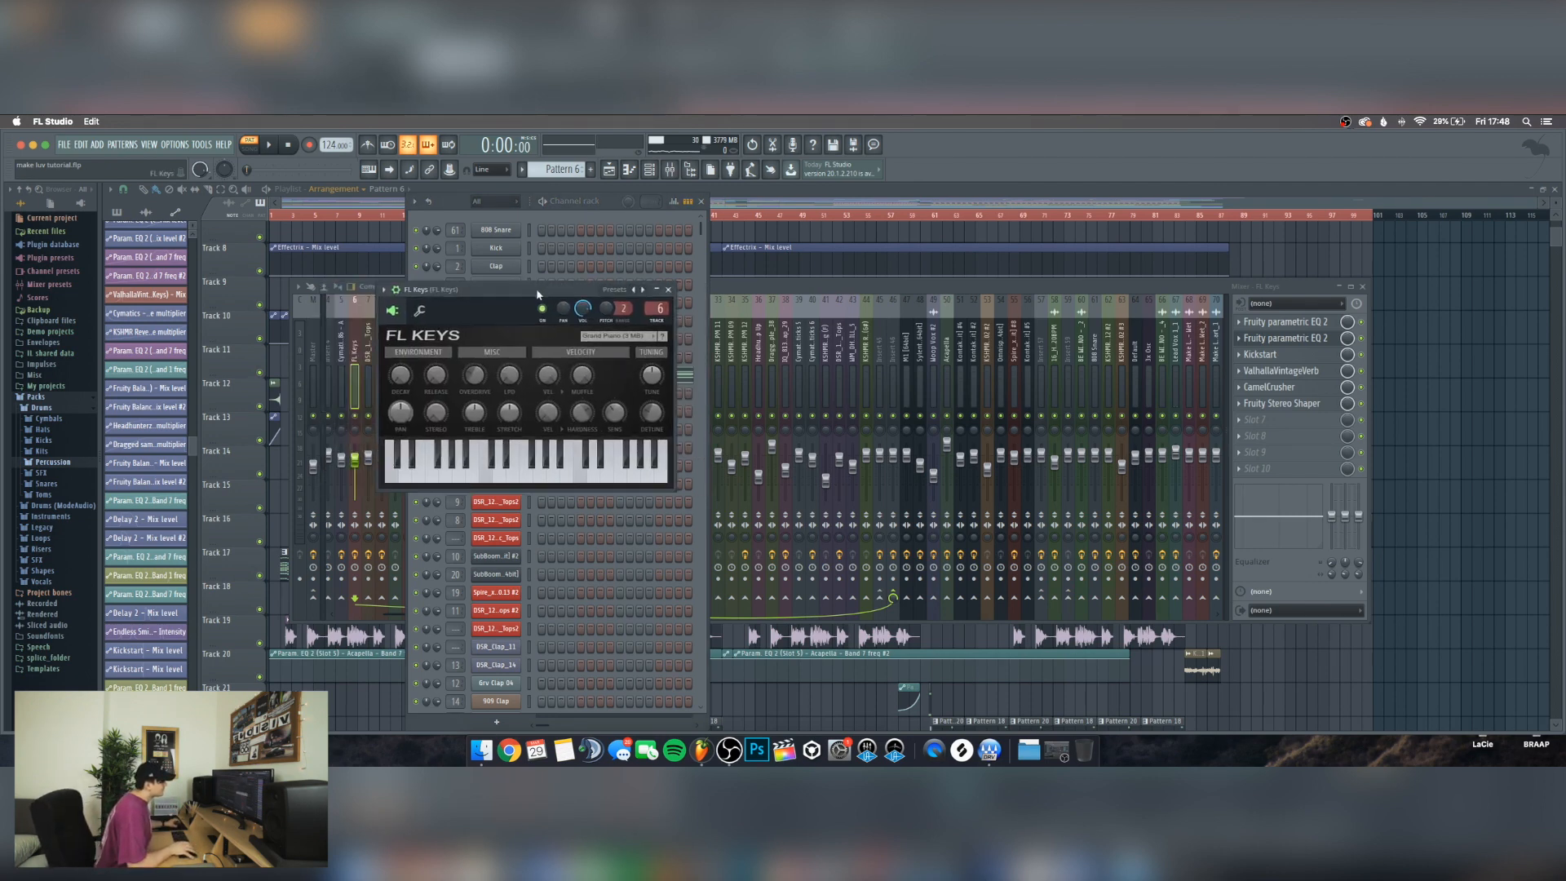
left_click(668, 290)
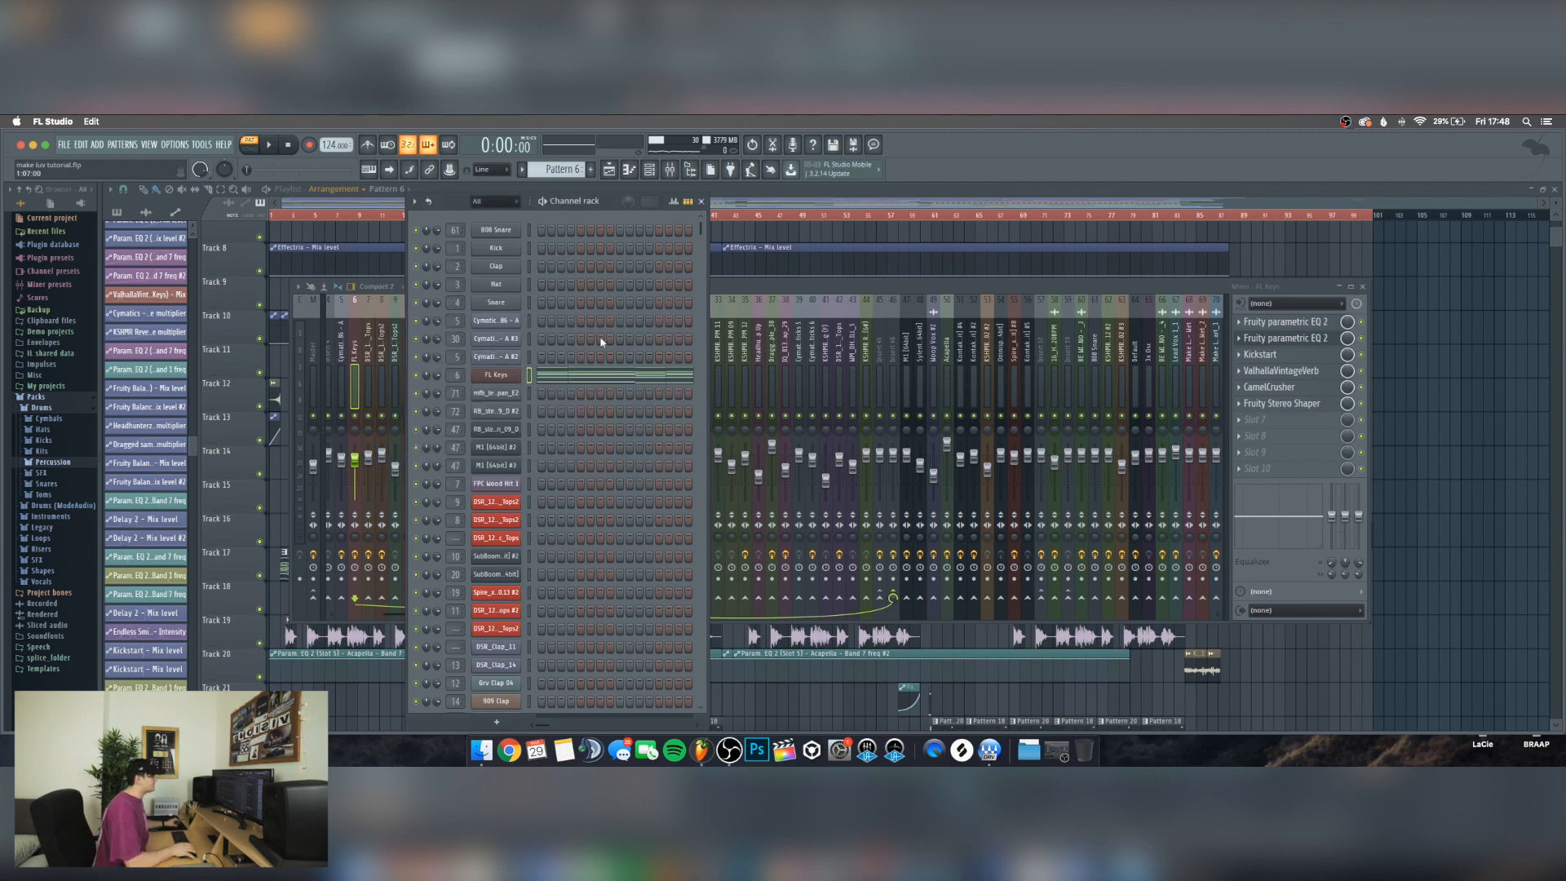
scroll(583, 326, "down", 2)
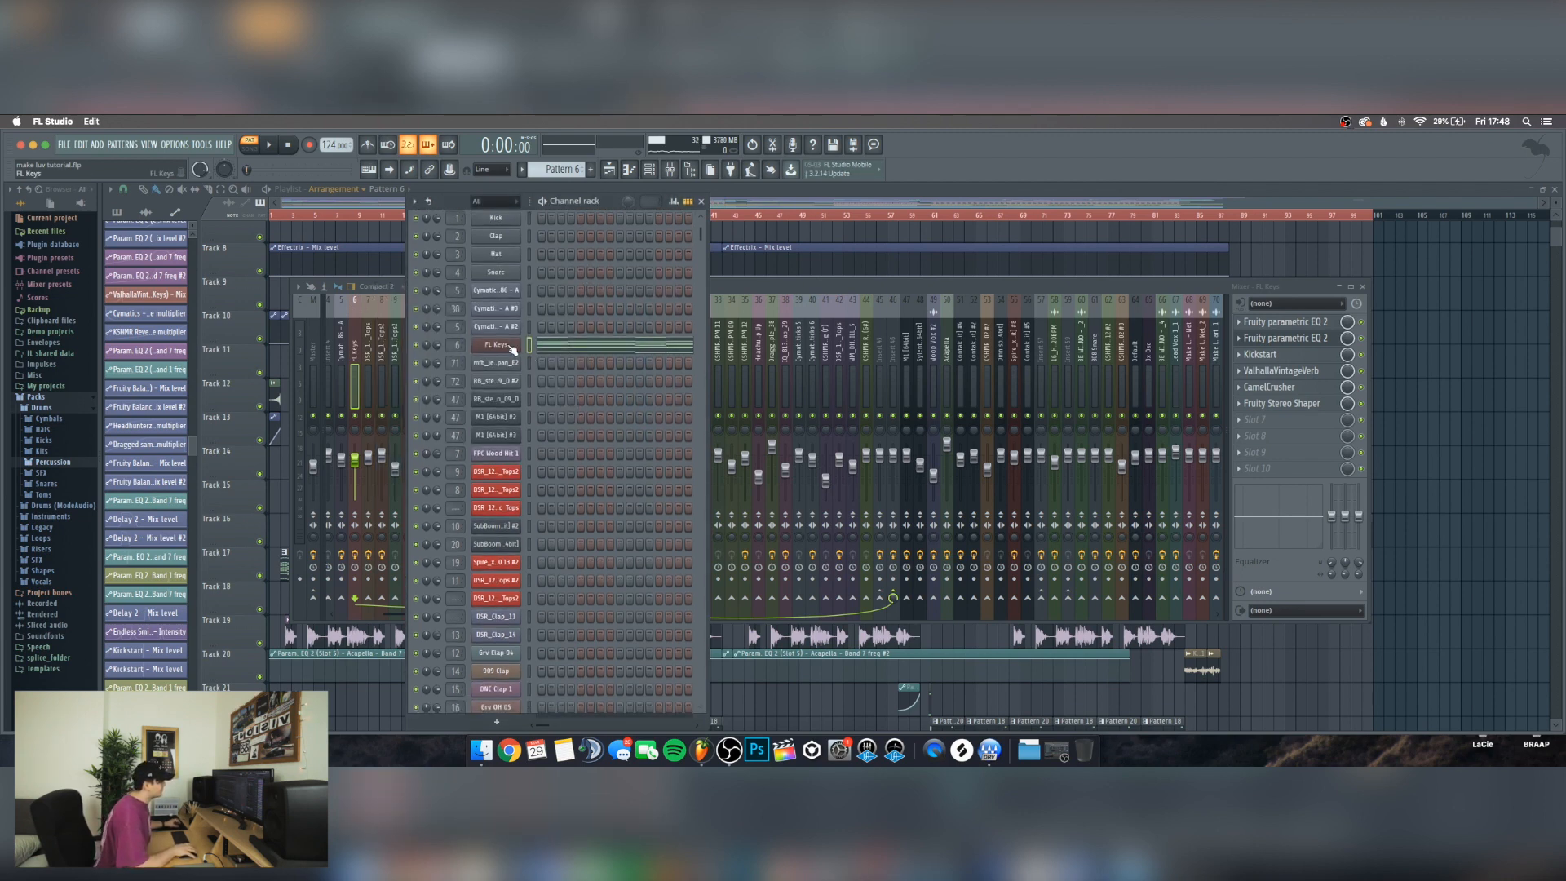
left_click(512, 349)
left_click_drag(537, 296, 551, 285)
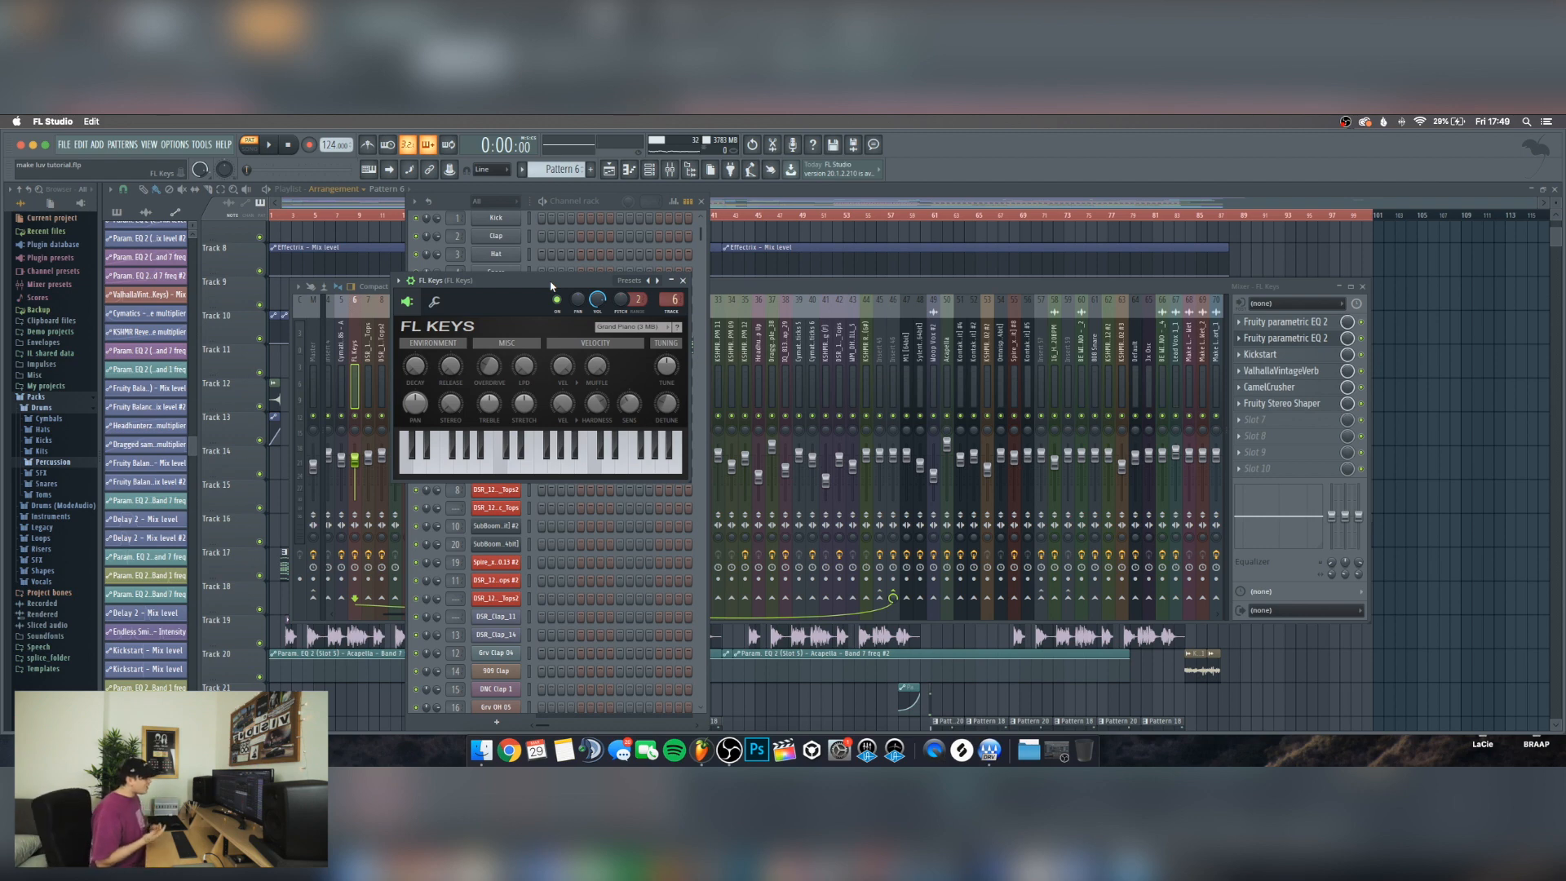
left_click(682, 279)
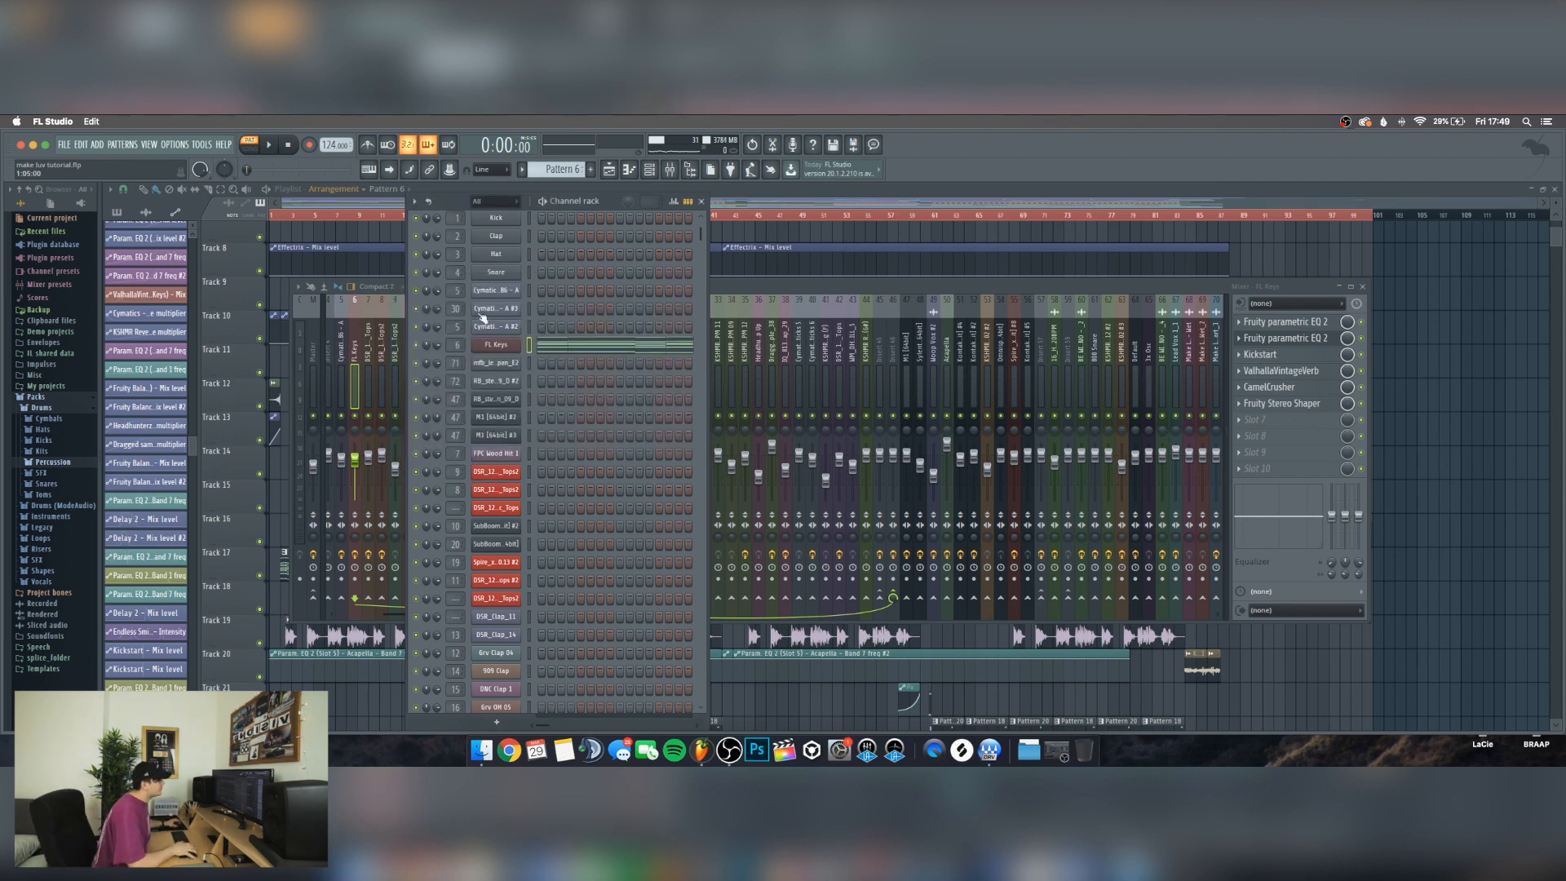
Return to the Kontakt channel of Pattern 6 in the channel rack and examine The Giant piano settings again
left_click(725, 288)
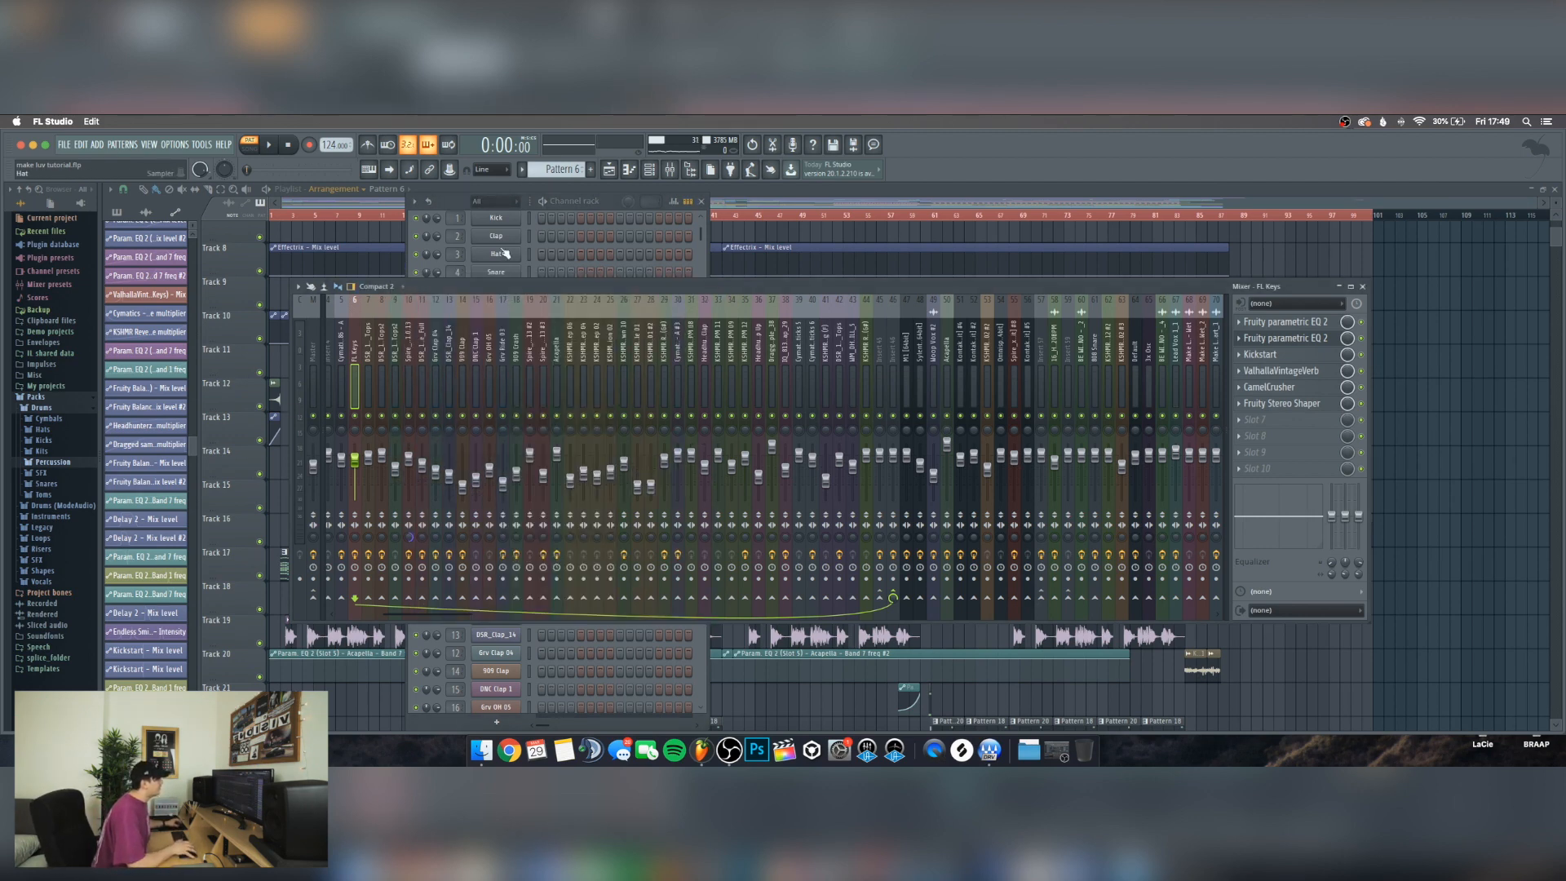
left_click(451, 201)
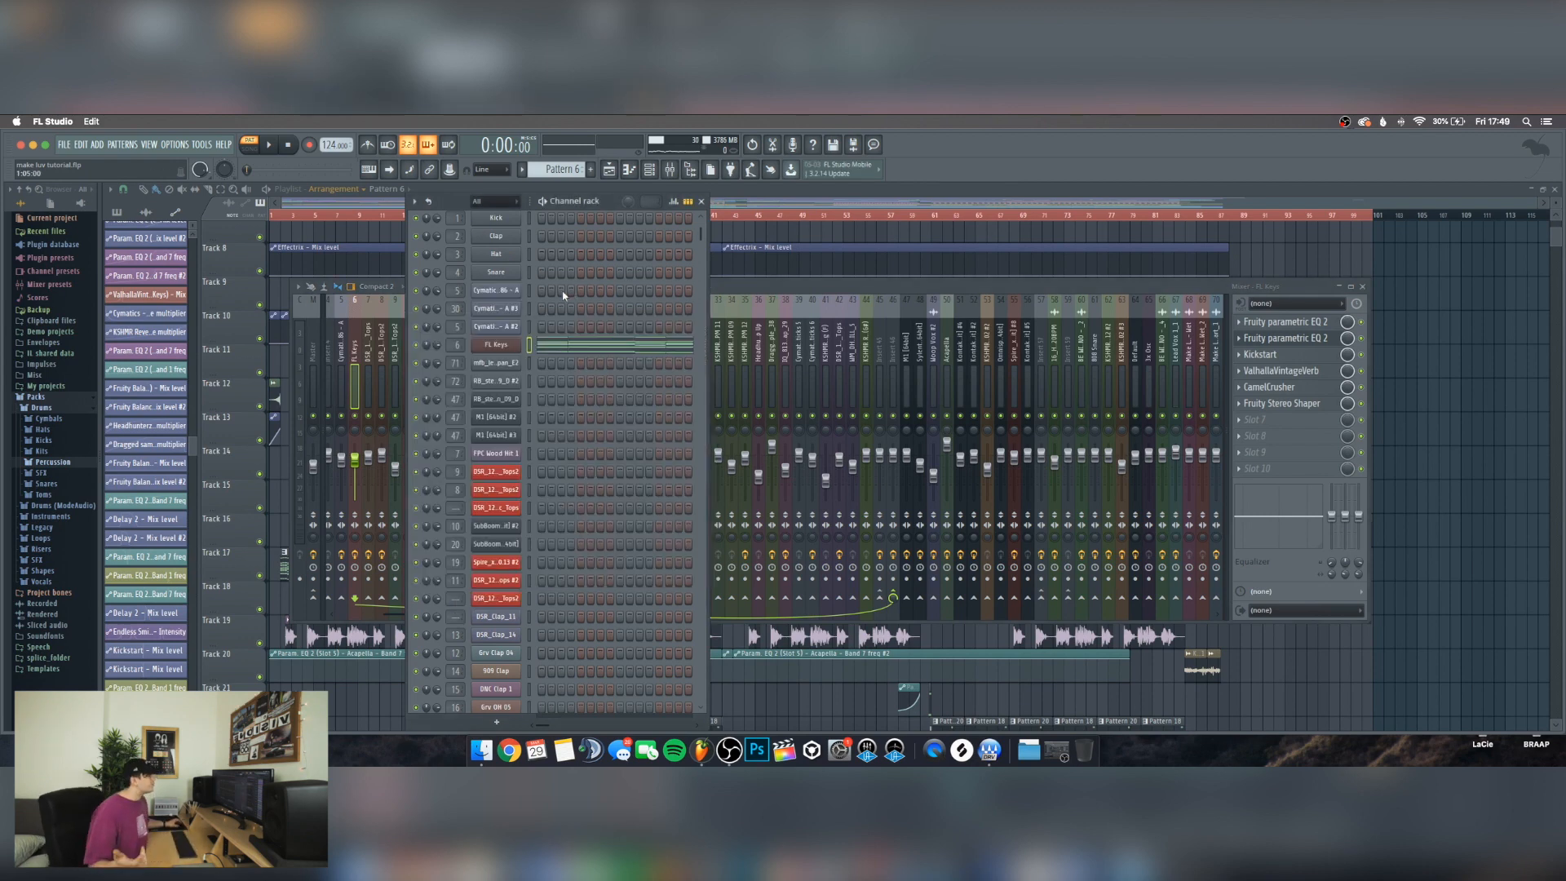
scroll(567, 295, "down", 2)
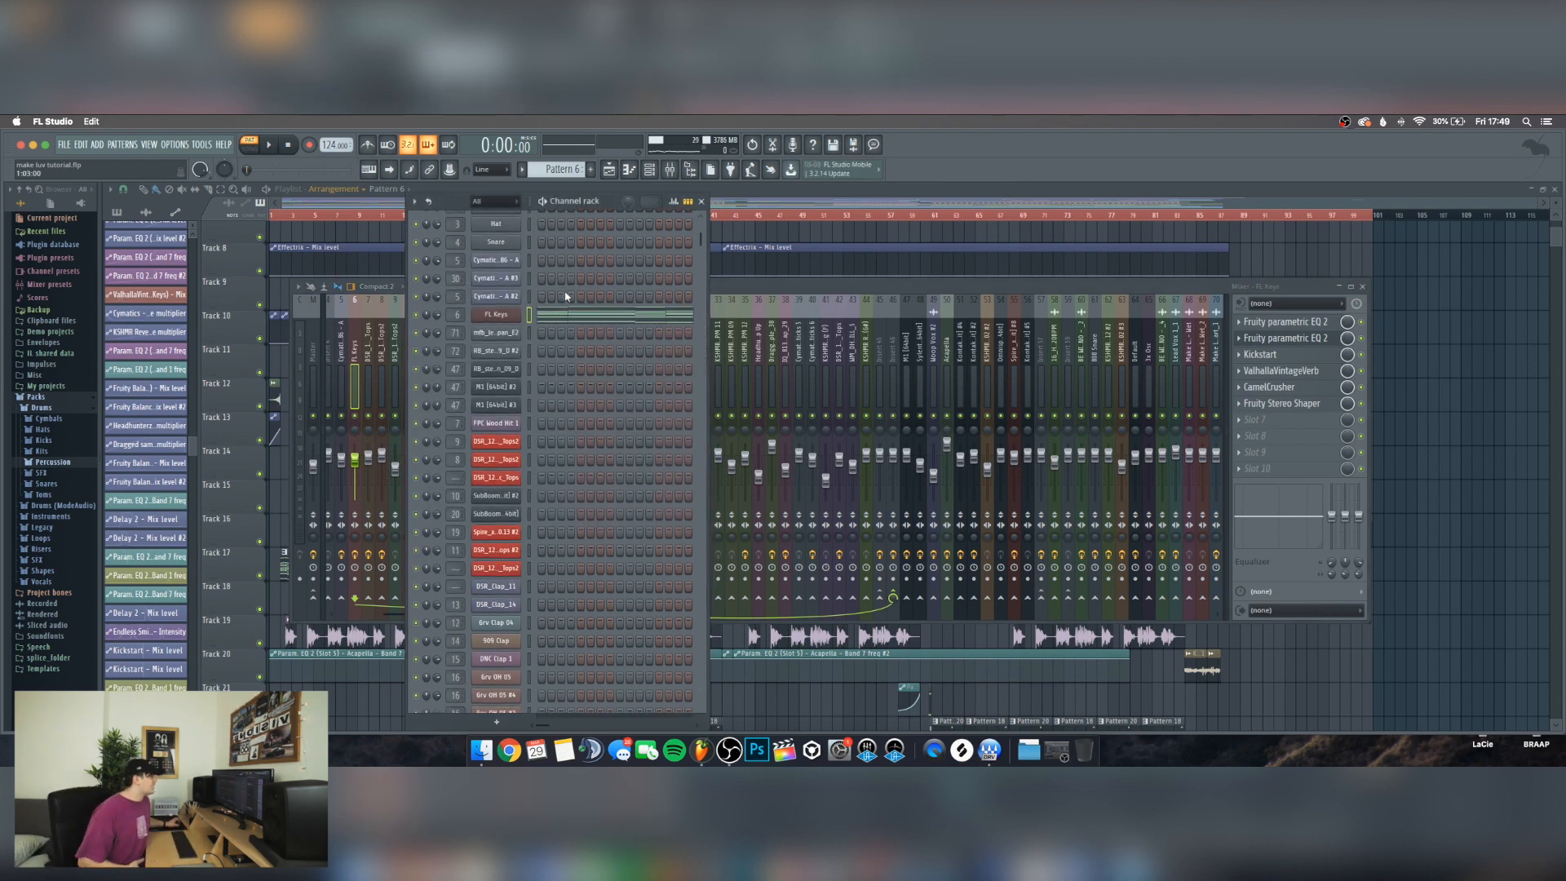
scroll(578, 283, "down", 20)
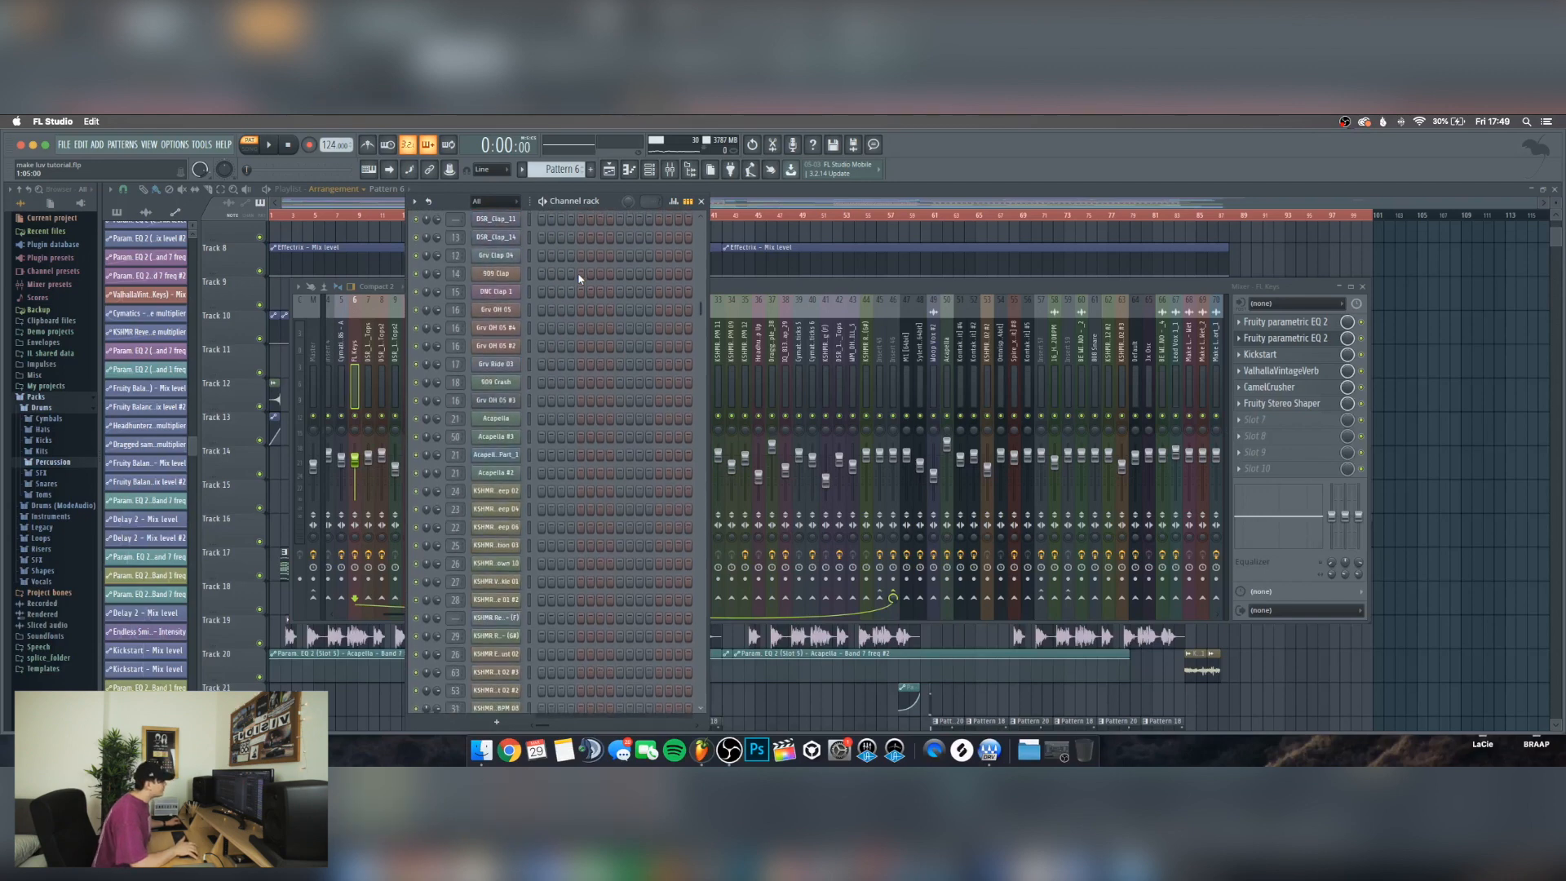
scroll(579, 278, "down", 15)
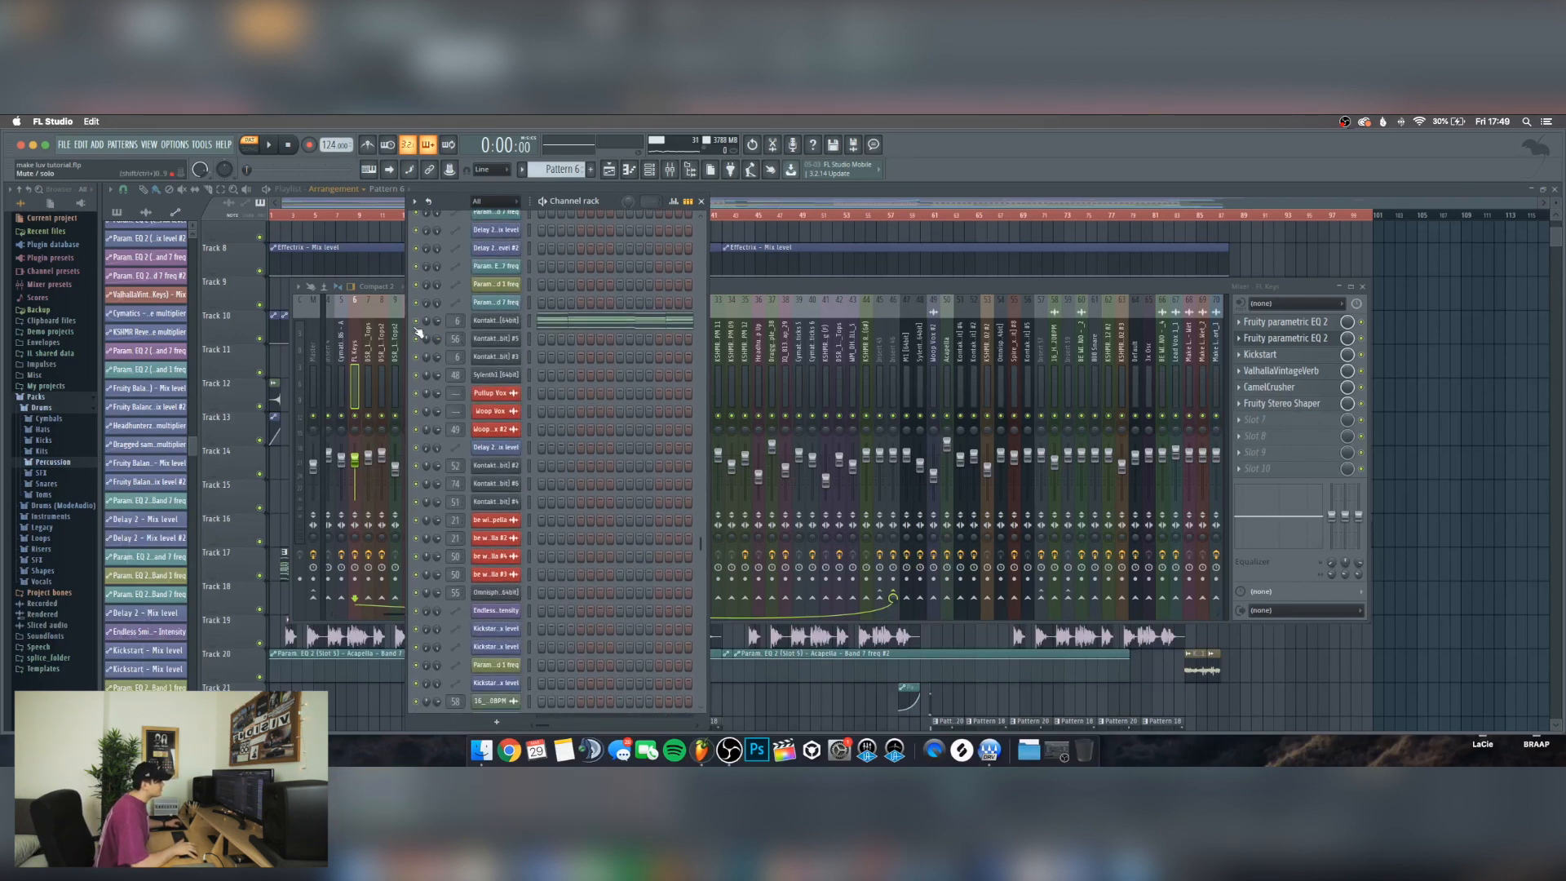
right_click(417, 322)
left_click(444, 333)
left_click(501, 320)
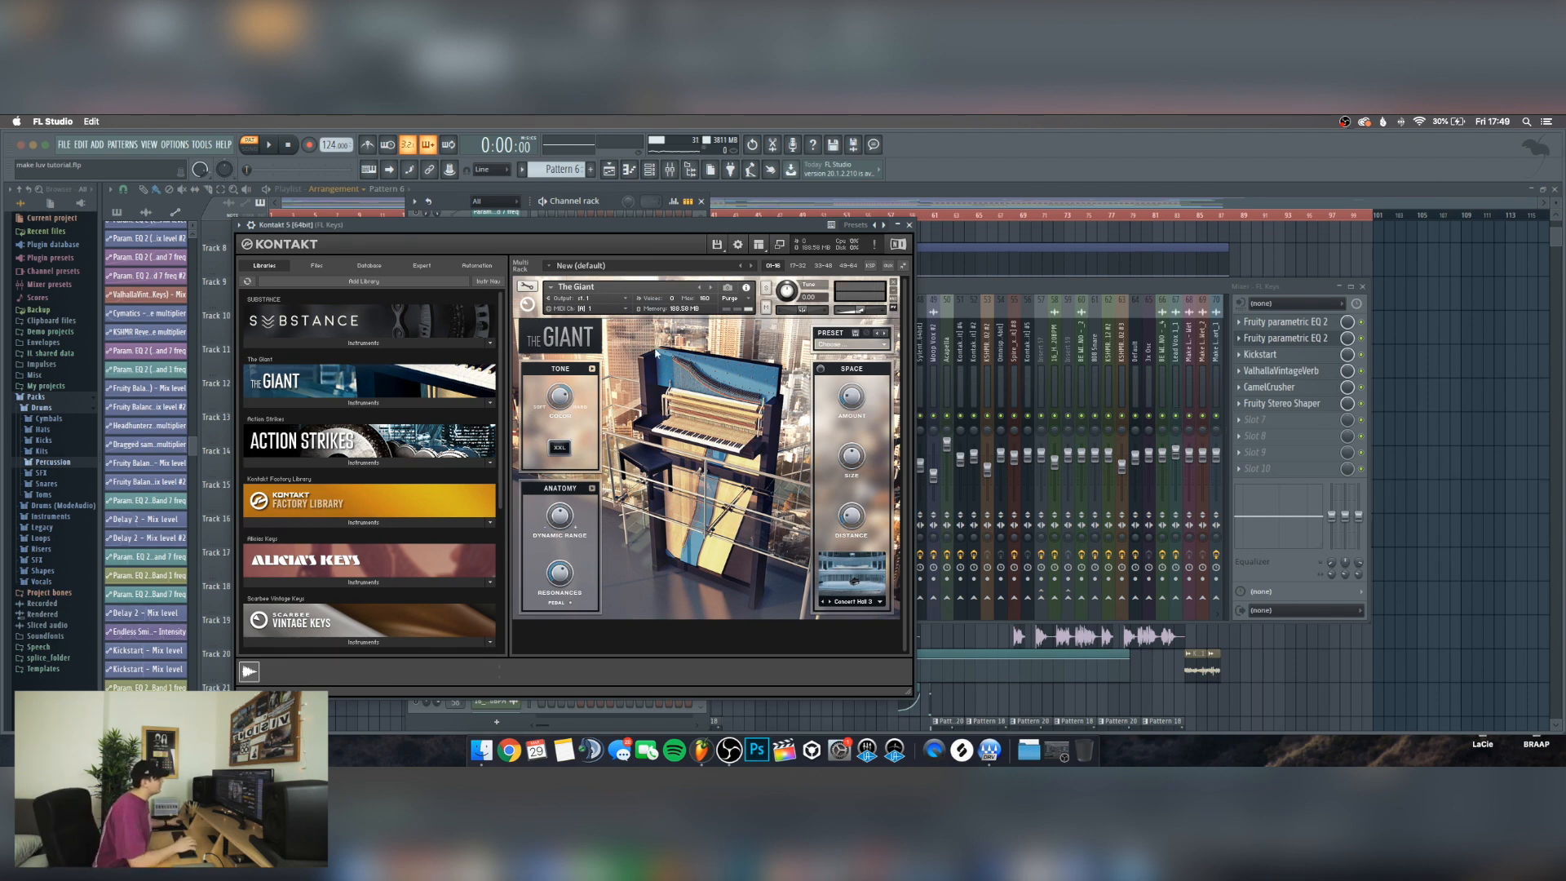
left_click(909, 224)
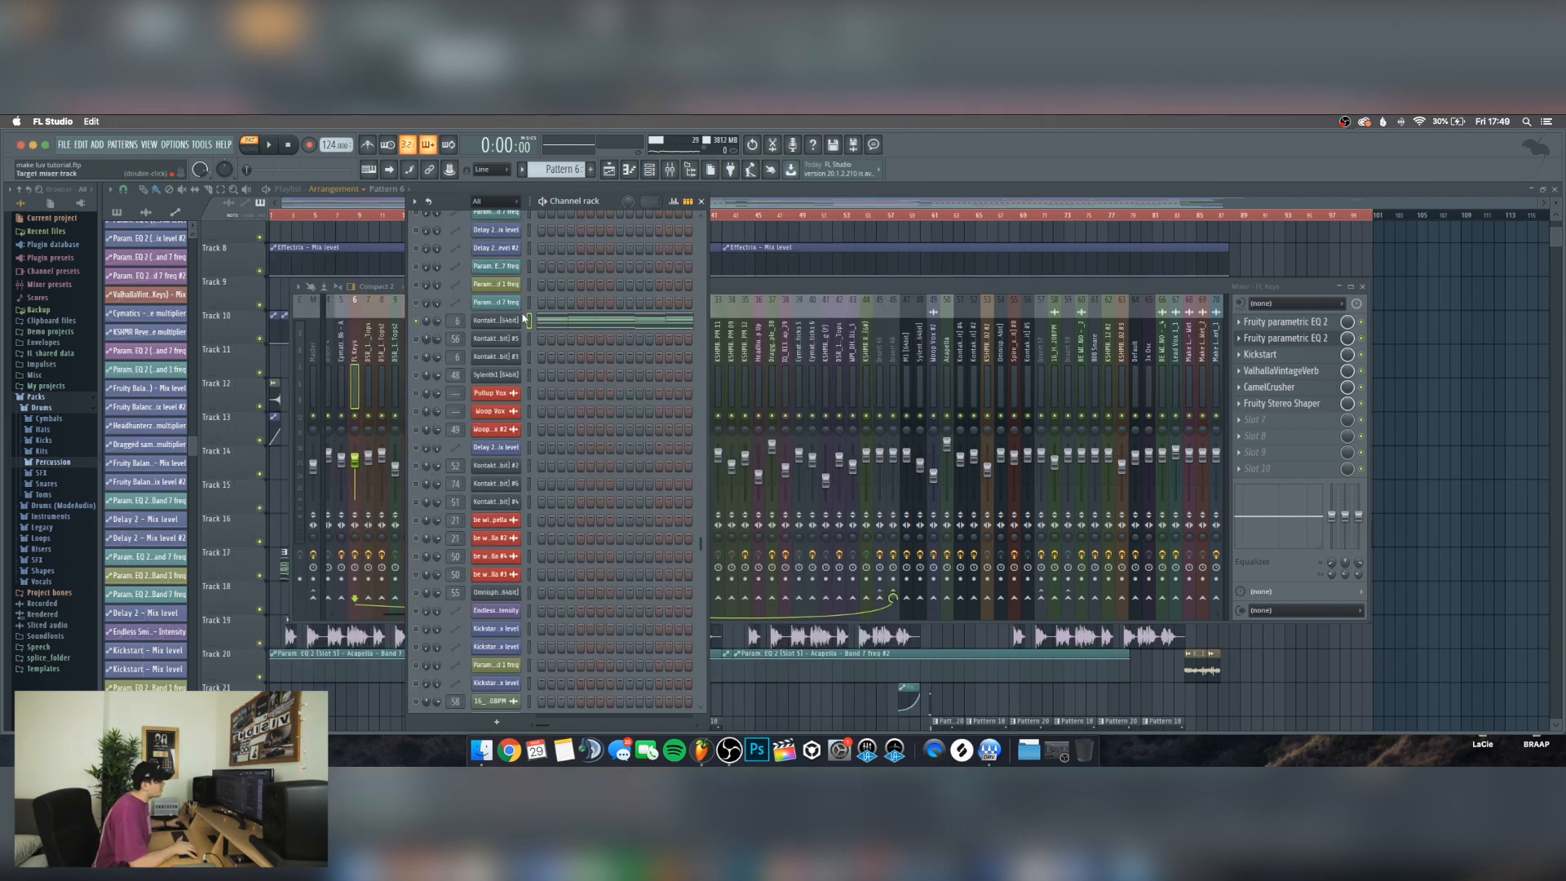
Open the Kontakt channel's notes of Pattern 6 in the piano roll and examine the chord voicing
left_click(579, 323)
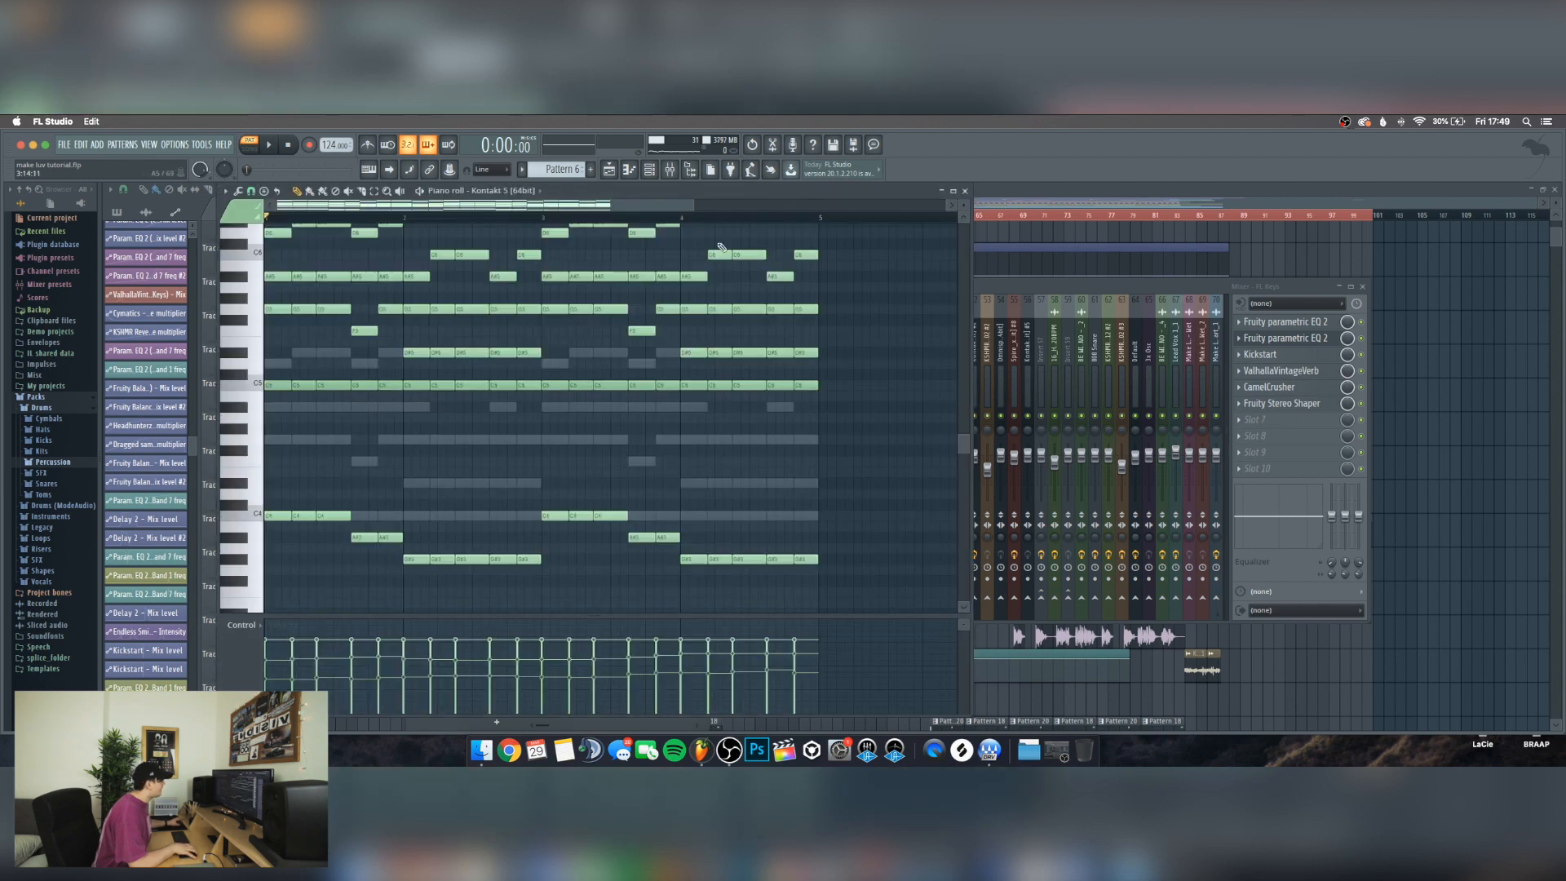
scroll(856, 392, "up", 4)
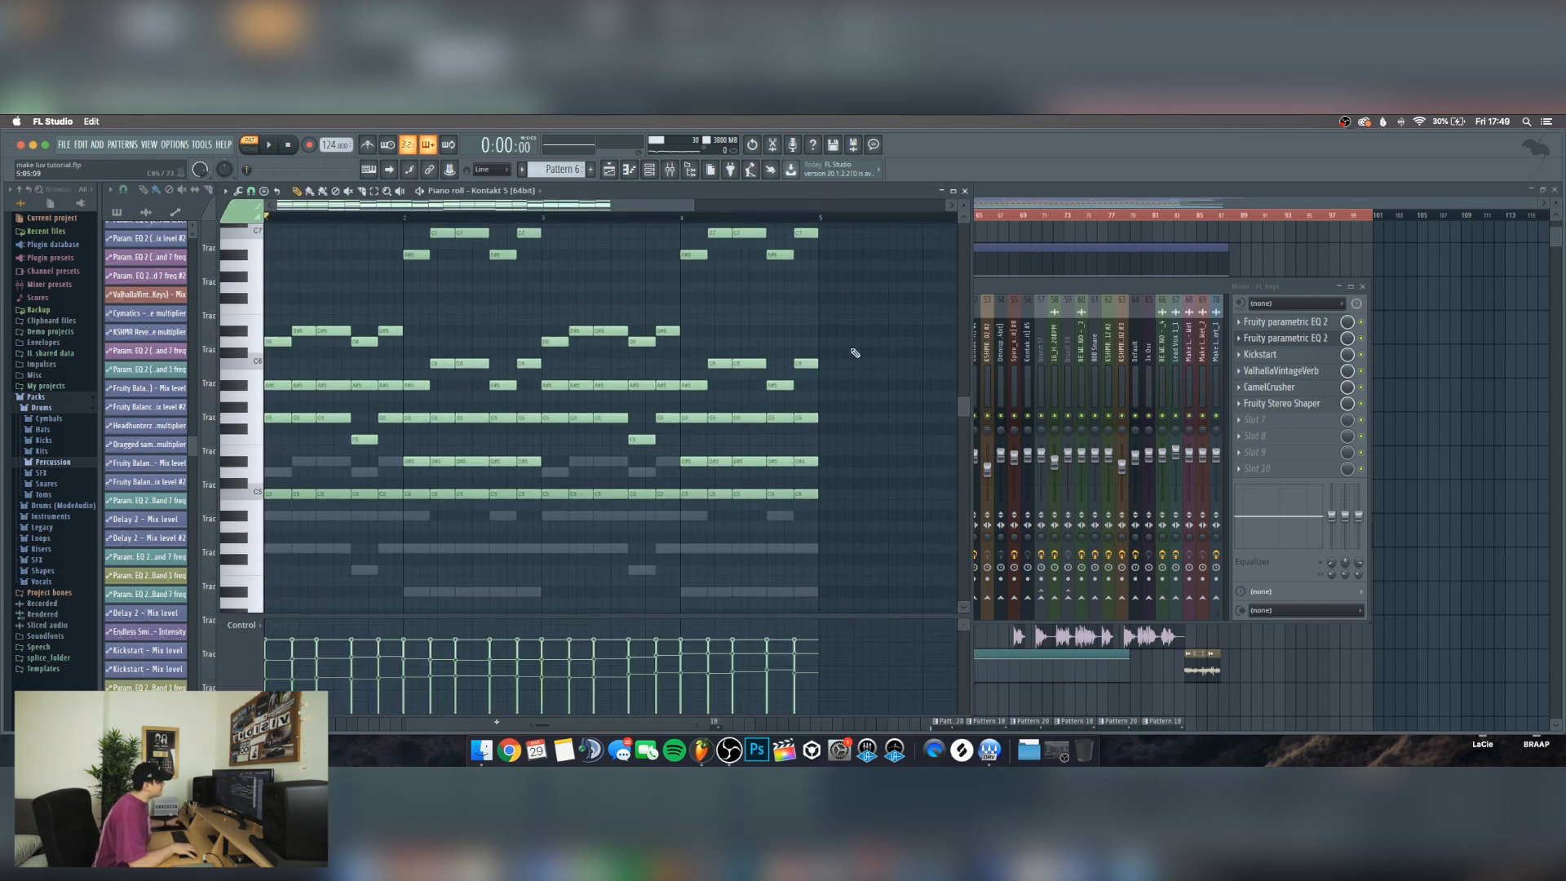
Close the piano roll and play Pattern 6 to listen to its layered piano chords
left_click(965, 191)
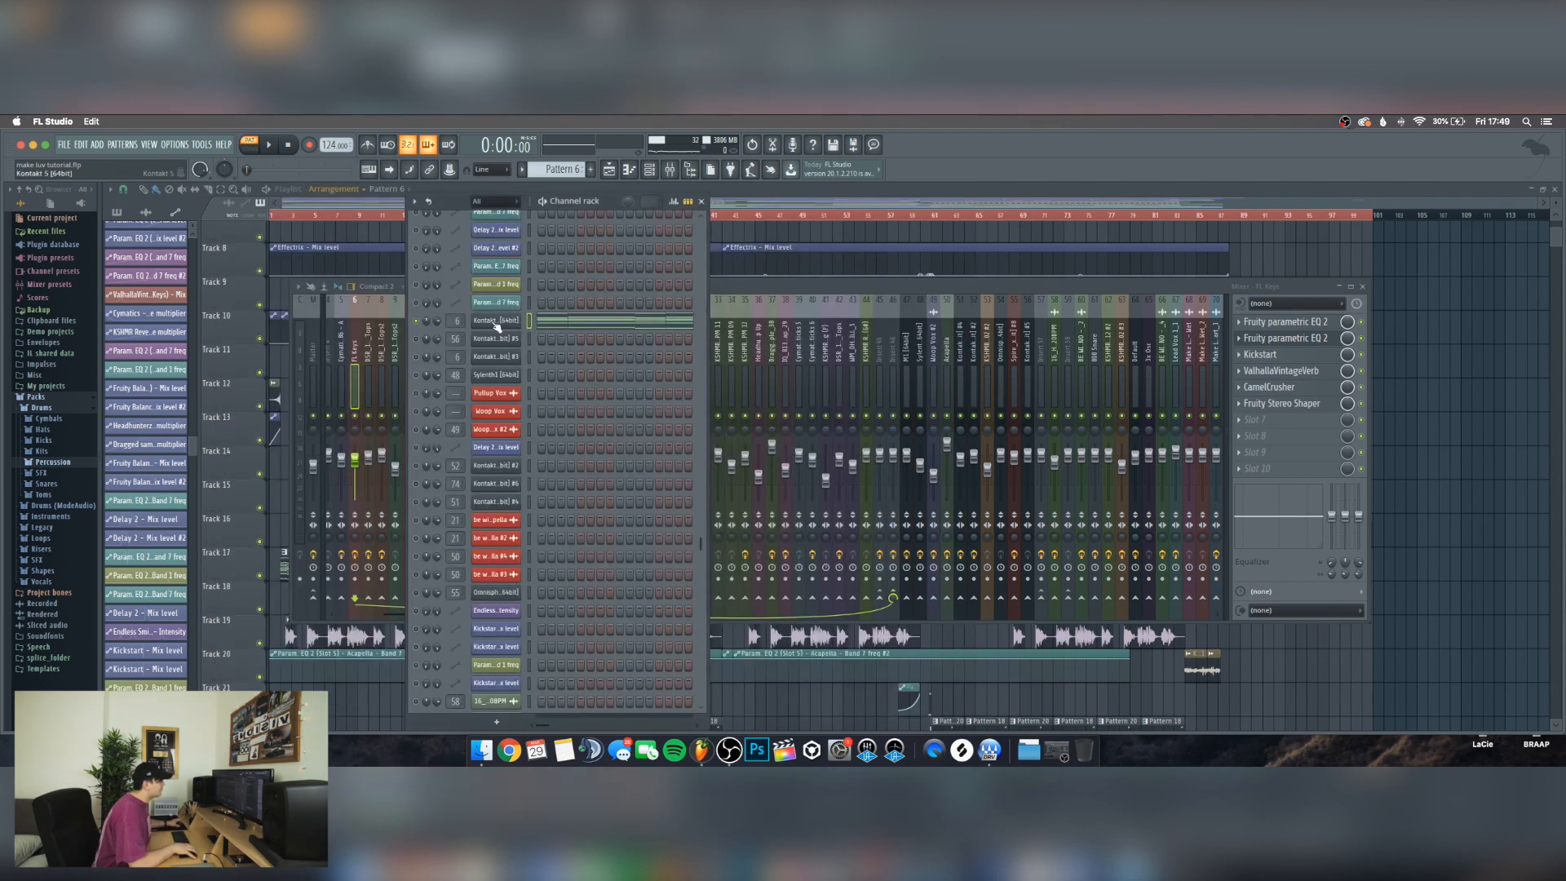
left_click(268, 148)
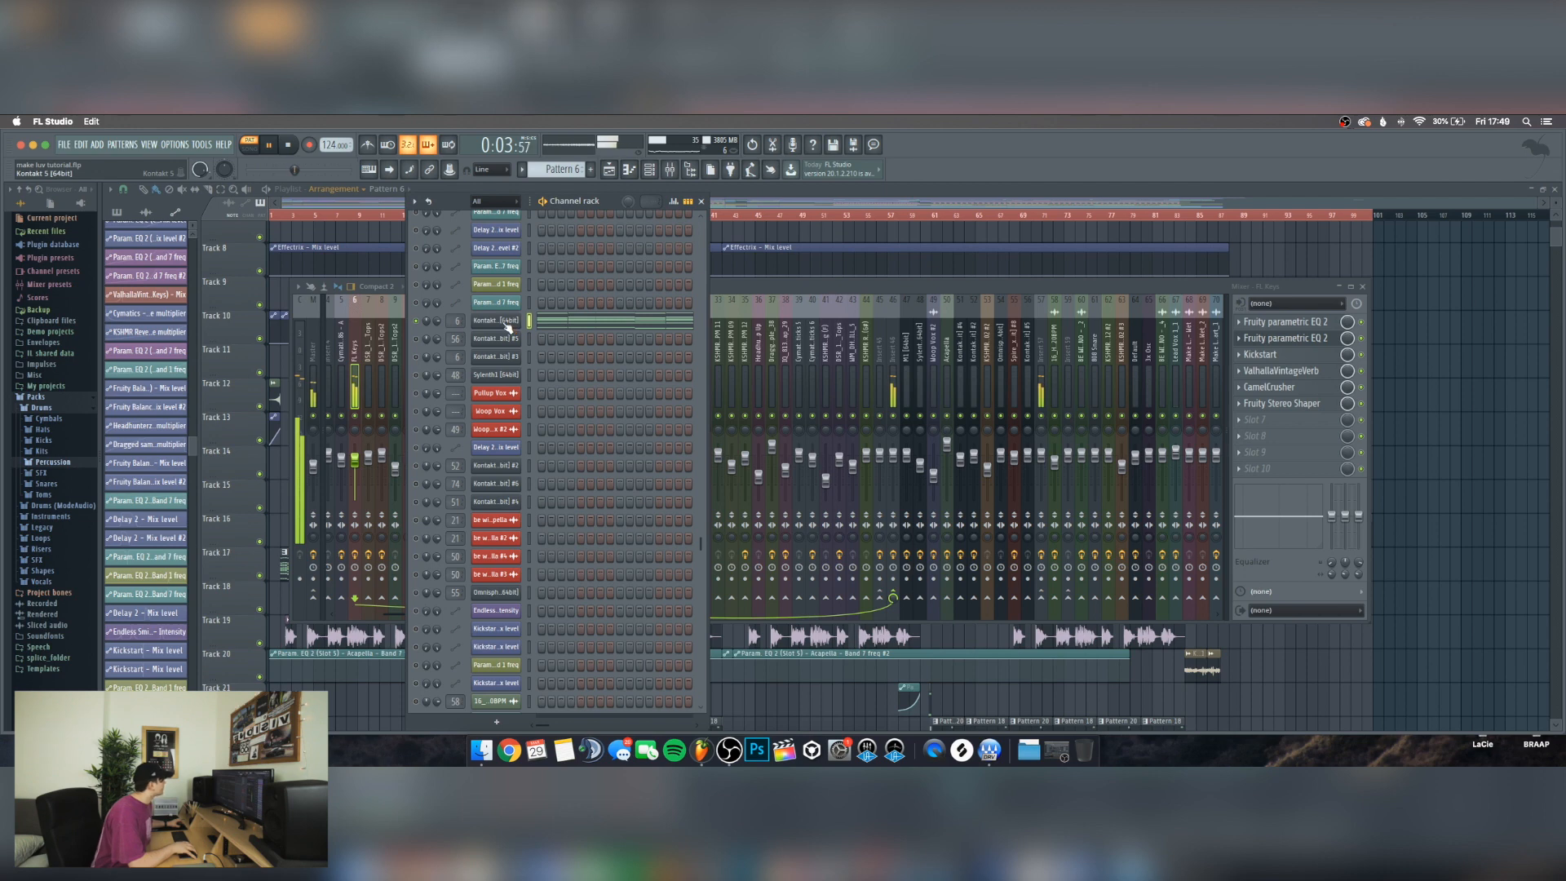
key("space")
Return to the Kontakt channel in the channel rack and play Pattern 6 again to compare the piano sound
left_click(357, 349)
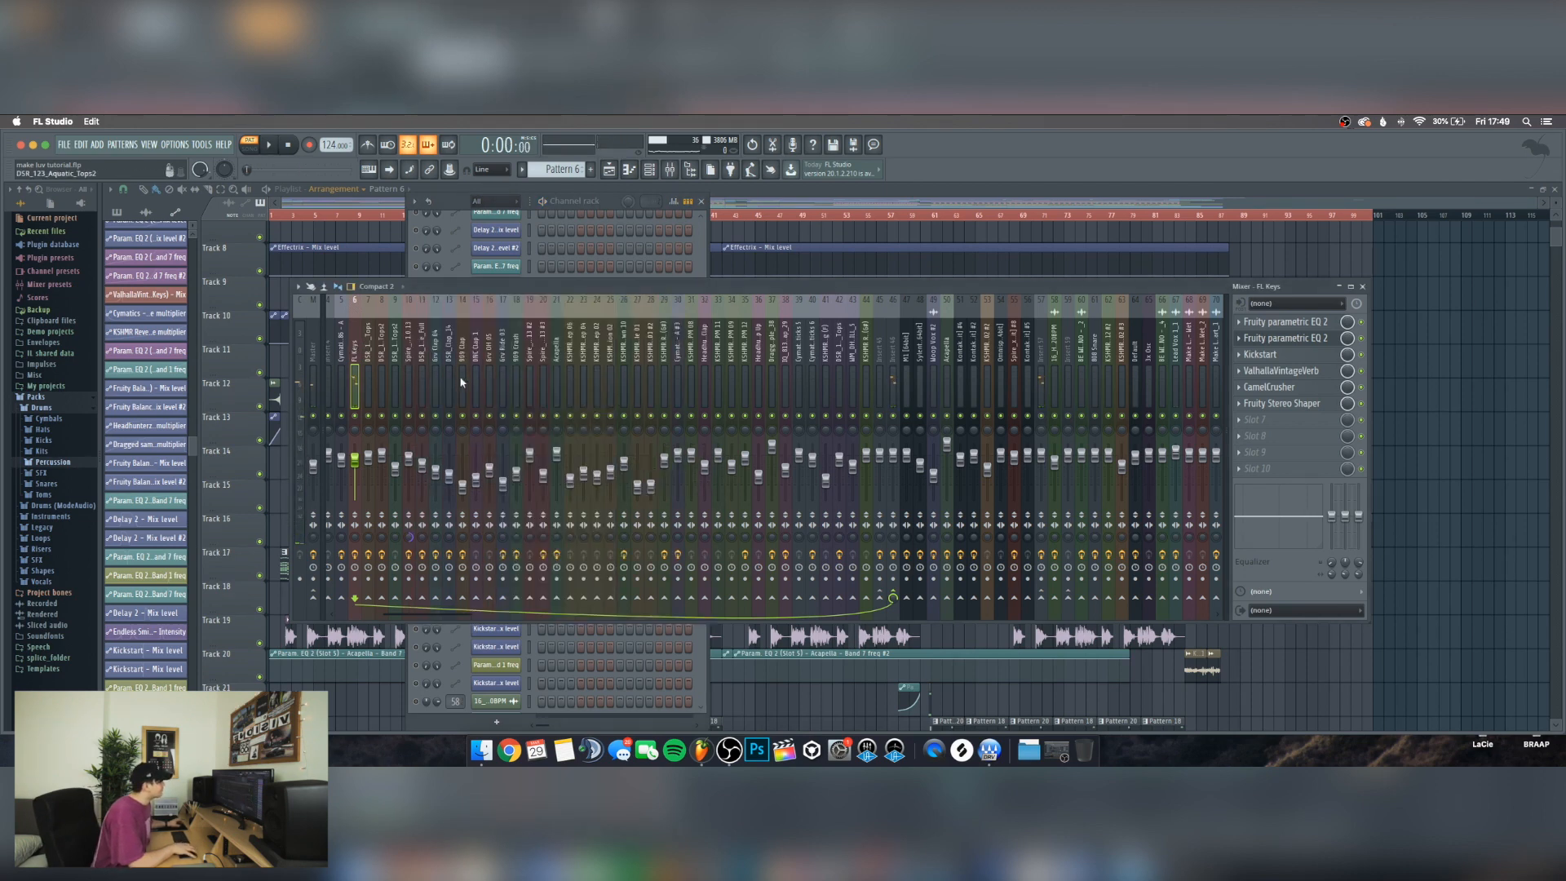
left_click(455, 199)
right_click(426, 324)
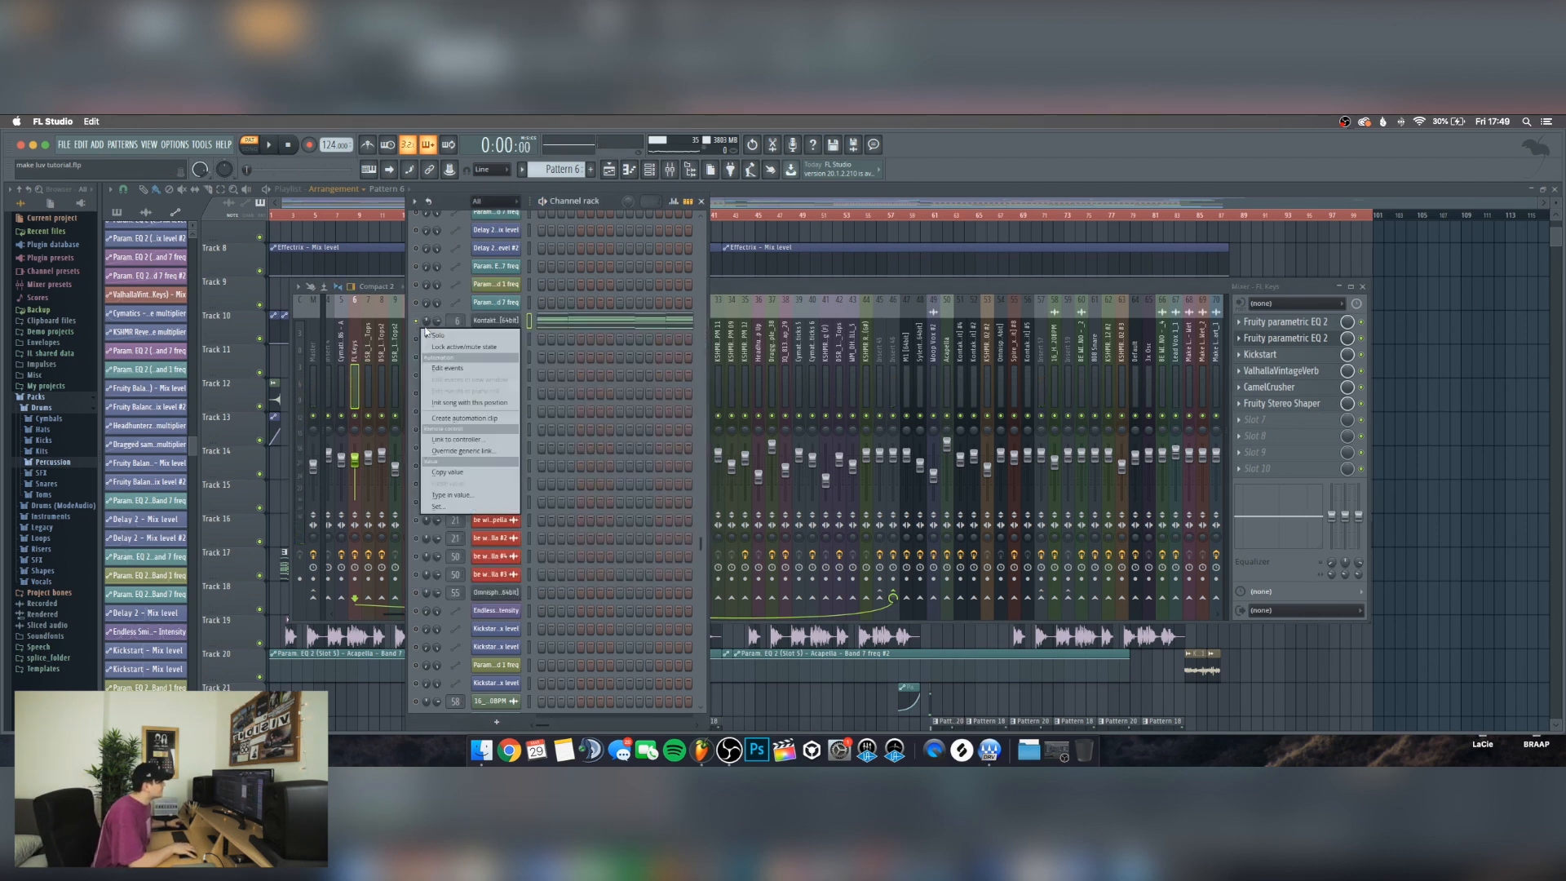
key("space")
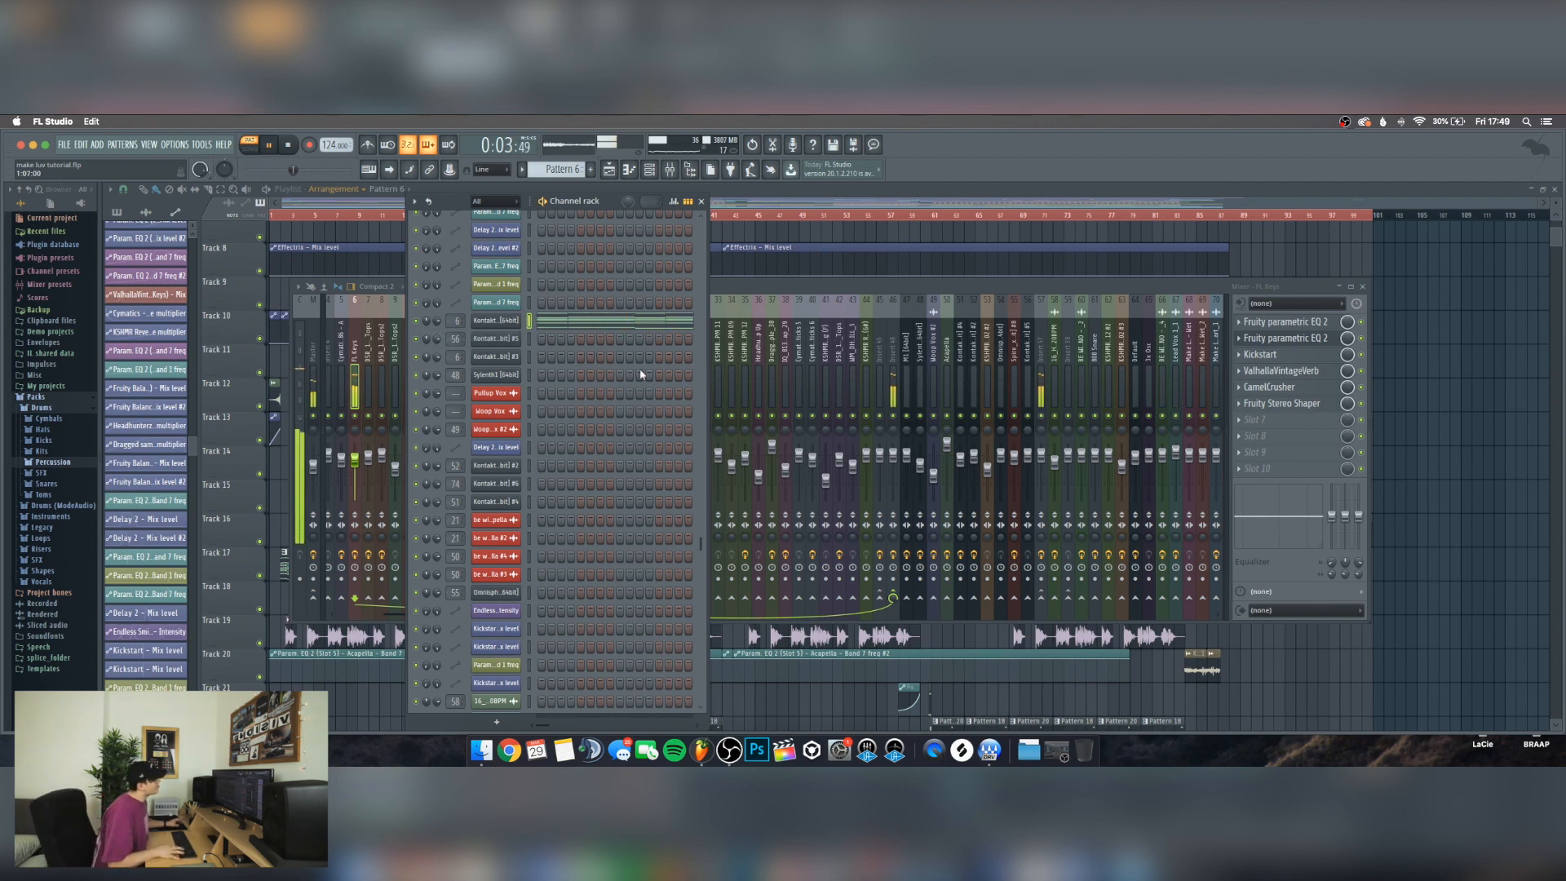
key("space")
Bring up the mixer's FL Keys insert over the playlist and play Pattern 6 to hear the piano through its effects
left_click(732, 287)
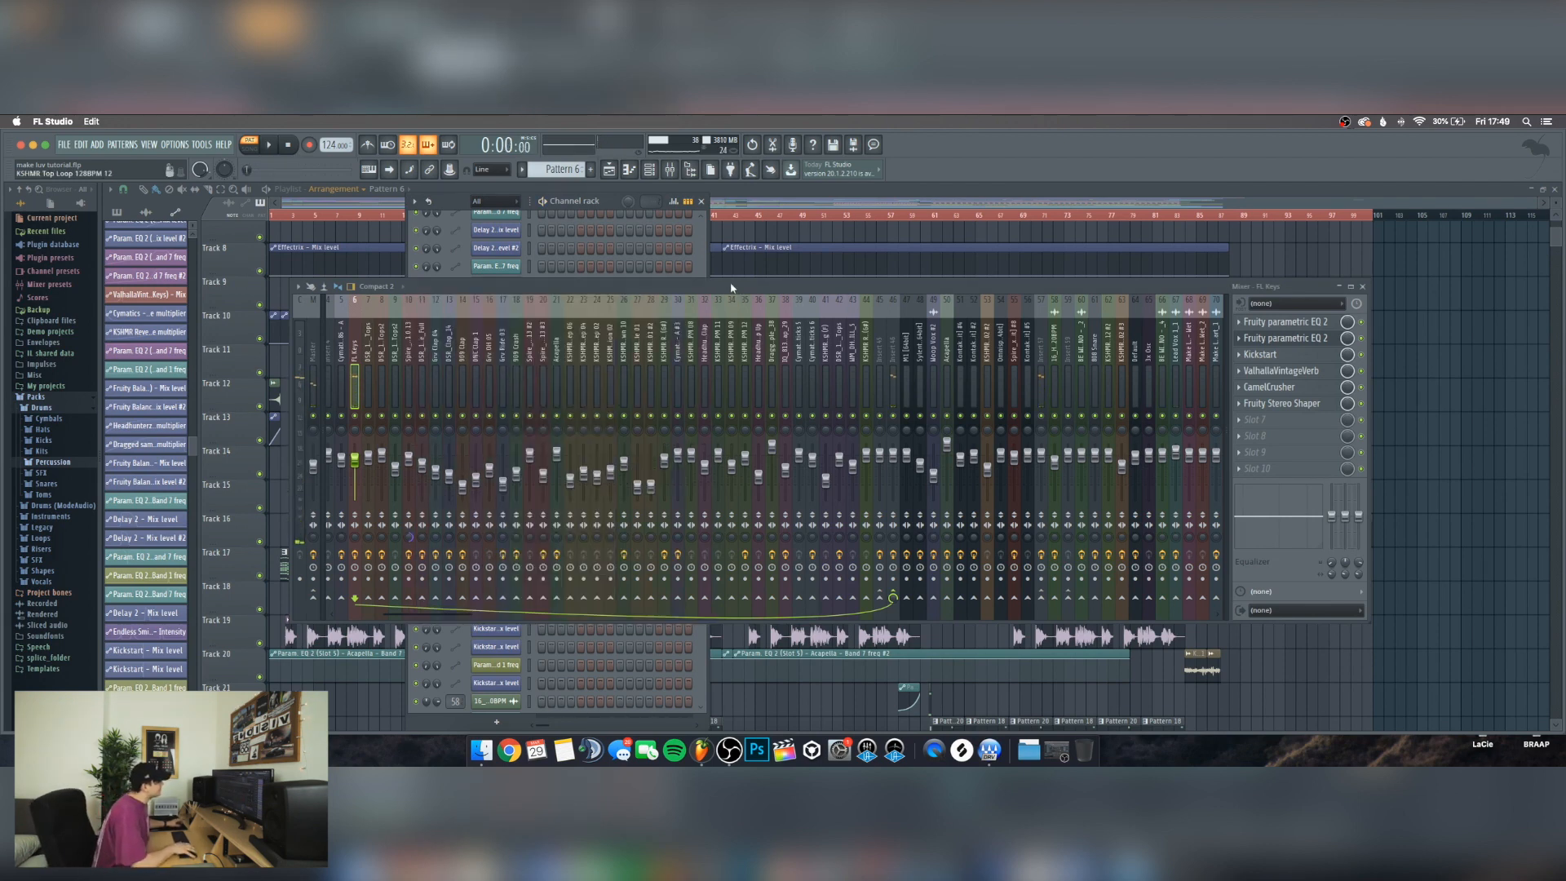
left_click(364, 204)
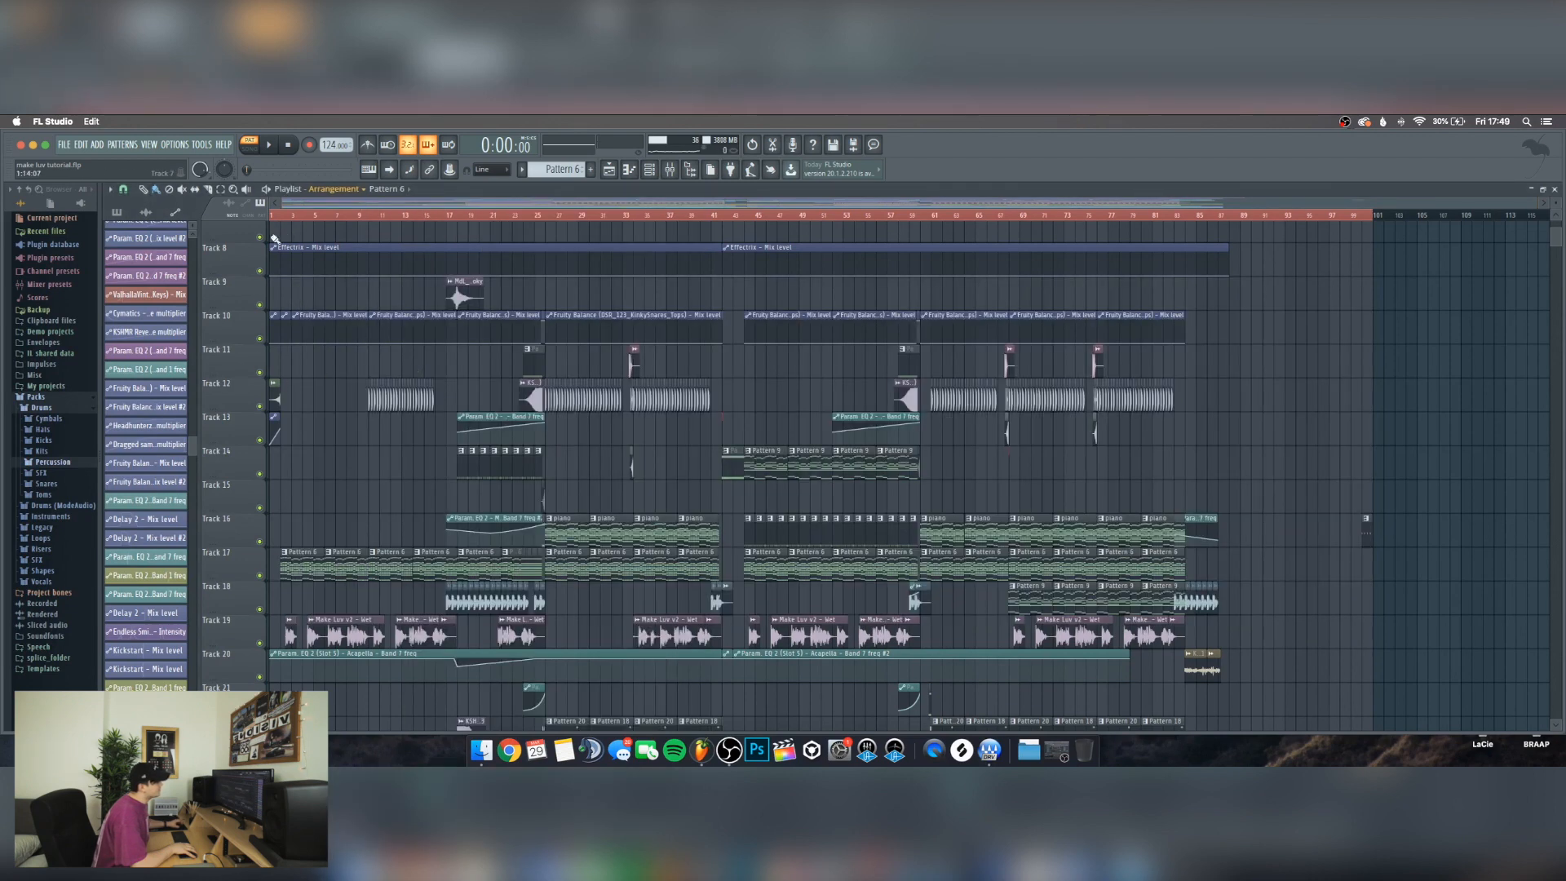
scroll(277, 224, "up", 3)
left_click(669, 171)
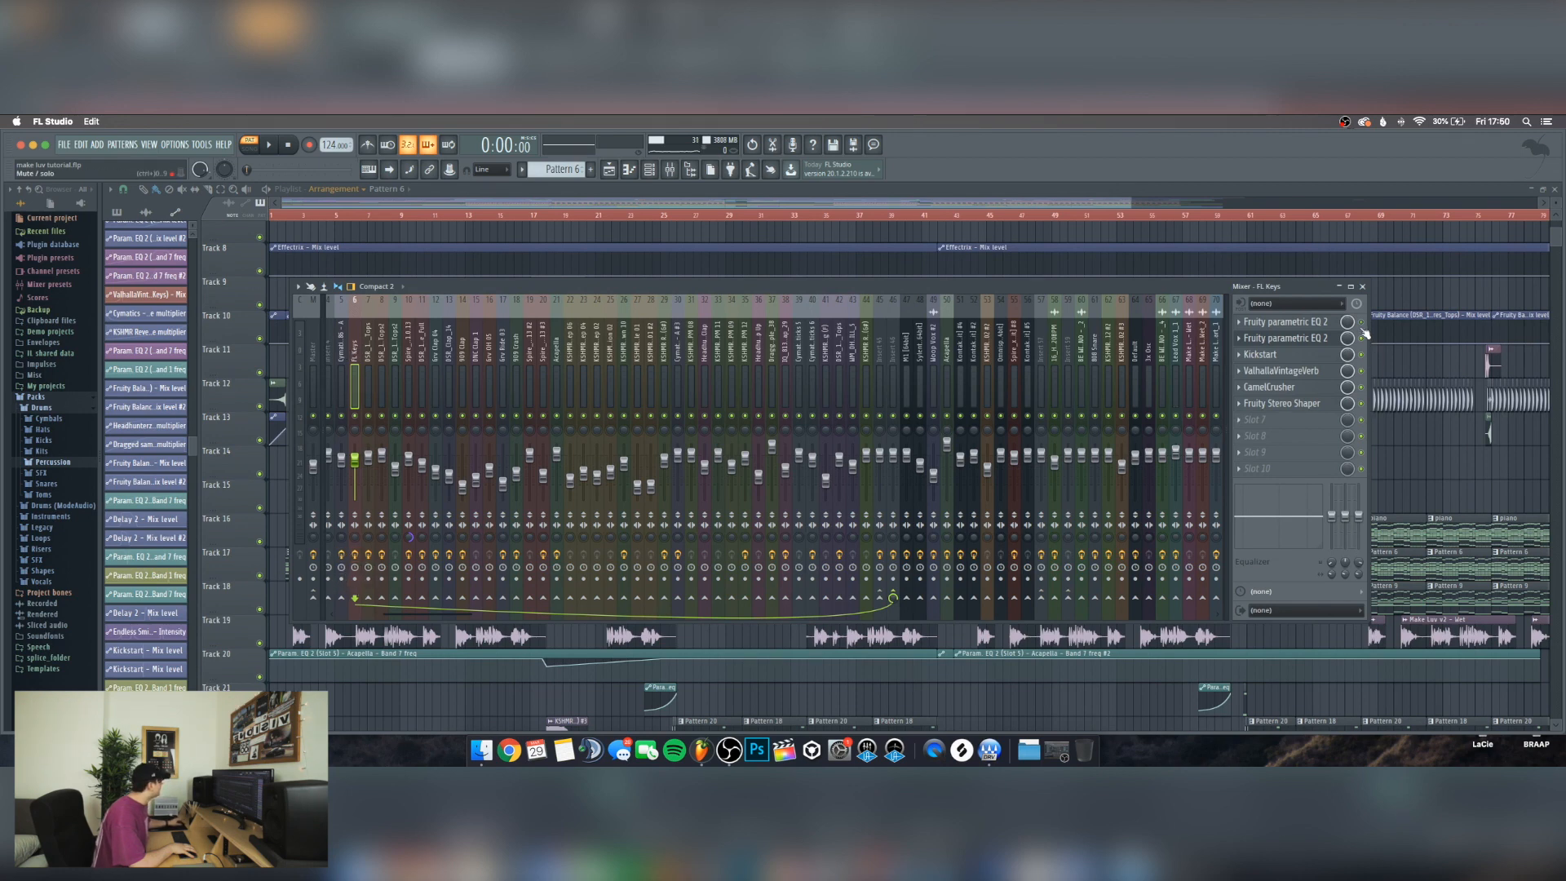
key("space")
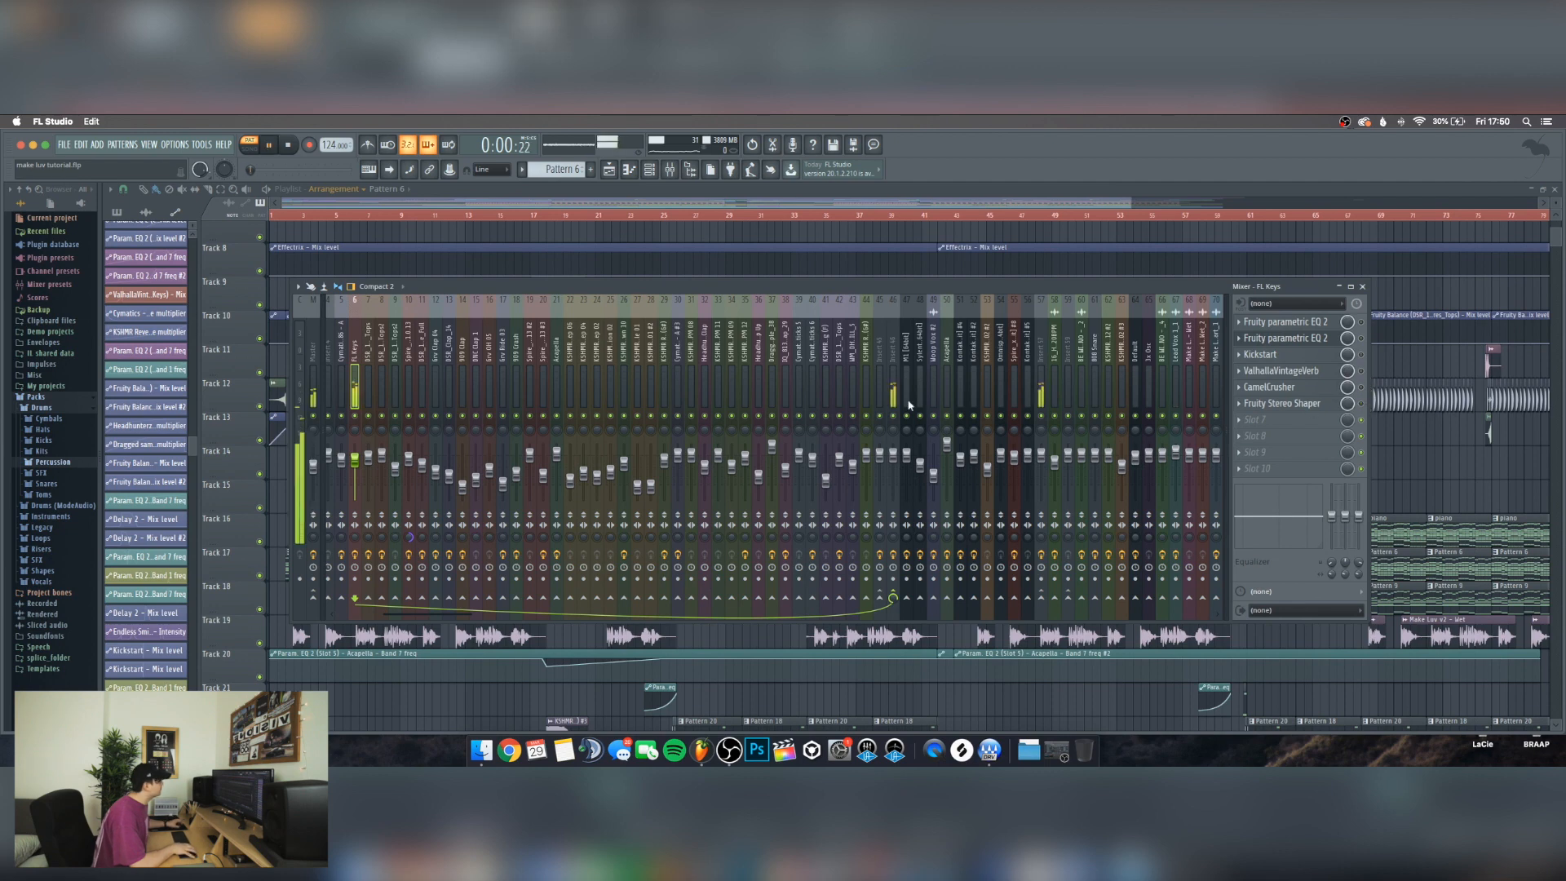
left_click_drag(469, 290, 474, 283)
key("space")
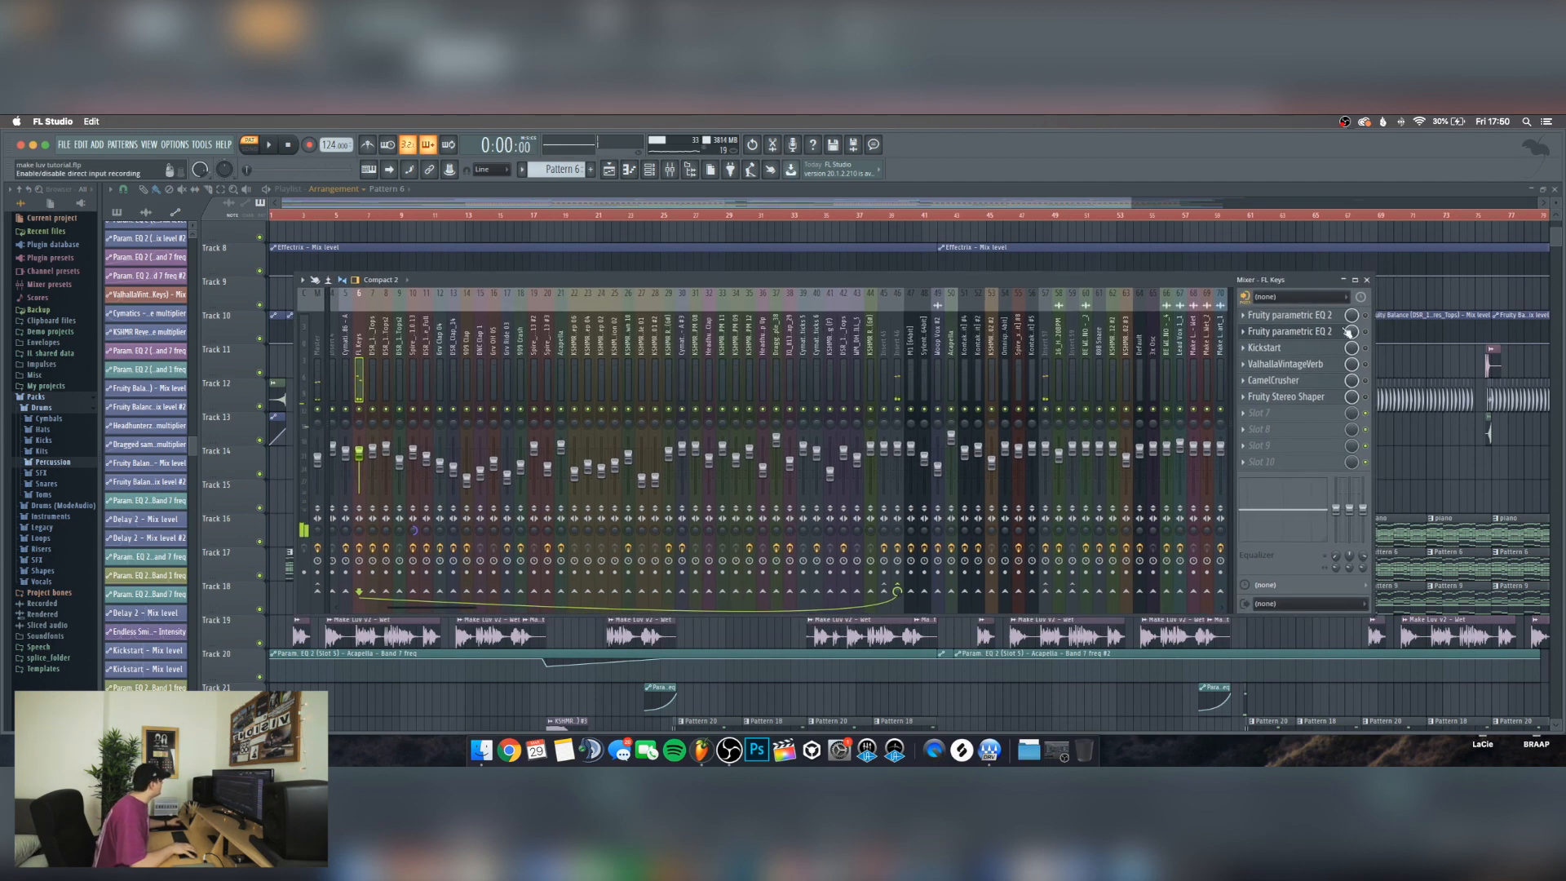
Open the first Fruity parametric EQ 2 on the FL Keys insert, examine its curve, and close it
left_click(1300, 316)
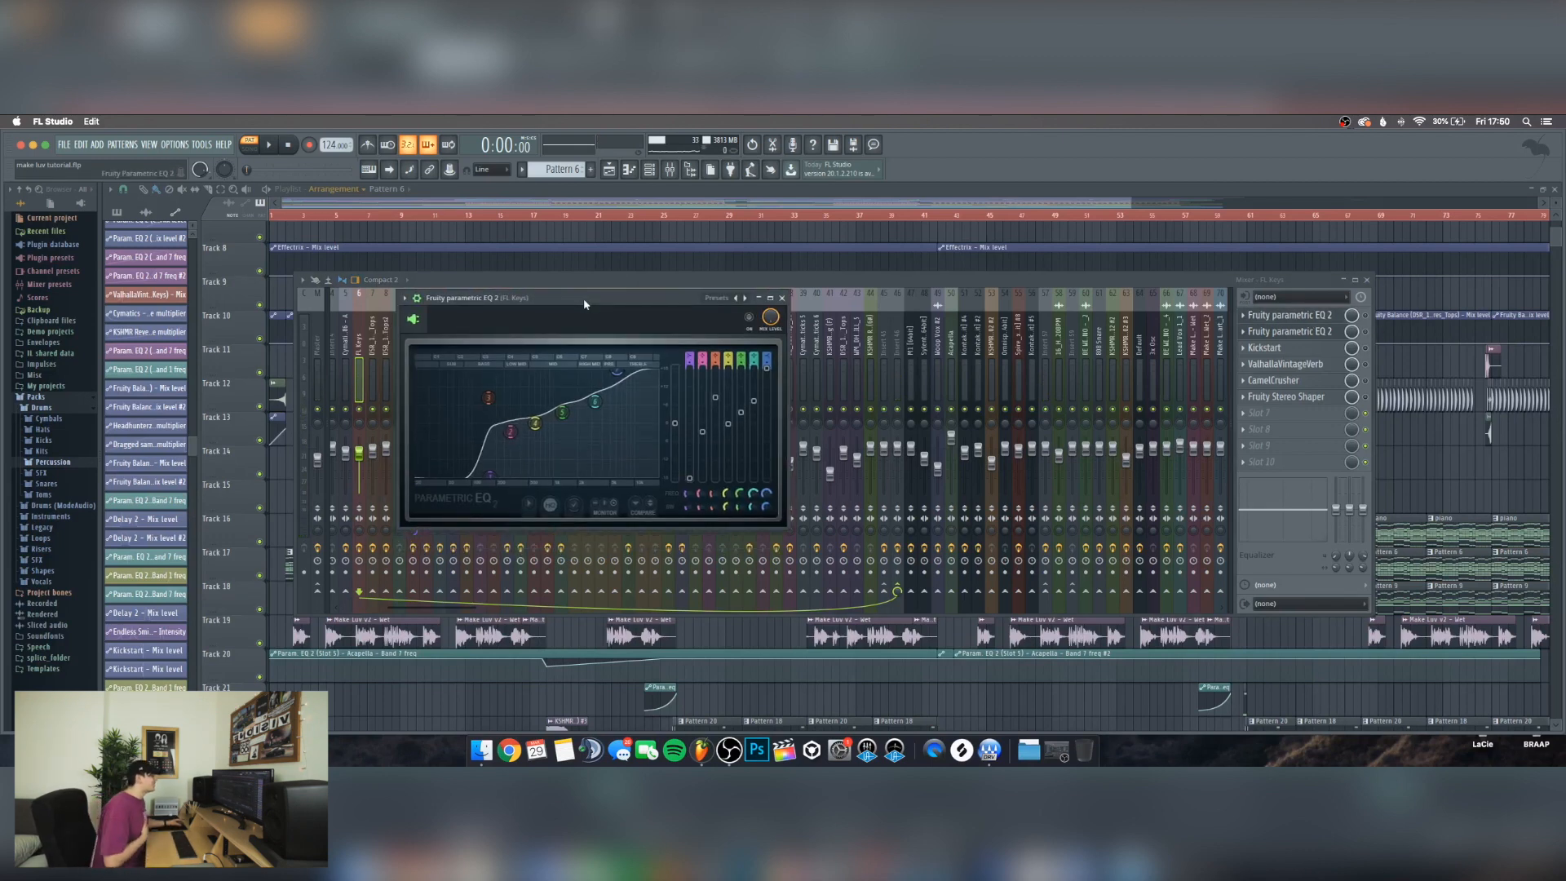
left_click_drag(584, 304, 568, 301)
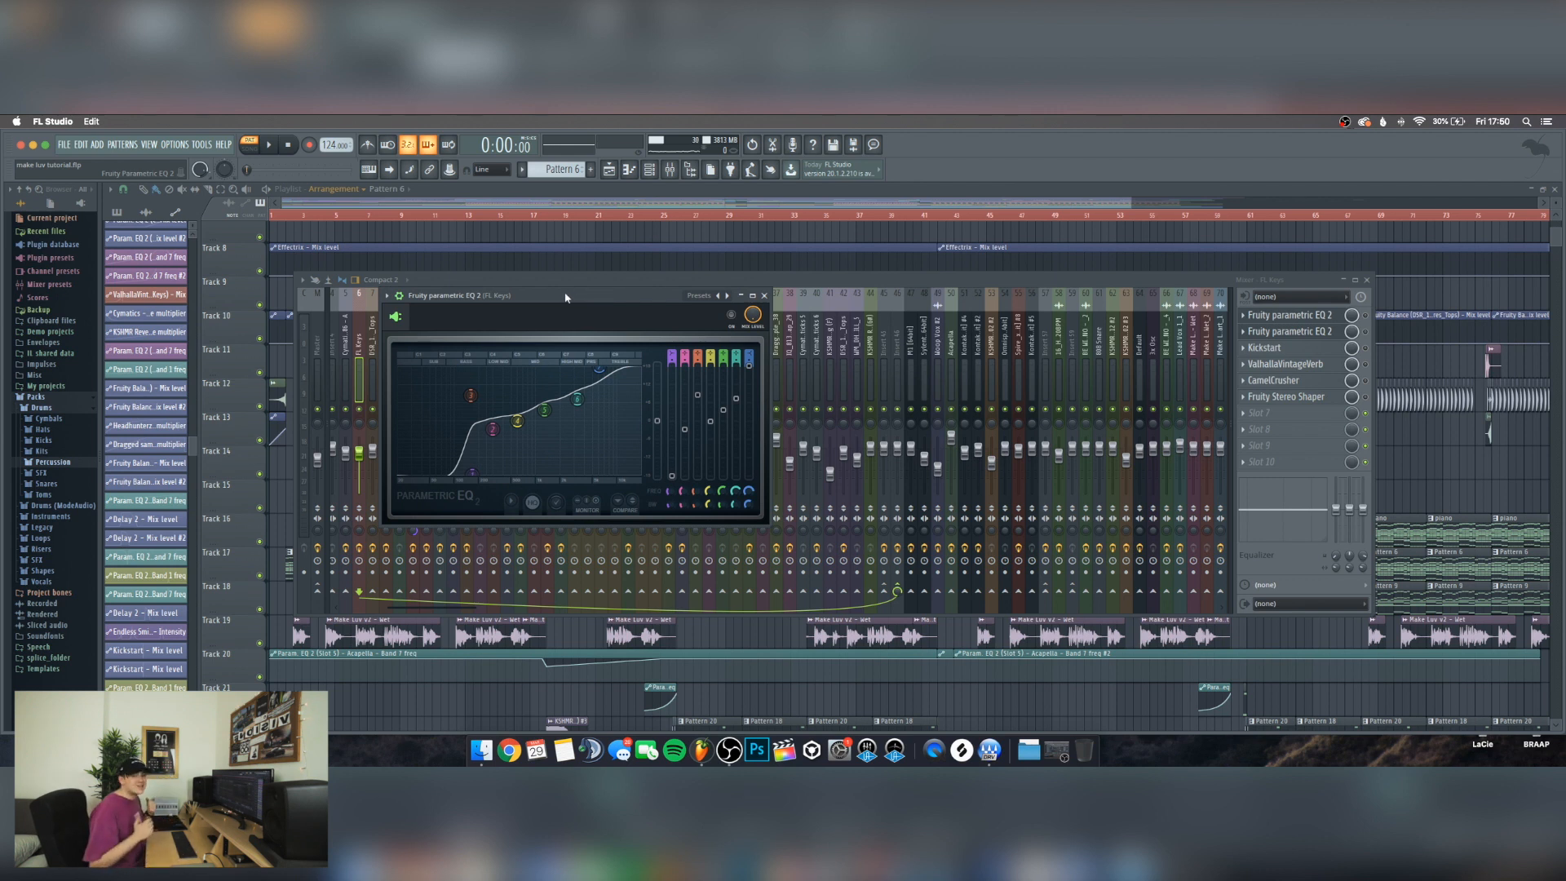
left_click(764, 296)
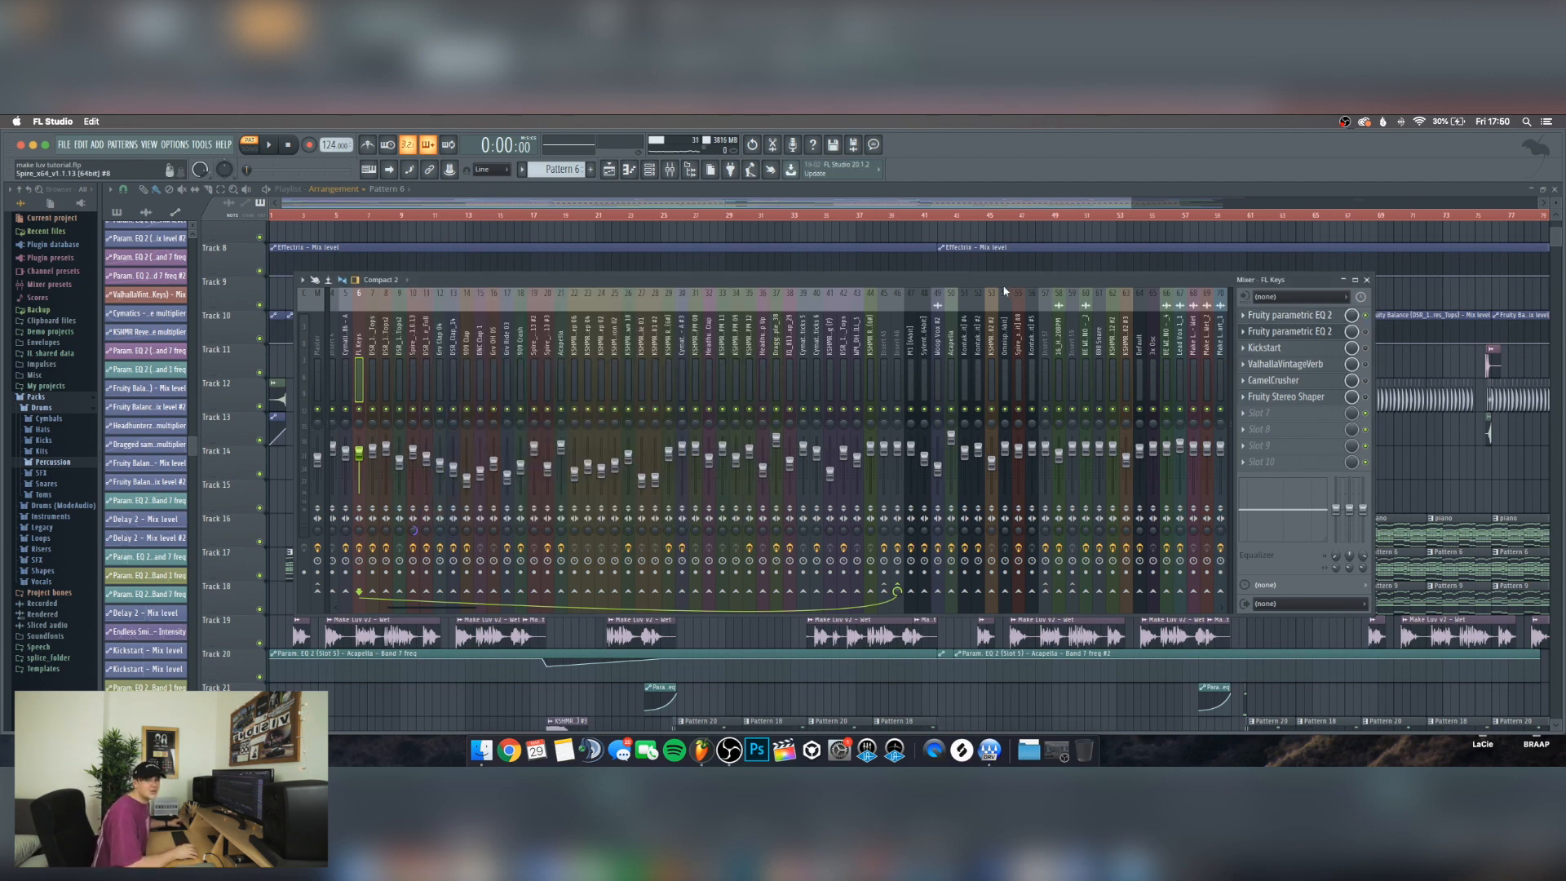
Move the mixer window higher over the playlist and play Pattern 6 to listen to the equalised piano chords
left_click_drag(966, 282, 942, 254)
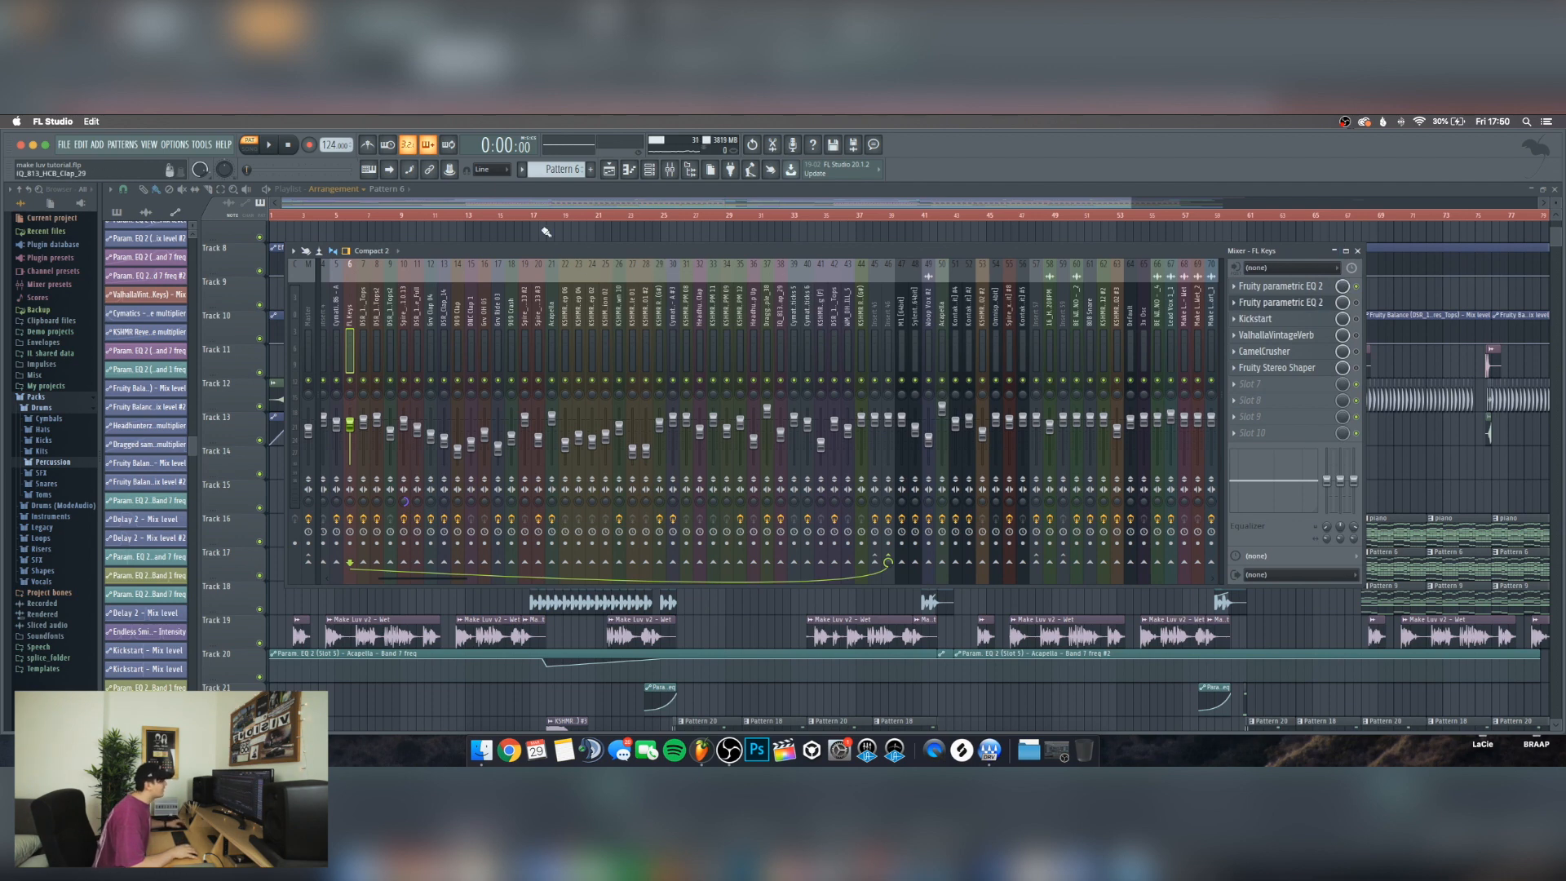
left_click_drag(495, 255, 501, 256)
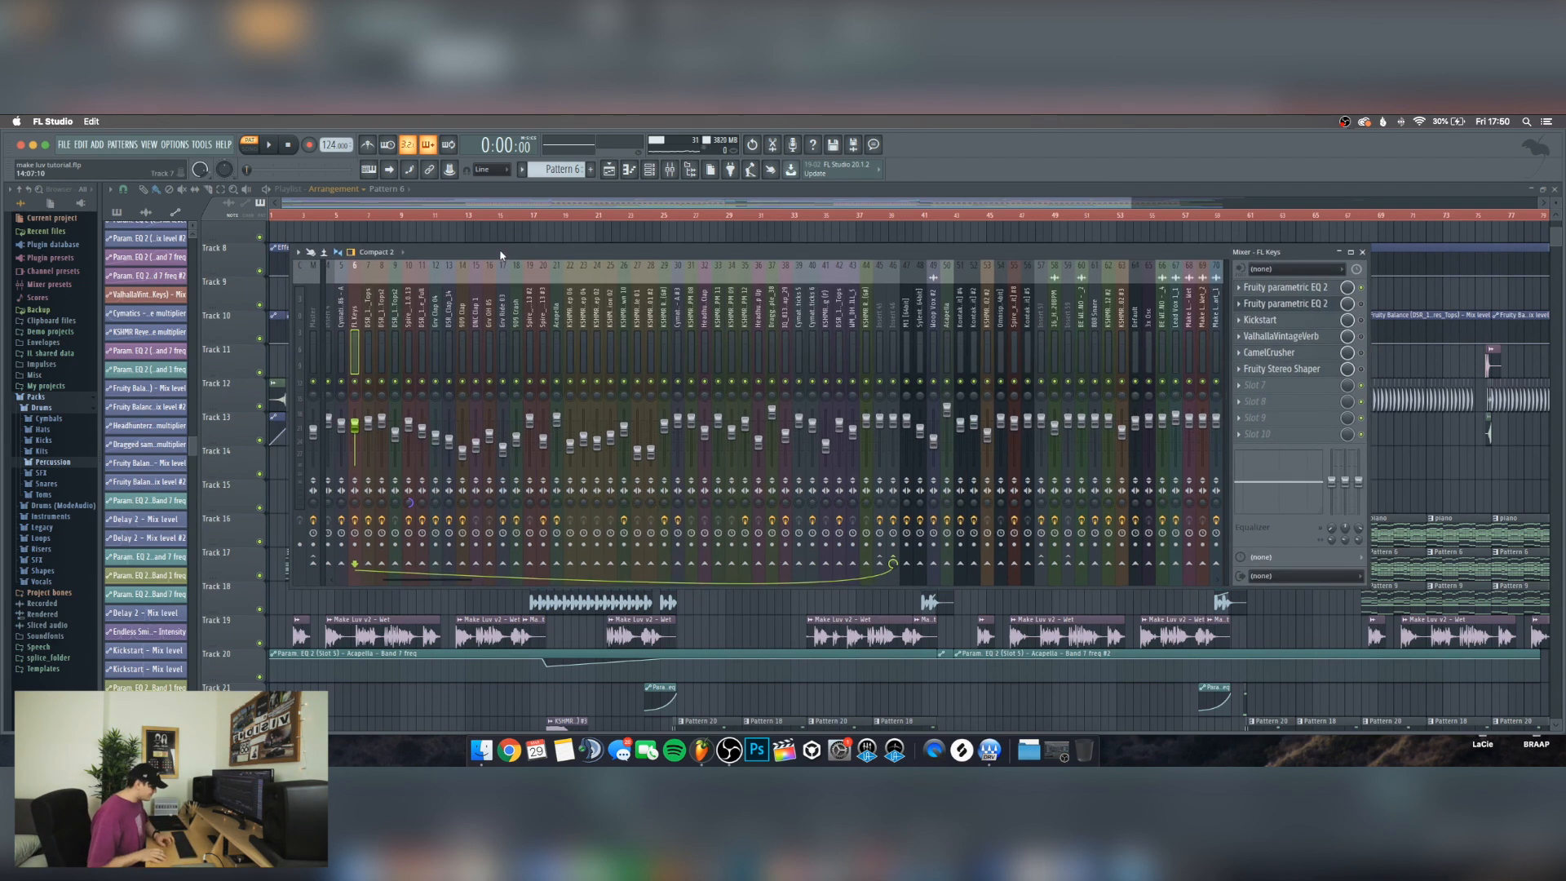
key("space")
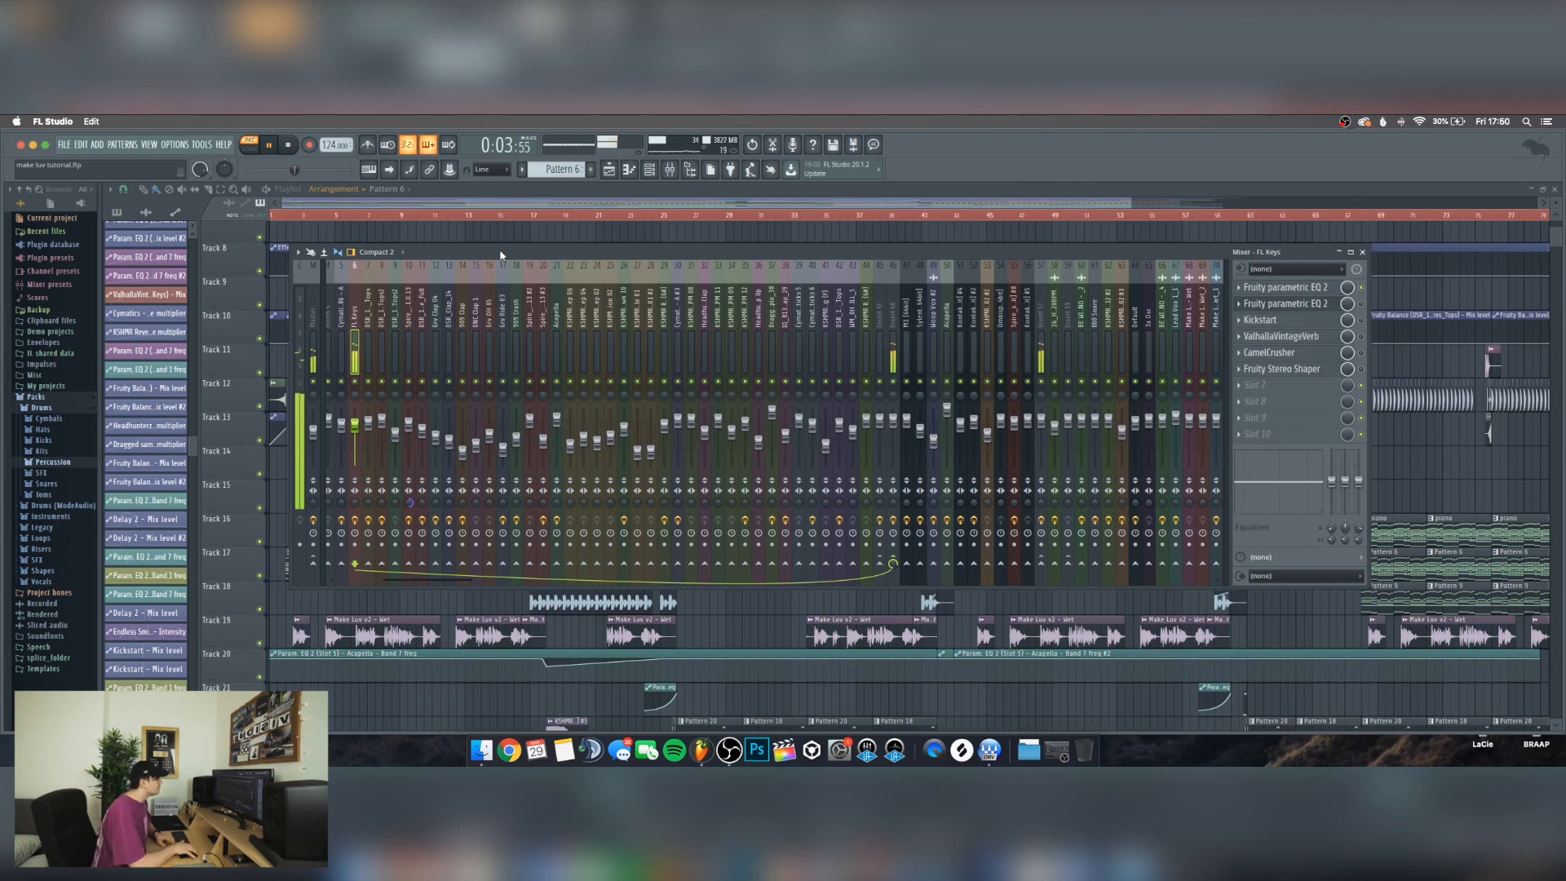
key("space")
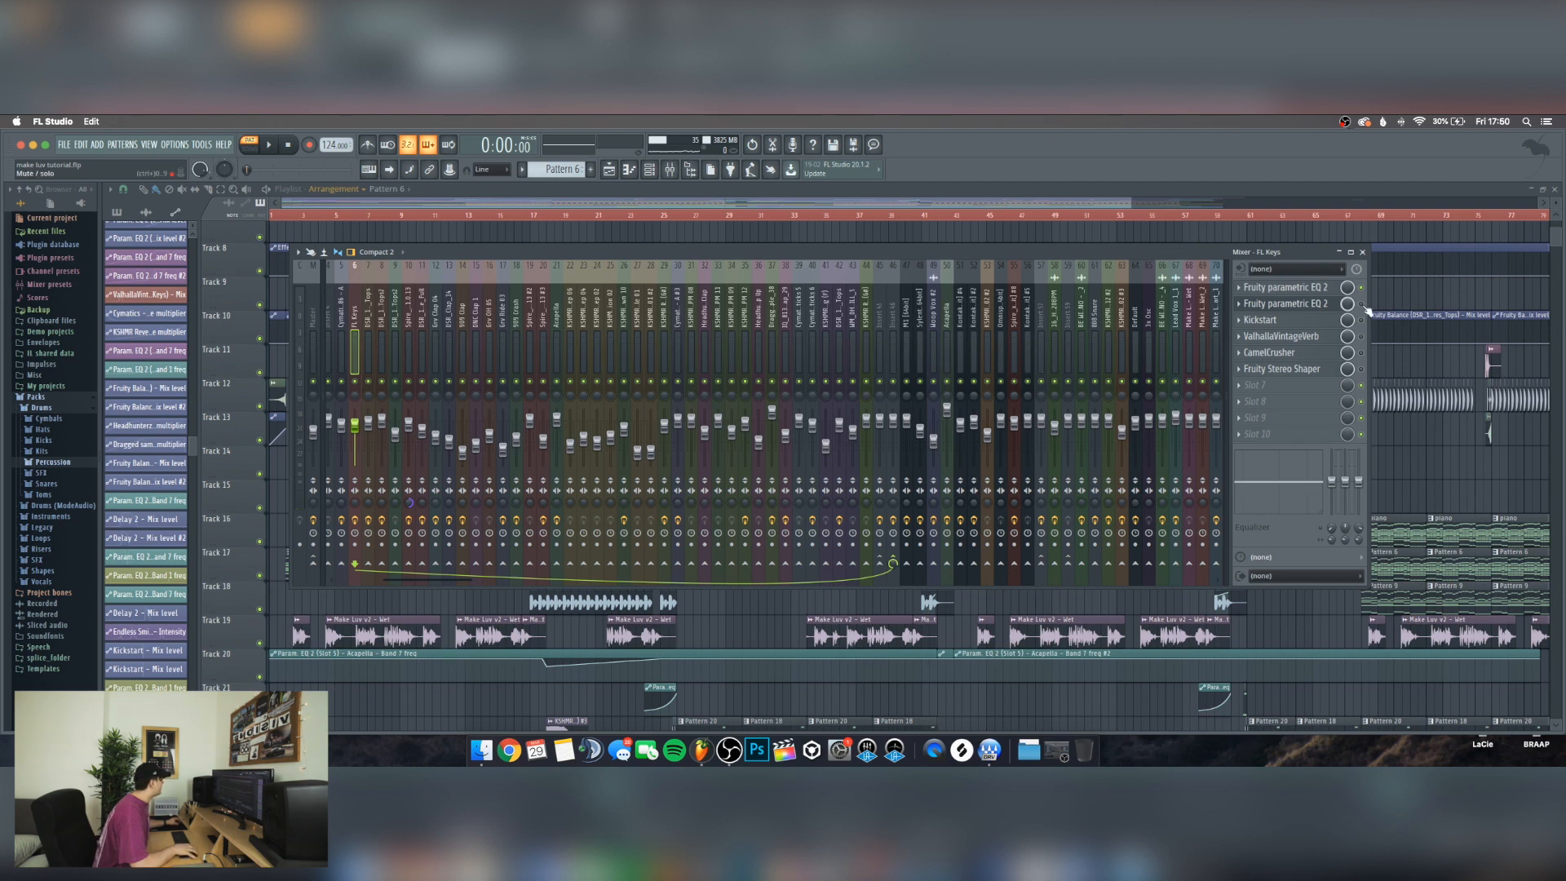
Raise the high-cut frequency in the FL Keys insert's second Fruity parametric EQ 2, lower it partway, and close the EQ
left_click(1312, 304)
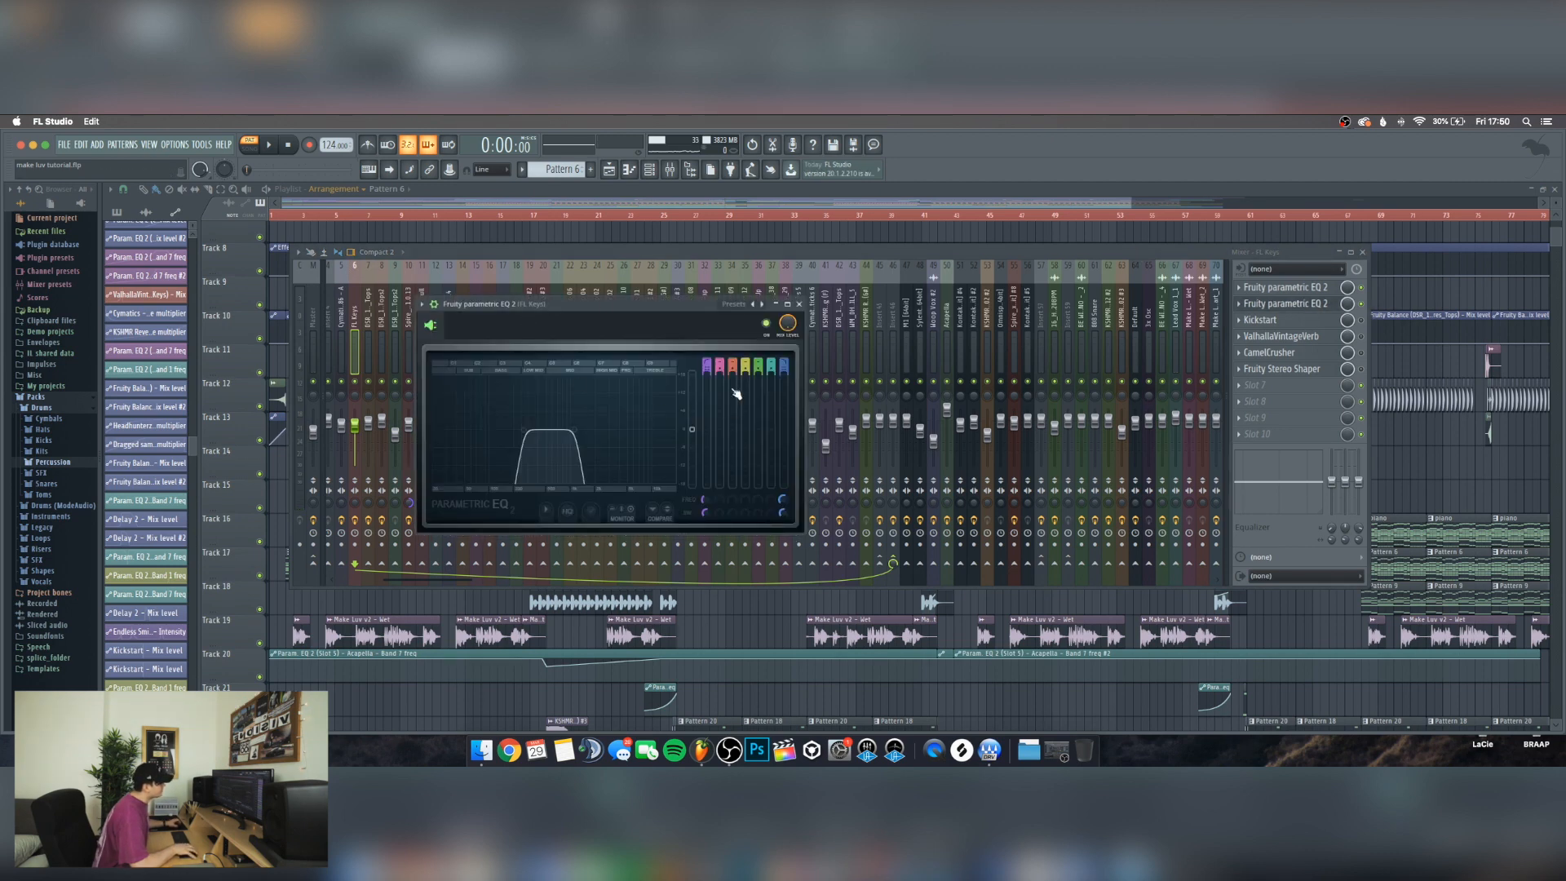
left_click_drag(581, 434, 639, 435)
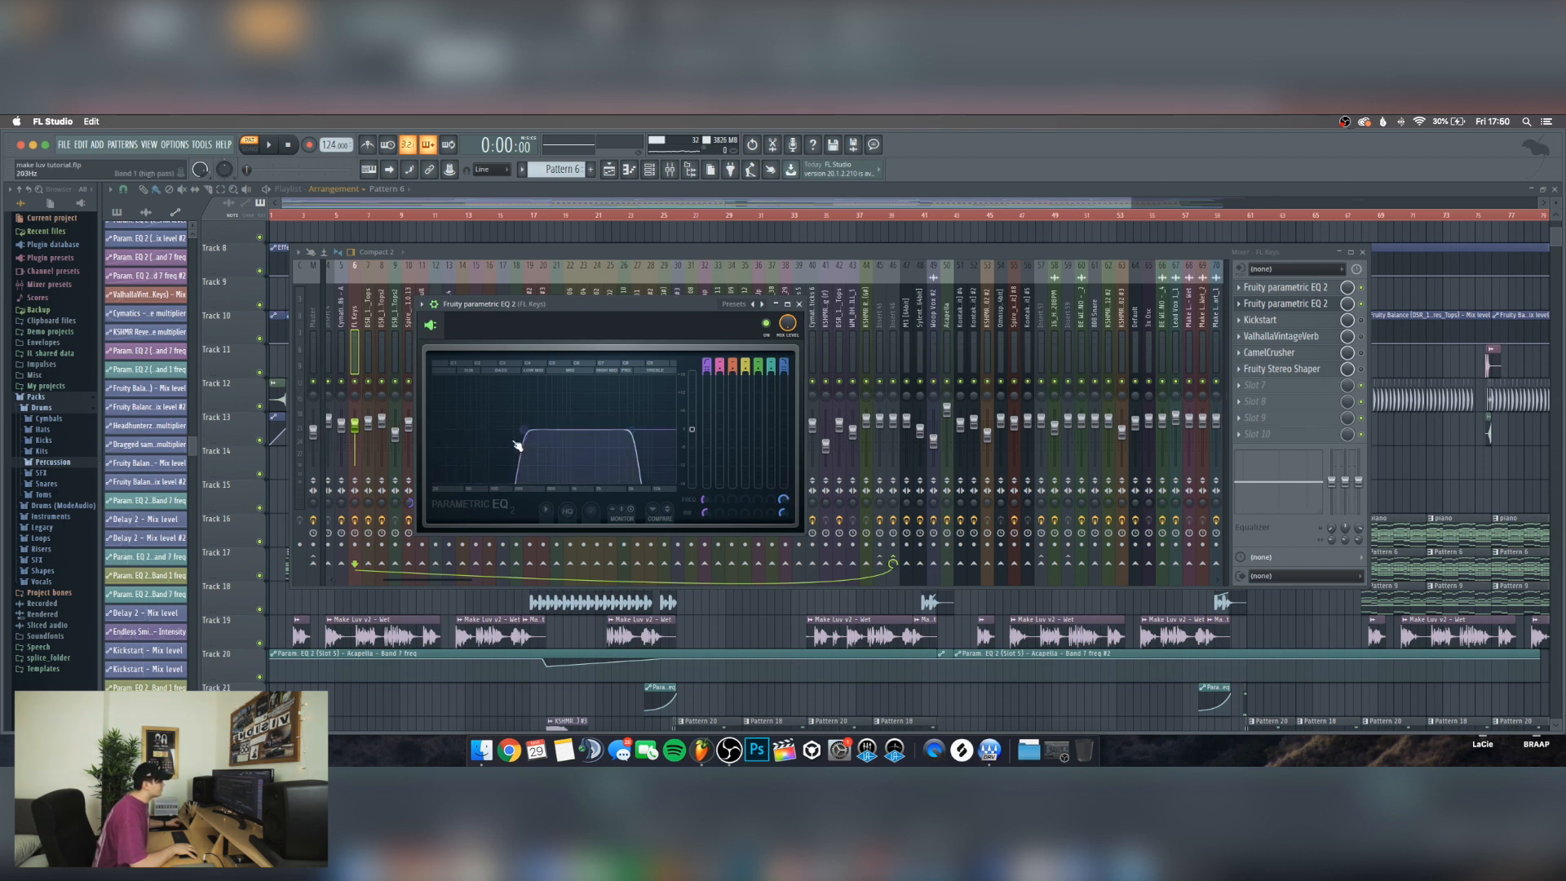
left_click_drag(637, 430, 607, 429)
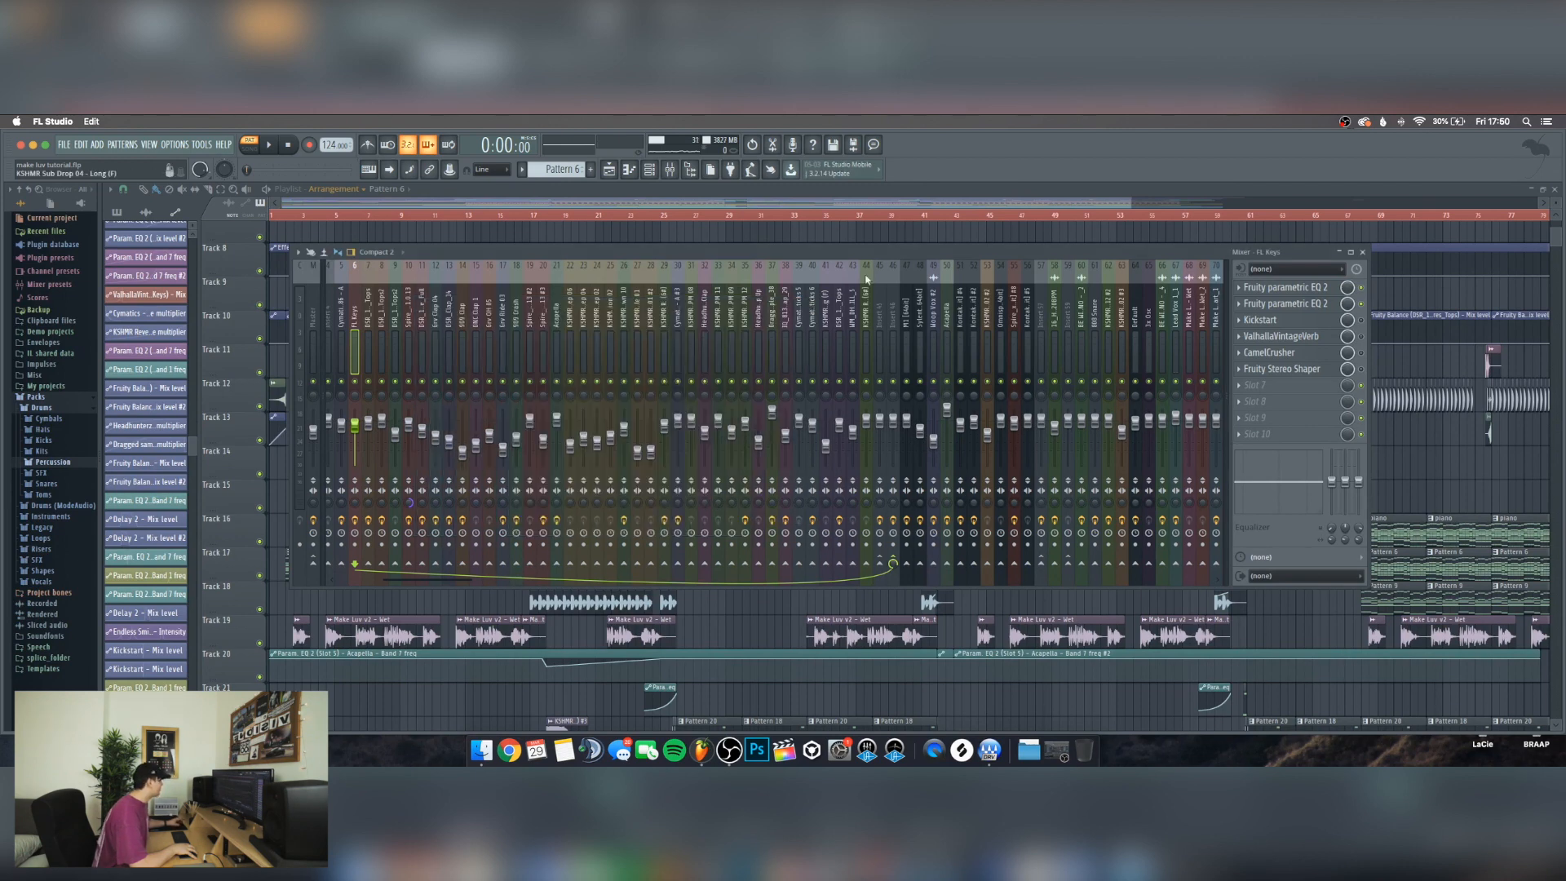
left_click(799, 303)
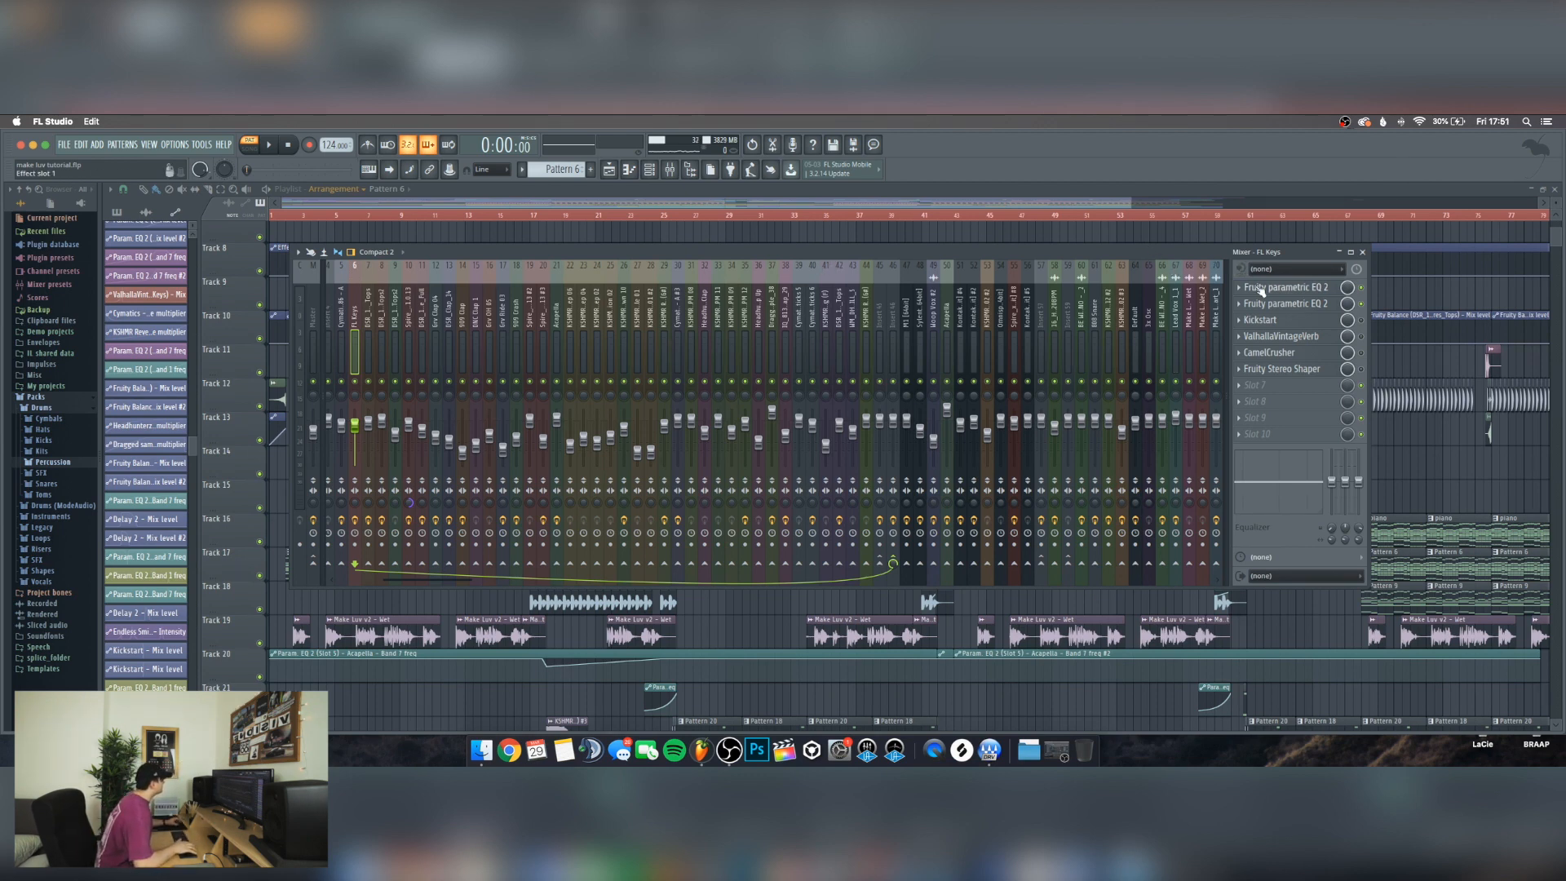
Open Kickstart on the FL Keys insert, examine its sidechain curve and mix setting, and close it
left_click(1277, 320)
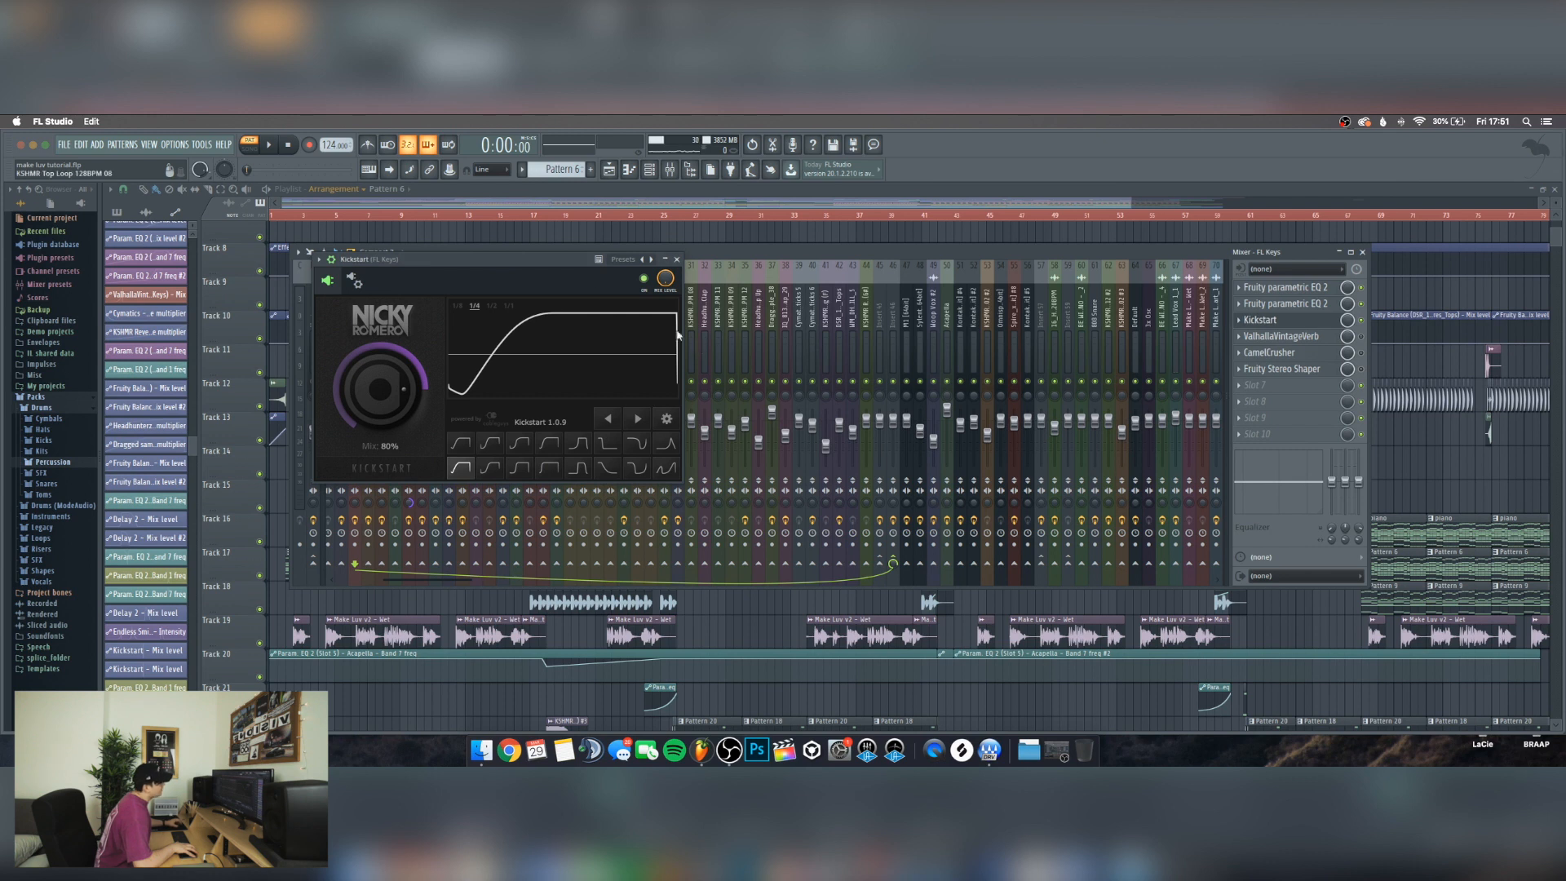
left_click_drag(464, 262, 436, 252)
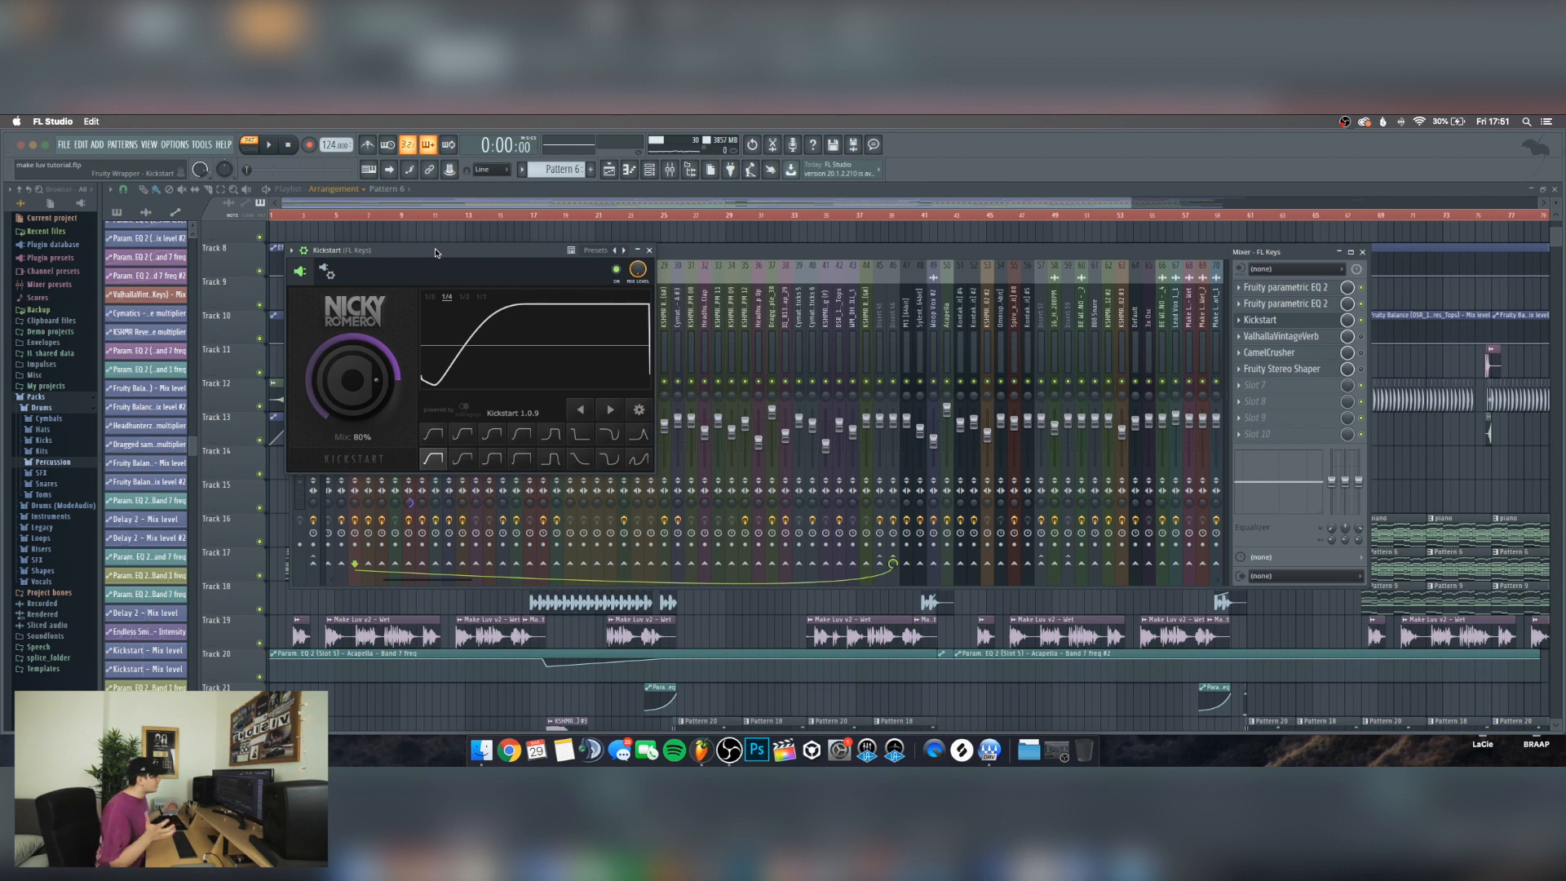
left_click_drag(498, 253, 543, 260)
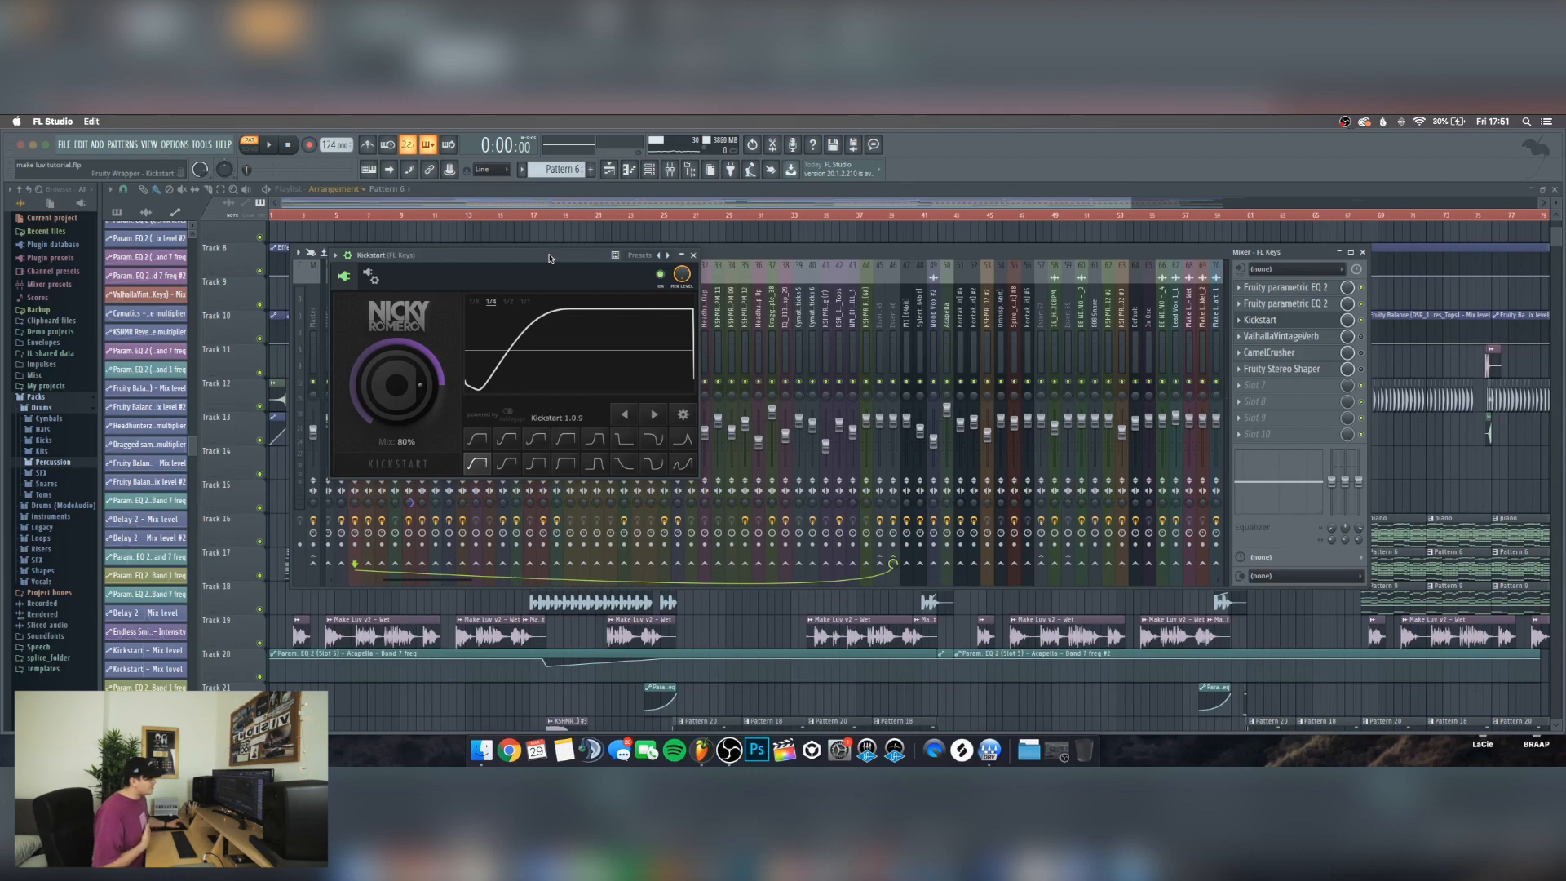
left_click(694, 255)
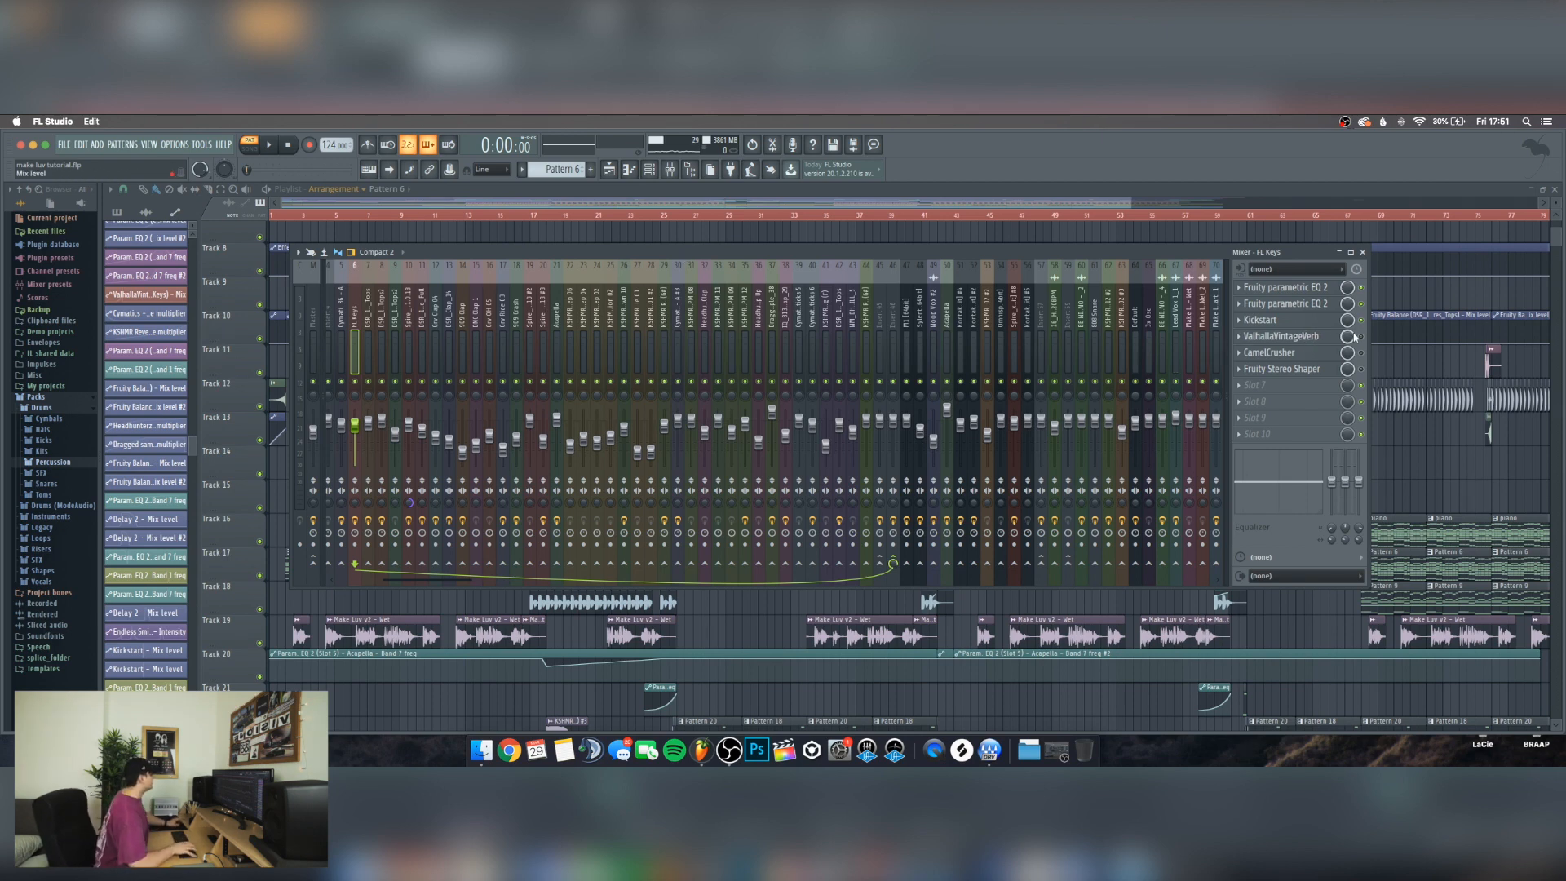
Open ValhallaVintageVerb on the FL Keys insert, examine its mix, decay and EQ cut settings, and close it
left_click(1280, 336)
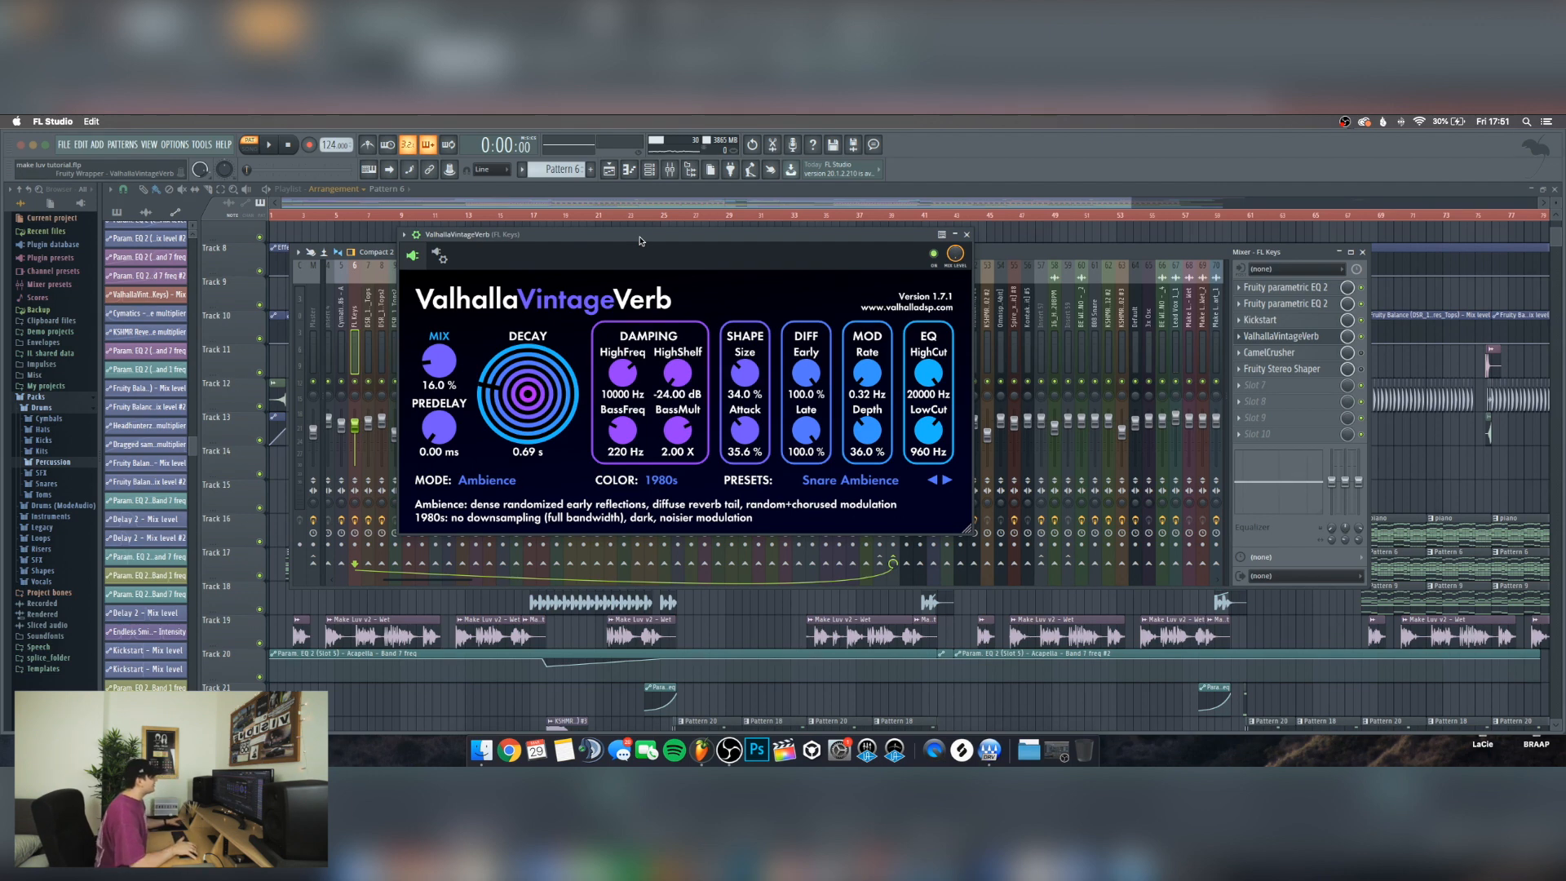
left_click_drag(626, 239, 591, 239)
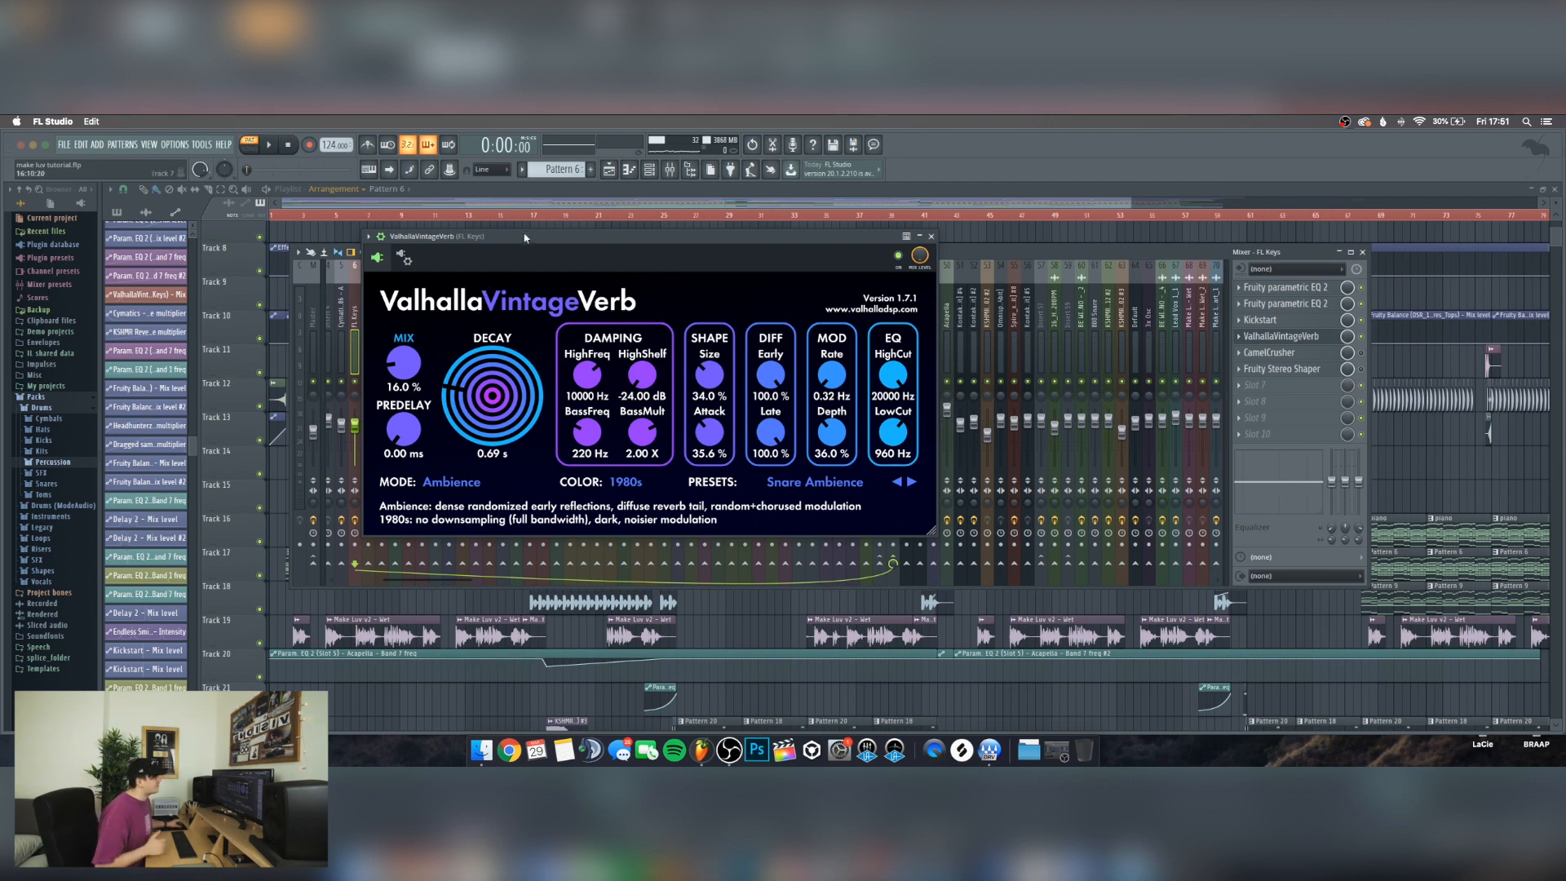
left_click_drag(517, 241, 535, 240)
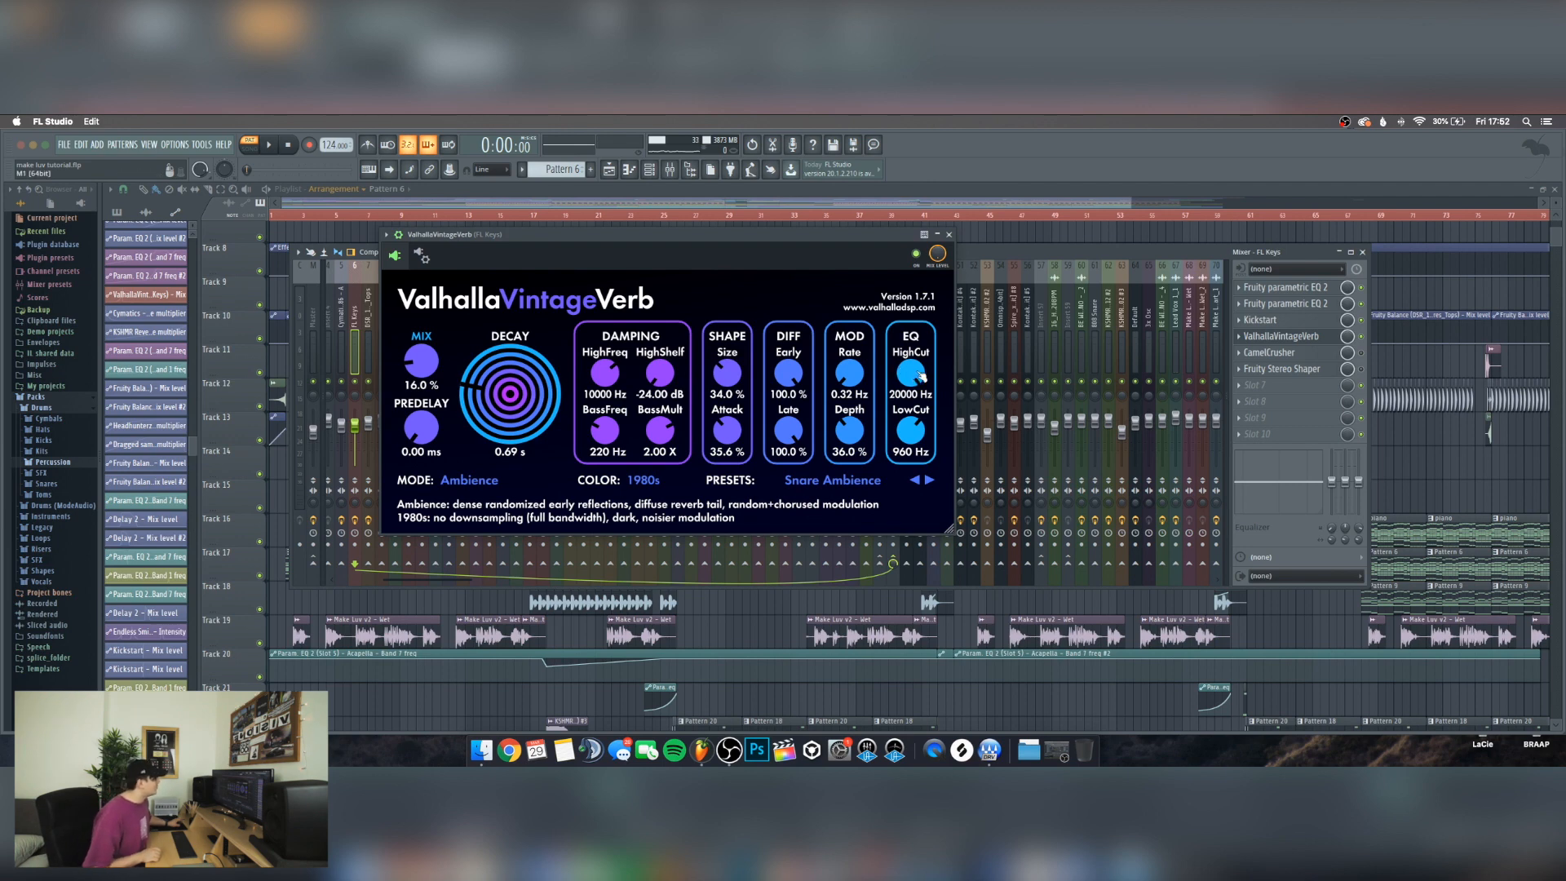
left_click_drag(917, 373, 927, 302)
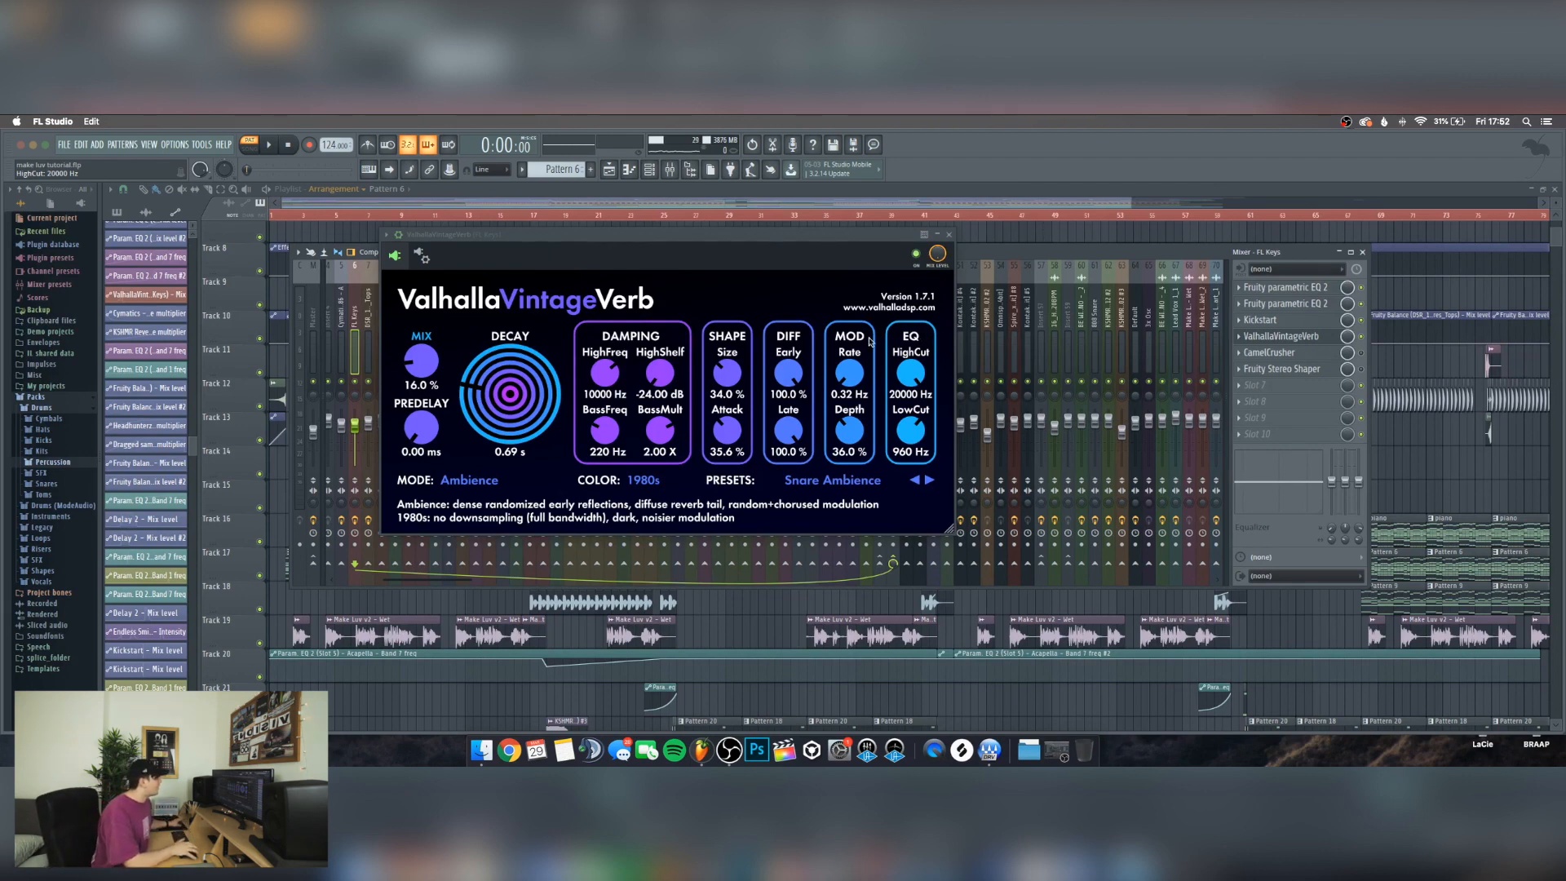
left_click_drag(803, 239, 794, 255)
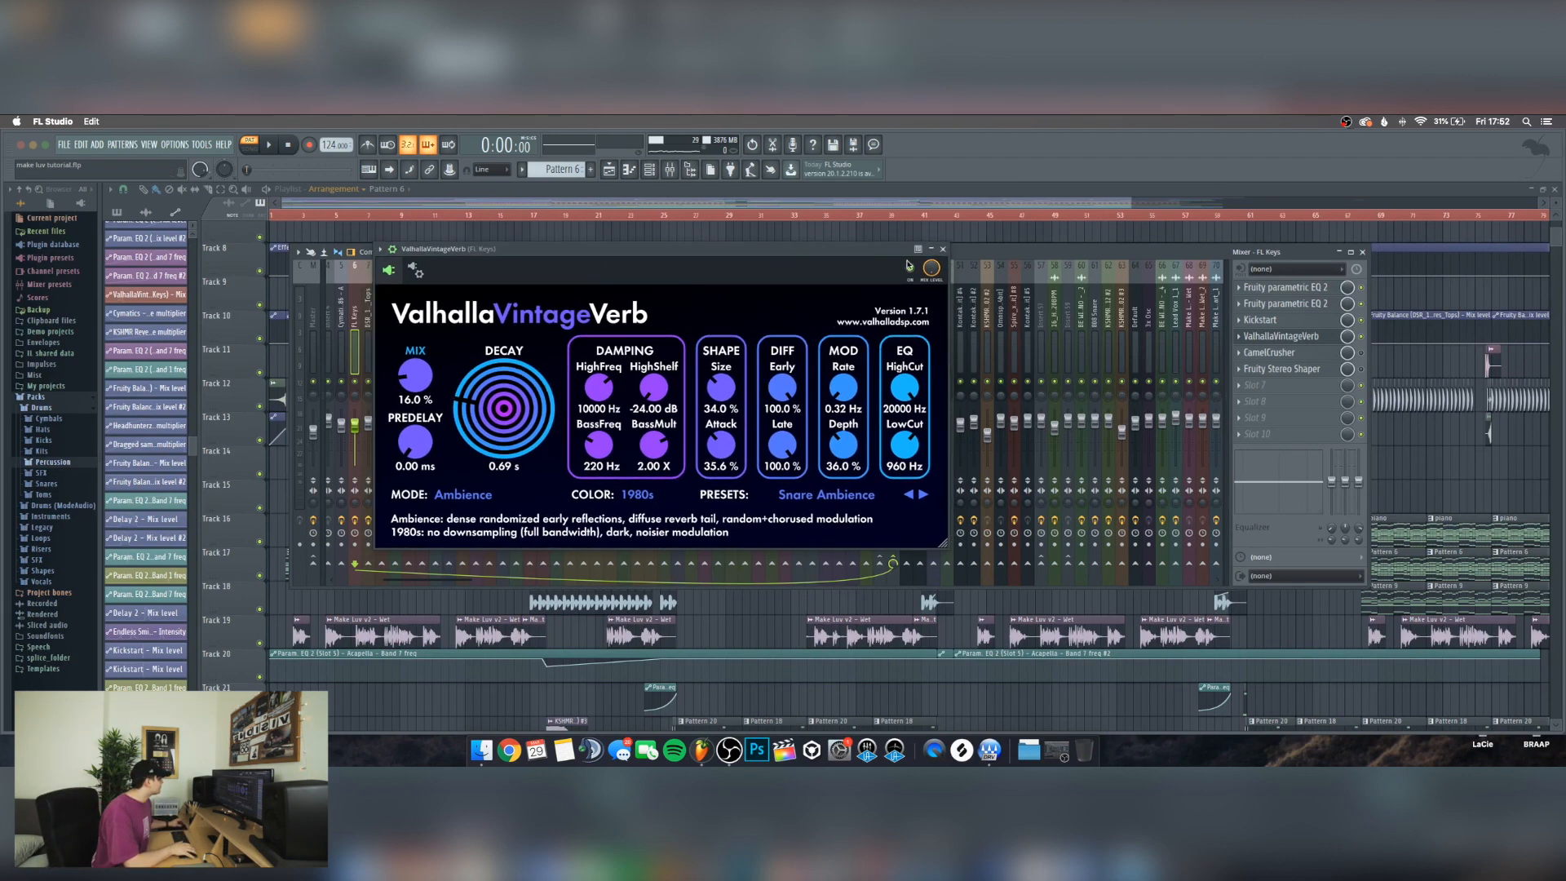
left_click(939, 248)
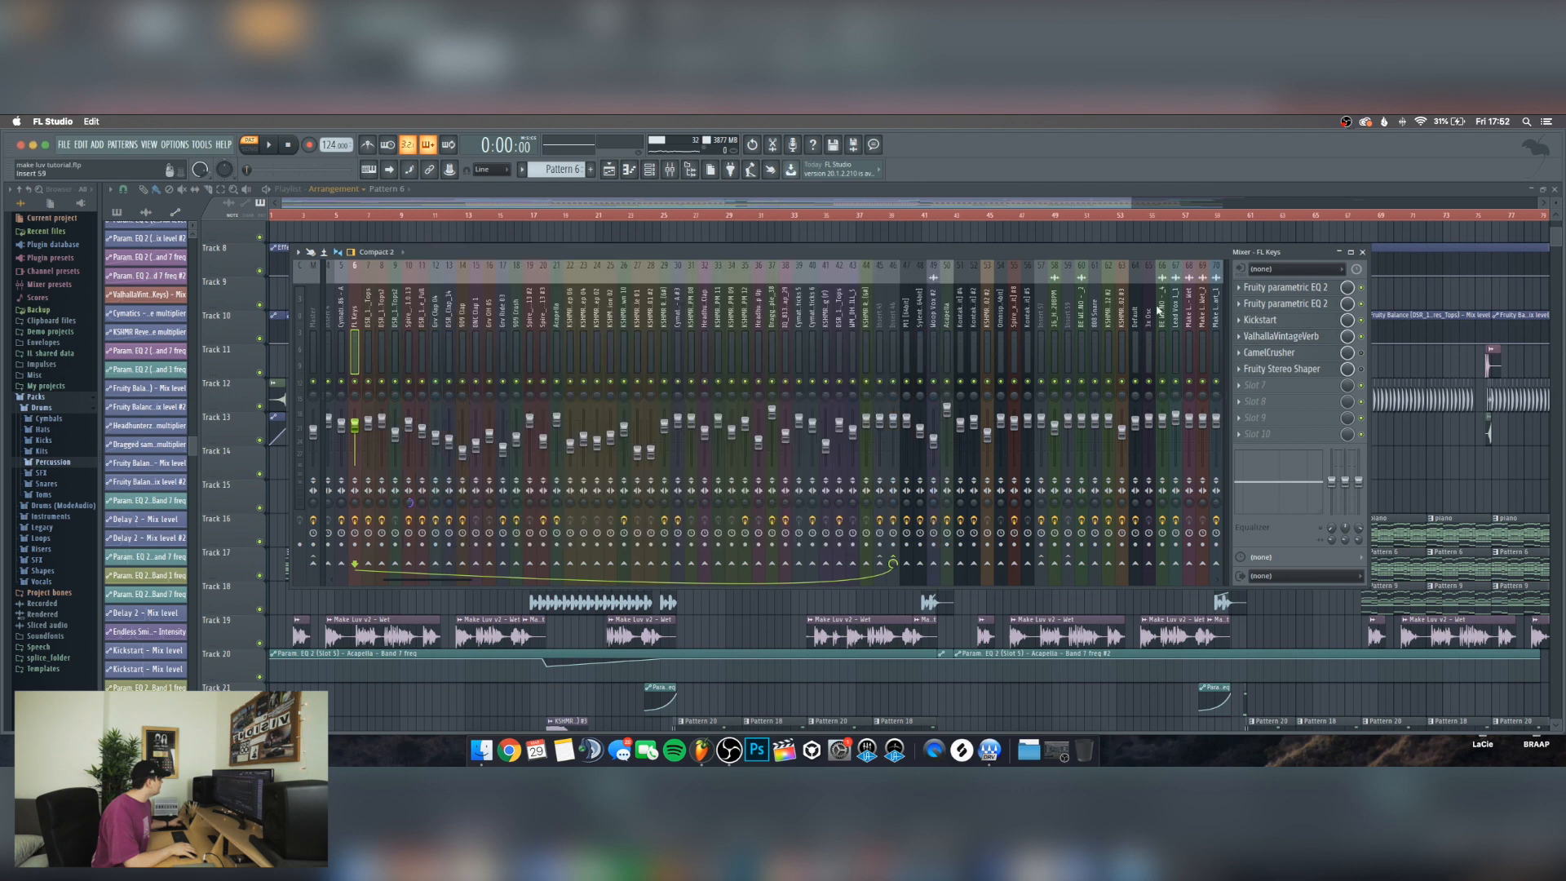
Open CamelCrusher on the FL Keys insert and examine its patch, distortion and compressor settings
left_click(1317, 353)
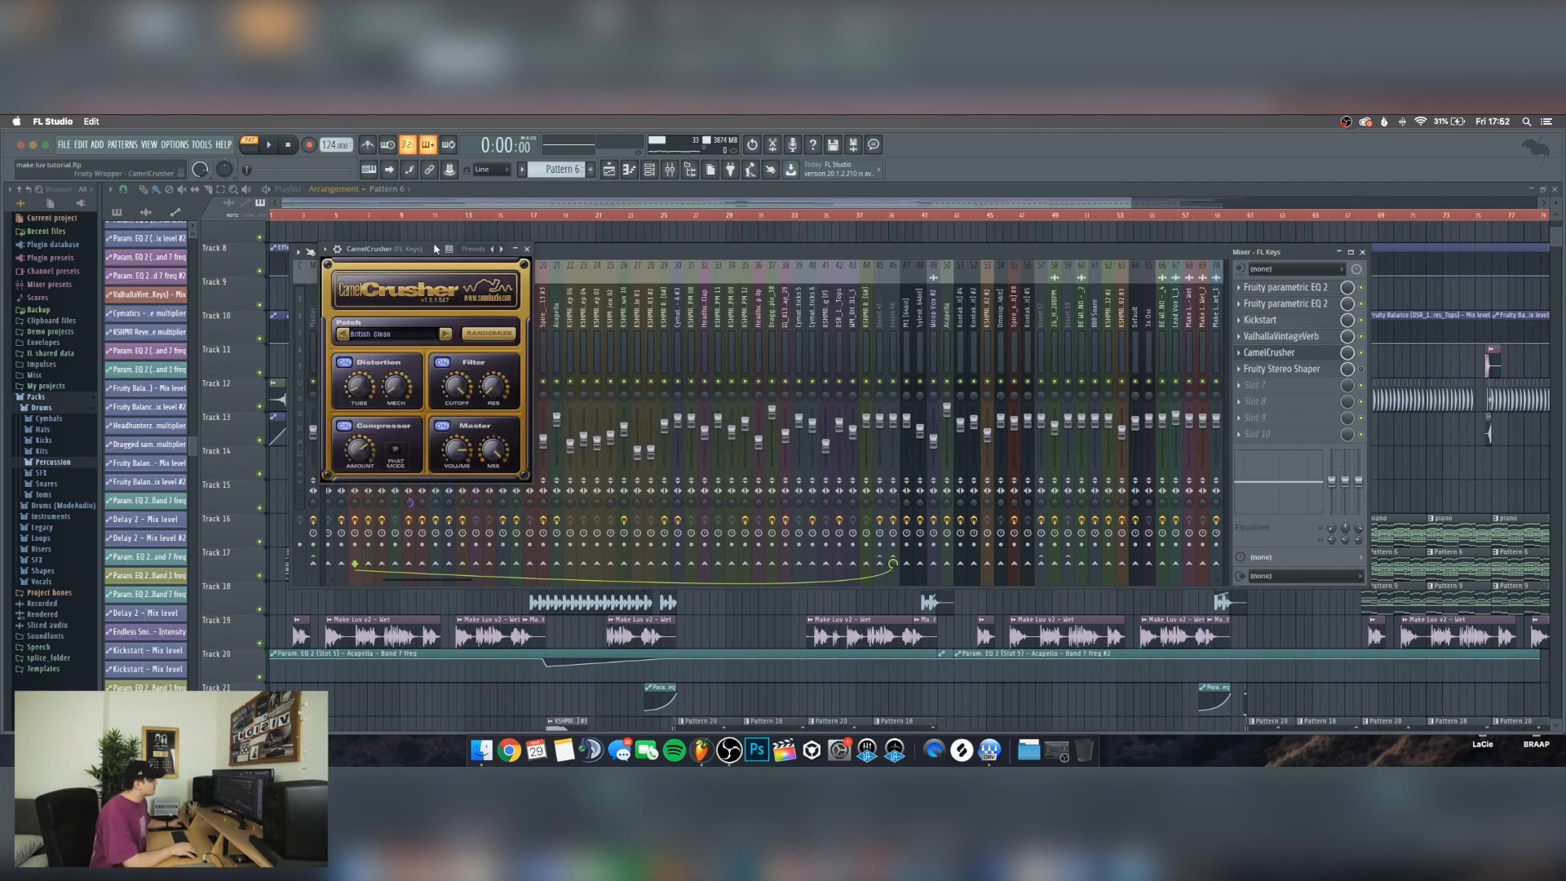
mouse_move(434, 254)
left_mouse_down()
mouse_move(460, 254)
mouse_move(417, 252)
left_mouse_up()
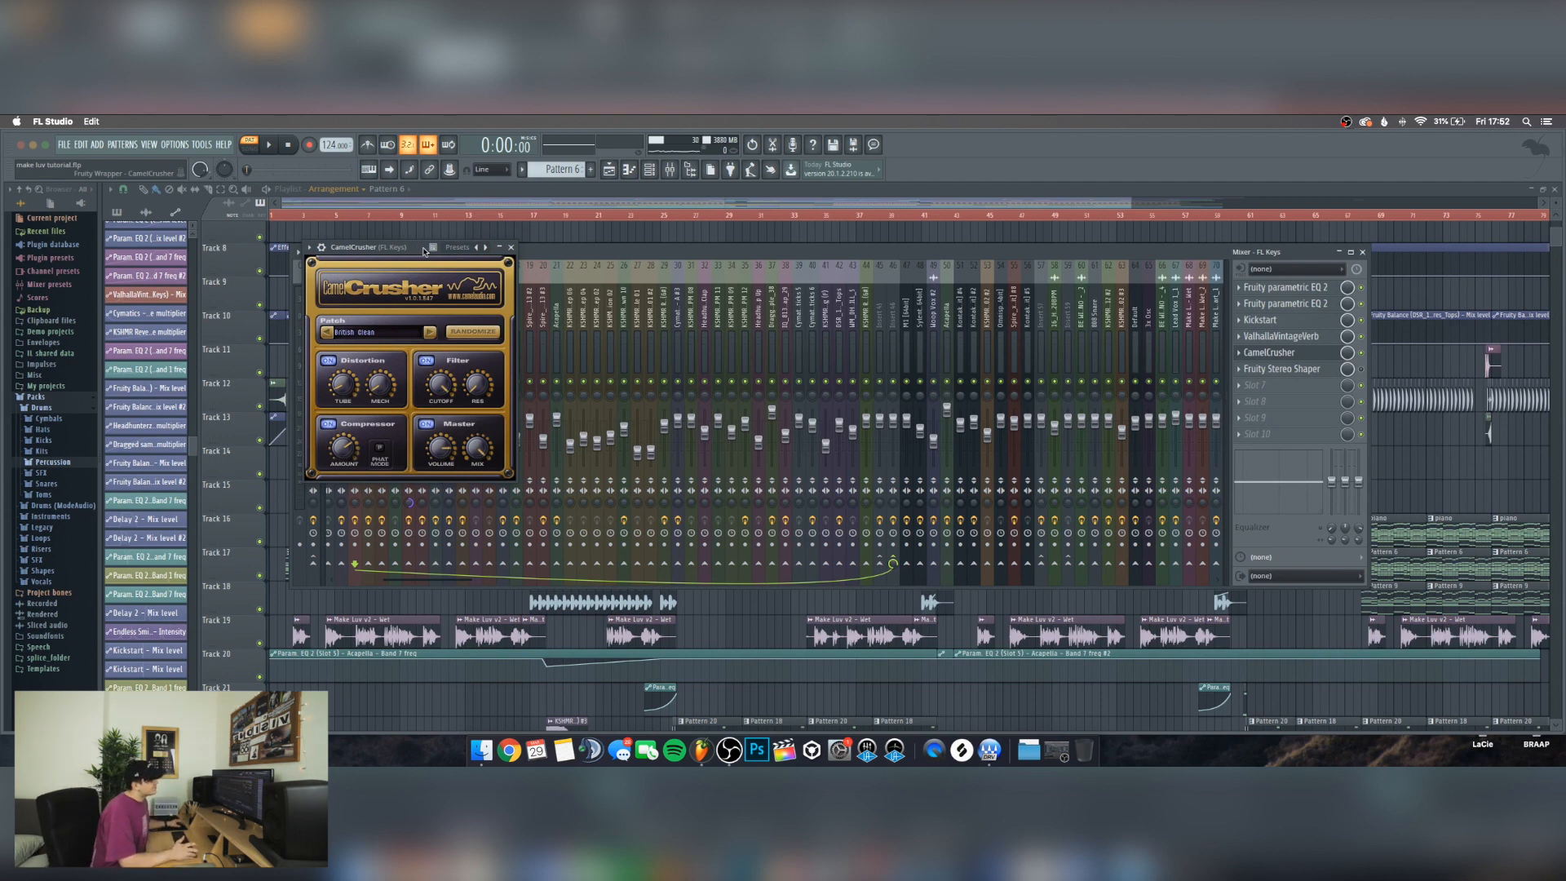
left_click_drag(424, 251, 407, 252)
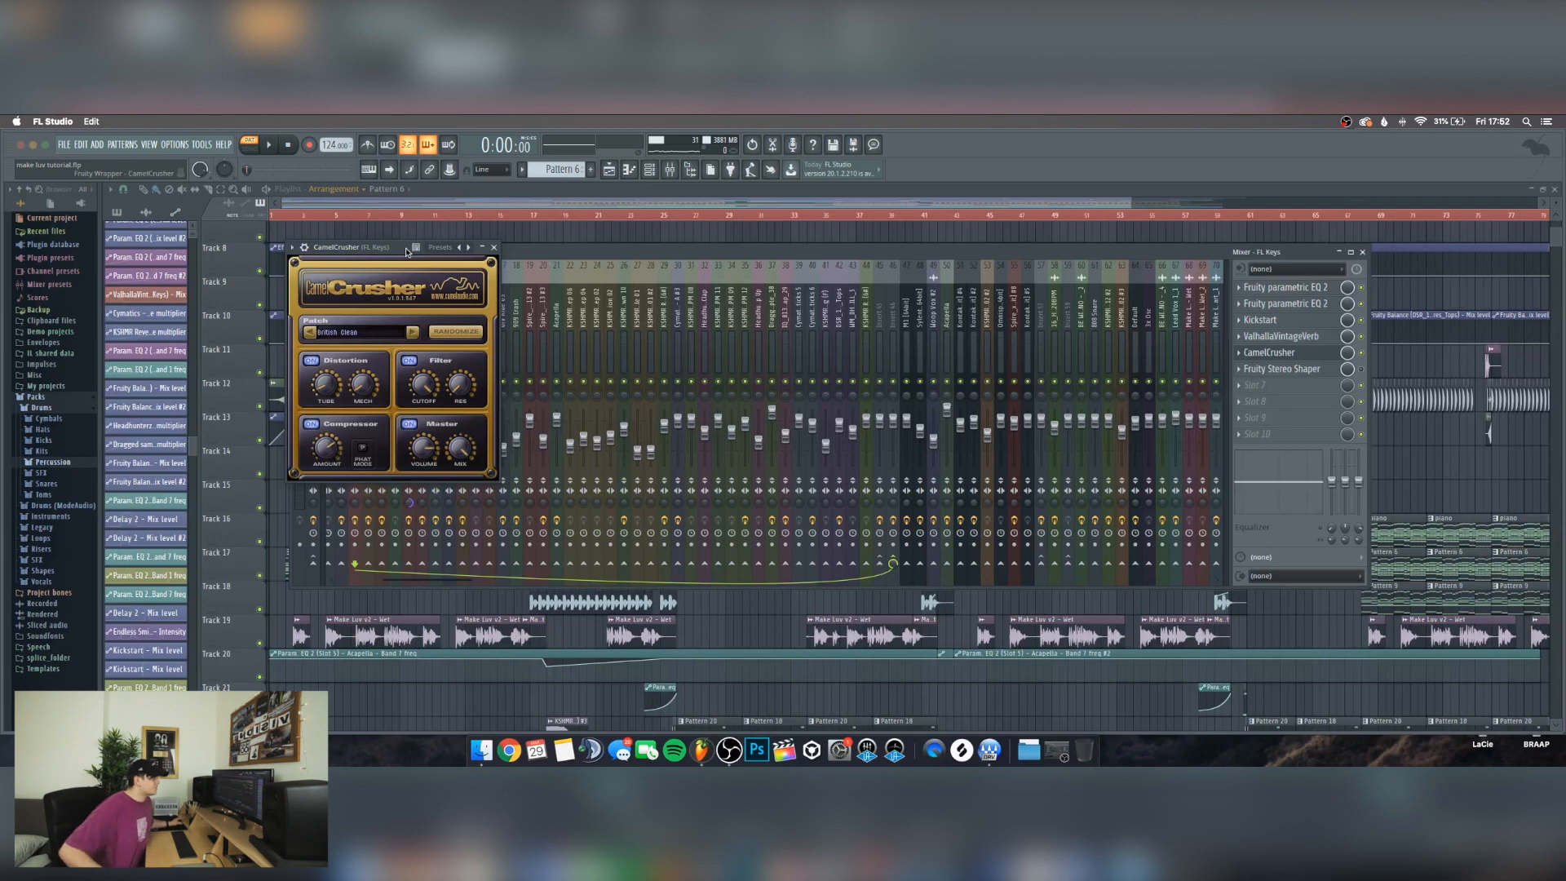
left_click_drag(408, 251, 421, 249)
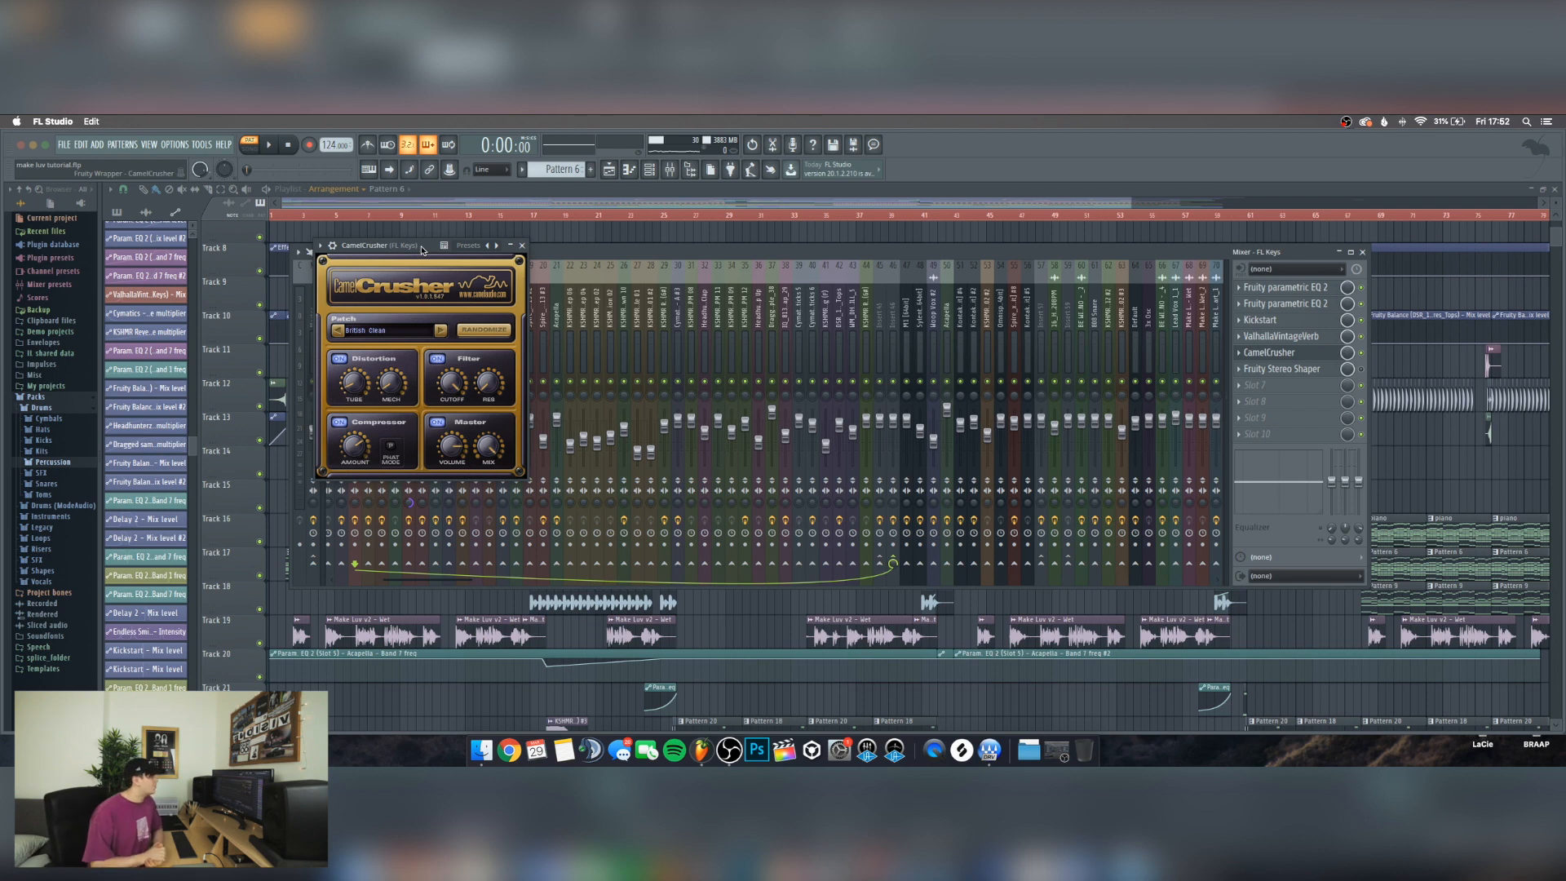
Close CamelCrusher, open Fruity Stereo Shaper on the FL Keys insert to examine its mixer matrix, and close it
left_click_drag(422, 250, 428, 249)
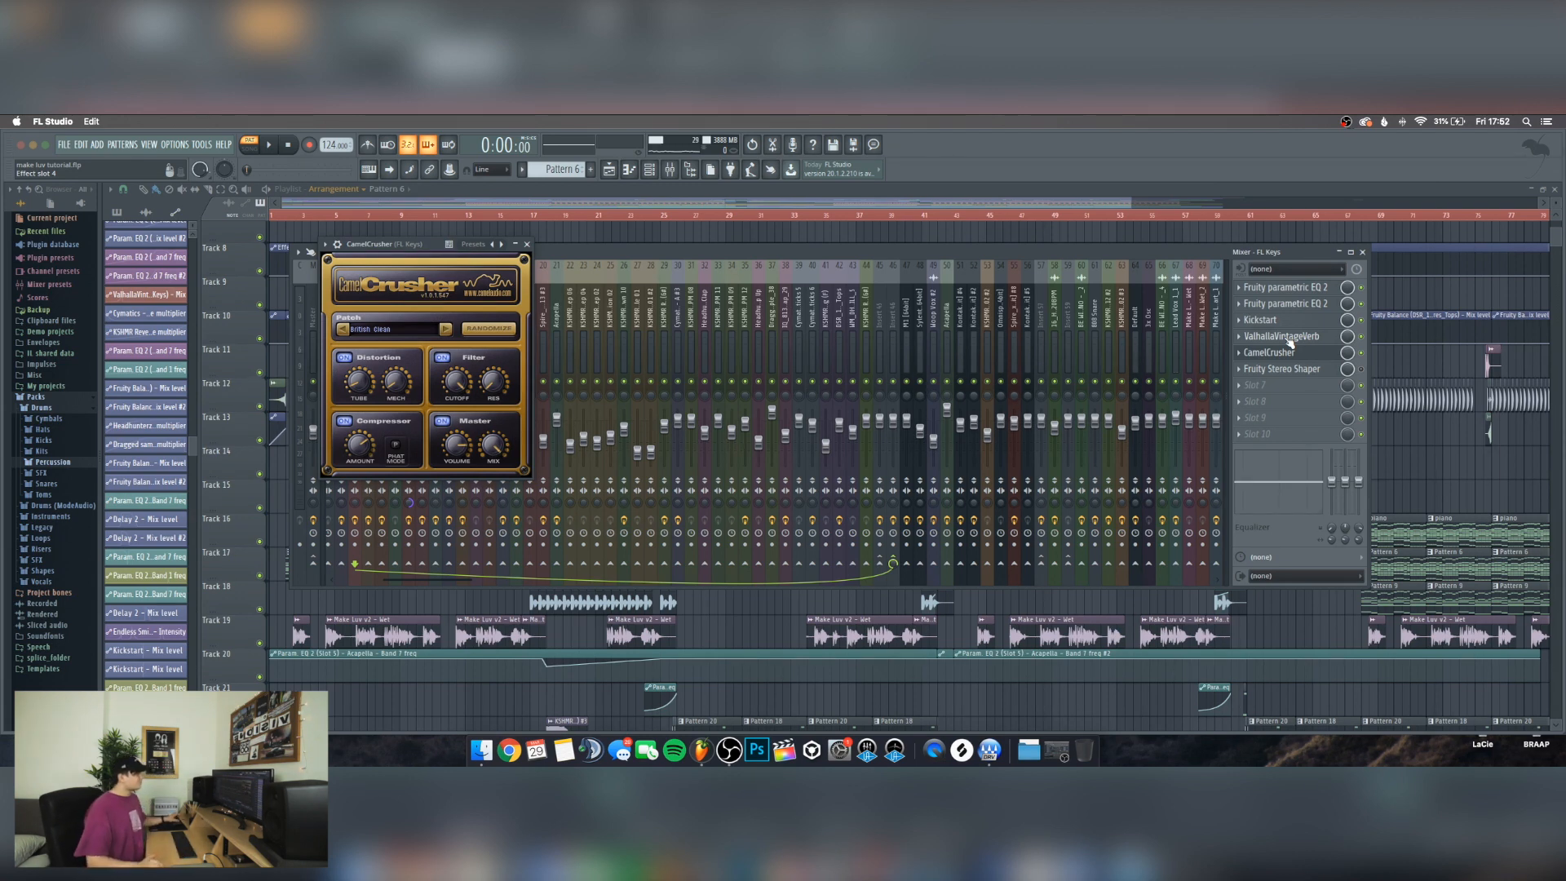
left_click(527, 246)
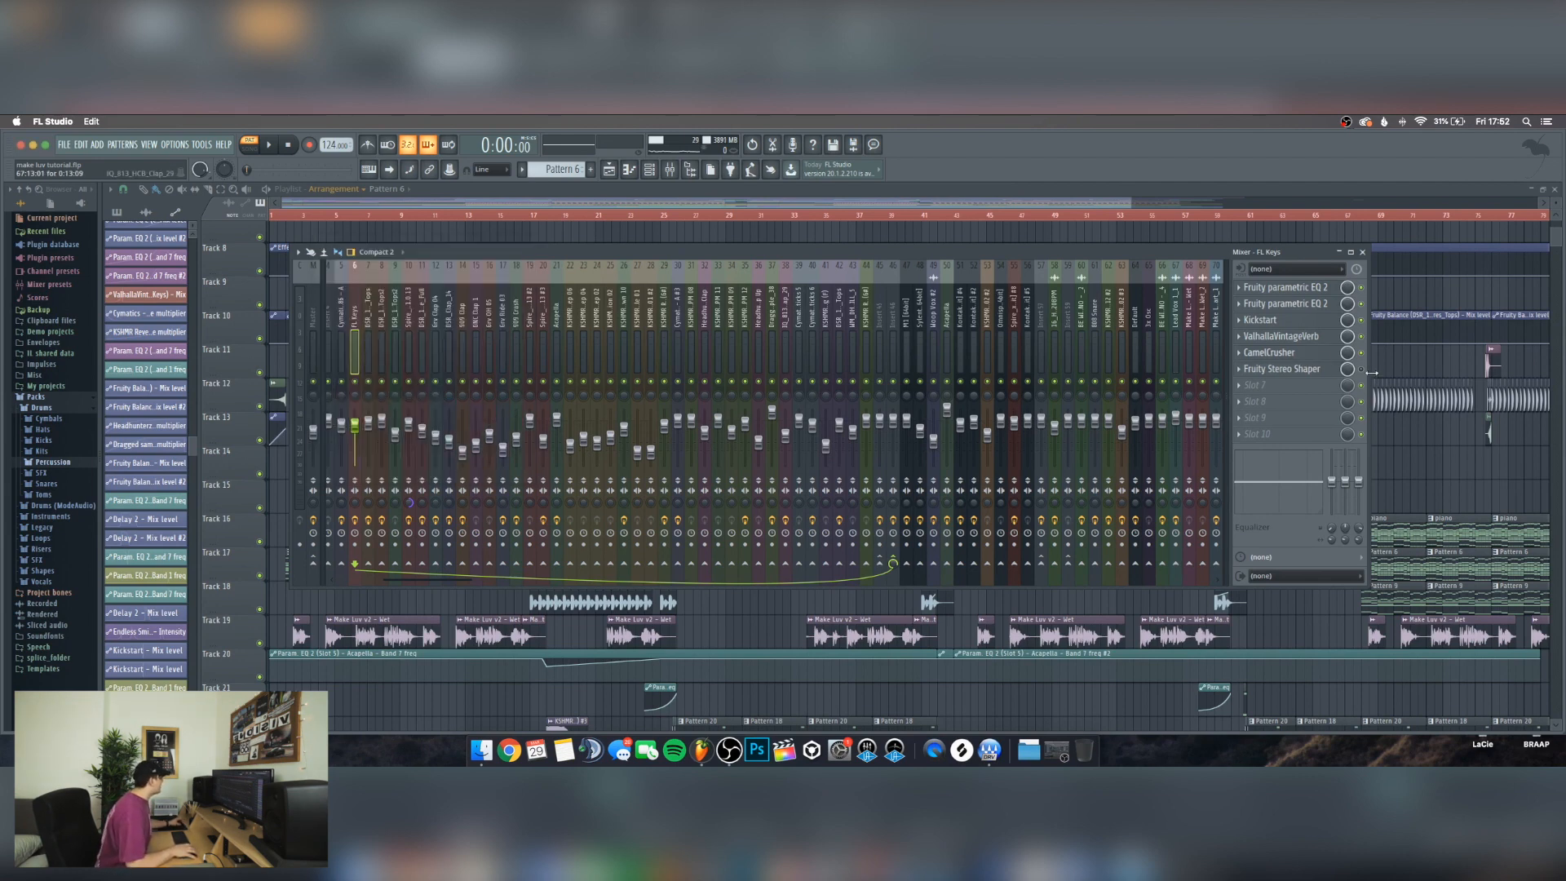
left_click(1304, 368)
left_click_drag(532, 299, 351, 249)
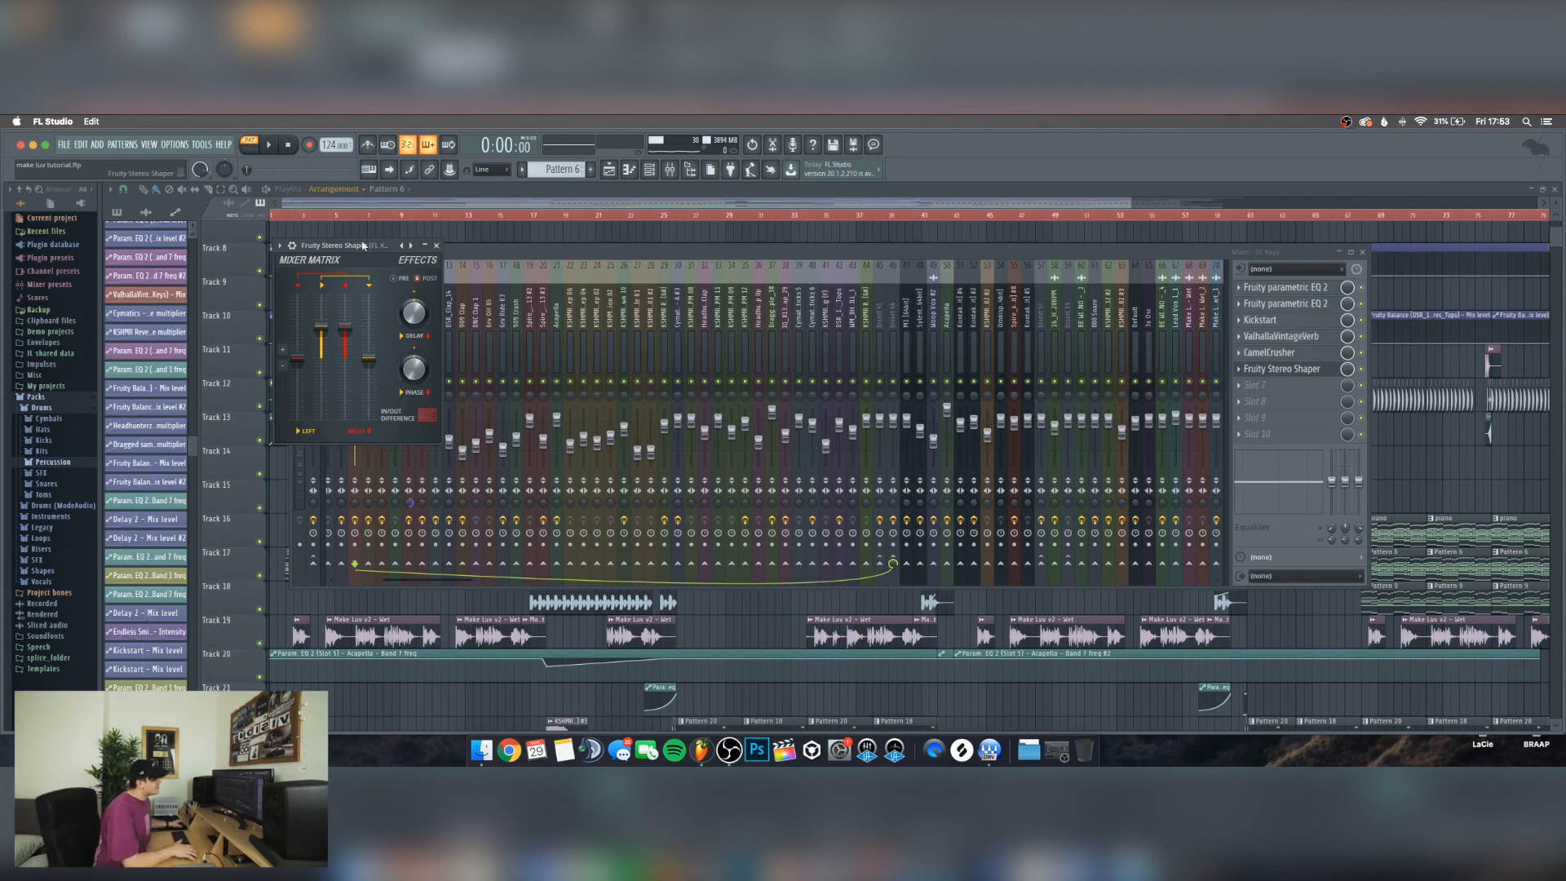
left_click_drag(363, 245, 501, 246)
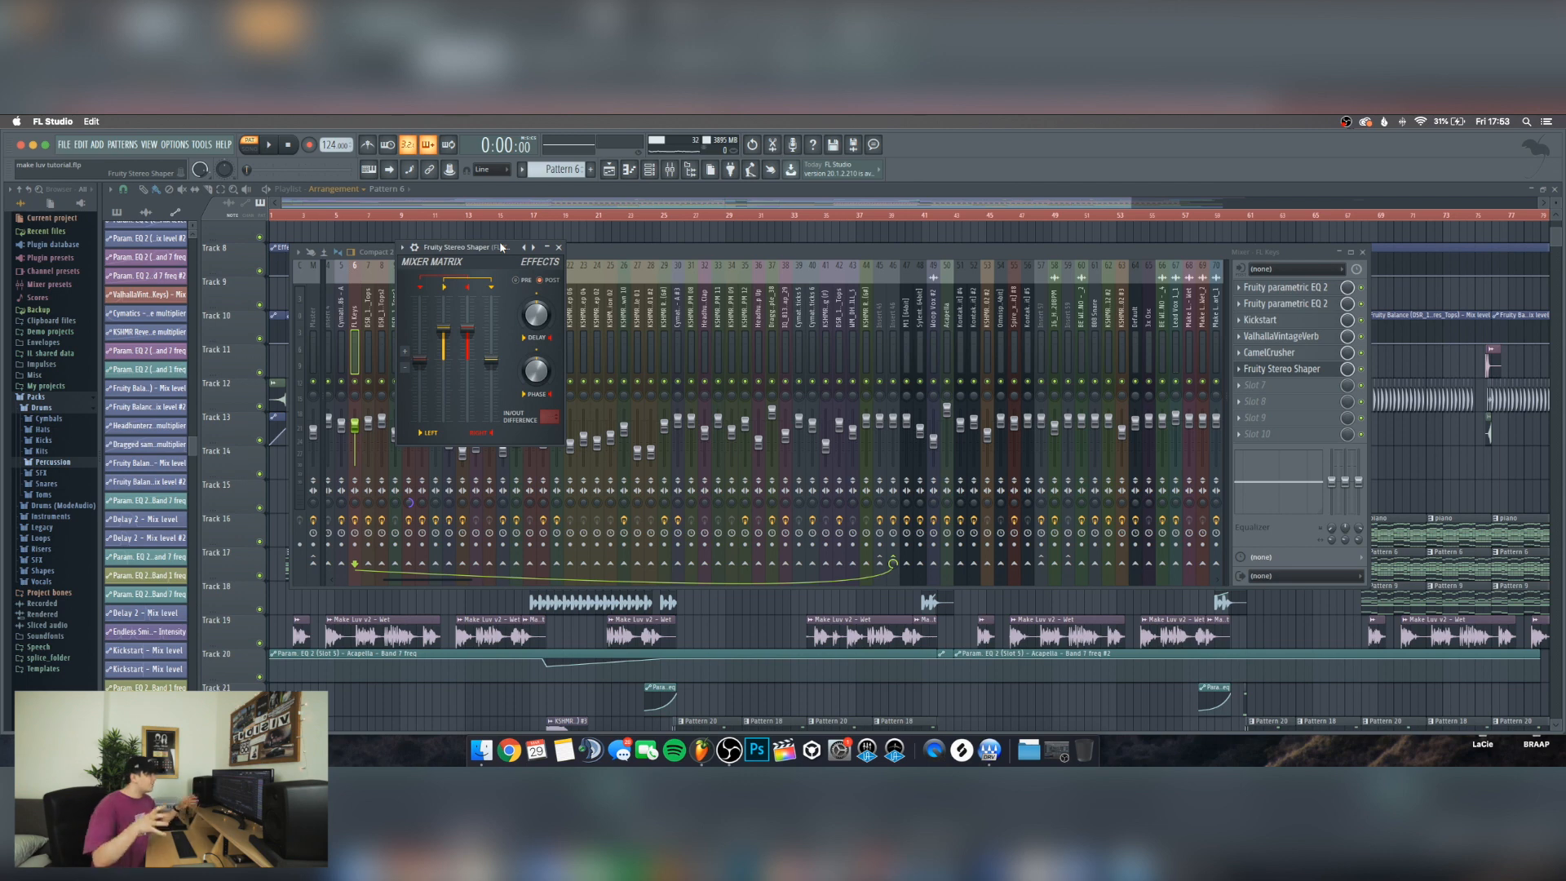
left_click_drag(486, 248, 504, 245)
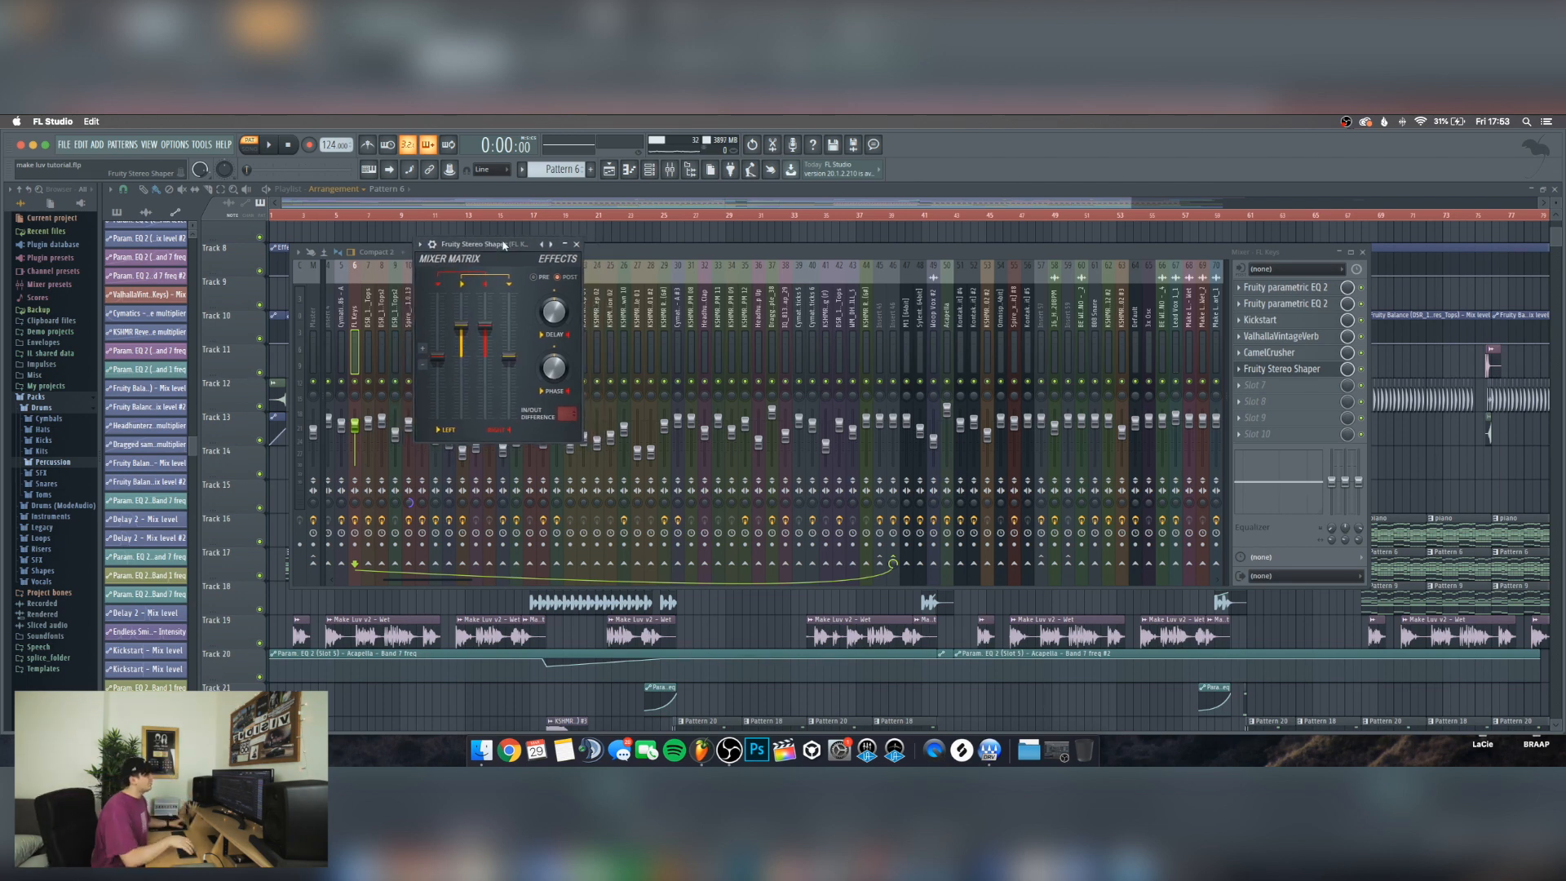
left_click(577, 245)
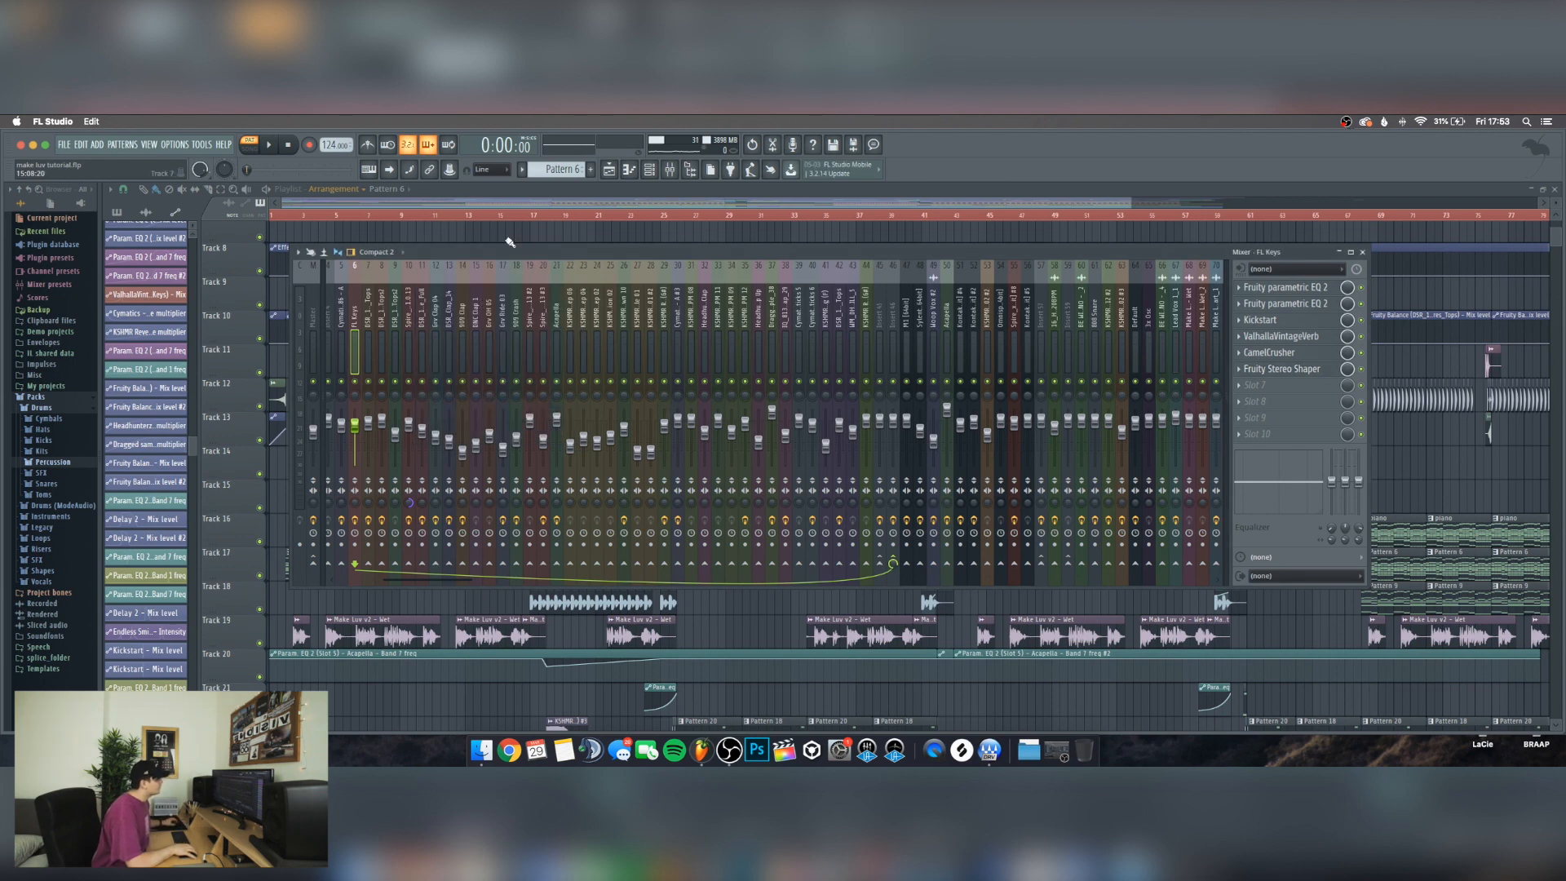
Solo the FL Keys insert in the mixer and return to the opening bars of the playlist
left_click(492, 205)
scroll(312, 380, "down", 1)
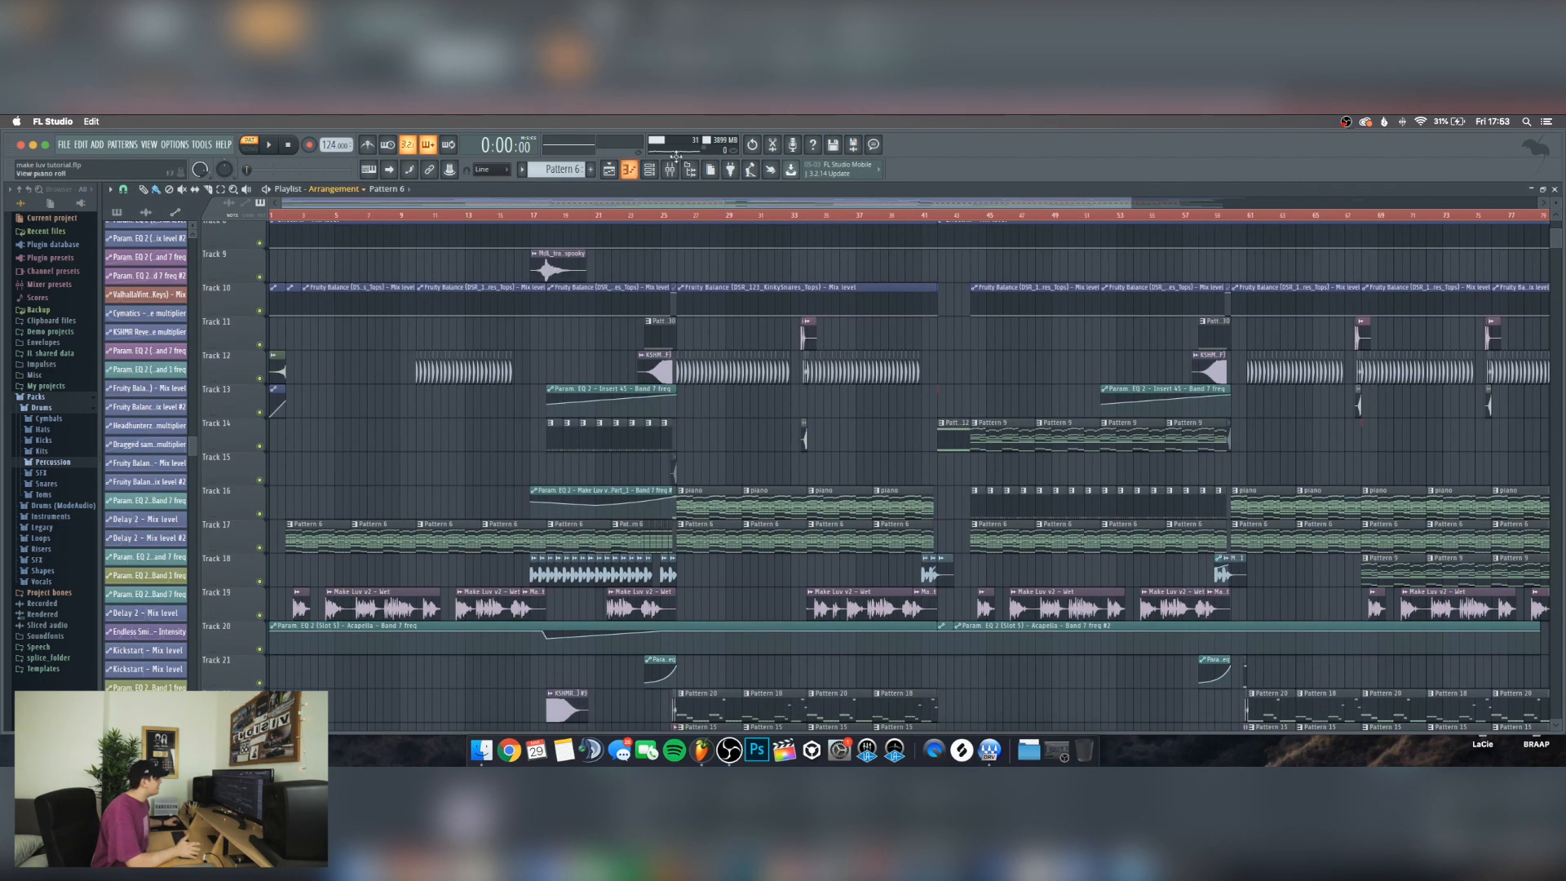
key("F9")
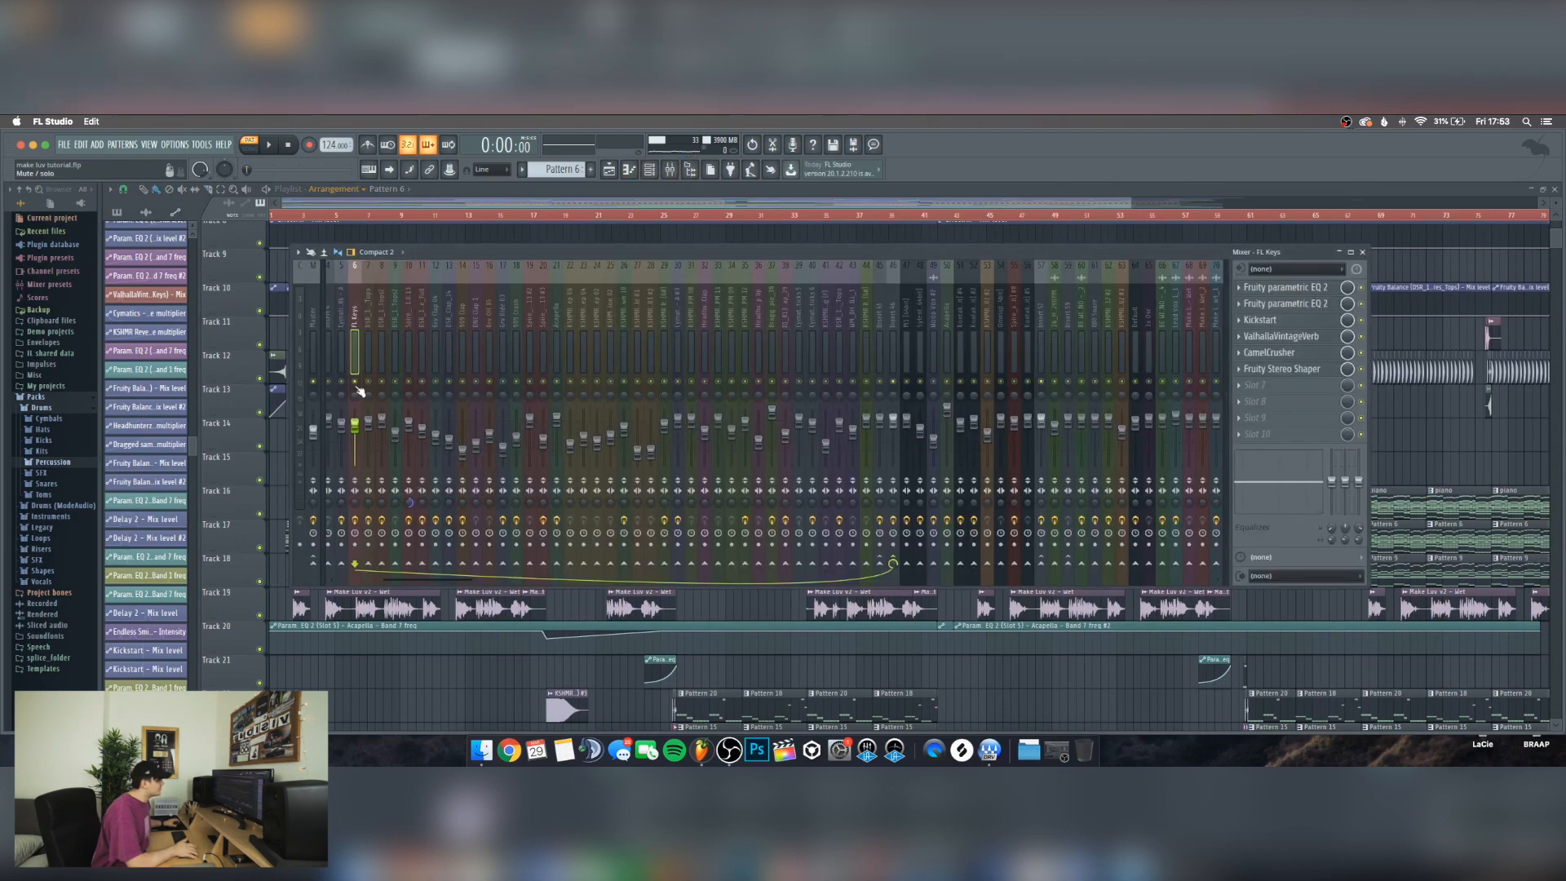
left_click(381, 204)
scroll(275, 220, "up", 6)
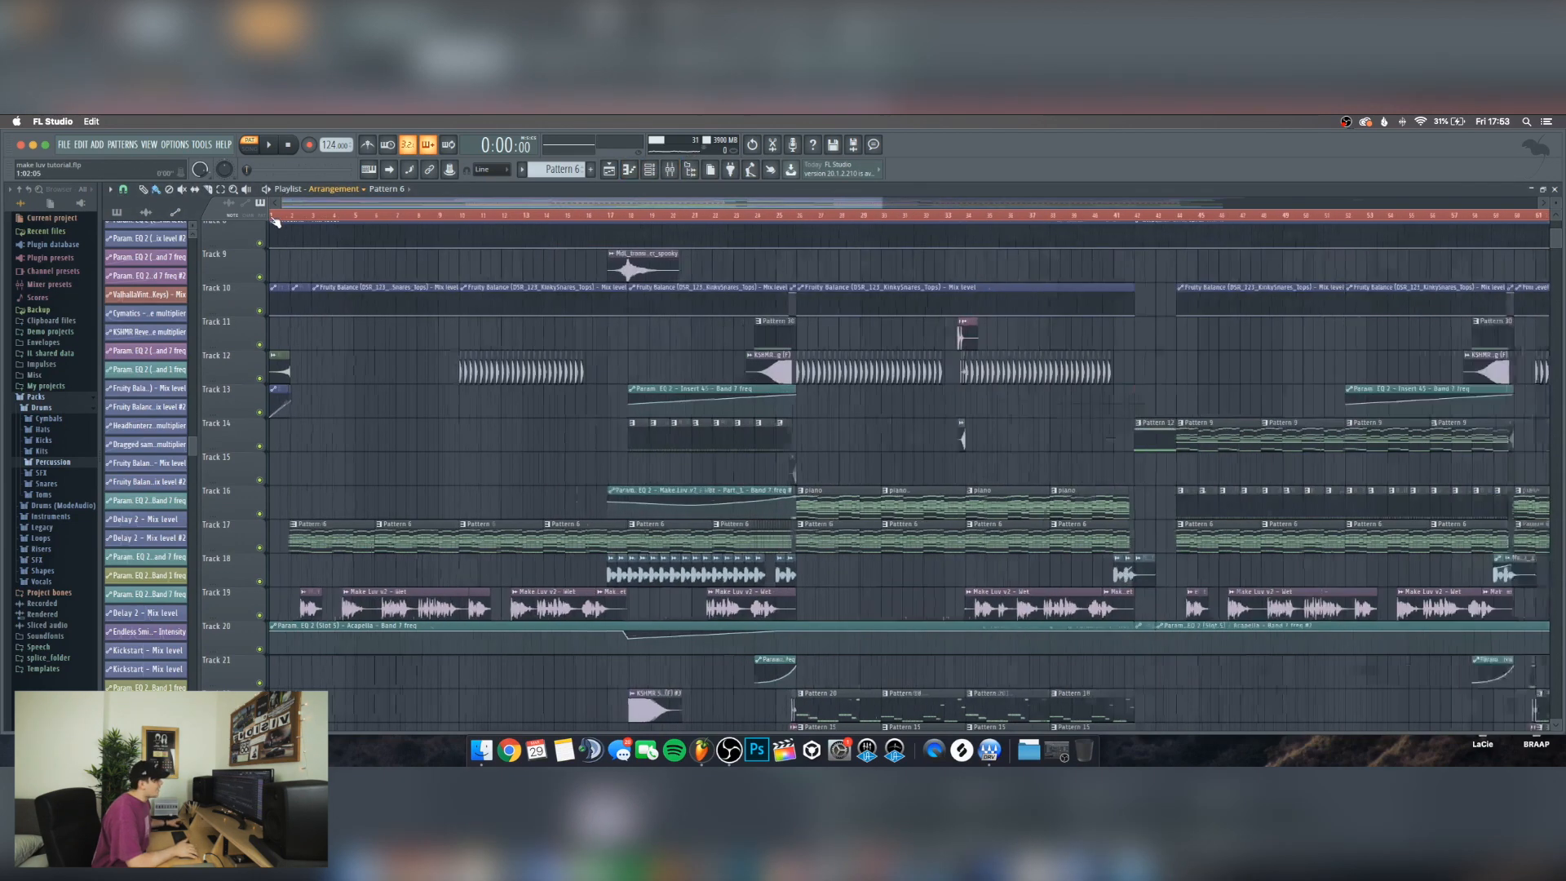
scroll(397, 504, "down", 5)
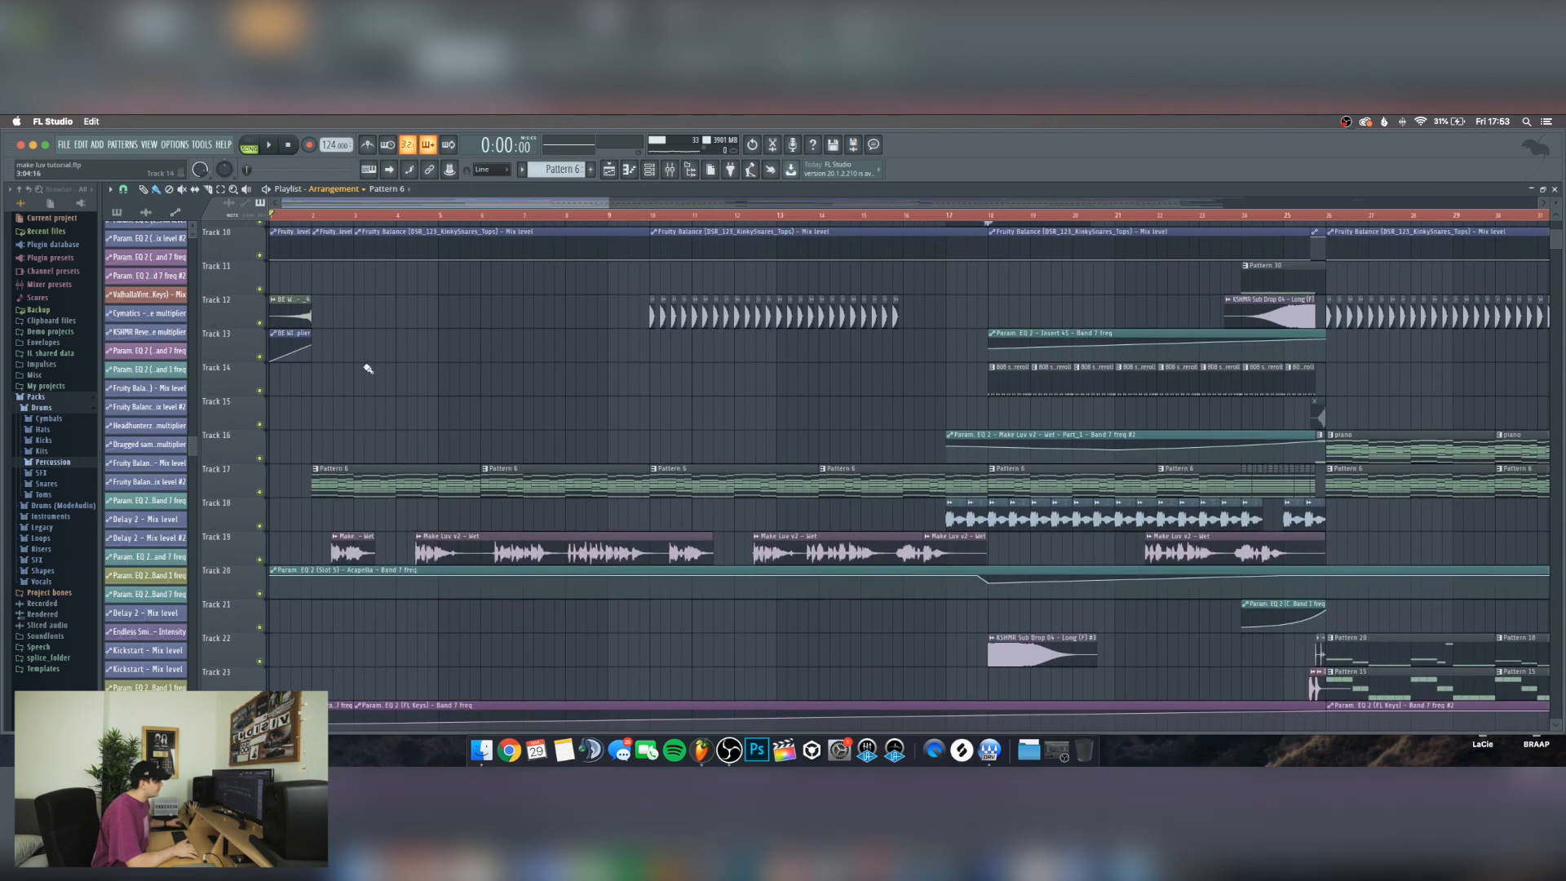
Open the Make Luv v2 - Wet vocal clip's channel settings and check its Acapella insert in the mixer
double_click(359, 404)
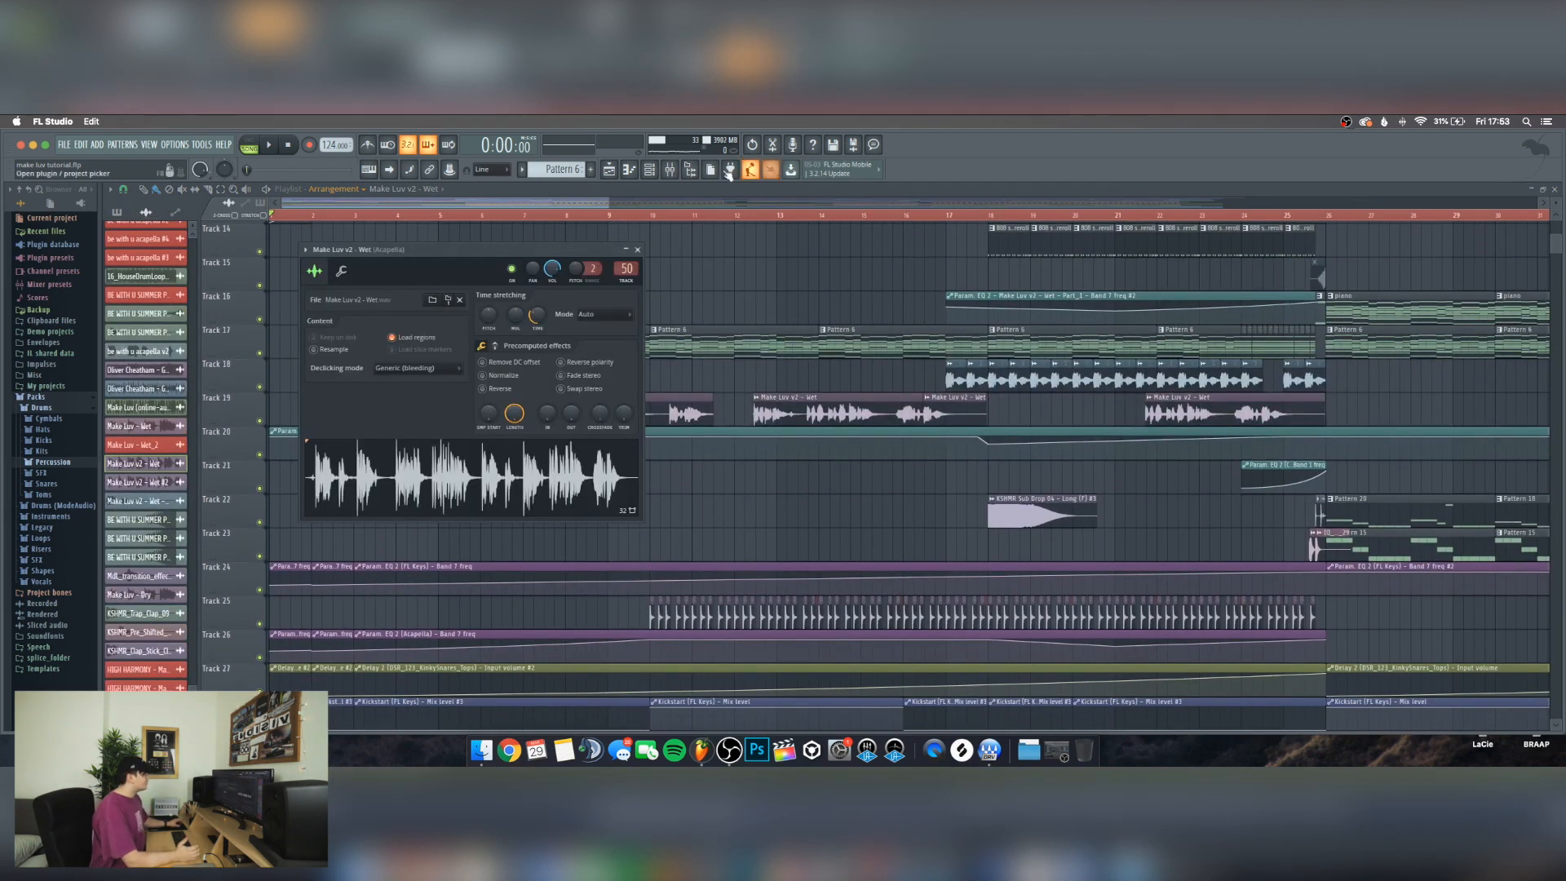
key("F9")
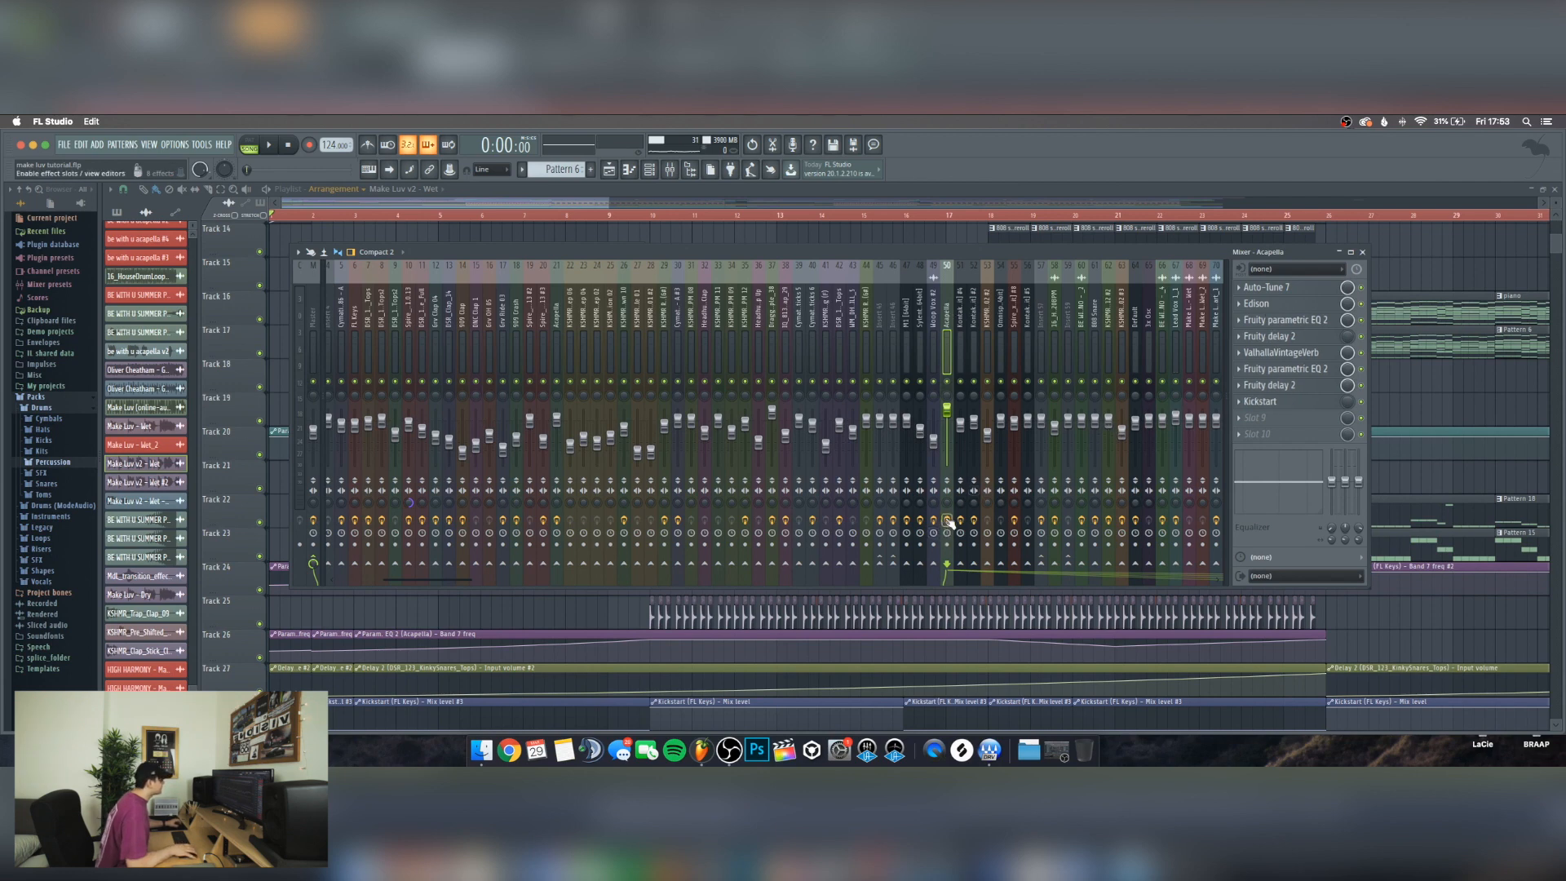
key("F9")
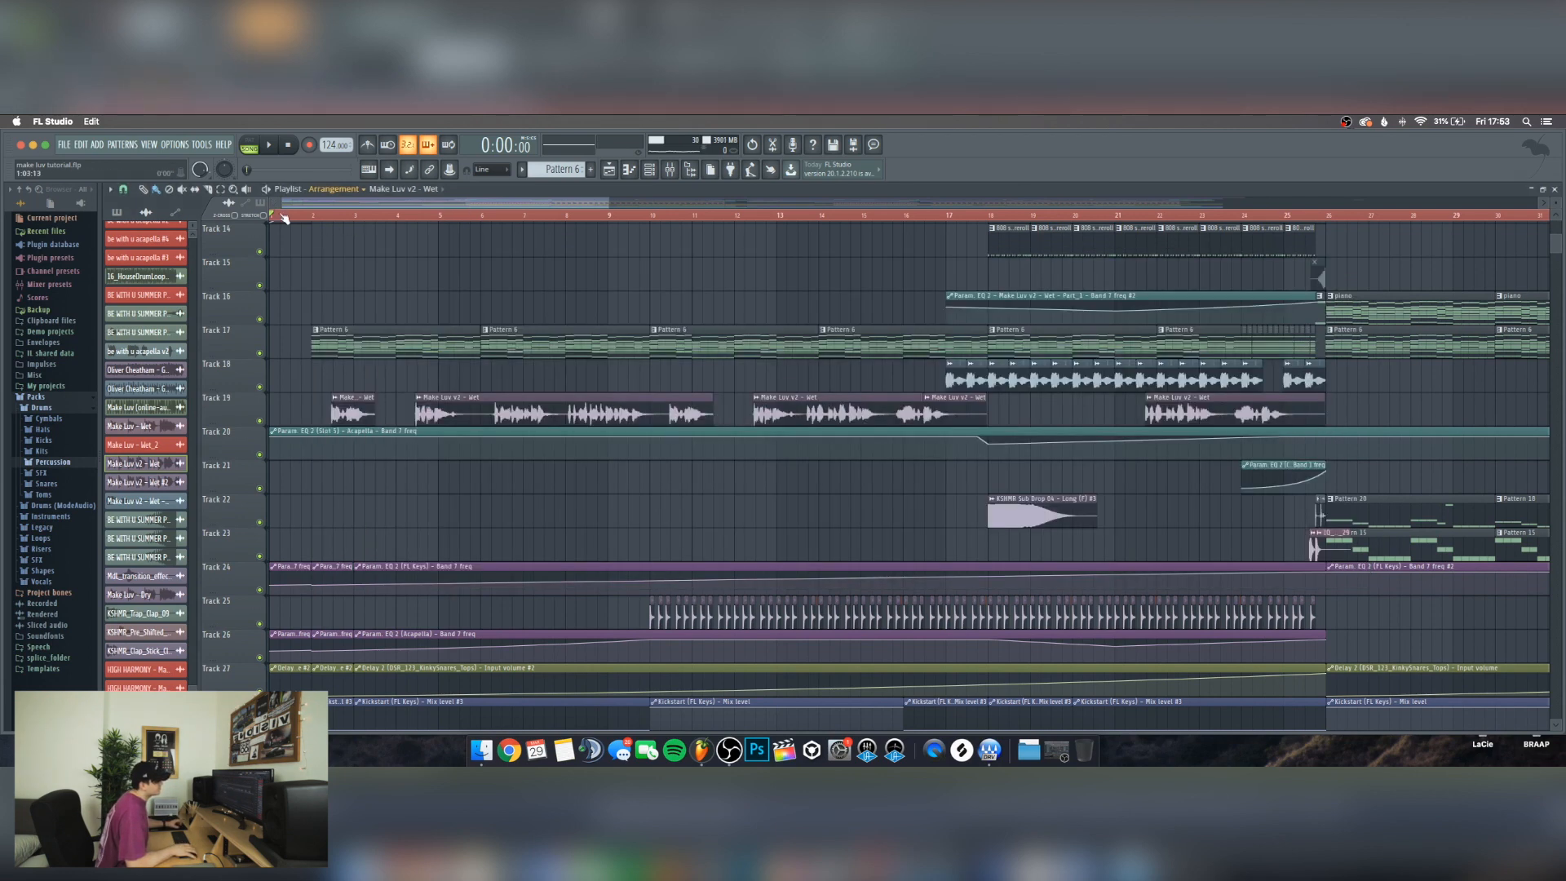
Place the playhead just before the first vocal clip on Track 19, solo the Acapella insert, and play the passage twice
scroll(276, 221, "up", 5)
scroll(275, 221, "up", 3)
scroll(454, 332, "down", 3)
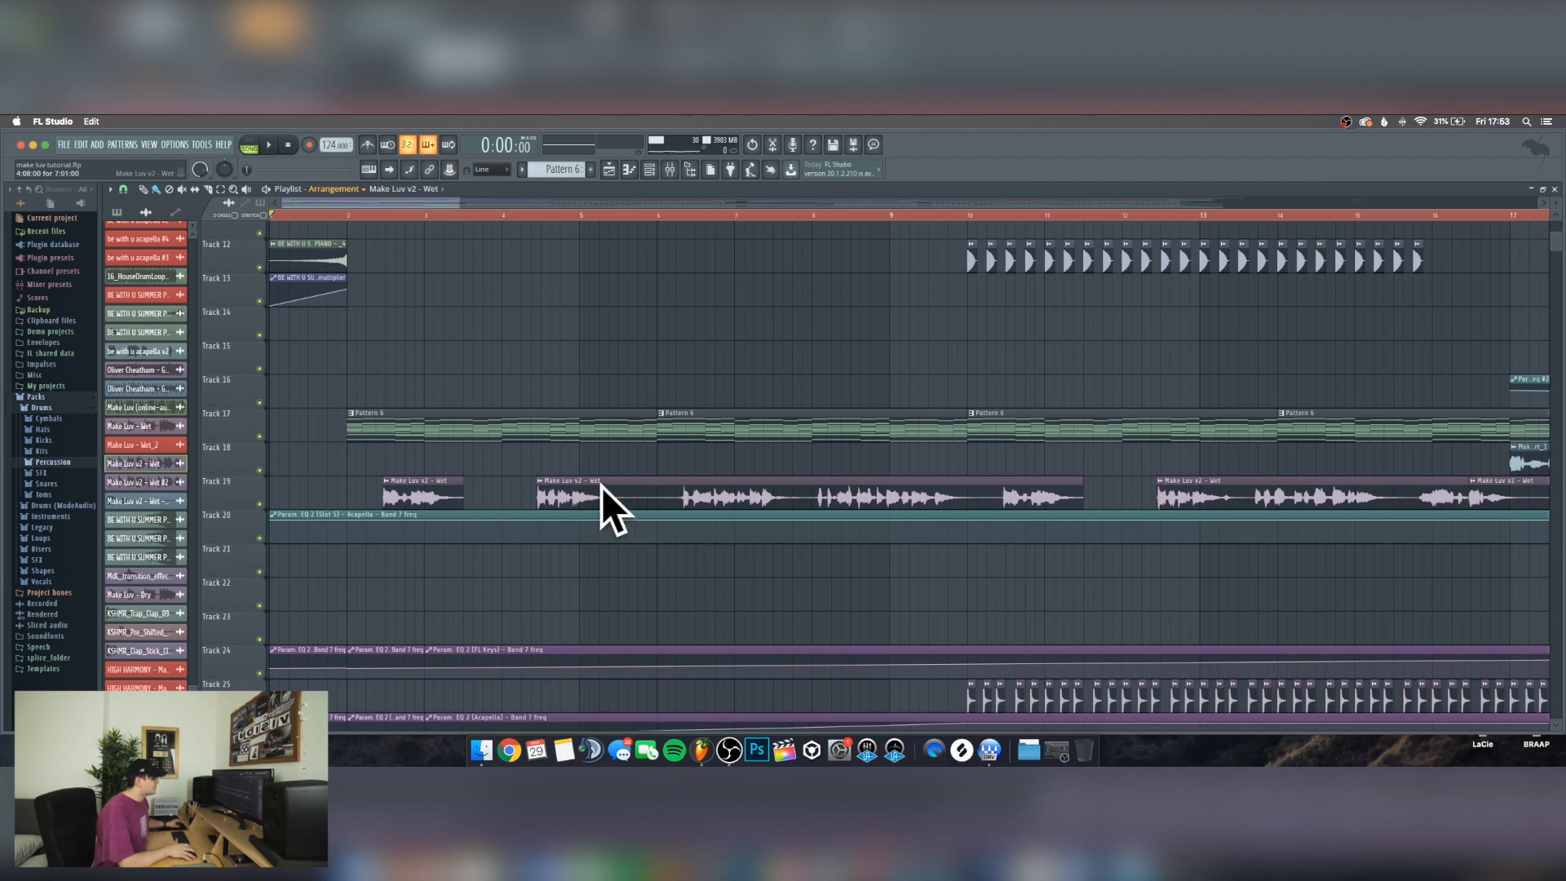
left_click(366, 216)
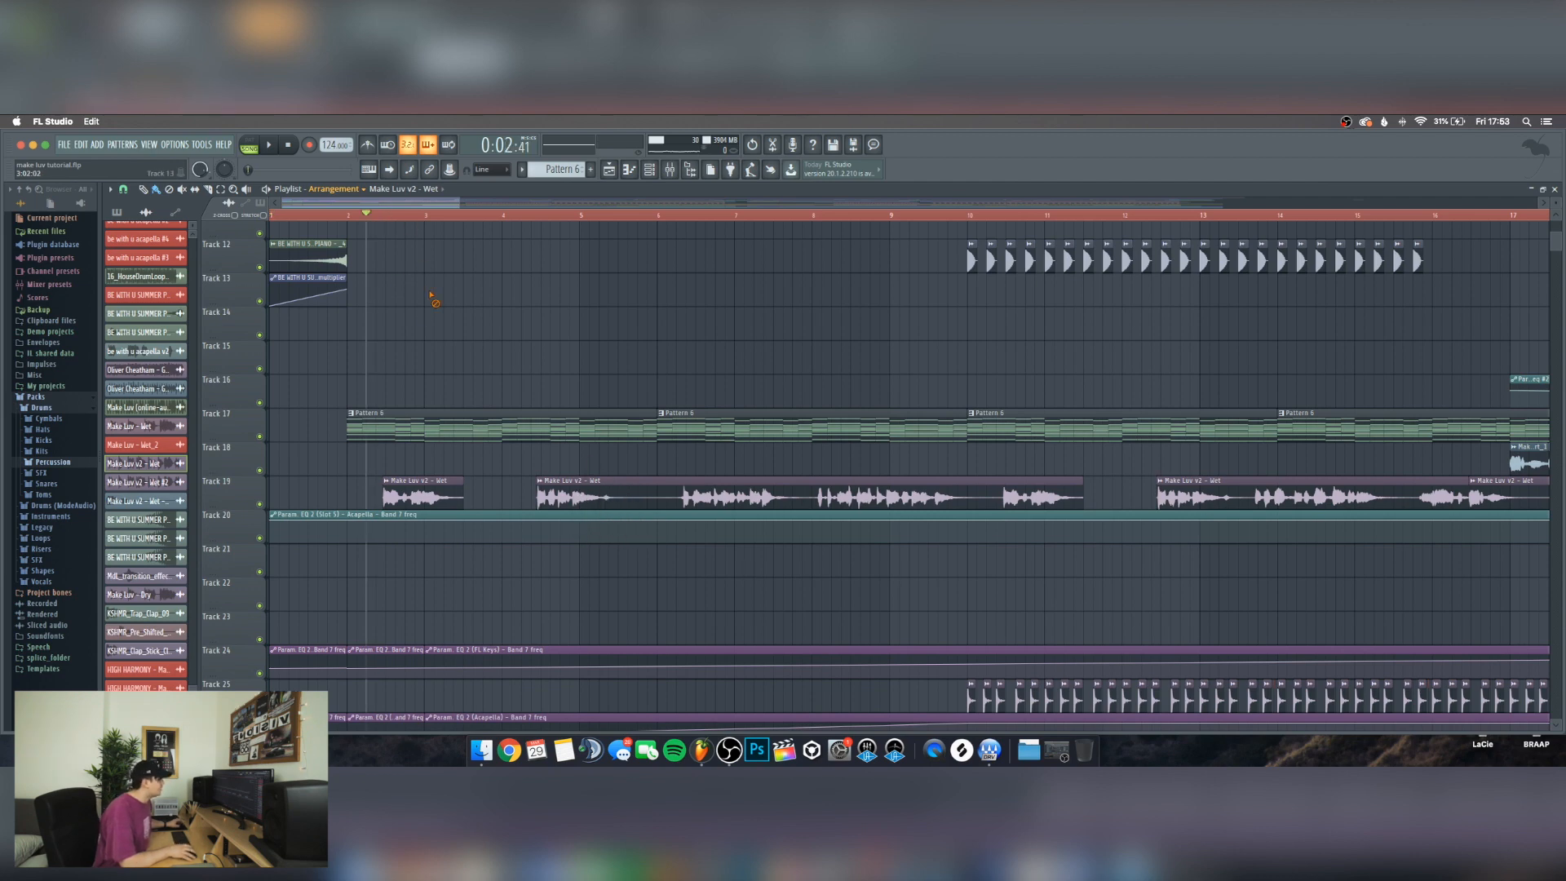
key("F9")
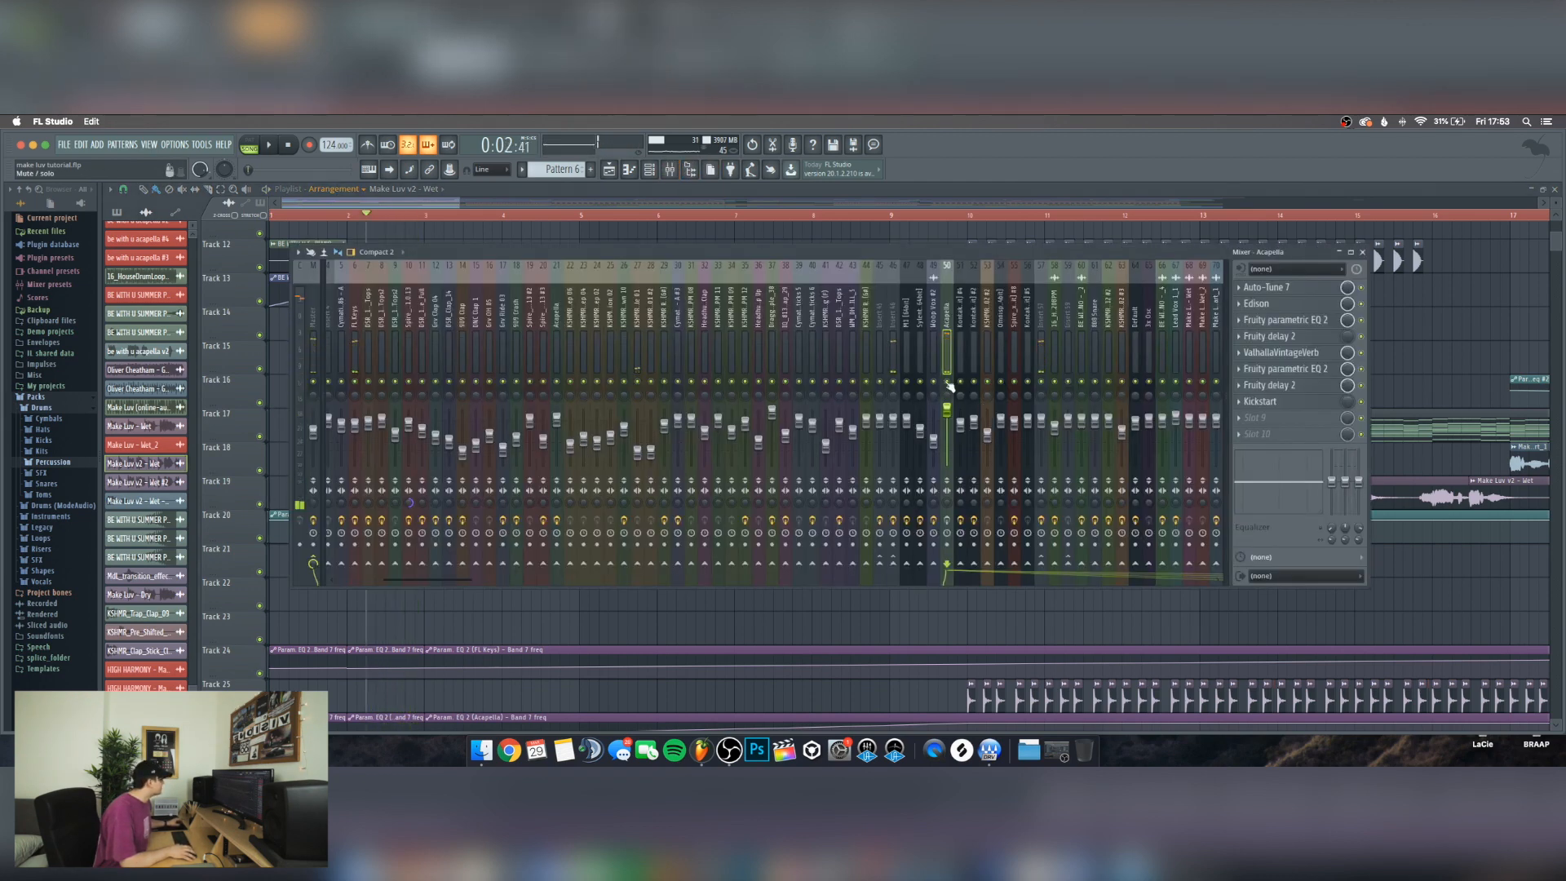
key("space")
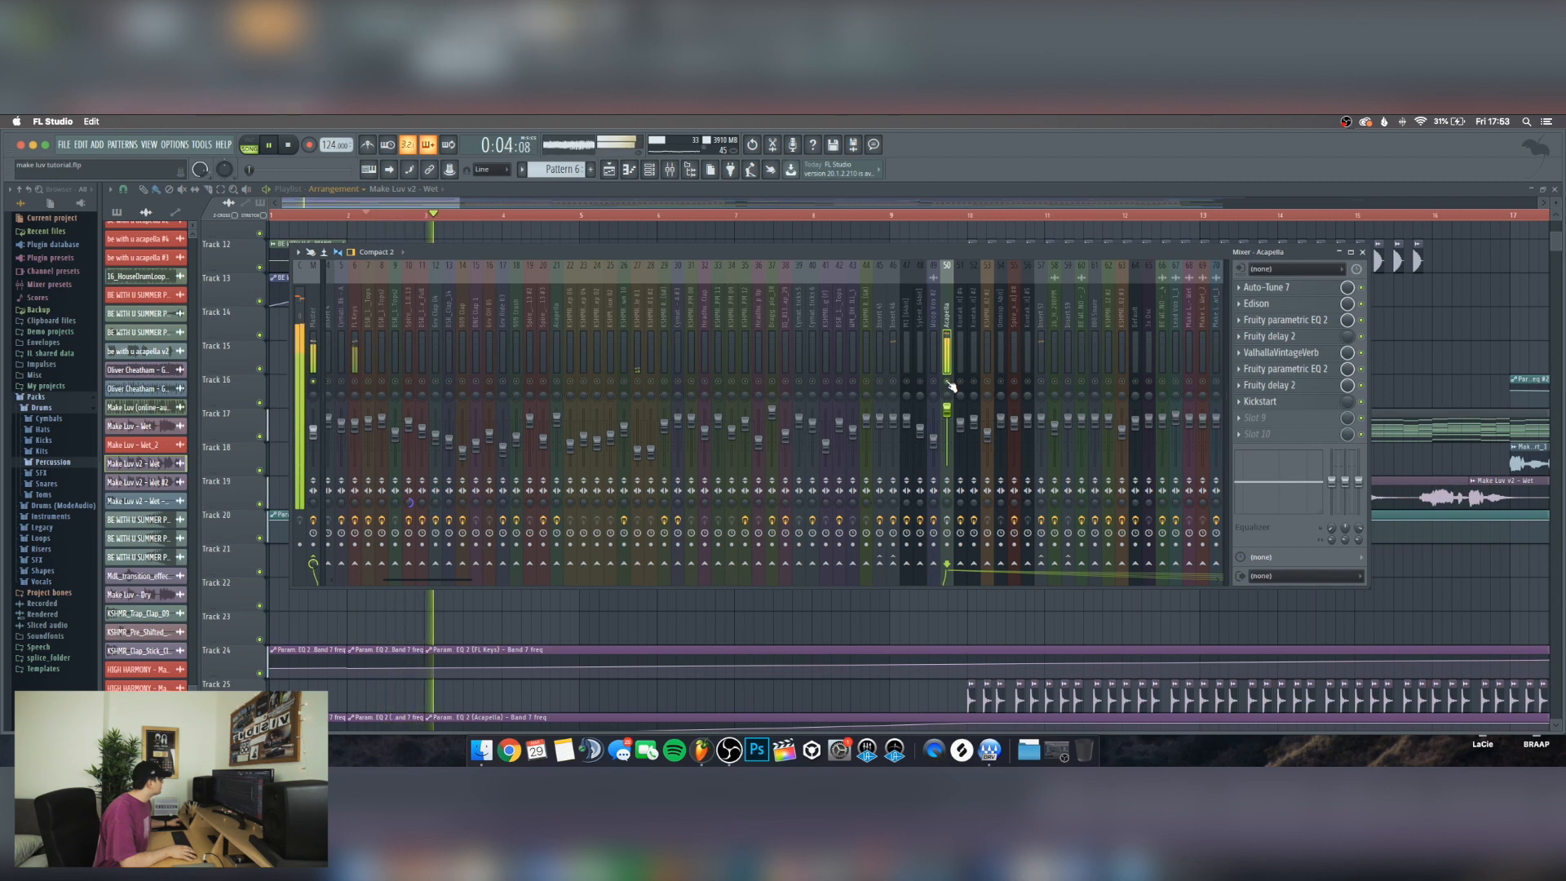
key("space")
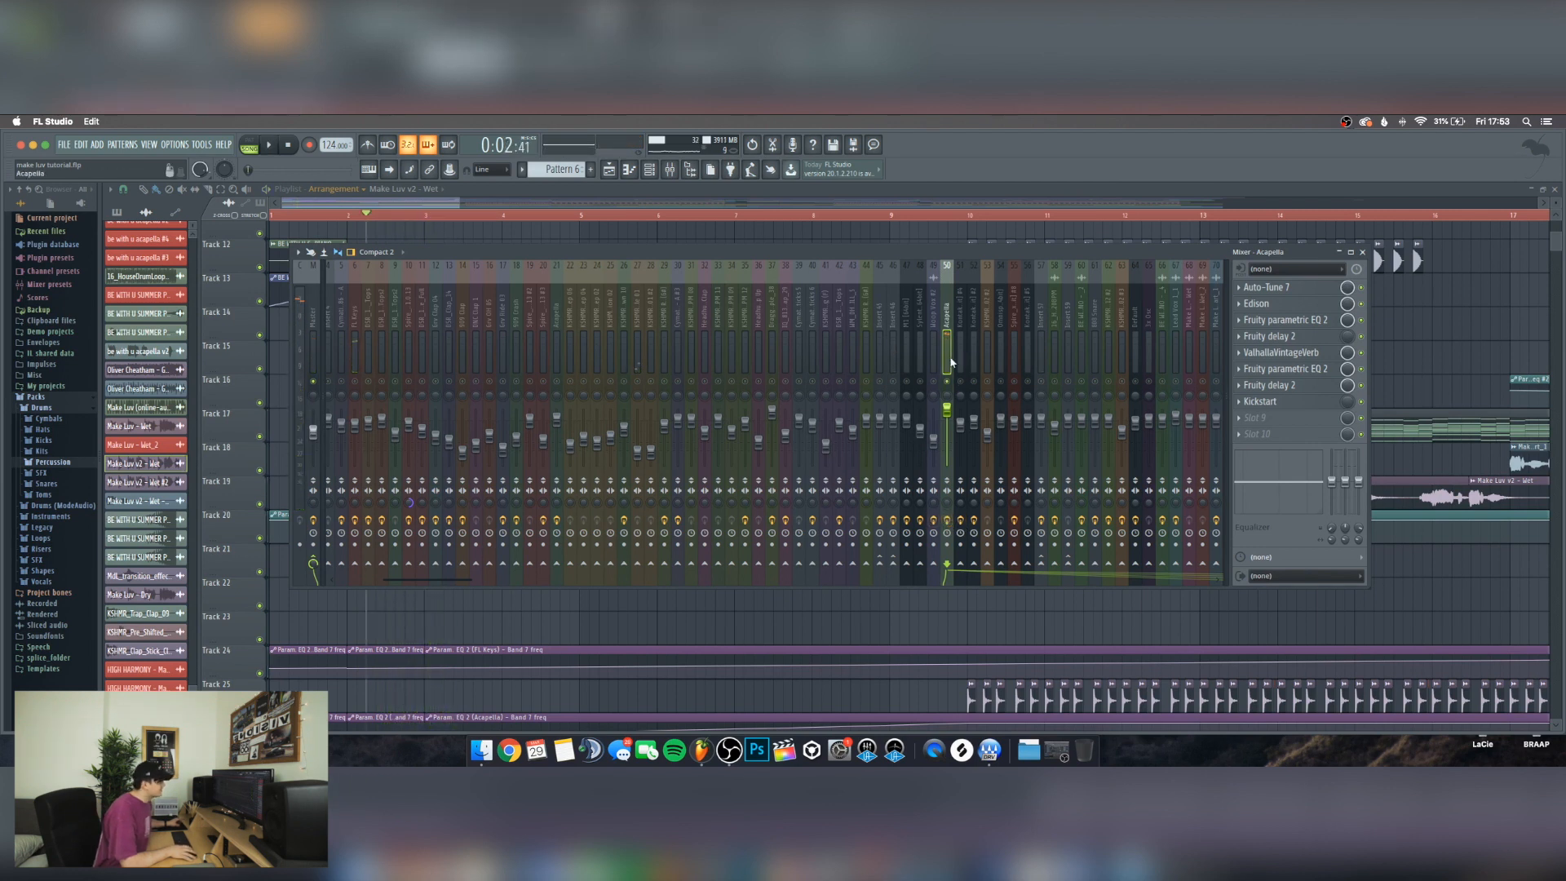
key("space")
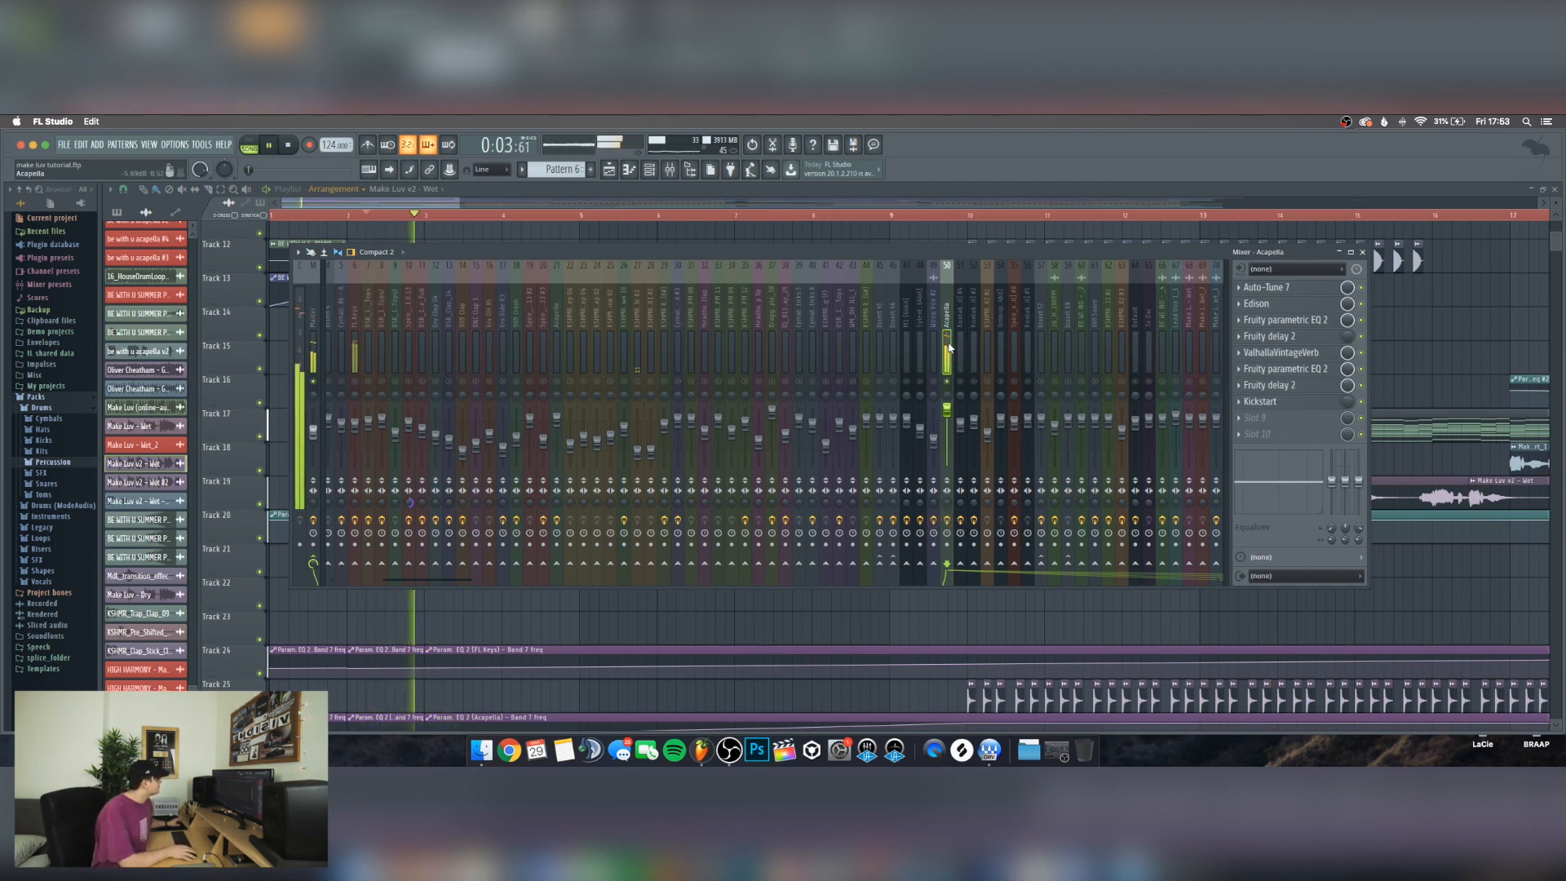
key("space")
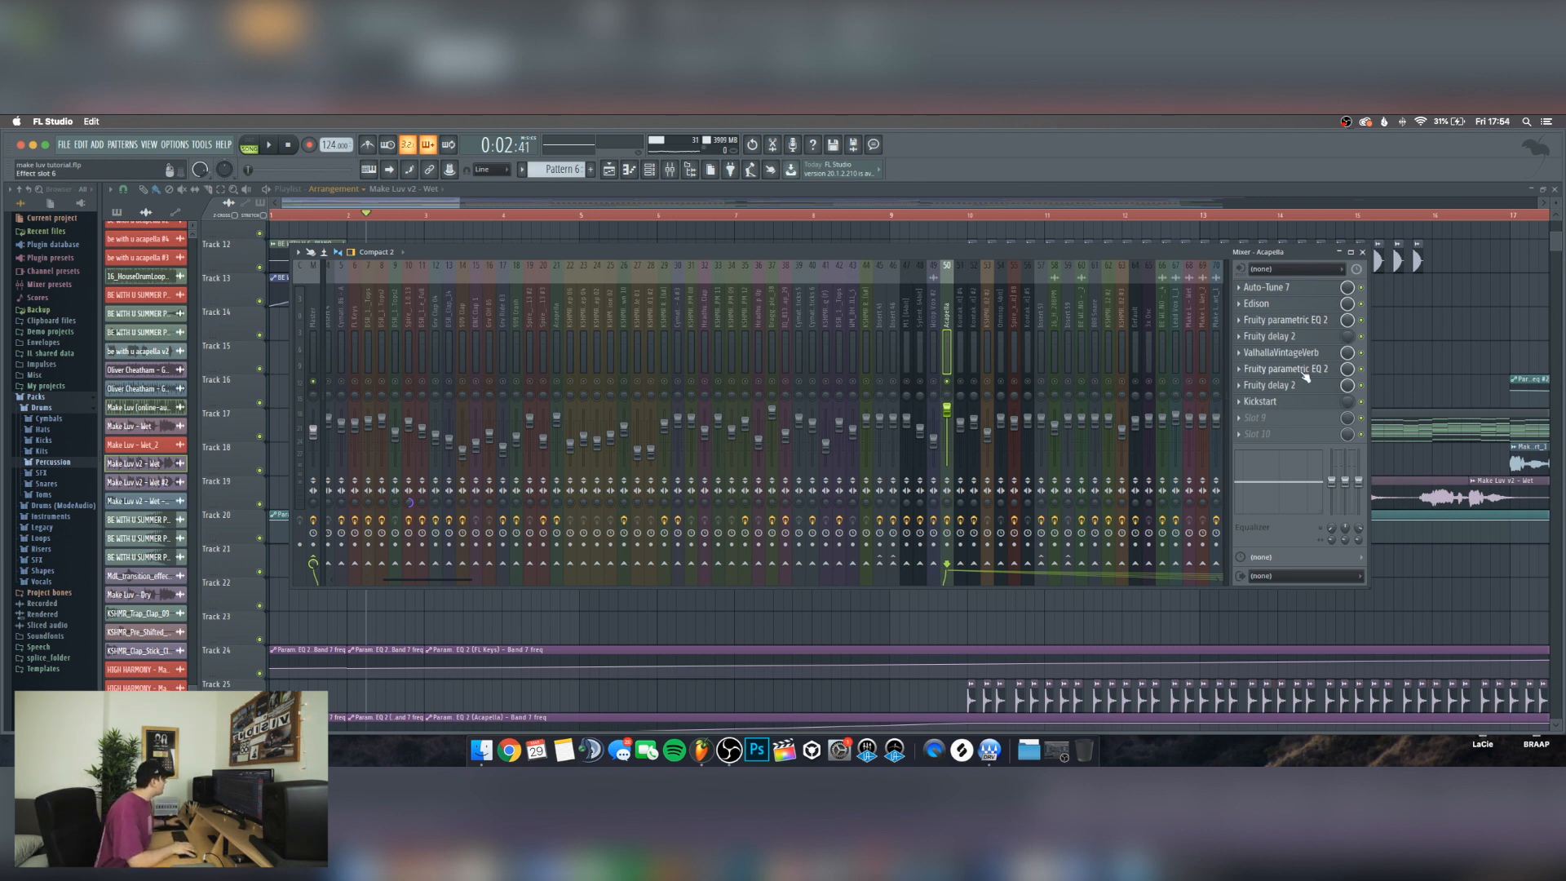
Check Kickstart's curve and mix setting on the Acapella insert, close it, and open Auto-Tune 7
left_click(1283, 410)
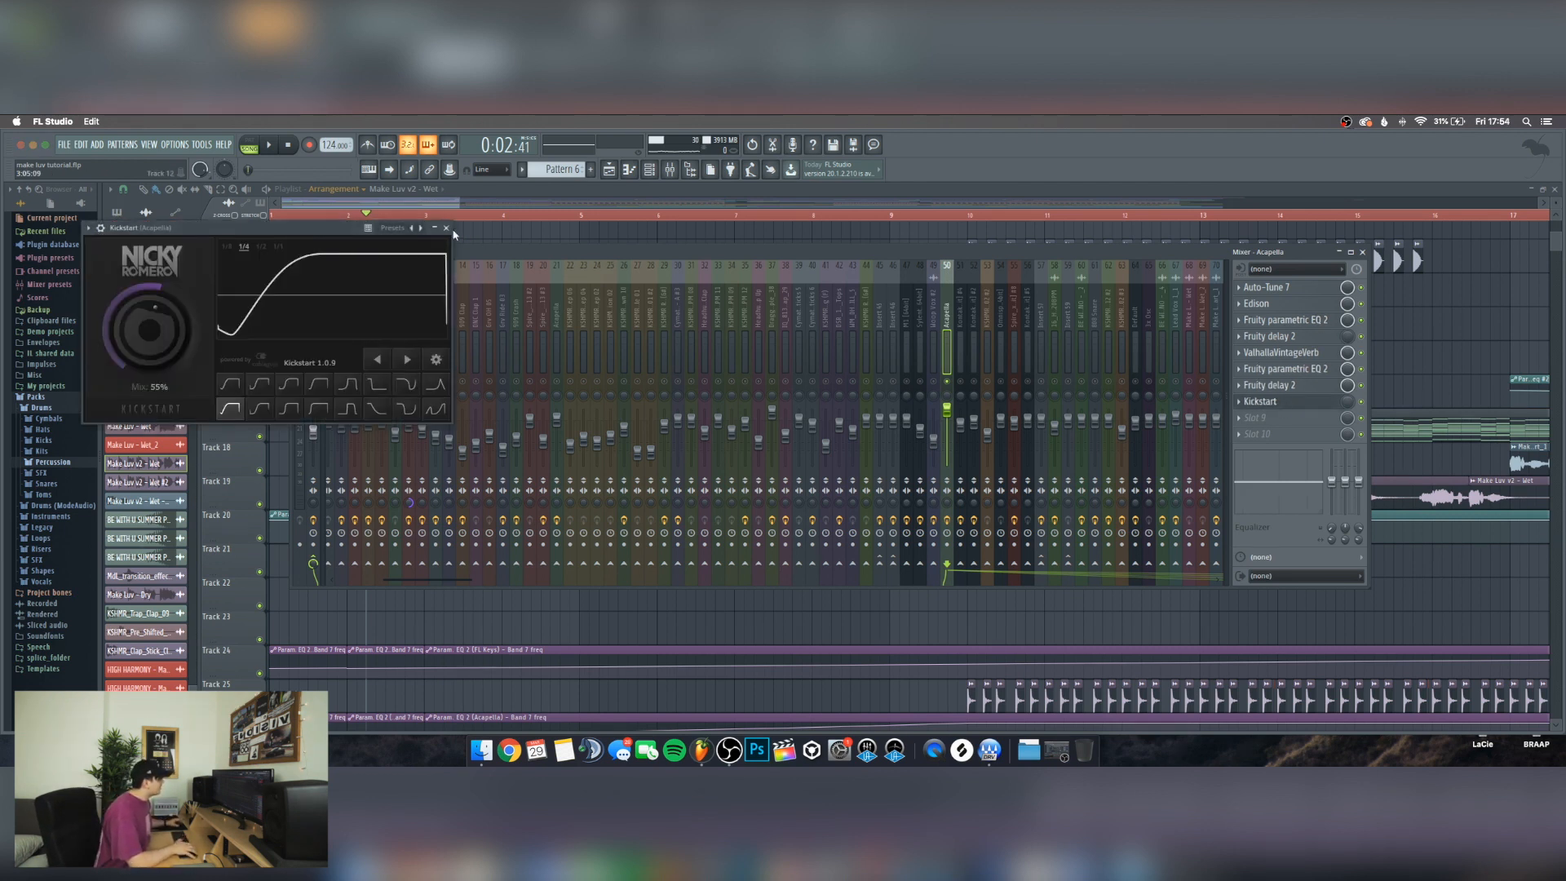
left_click(451, 225)
left_click(1265, 287)
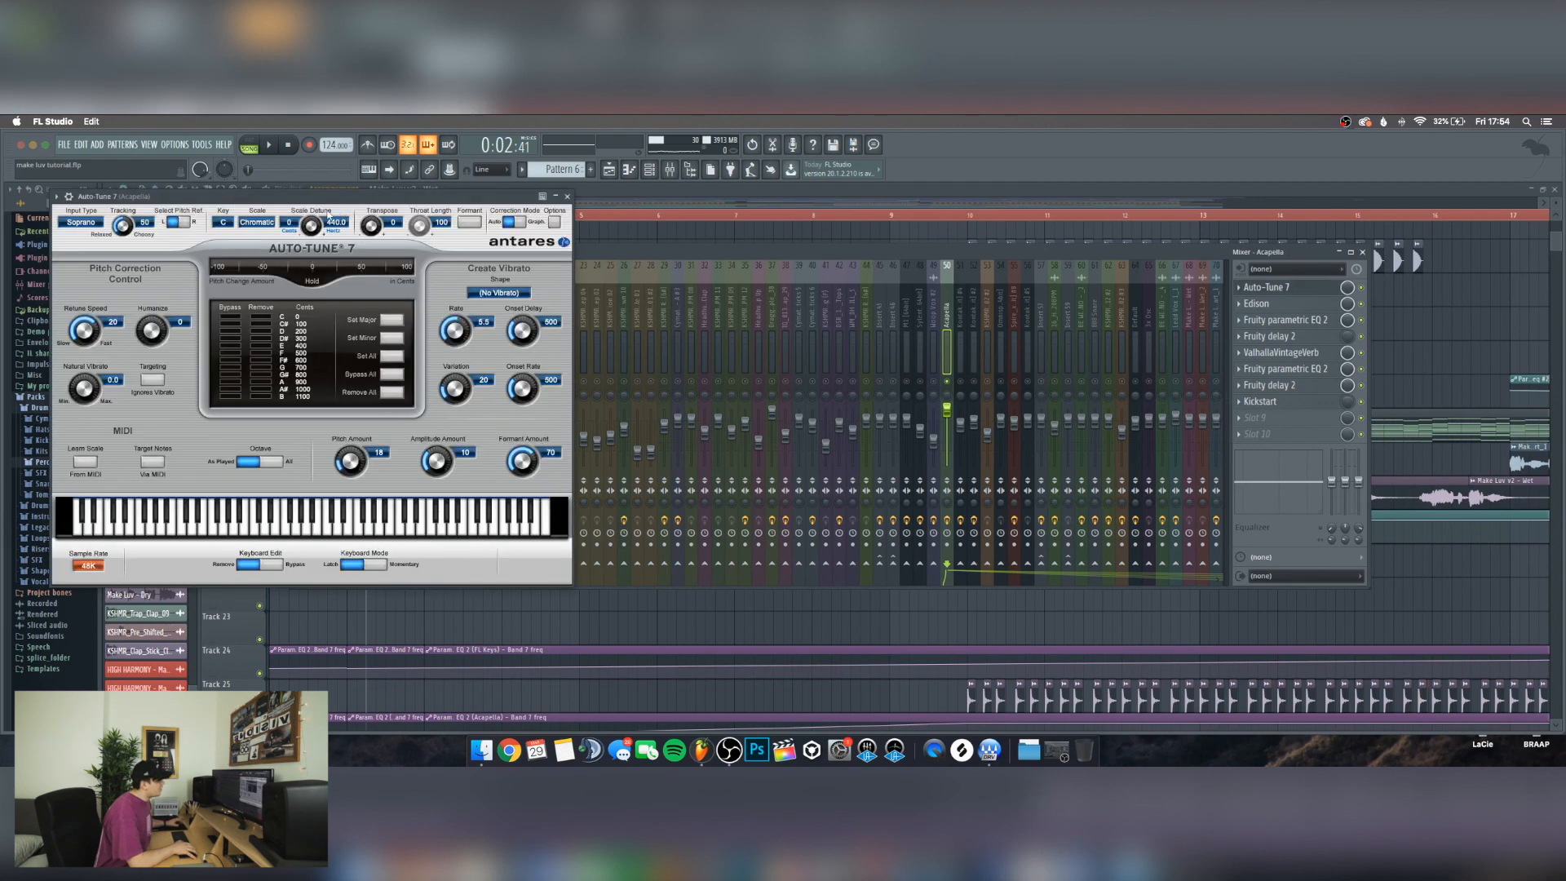
left_click_drag(342, 197, 454, 206)
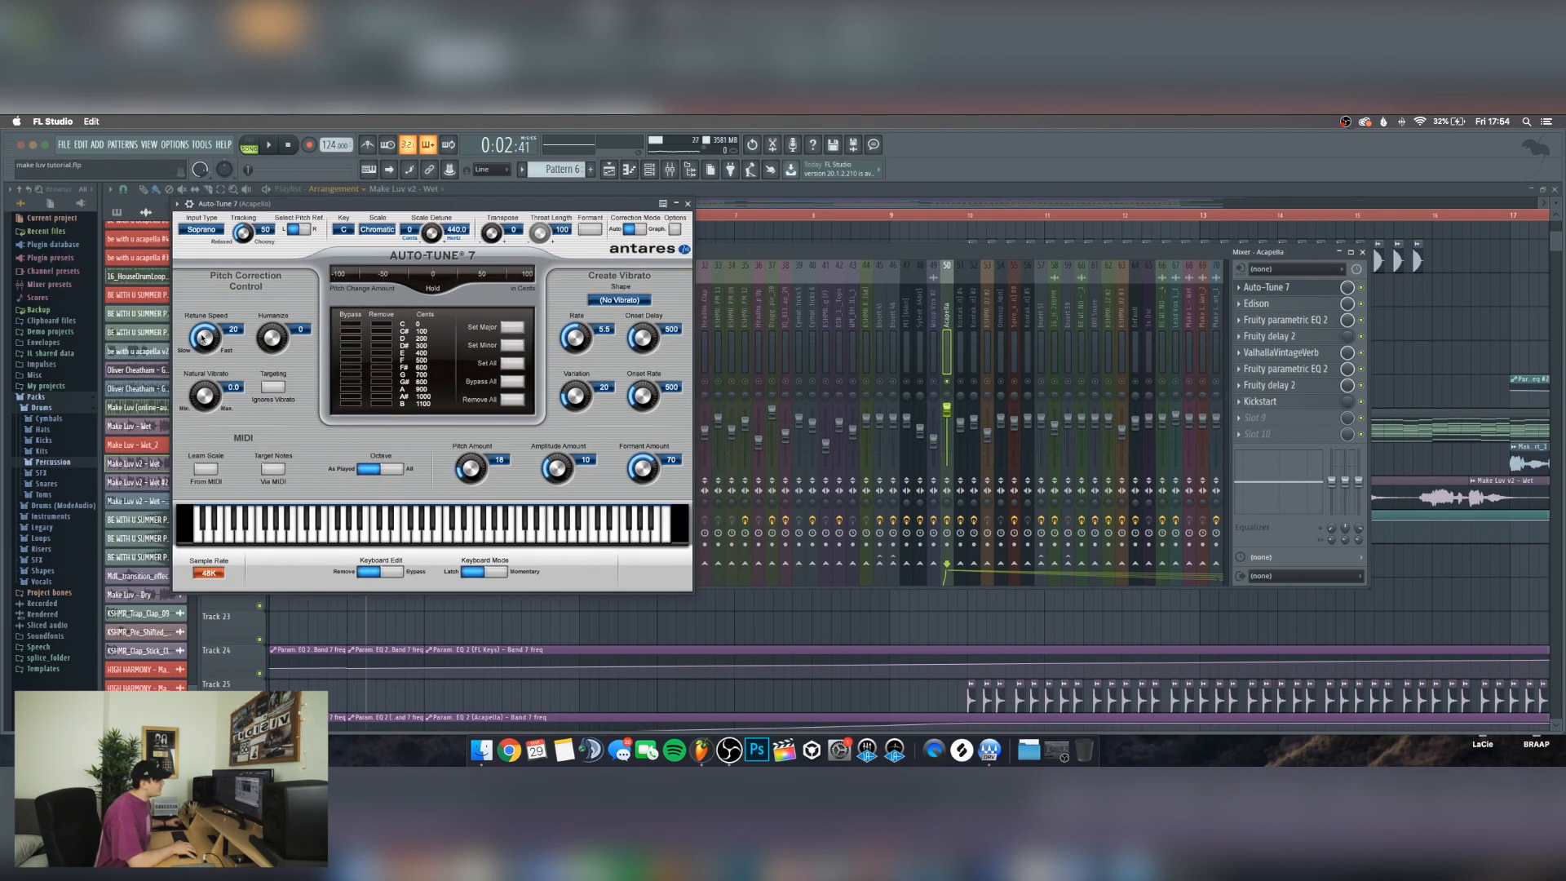
Set Auto-Tune 7's Retune Speed to 400, enable Formant, adjust the Throat Length, and close the plugin
left_click_drag(203, 338, 243, 434)
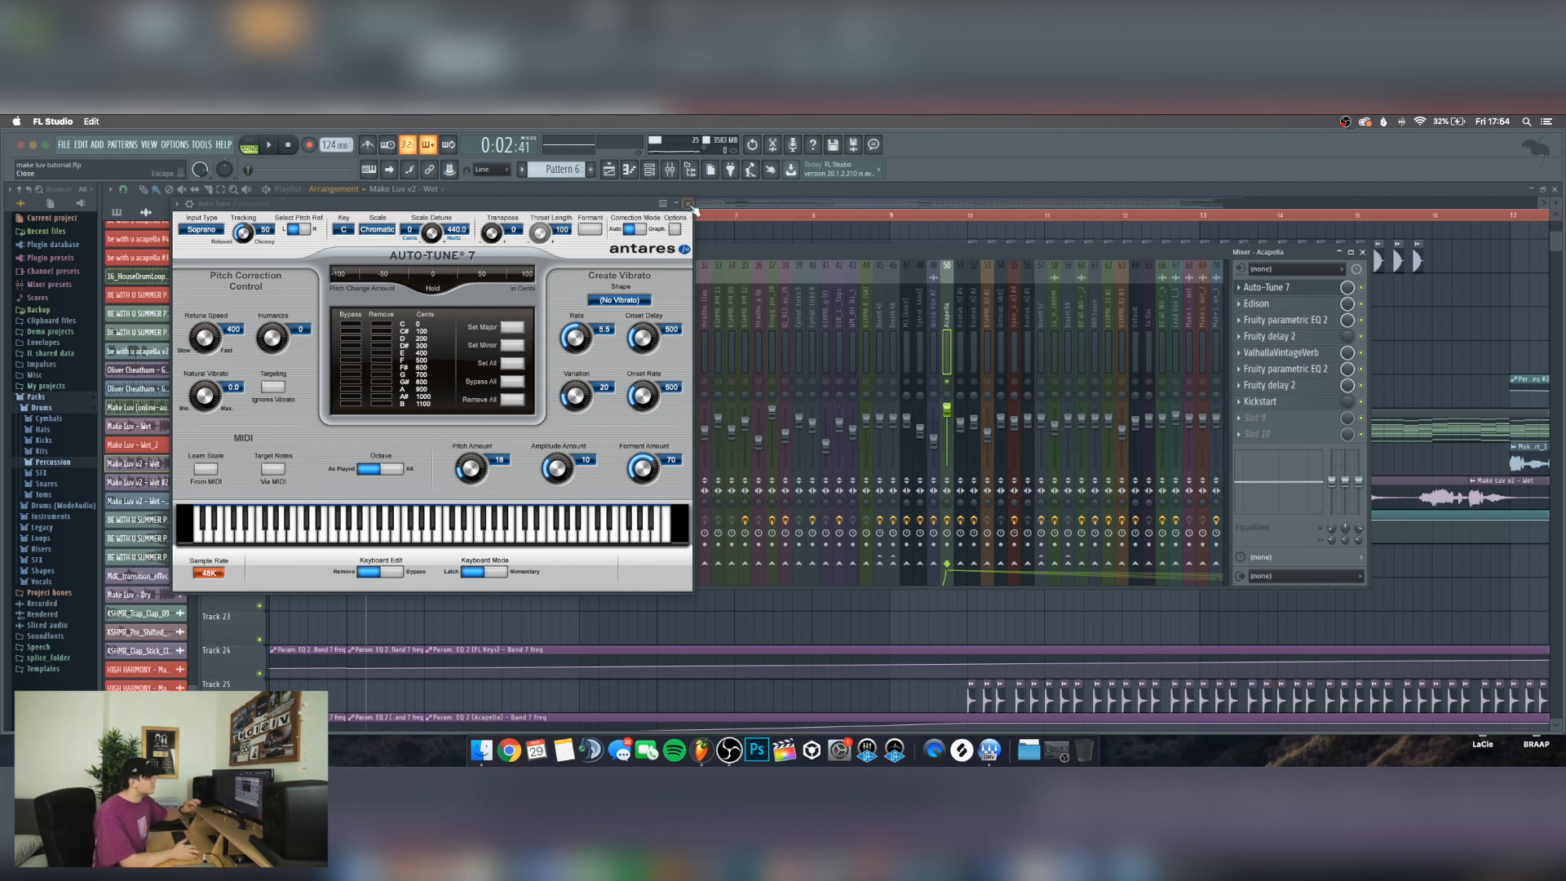
left_click(580, 233)
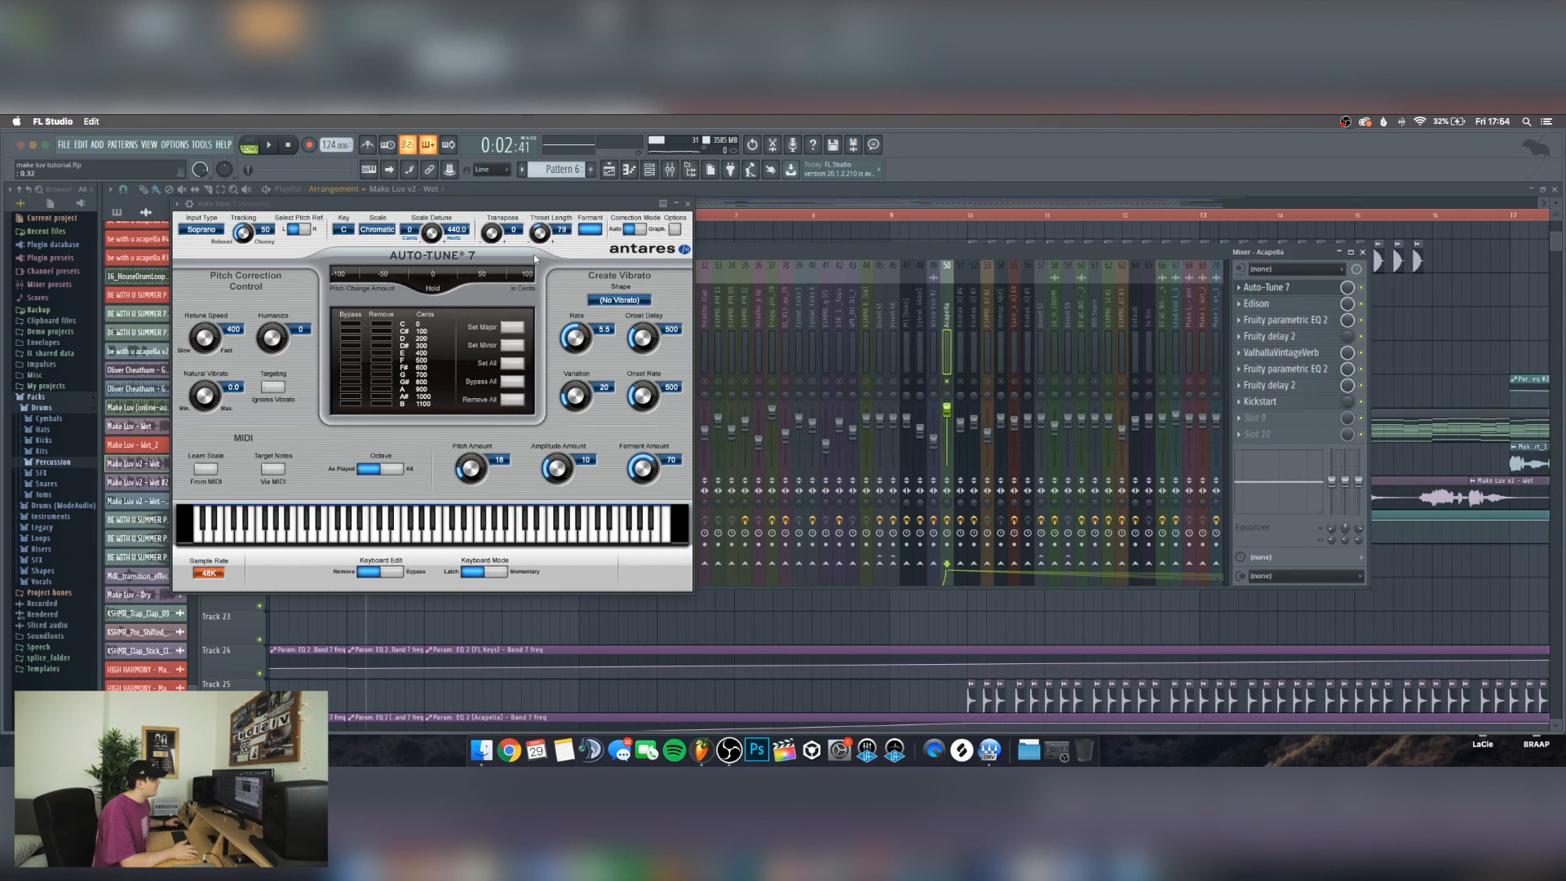
left_click_drag(530, 246, 551, 230)
left_click(687, 203)
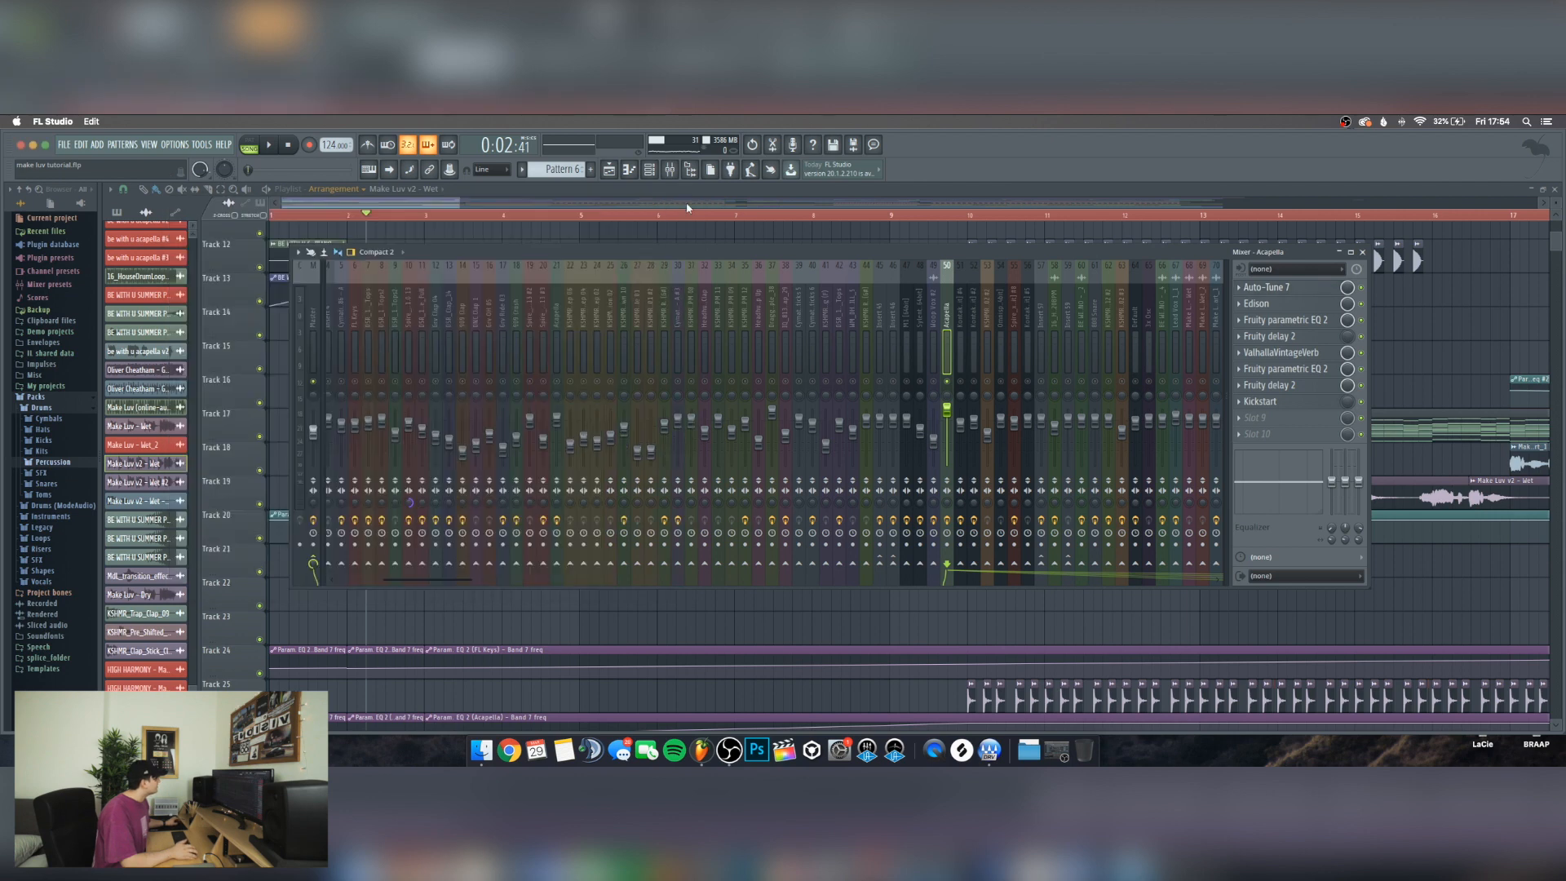
Unsolo the Acapella insert and close the mixer to return to the playlist
right_click(948, 381)
left_click(380, 189)
key("Escape")
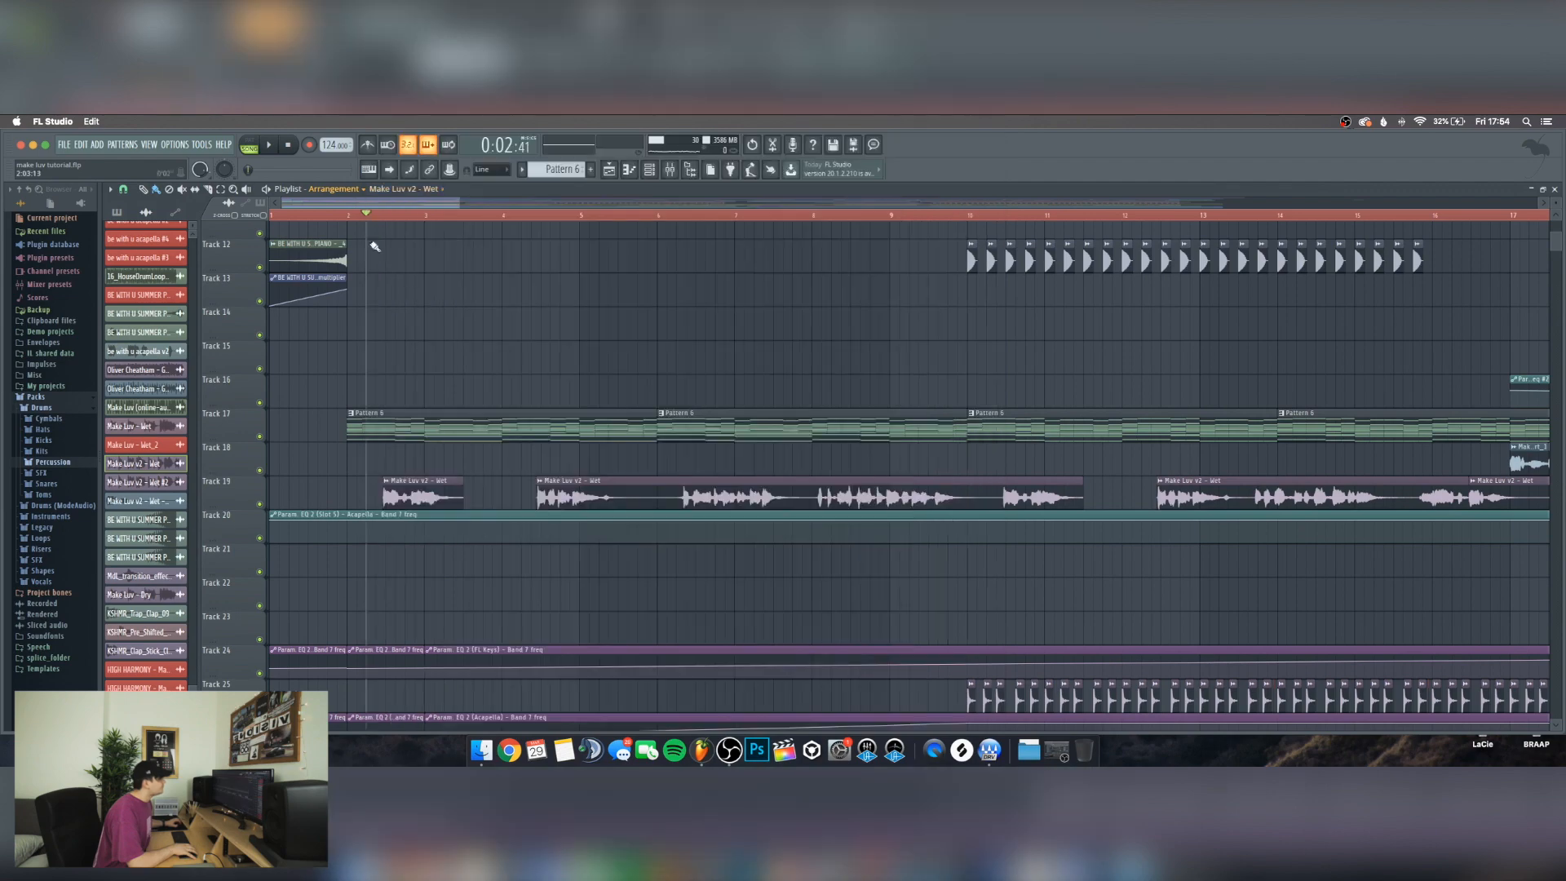
Open the channel settings of the KSHMR Vinyl Crackle 01 clip on Track 31, examine the sample, and close them
scroll(414, 302, "right", 1)
scroll(432, 281, "down", 2)
scroll(439, 219, "down", 5)
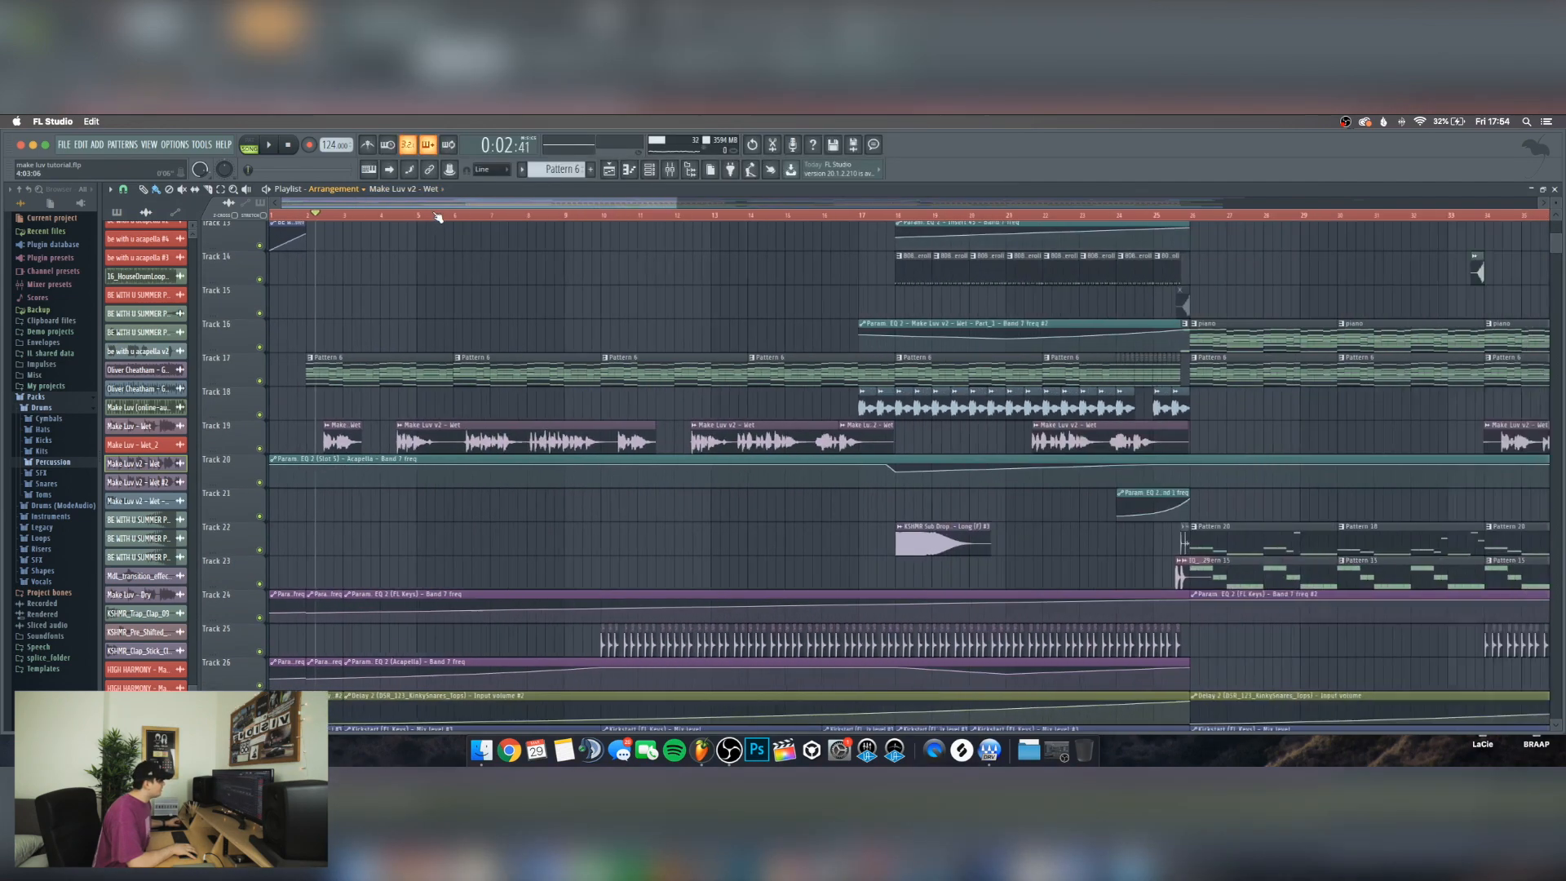
scroll(392, 314, "down", 10)
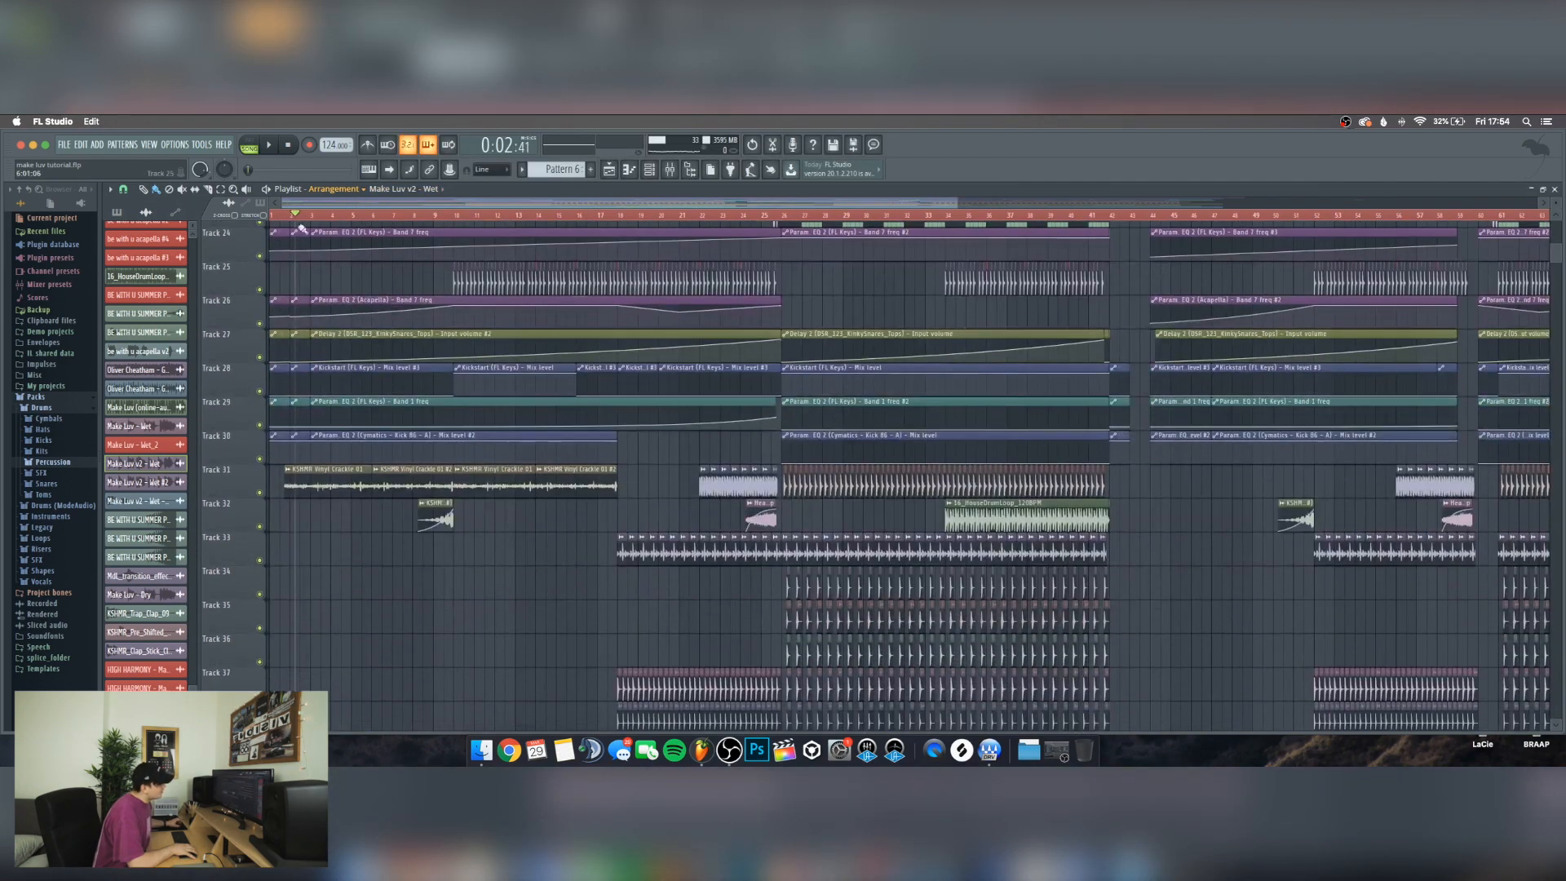
scroll(274, 223, "up", 5)
scroll(277, 219, "up", 4)
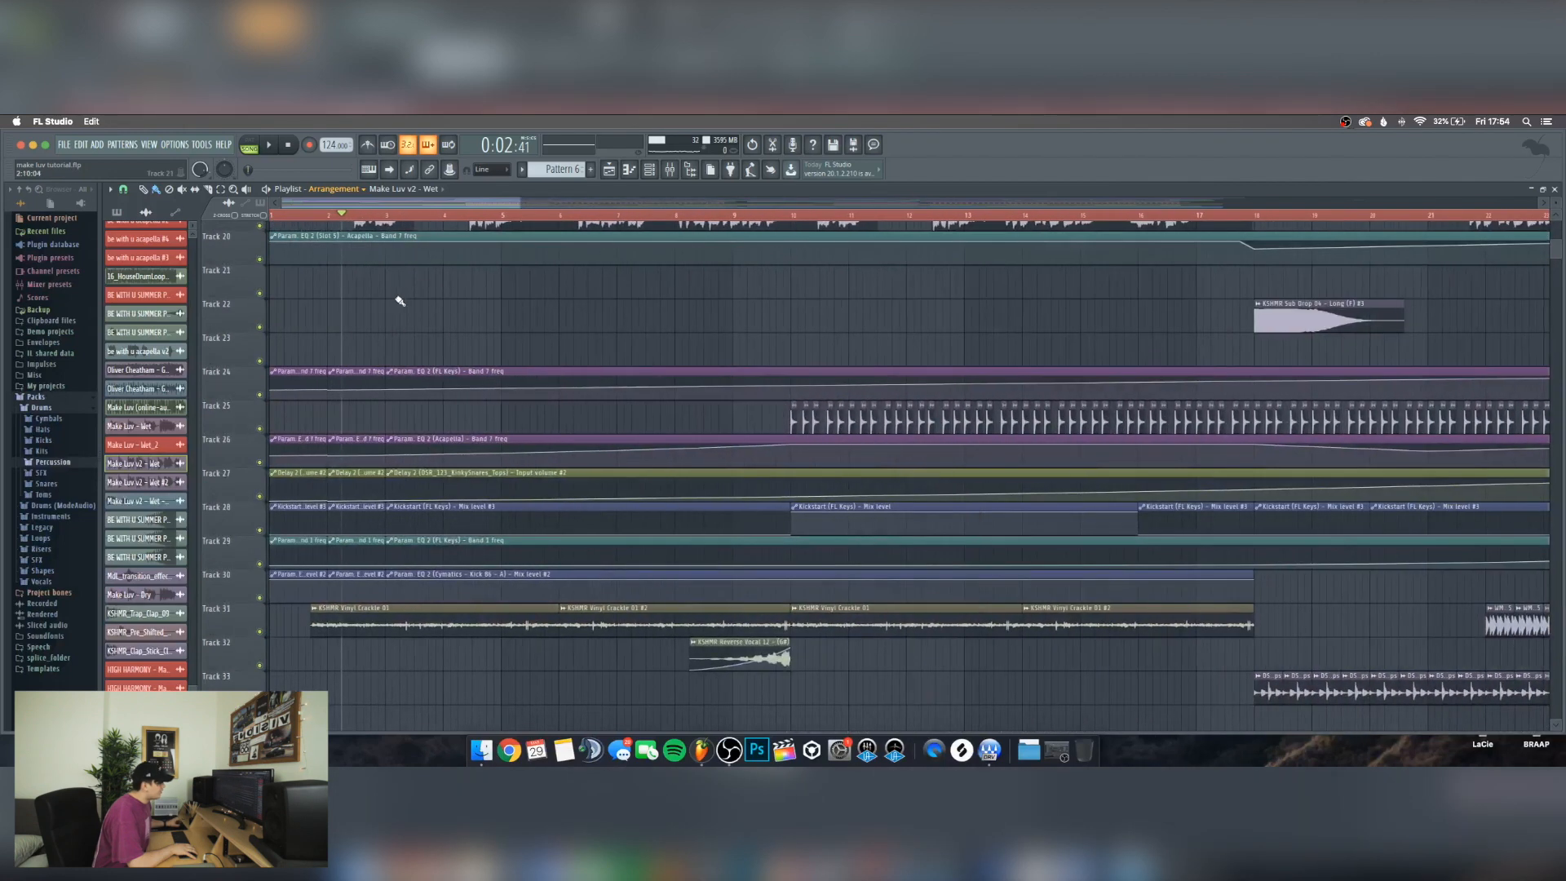
scroll(402, 327, "down", 1)
double_click(455, 598)
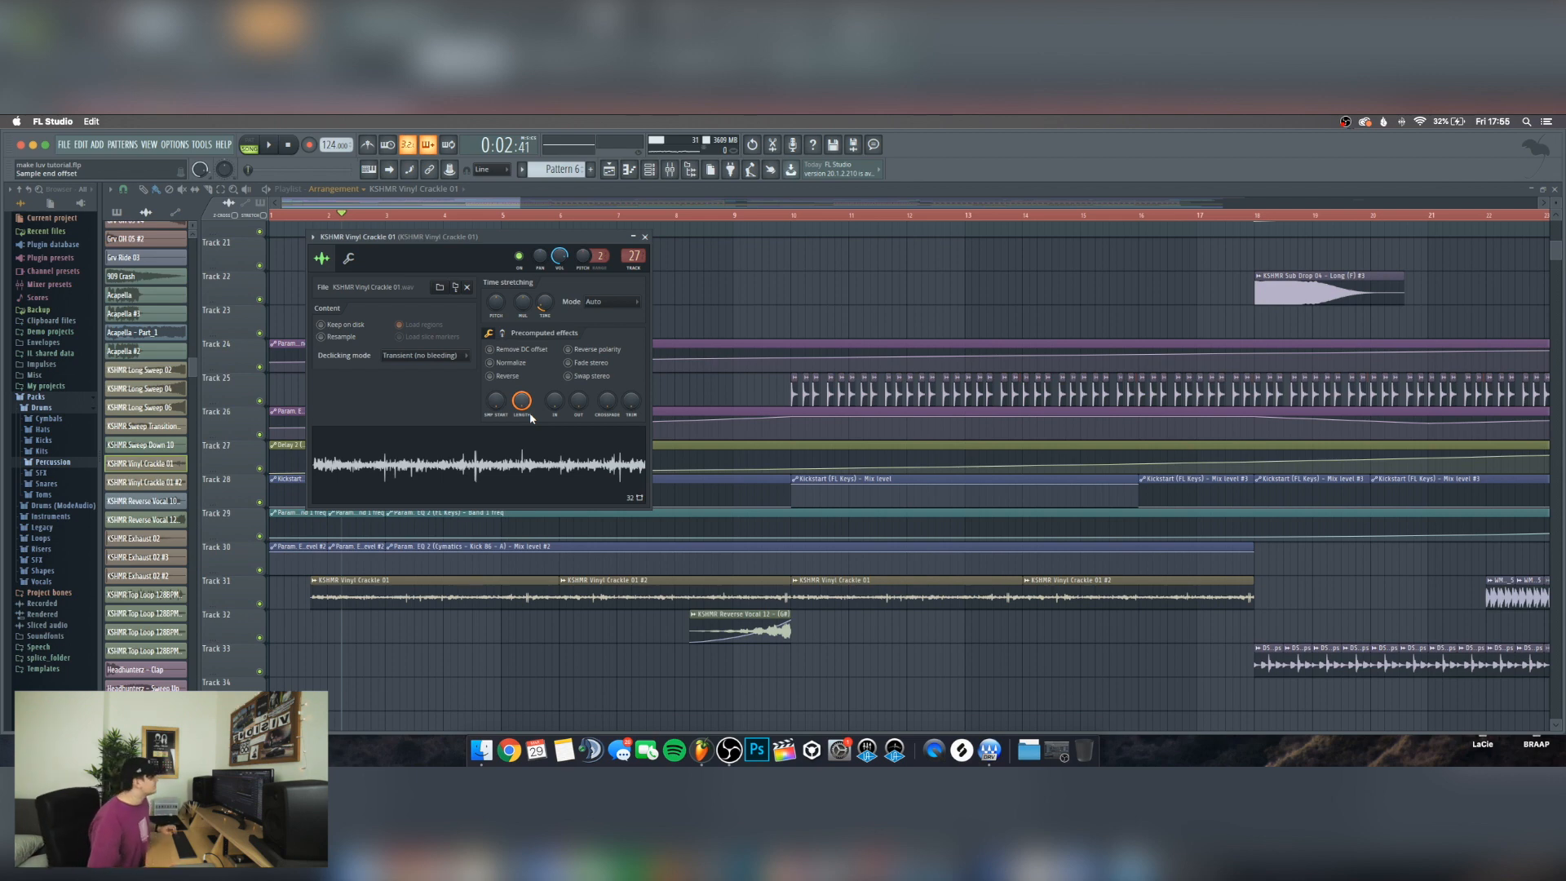
left_click(645, 236)
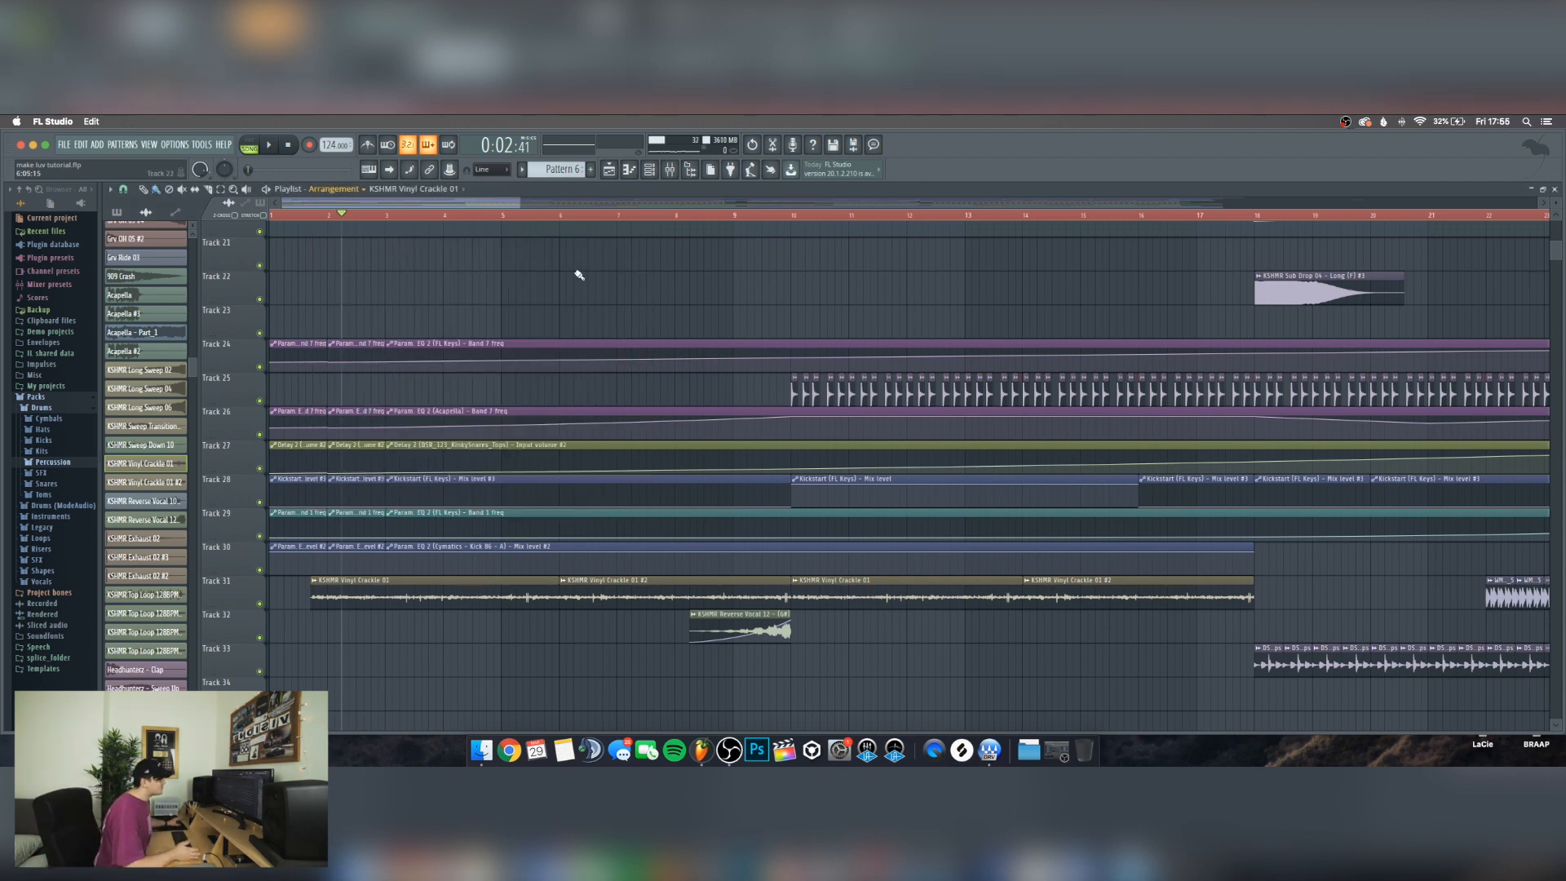
Reopen the KSHMR Vinyl Crackle 01 channel settings from Track 31 to check the waveform, and close them again
scroll(377, 289, "up", 3)
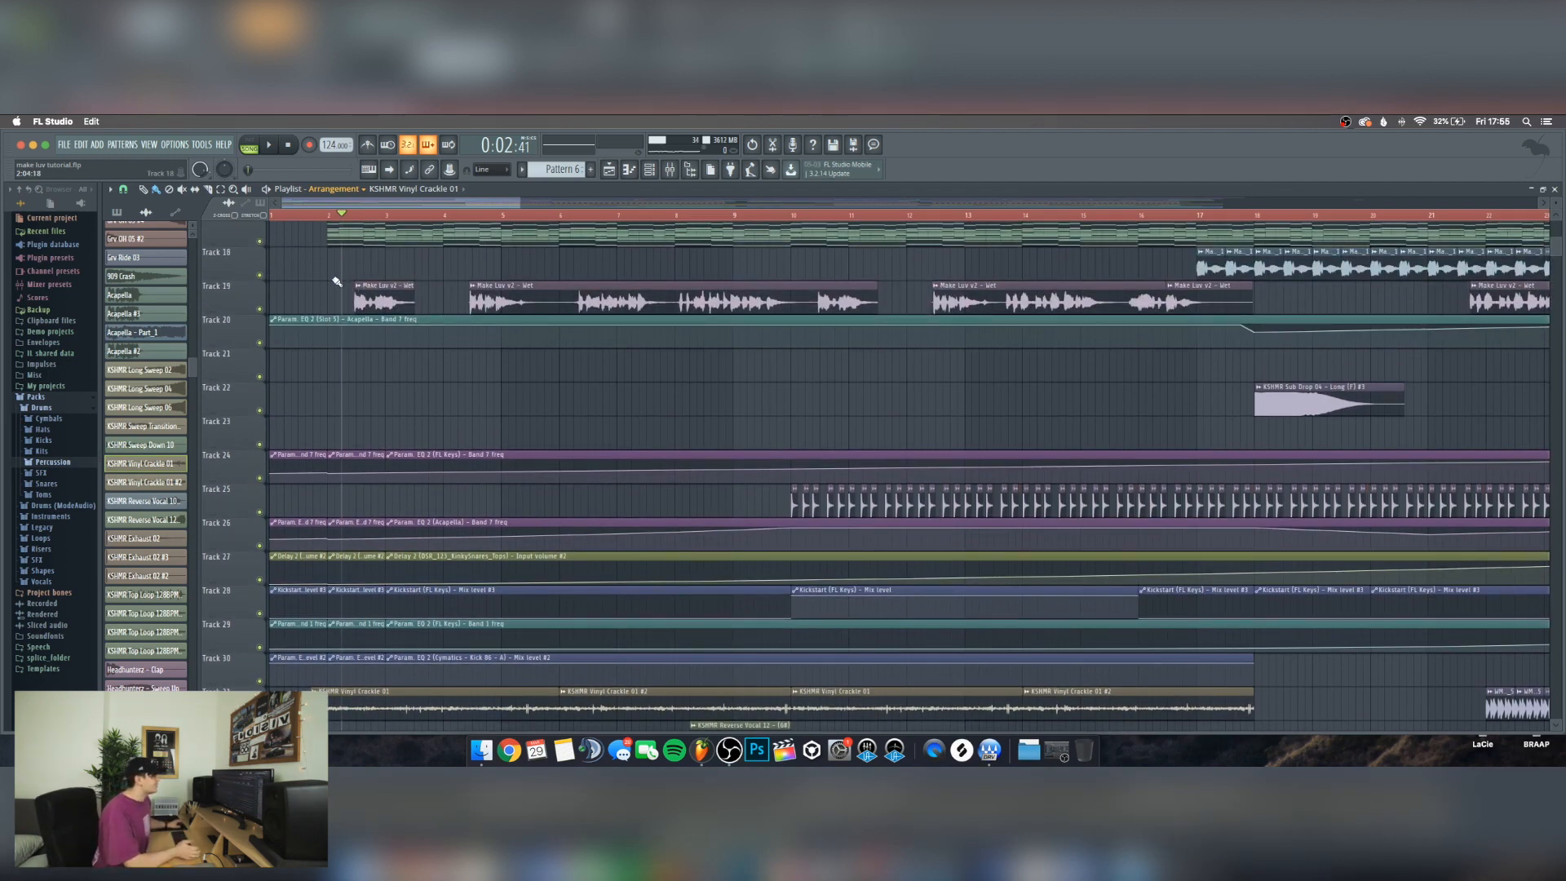
scroll(339, 278, "down", 5)
double_click(391, 543)
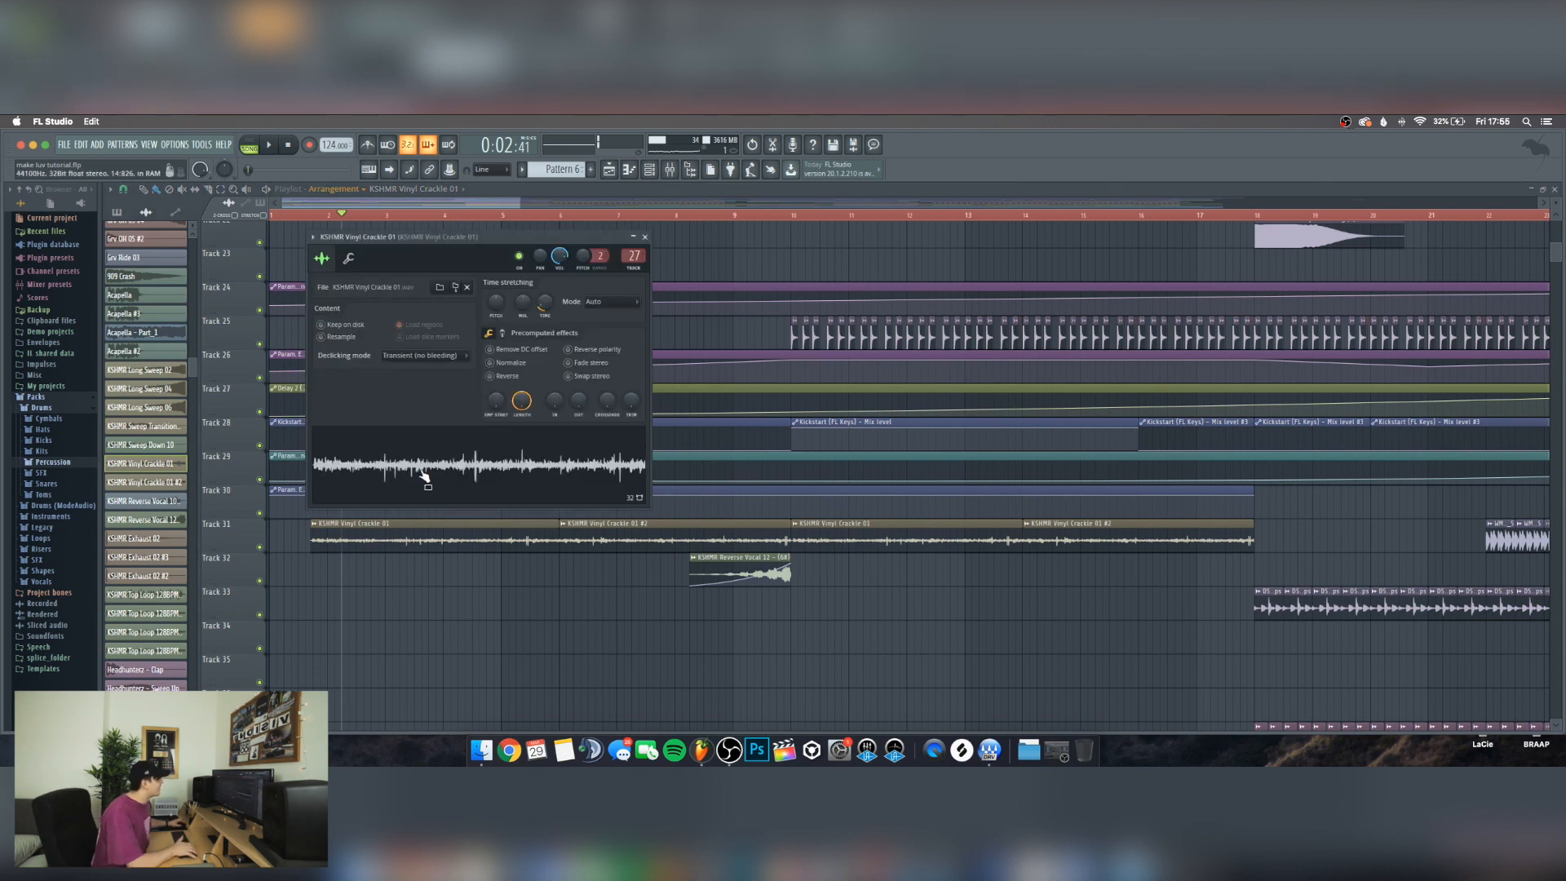
left_click(645, 237)
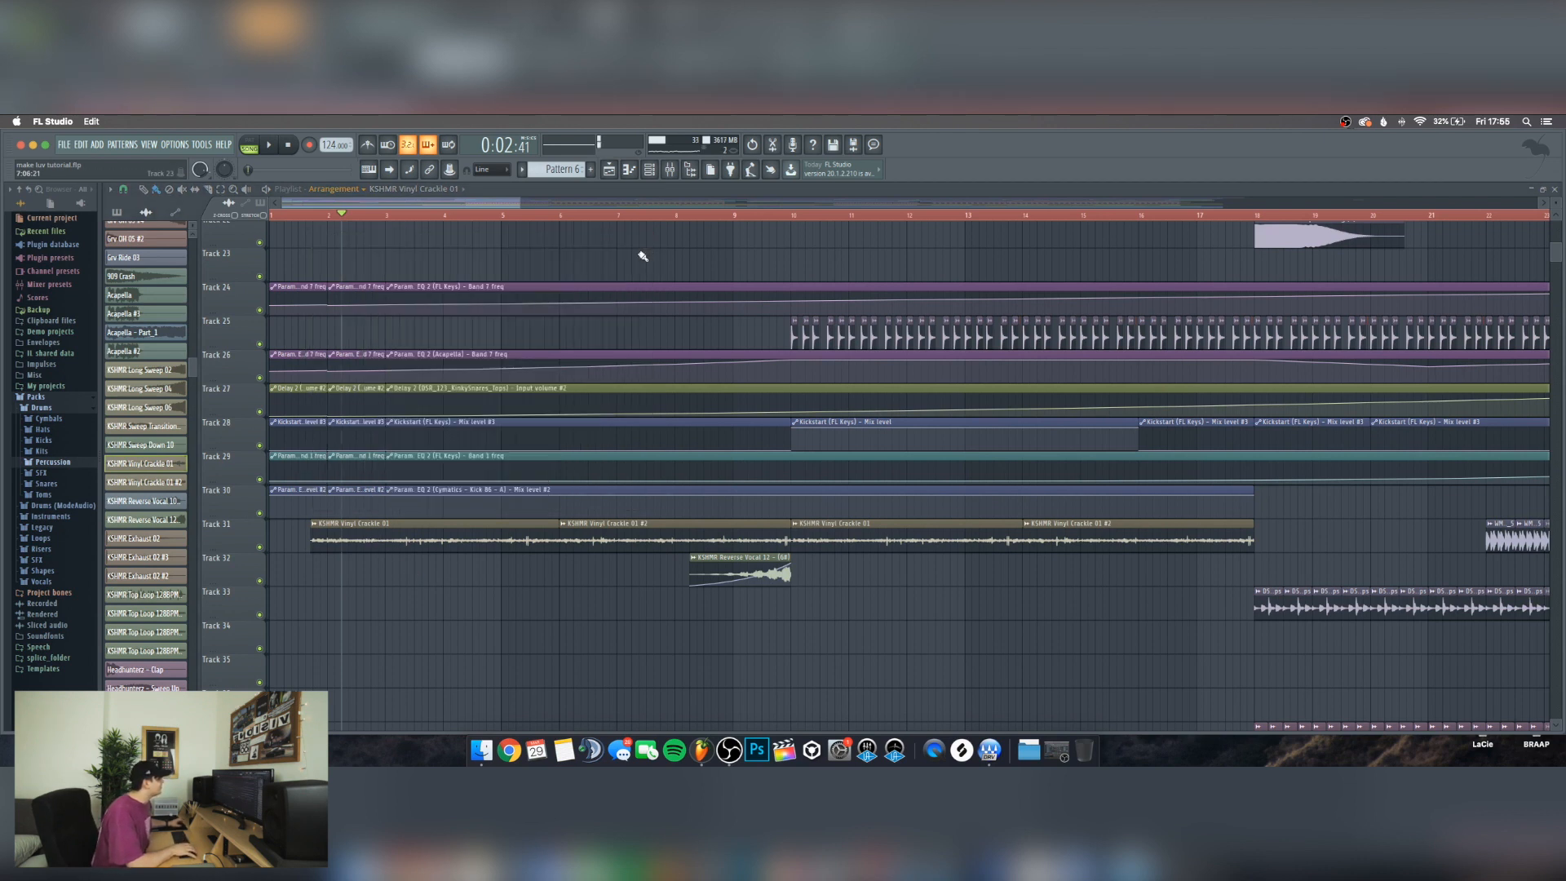
Load RC-20 Retro Color into slot 2 of the Master insert and reposition its window over the mixer
left_click(687, 169)
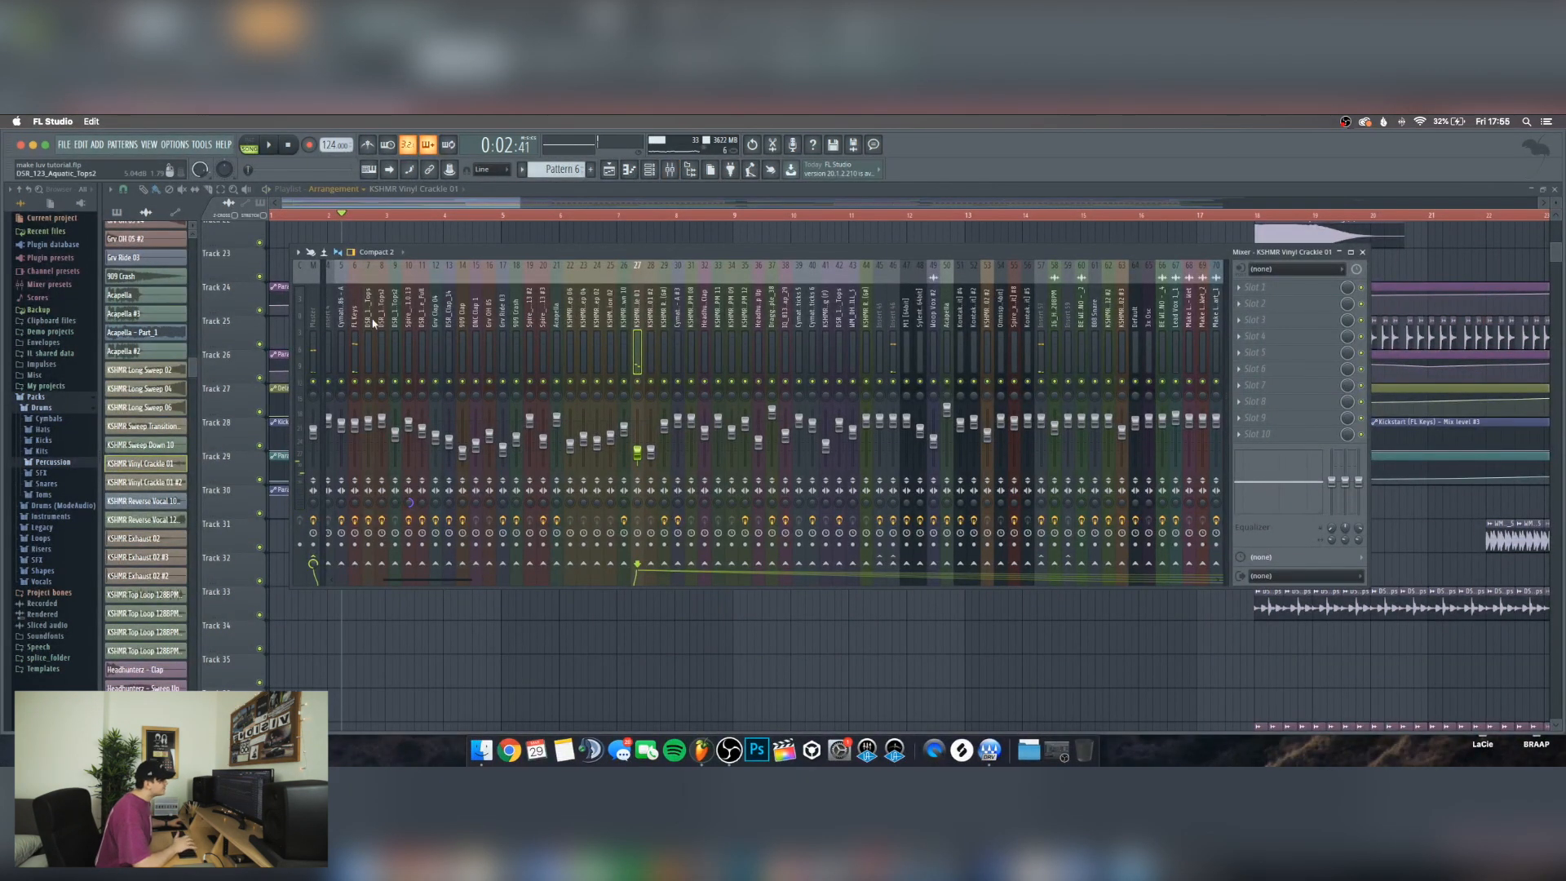
left_click(312, 319)
left_click(1244, 310)
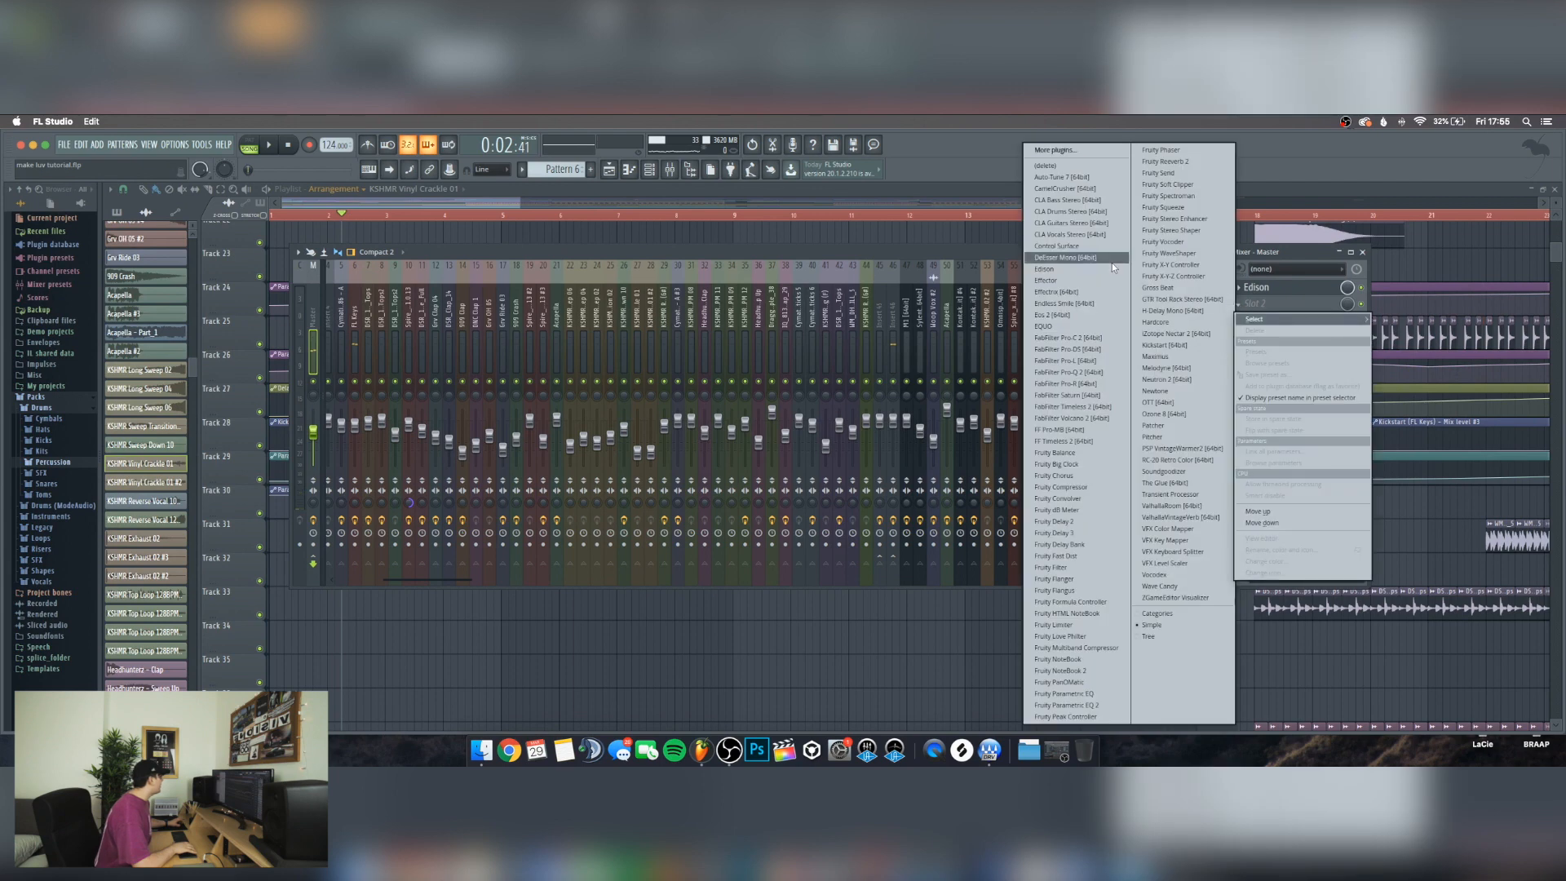
left_click(1163, 460)
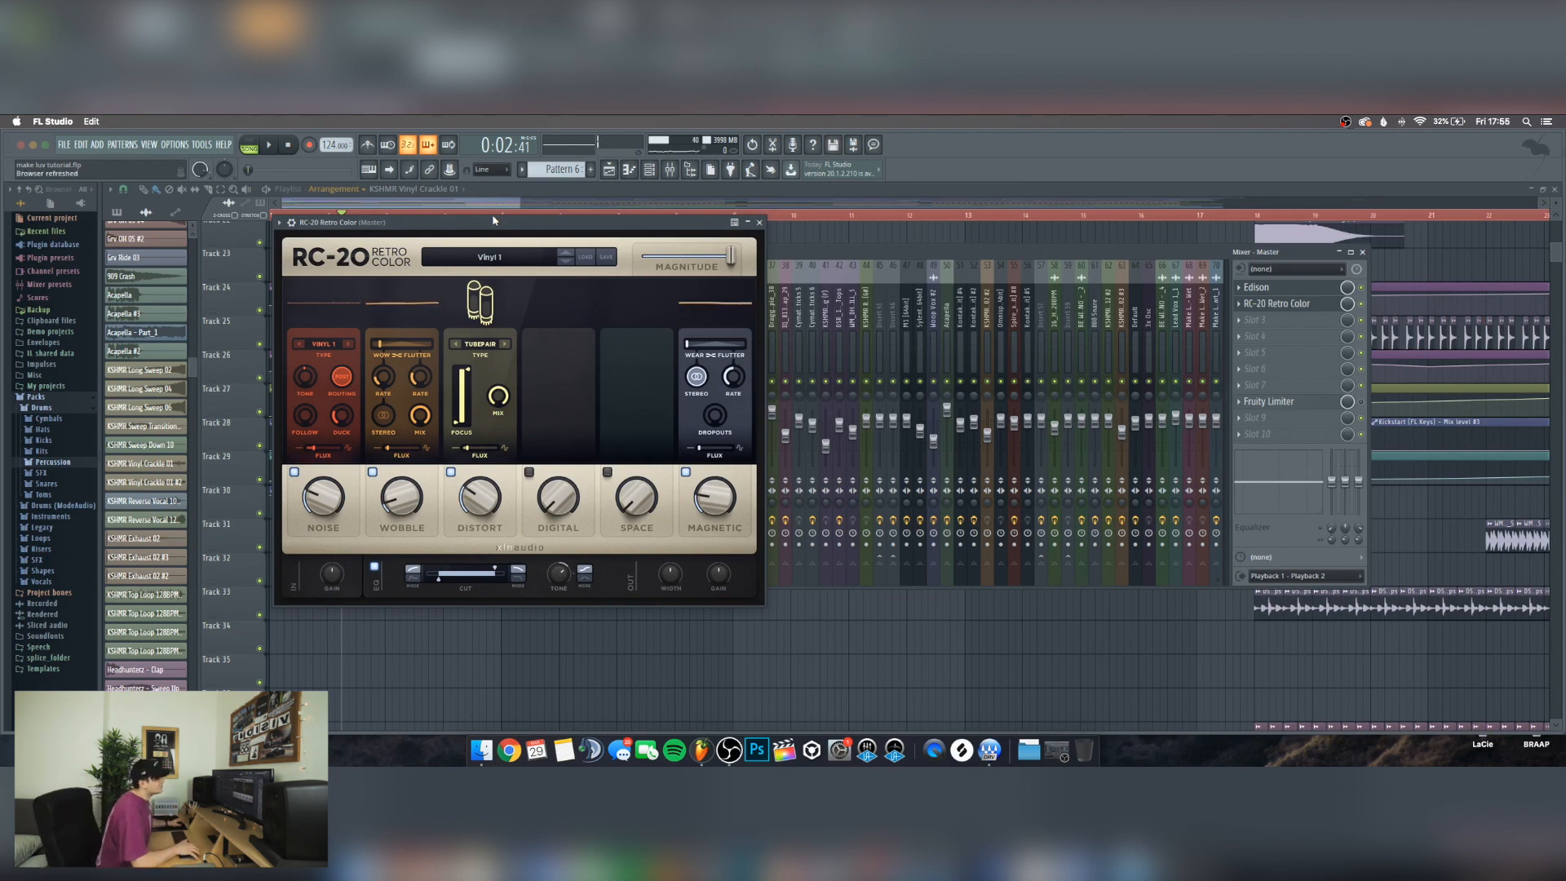
left_click_drag(493, 221, 525, 223)
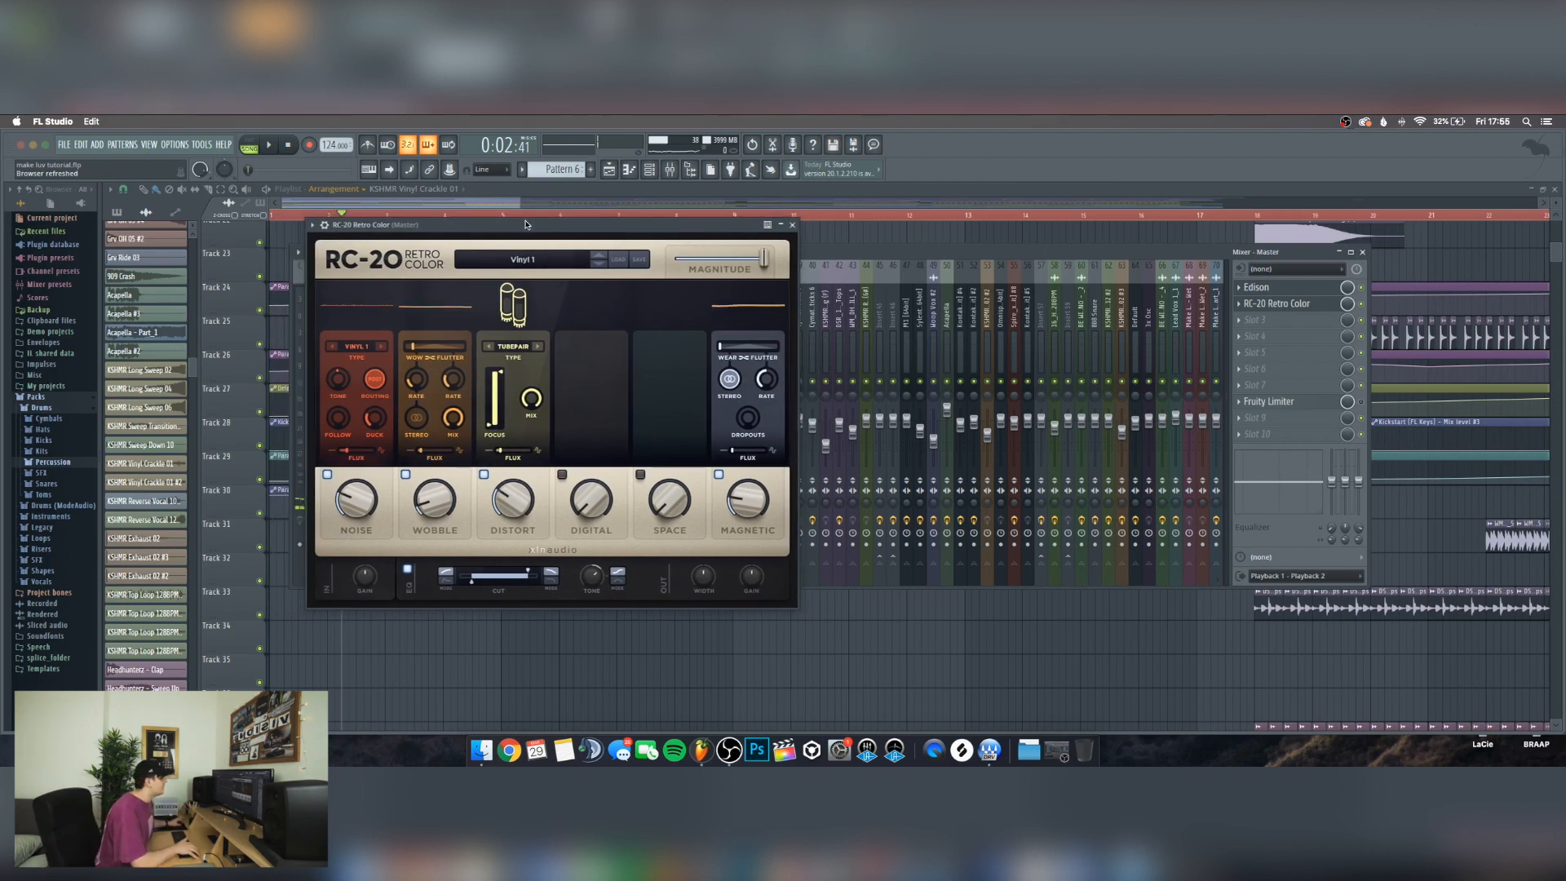
Step through the RC-20 Retro Color presets up to The Bass Is Alive!, and close the plugin and the mixer
left_click(598, 259)
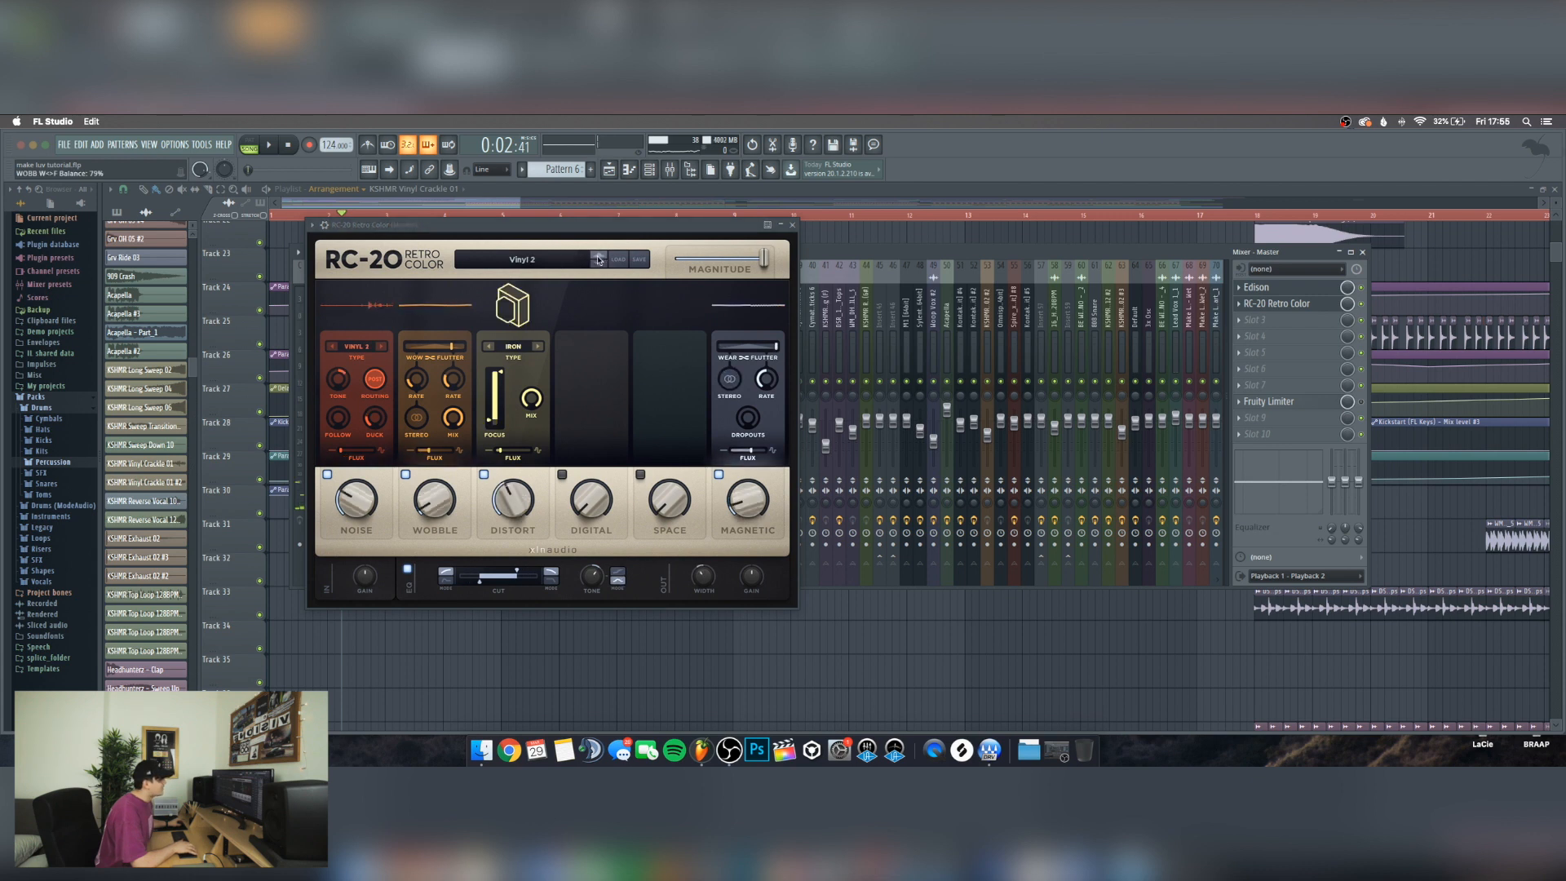
left_click(598, 260)
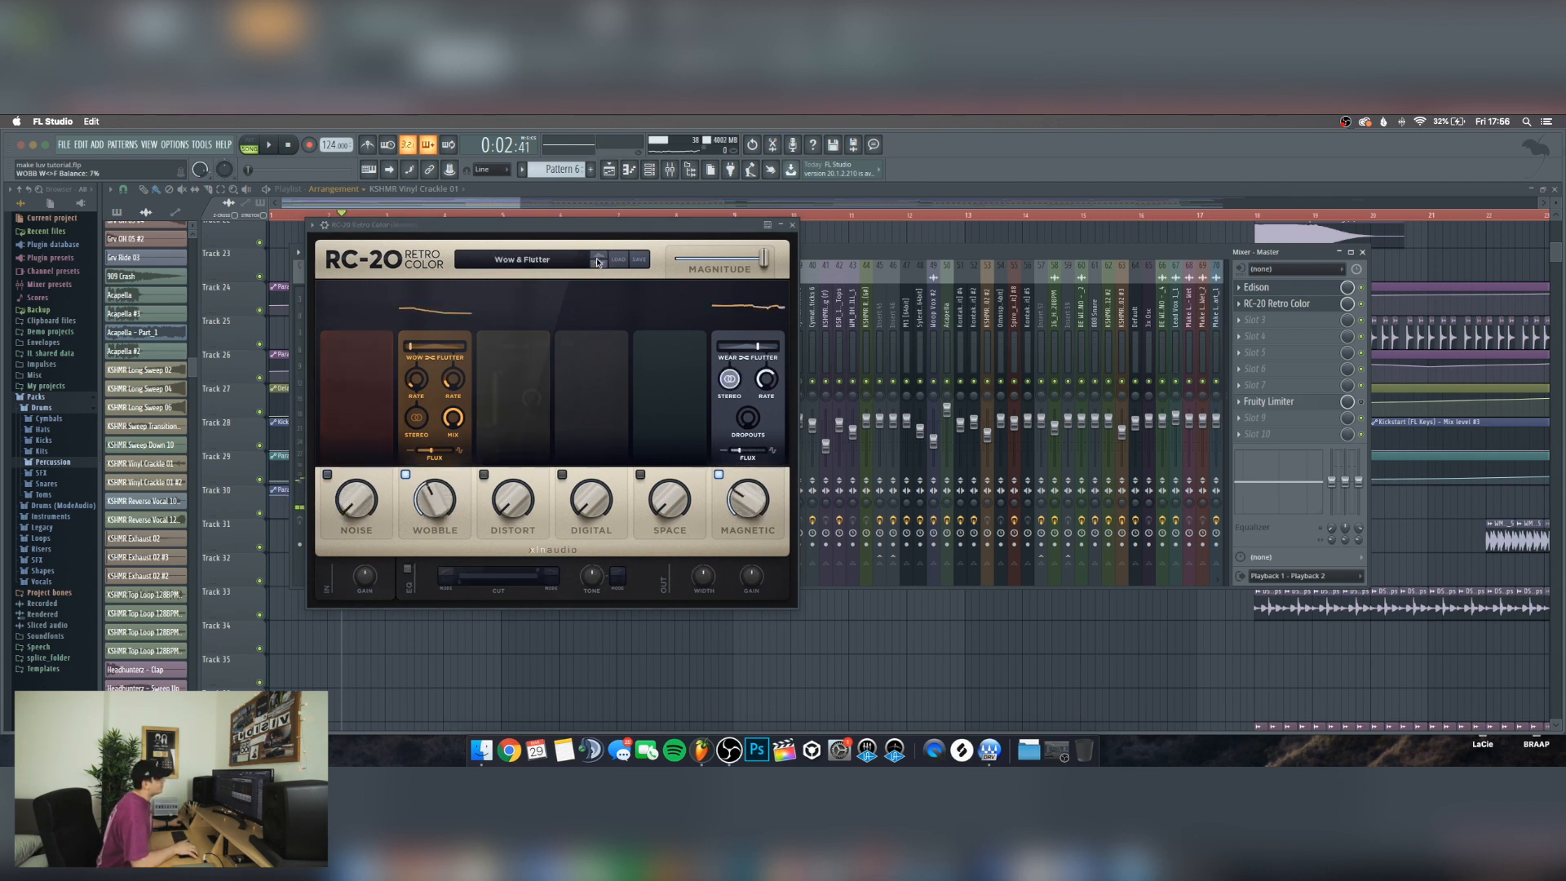
left_click(599, 260)
left_click(599, 260)
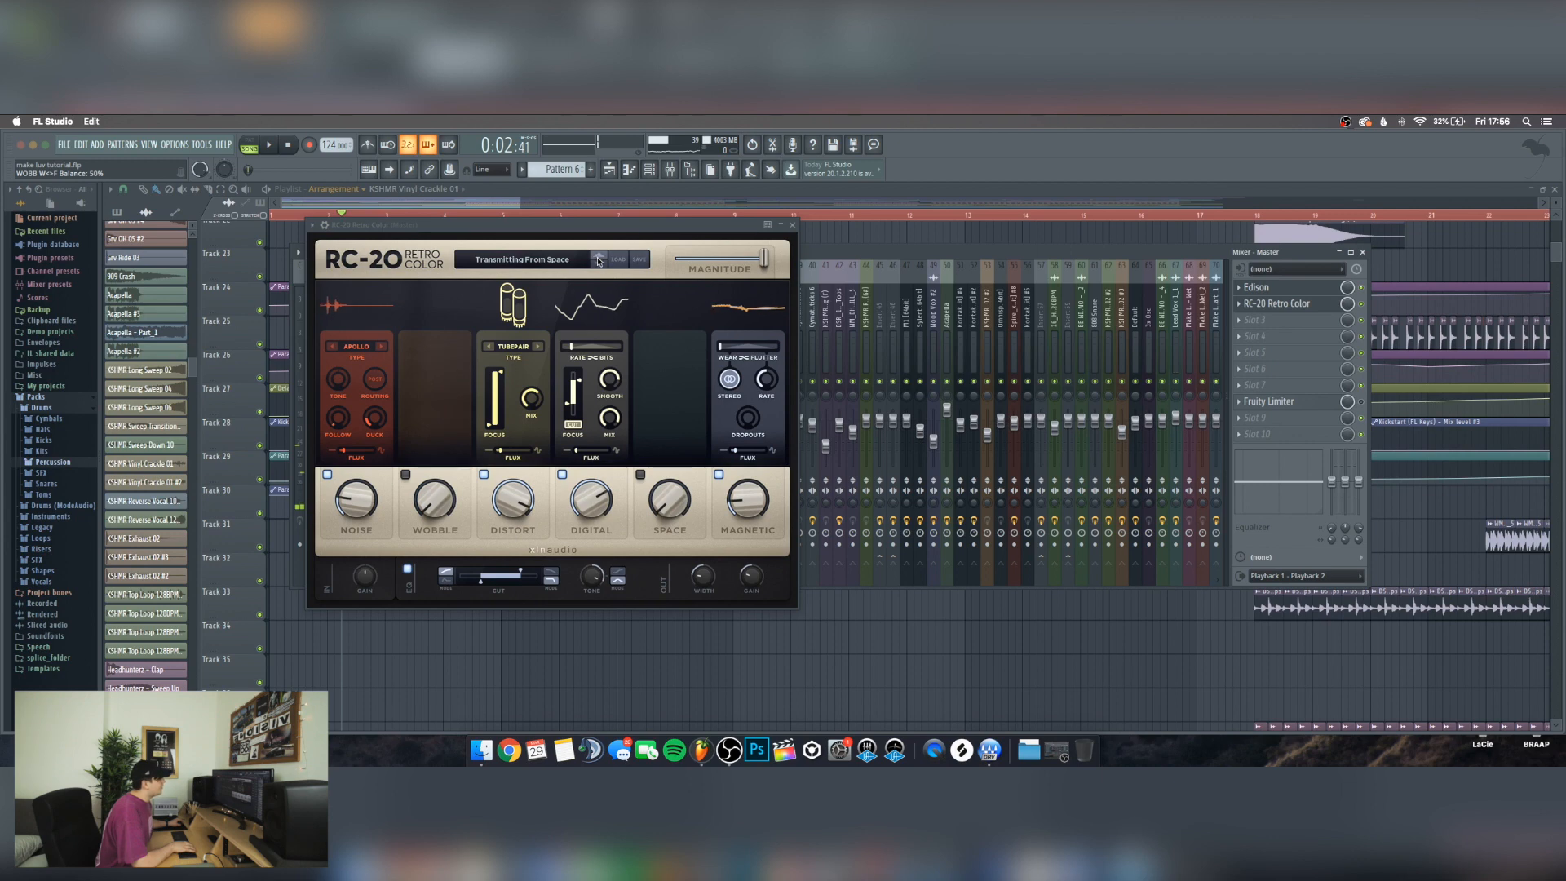
left_click(599, 259)
left_click(598, 259)
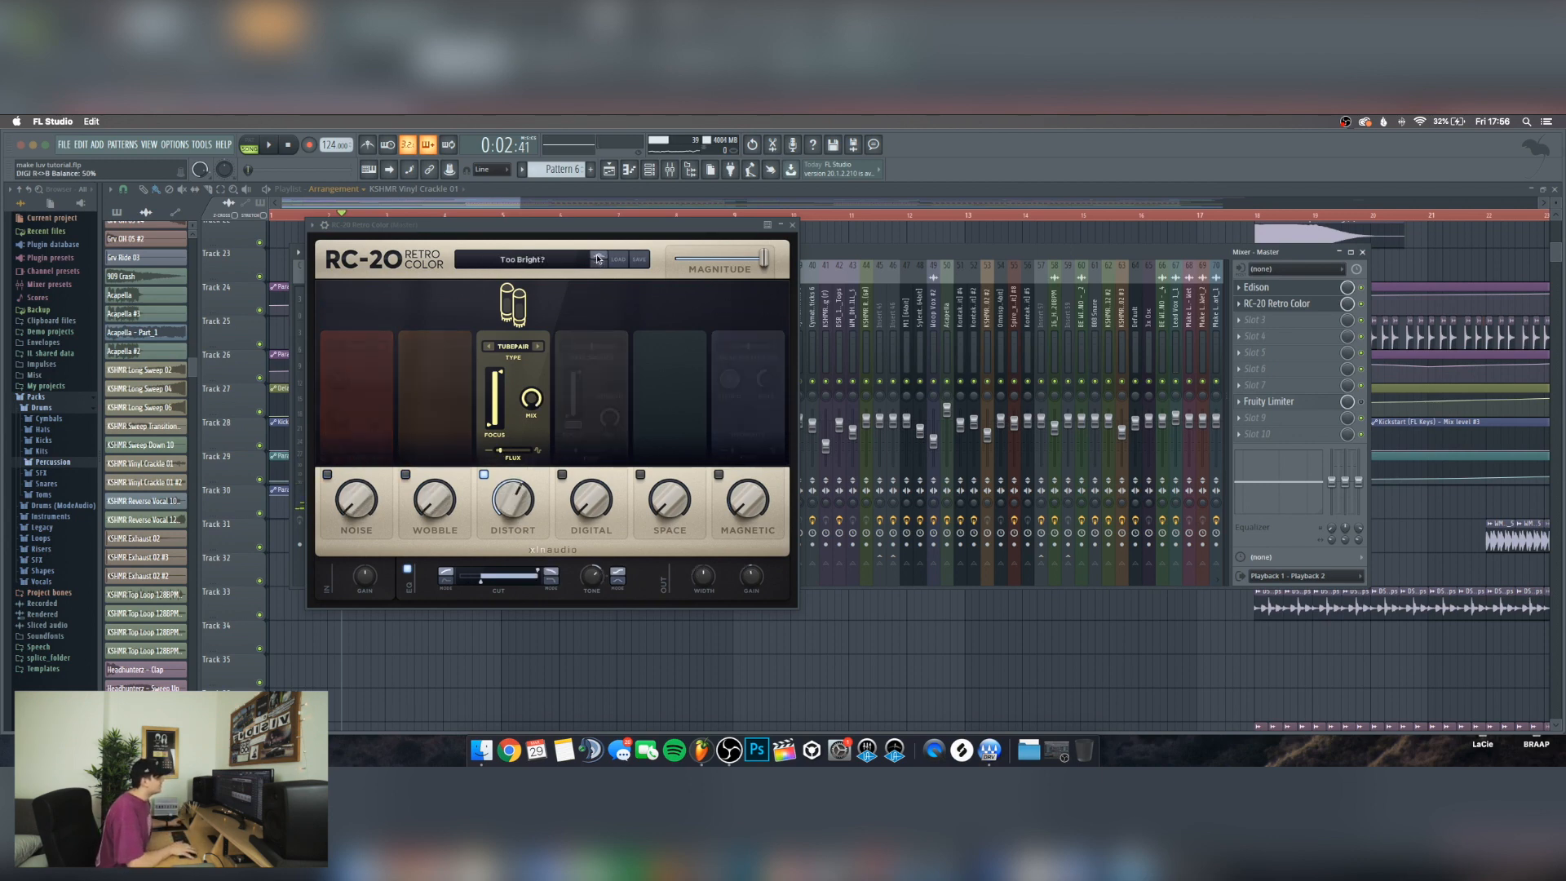
left_click(599, 259)
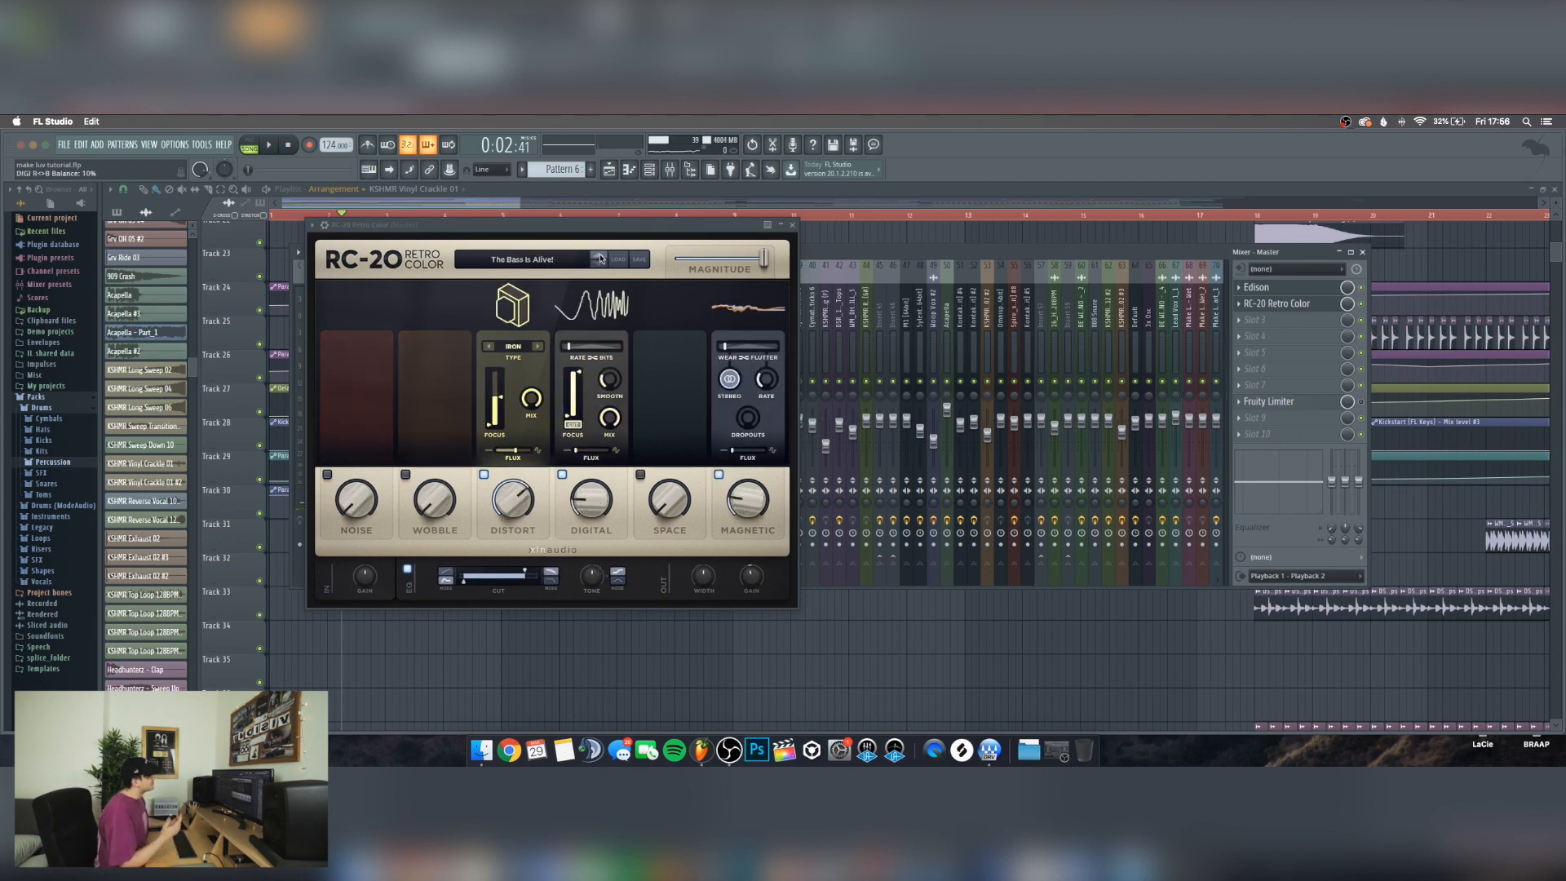
left_click(791, 226)
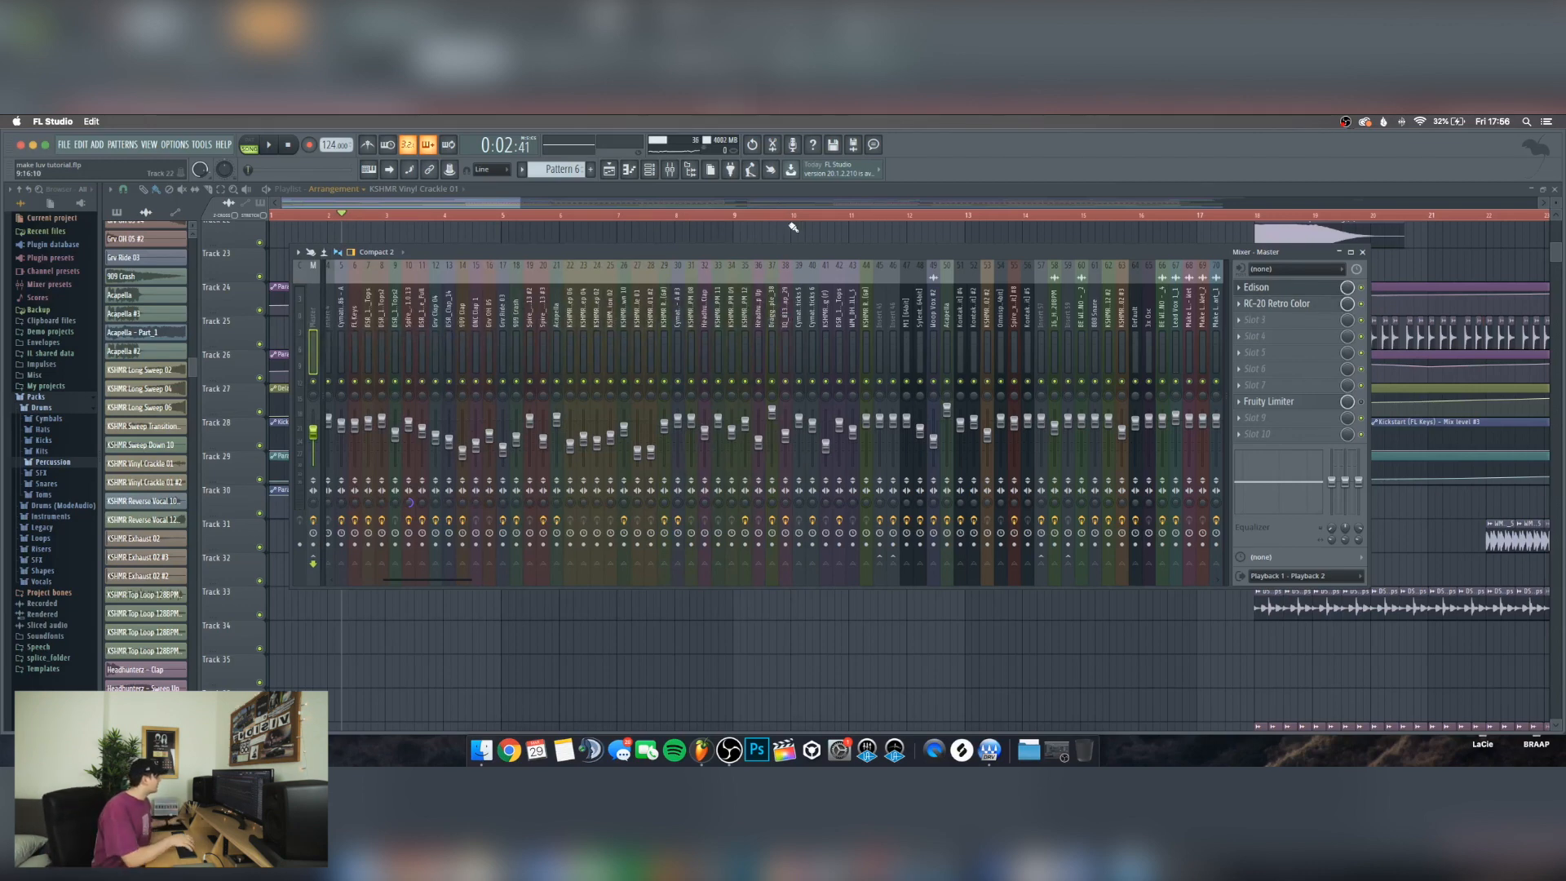
key("F9")
Open the channel settings of the KSHMR Reverse Vocal 12 clip on Track 32, examine the sample, and close them
scroll(454, 332, "up", 10)
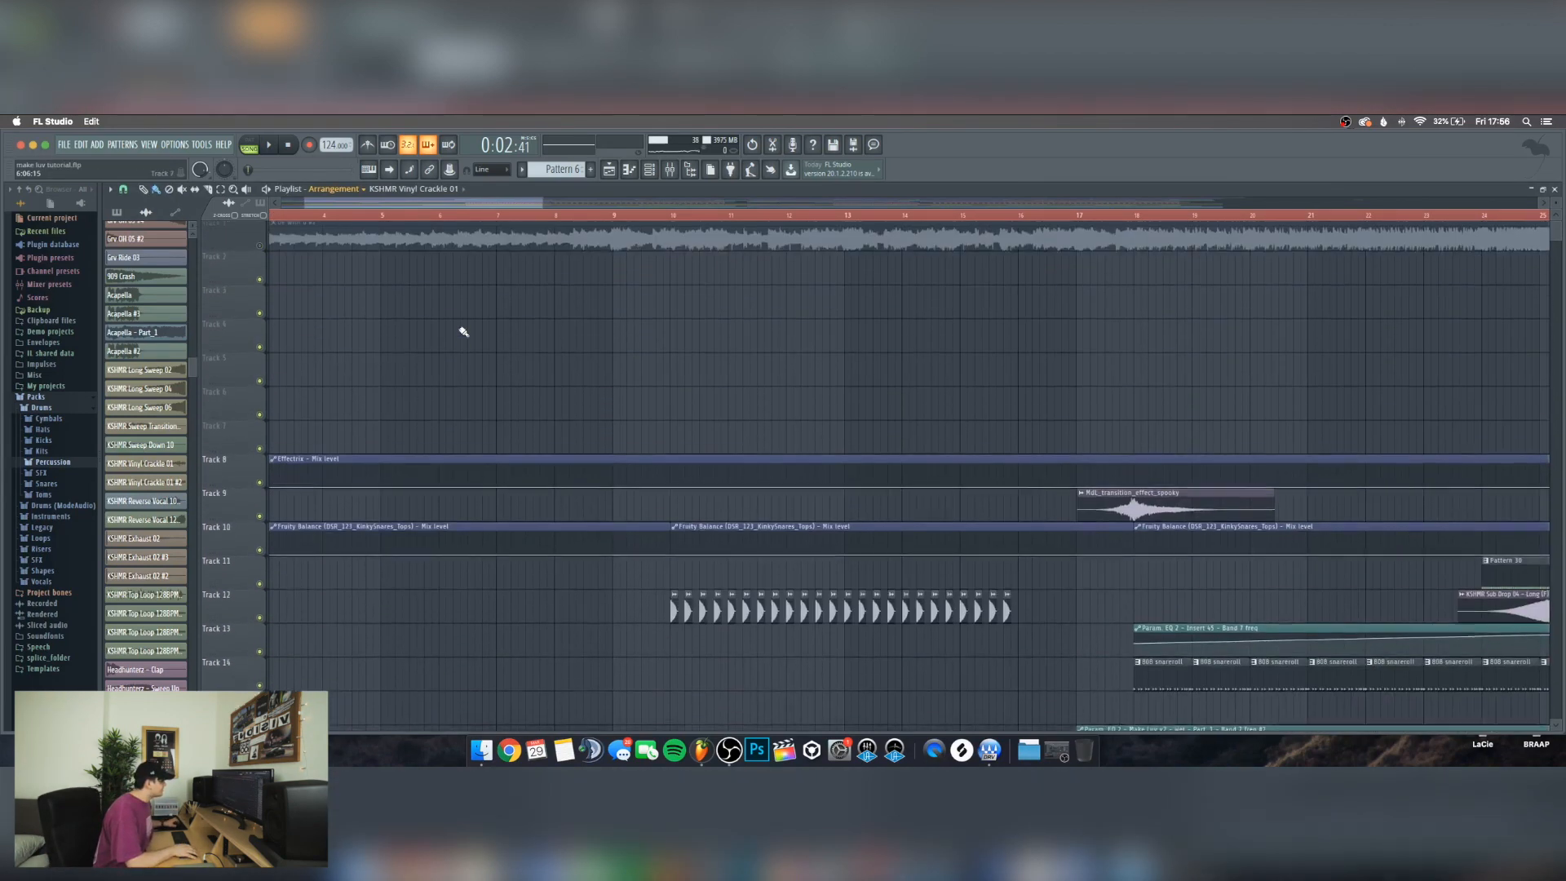
scroll(463, 331, "down", 10)
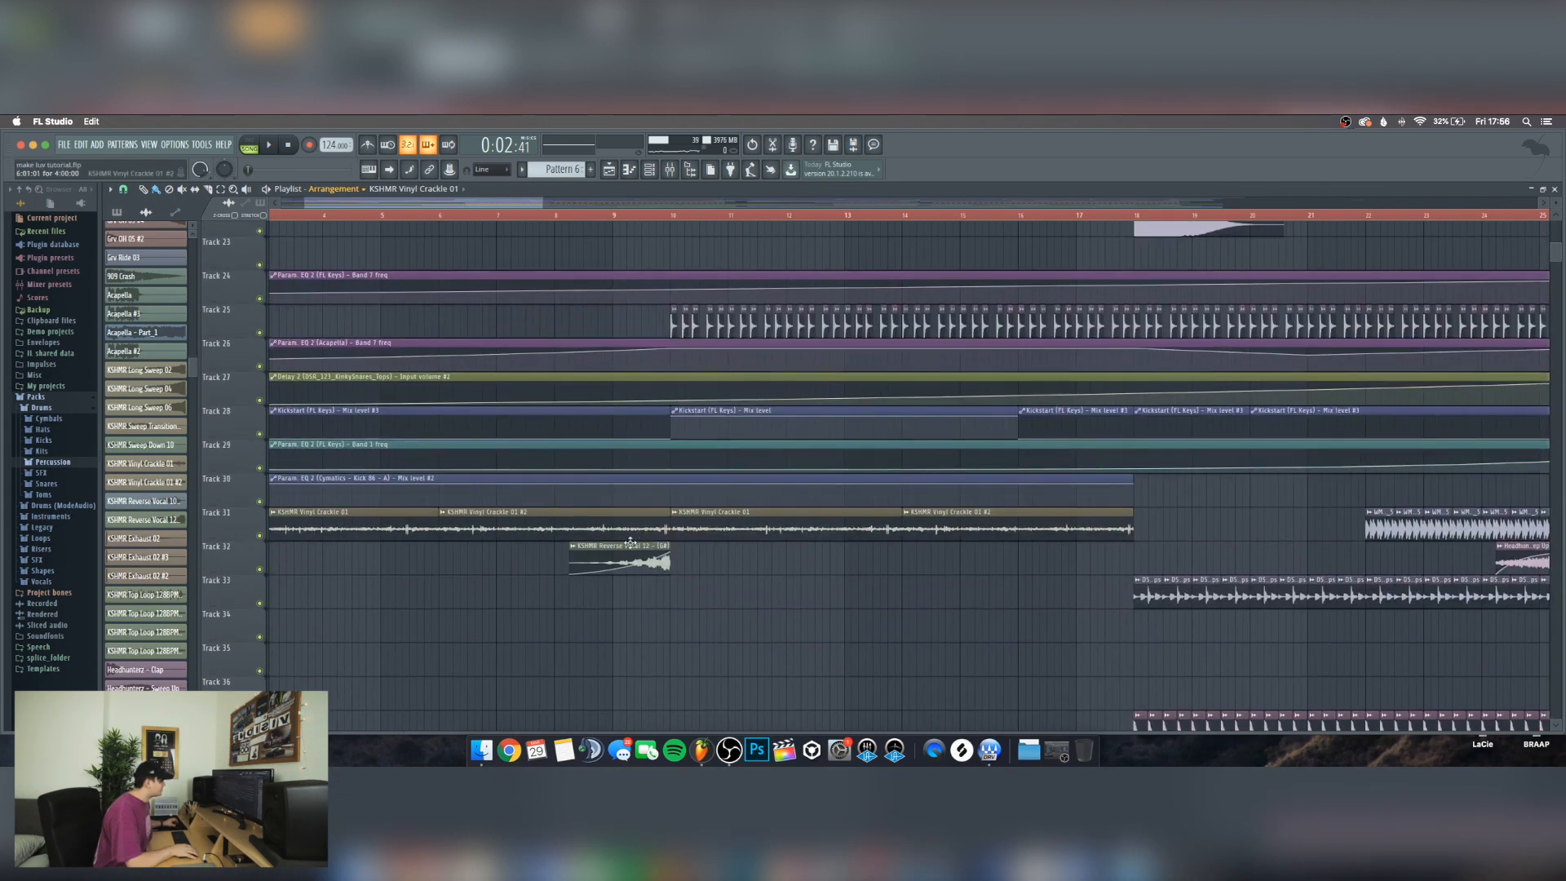
double_click(629, 544)
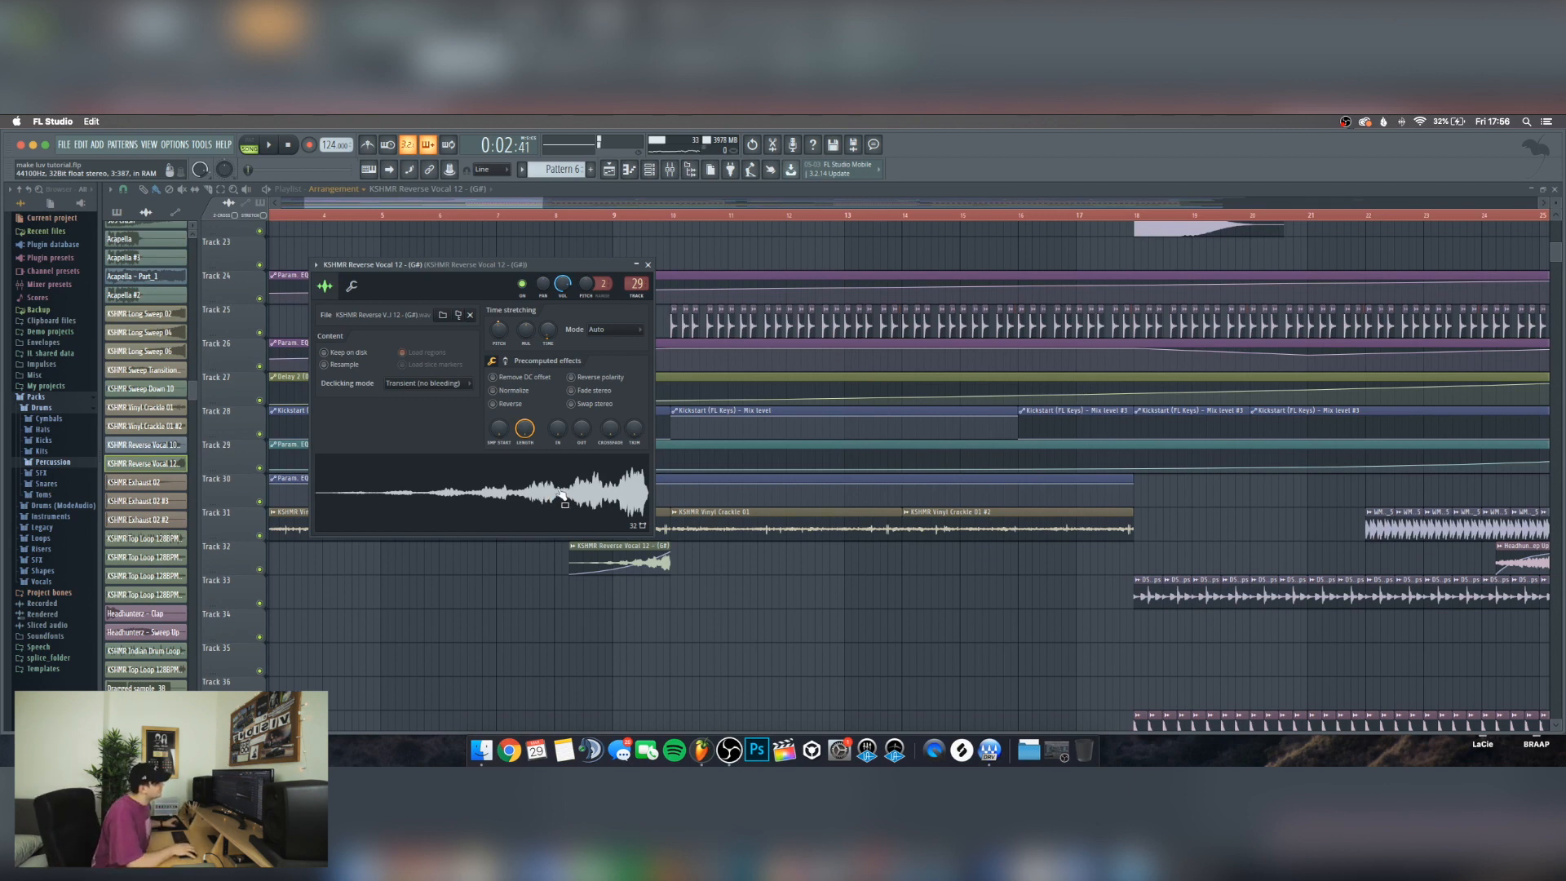
left_click(649, 265)
Inspect the channel settings of the first Cymatics - Kick 86 - A clip on Track 12 and close them
scroll(587, 662, "right", 4)
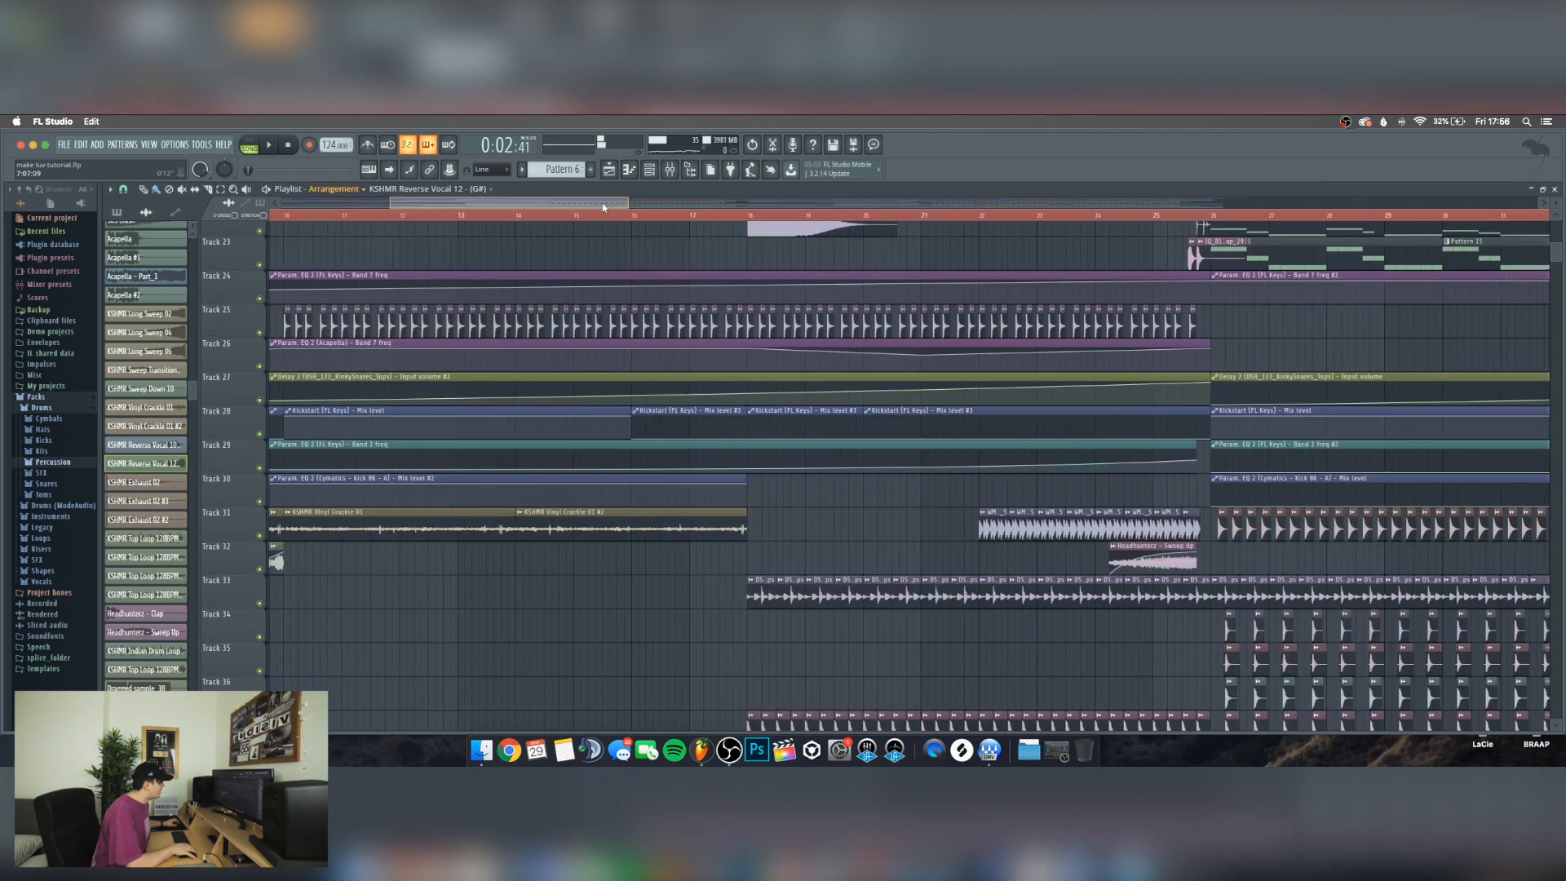
scroll(588, 662, "up", 8)
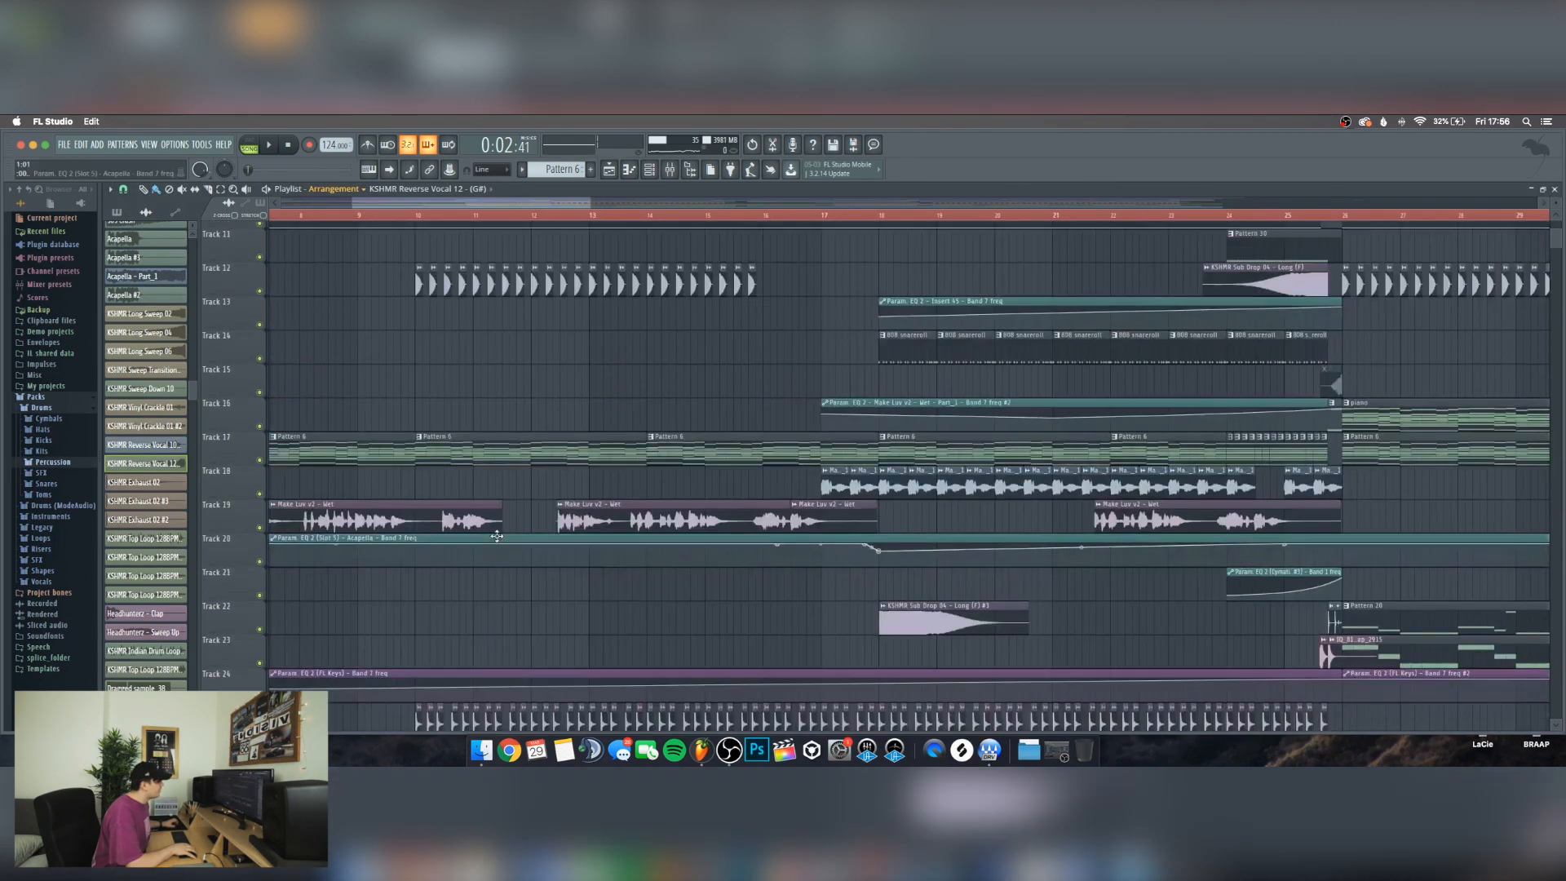
scroll(420, 477, "down", 1)
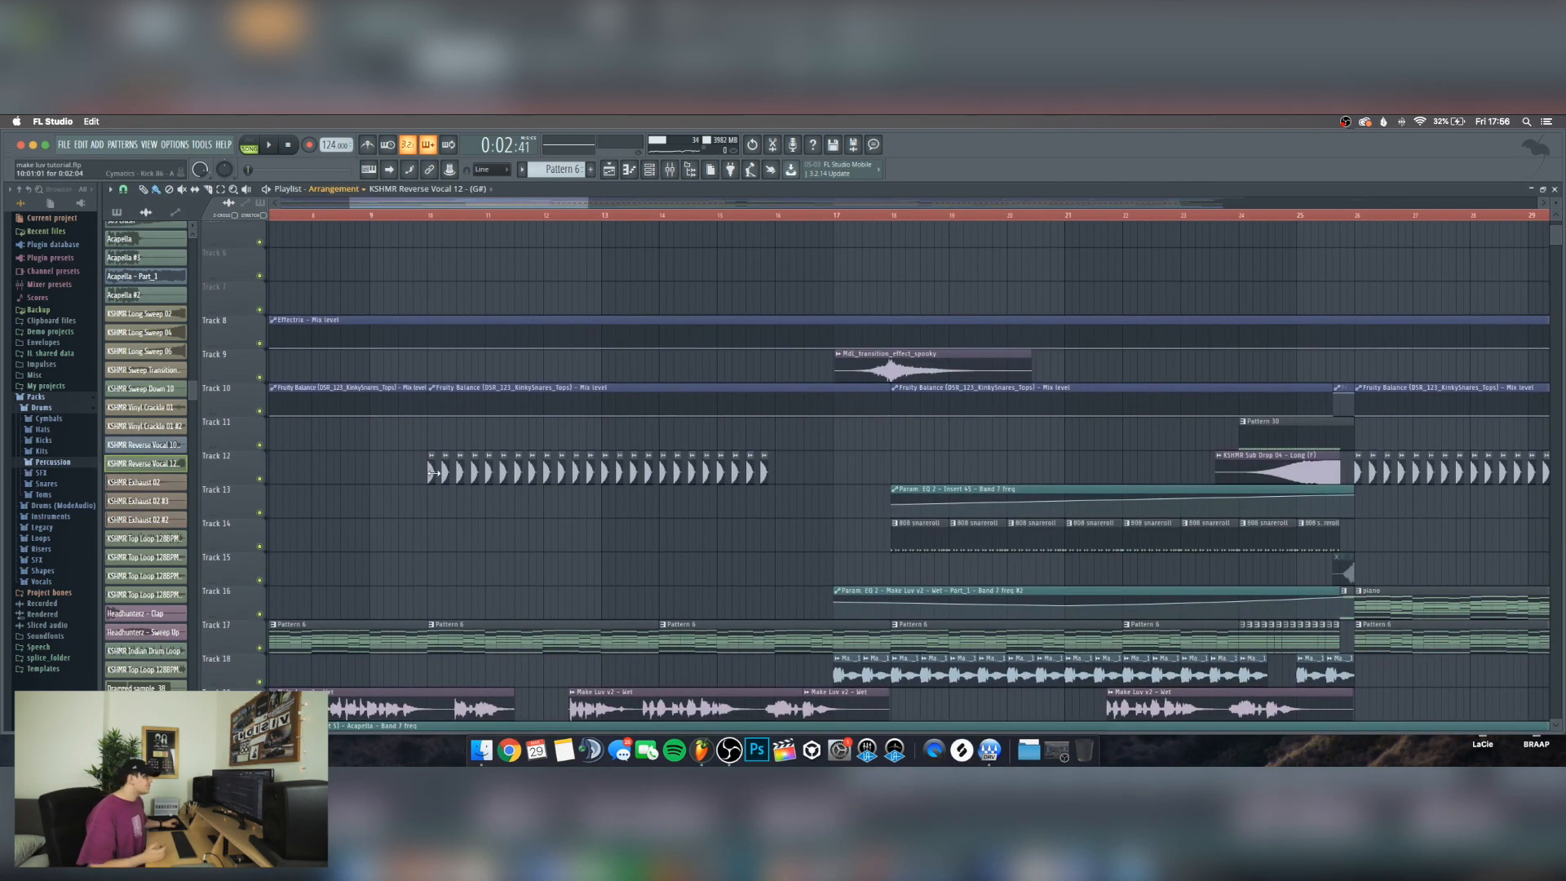
double_click(430, 472)
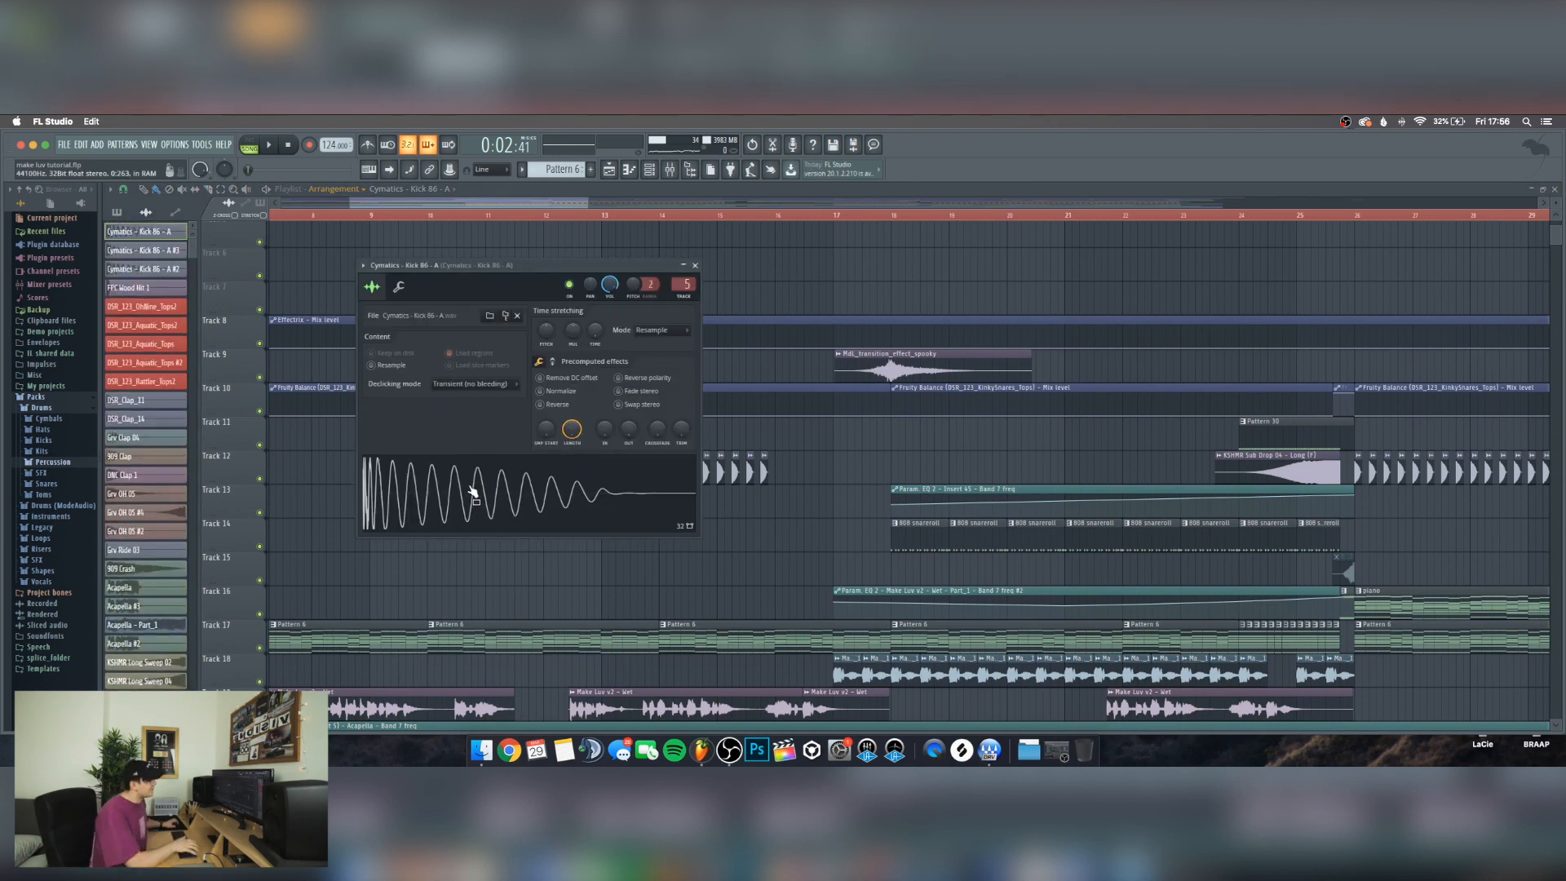
left_click(694, 265)
Inspect the channel settings of the first FPC Wood Hit 1 clip on Track 25 and close them
scroll(566, 266, "down", 7)
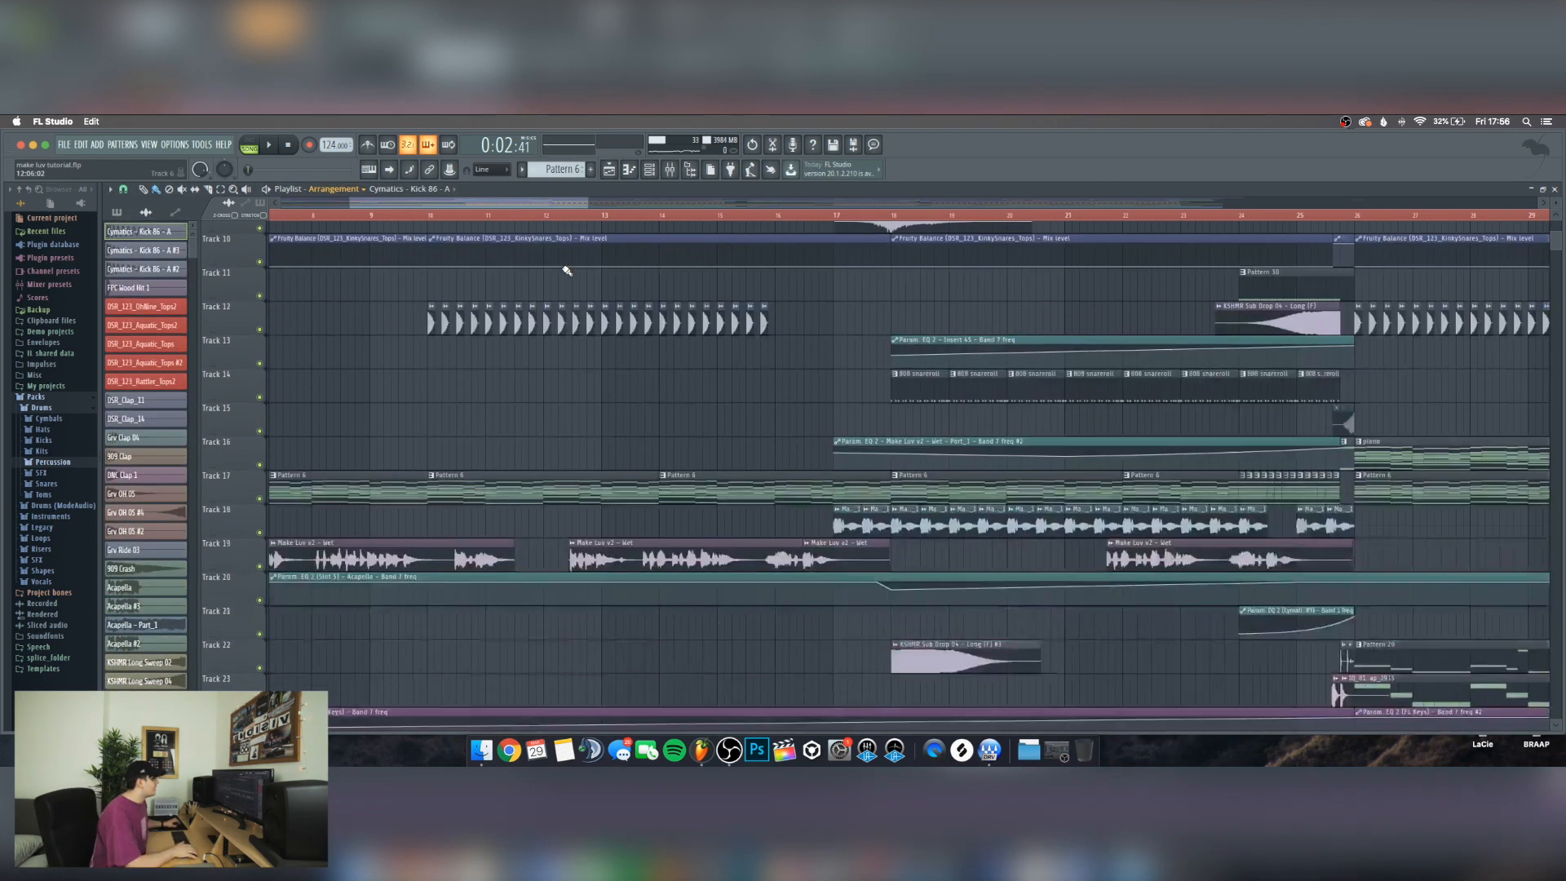
double_click(429, 659)
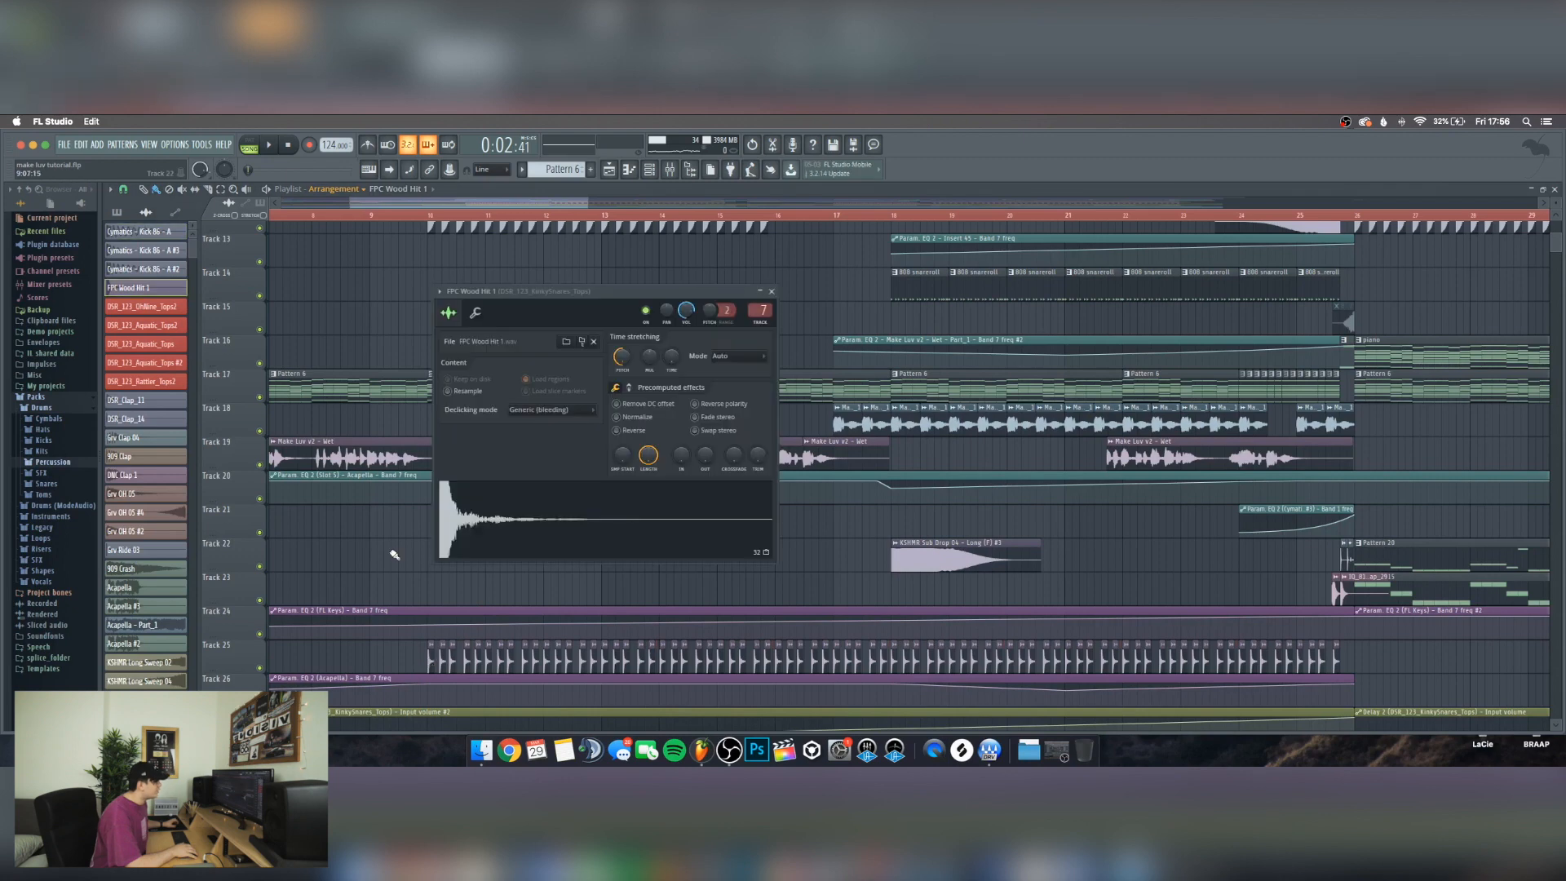
left_click(772, 291)
Locate FPC Wood Hit 1 in the Drums pack's Percussion folder and preview the sample
scroll(495, 275, "down", 1)
scroll(494, 276, "down", 1)
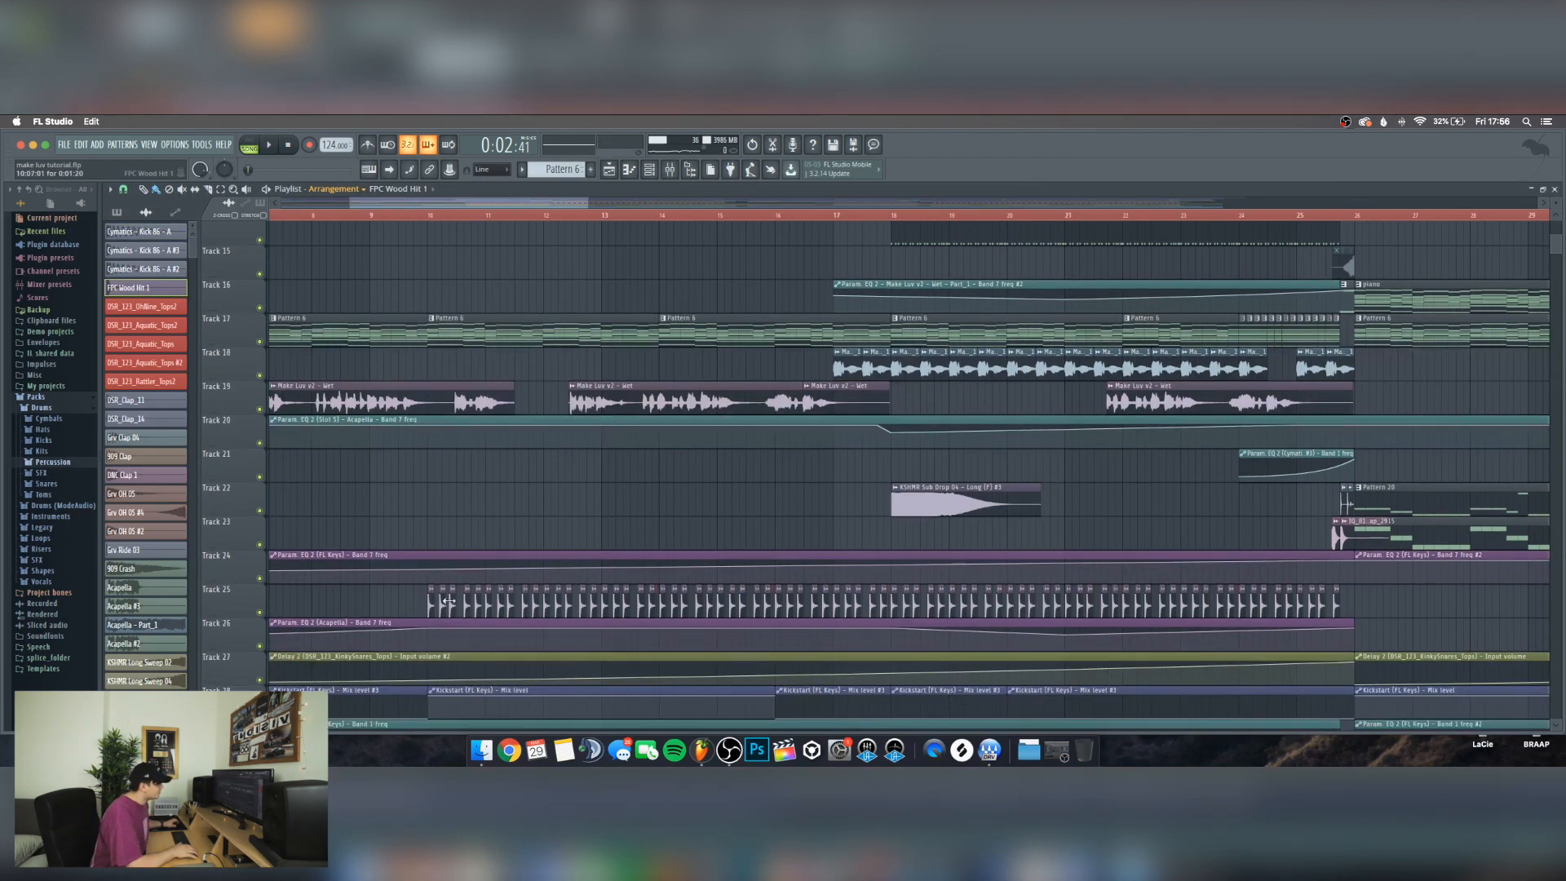
left_click(53, 462)
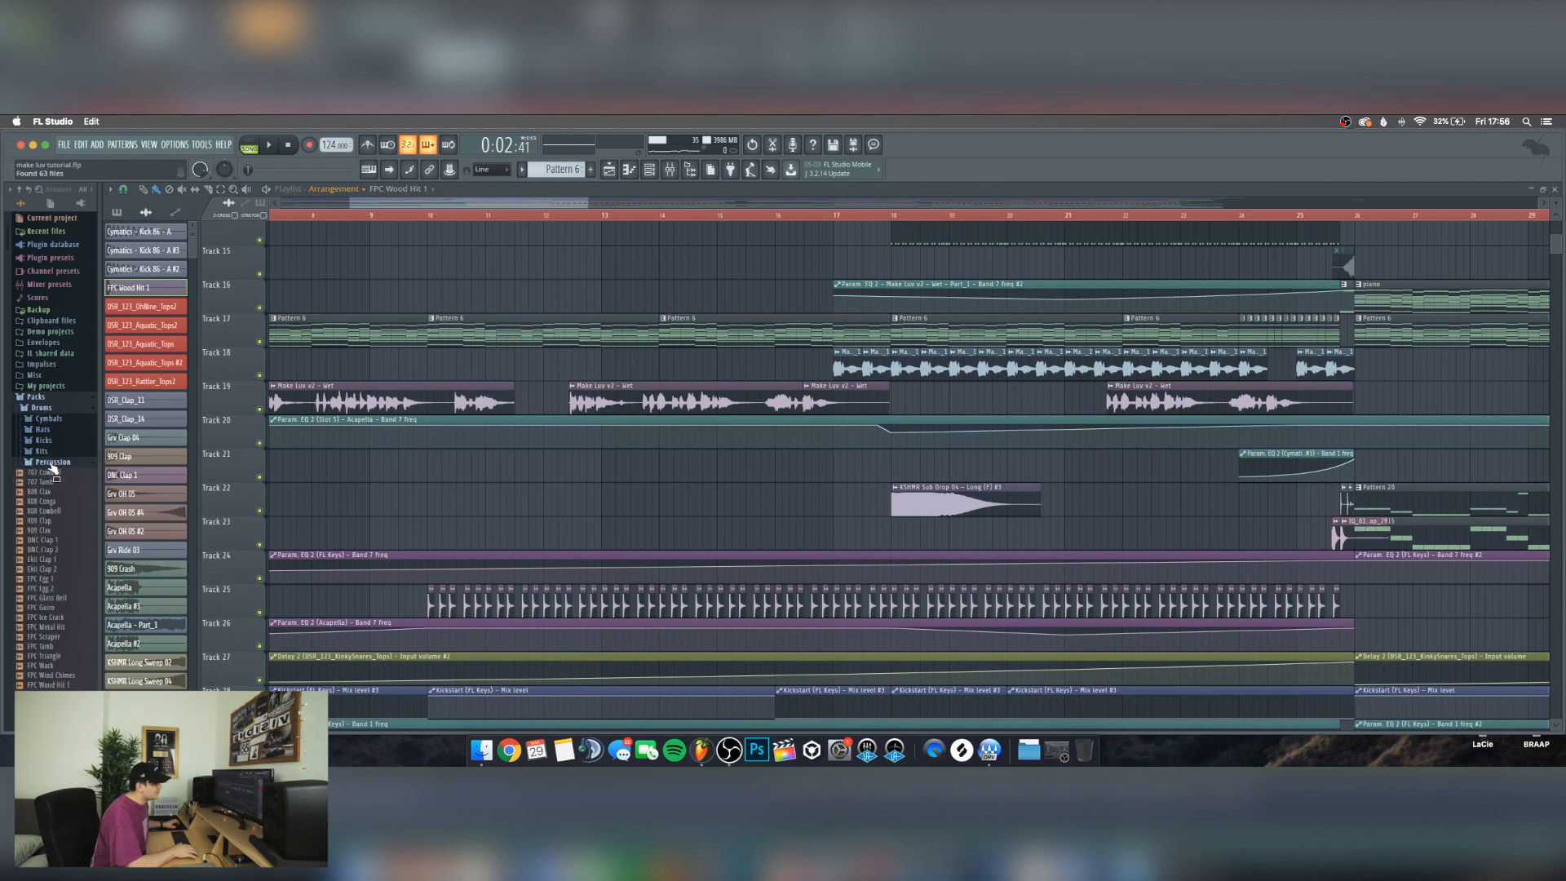
scroll(59, 581, "down", 1)
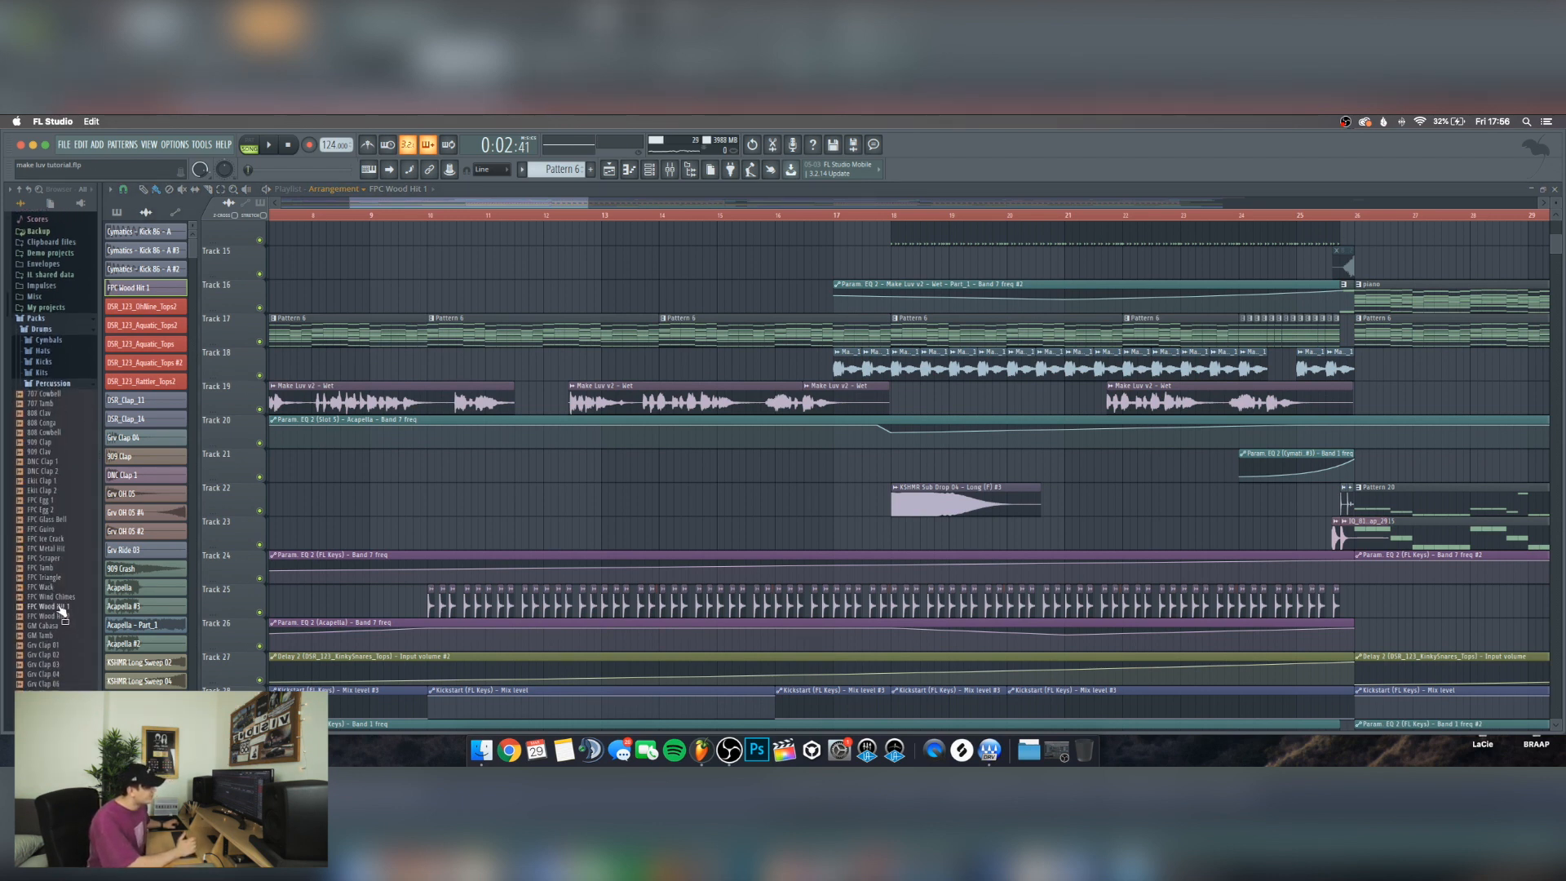
left_click(61, 607)
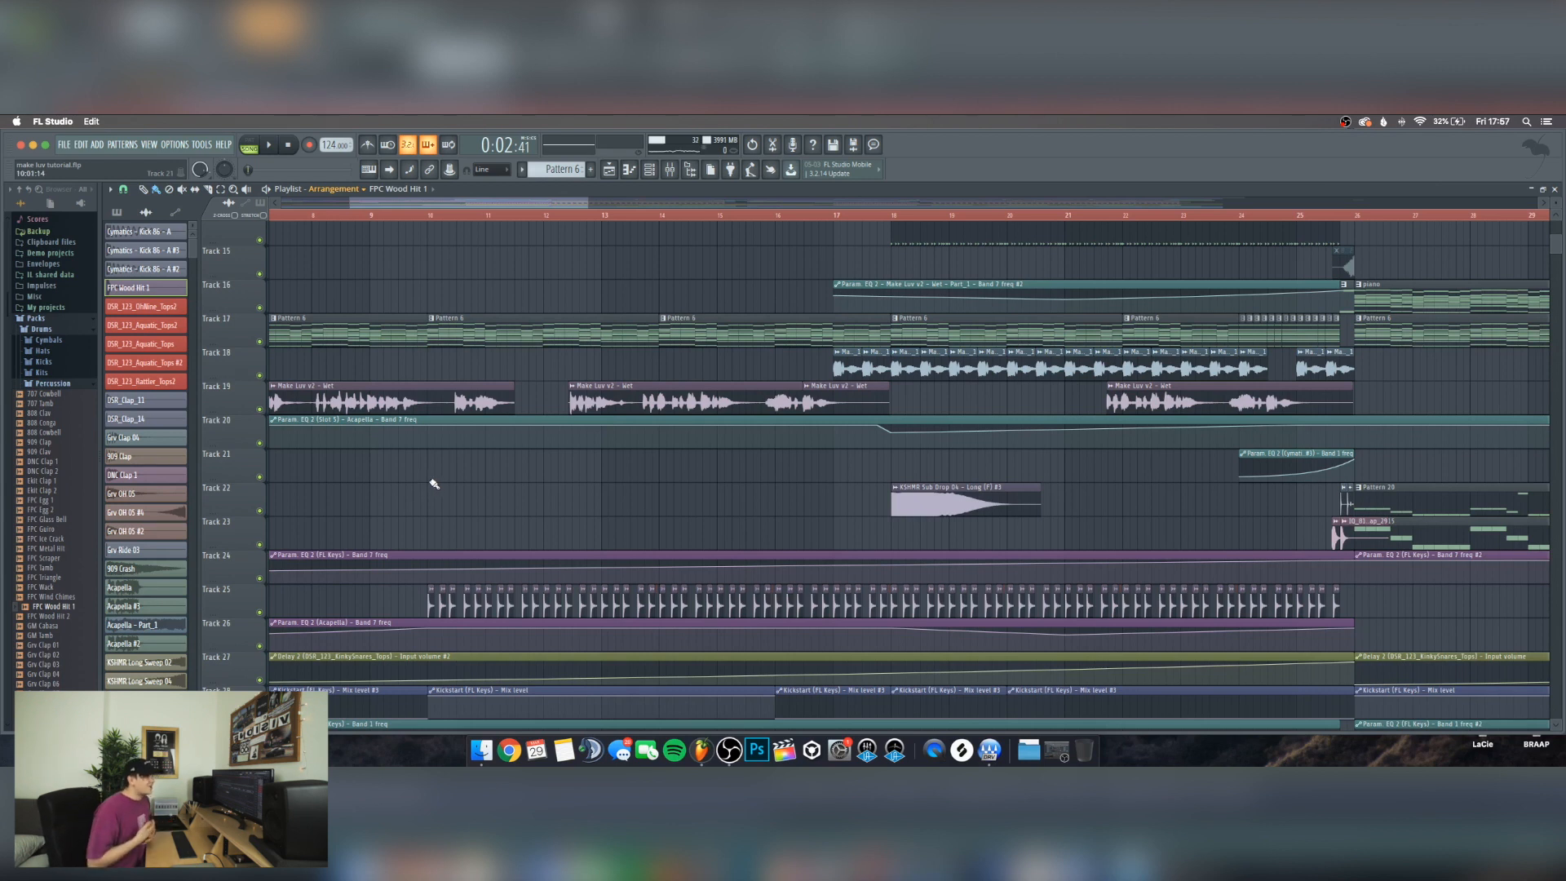
Reopen the FPC Wood Hit 1 channel settings from Track 25 and show its insert in the mixer
double_click(430, 606)
left_click(490, 529)
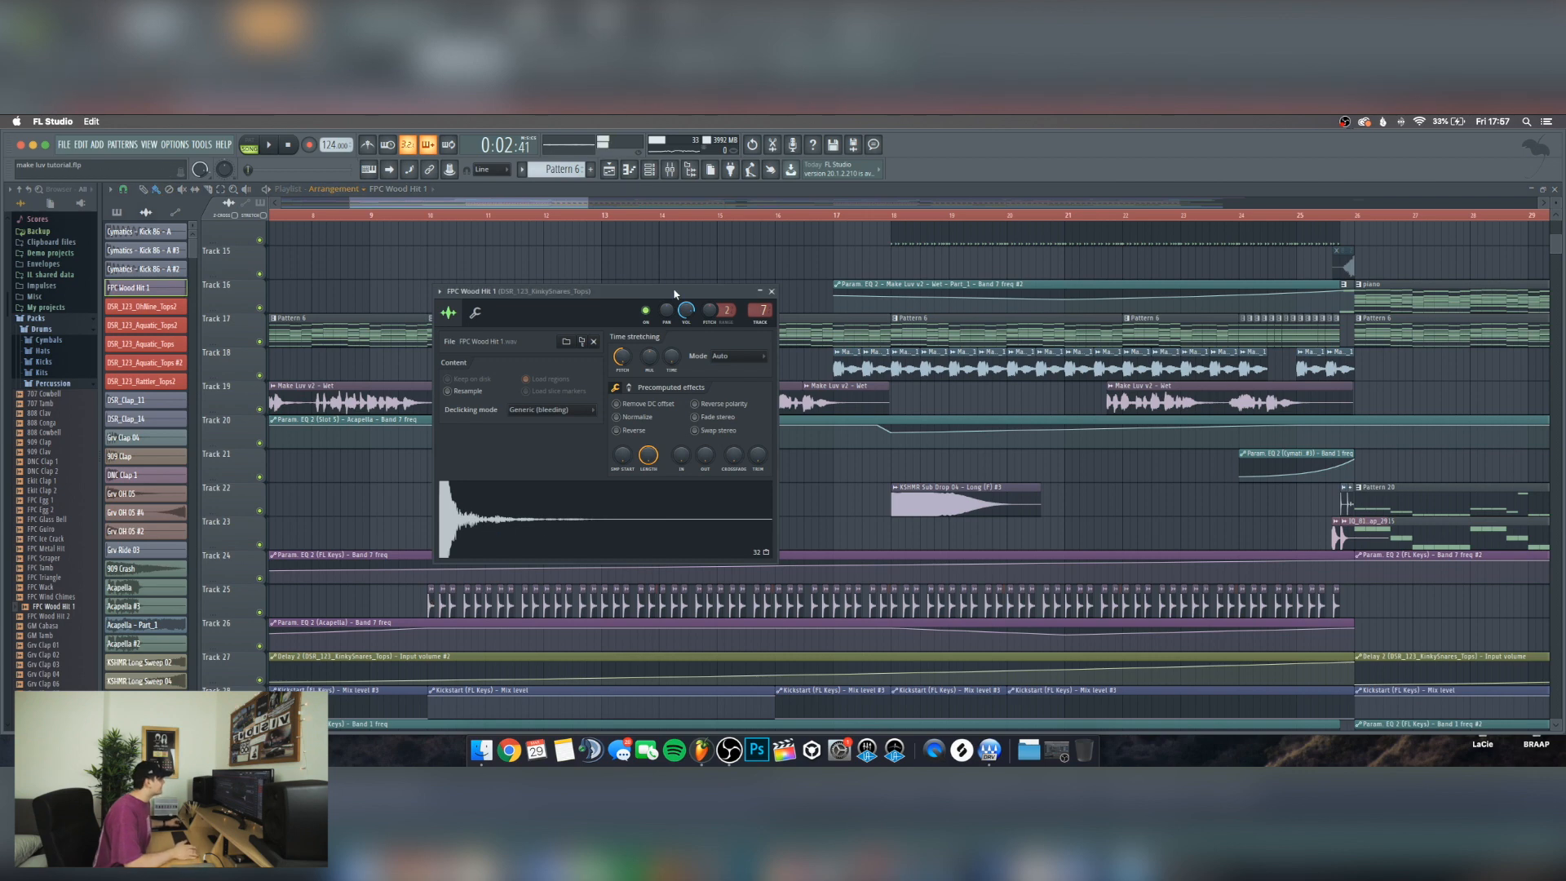
left_click(670, 169)
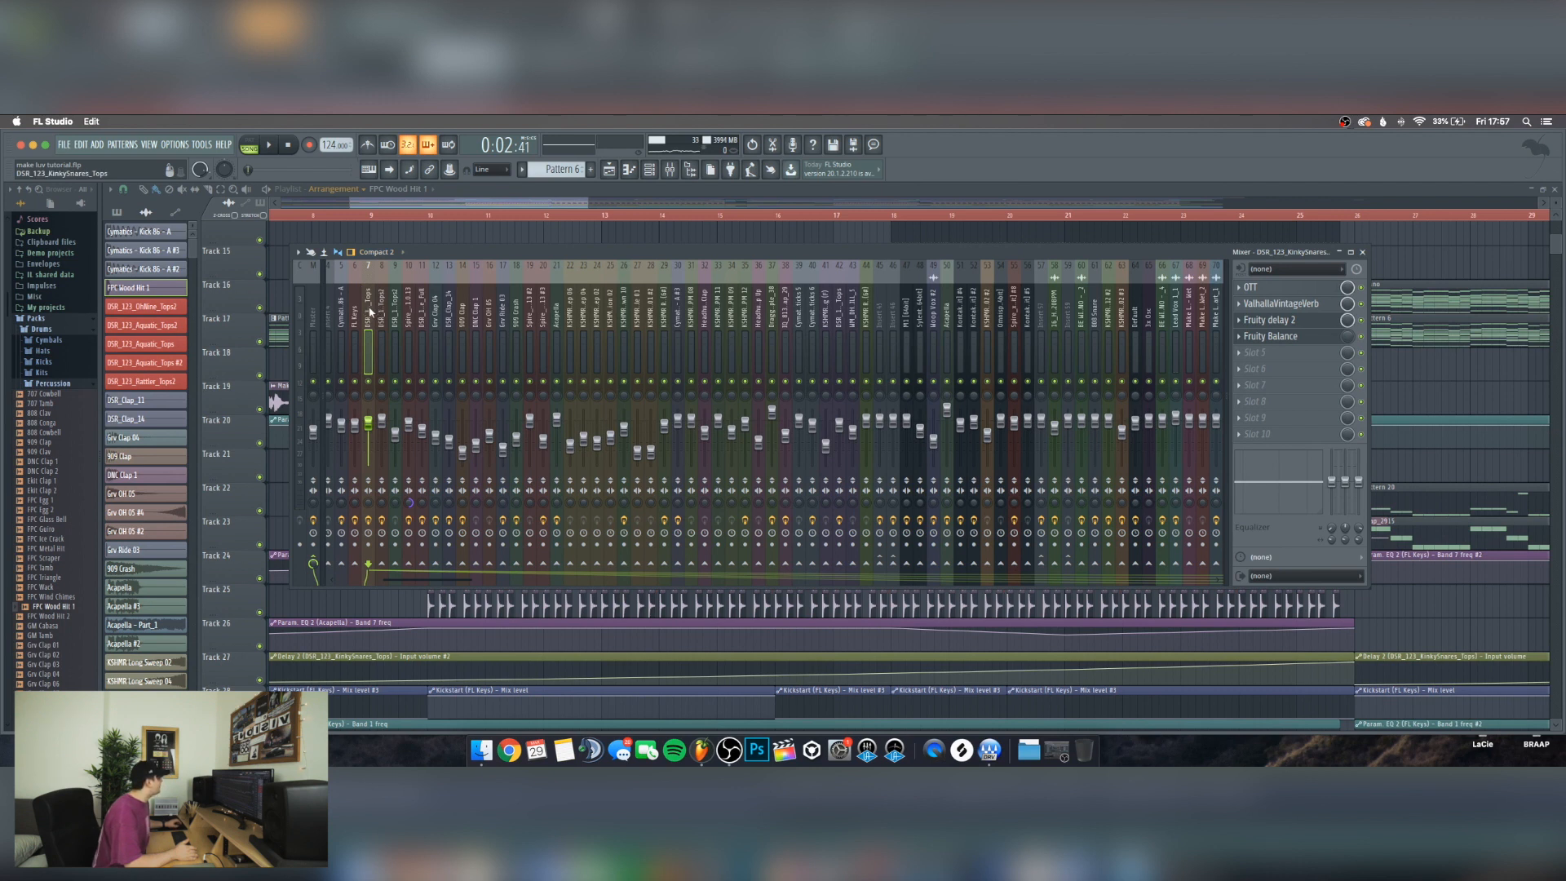
Examine the OTT and ValhallaVintageVerb settings on the DSR_123_KinkySnares_Tops insert, closing each plugin
left_click(1252, 287)
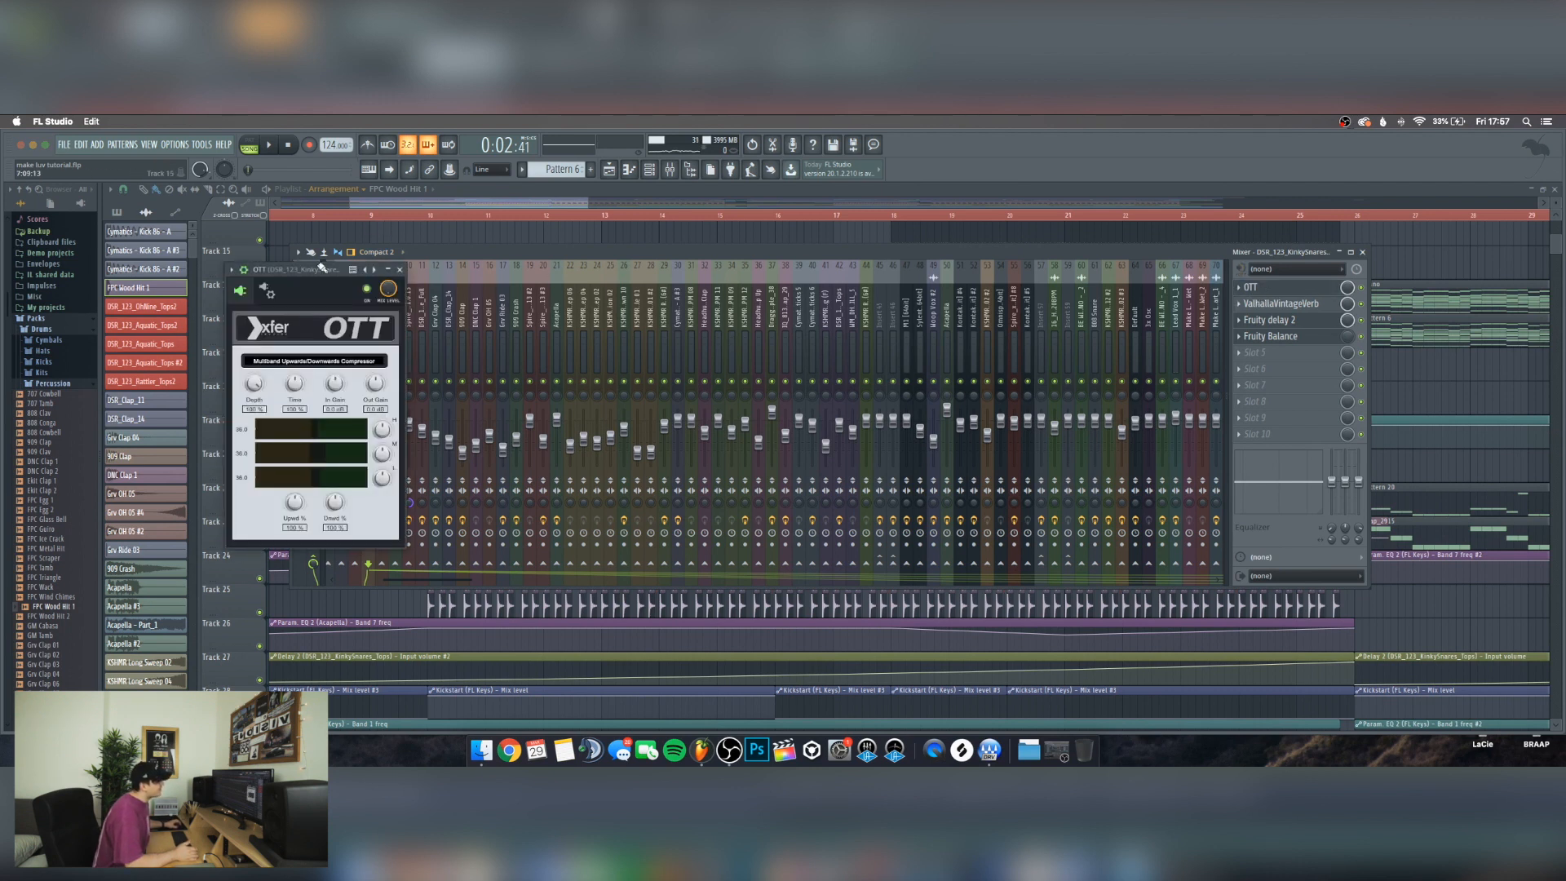
left_click_drag(322, 268, 372, 247)
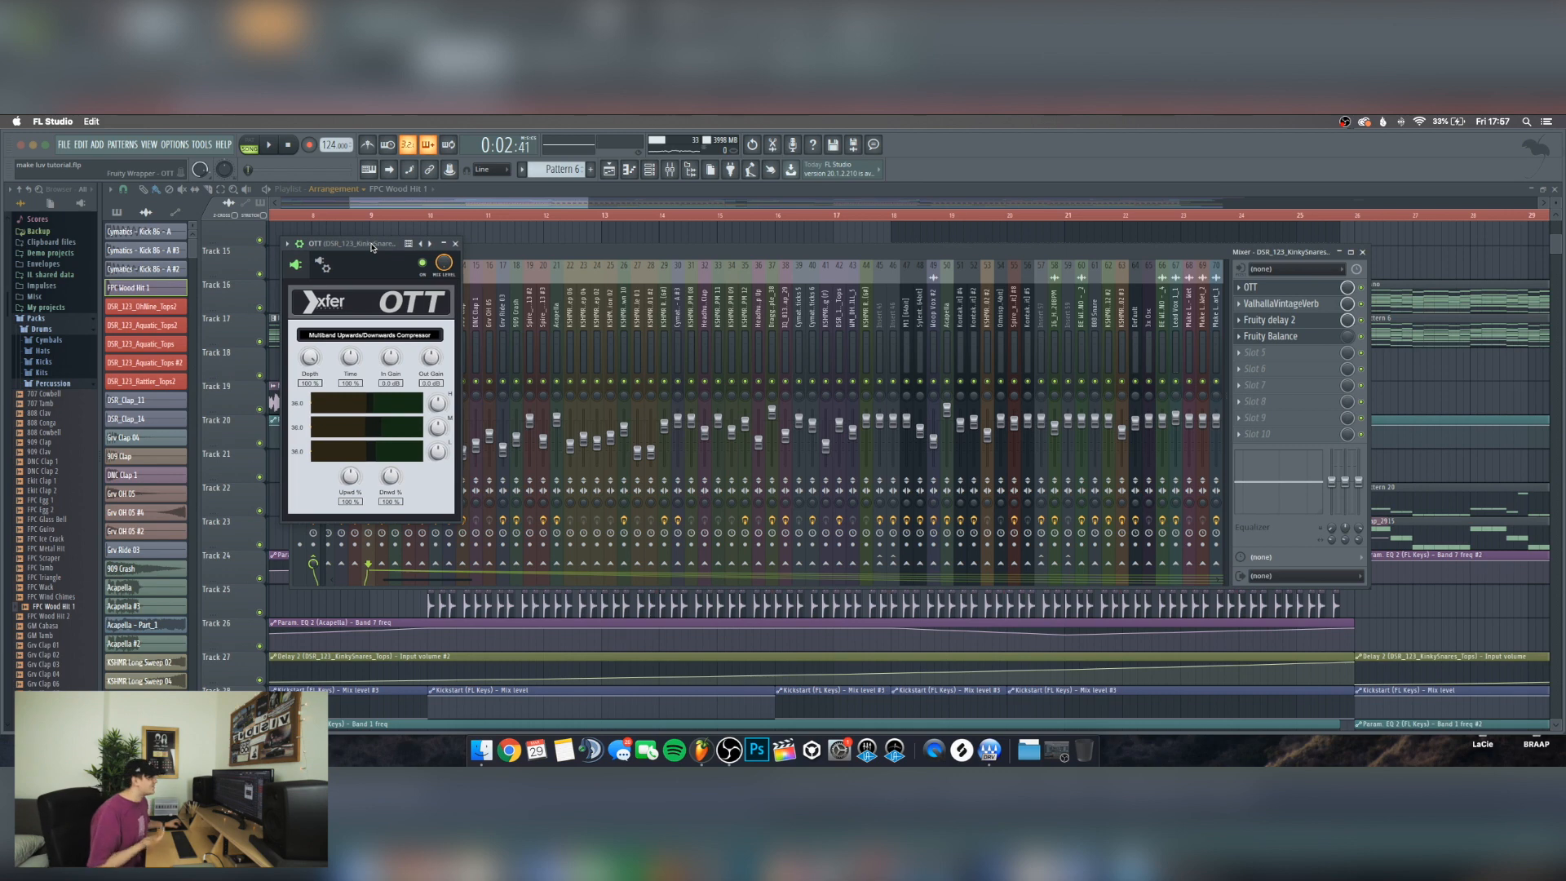
left_click(455, 243)
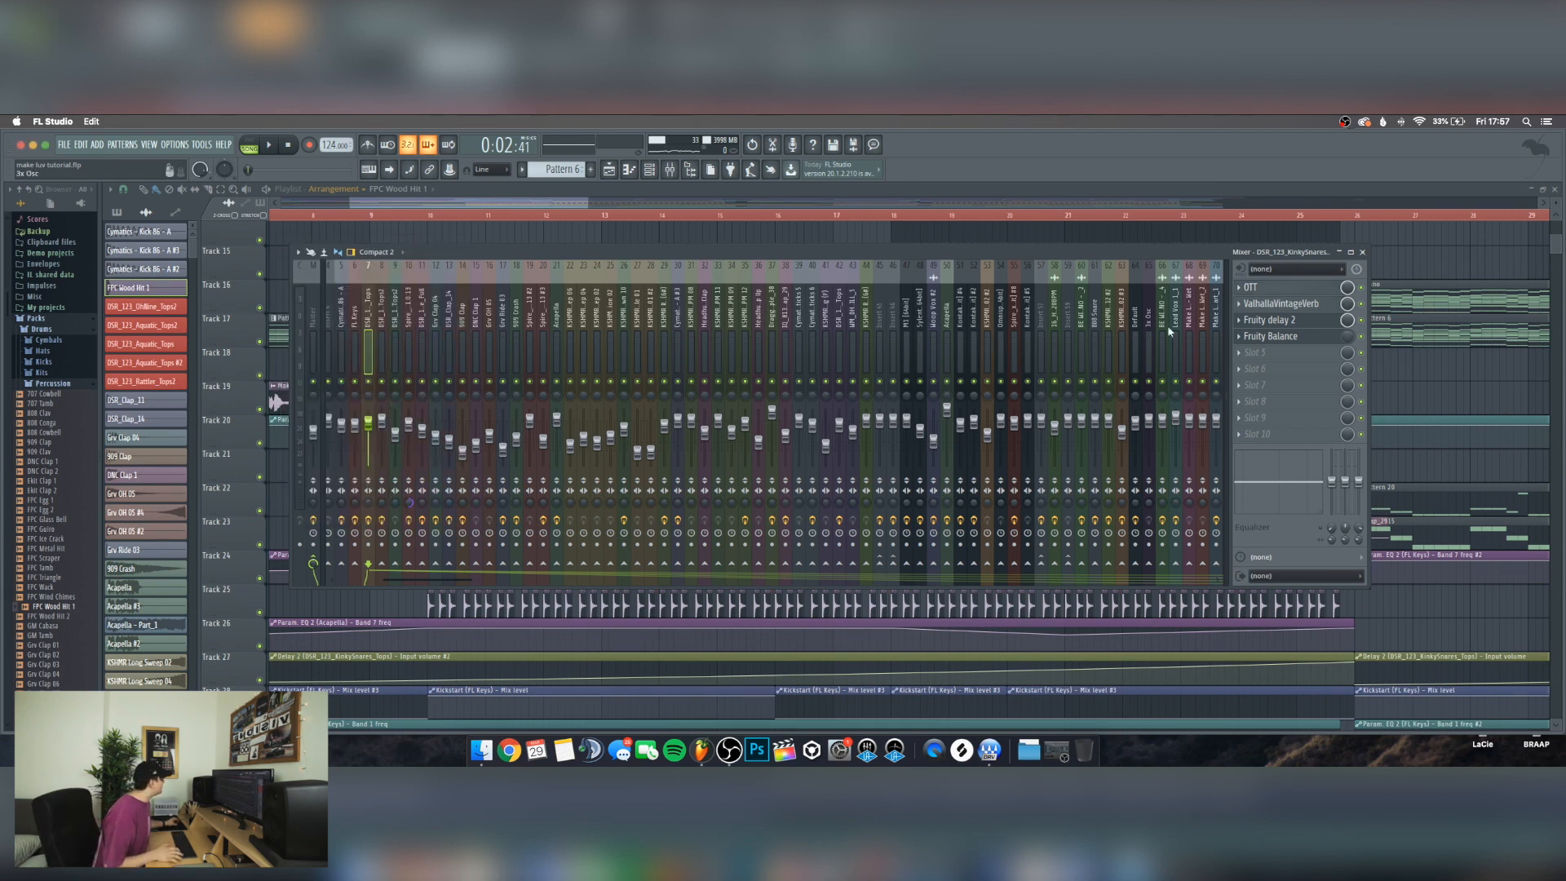
left_click(1280, 303)
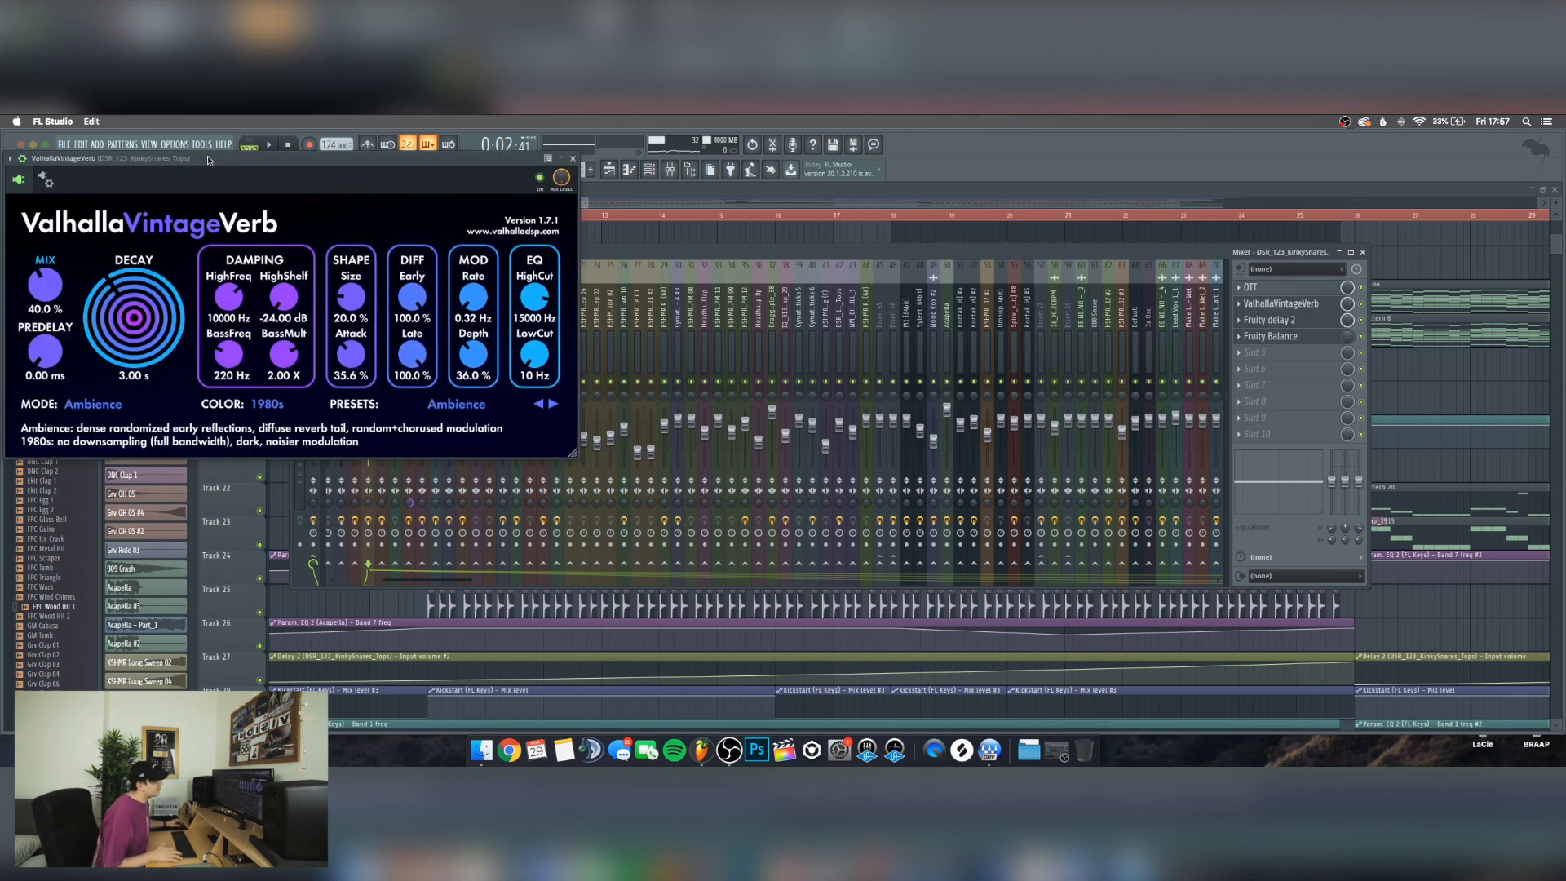
left_click_drag(163, 179, 403, 220)
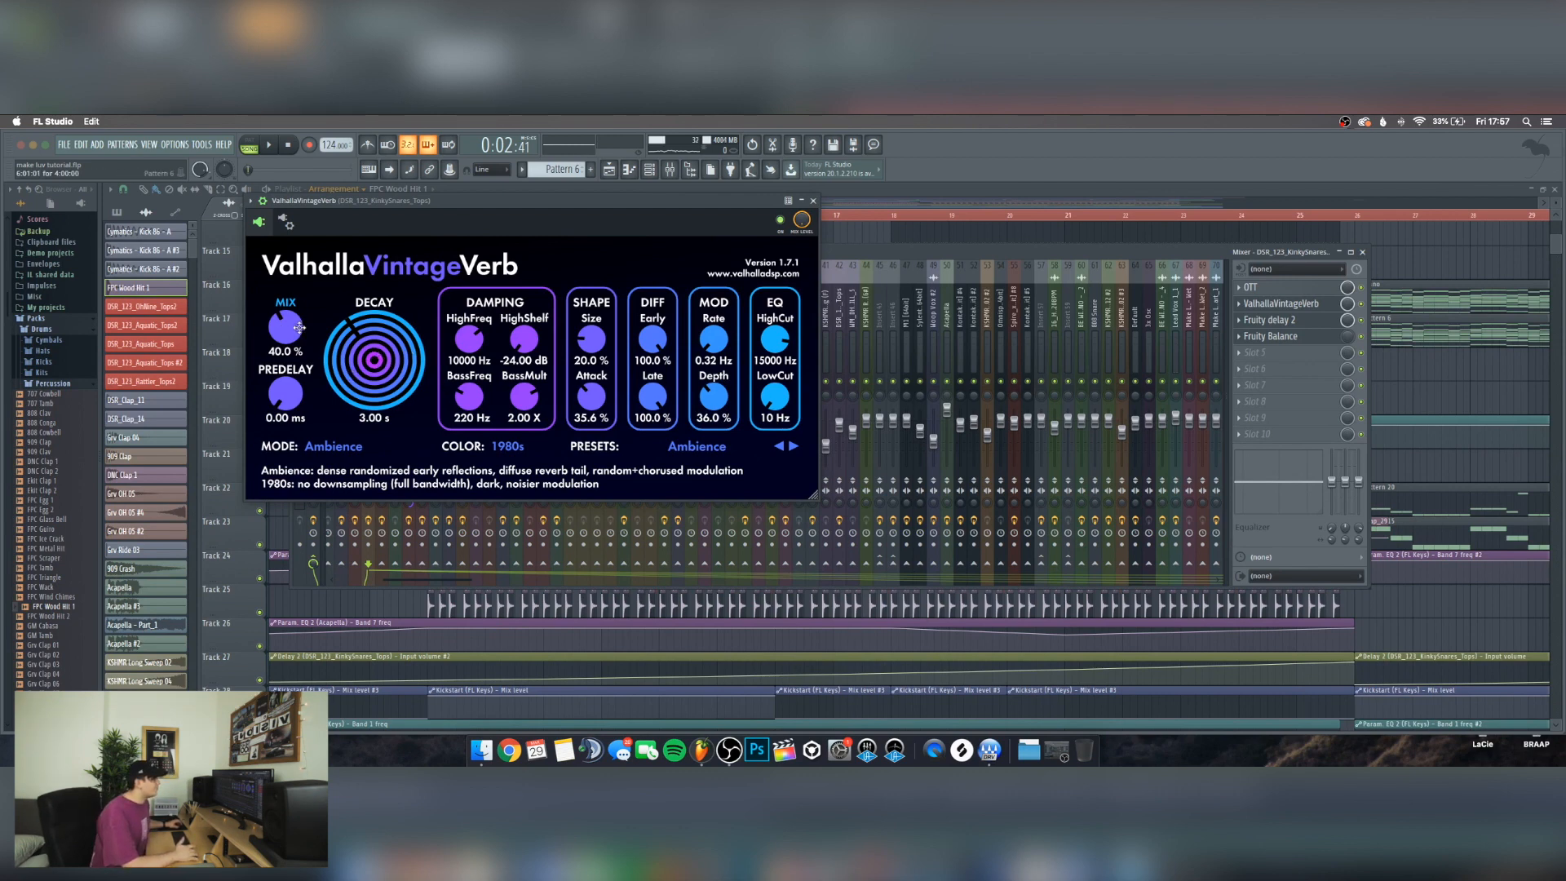
left_click(812, 201)
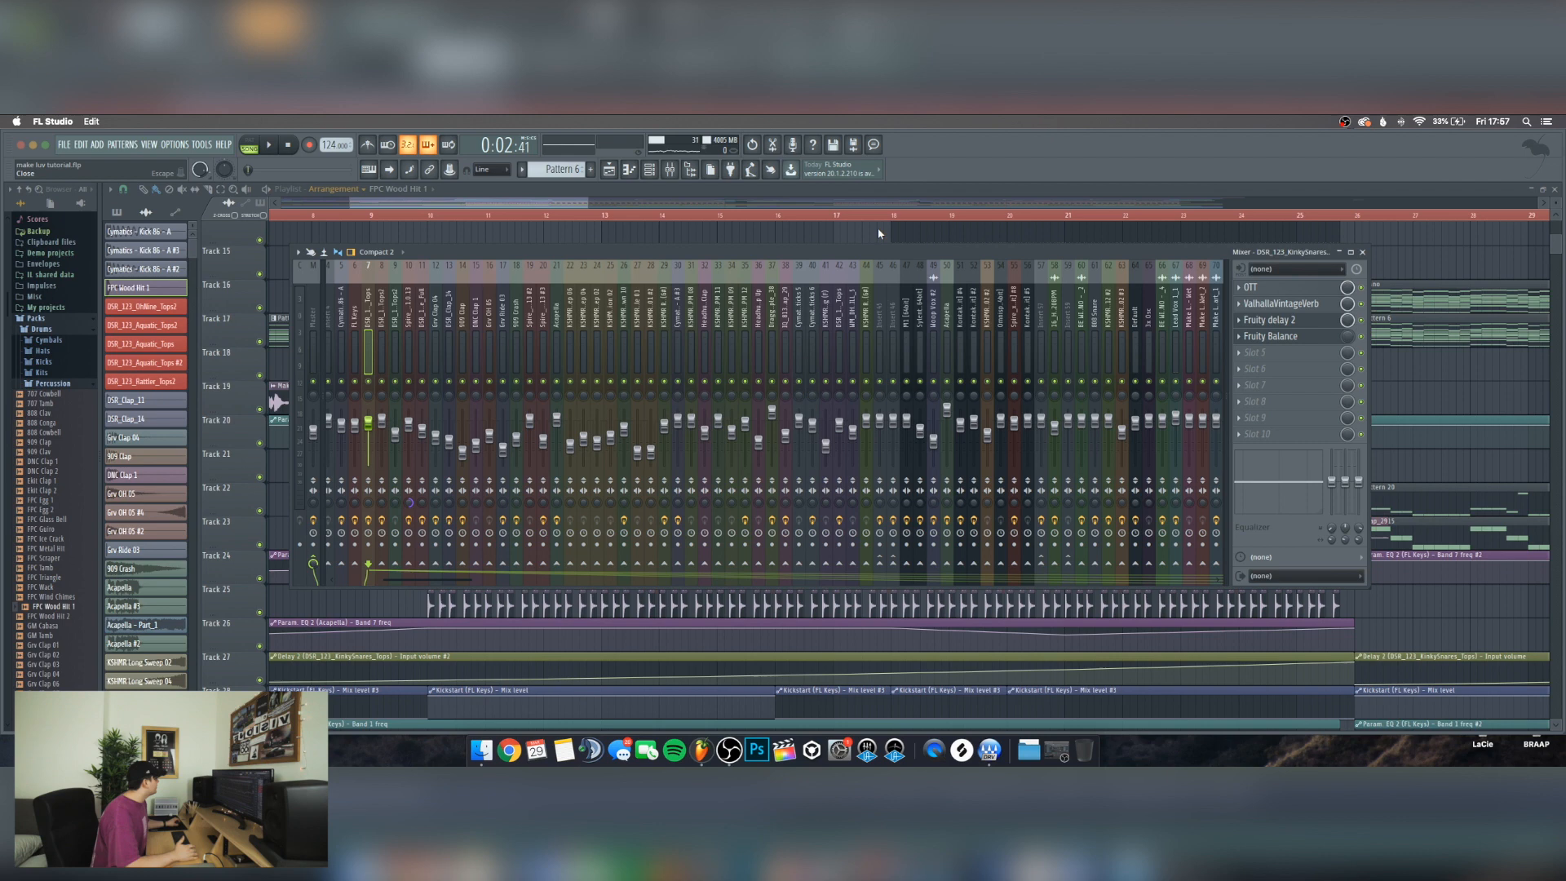
Examine the Fruity delay 2 settings on the KinkySnares insert and return to the playlist
left_click(1283, 320)
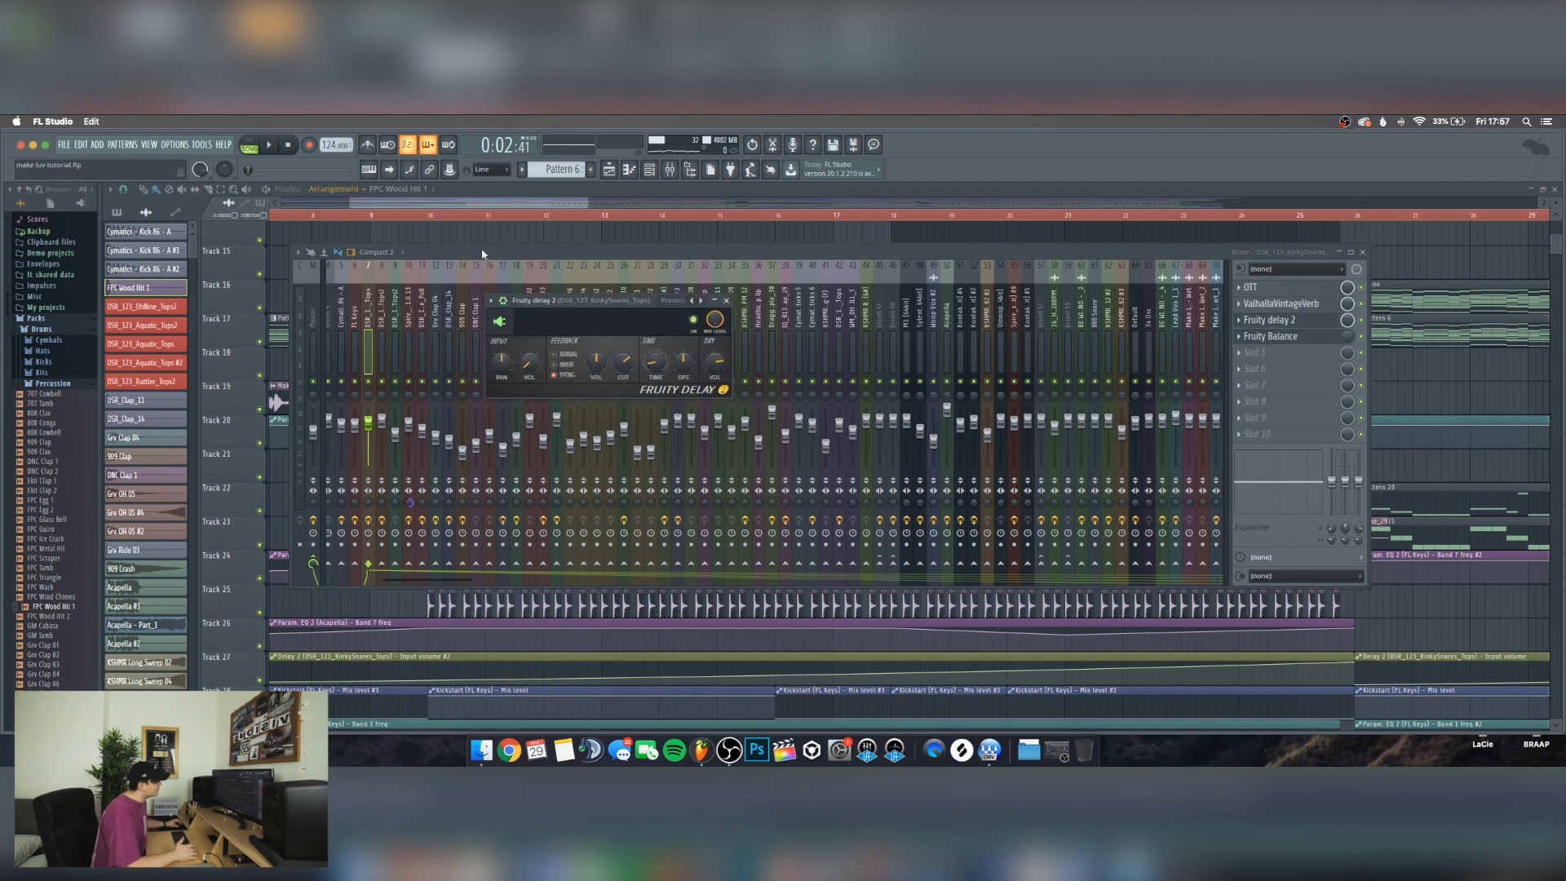
left_click_drag(553, 298, 428, 249)
left_click(467, 209)
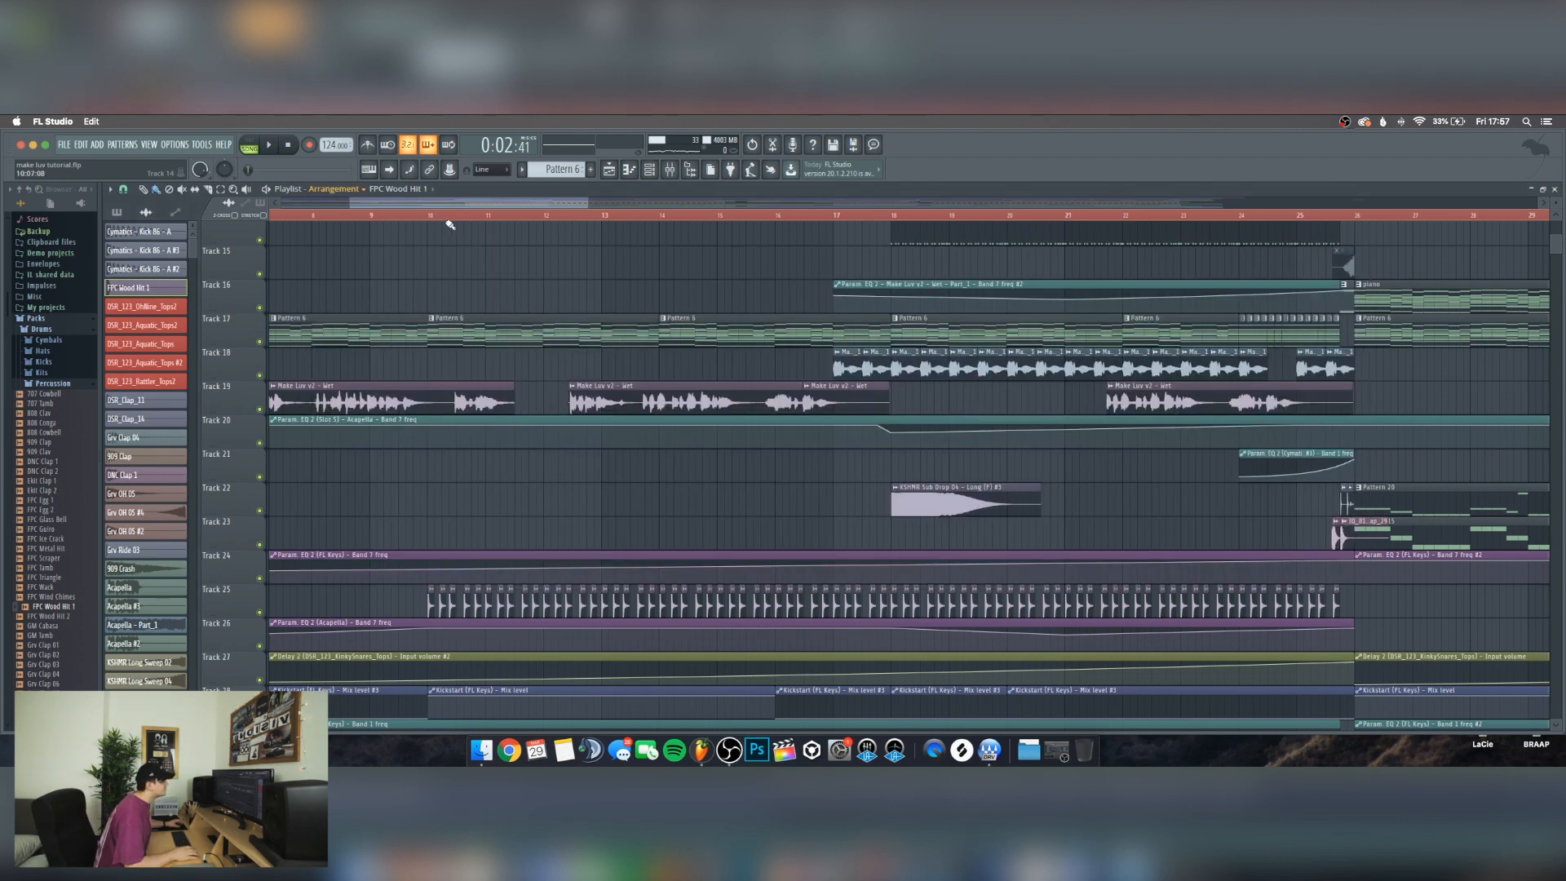
Play the arrangement from bar 10, where the wood hits begin, with the mixer open
left_click(427, 219)
left_click(669, 170)
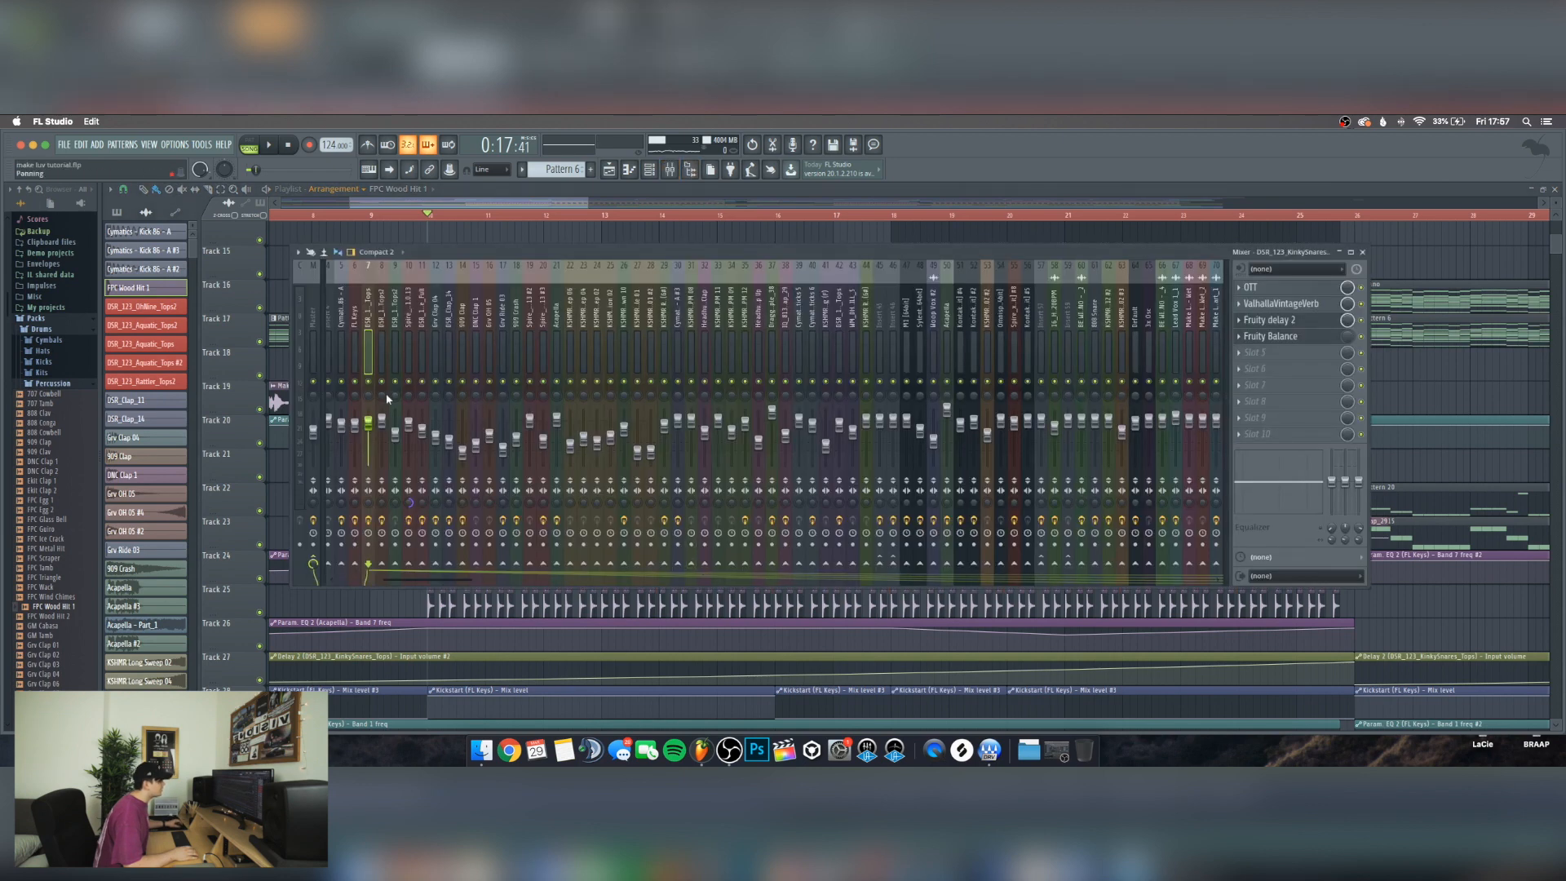
key("space")
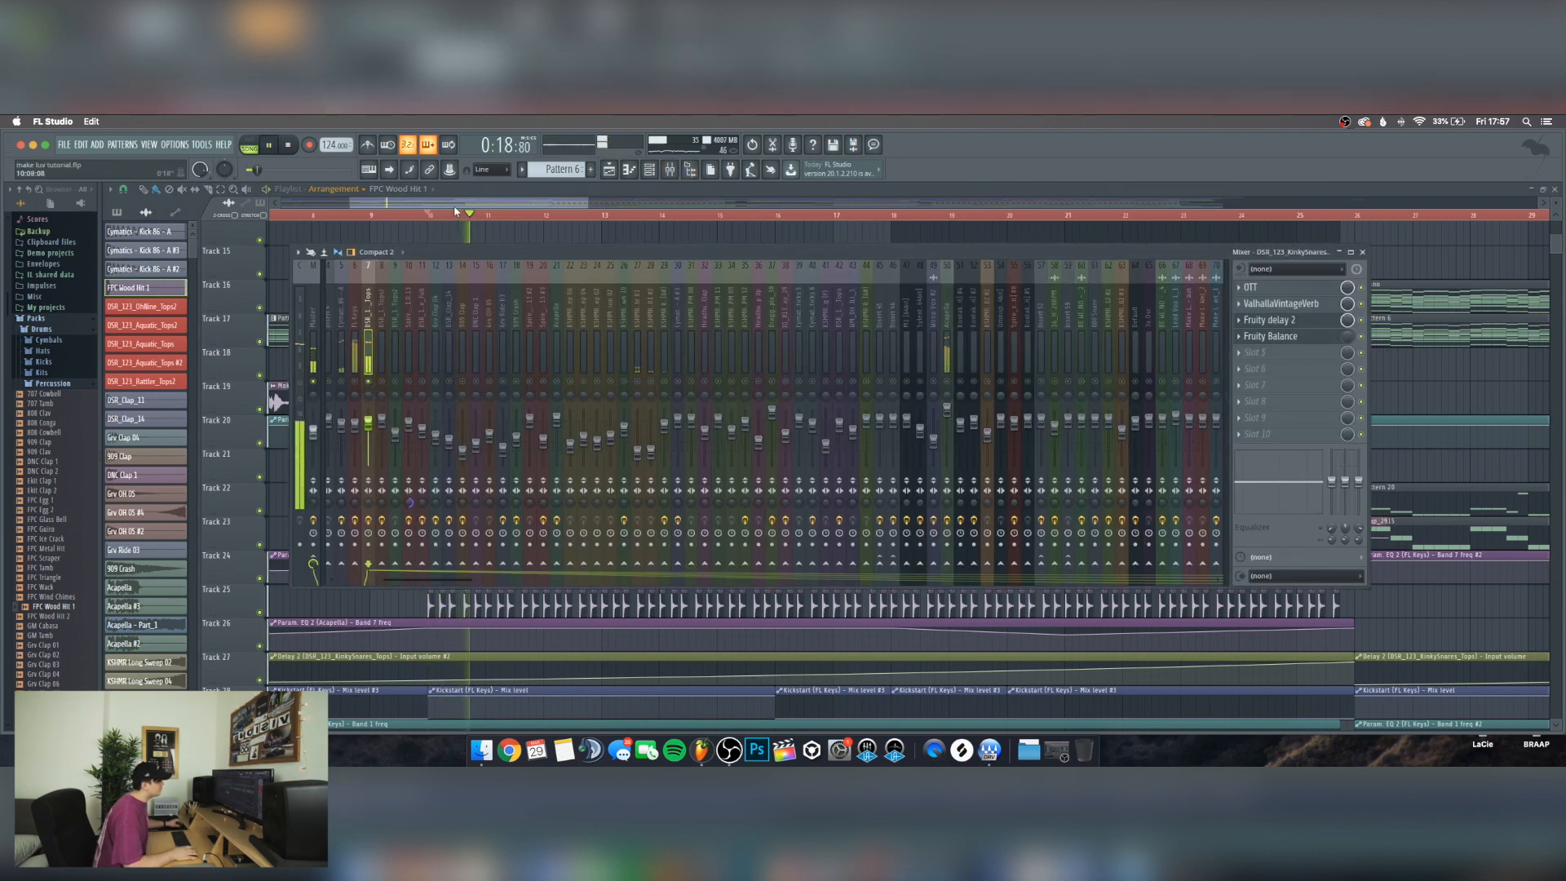
Stop playback and play the arrangement from bar 18
left_click_drag(471, 203, 523, 205)
key("space")
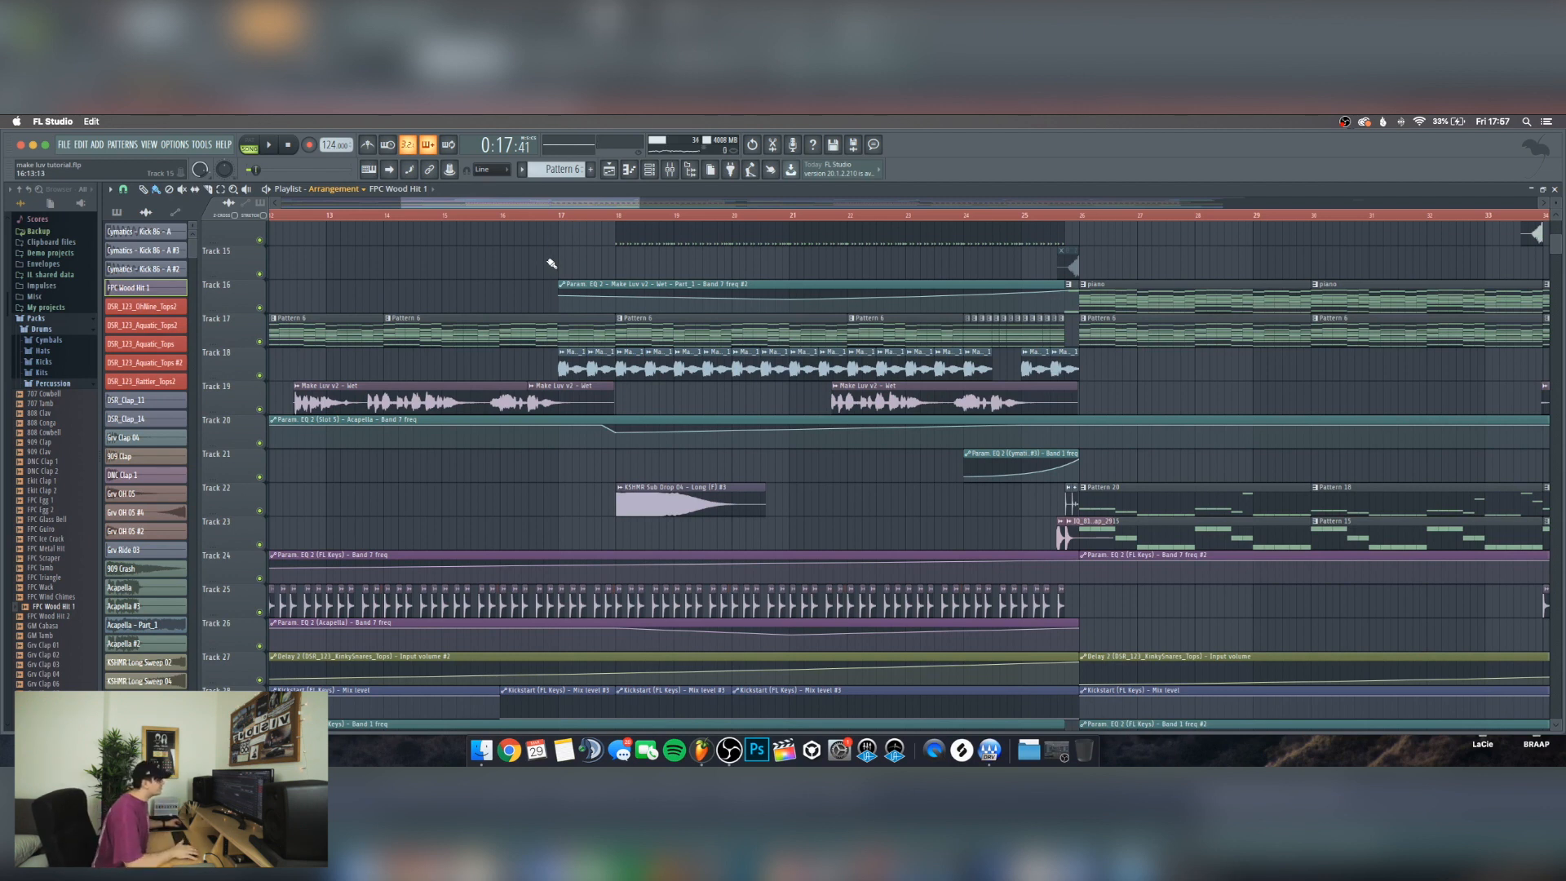
scroll(551, 263, "right", 2)
left_click(579, 216)
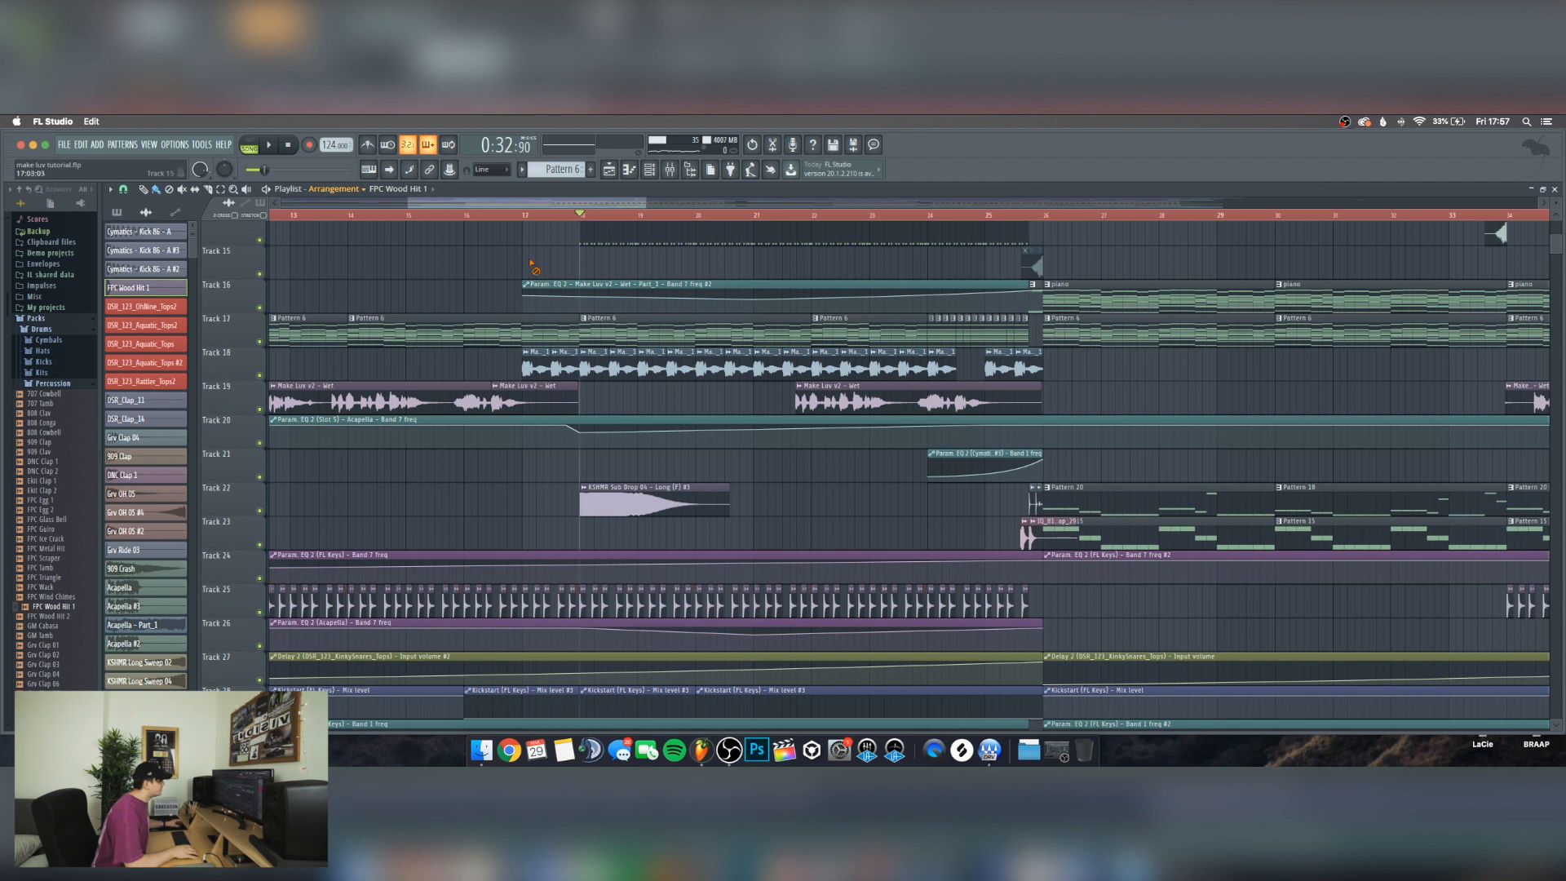
key("space")
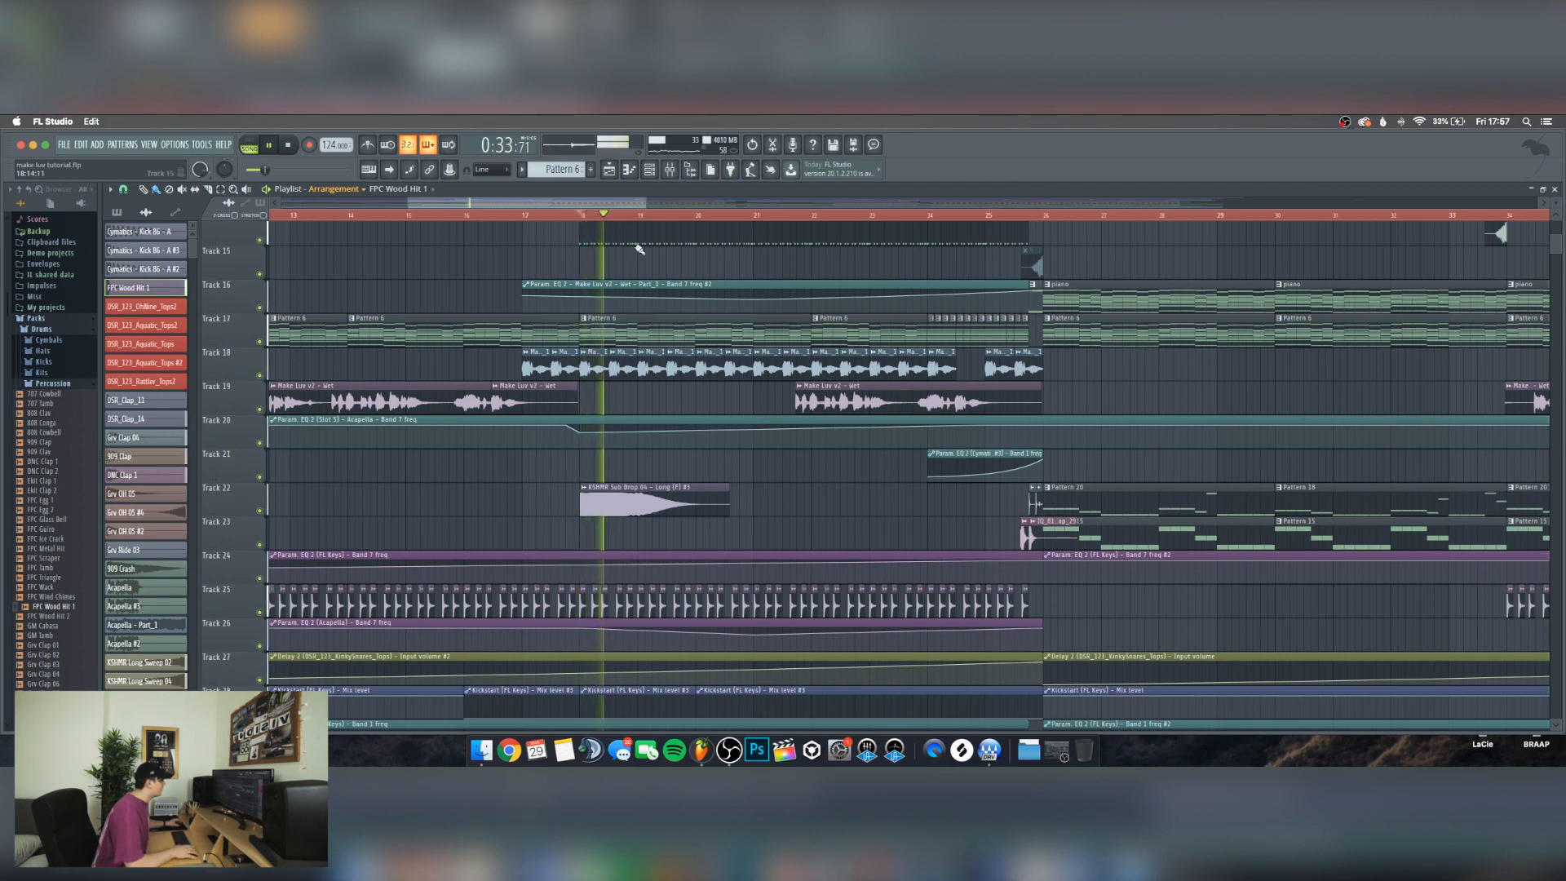
Skip playback ahead through bar 24 to bar 25 and stop it there
left_click(818, 215)
left_click(921, 215)
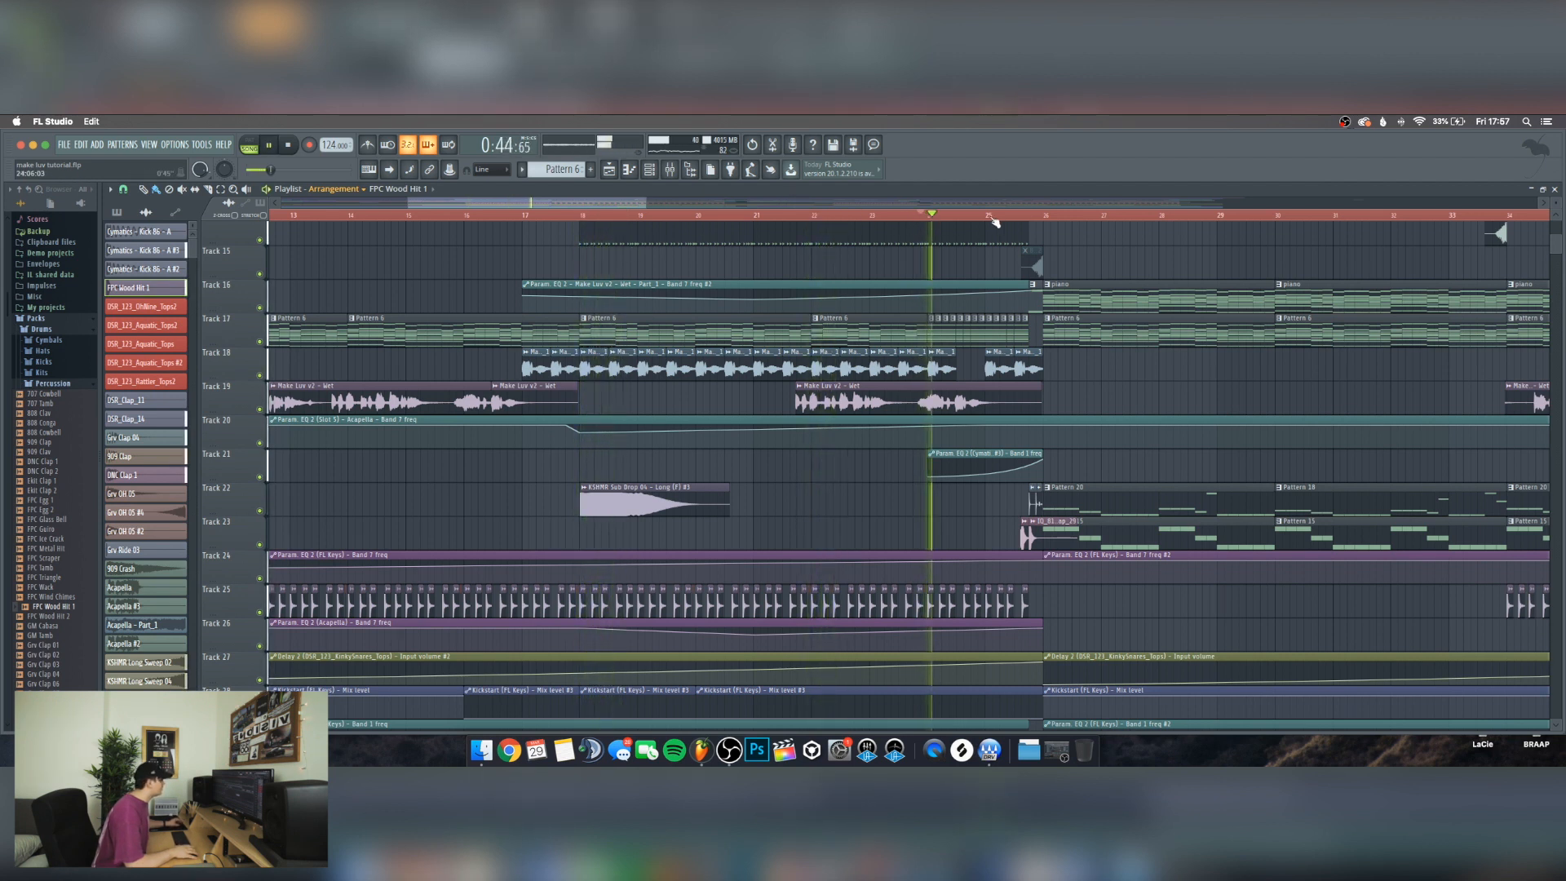
left_click(988, 215)
key("space")
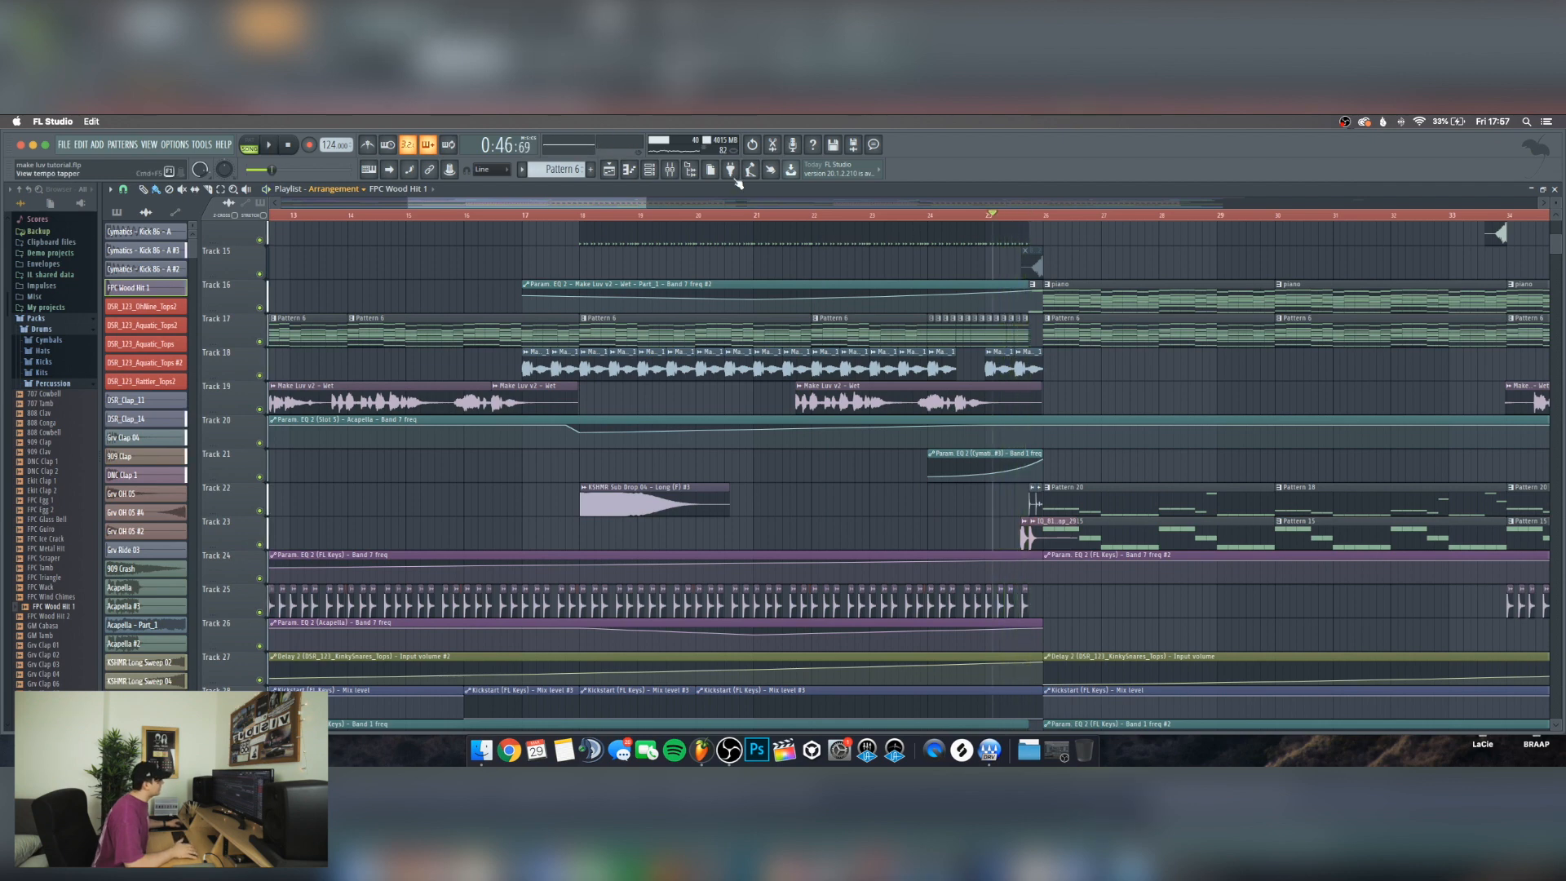
Play the transition from bar 25 into bar 26, where the wood hits stop, and end playback
key("F9")
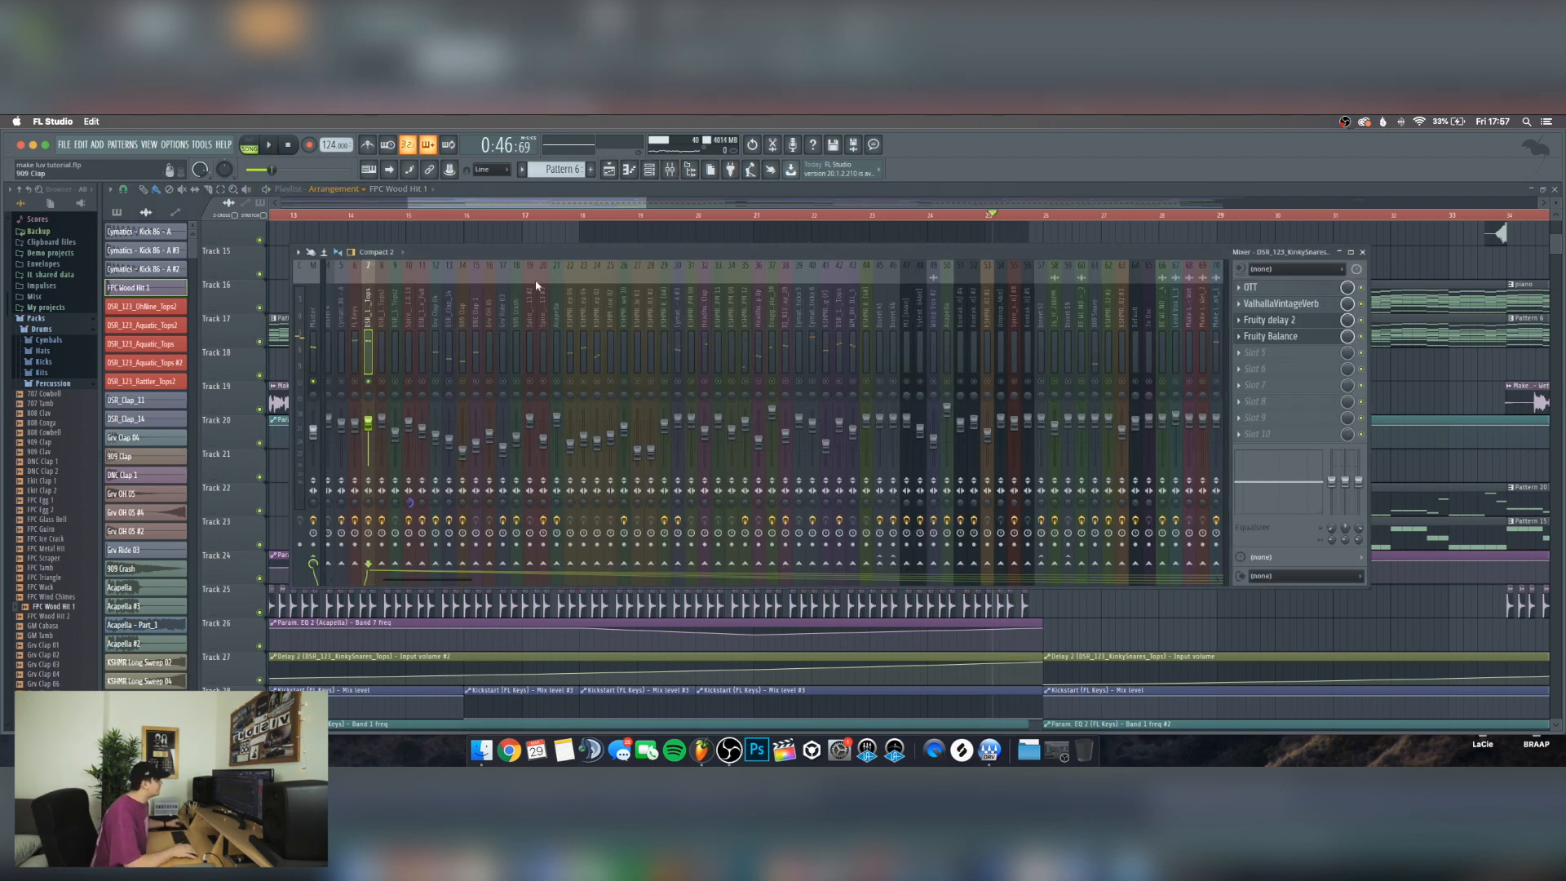
left_click_drag(579, 202, 629, 202)
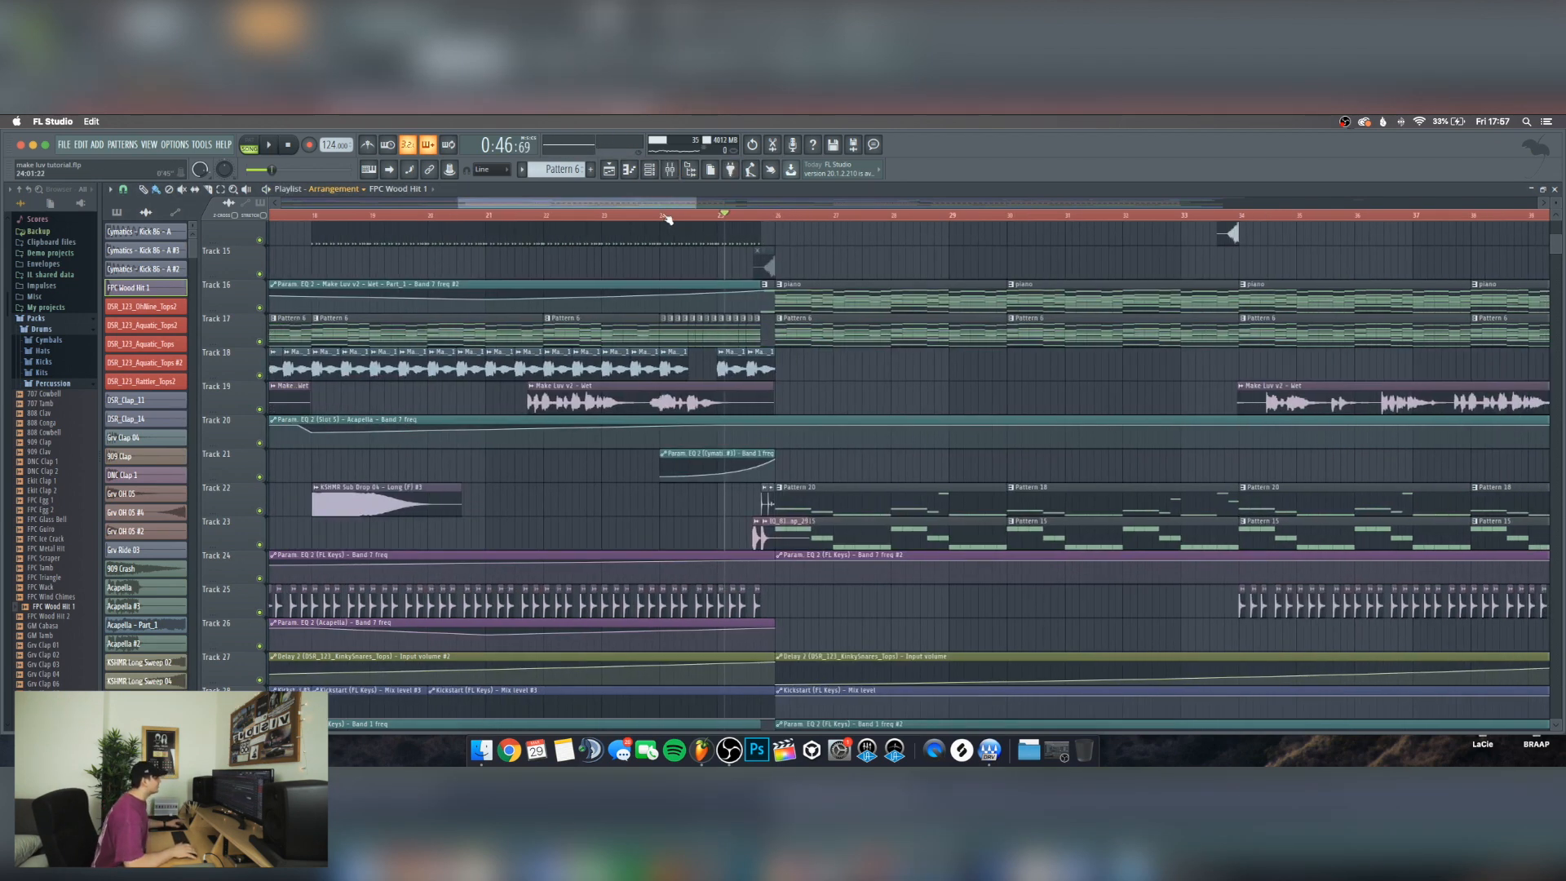
left_click(662, 217)
scroll(766, 220, "up", 4)
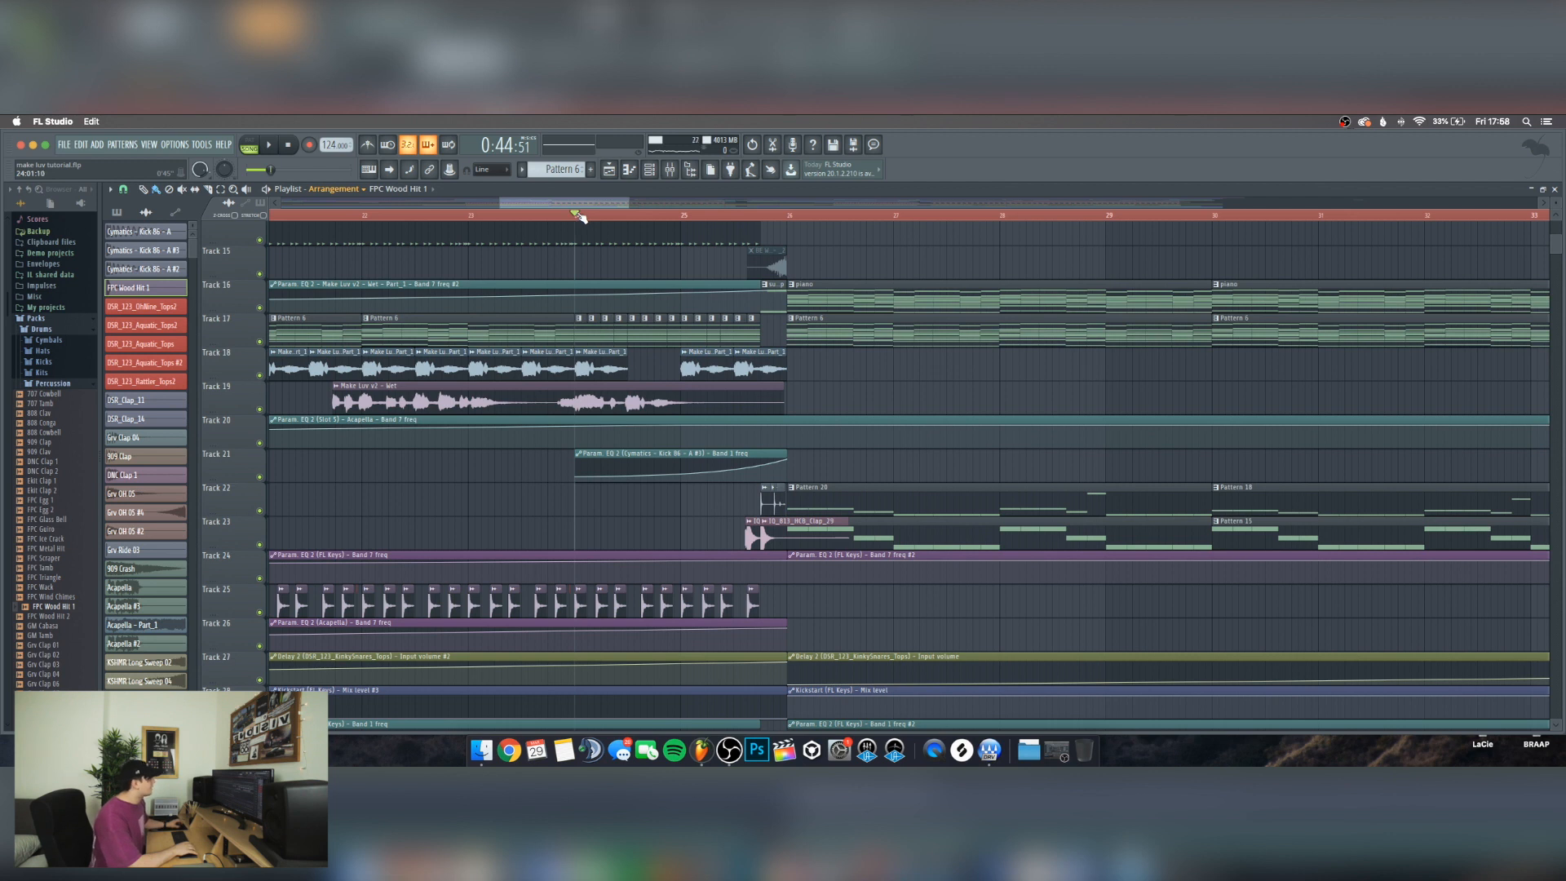
left_click(676, 217)
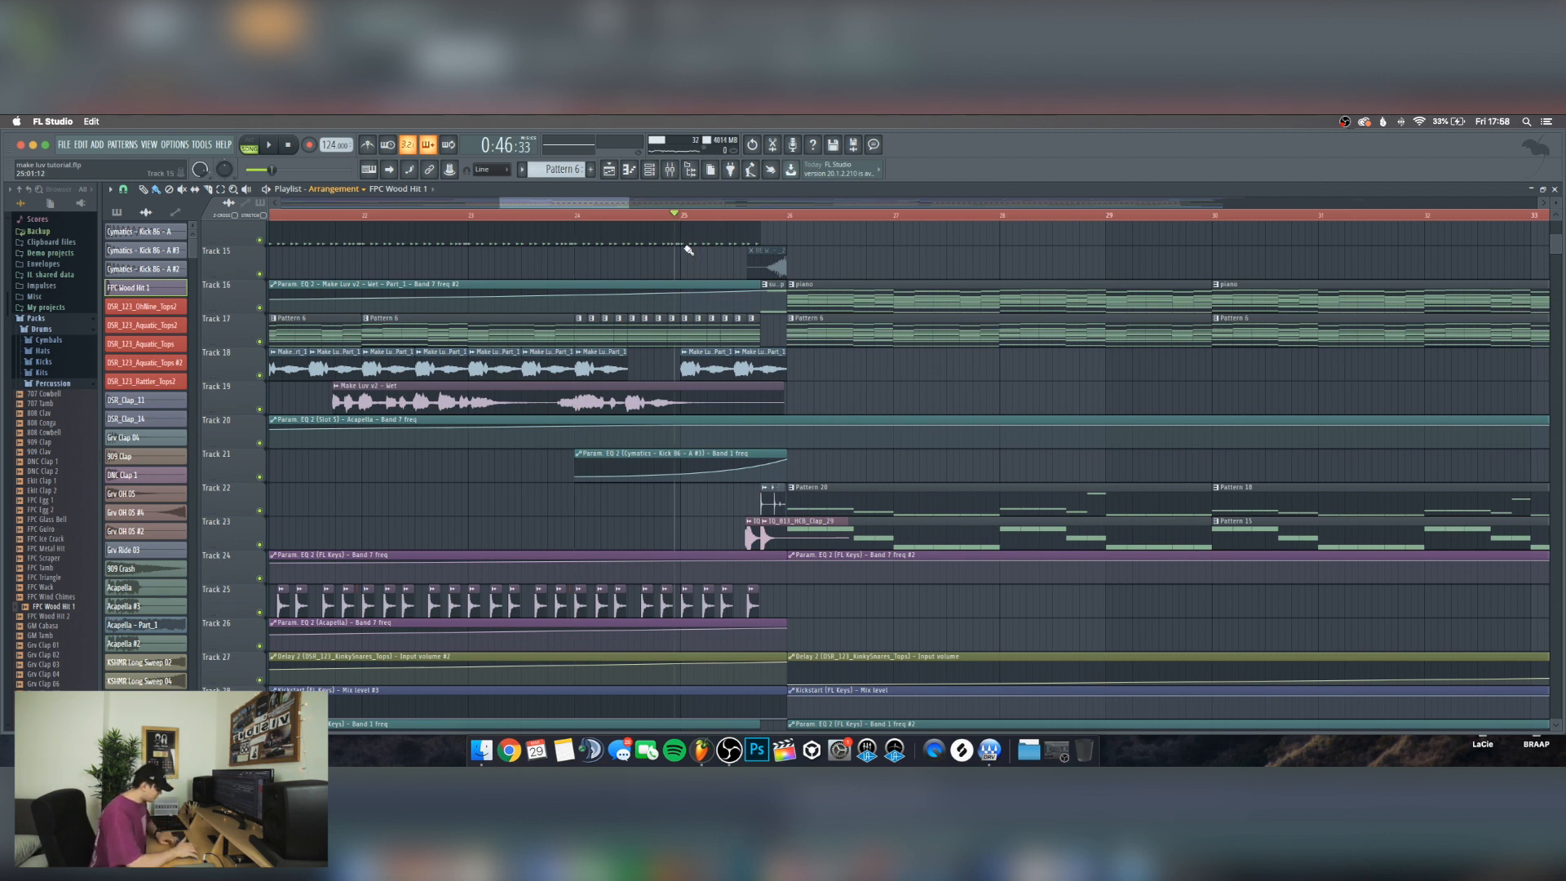
key("space")
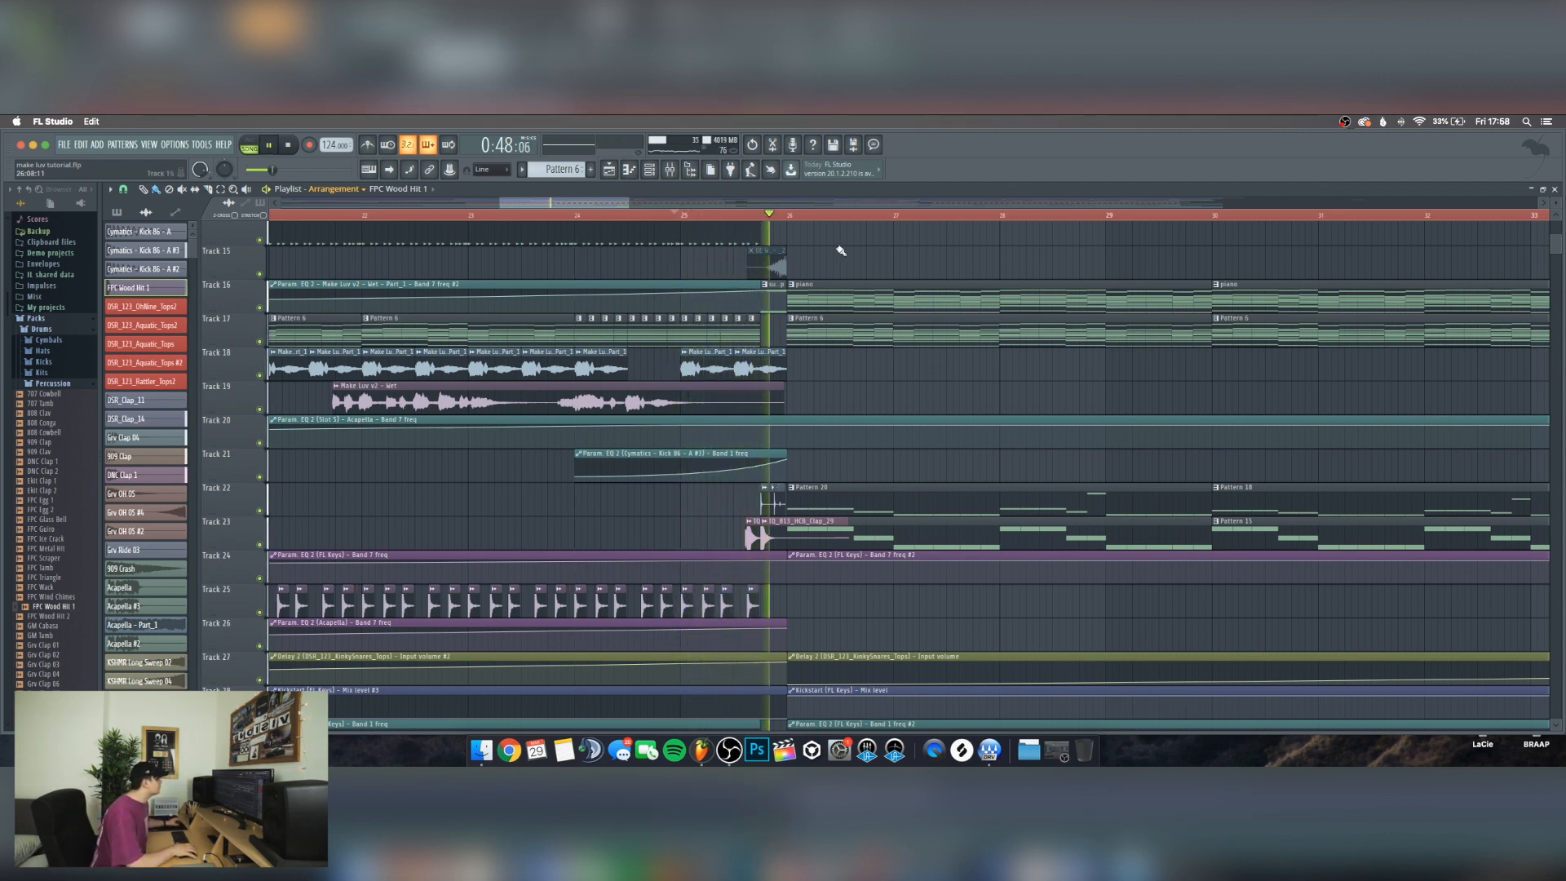
key("space")
Examine the Fruity Balance plugin and its mix level on the KinkySnares insert, closing the plugin
key("F9")
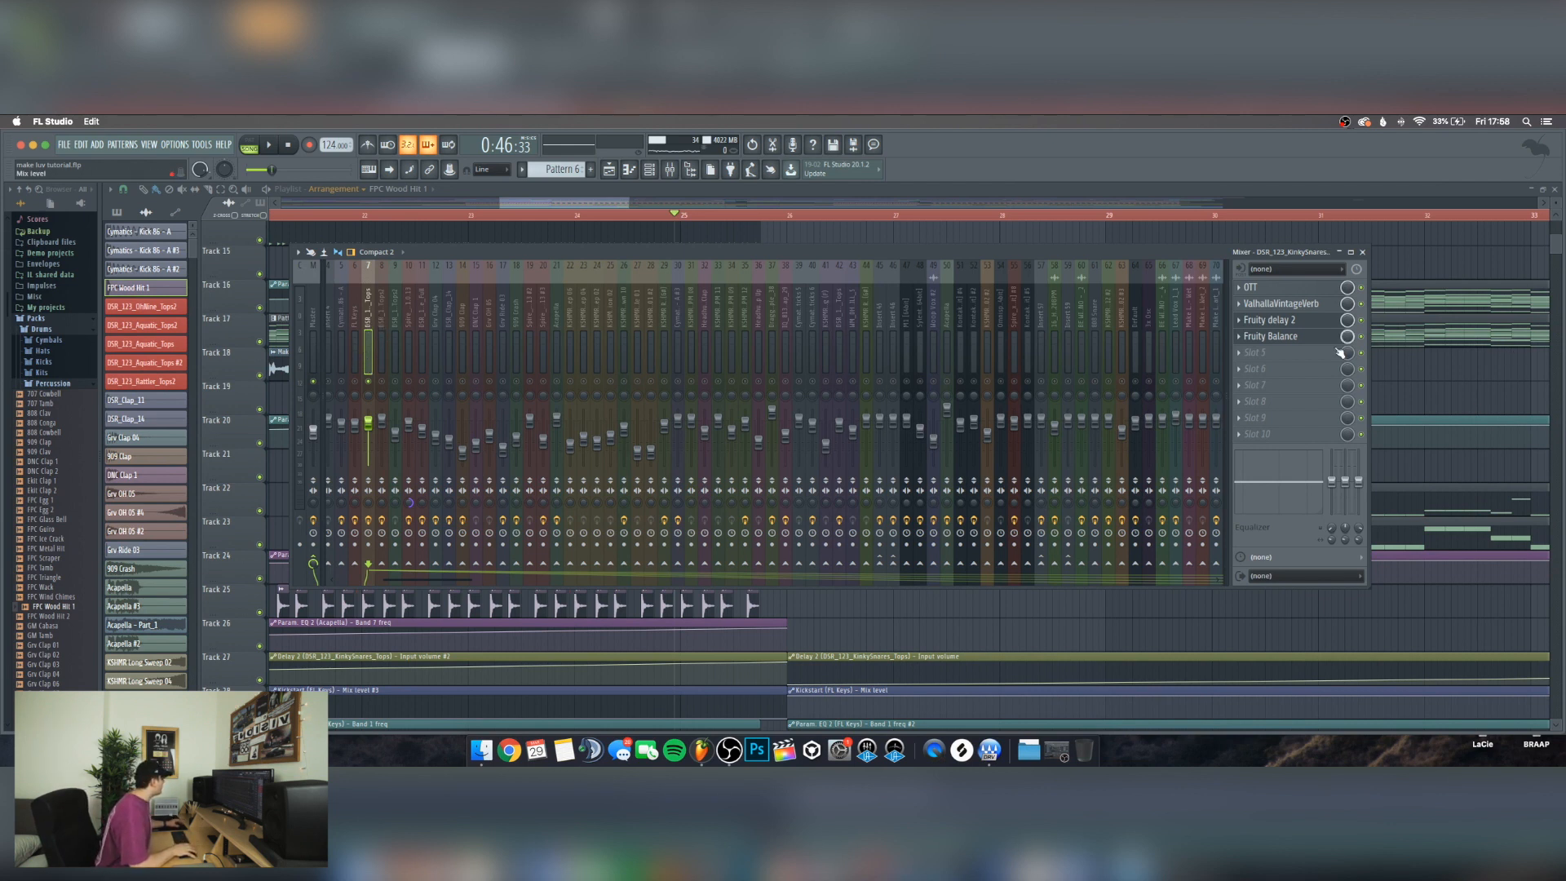
left_click(1276, 336)
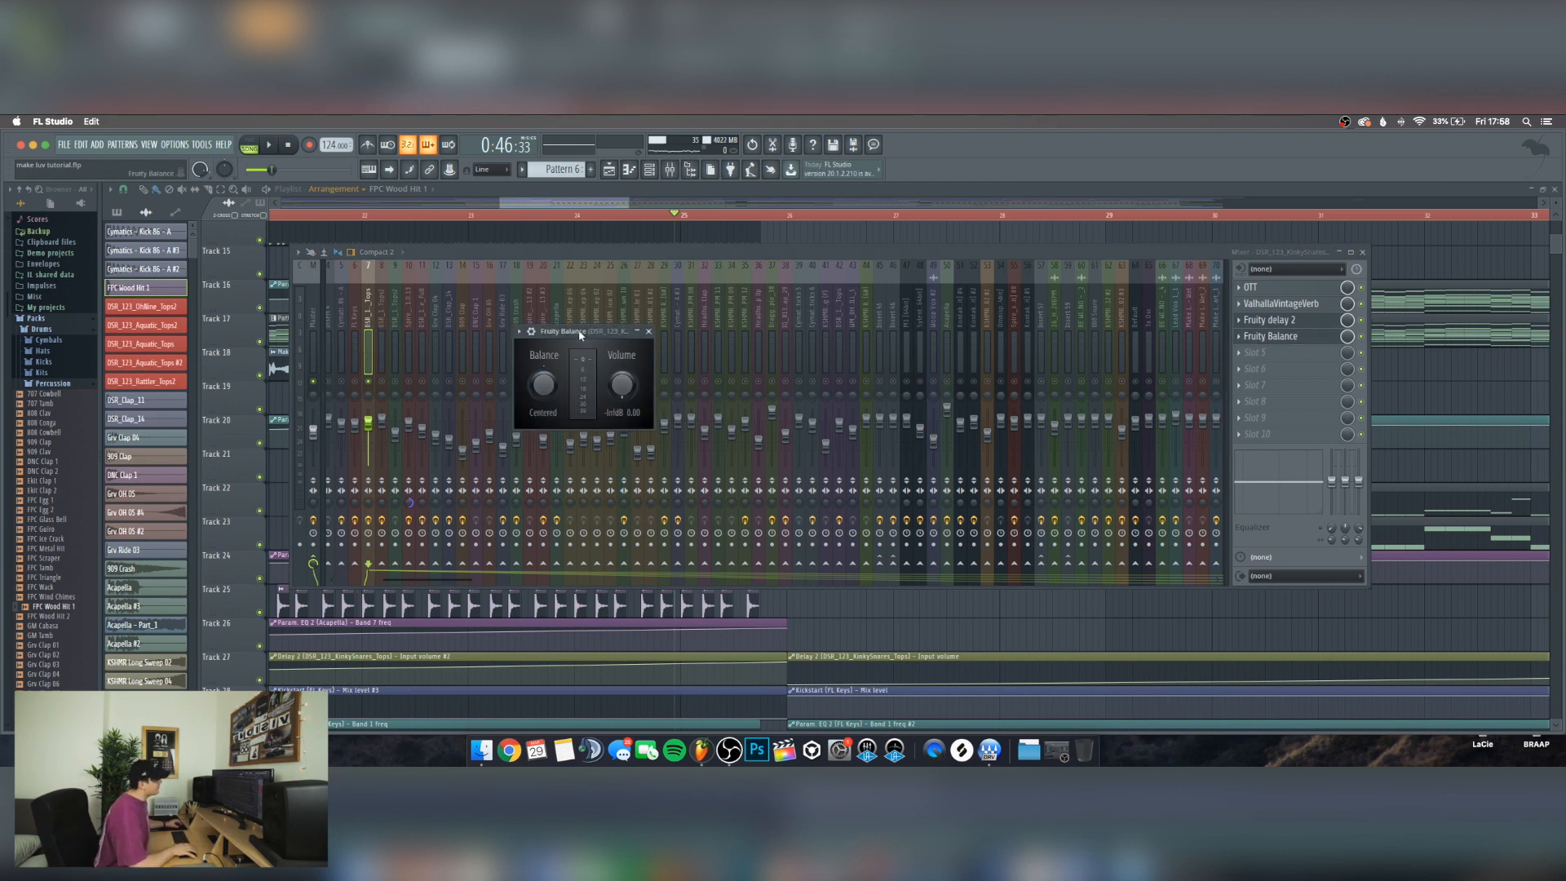
left_click_drag(581, 336, 451, 320)
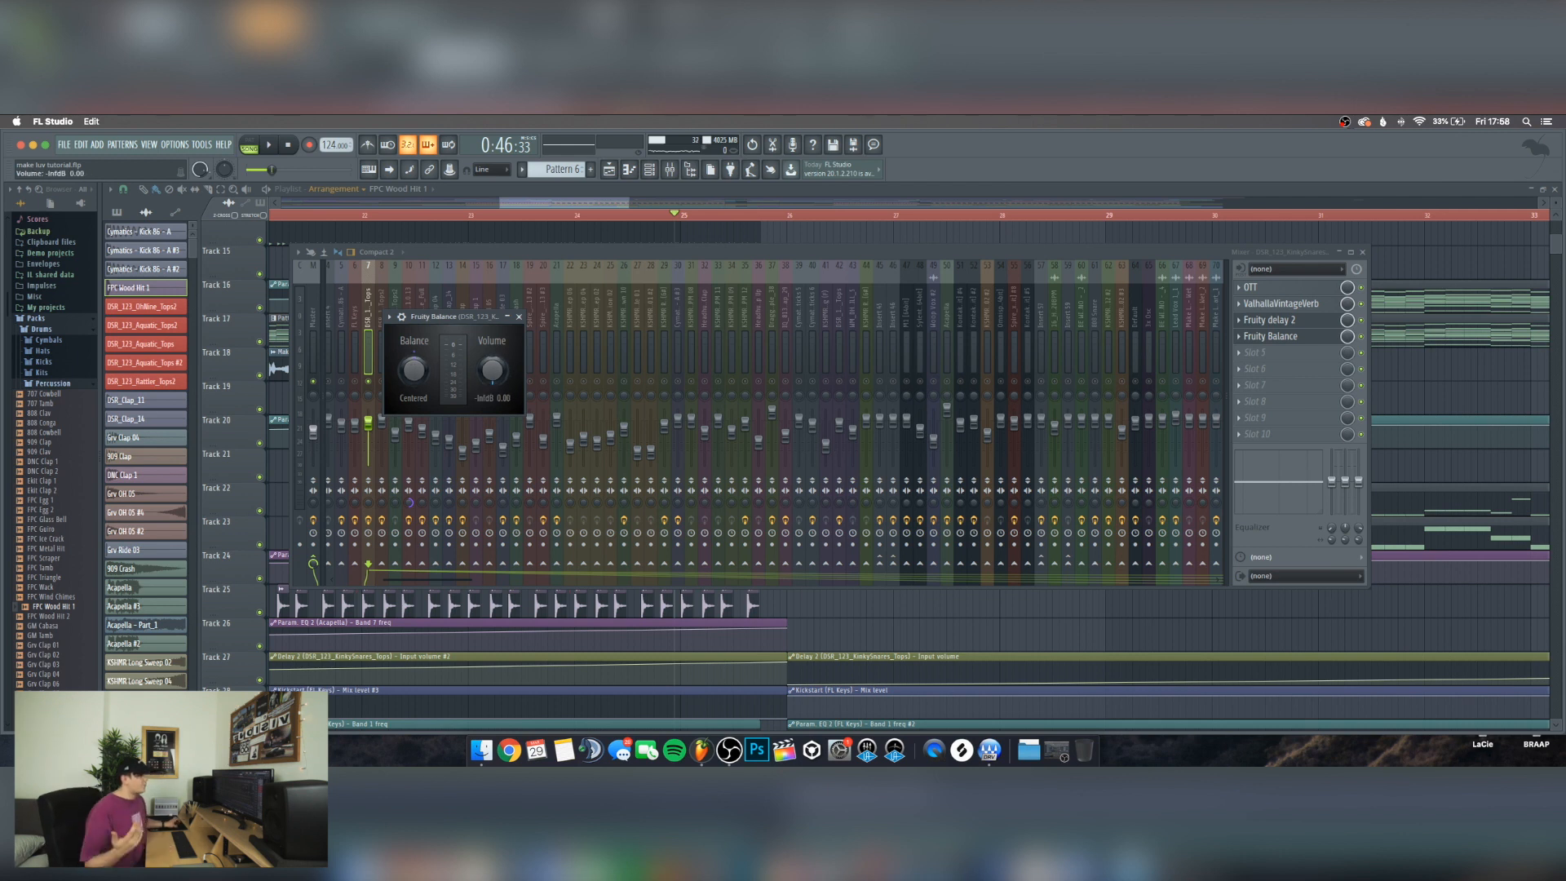
left_click(519, 316)
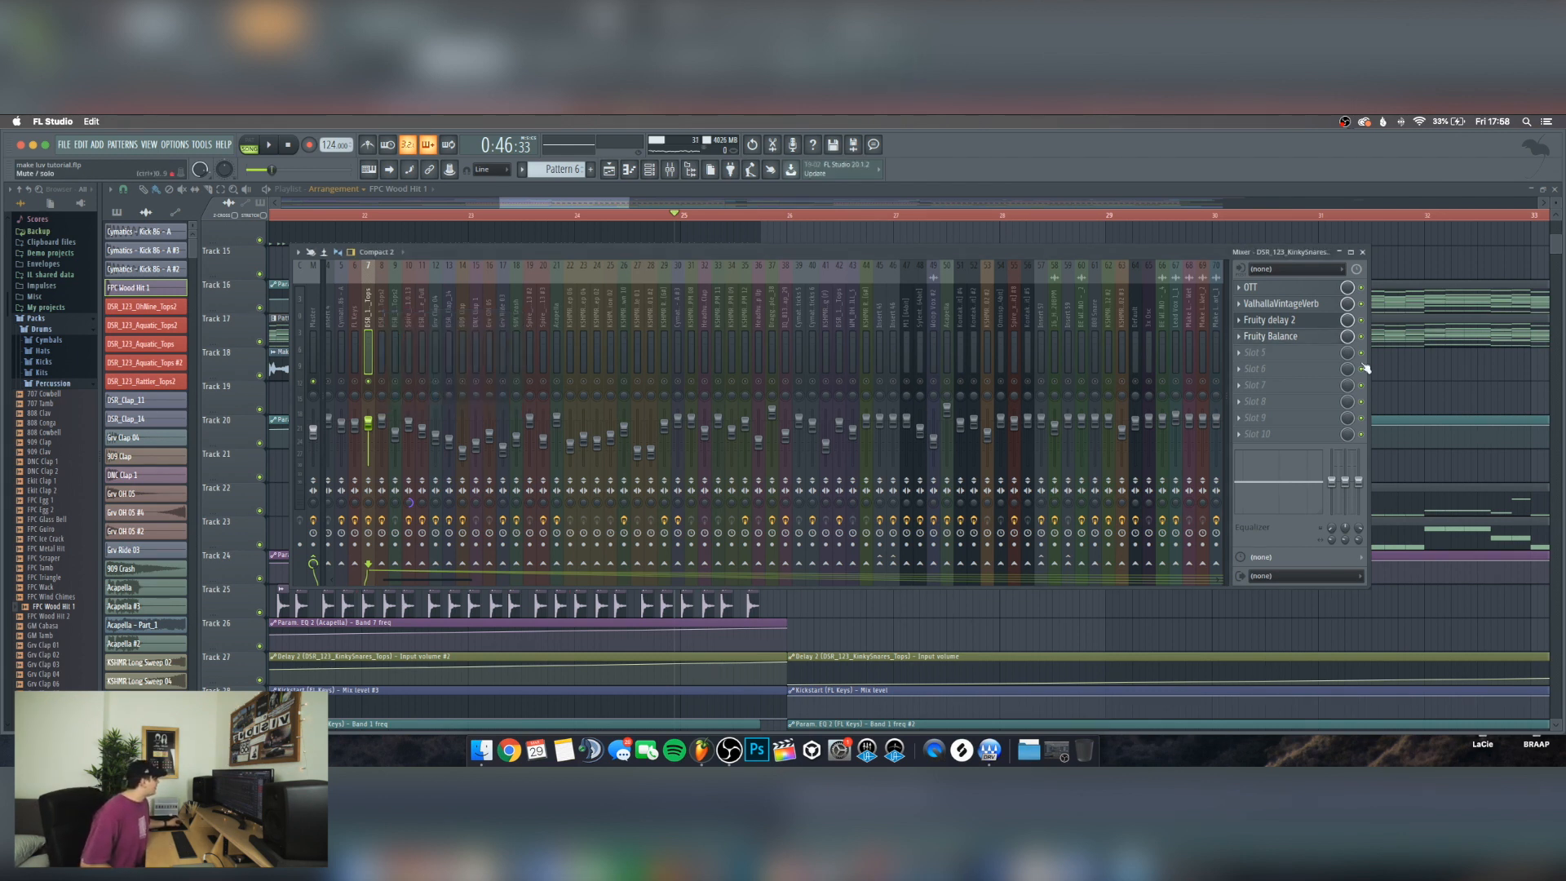
right_click(1347, 339)
left_click(1179, 253)
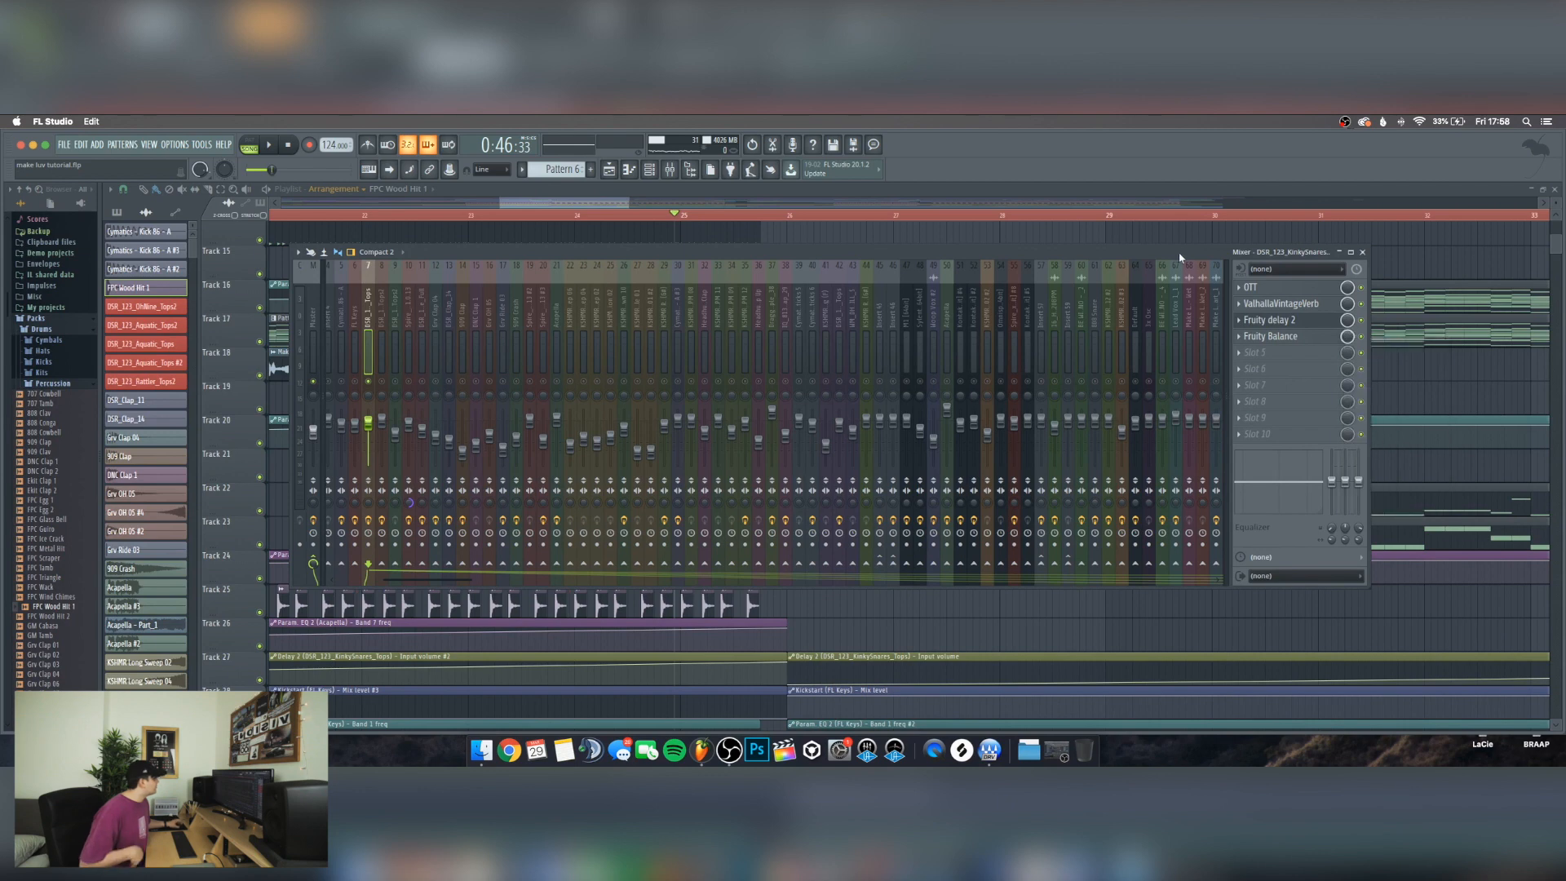
Audition the arrangement briefly from bar 22 and set the Fruity Balance mix level on the KinkySnares insert to 0%
left_click(382, 215)
key("space")
key("space")
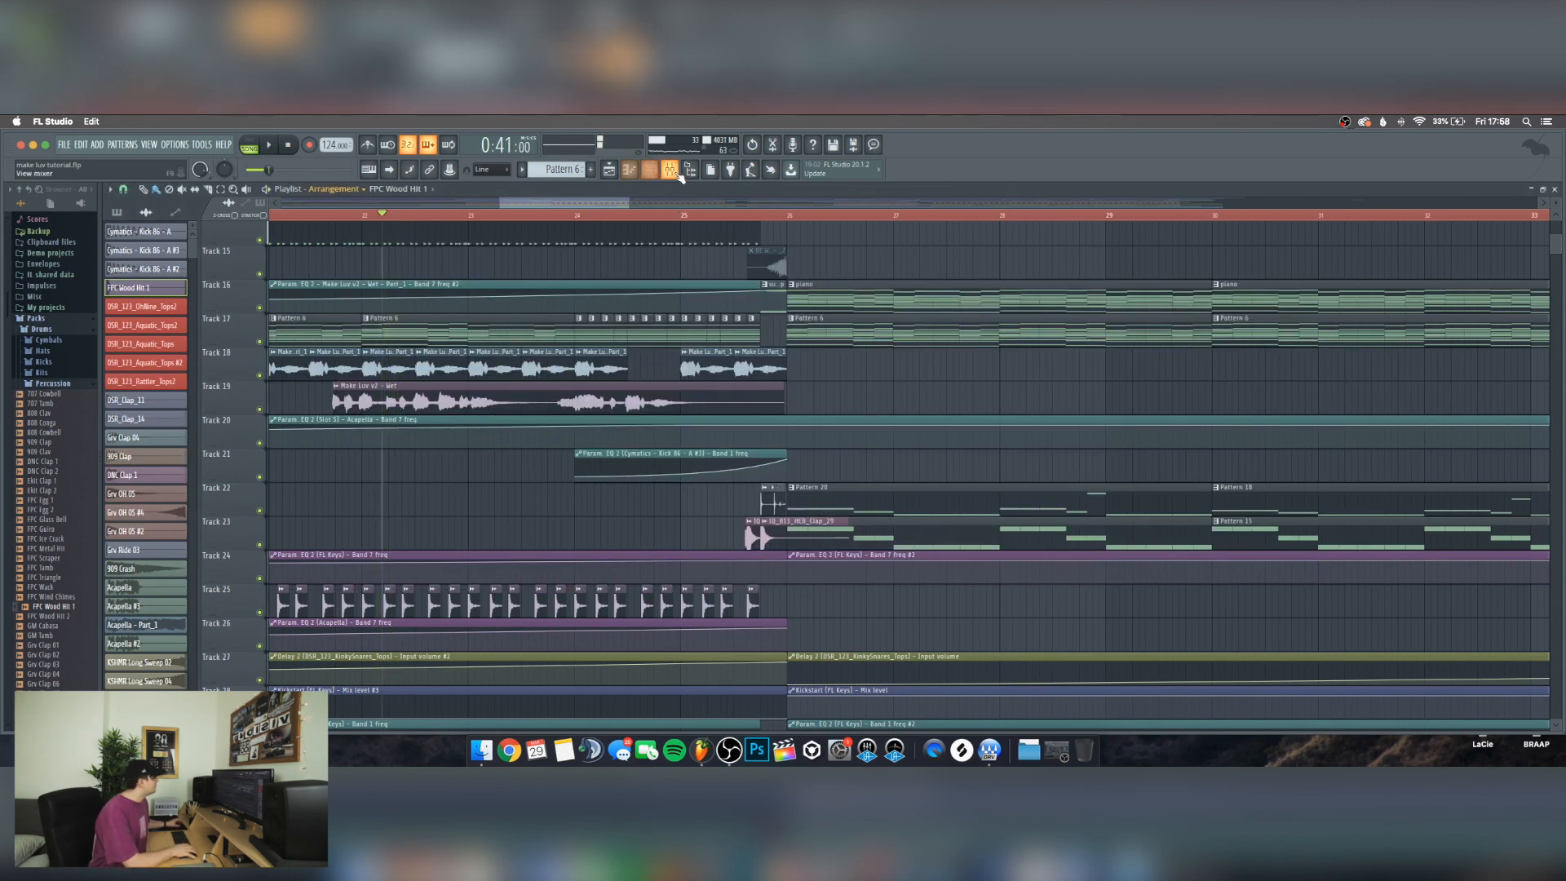
key("F9")
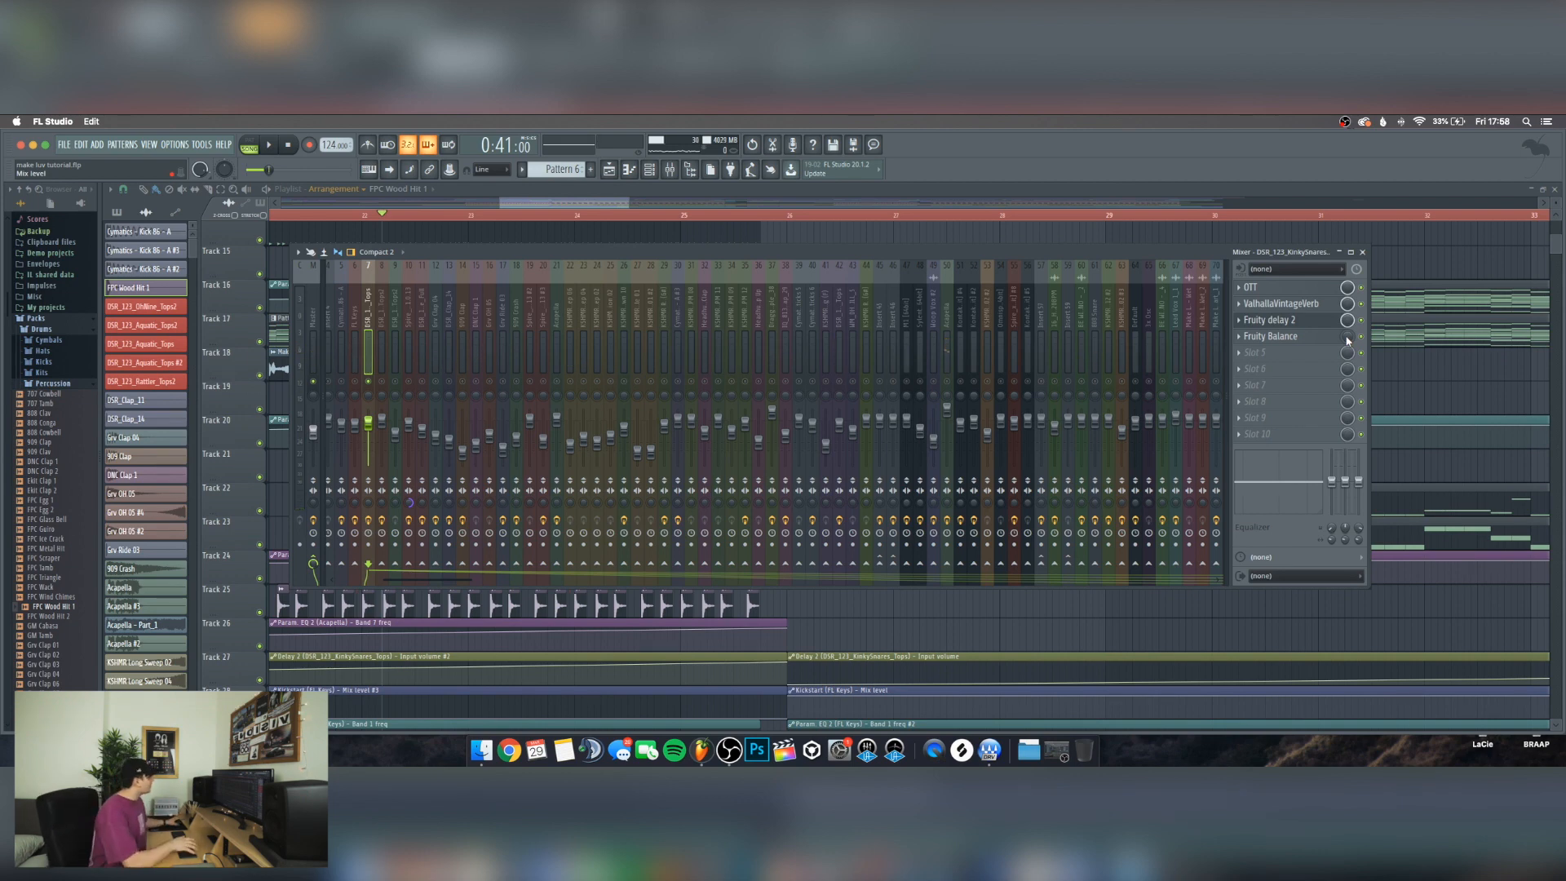
left_click_drag(1347, 336, 1348, 309)
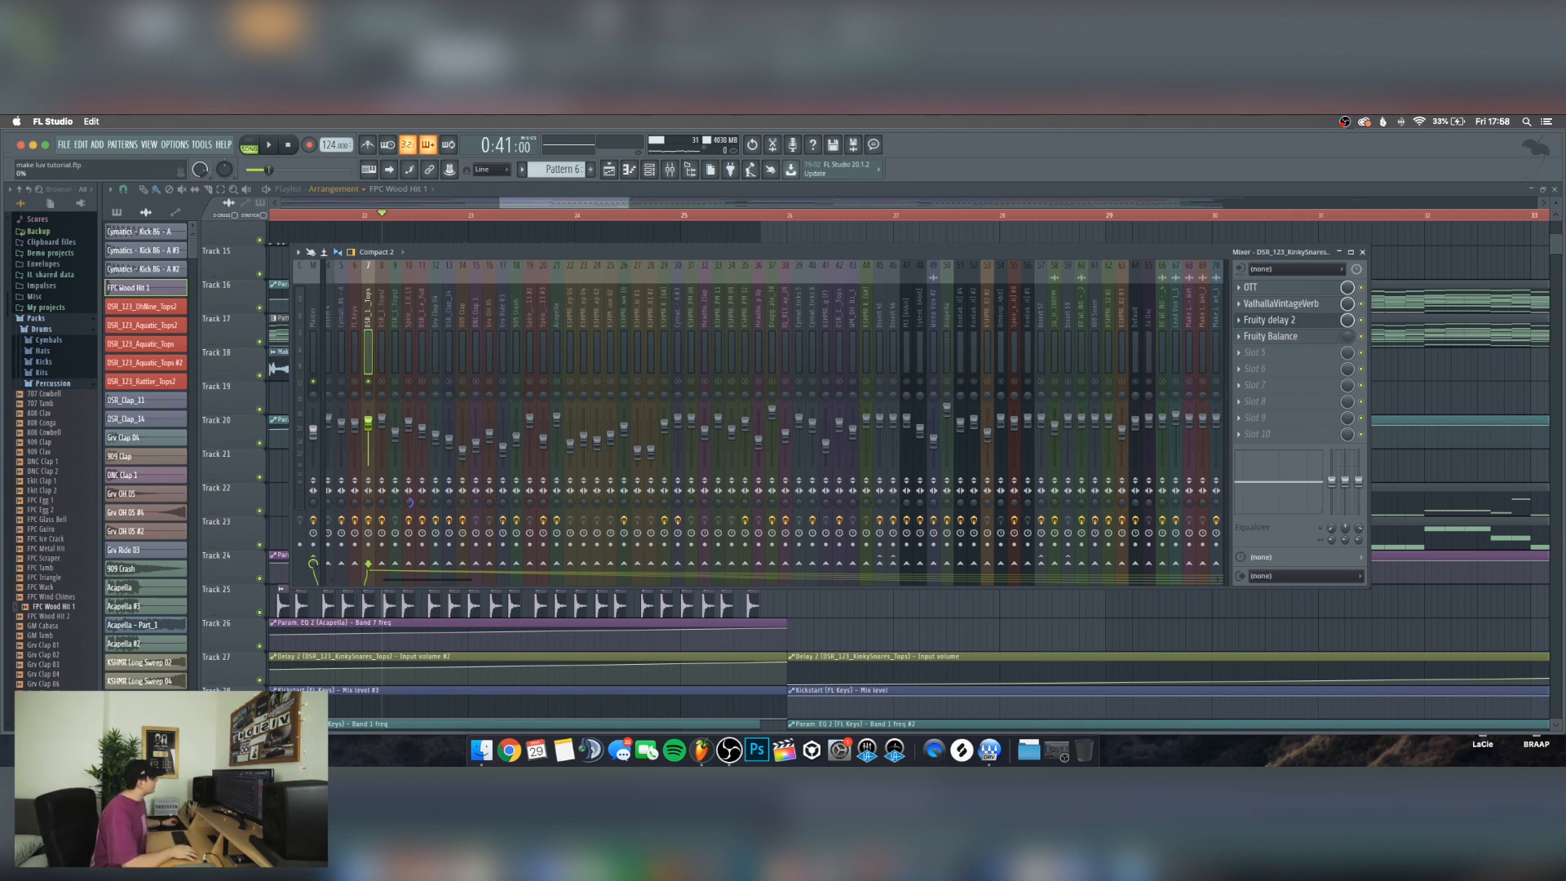
key("F9")
Find the MdL_transition_effect_spooky clip on Track 9 and open its channel settings
scroll(703, 217, "left", 8)
scroll(702, 216, "down", 4)
scroll(712, 355, "down", 1)
scroll(712, 355, "down", 8)
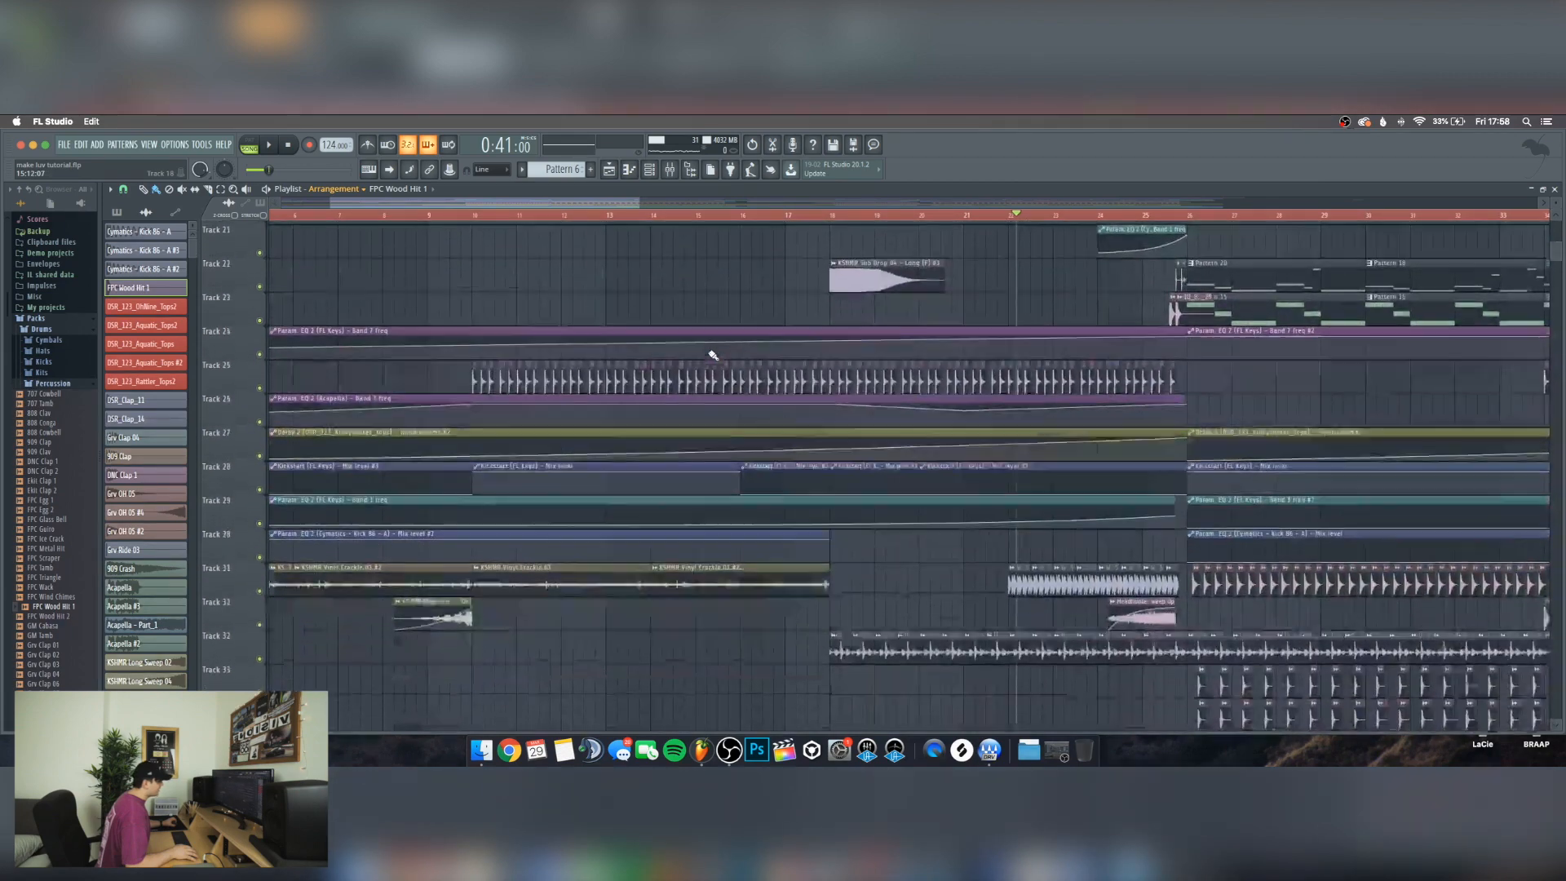
scroll(723, 381, "up", 12)
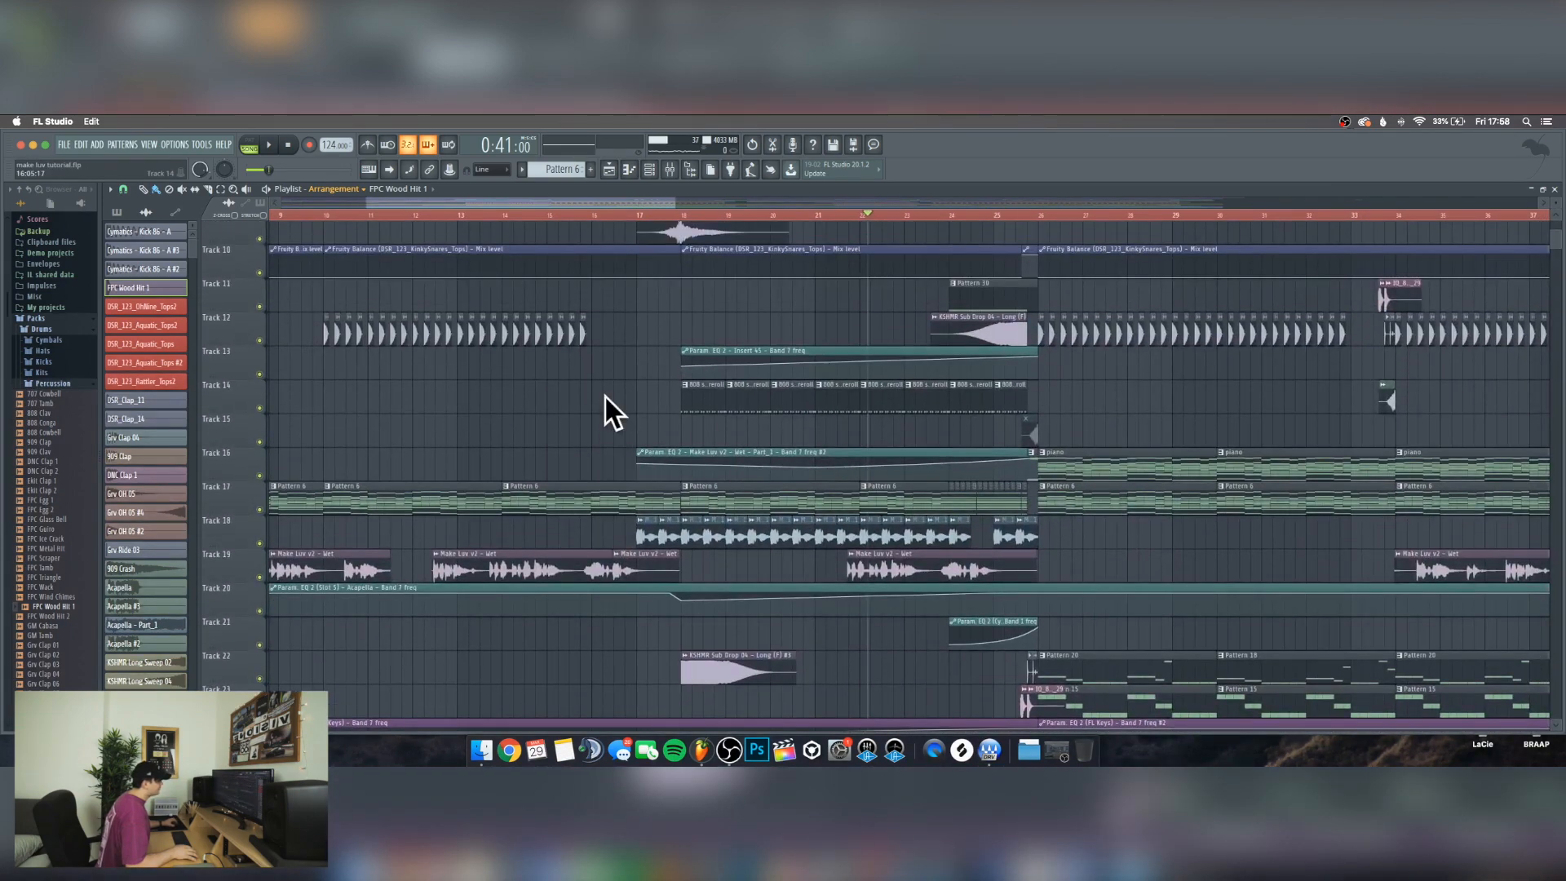
scroll(605, 396, "up", 6)
scroll(542, 344, "up", 1)
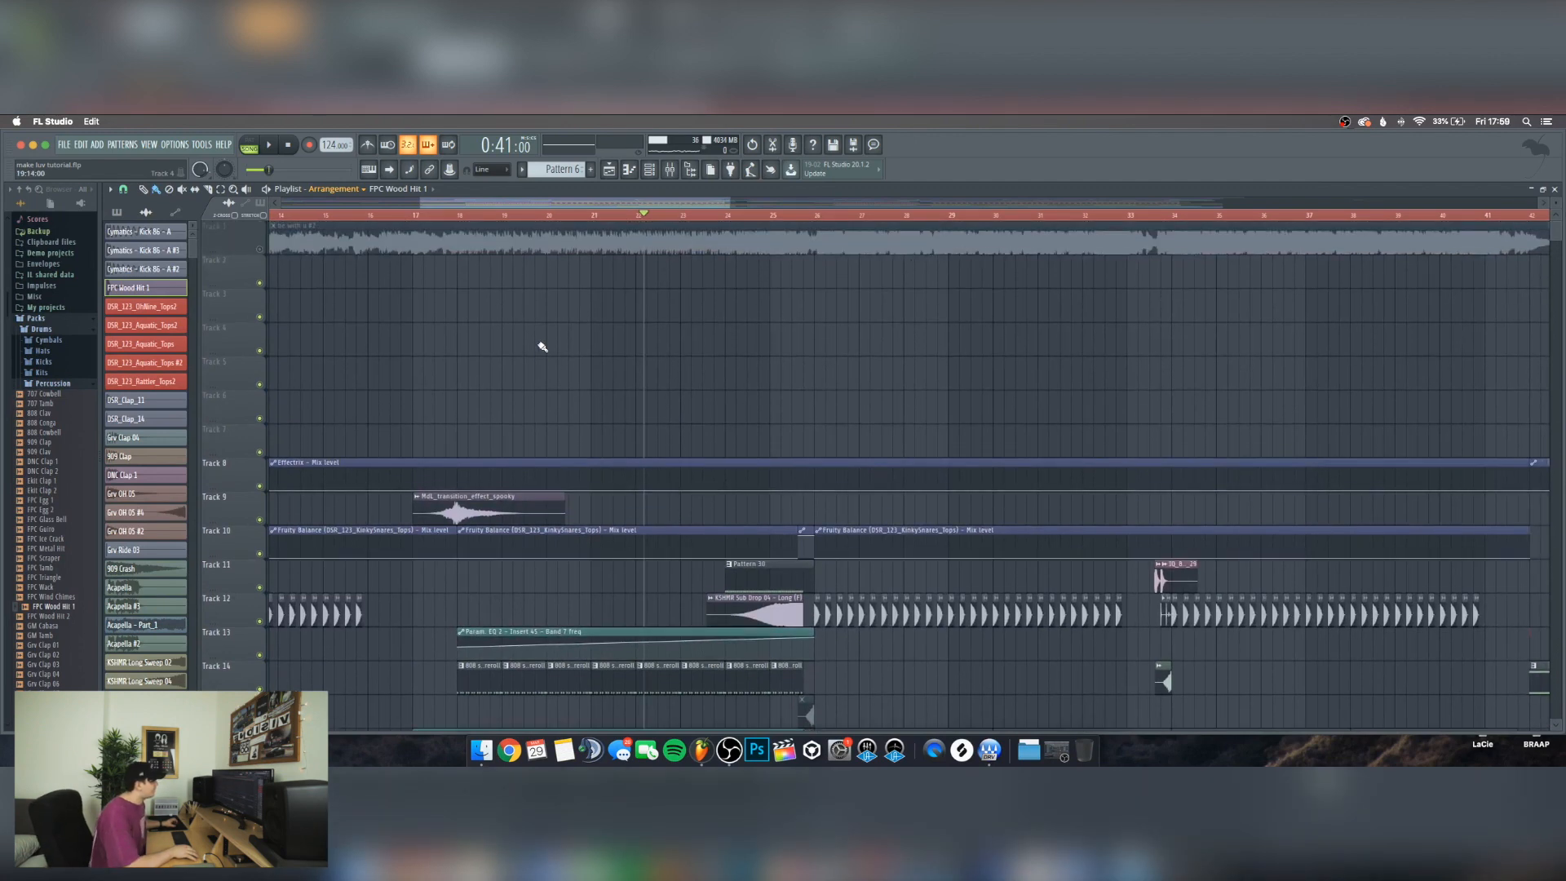
scroll(531, 346, "down", 2)
scroll(469, 300, "down", 3)
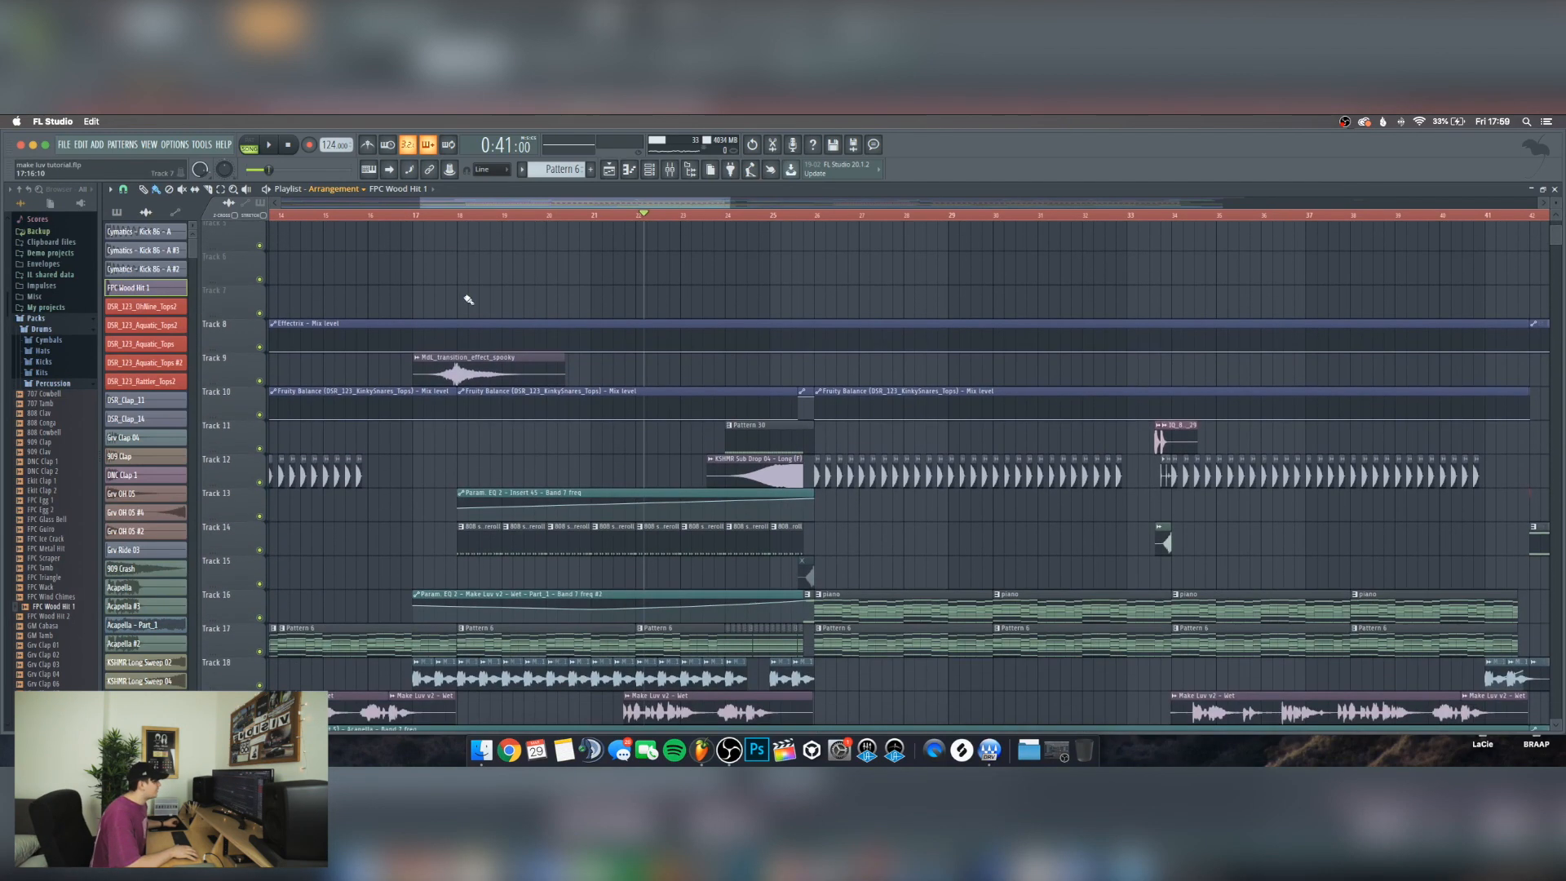
double_click(462, 359)
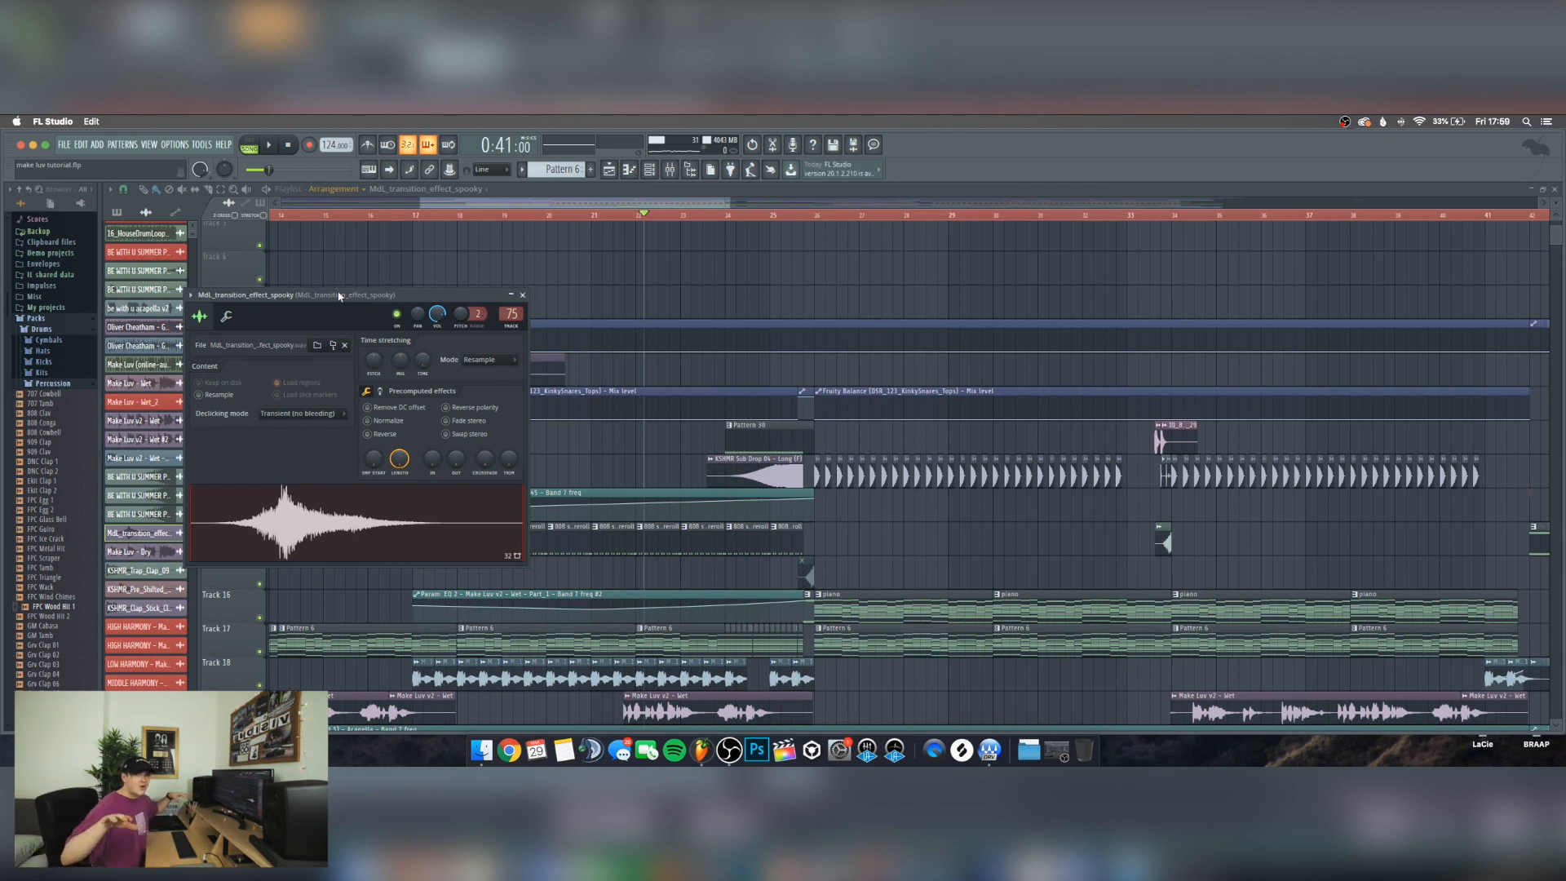
left_click_drag(338, 295, 435, 286)
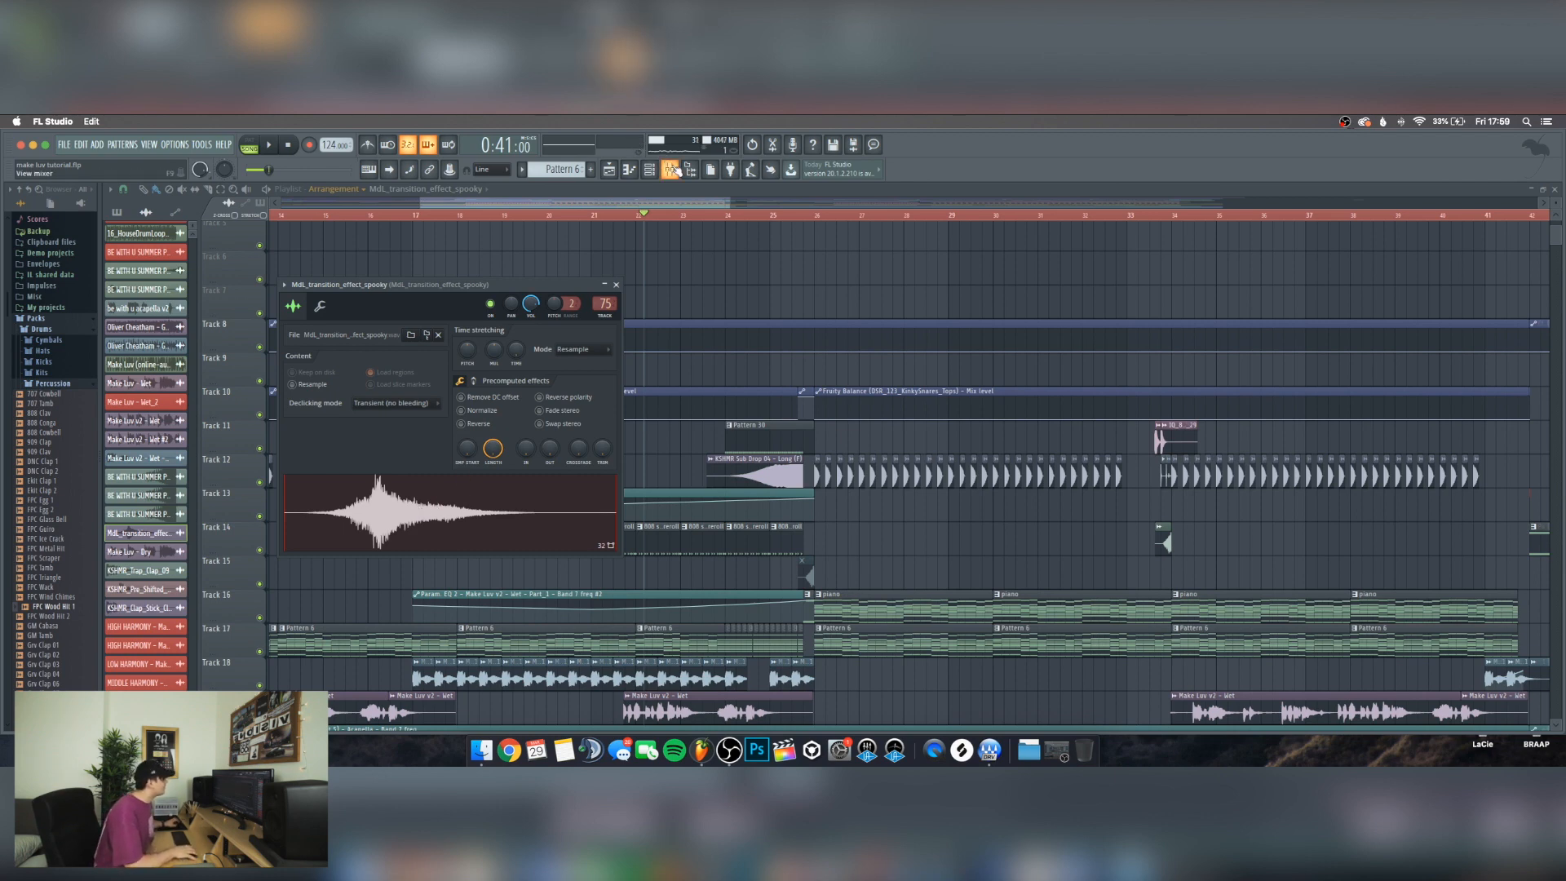
Show the transition effect's insert in the mixer, toggle its solo, and close the channel settings and mixer
key("F9")
right_click(1217, 381)
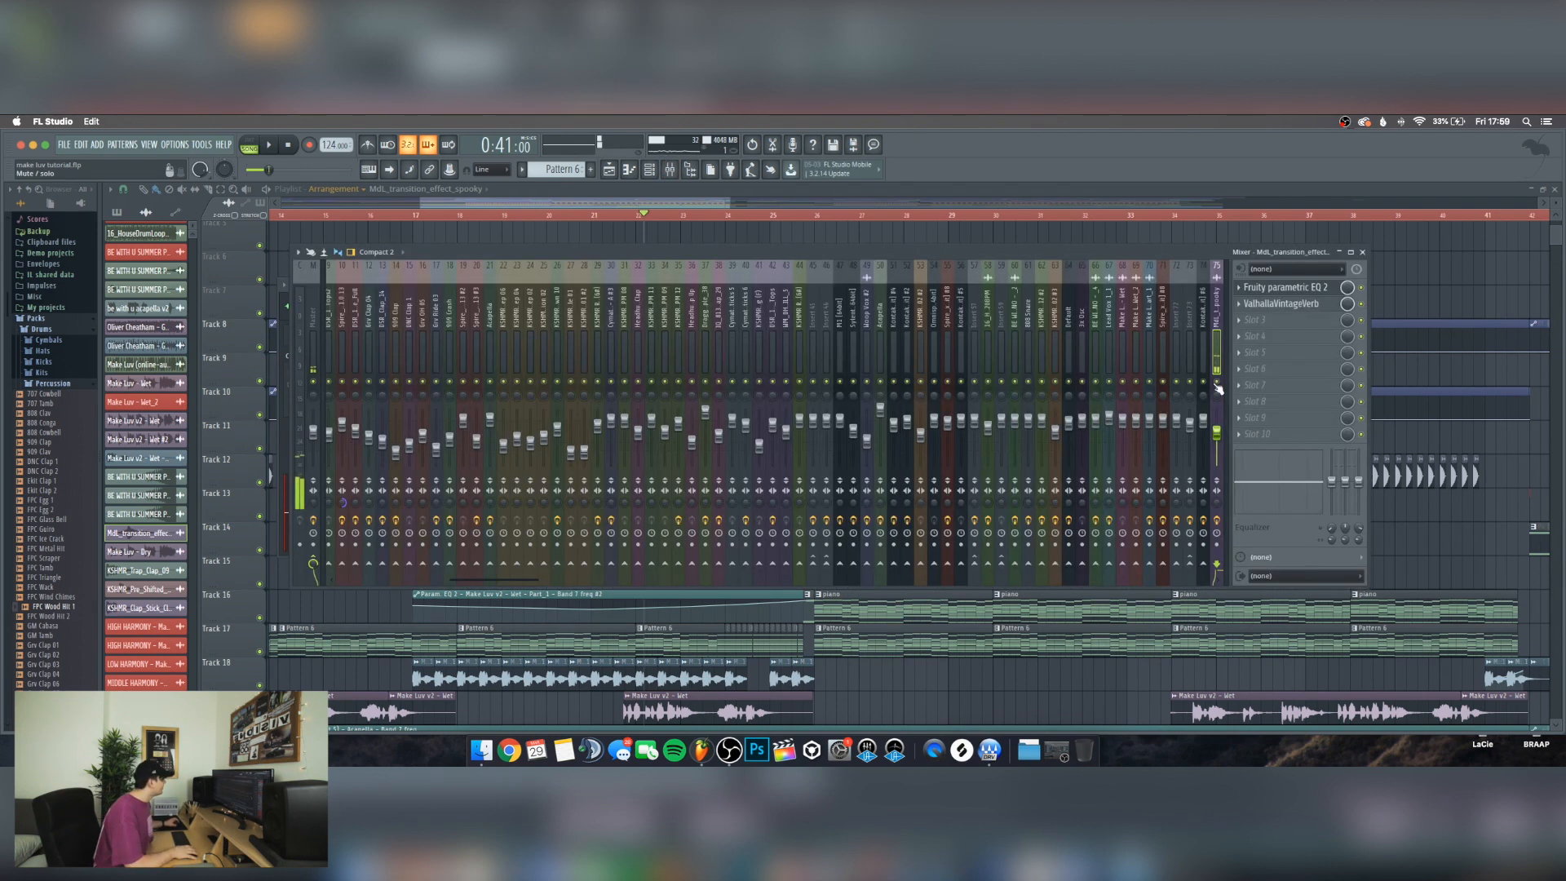
left_click_drag(444, 253, 596, 247)
left_click(356, 286)
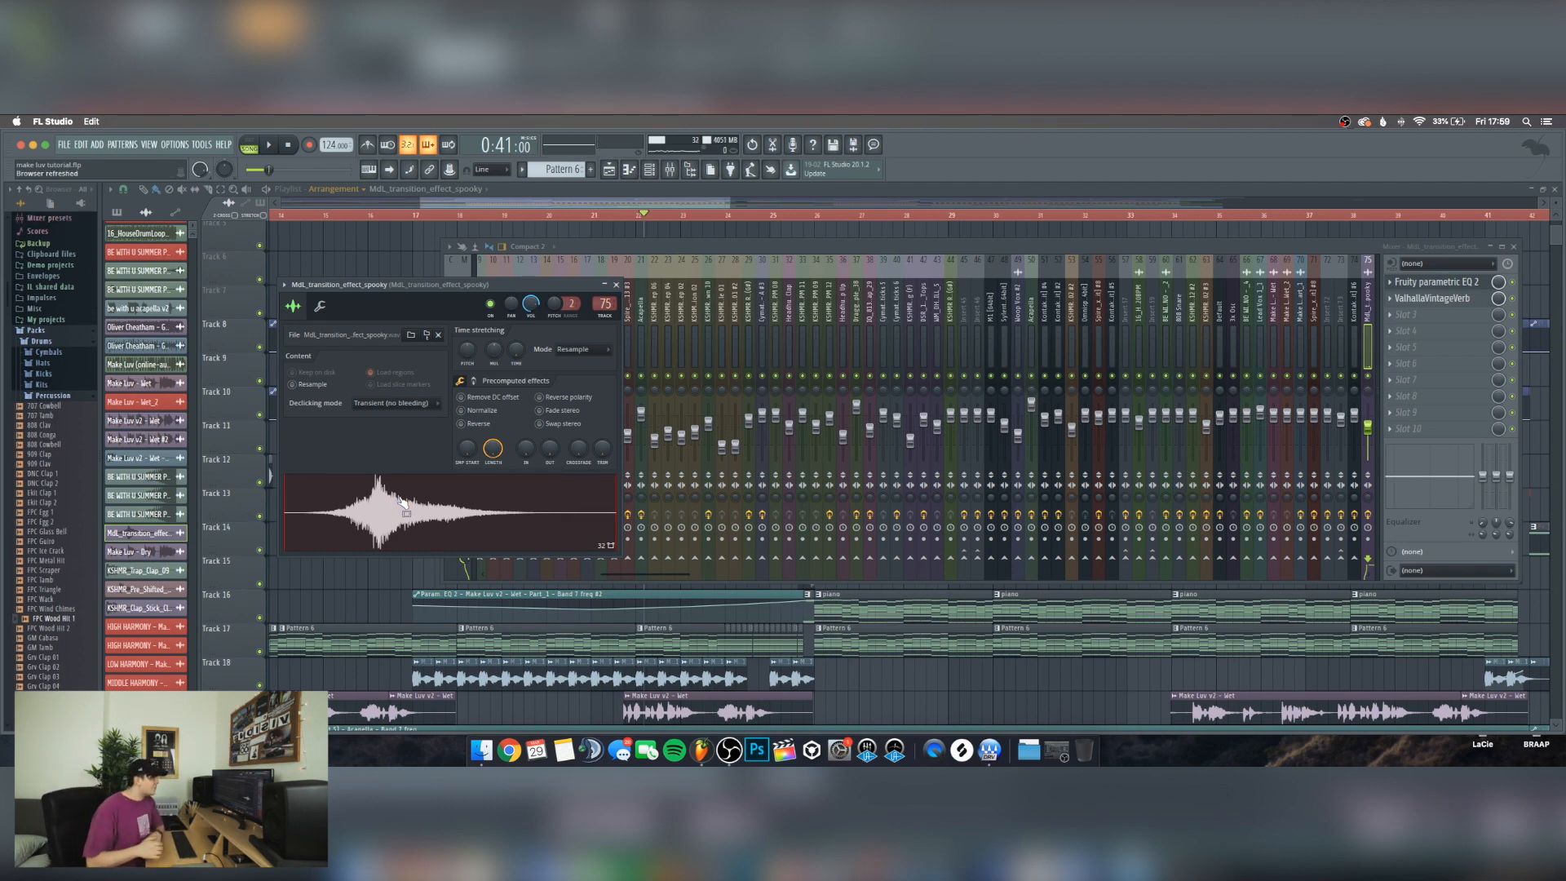
left_click(616, 284)
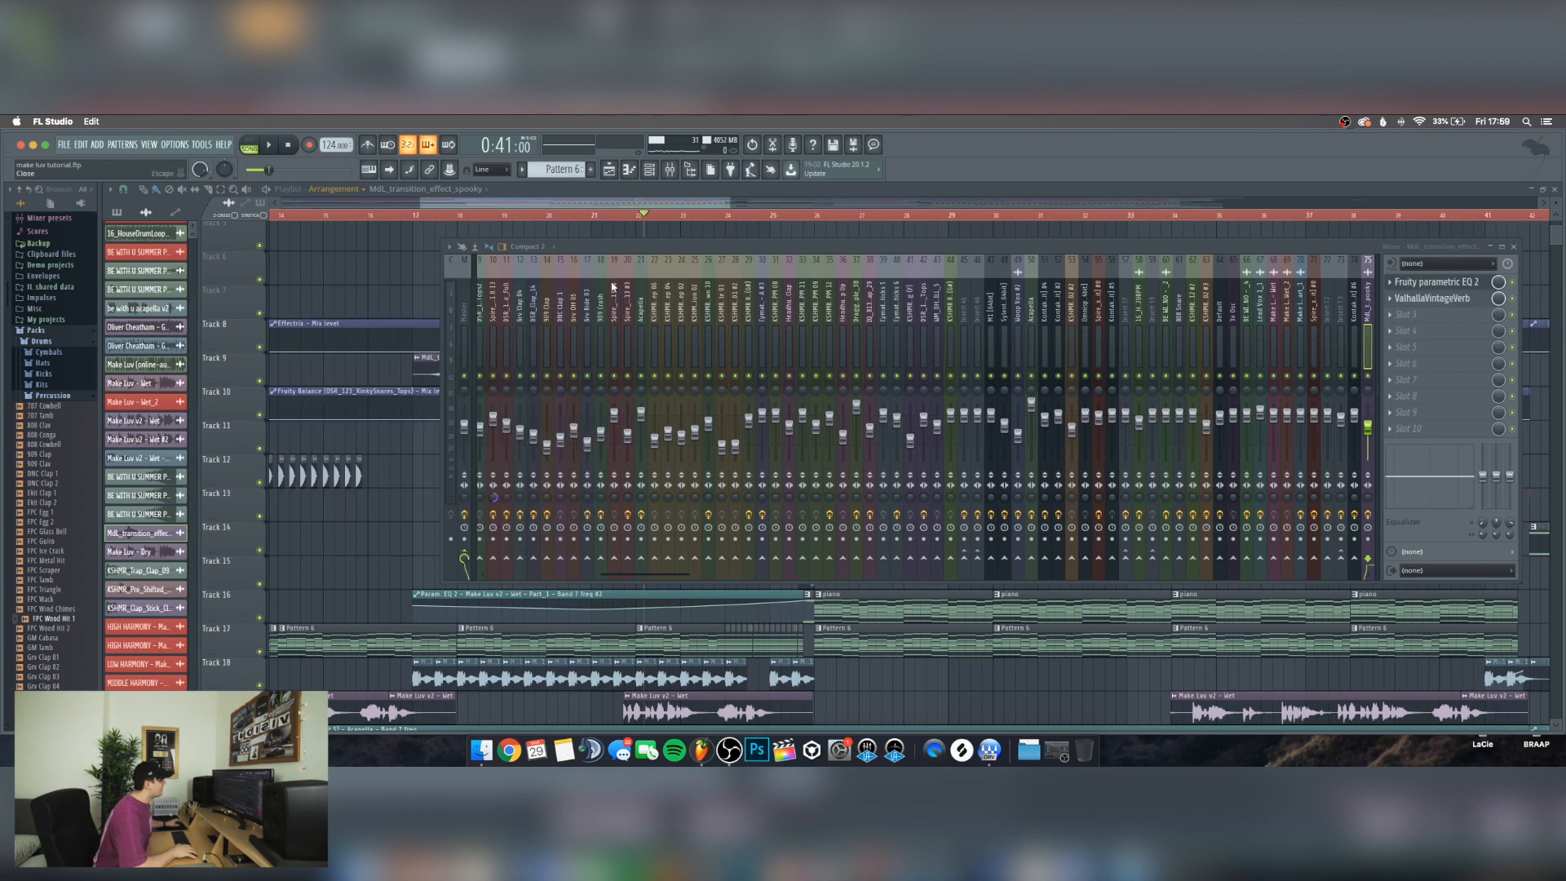
key("F9")
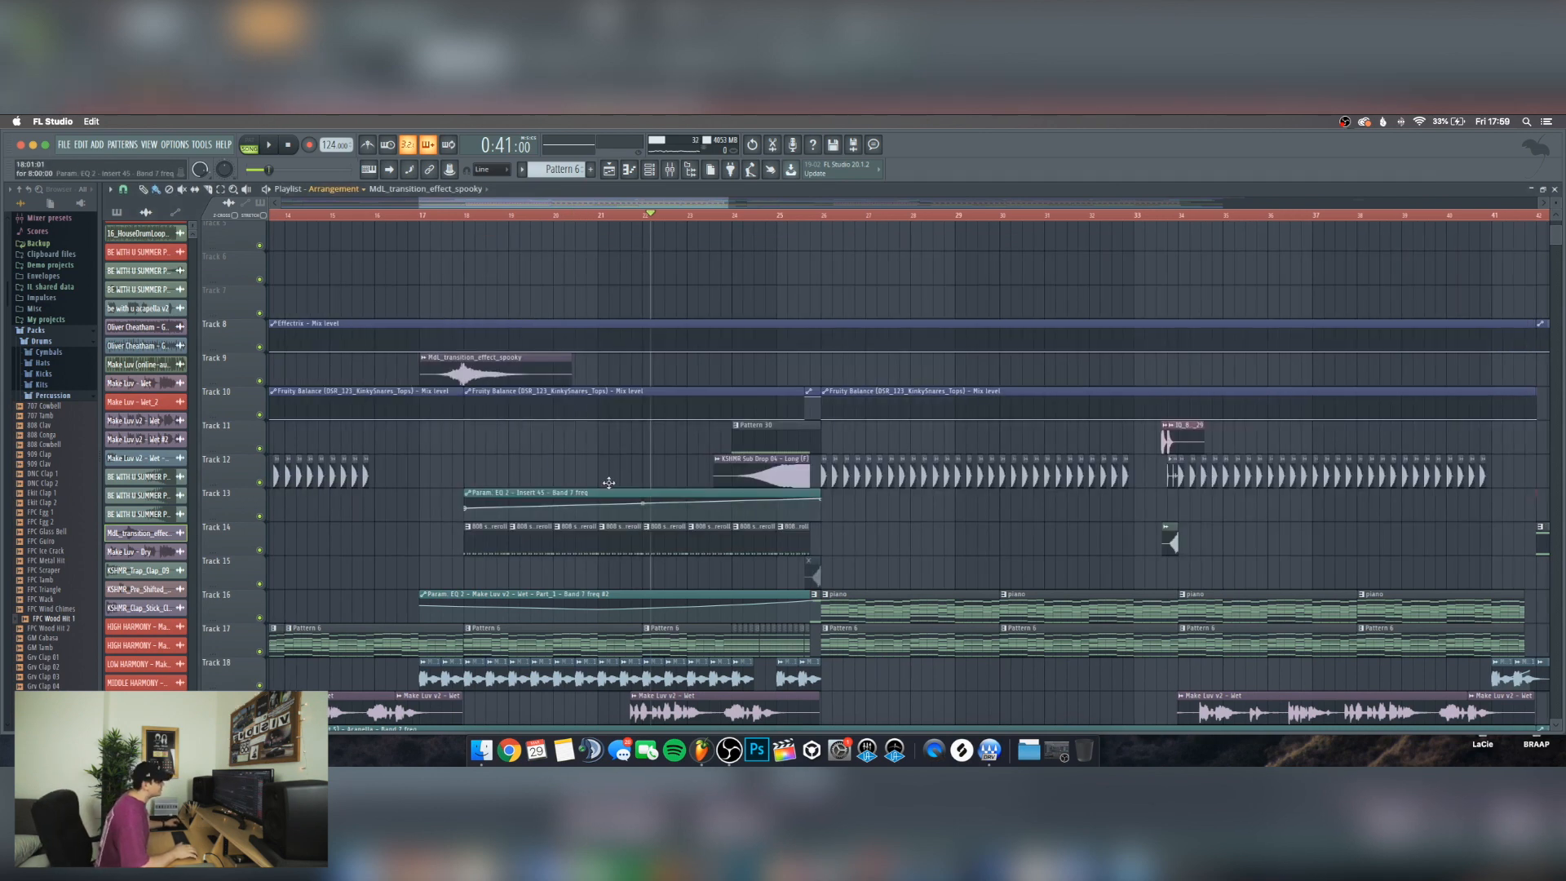
Open the 808 snareroll pattern from Track 14, close its piano roll, and play it in pattern mode
scroll(559, 454, "down", 4)
scroll(559, 455, "right", 2)
scroll(356, 374, "down", 2)
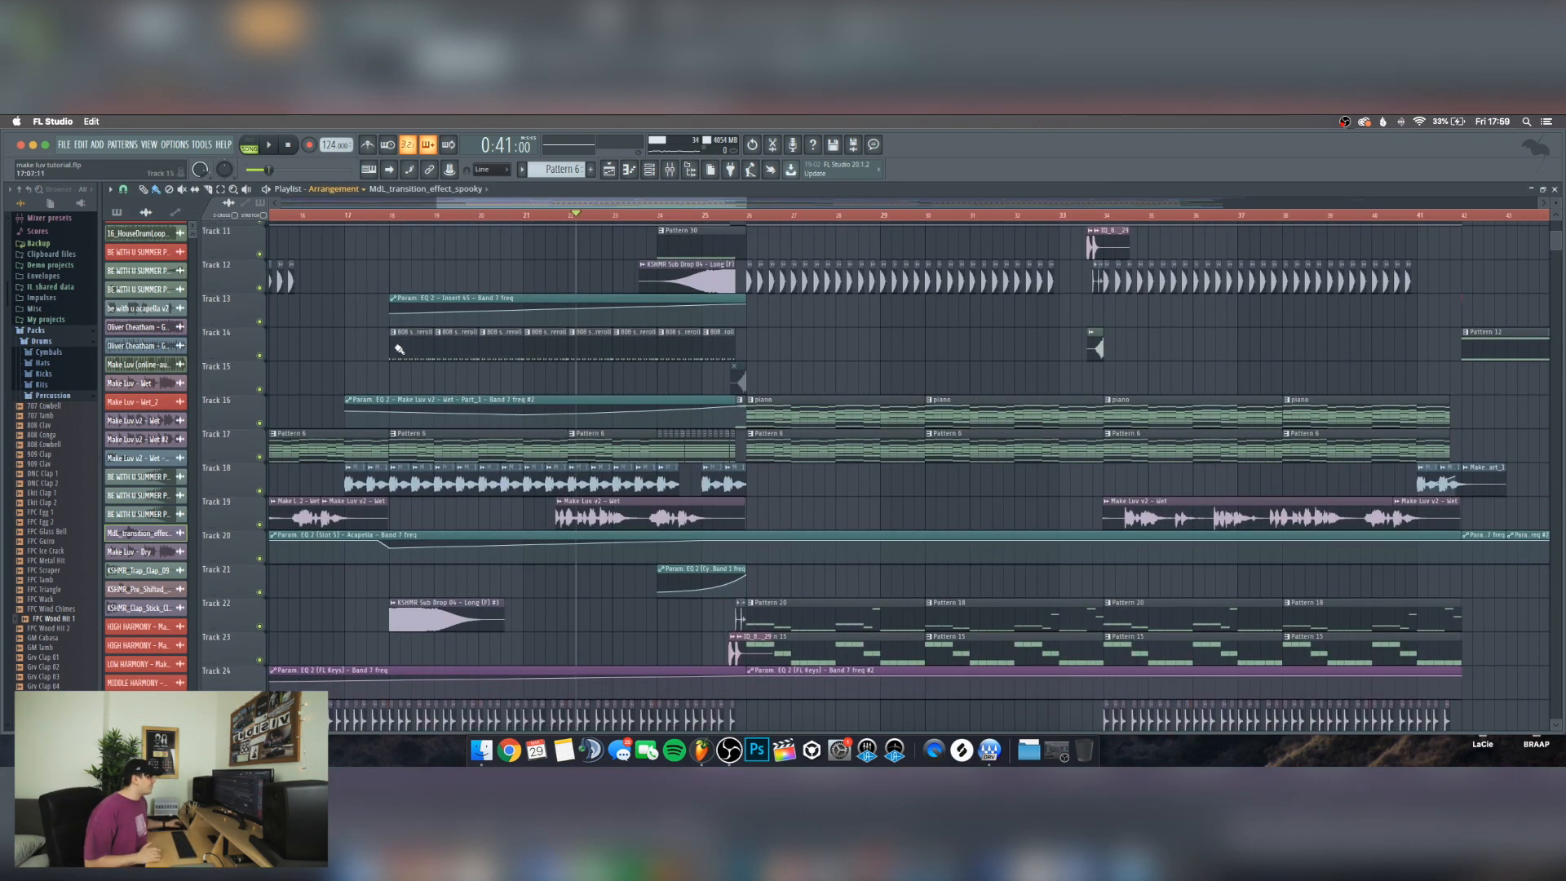
double_click(396, 342)
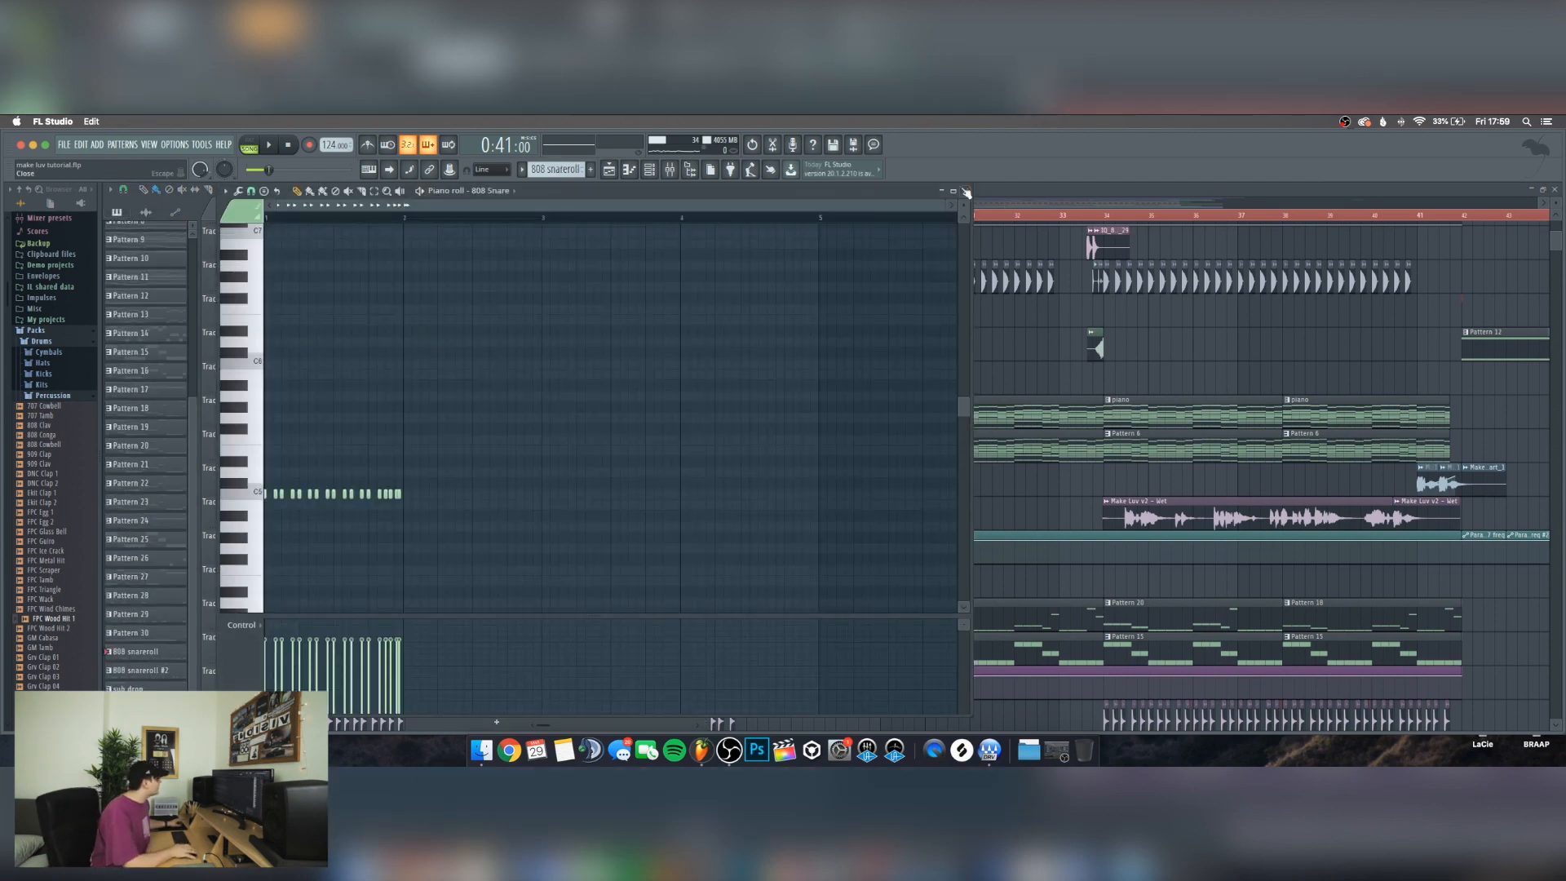
left_click(965, 191)
left_click(248, 146)
key("space")
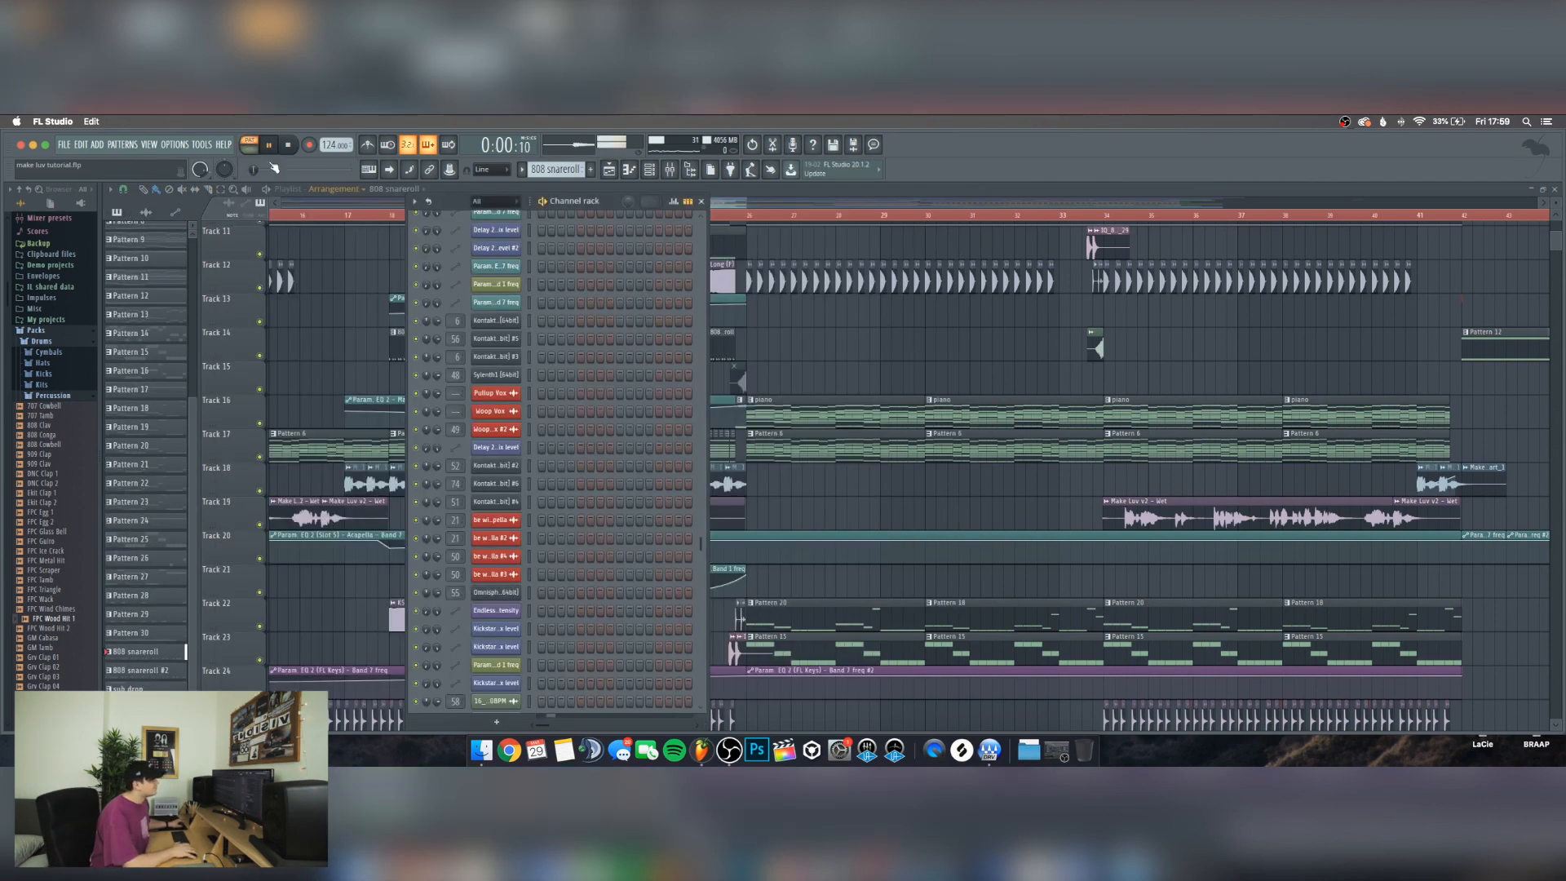
Examine the 808 Snare channel's settings and piano roll notes, stop playback, and close the piano roll
scroll(559, 312, "up", 5)
scroll(559, 311, "up", 15)
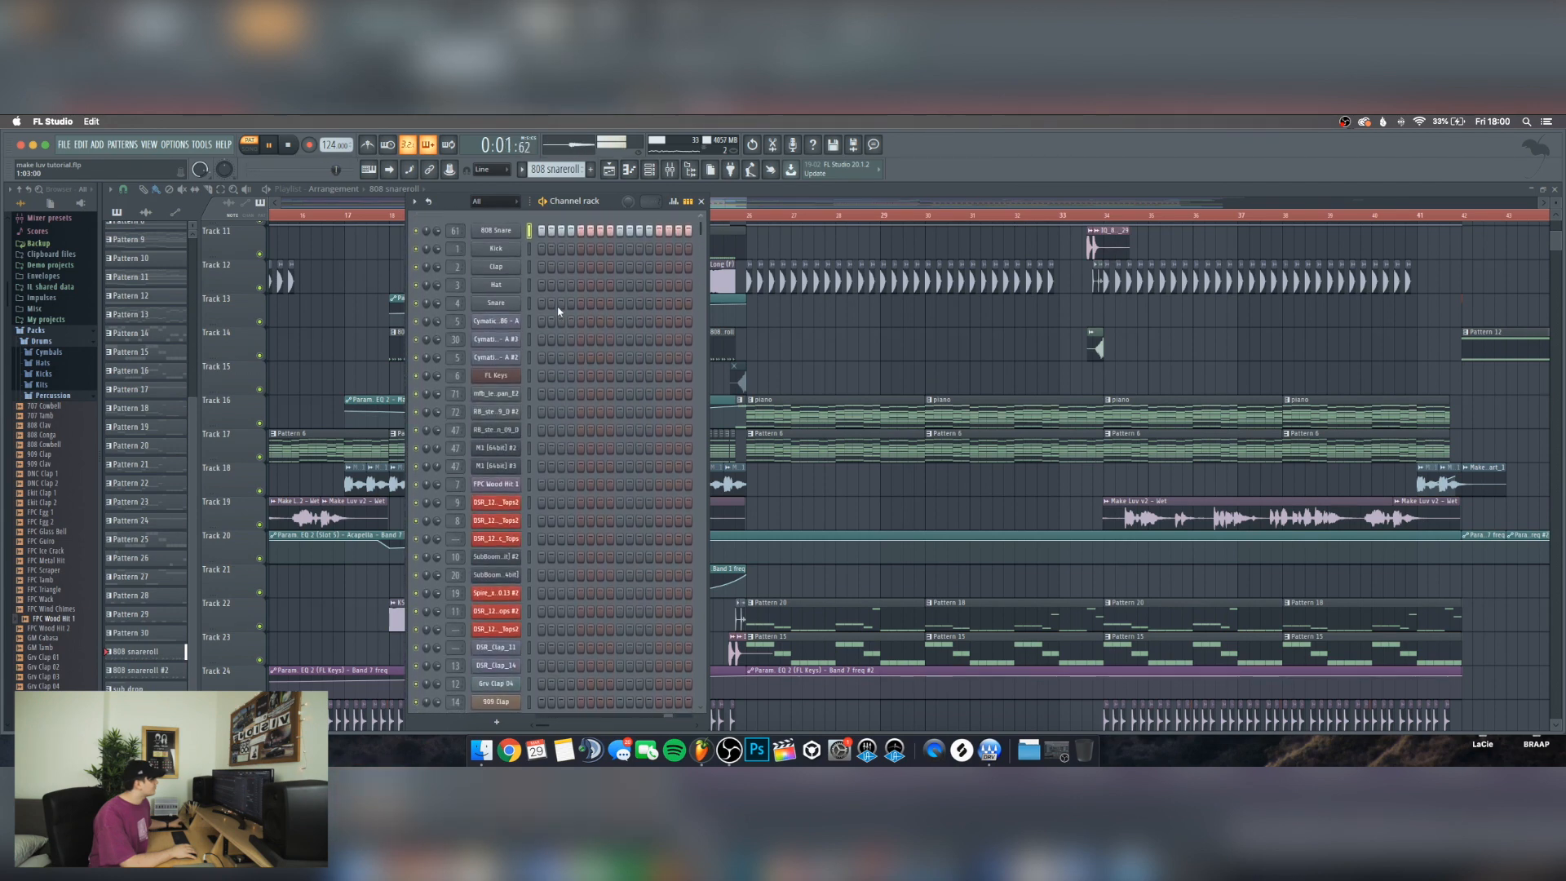
left_click(512, 230)
right_click(514, 230)
left_click(547, 231)
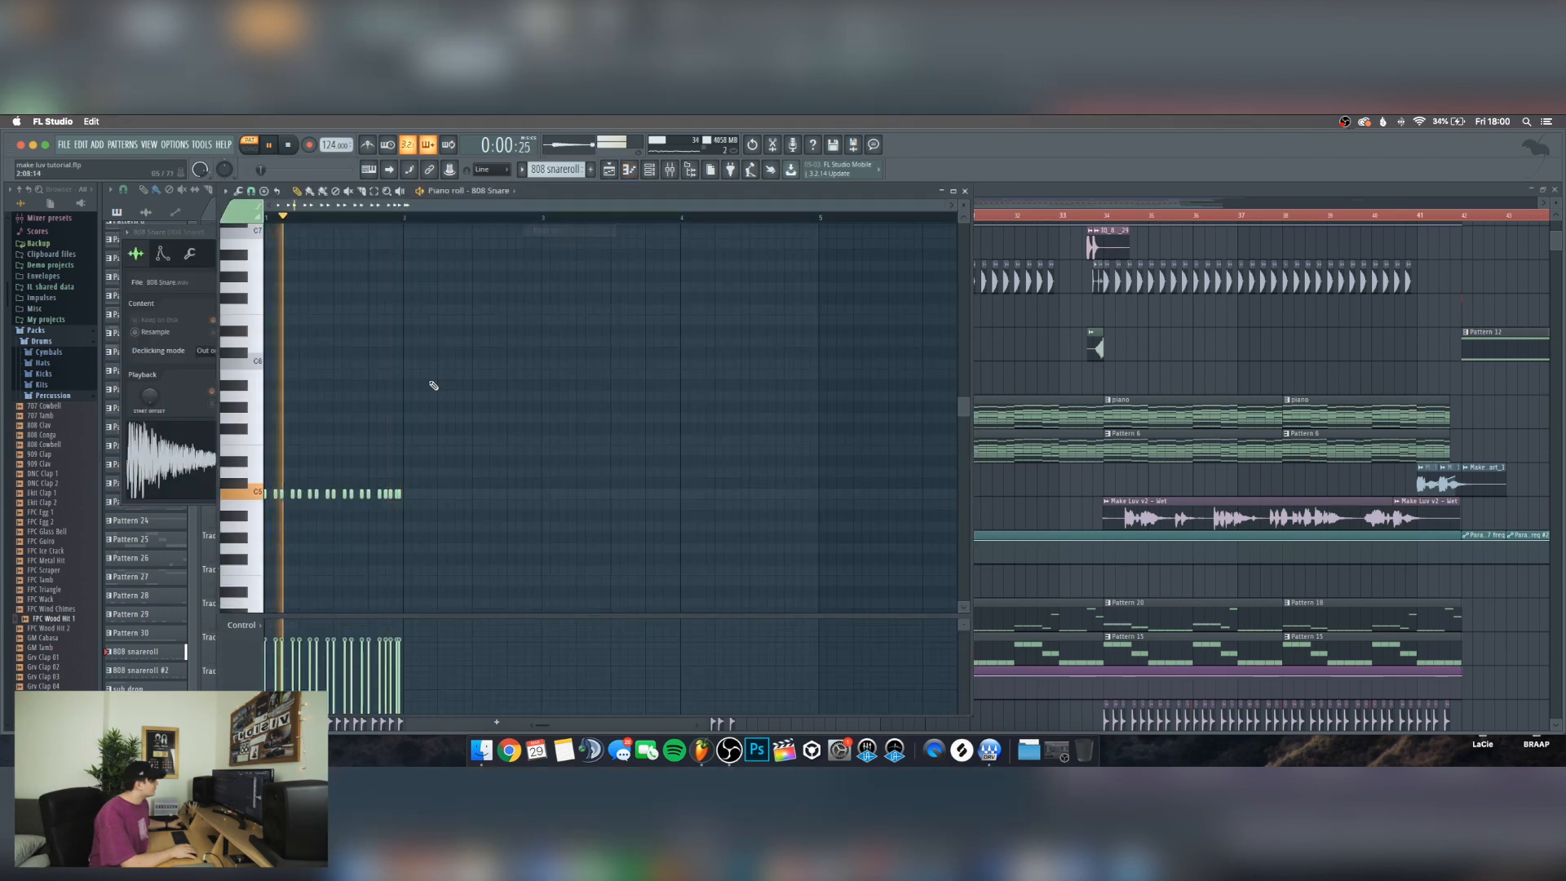
scroll(408, 367, "down", 3)
scroll(272, 226, "up", 3, "ctrl")
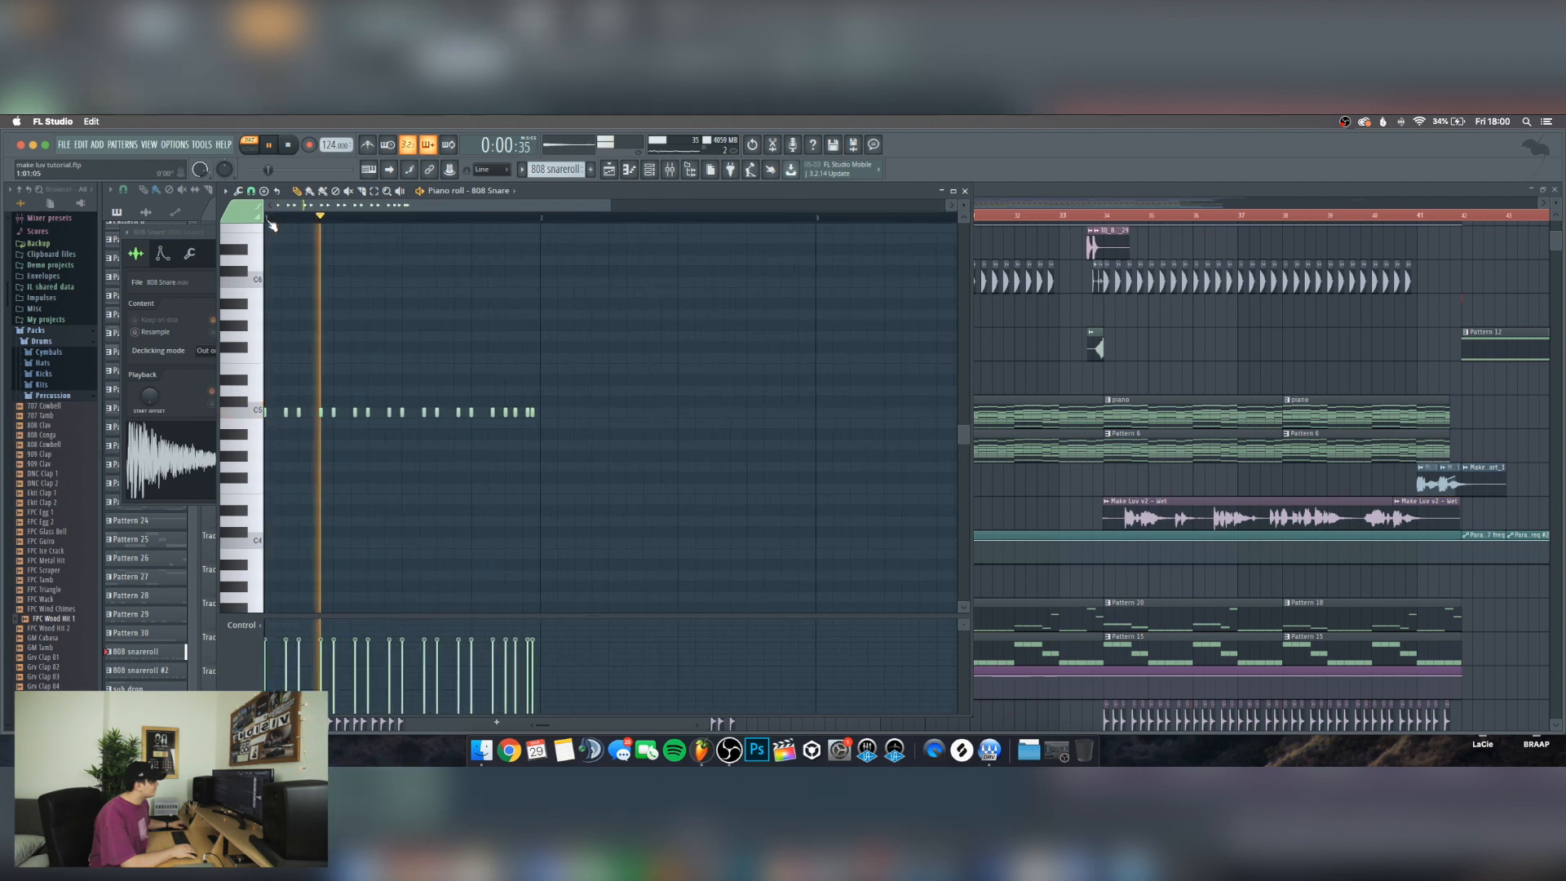
key("space")
left_click(965, 191)
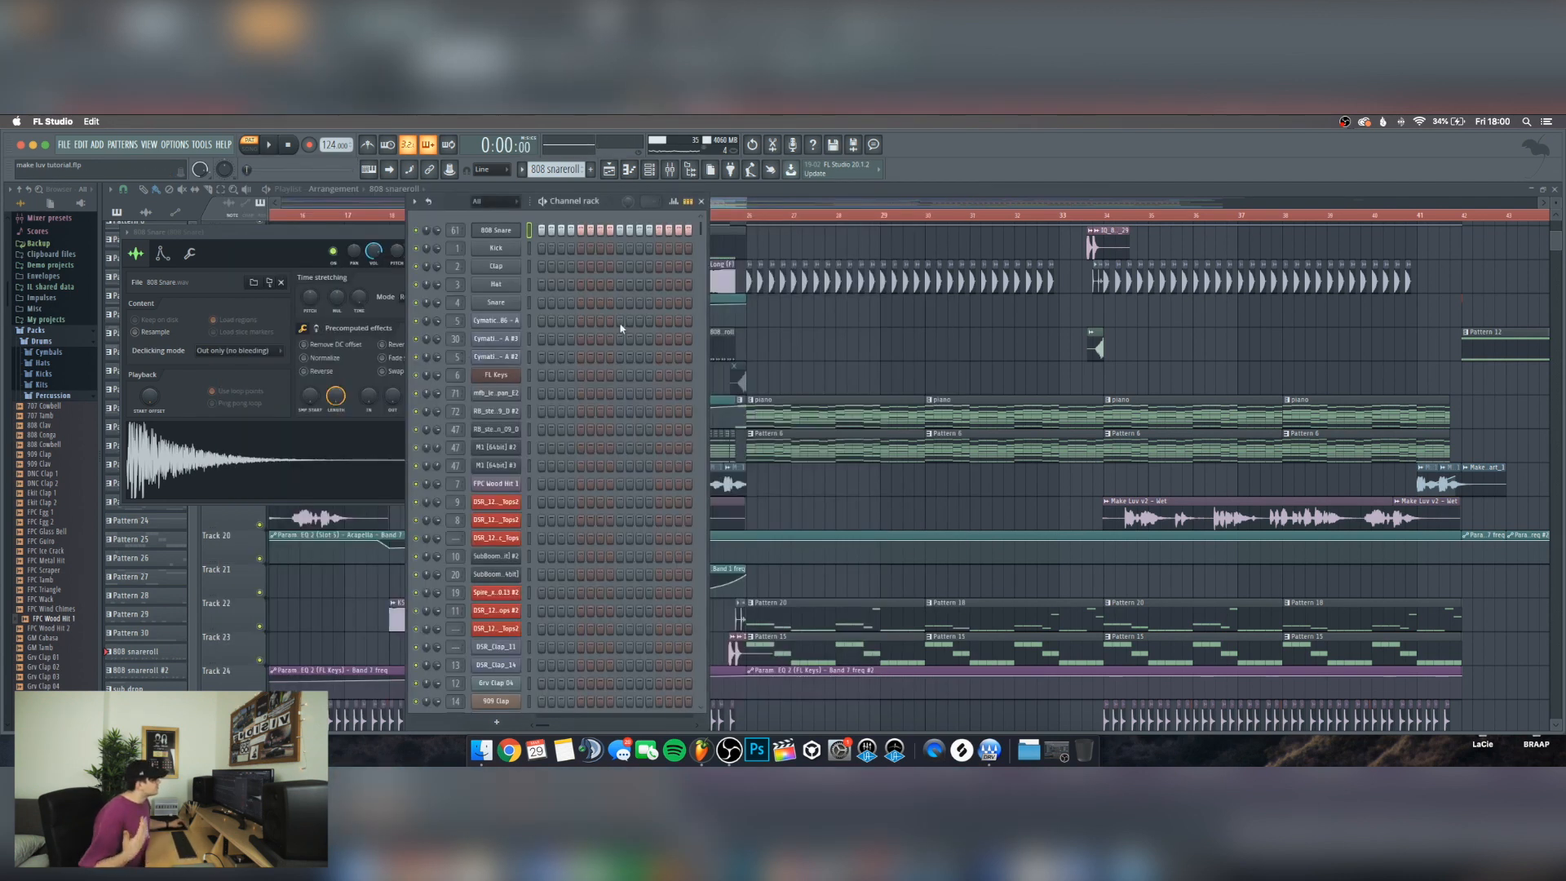
Open the 808 Snare notes in the piano roll, select them all, and open the quantizer
right_click(508, 232)
left_click(539, 234)
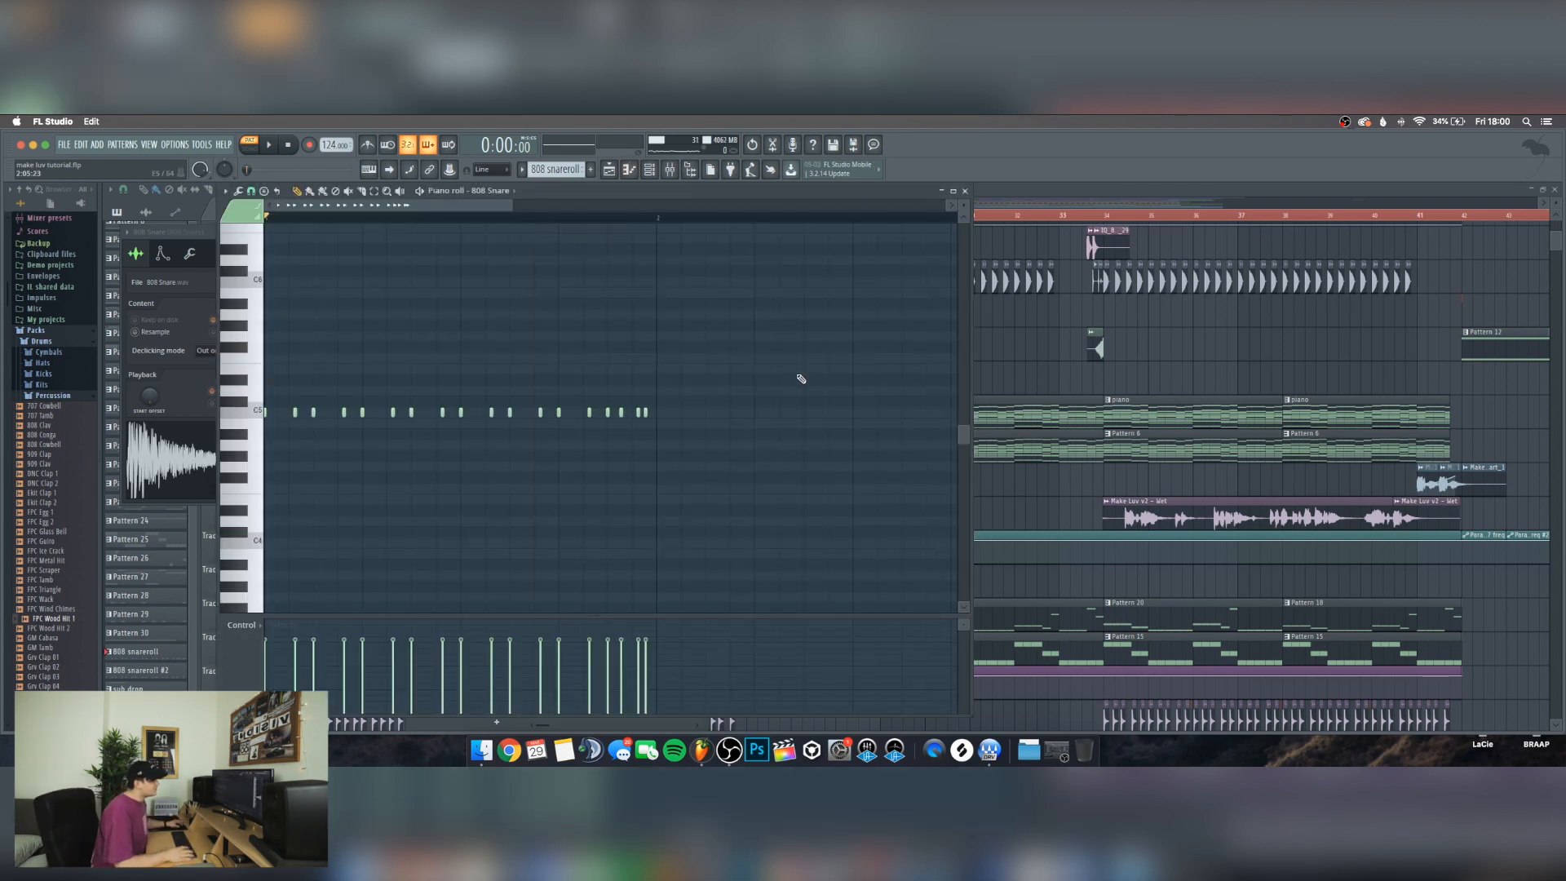
left_click_drag(785, 375, 262, 484)
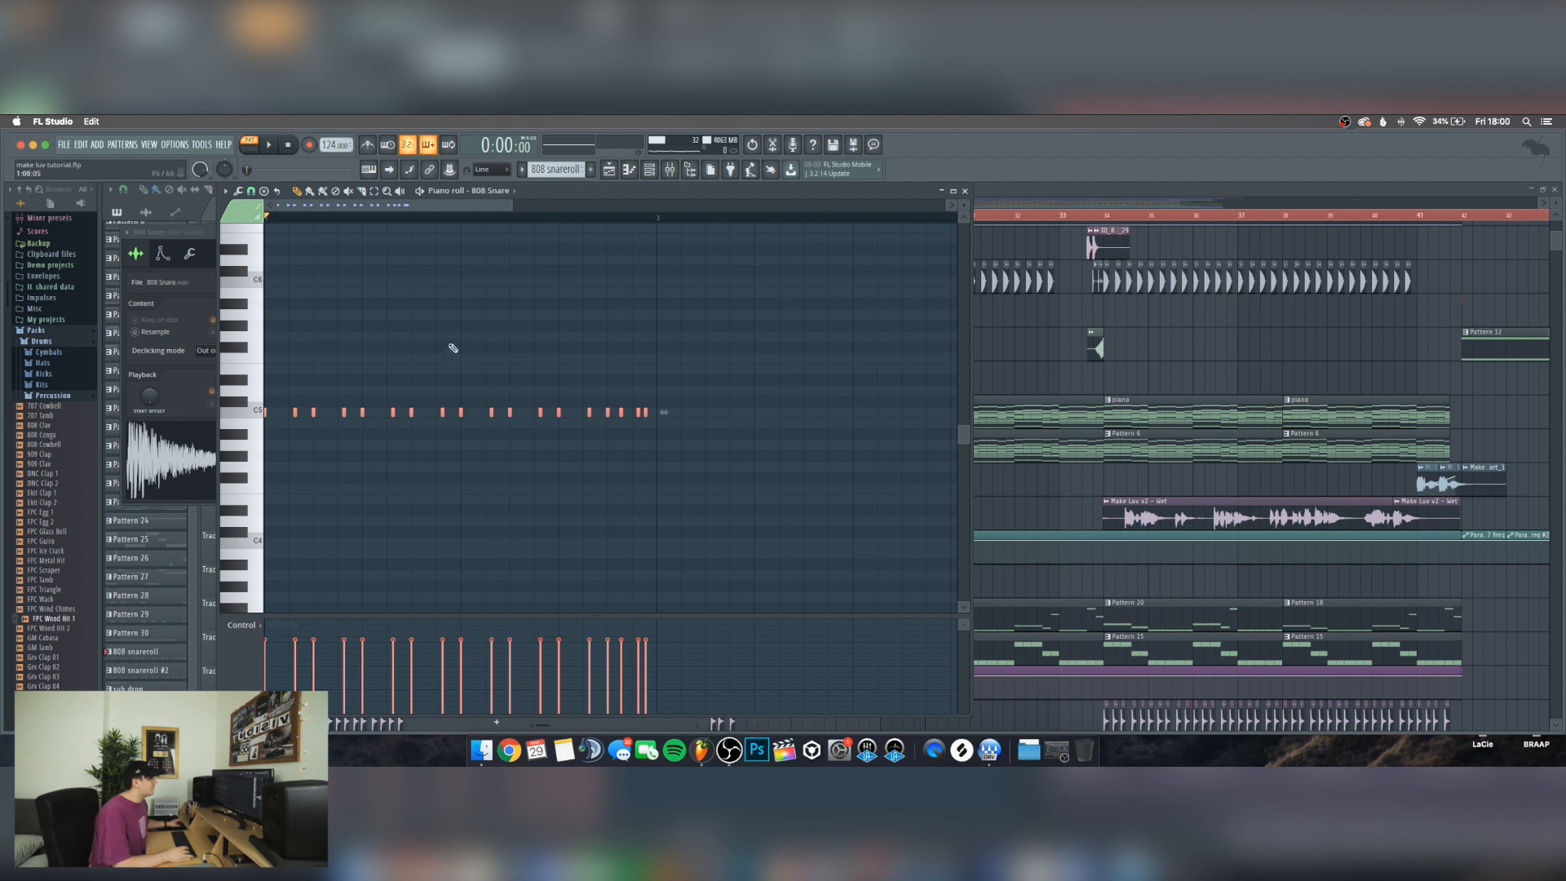
key("alt+q")
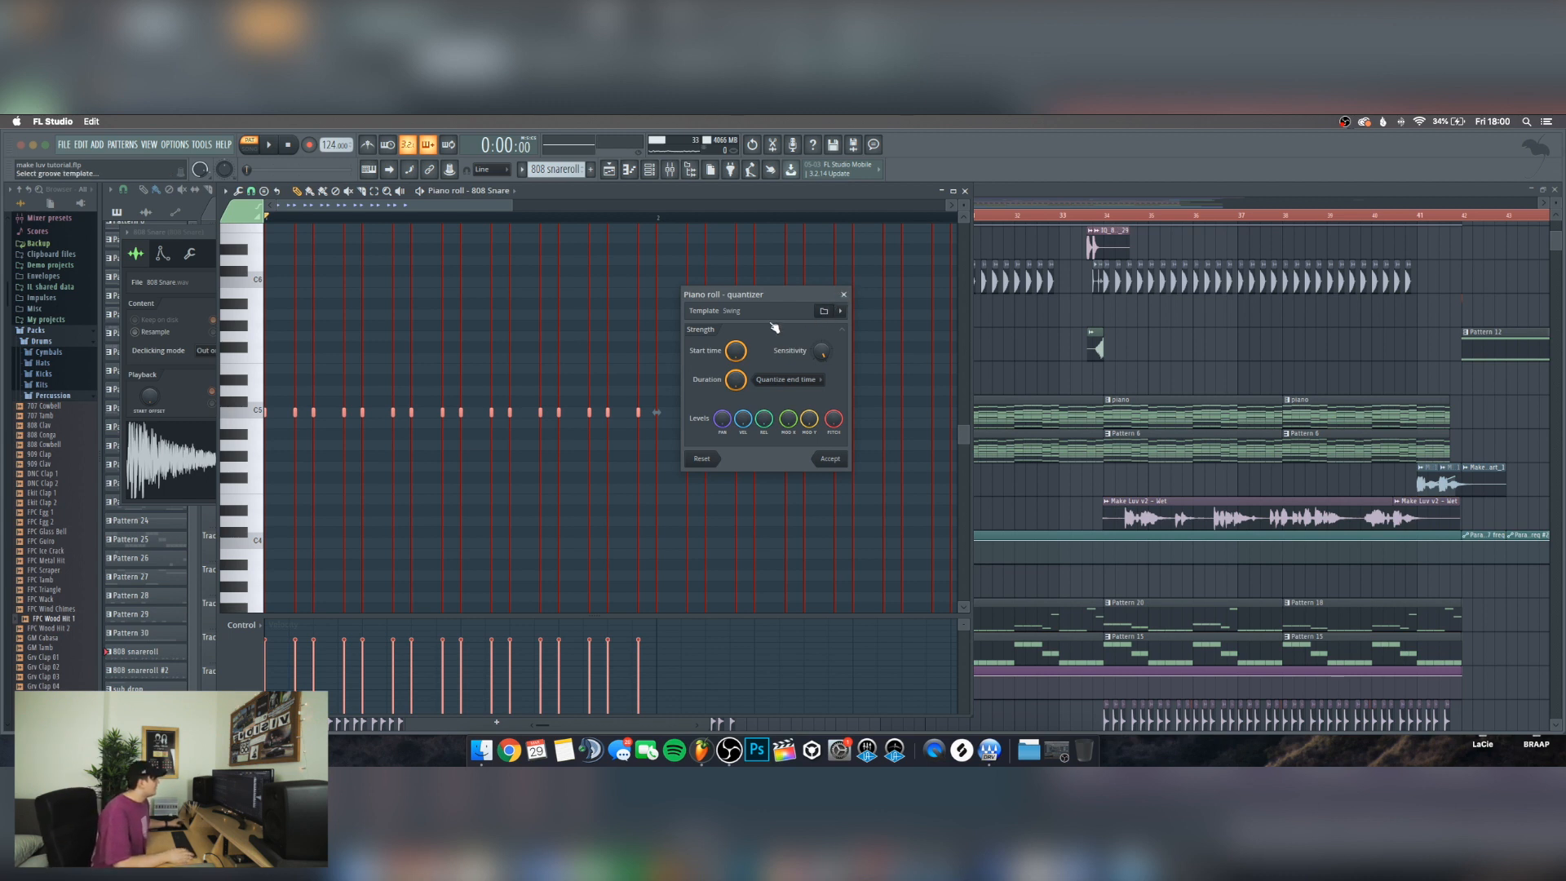
Browse the quantizer's groove template files around Swing.fsc, leave the file browser, and close the quantizer without applying it
left_click(774, 326)
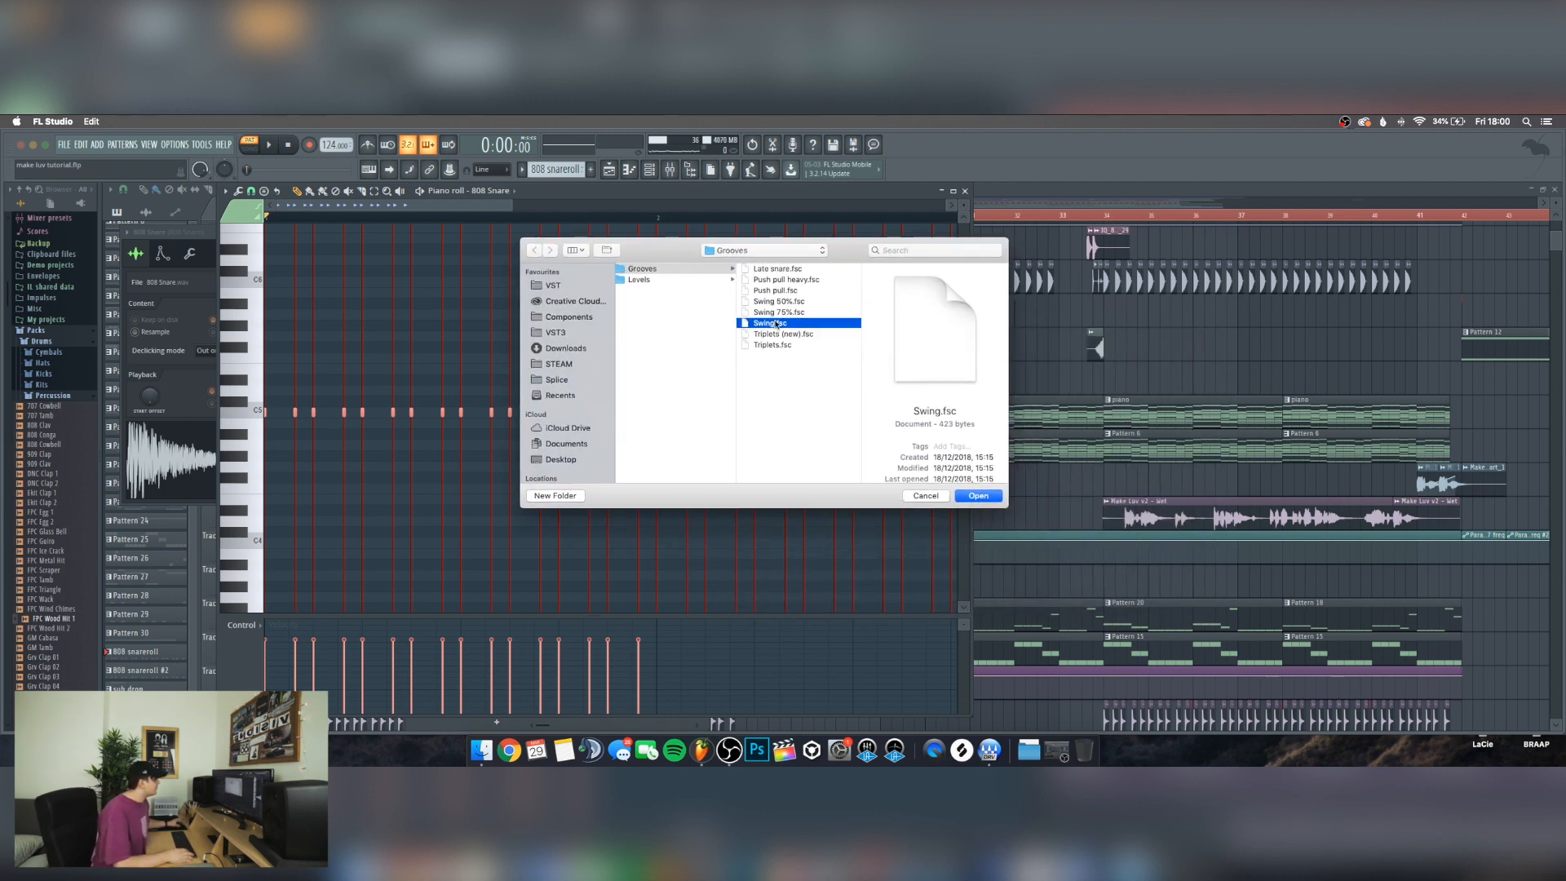
scroll(770, 324, "left", 8)
scroll(769, 324, "right", 2)
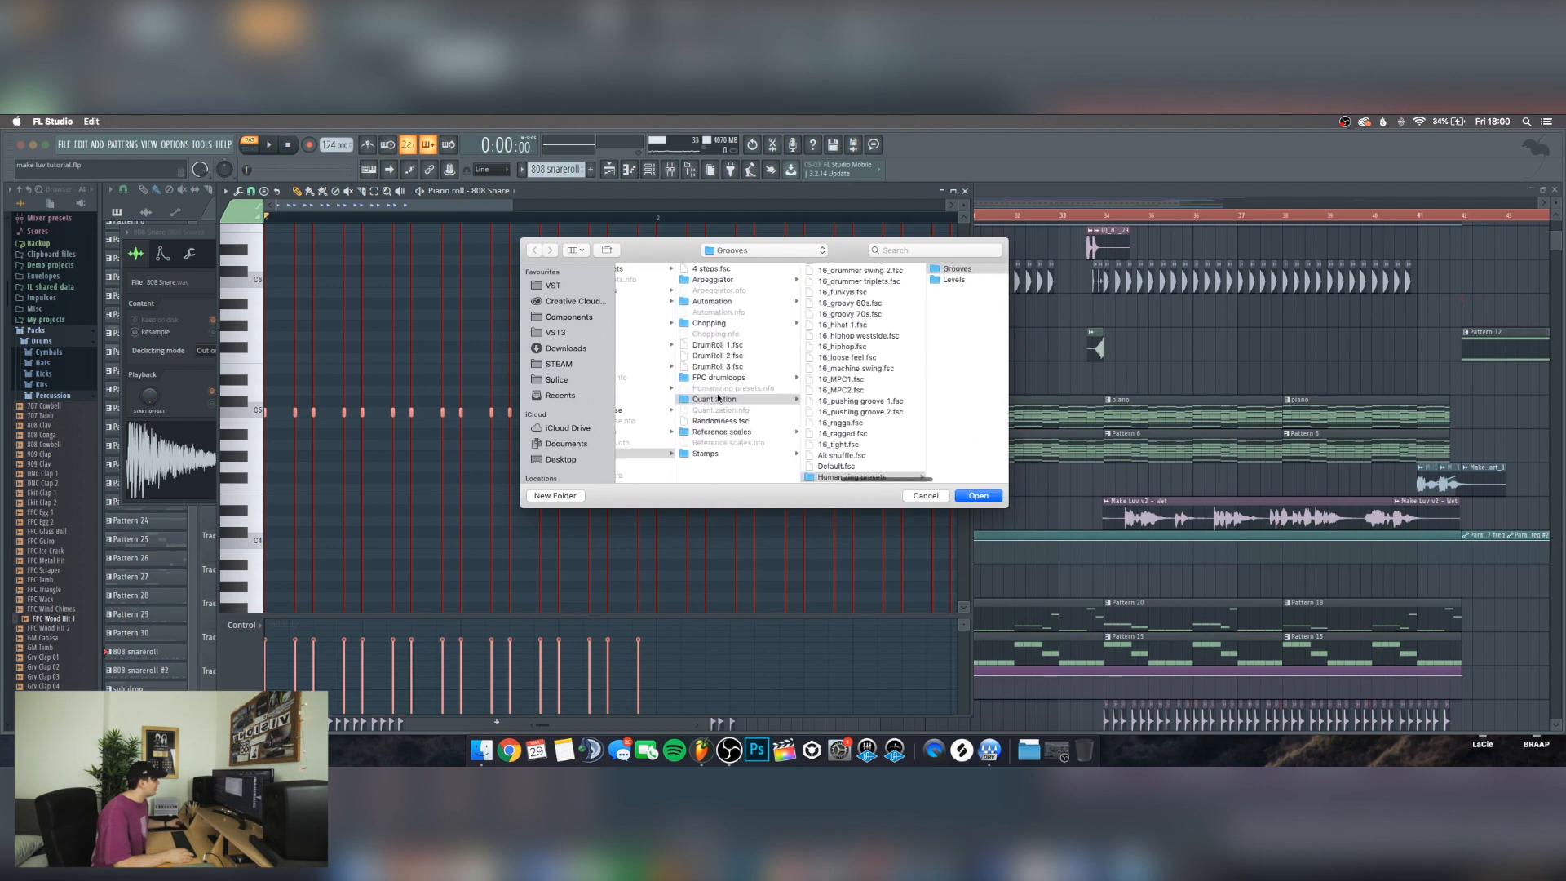
scroll(723, 398, "left", 3)
scroll(708, 456, "right", 7)
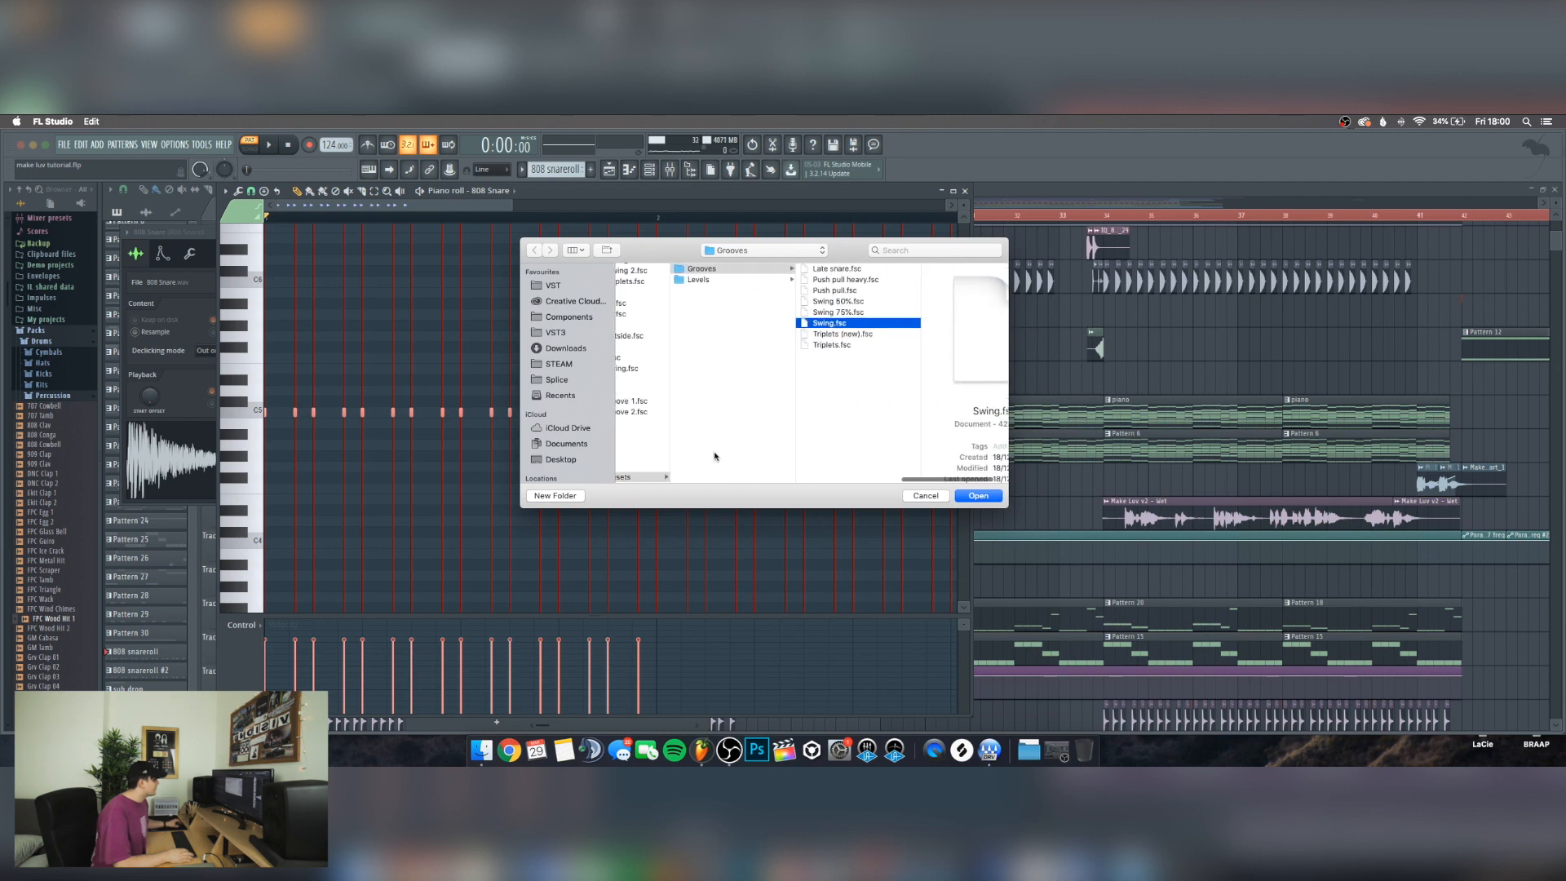
scroll(714, 457, "left", 3)
scroll(715, 453, "right", 6)
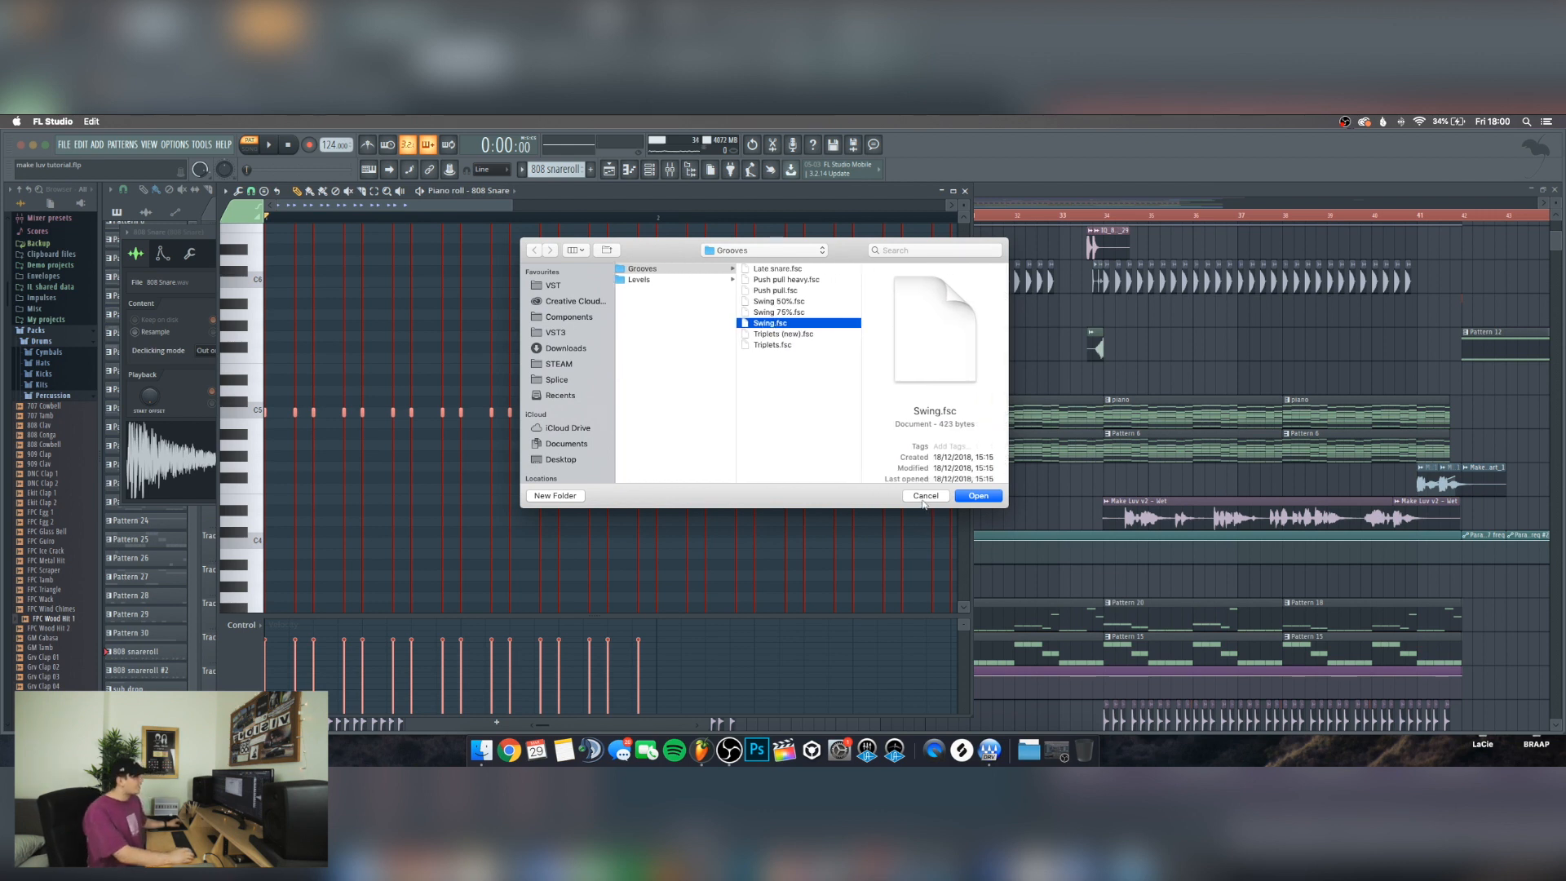
left_click(978, 495)
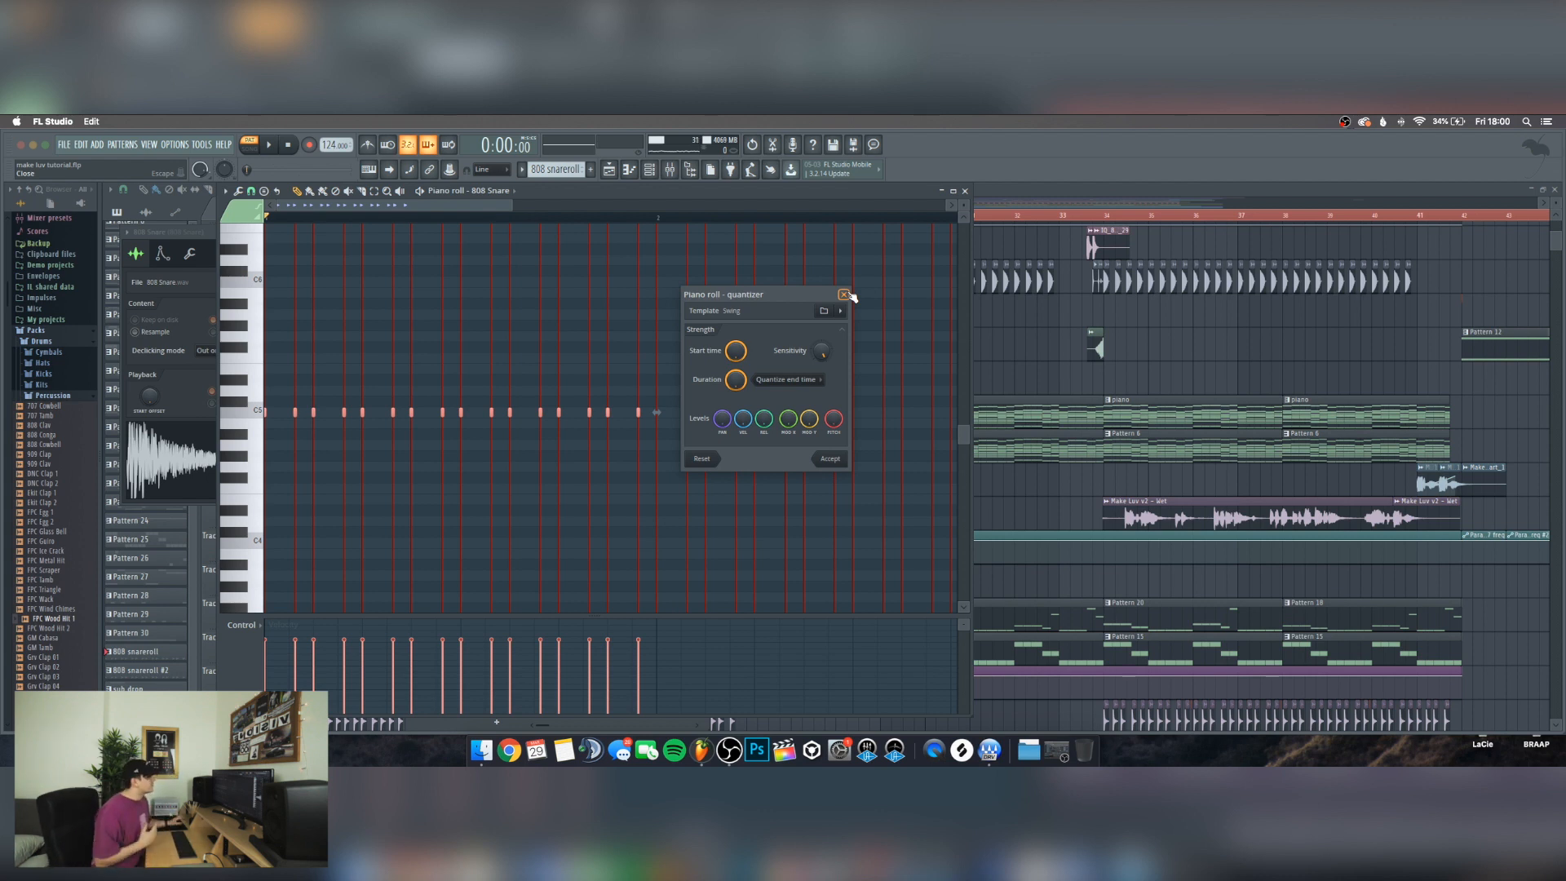
left_click(847, 295)
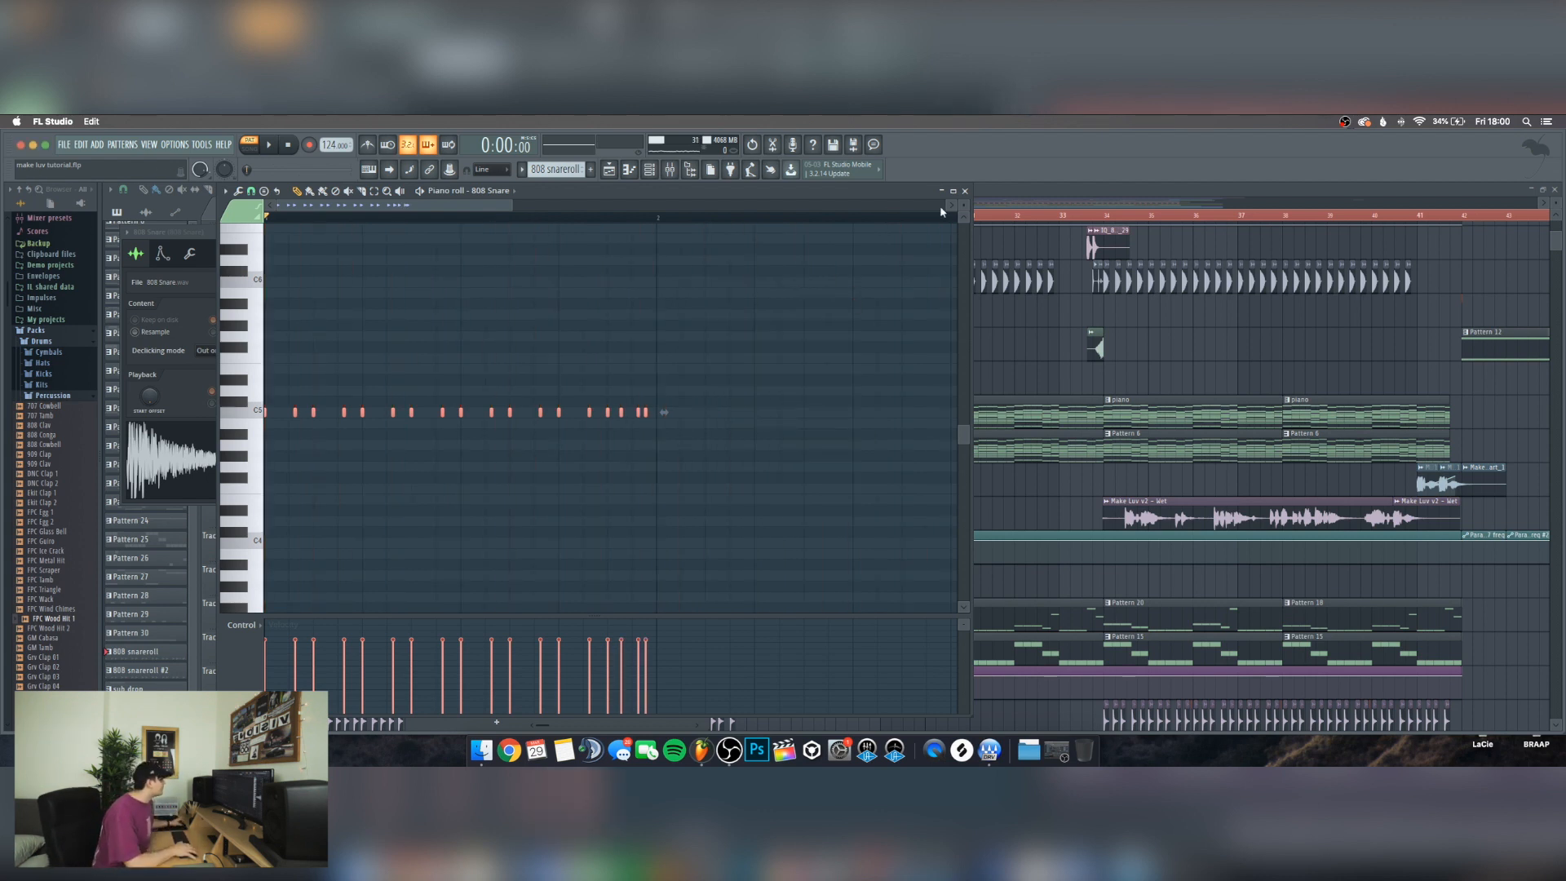
Close the piano roll and channel rack, and inspect the Make Luv v2 - Wet - Part_1 vocal clip on Track 18
left_click(965, 192)
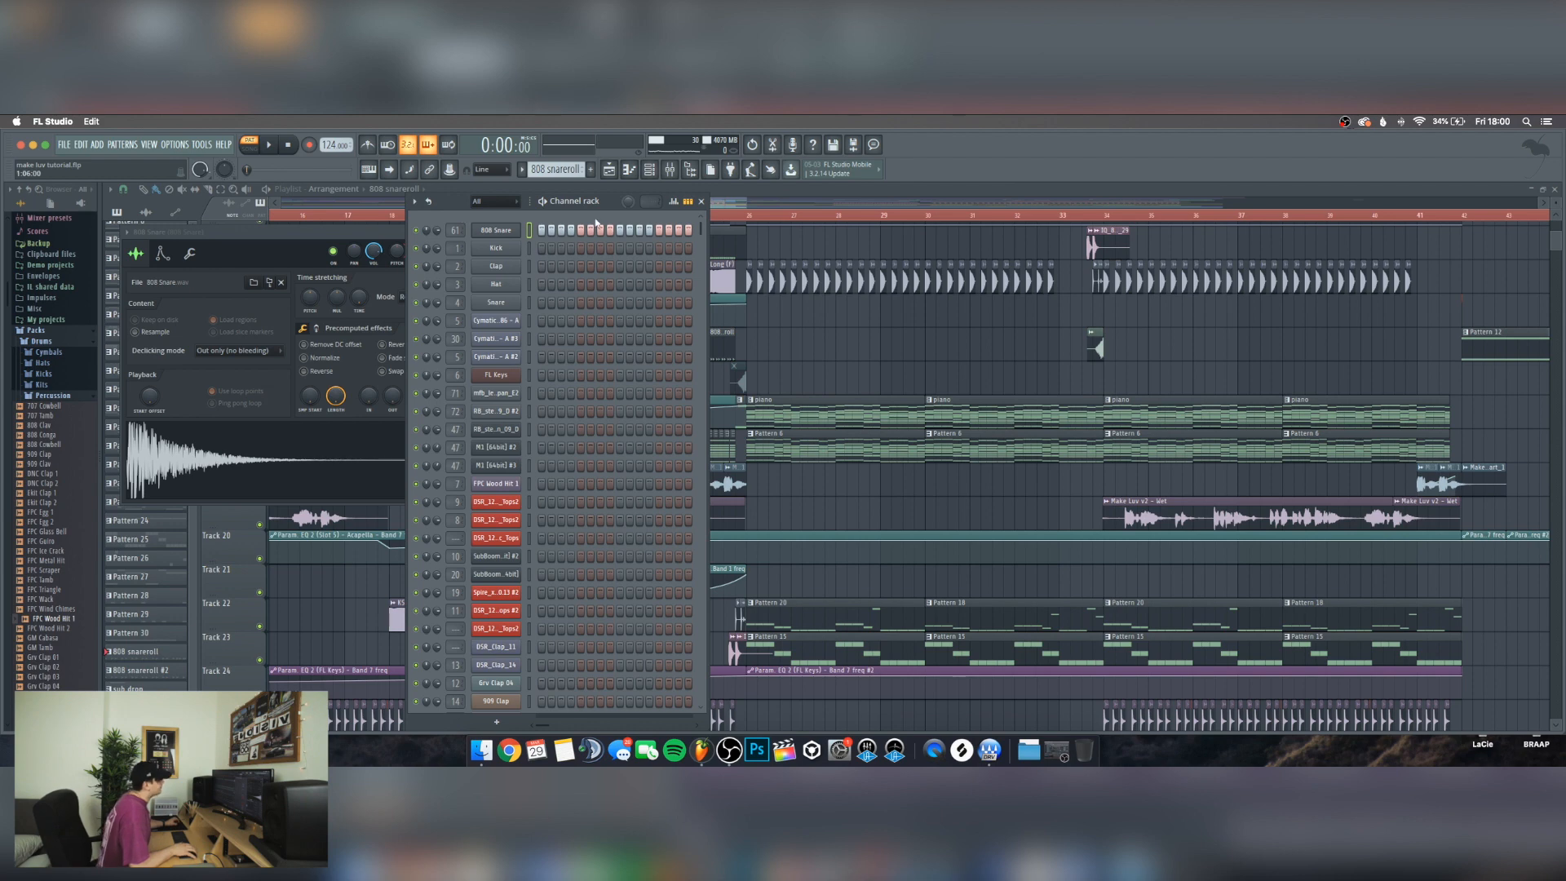
left_click(729, 198)
scroll(625, 310, "down", 2)
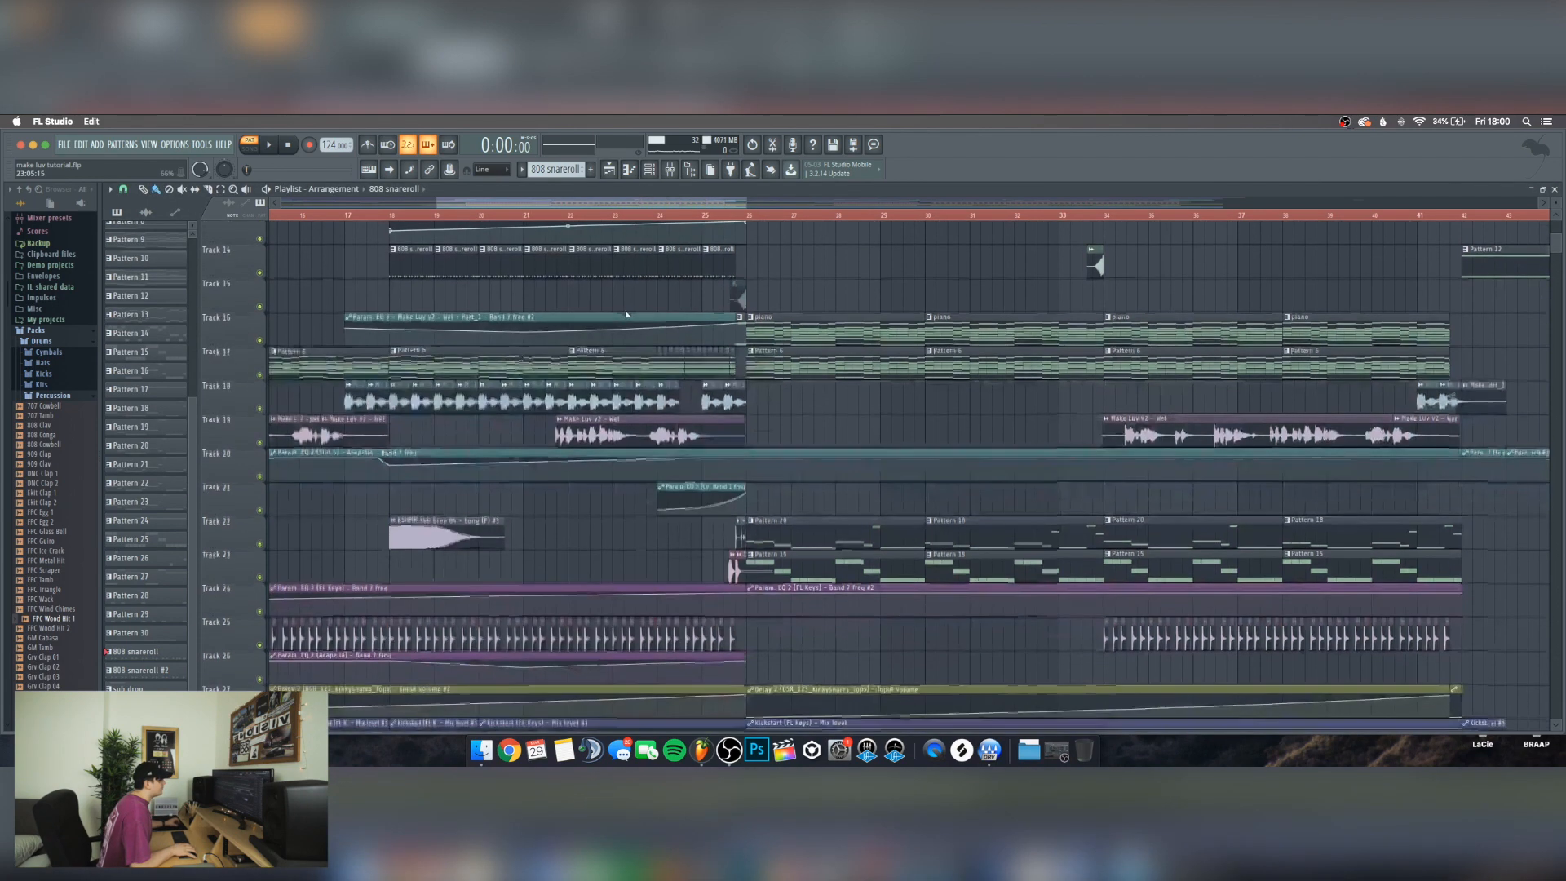
scroll(366, 349, "down", 2)
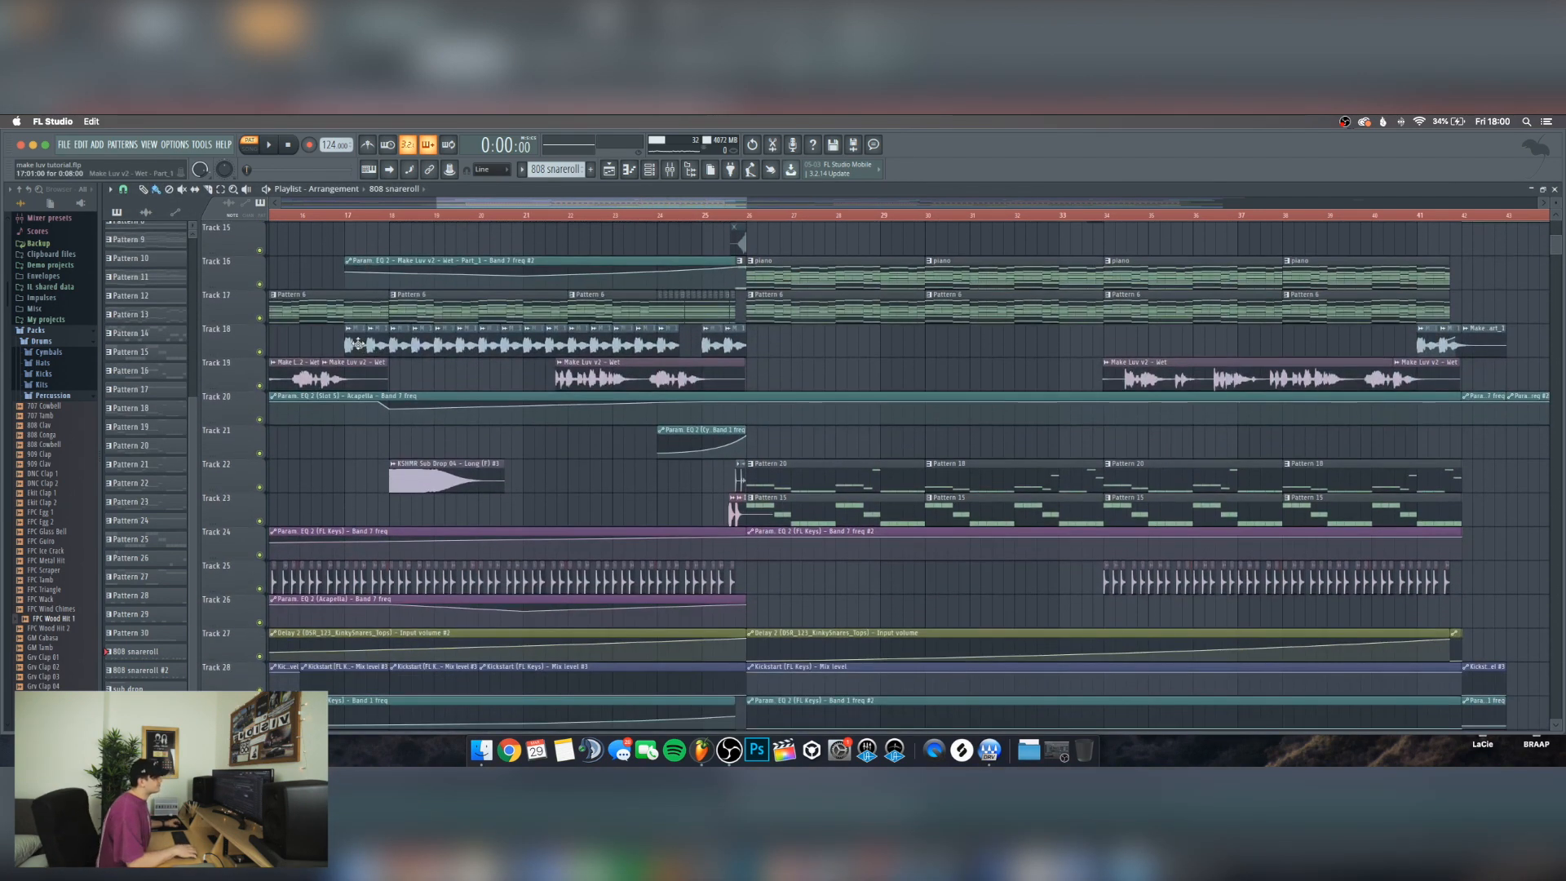
double_click(357, 343)
left_click(424, 194)
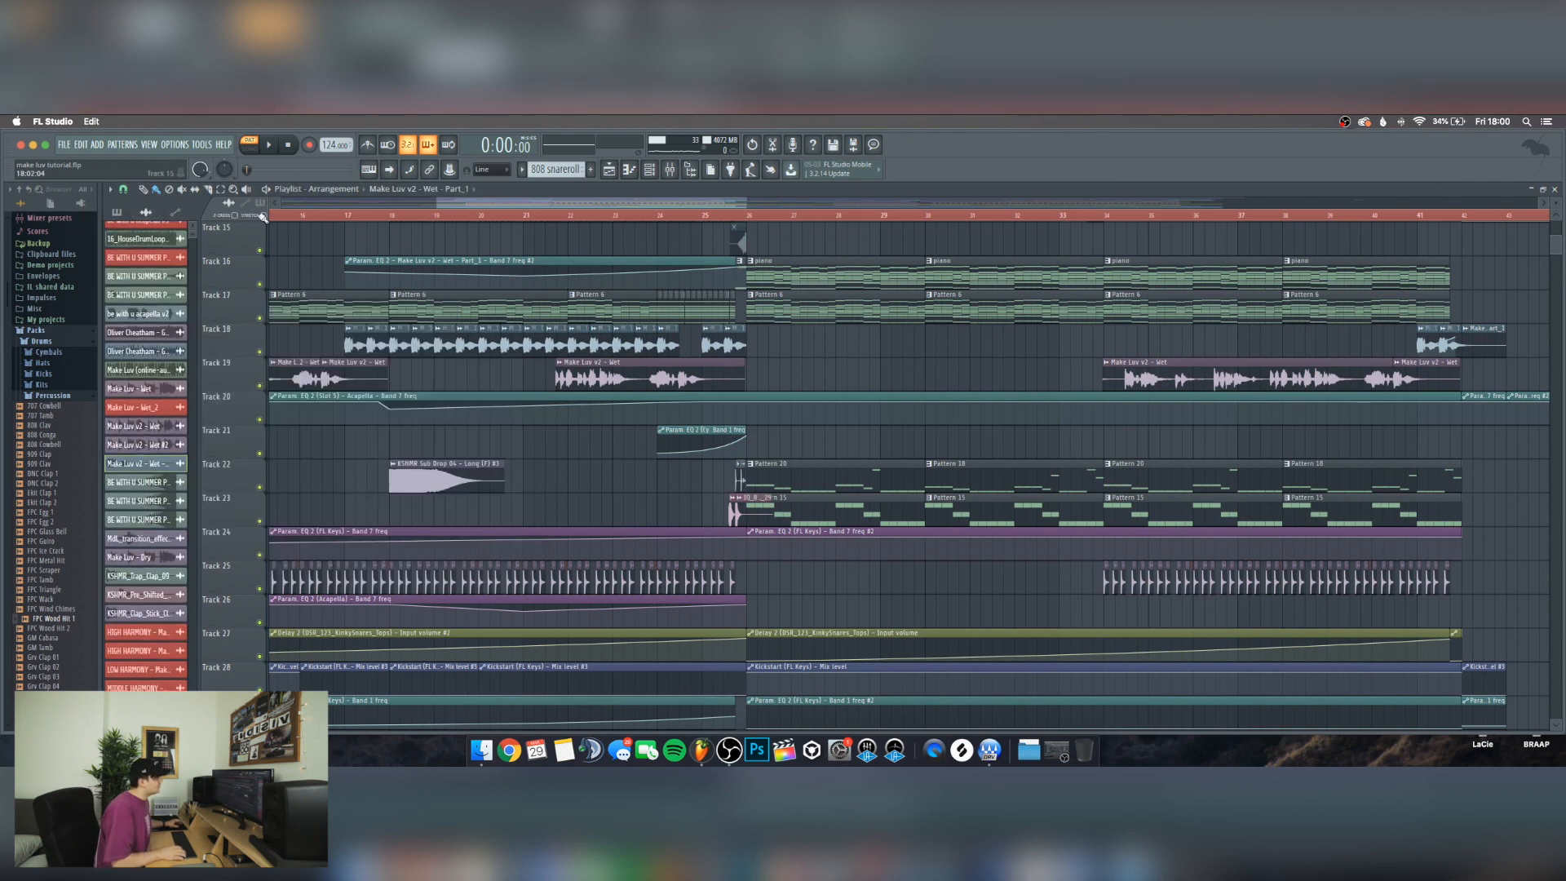
Select the playlist range from 15:13:00 to 26:01:00, and open the Track 18 vocal clip's channel settings and the mixer
left_click_drag(299, 217, 741, 217)
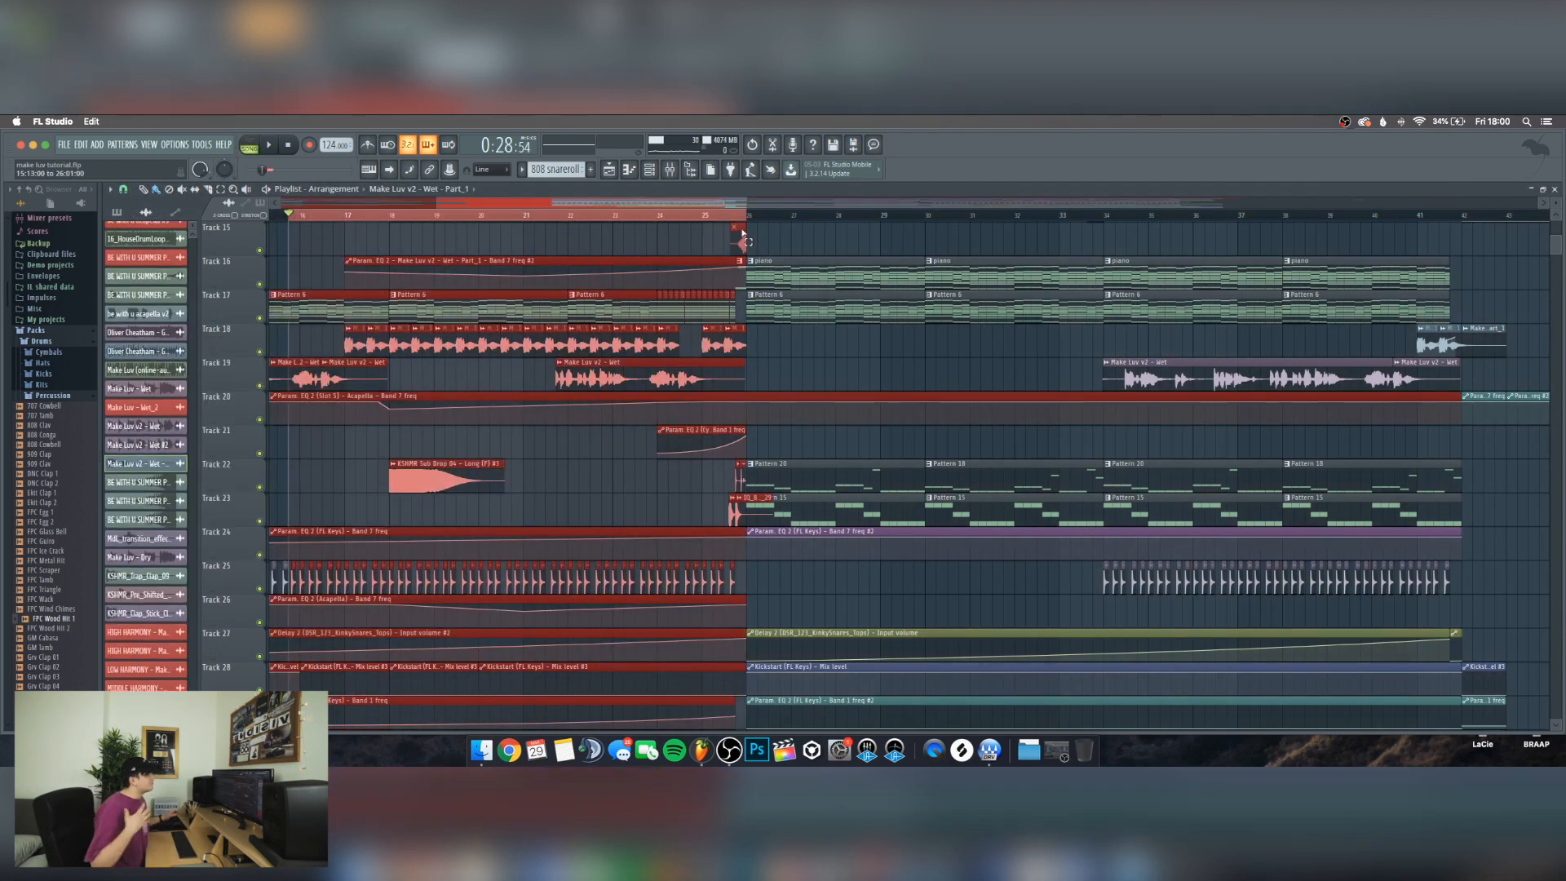
key("F6")
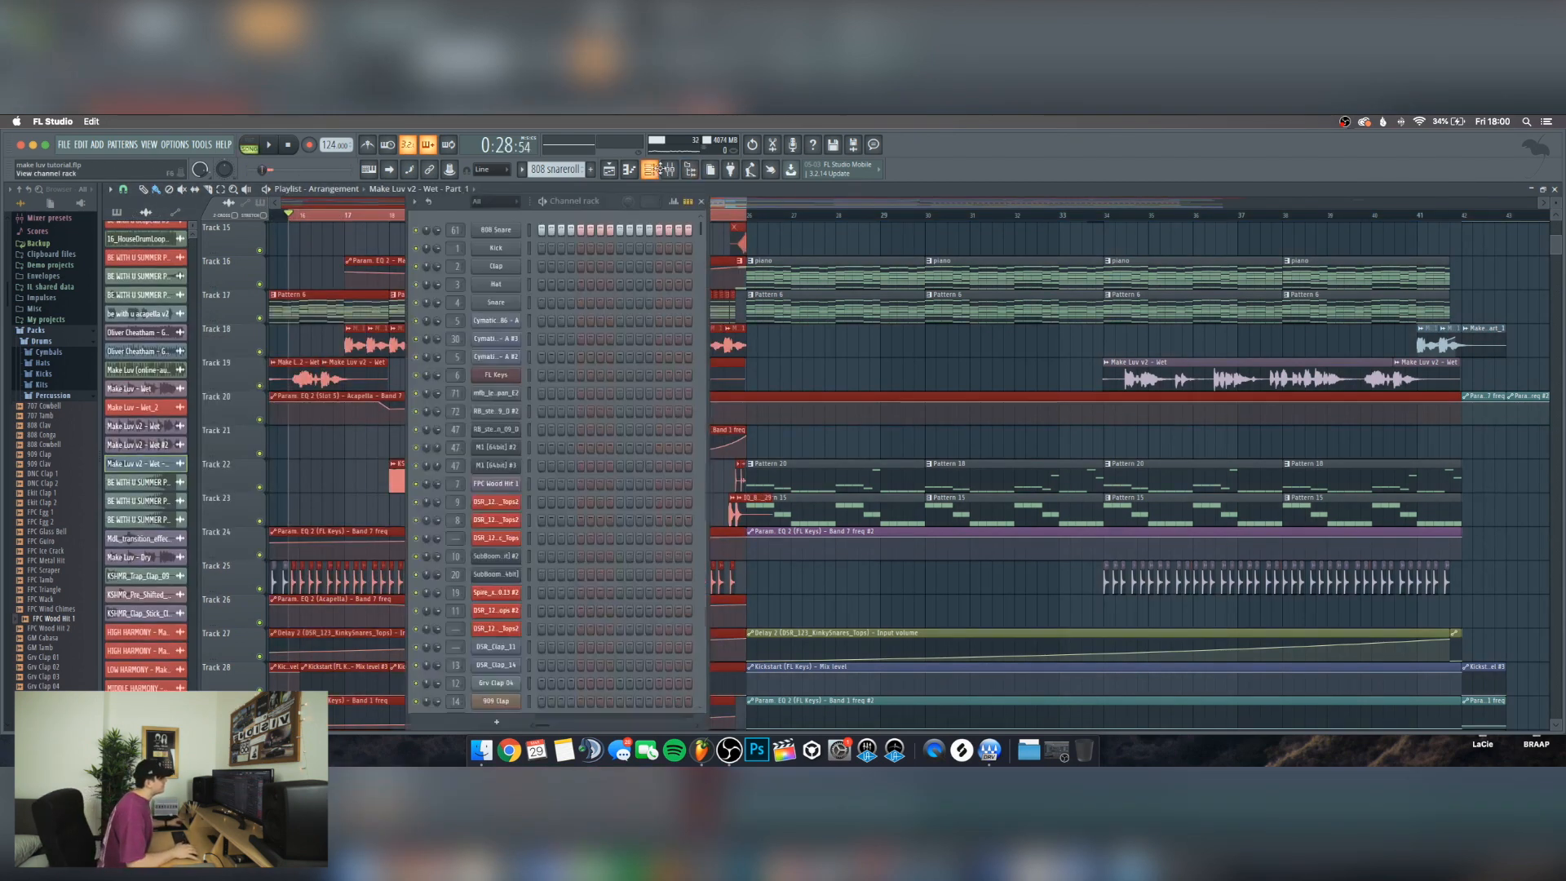
key("F9")
double_click(396, 334)
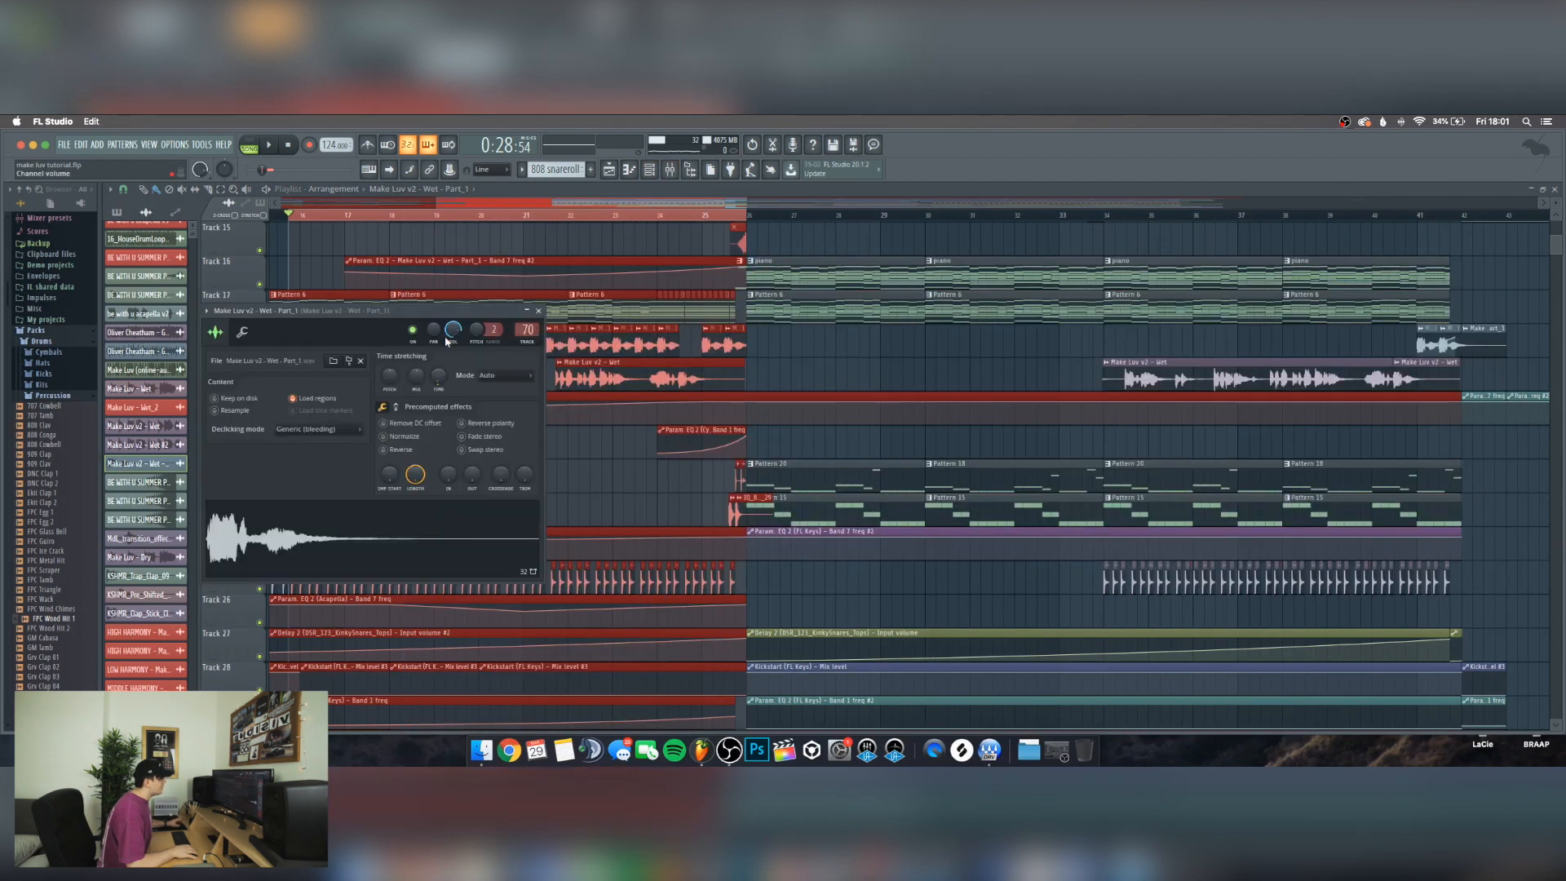
left_click(670, 173)
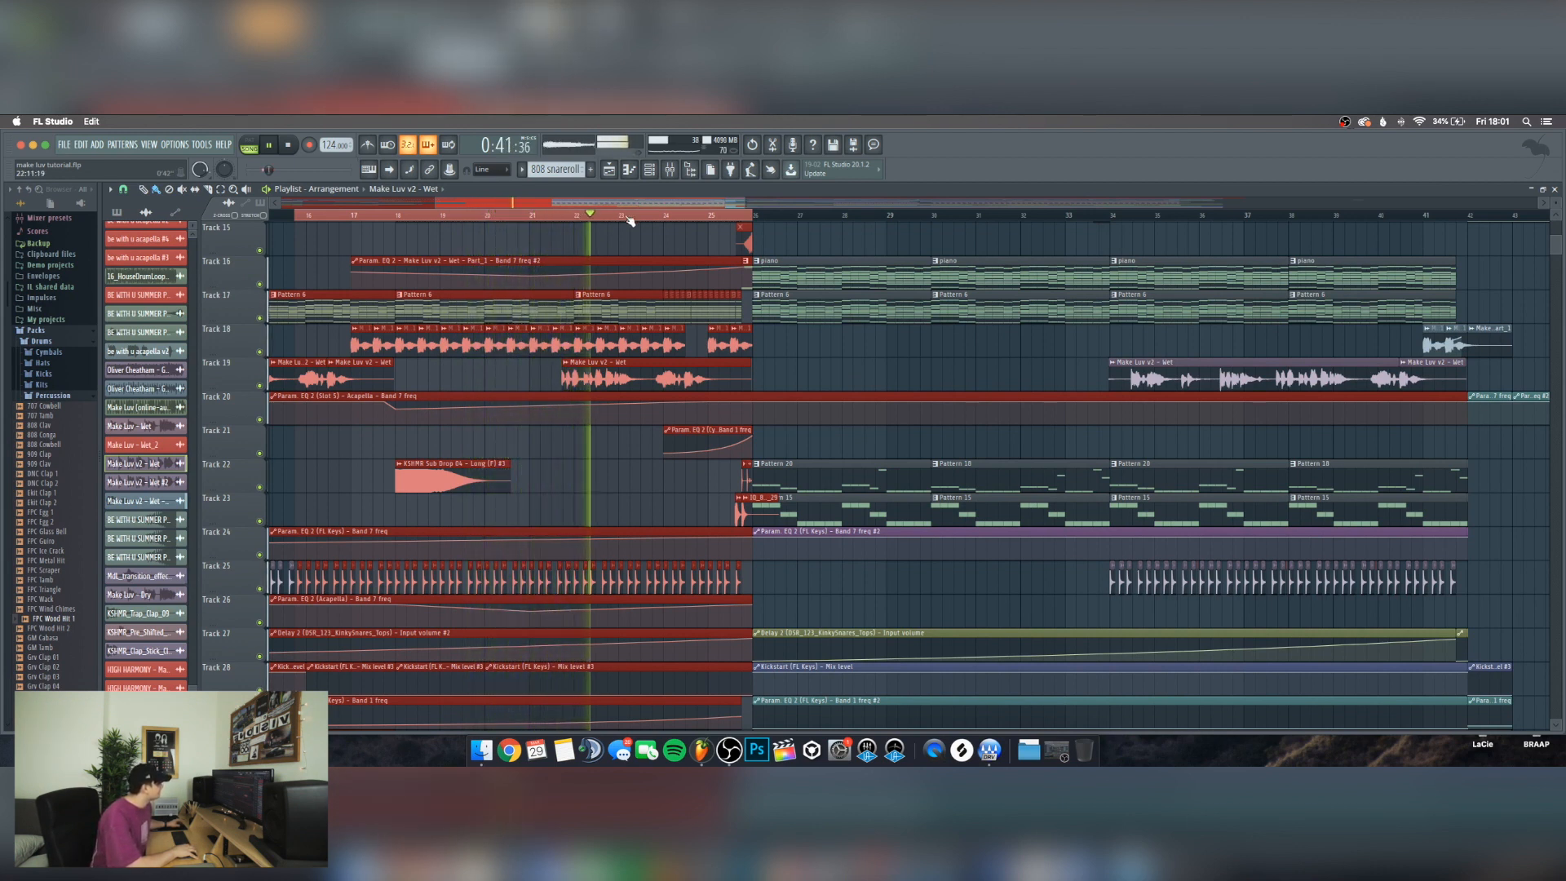
Listen to the end of the selected build-up, stop playback, and check the Acapella insert's effects in the mixer
scroll(743, 222, "up", 1)
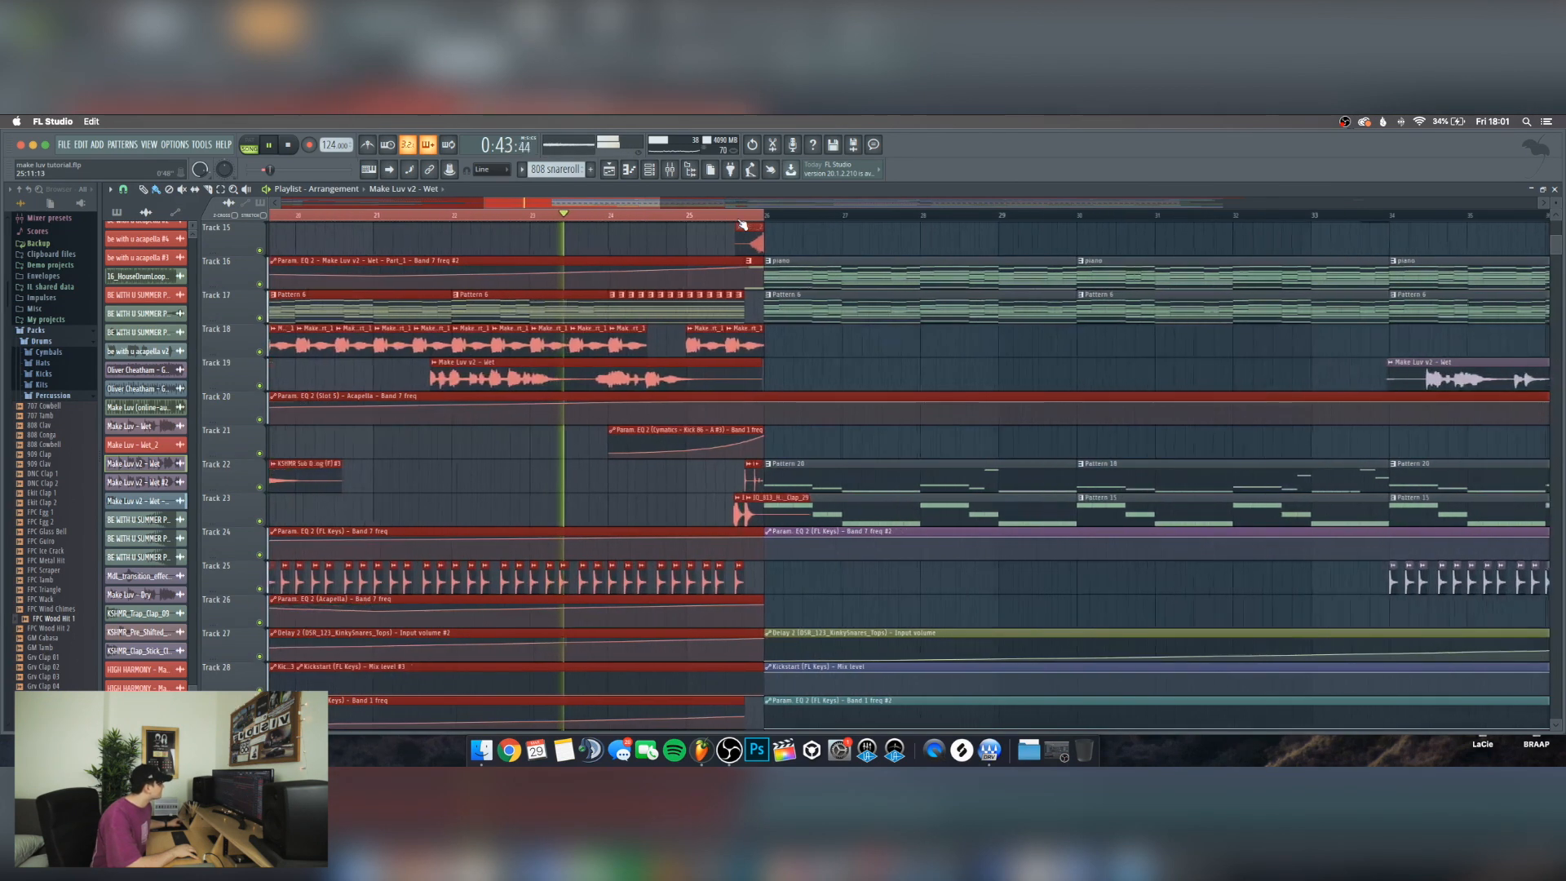
scroll(742, 222, "up", 2)
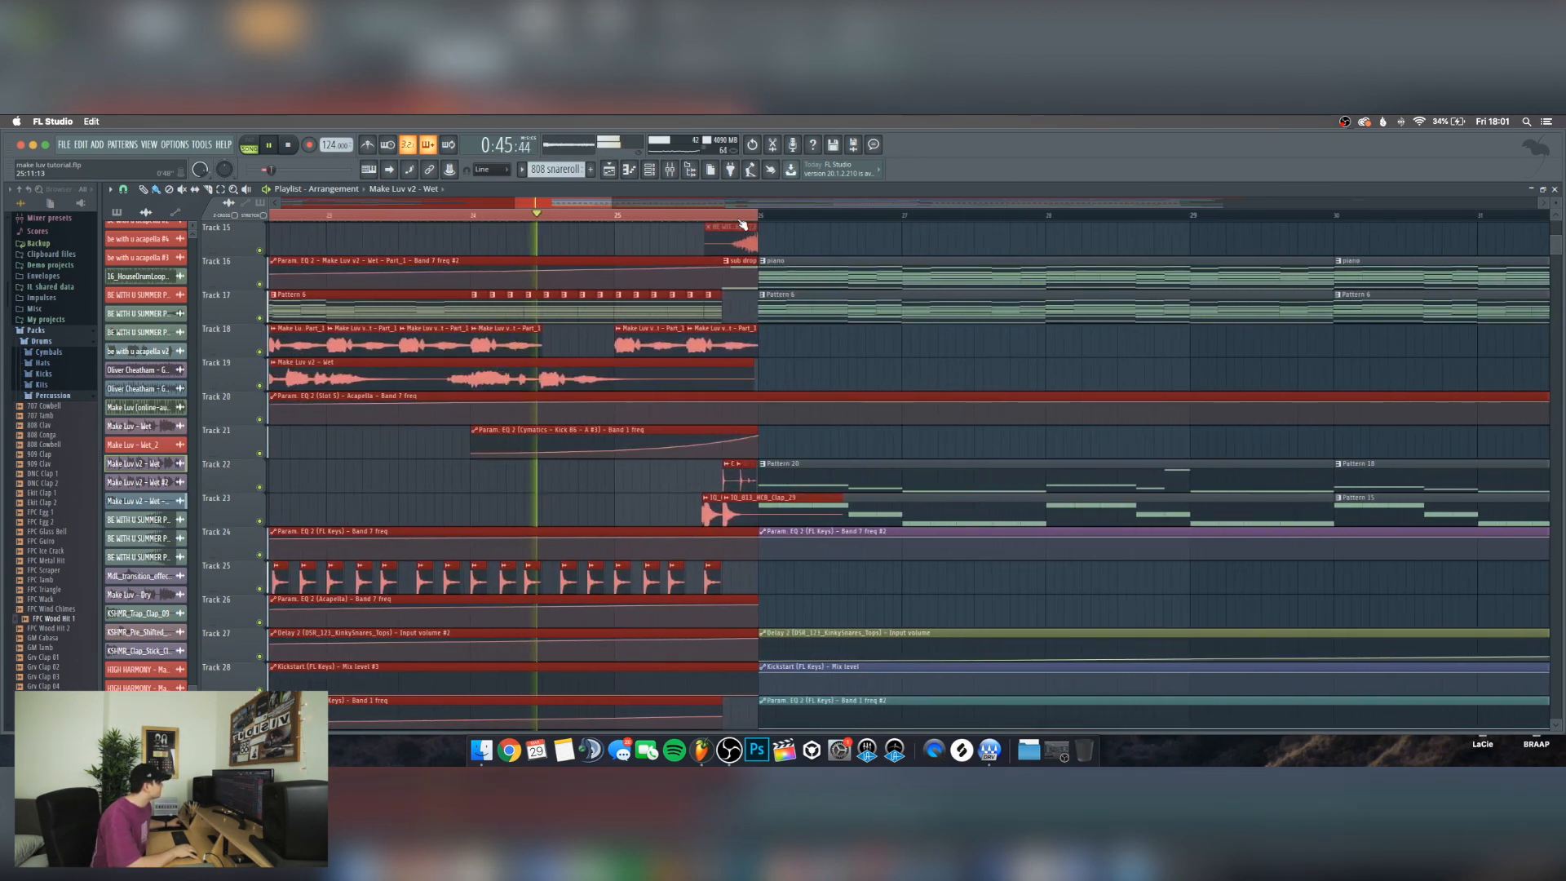
scroll(742, 224, "down", 3)
scroll(742, 224, "down", 2)
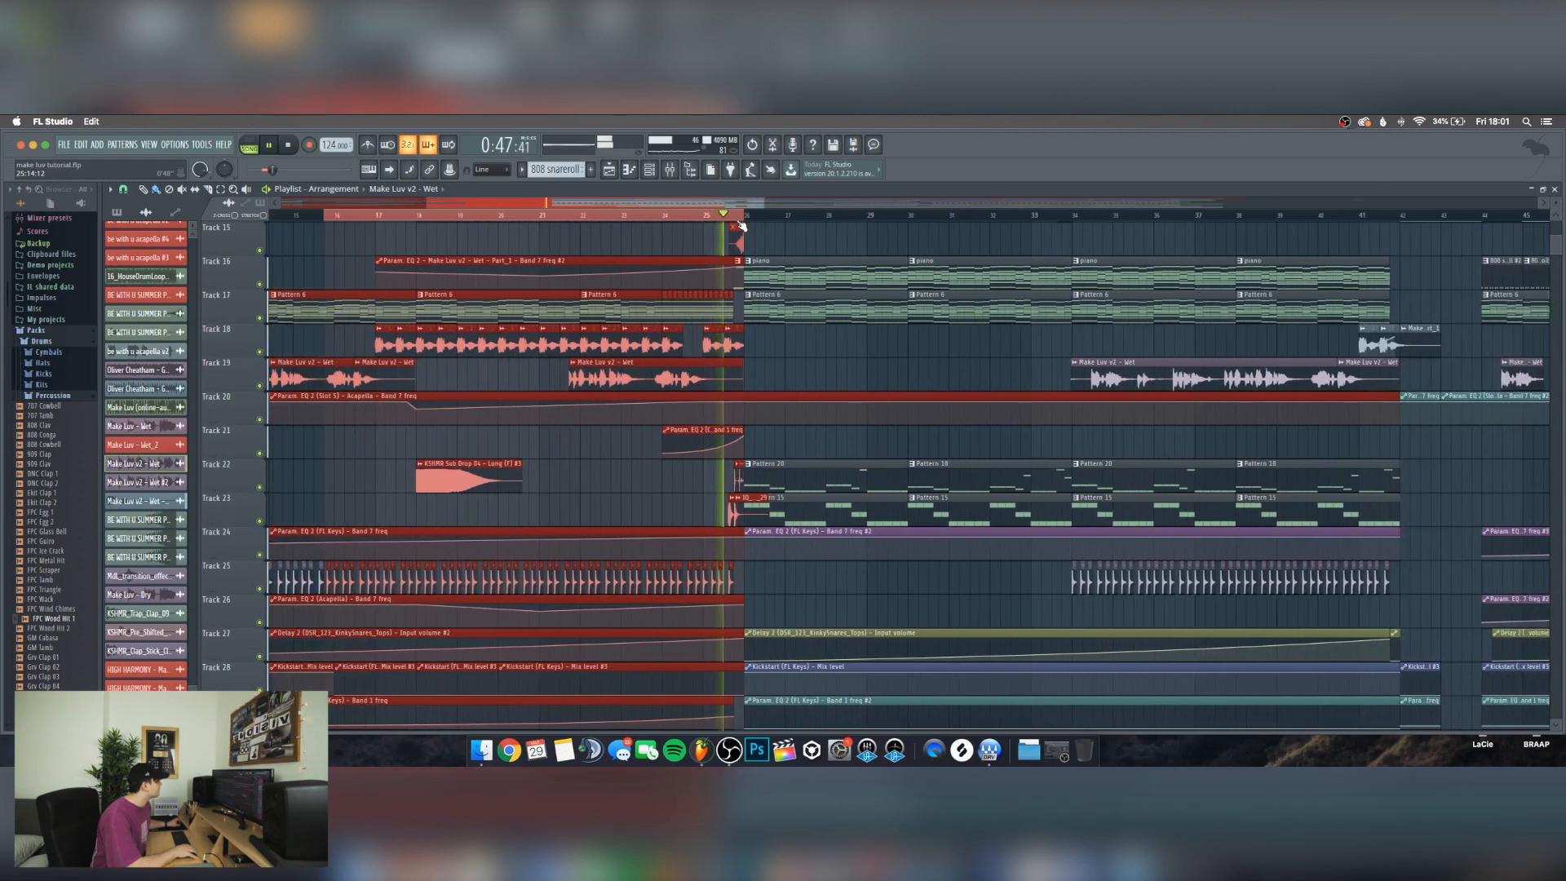
key("space")
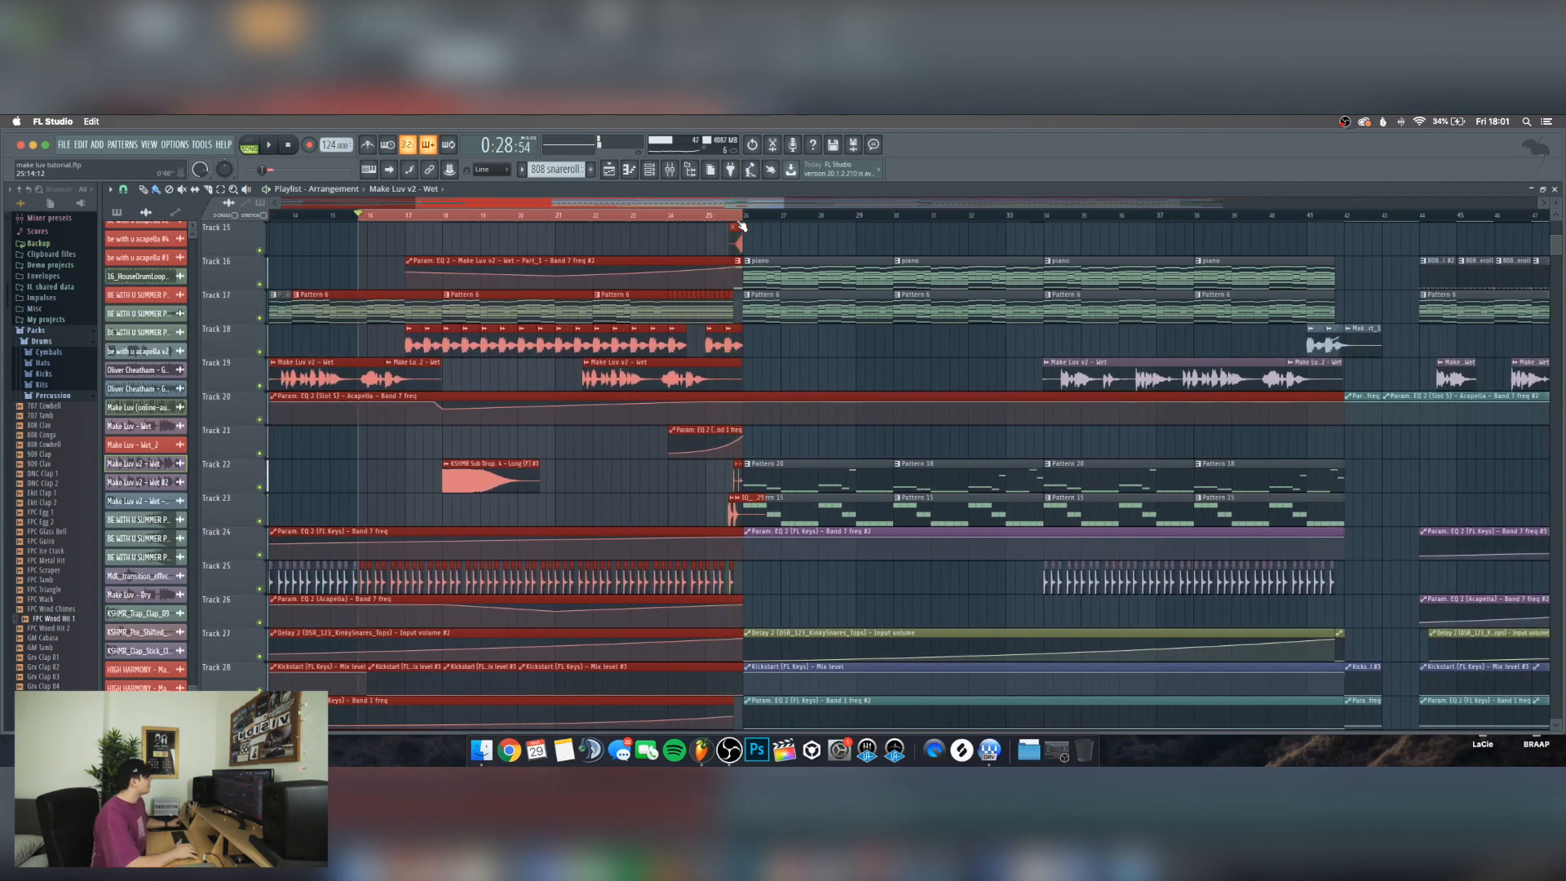
left_click(669, 171)
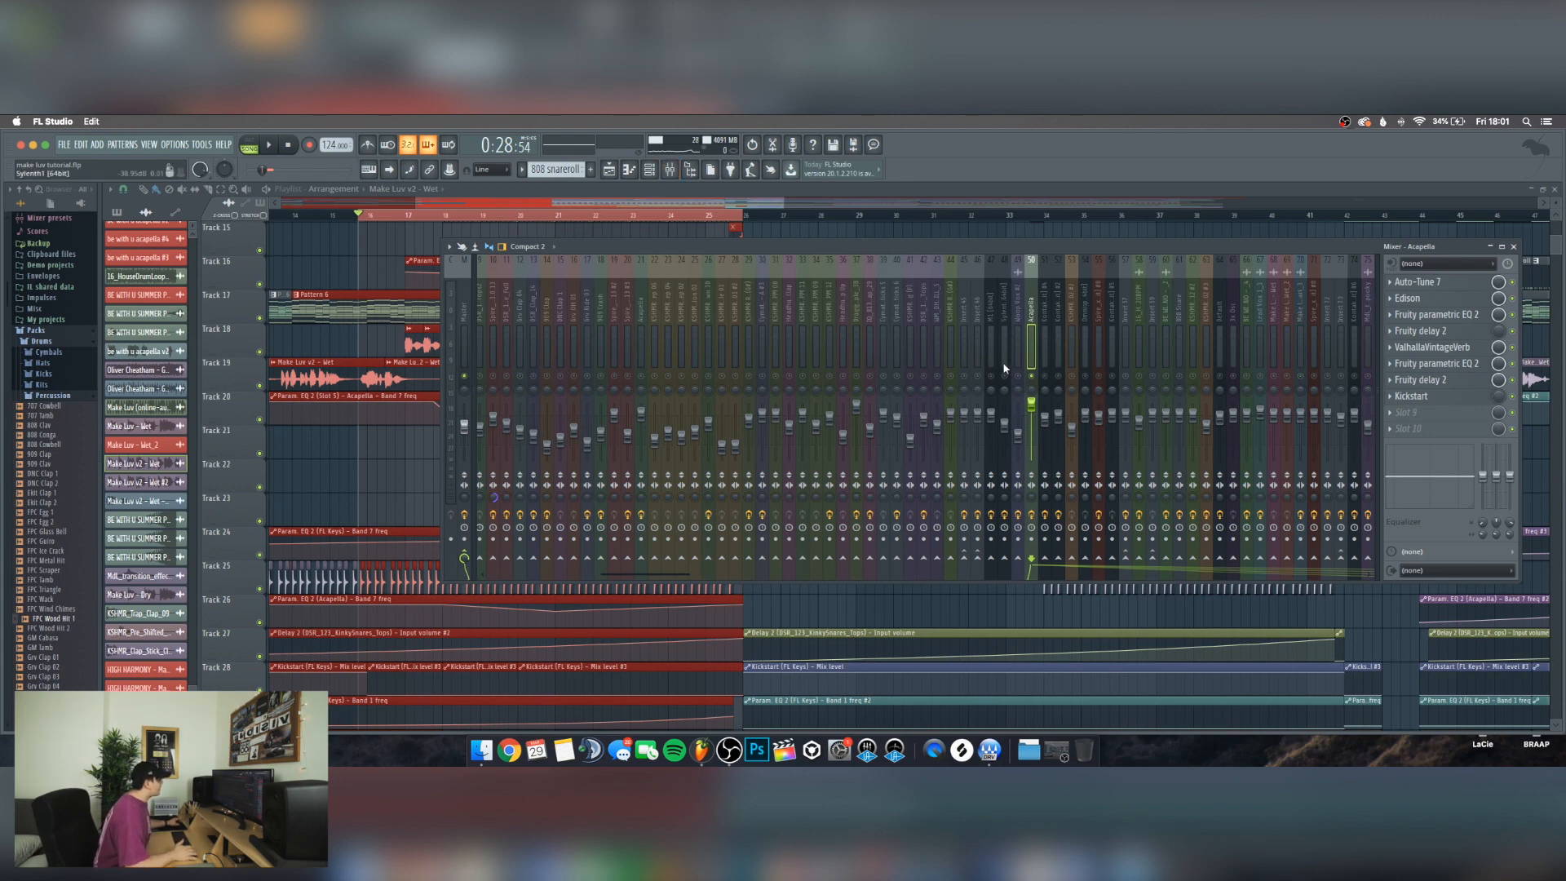
left_click(535, 204)
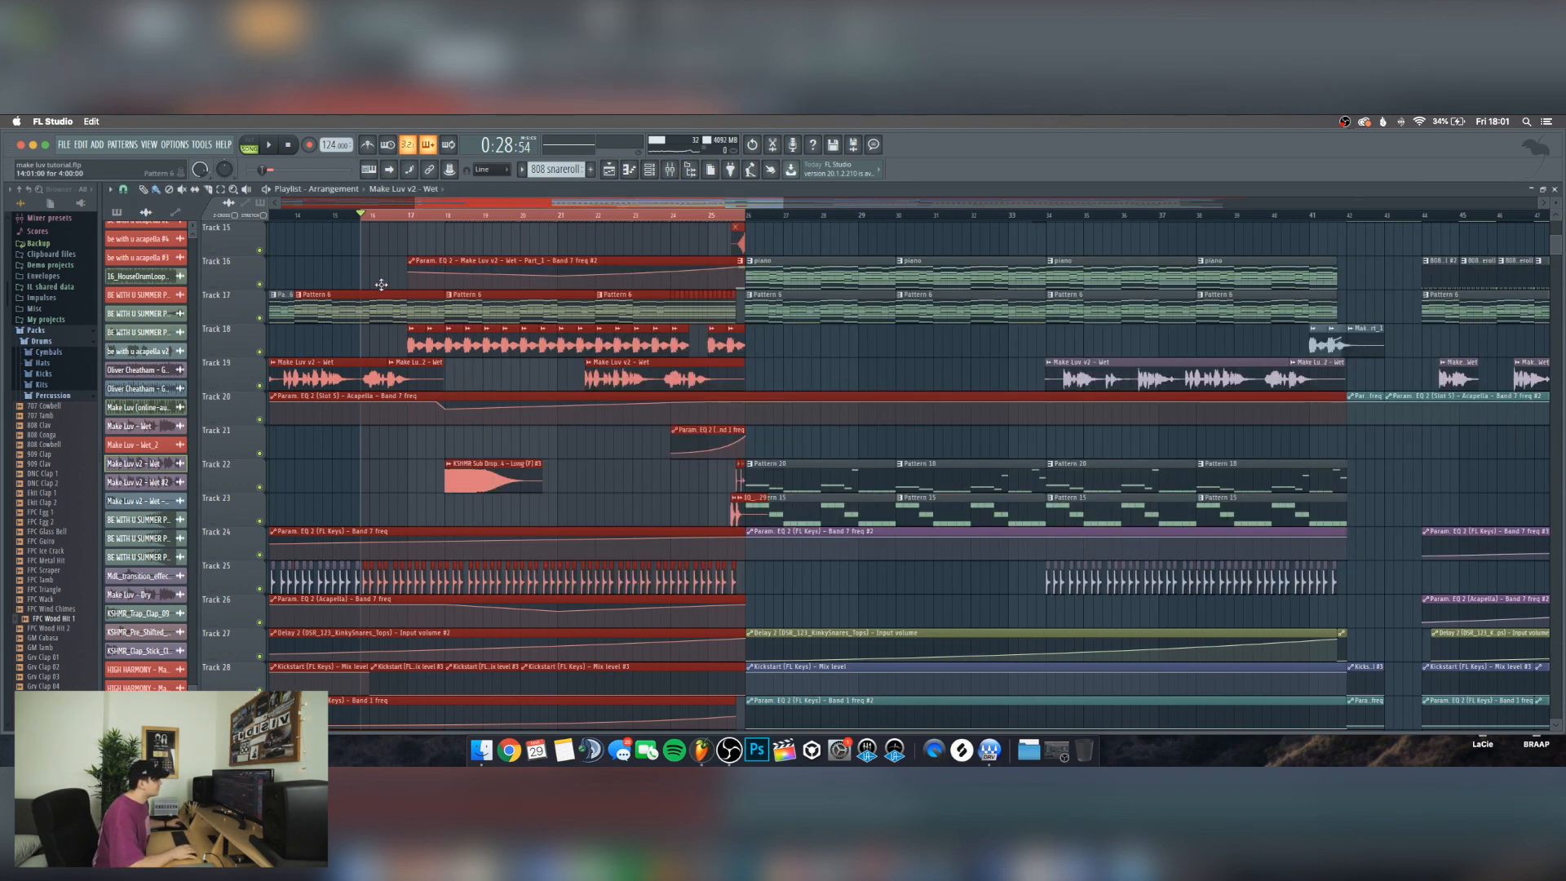
Find the KSHMR Sub Drop 04 - Long clip on Track 22, view its channel settings, and close them
scroll(586, 349, "down", 3)
scroll(372, 310, "up", 2)
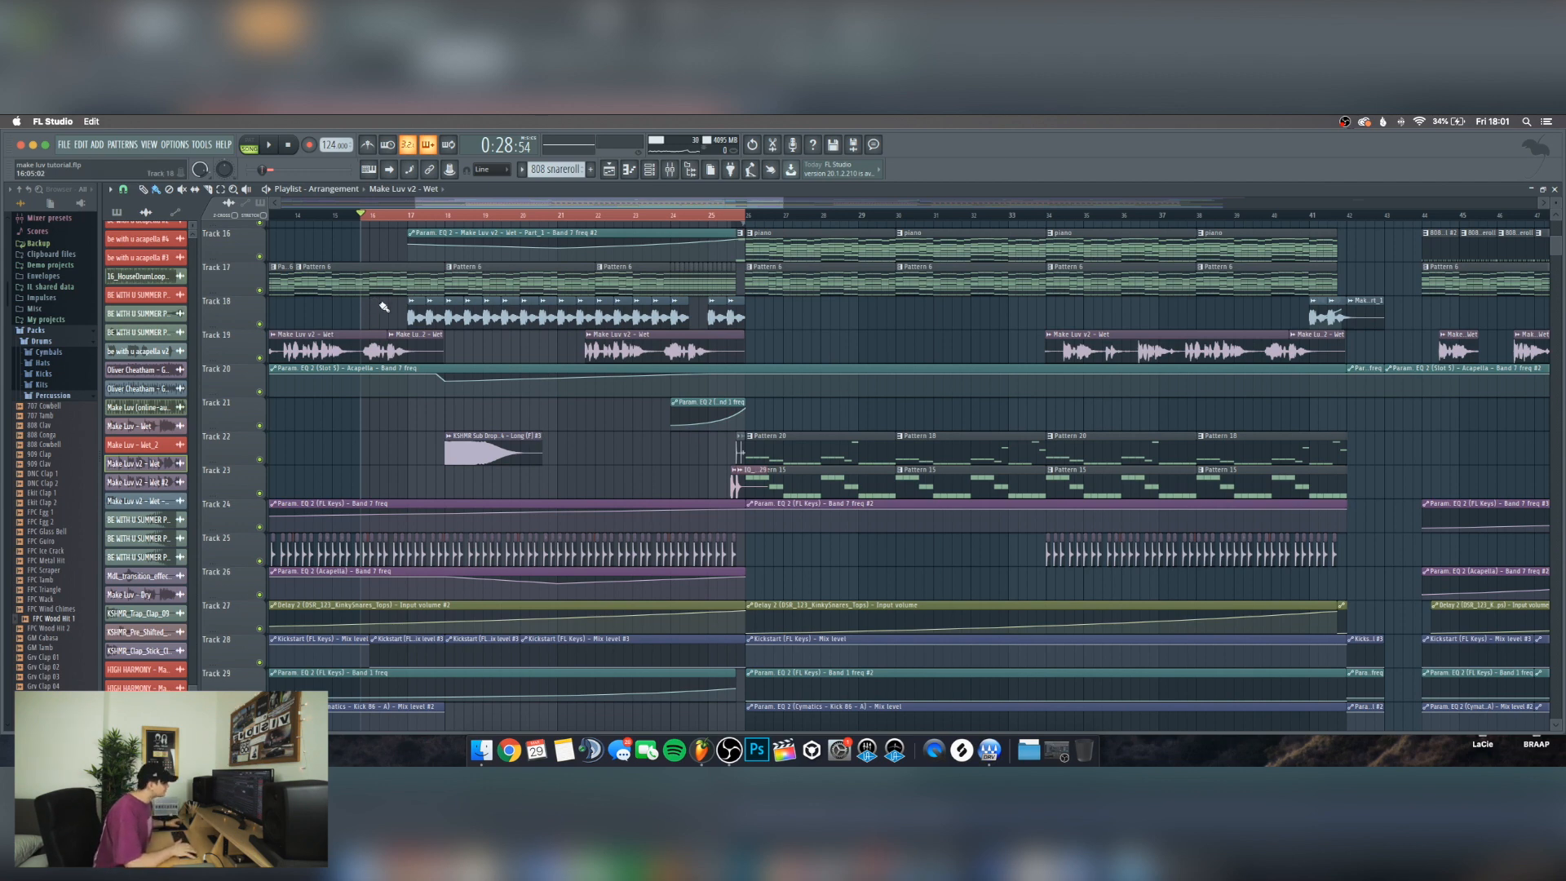
scroll(395, 334, "down", 2)
double_click(485, 392)
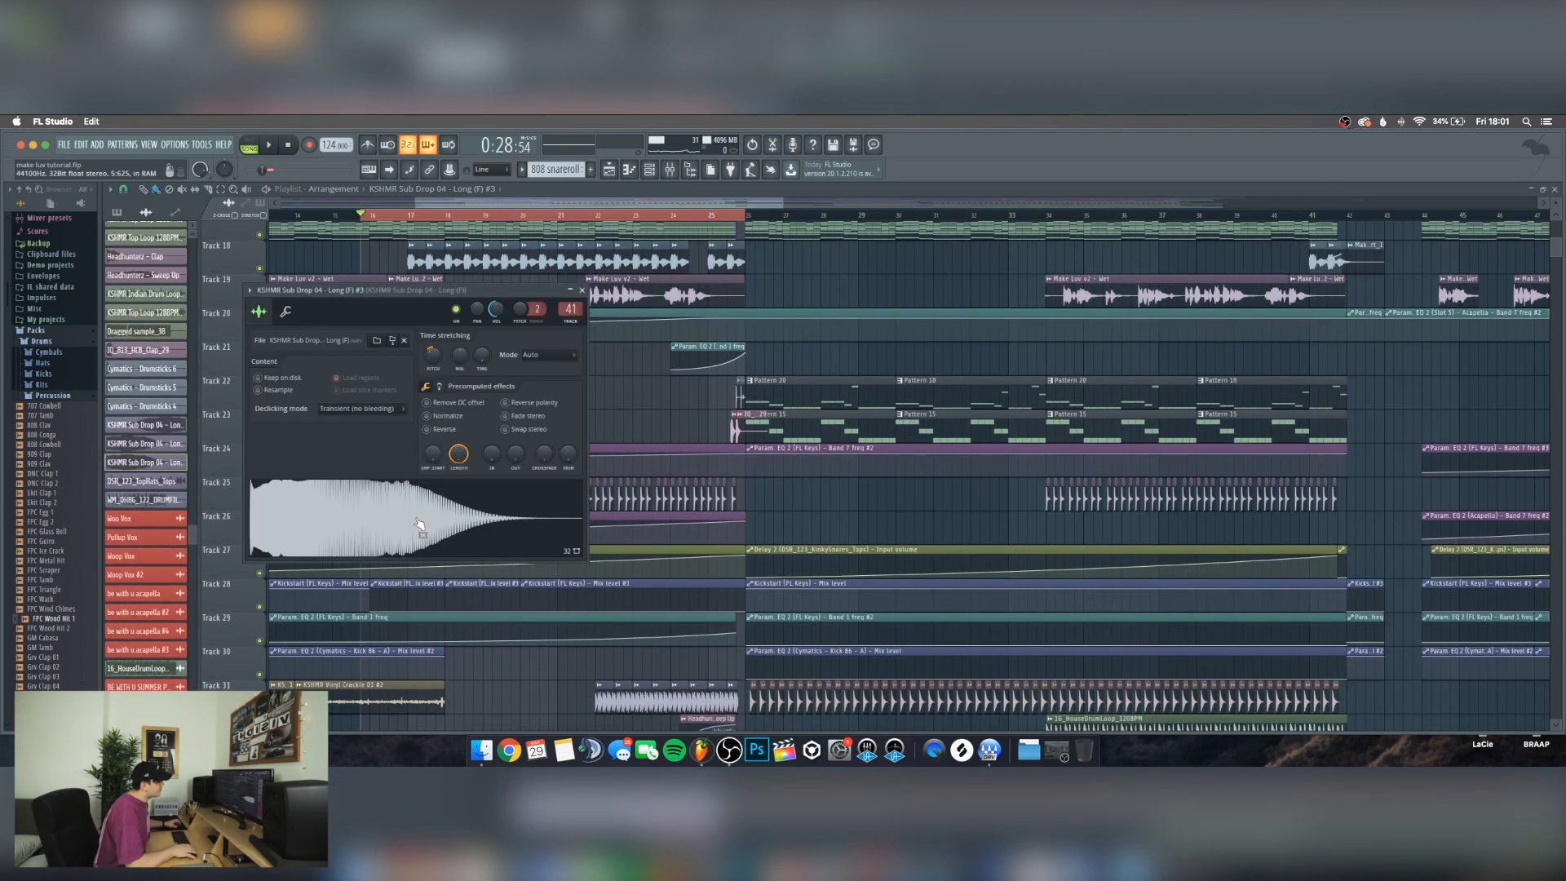
left_click(581, 290)
Find the FPC Wood Hit 1 clips on Track 25 and check their channel settings
scroll(391, 363, "down", 2)
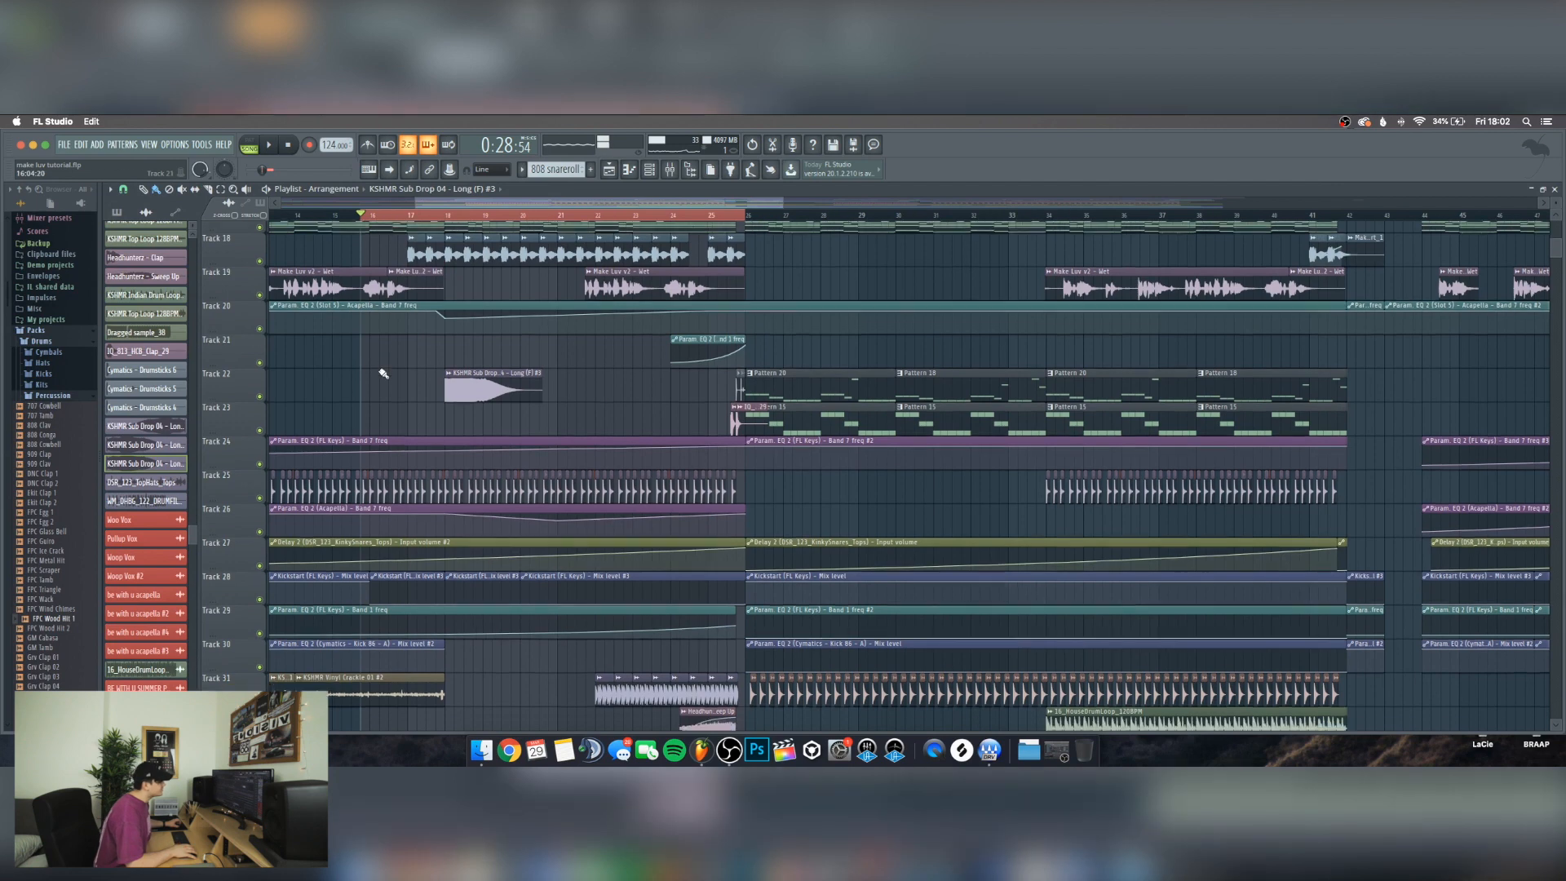
scroll(405, 306, "down", 2)
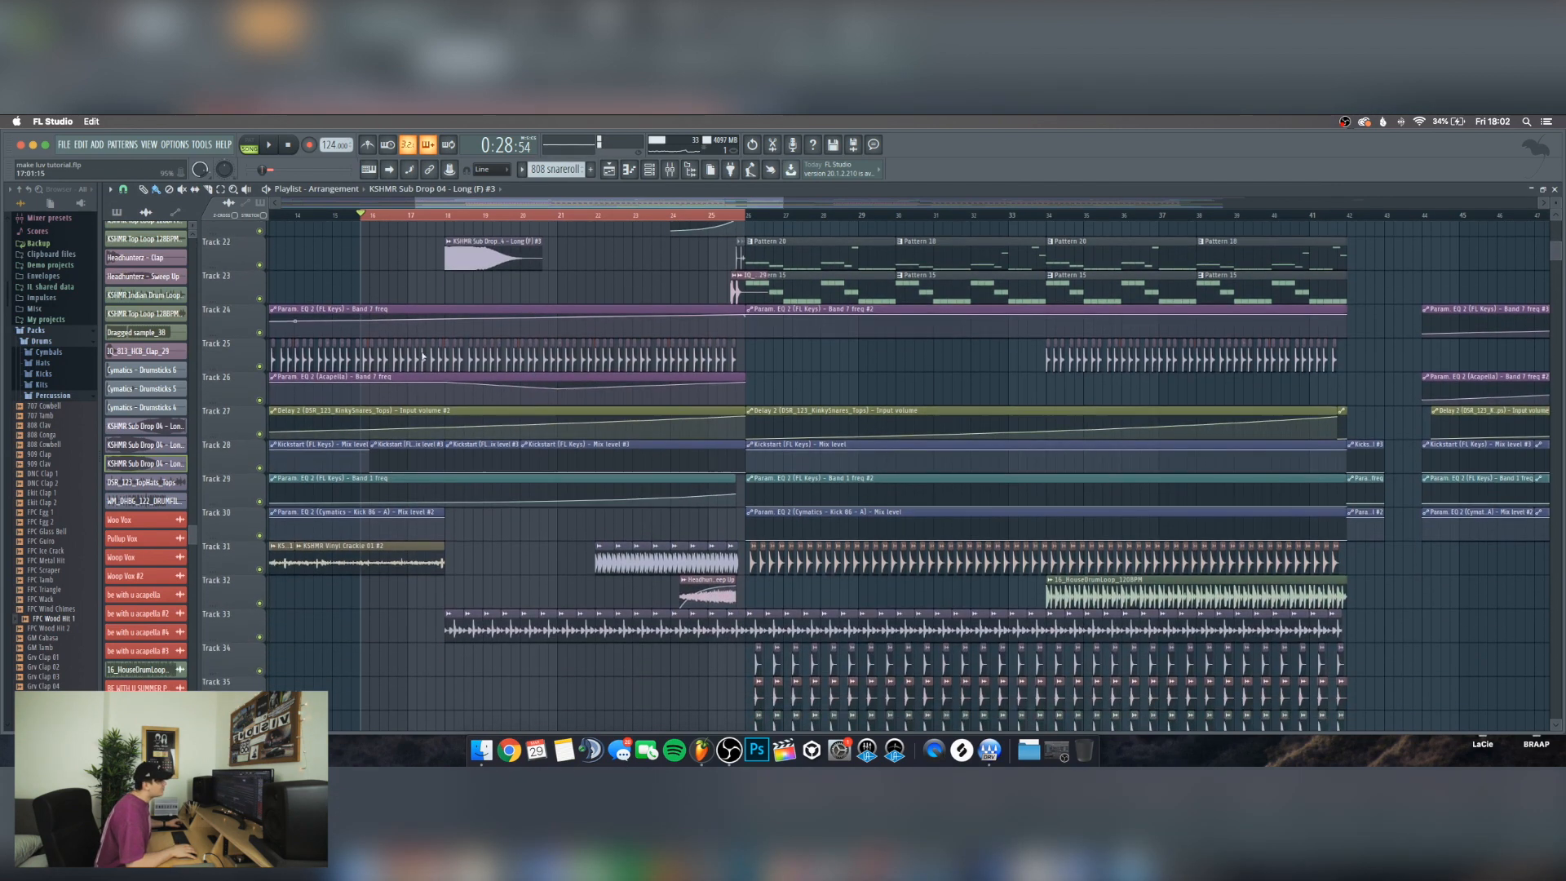
scroll(451, 217, "up", 2)
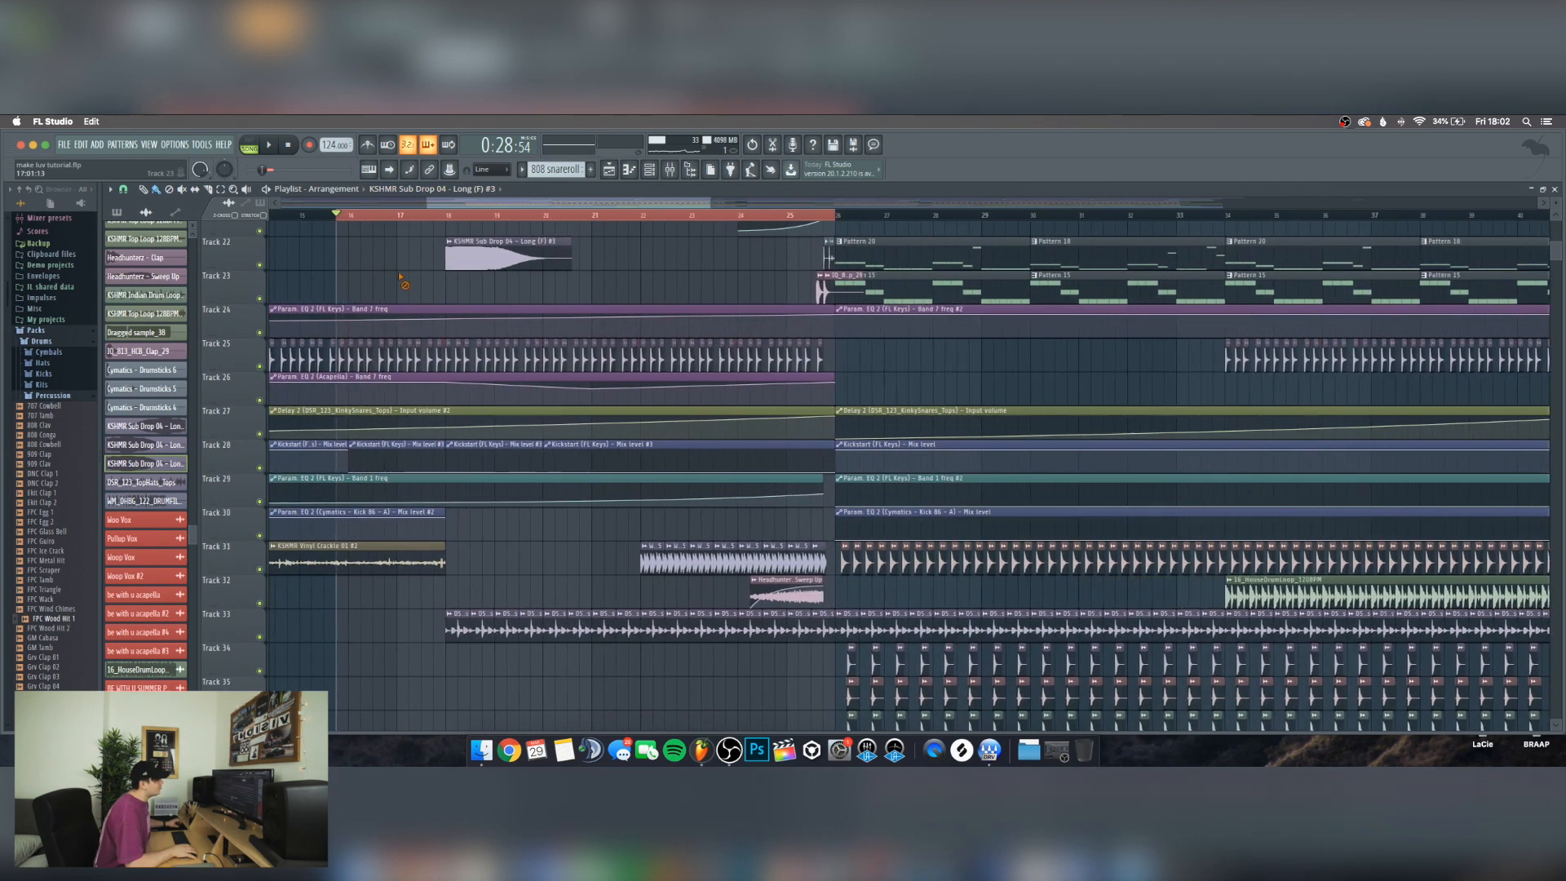
double_click(436, 355)
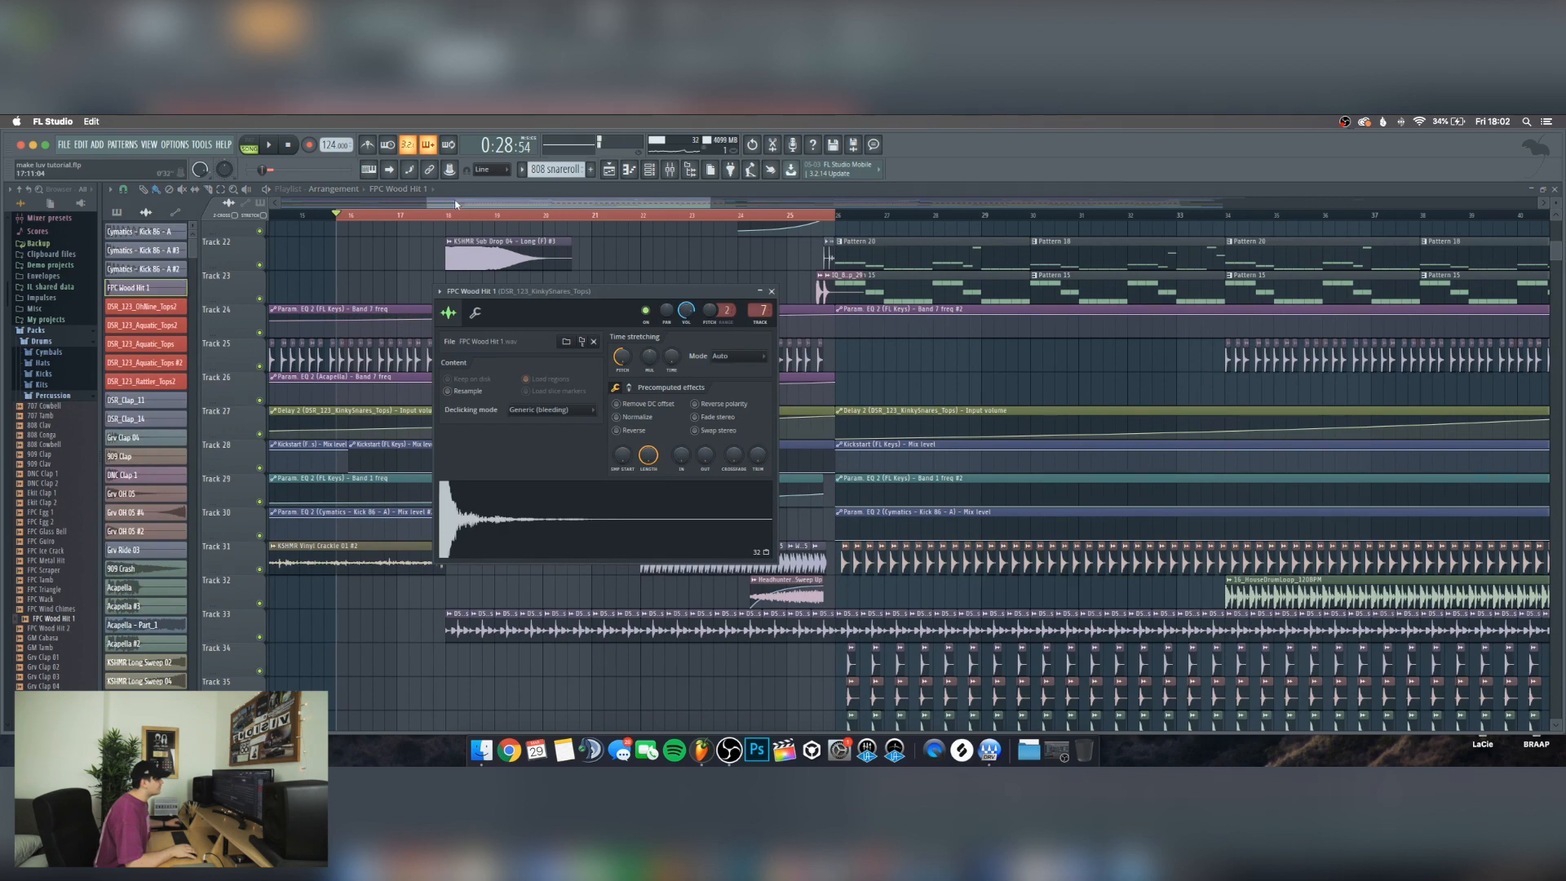
left_click_drag(457, 205, 515, 204)
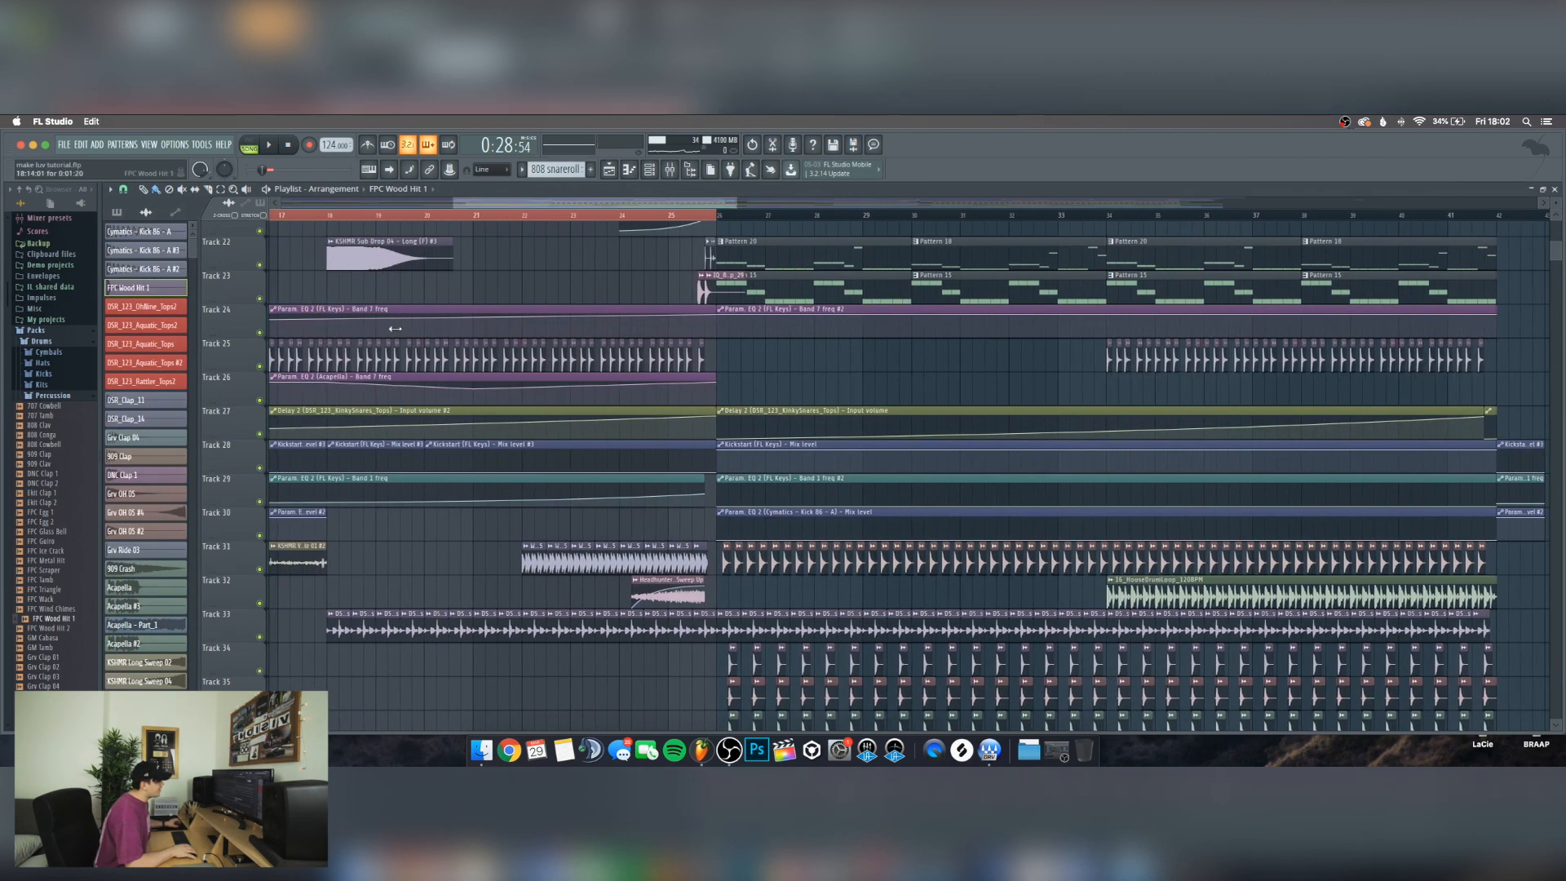
Look over the build-up's remaining automation and percussion tracks, and open the channel settings of the DSR_123_TopHats_Tops clip on Track 33
scroll(380, 317, "left", 2)
scroll(380, 317, "up", 1)
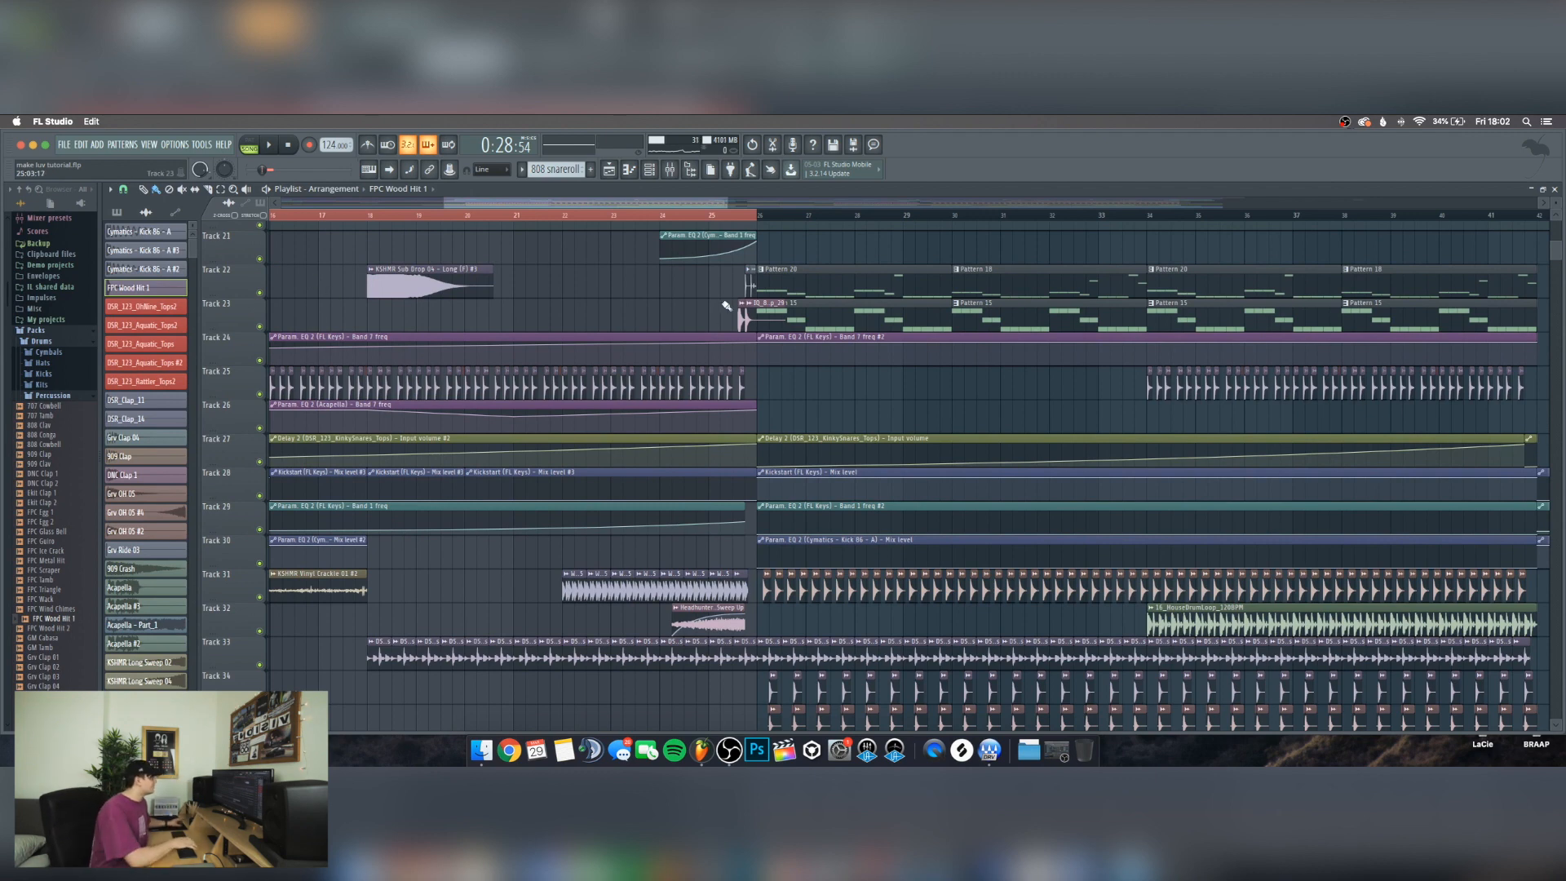
scroll(742, 214, "up", 5)
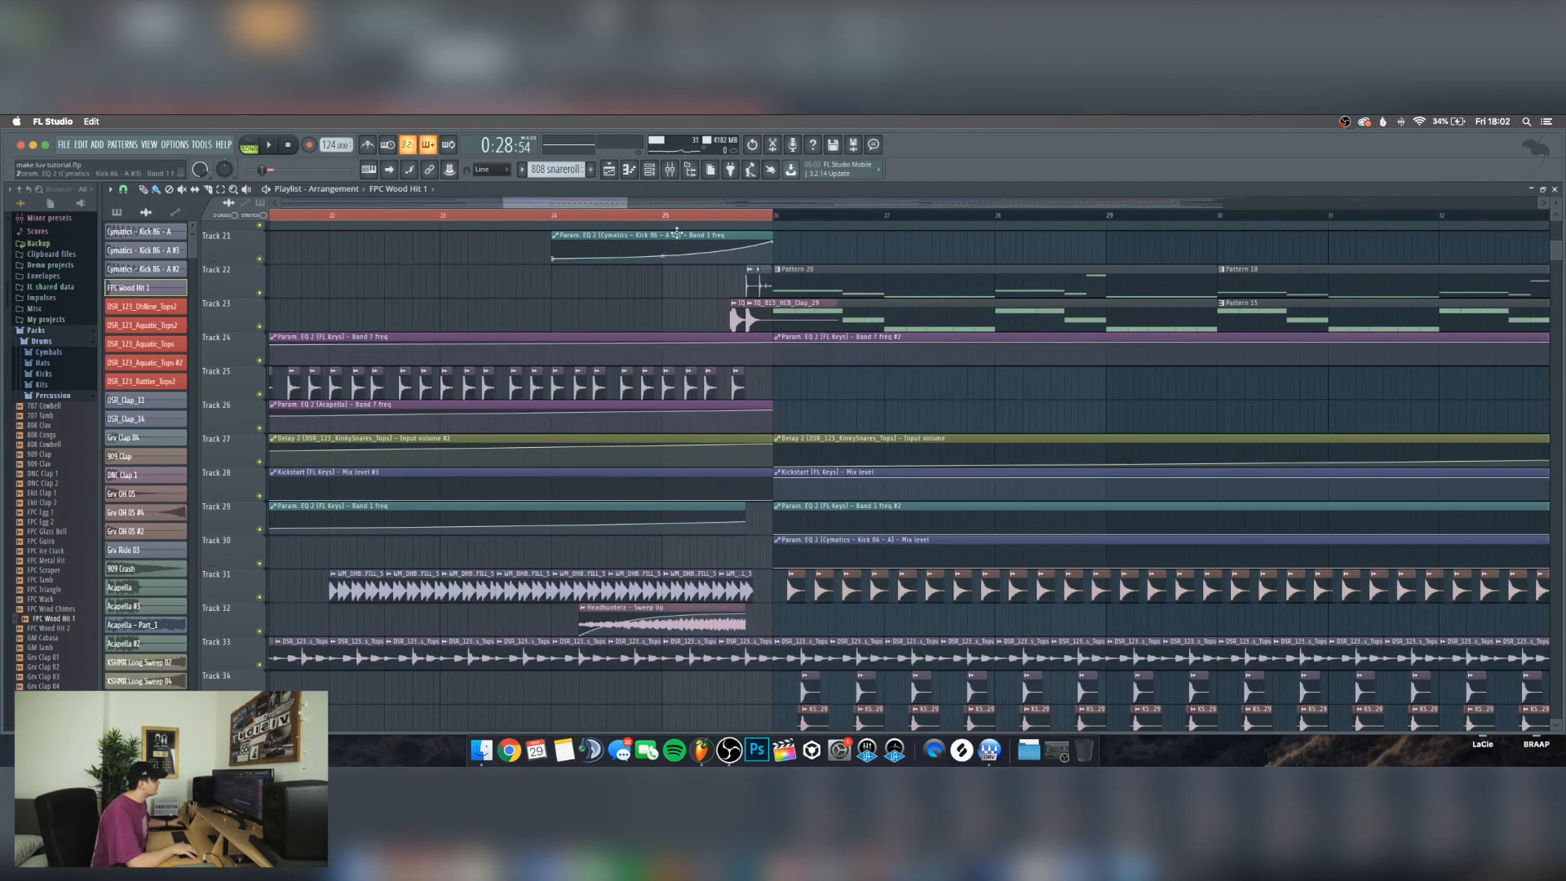
scroll(680, 217, "down", 4)
scroll(480, 268, "left", 2)
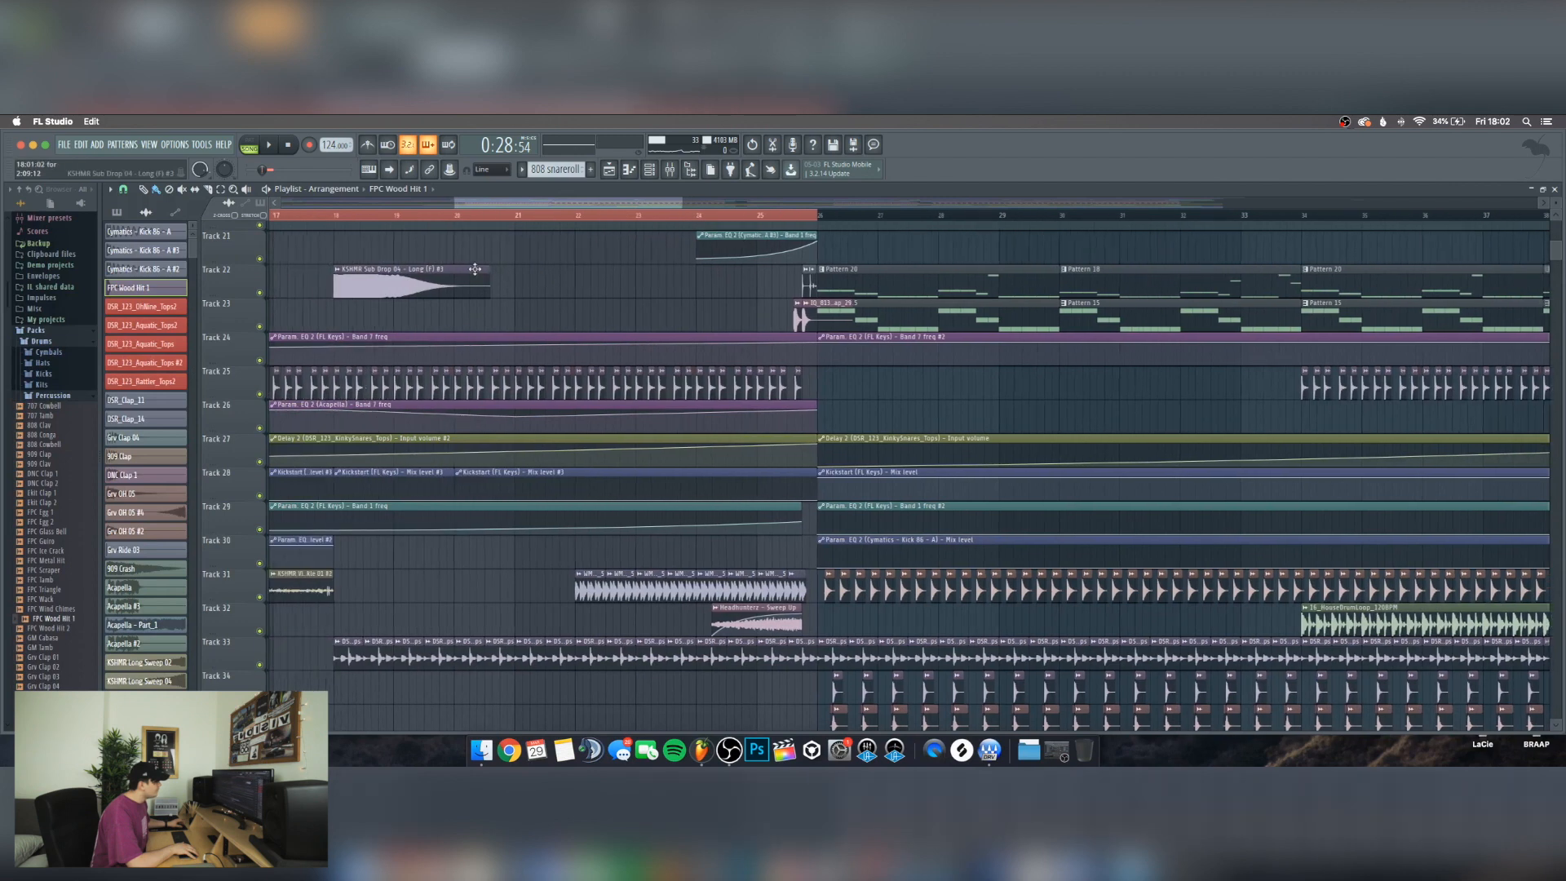
scroll(475, 268, "left", 2)
scroll(457, 327, "down", 3)
scroll(447, 389, "left", 1)
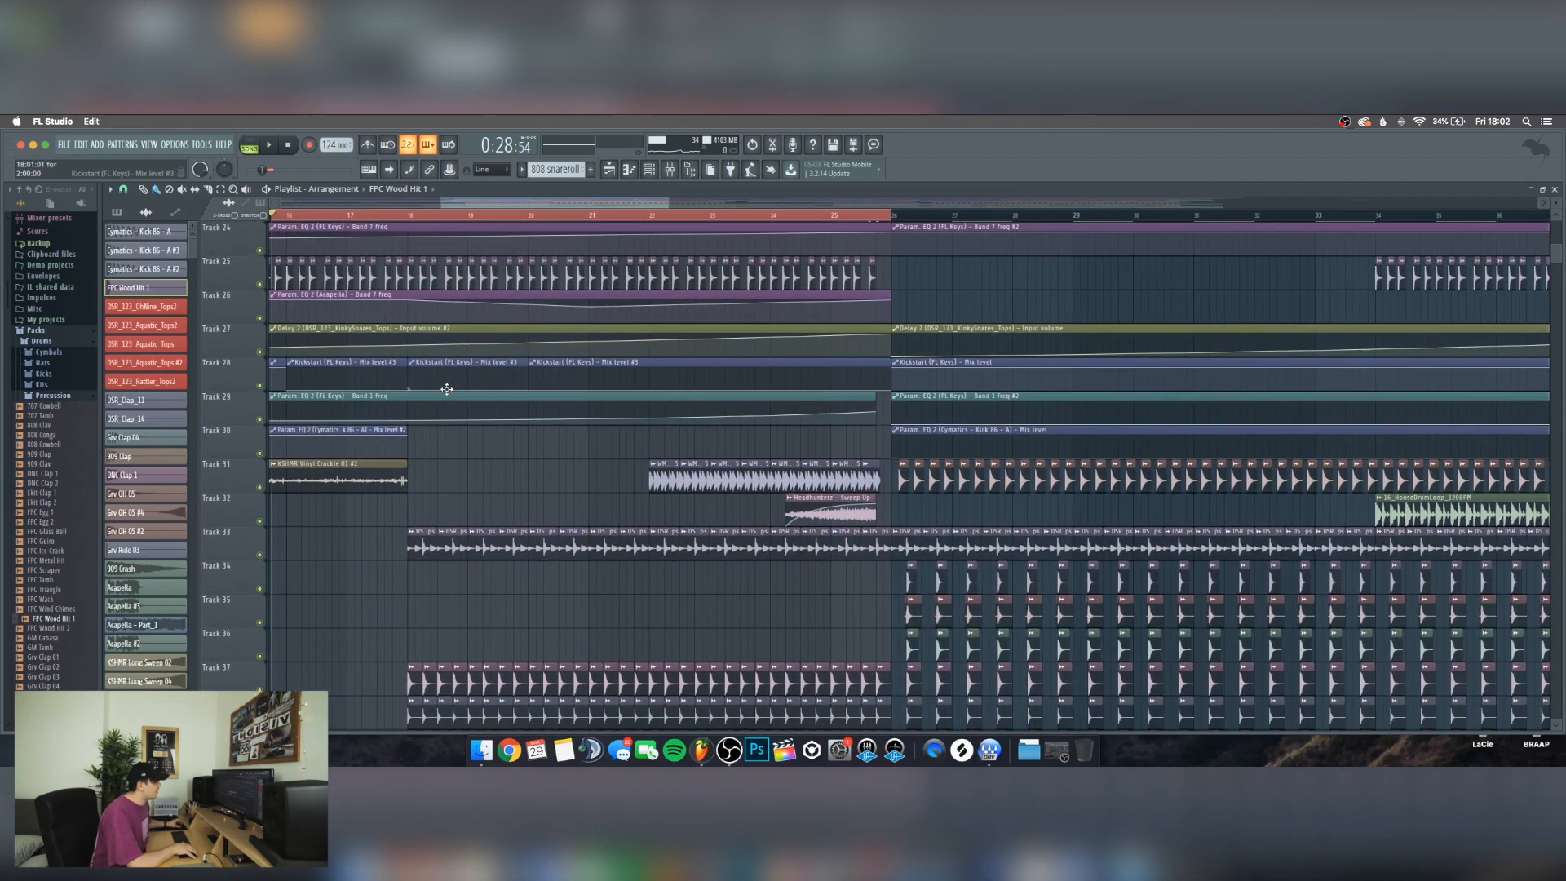
scroll(493, 433, "down", 3)
scroll(493, 433, "left", 1)
double_click(465, 435)
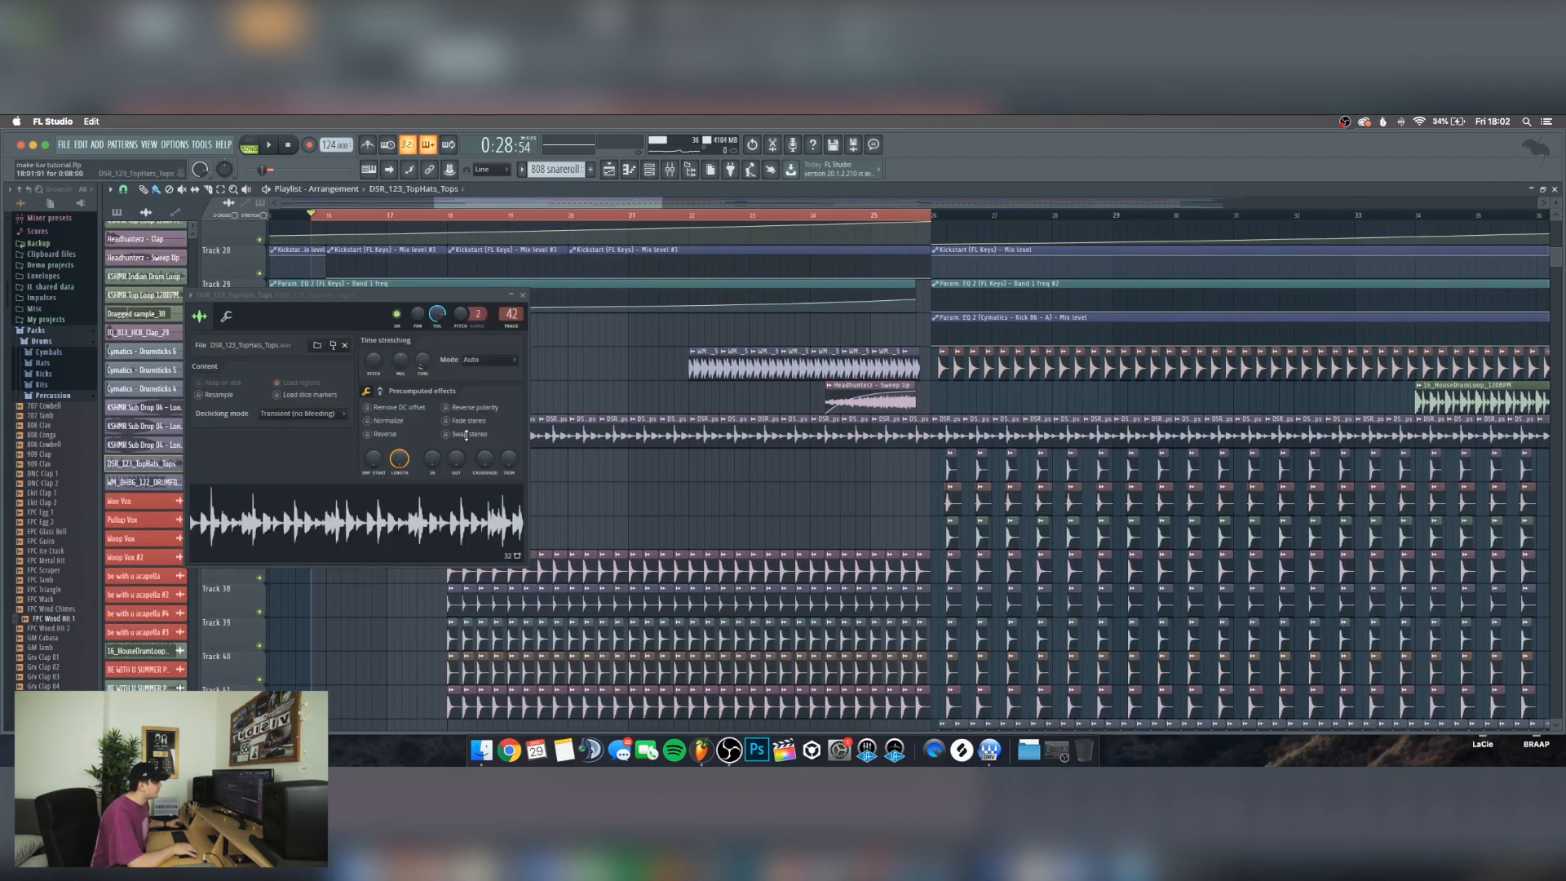
Close the top hats channel settings and look over the build-up's percussion layers on Tracks 31 to 45
left_click(523, 294)
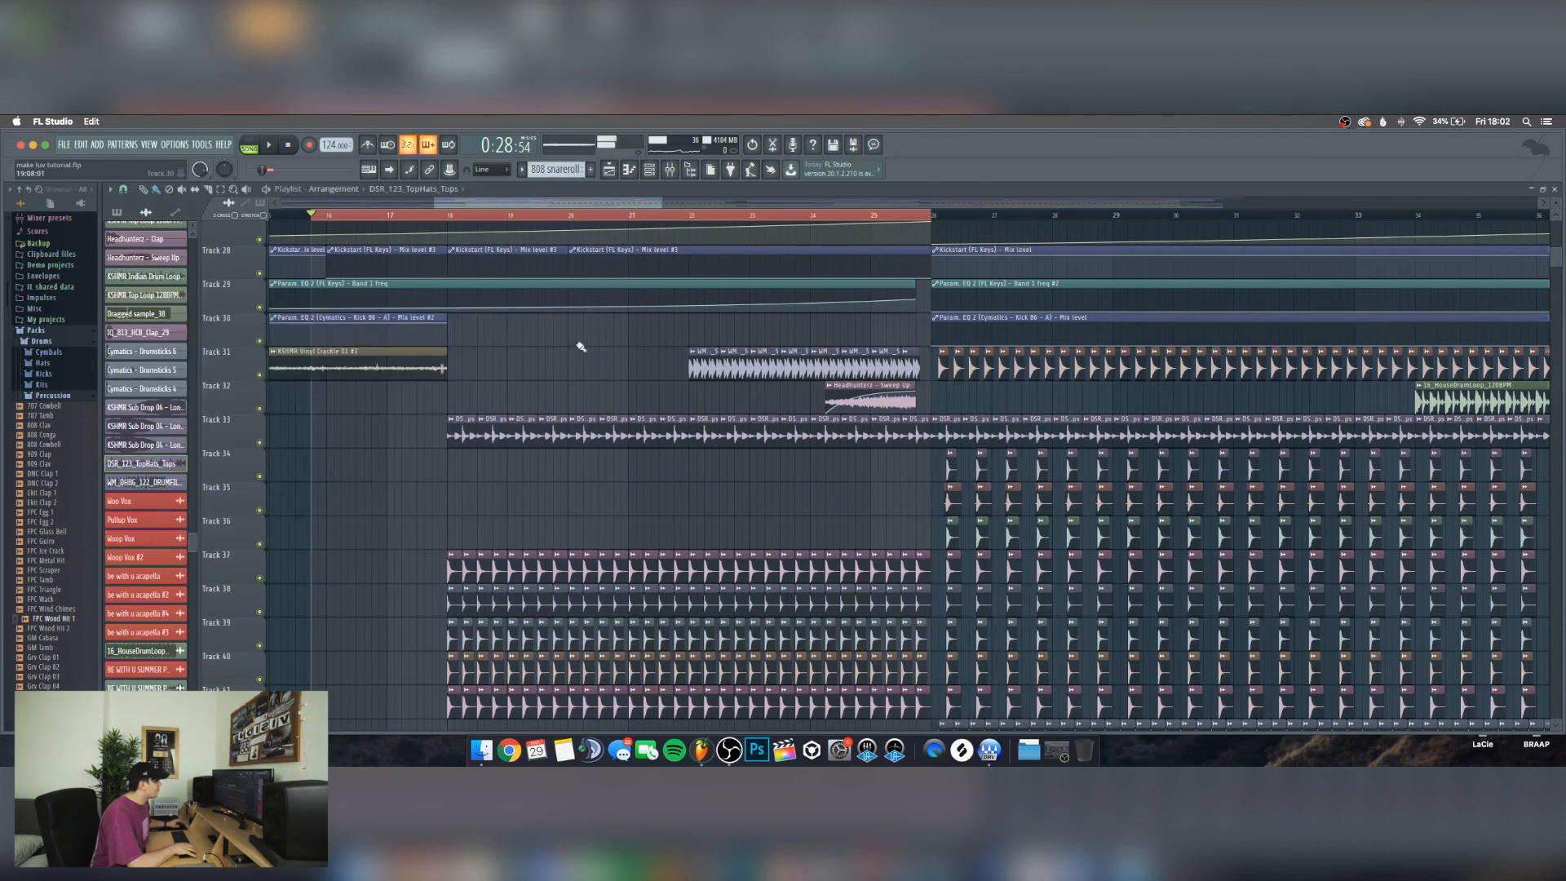
scroll(580, 346, "right", 3)
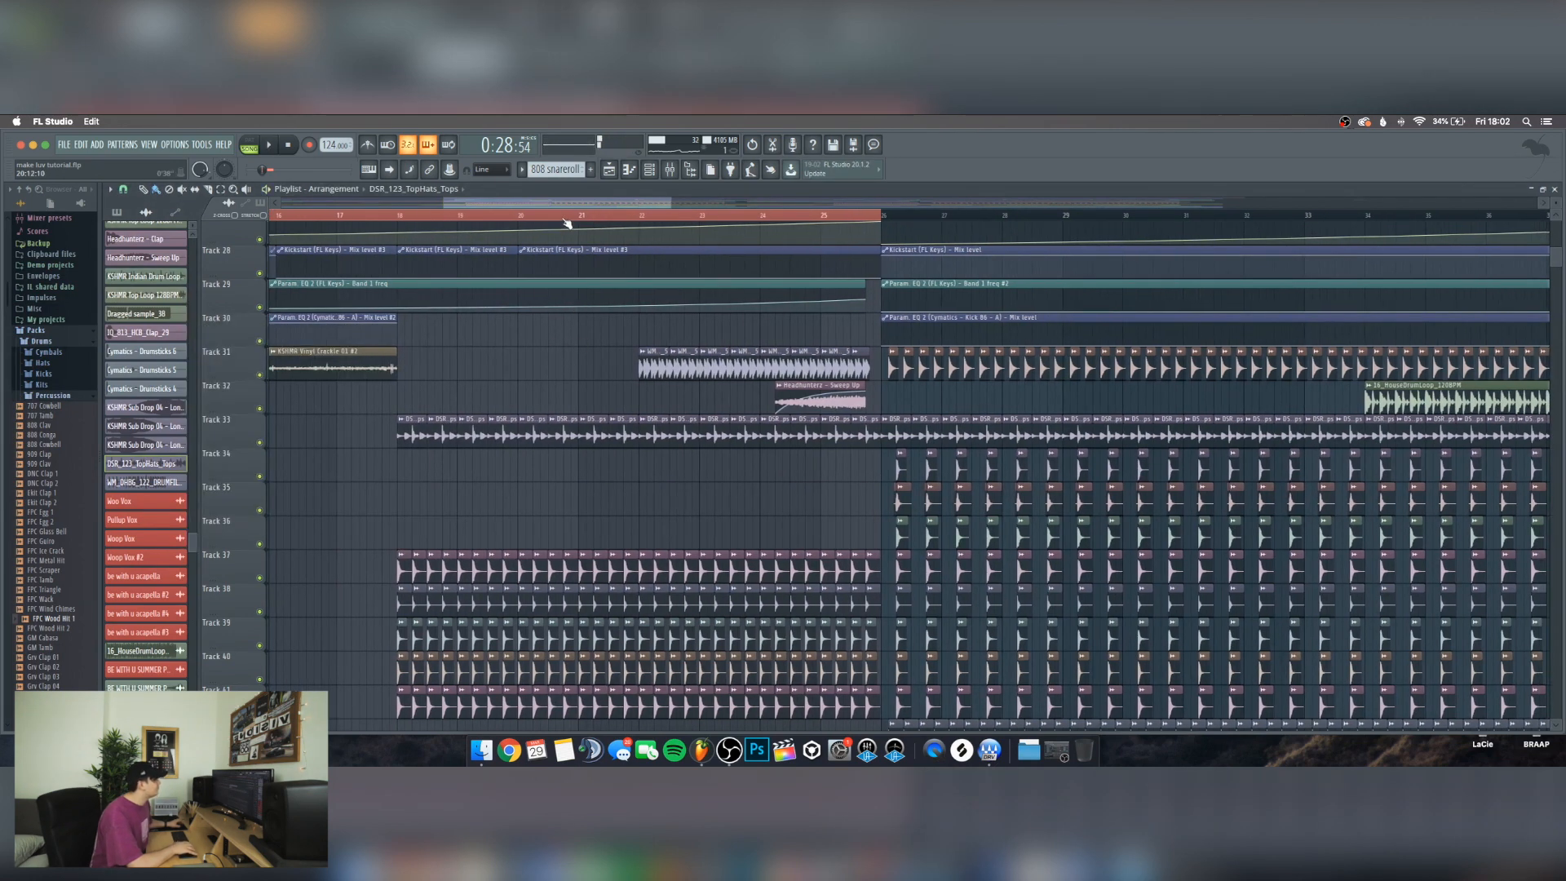
scroll(566, 223, "up", 2)
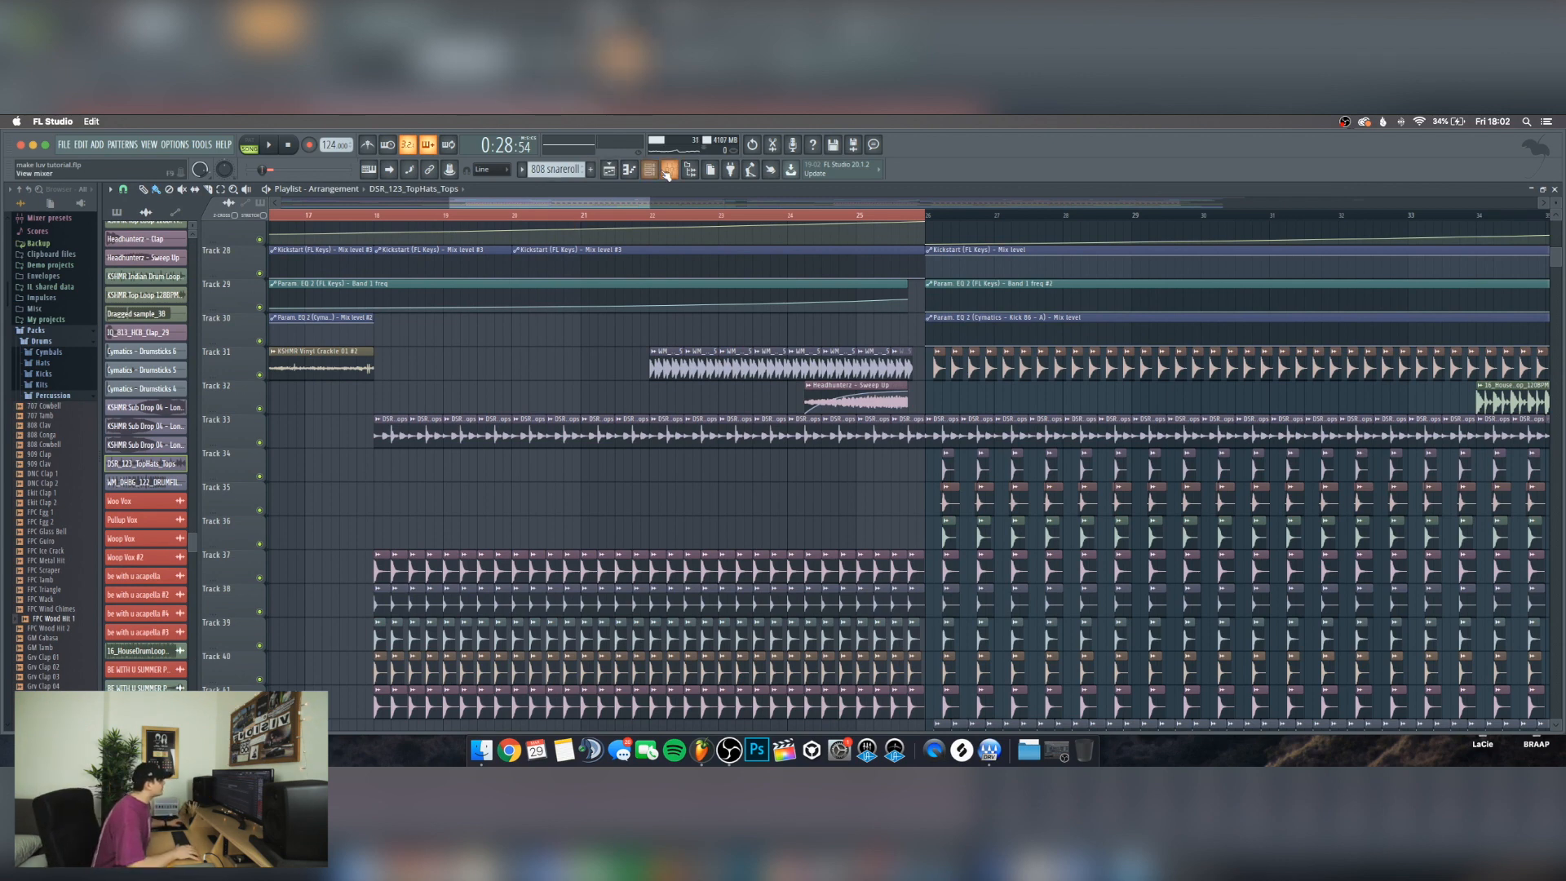
key("F9")
key("F9")
scroll(426, 374, "down", 1)
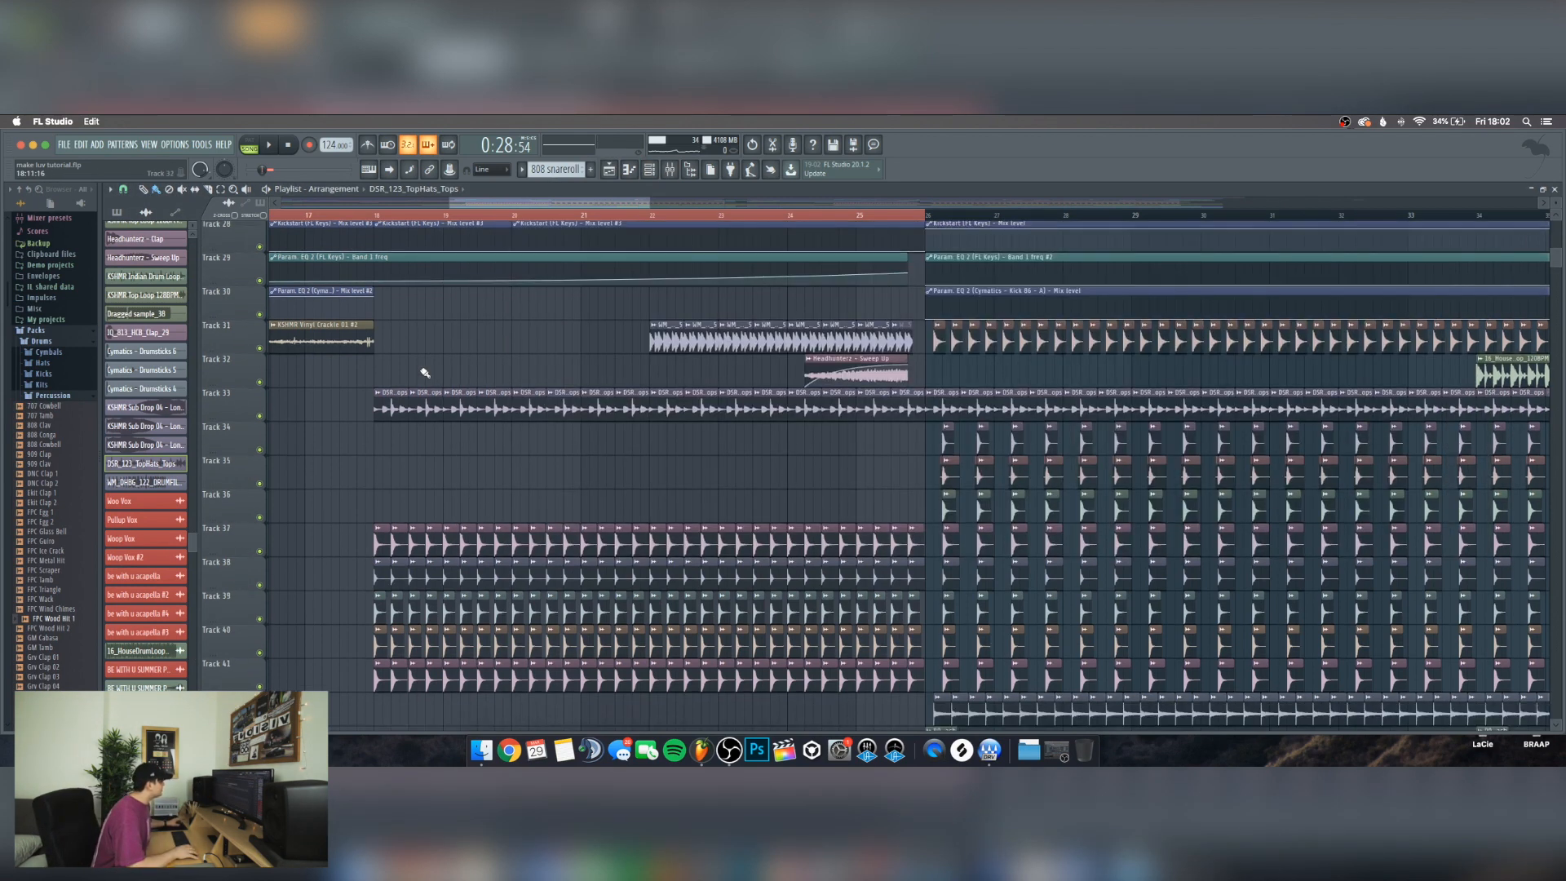
scroll(622, 218, "right", 2)
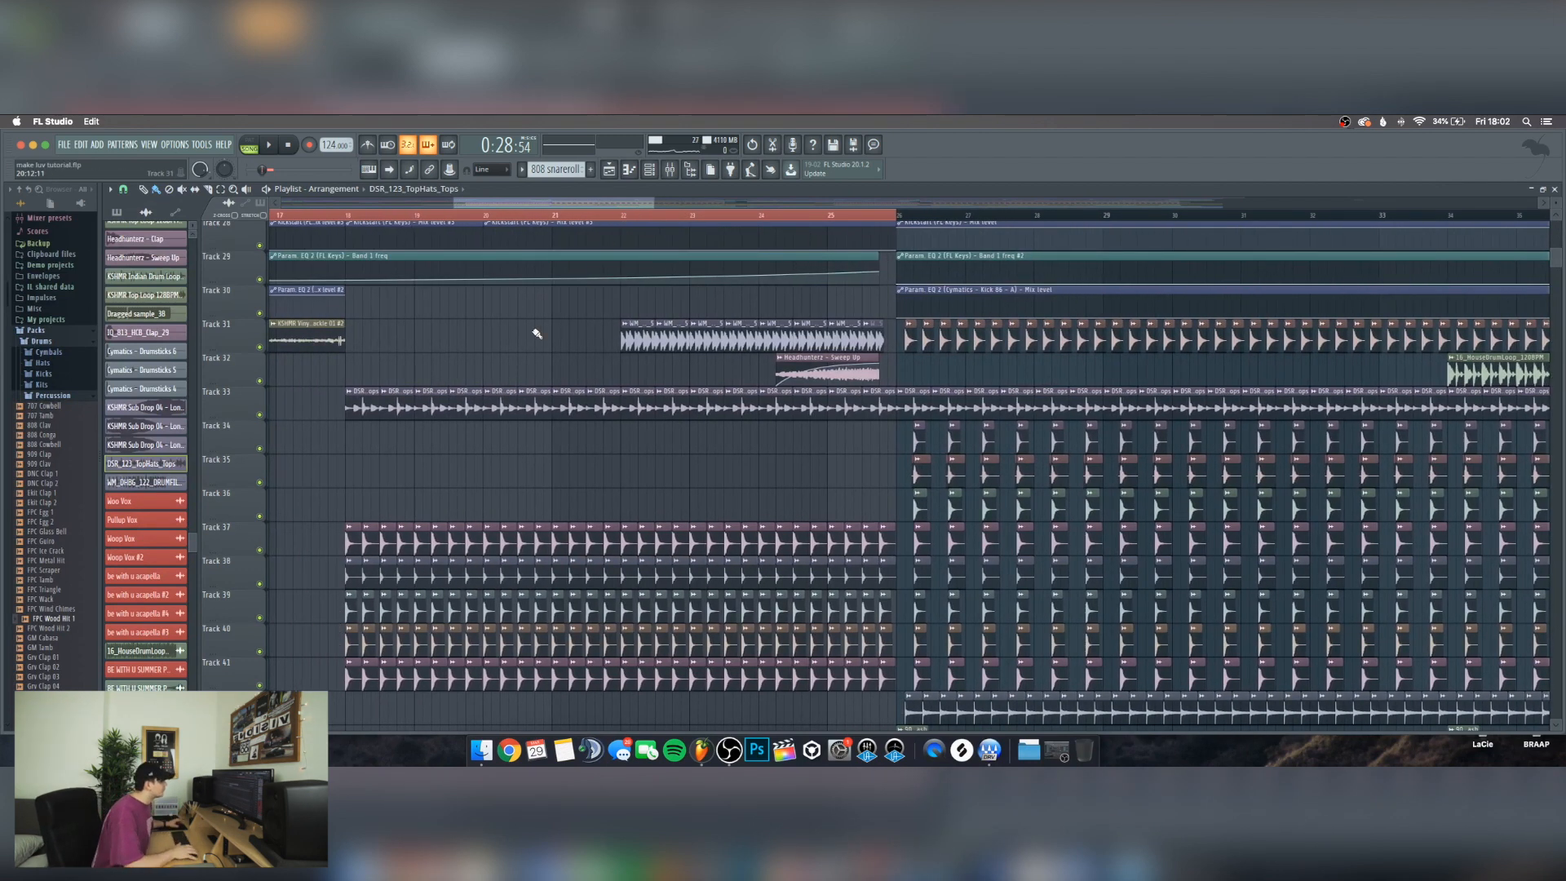
scroll(409, 337, "down", 3)
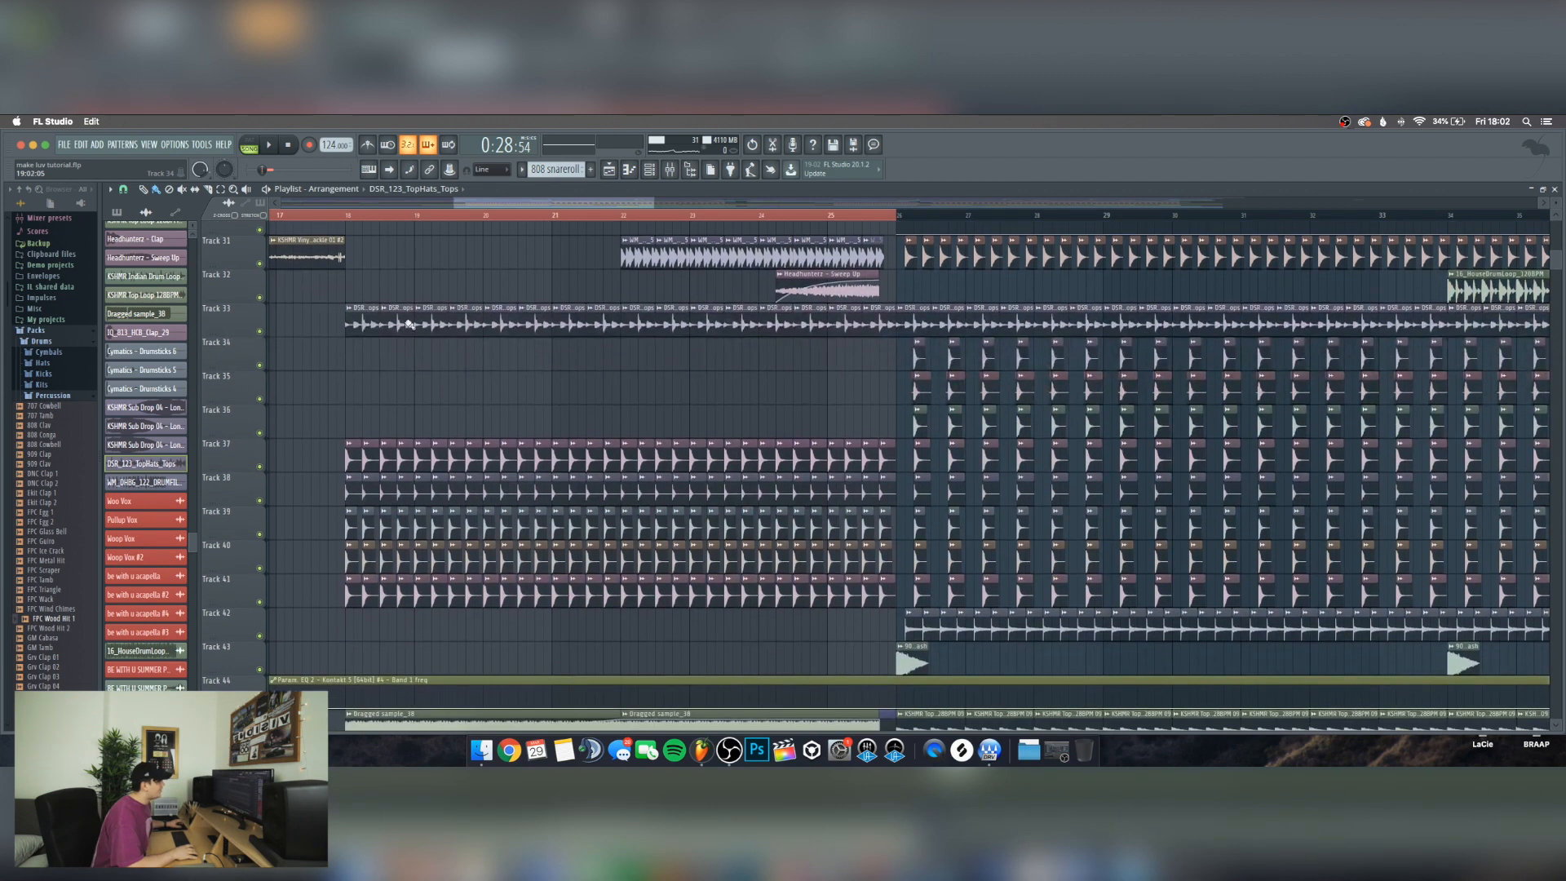
scroll(345, 216, "up", 3)
Check the channel settings and mixer insert of the Headhunterz - Clap clips on Track 37, and return to the playlist
double_click(365, 459)
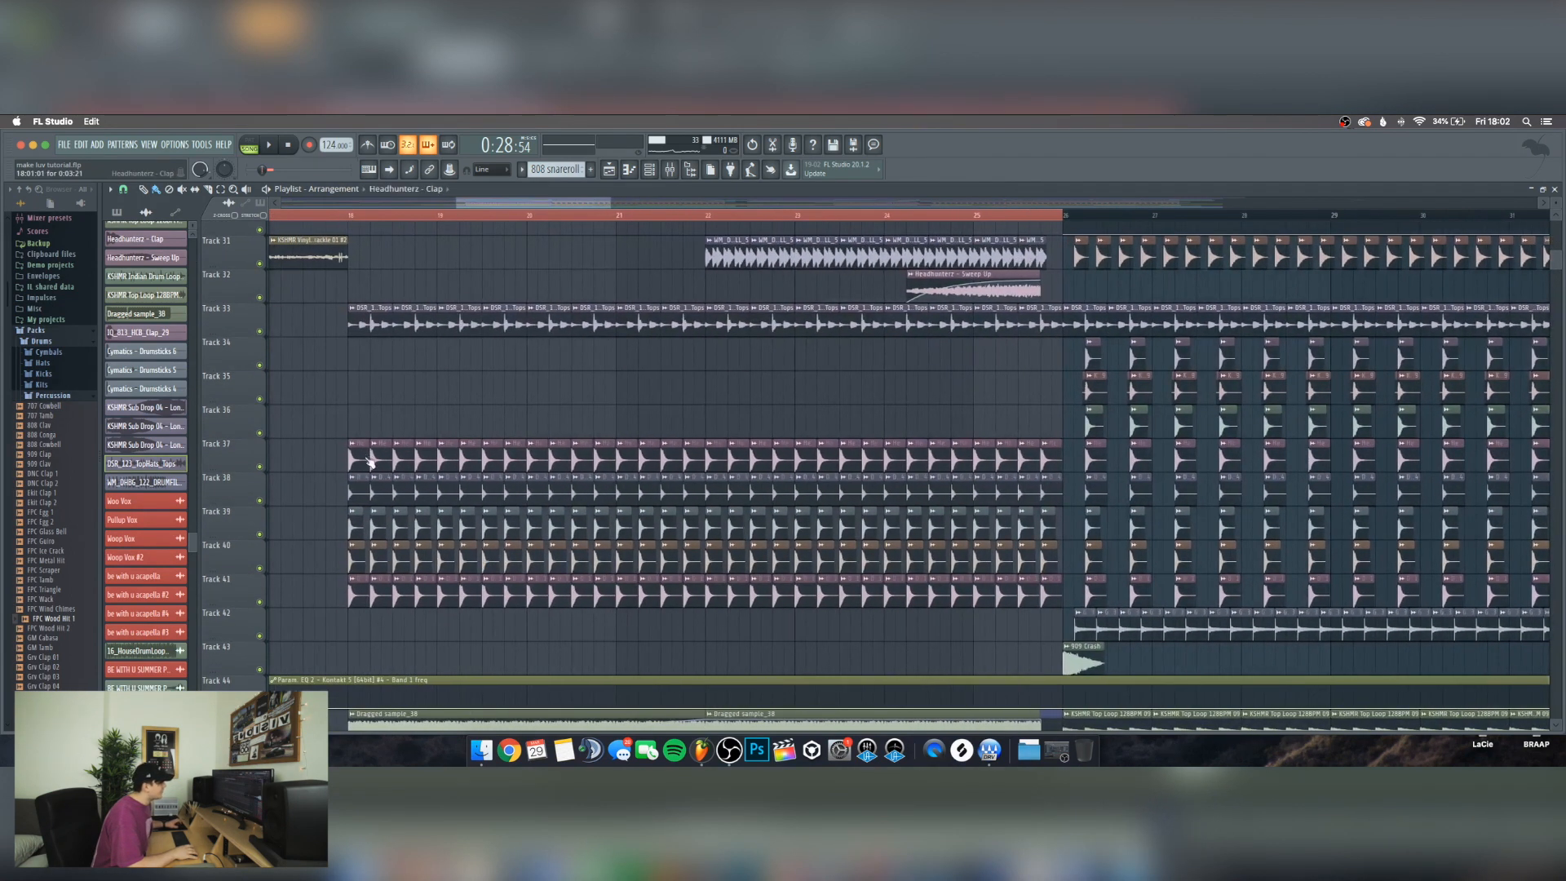
left_click(669, 169)
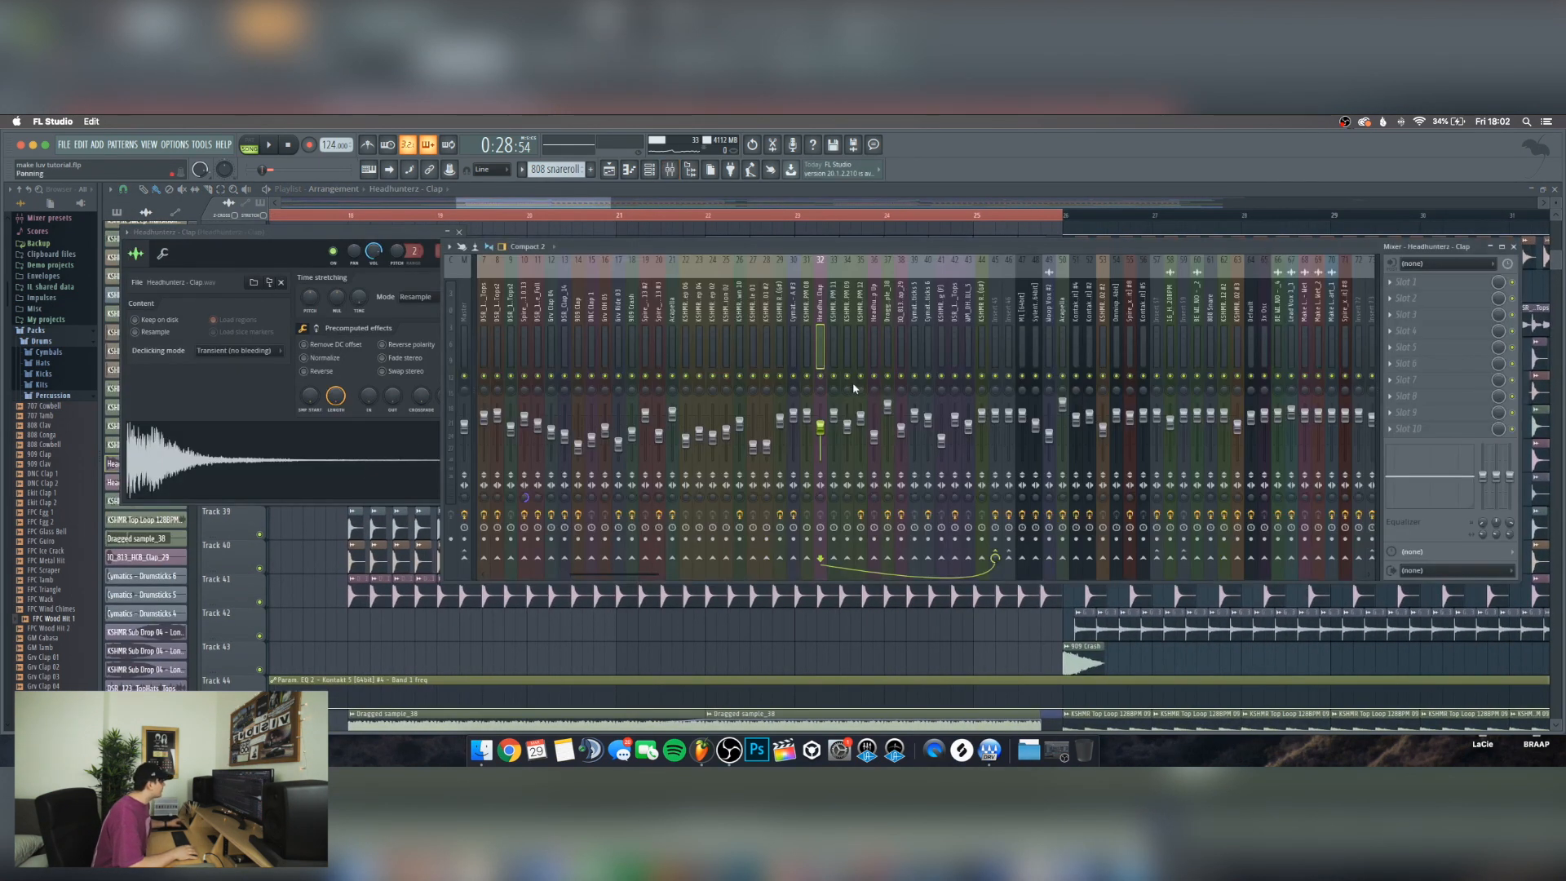
right_click(301, 548)
Select the build-up from bar 18 to bar 26 and listen briefly to it
left_click(350, 216)
key("space")
left_click_drag(351, 217, 1062, 218)
key("space")
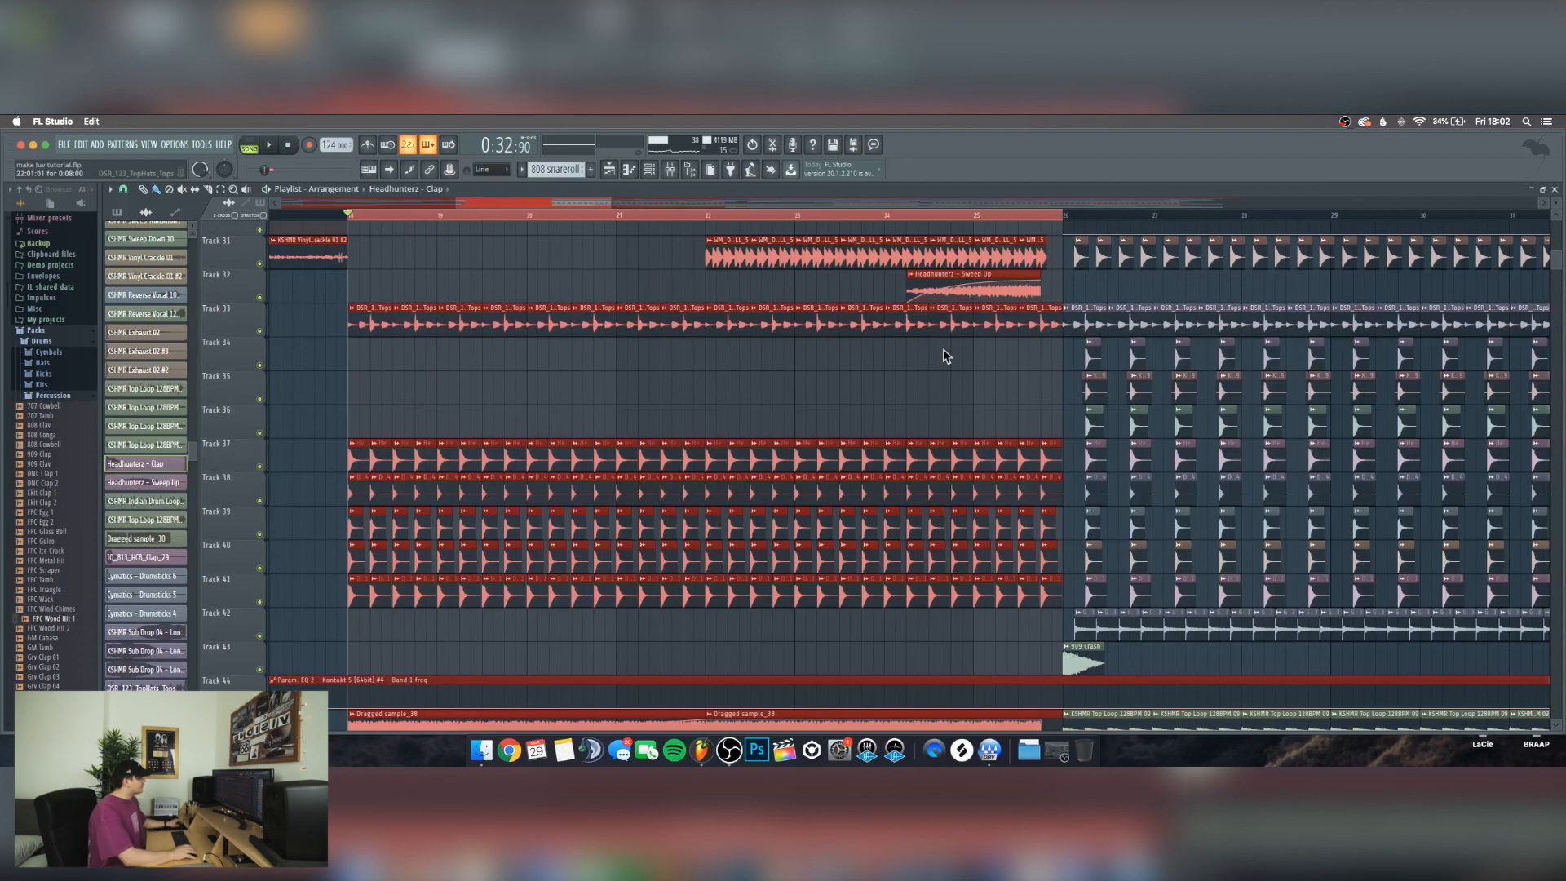
Examine how the layered claps on Tracks 34 to 41 are placed in the build-up and around the drop at bar 26
scroll(444, 413, "down", 3)
scroll(356, 220, "up", 1)
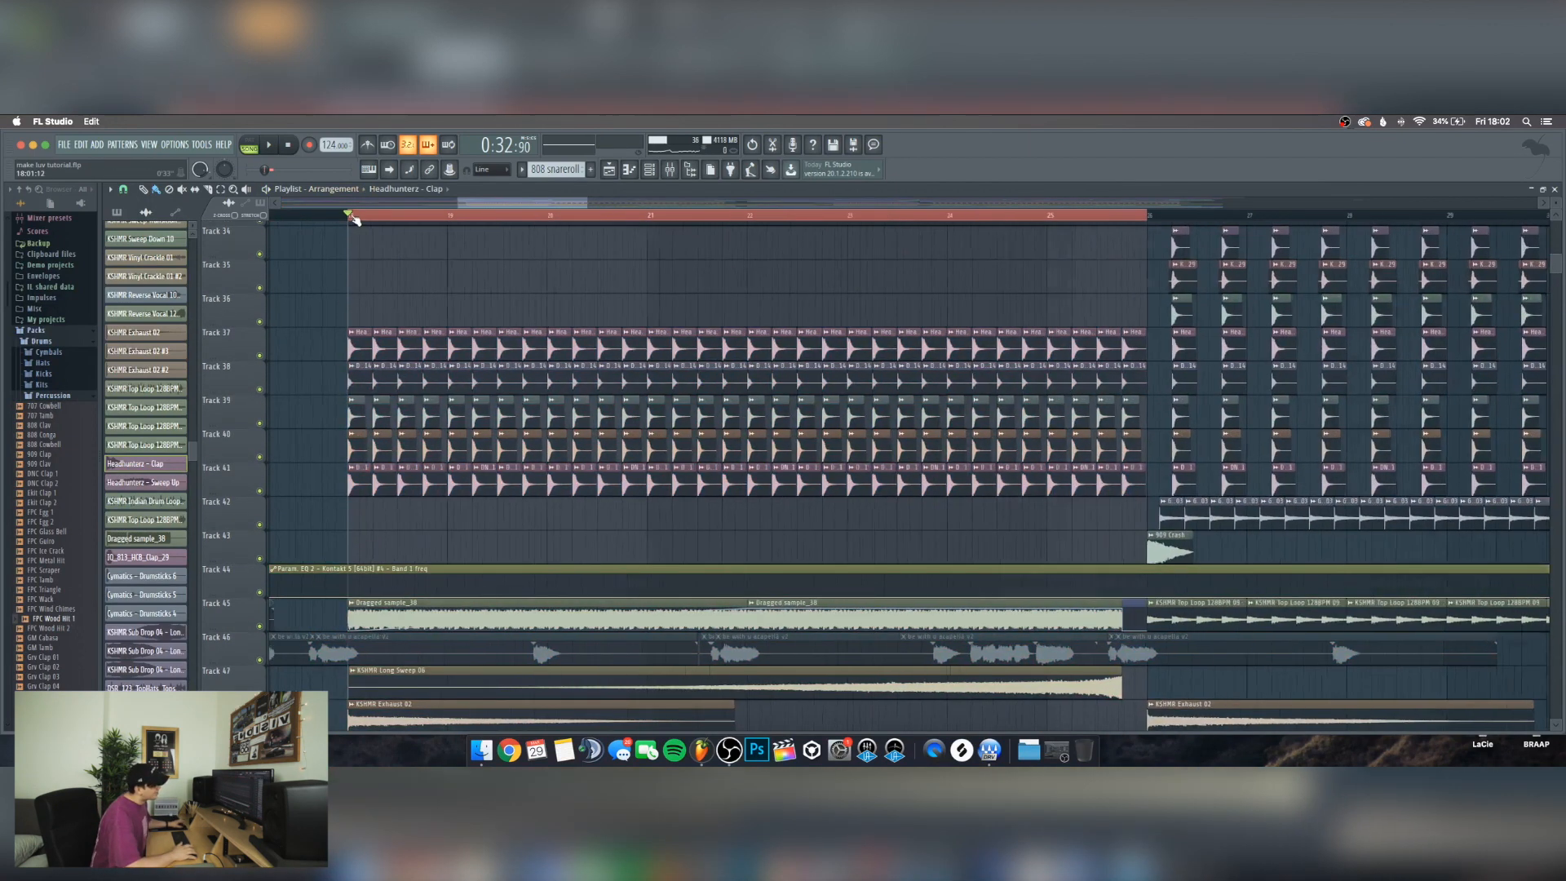
scroll(357, 220, "up", 2)
scroll(430, 315, "right", 8)
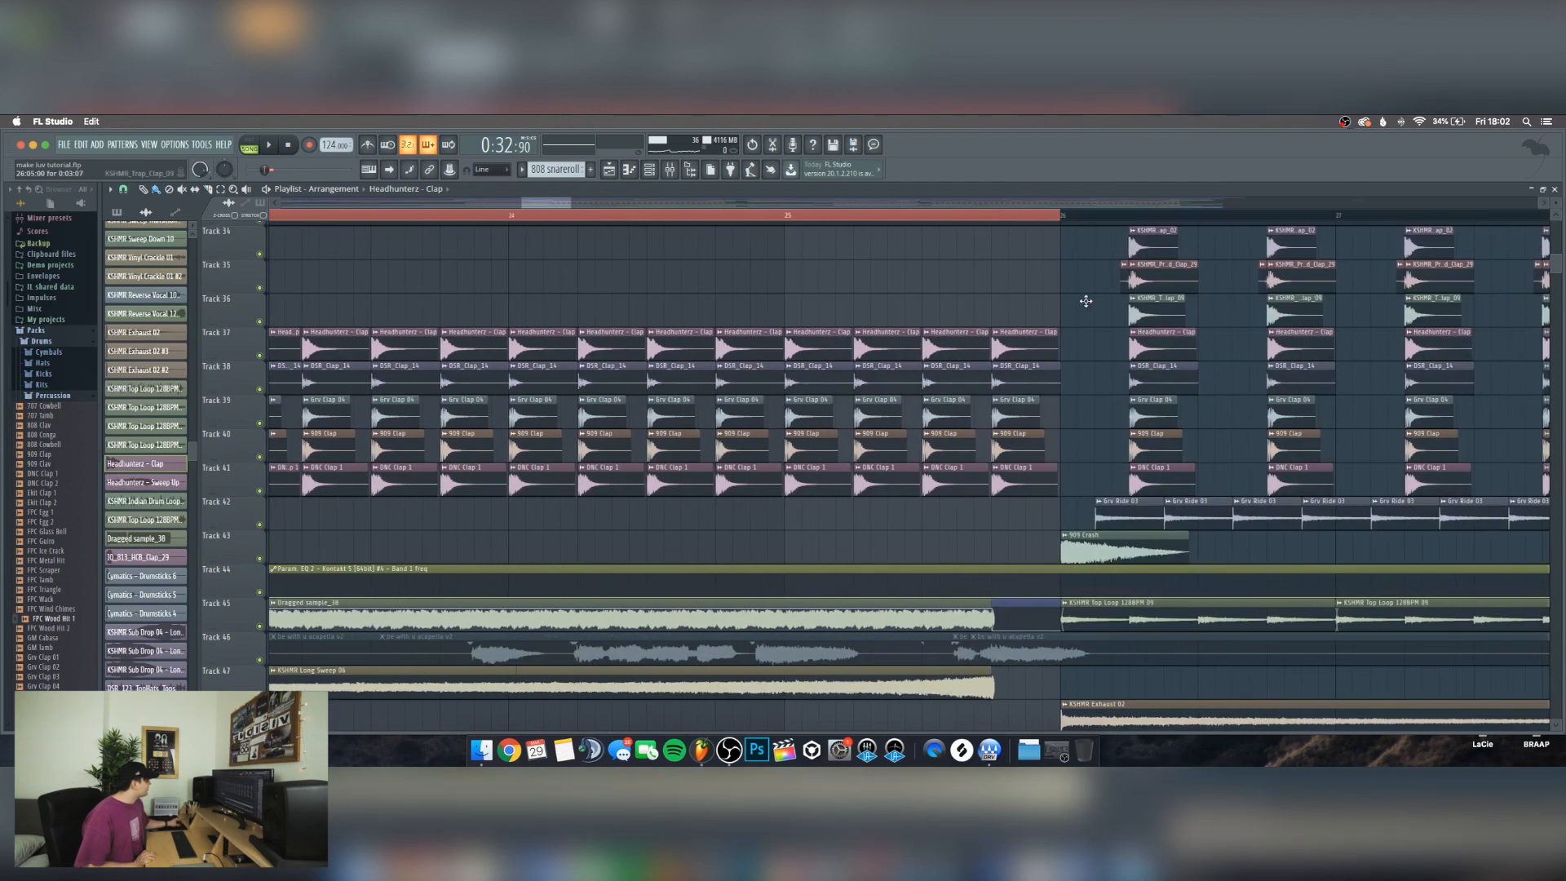
scroll(901, 215, "up", 2)
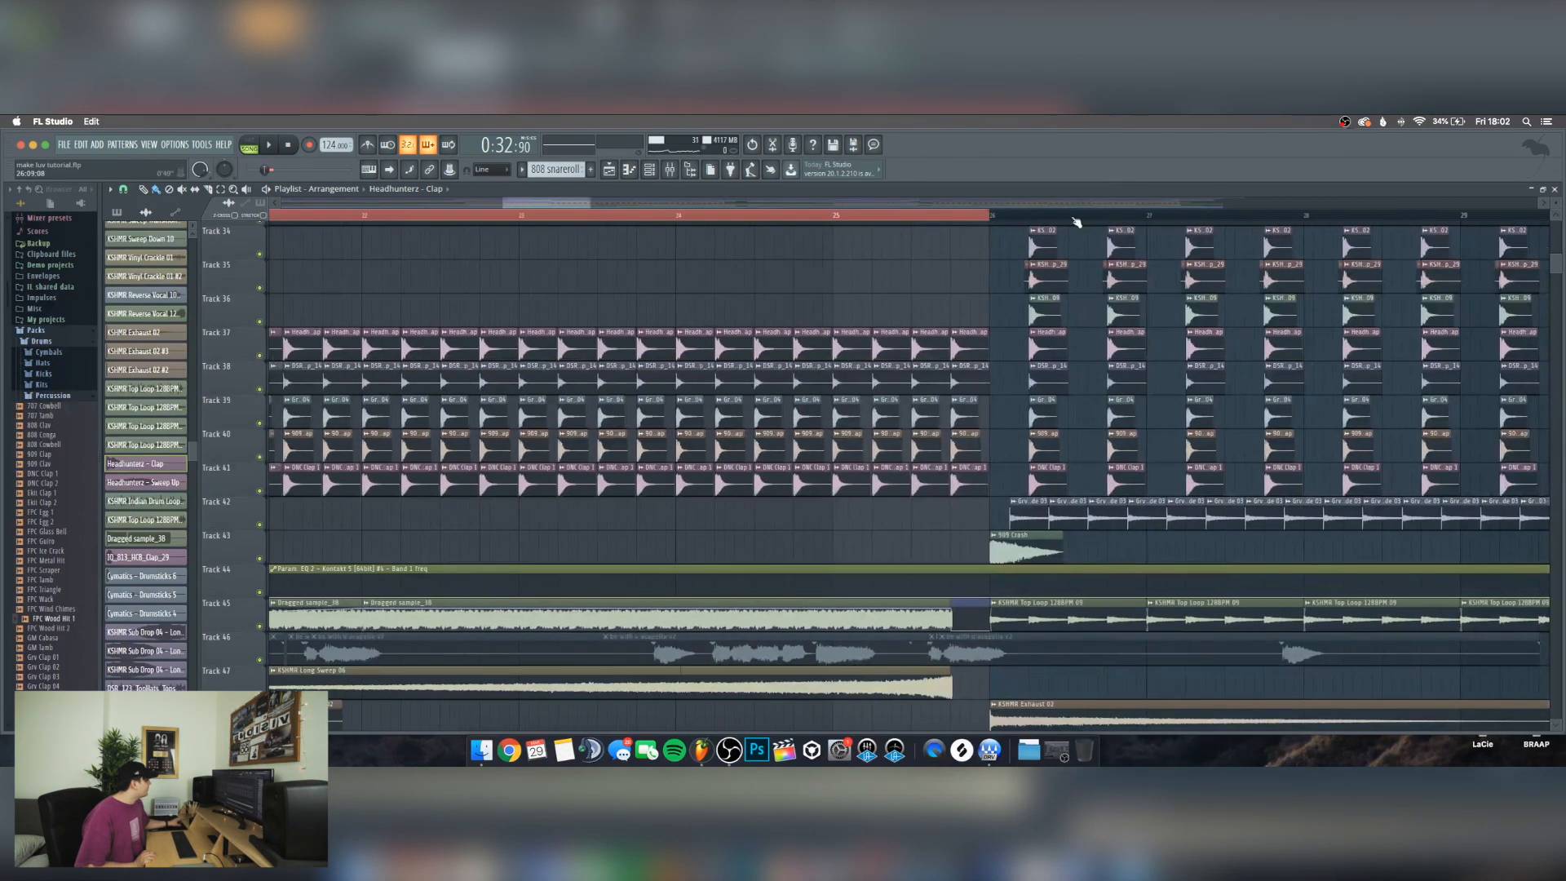
scroll(1075, 222, "up", 1)
scroll(1077, 221, "up", 3)
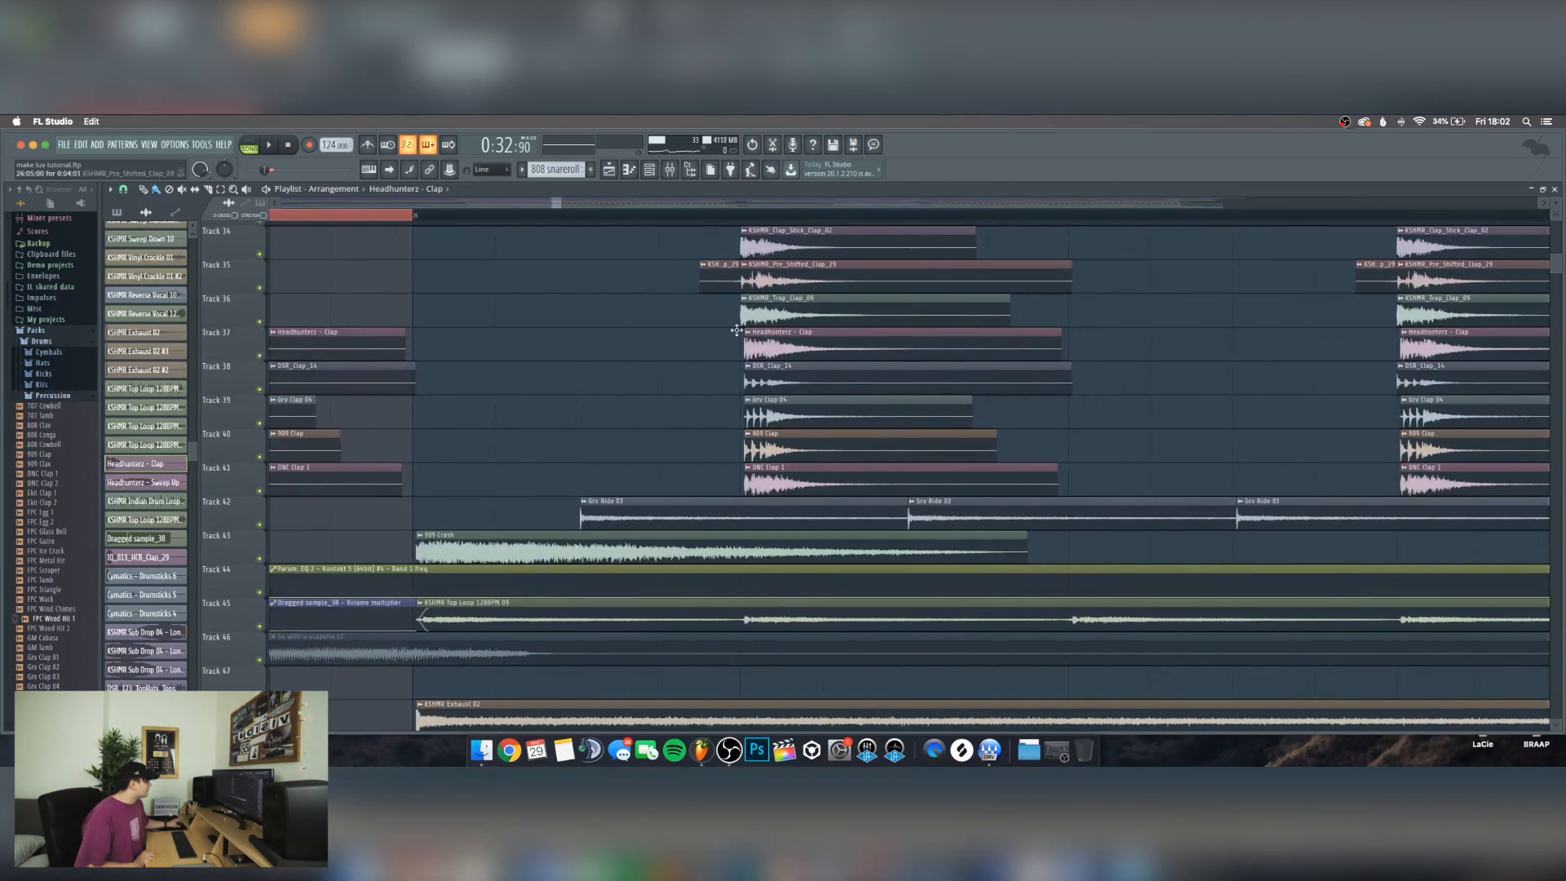
scroll(748, 222, "down", 8)
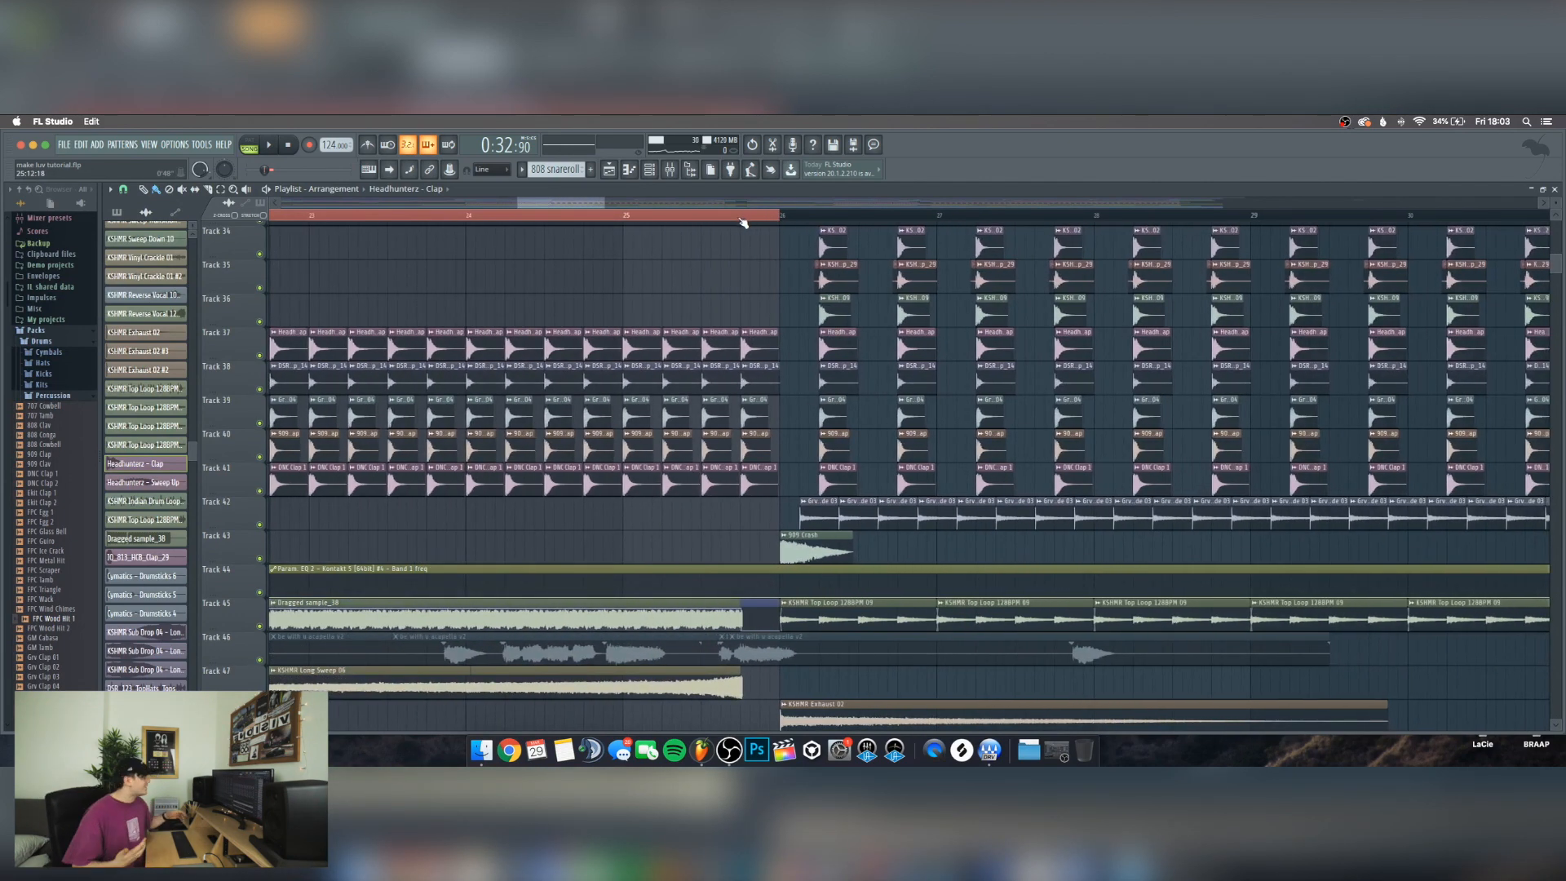
scroll(743, 223, "left", 5)
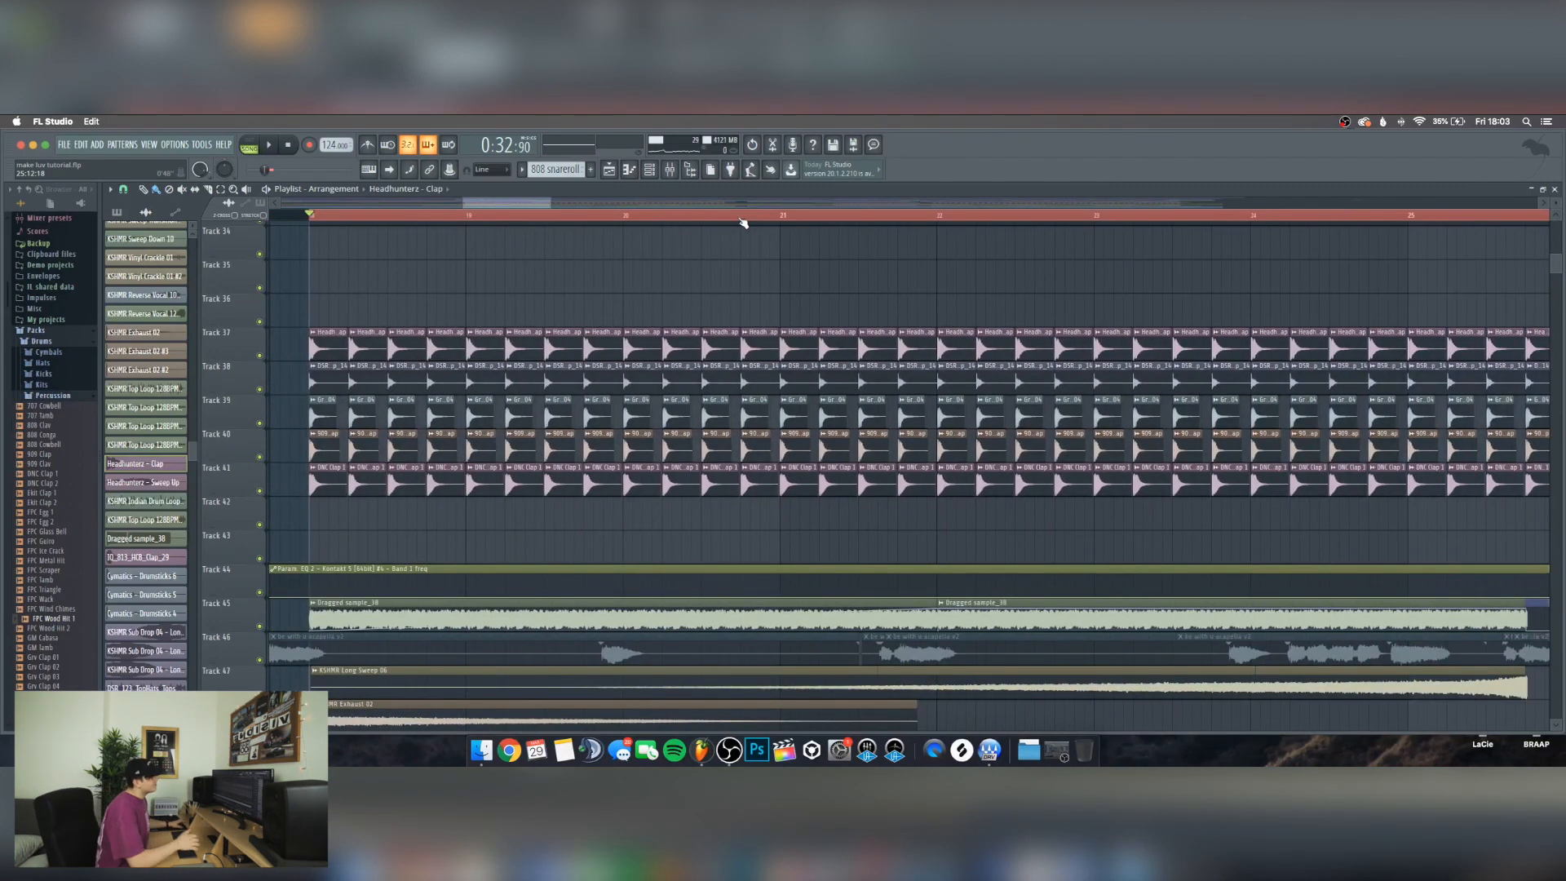
left_click(670, 169)
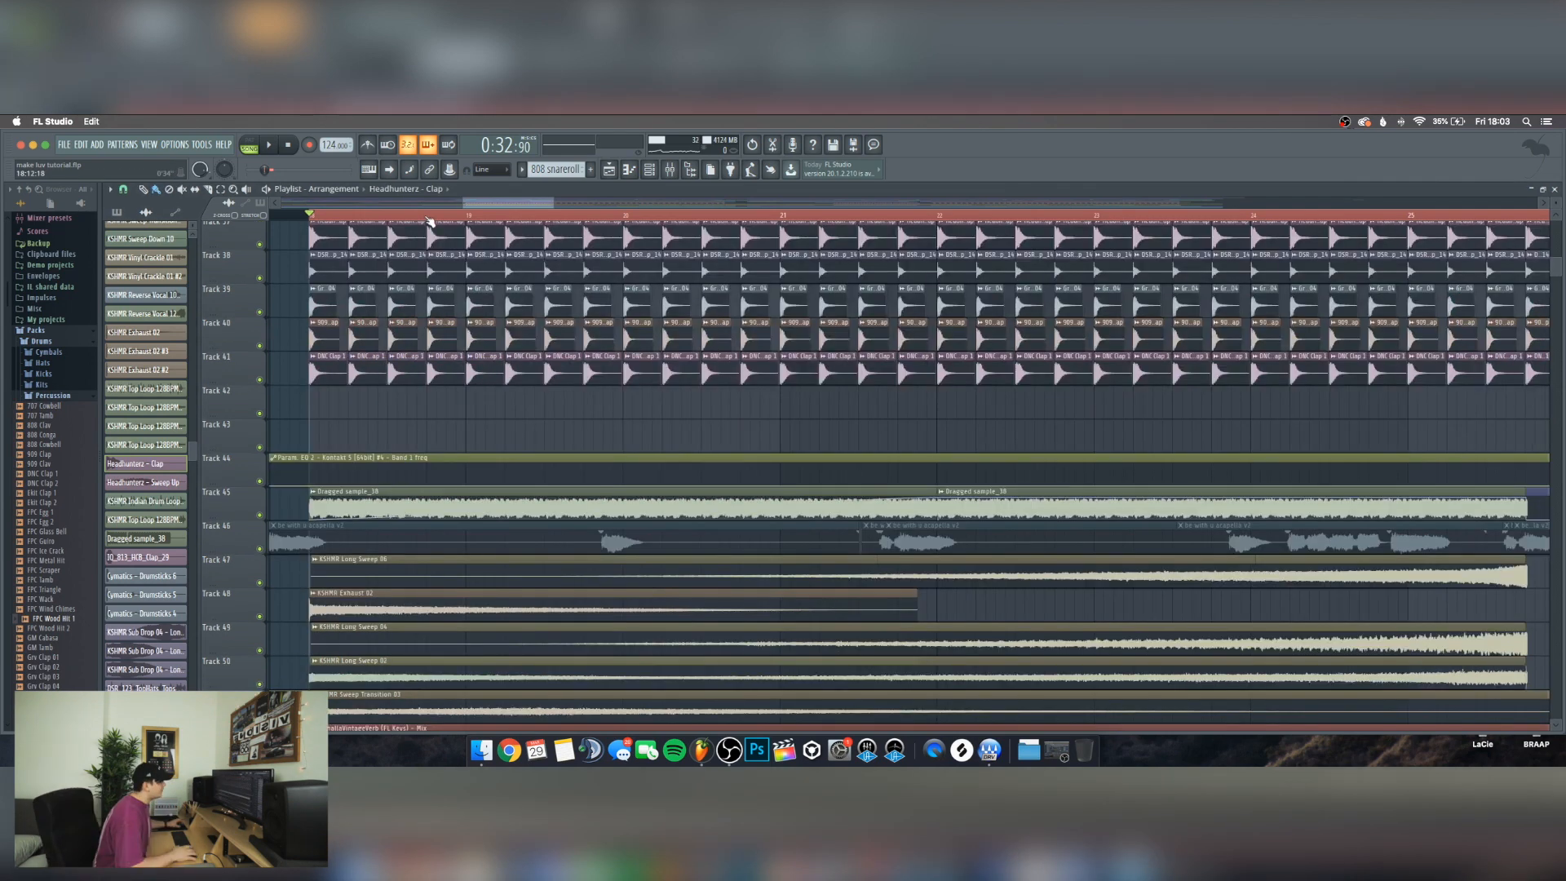
Keep bars 18 to 26 selected, view the channel settings of the Dragged sample_38 clip on Track 45, and close them
left_click_drag(362, 214, 1046, 214)
left_click(410, 487)
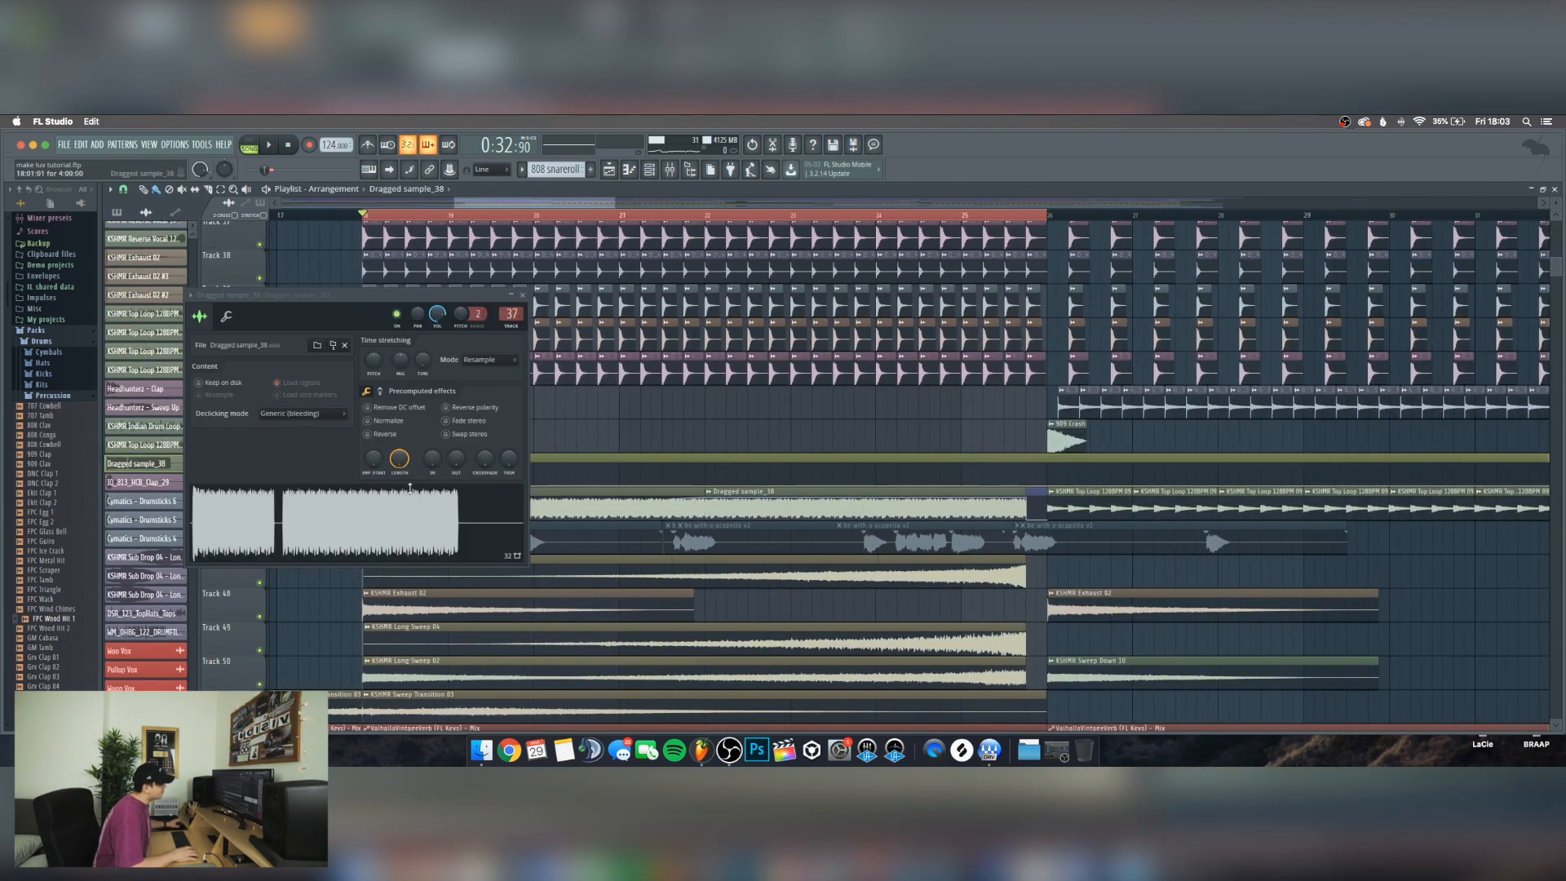
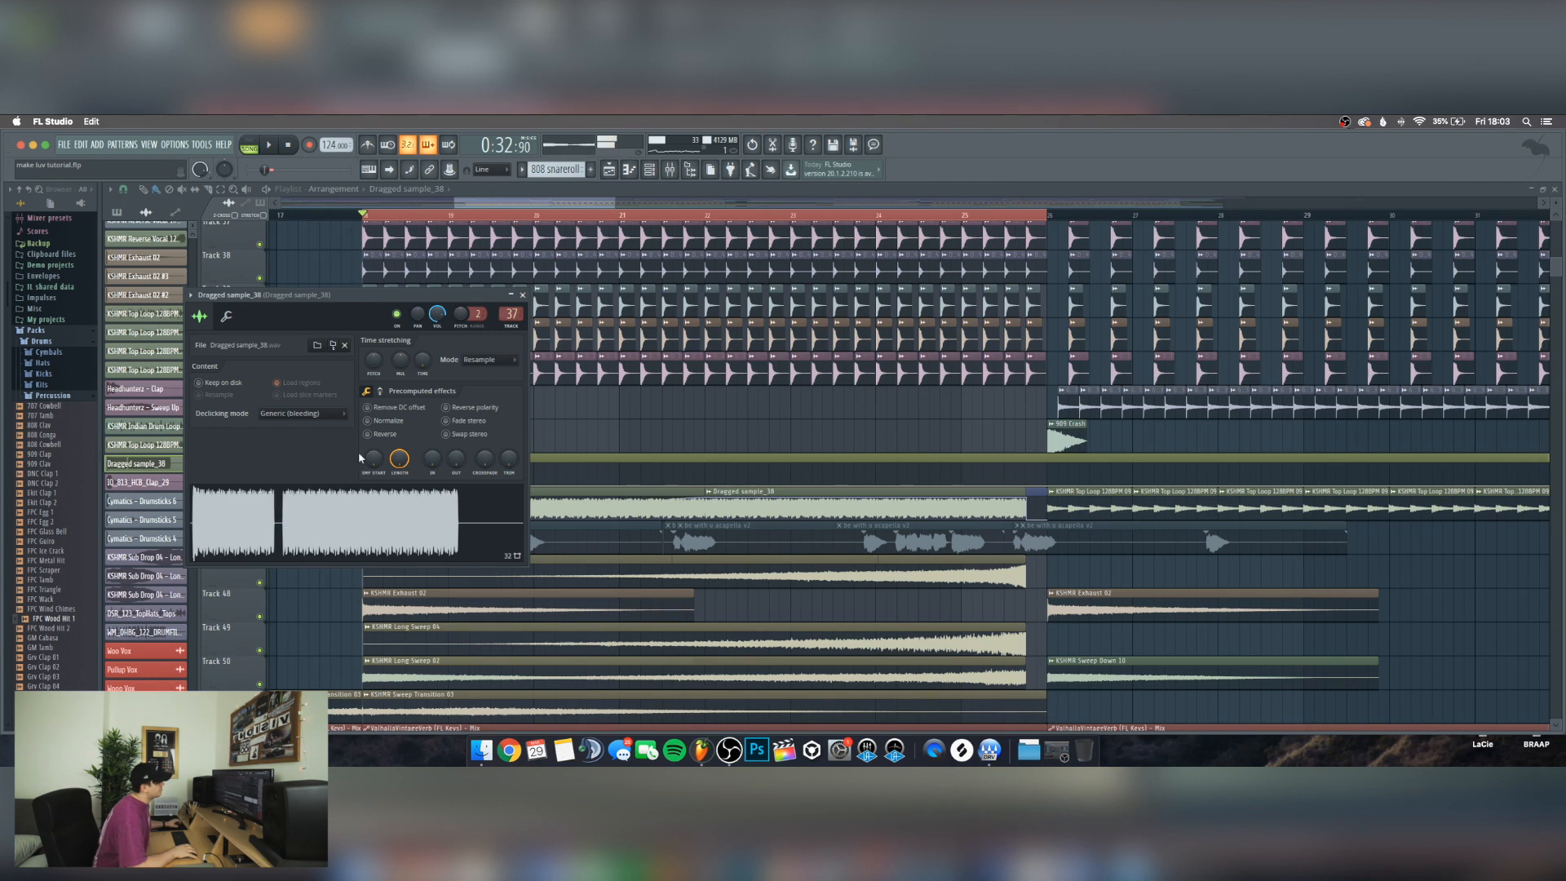
left_click(523, 296)
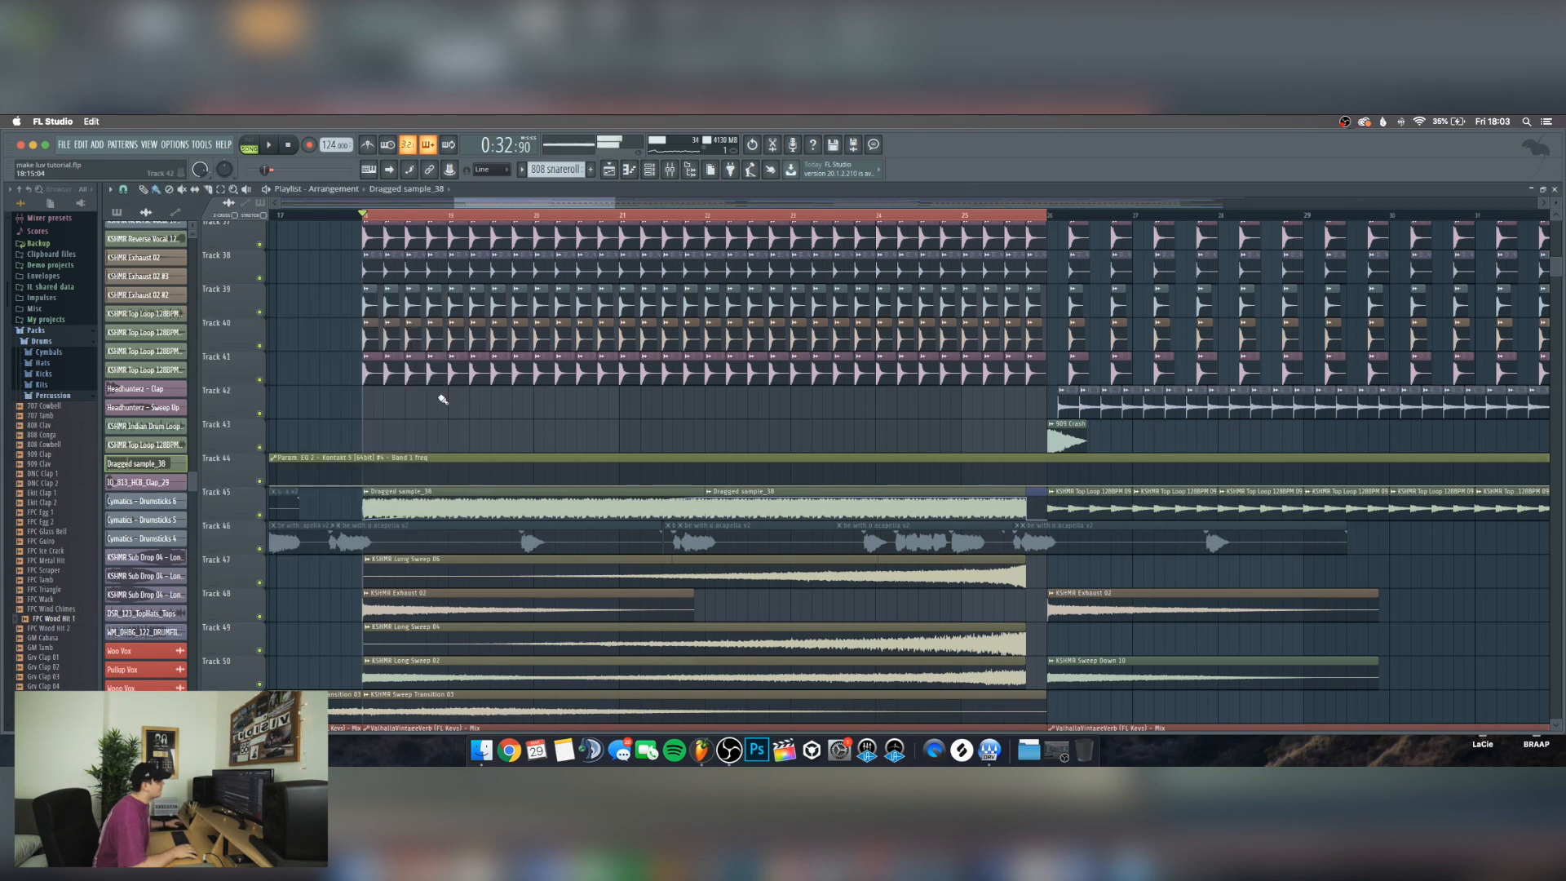
Inspect Fruity Stereo Shaper and Fruity Balance on the Dragged sample_38 mixer insert, and close the mixer
key("F9")
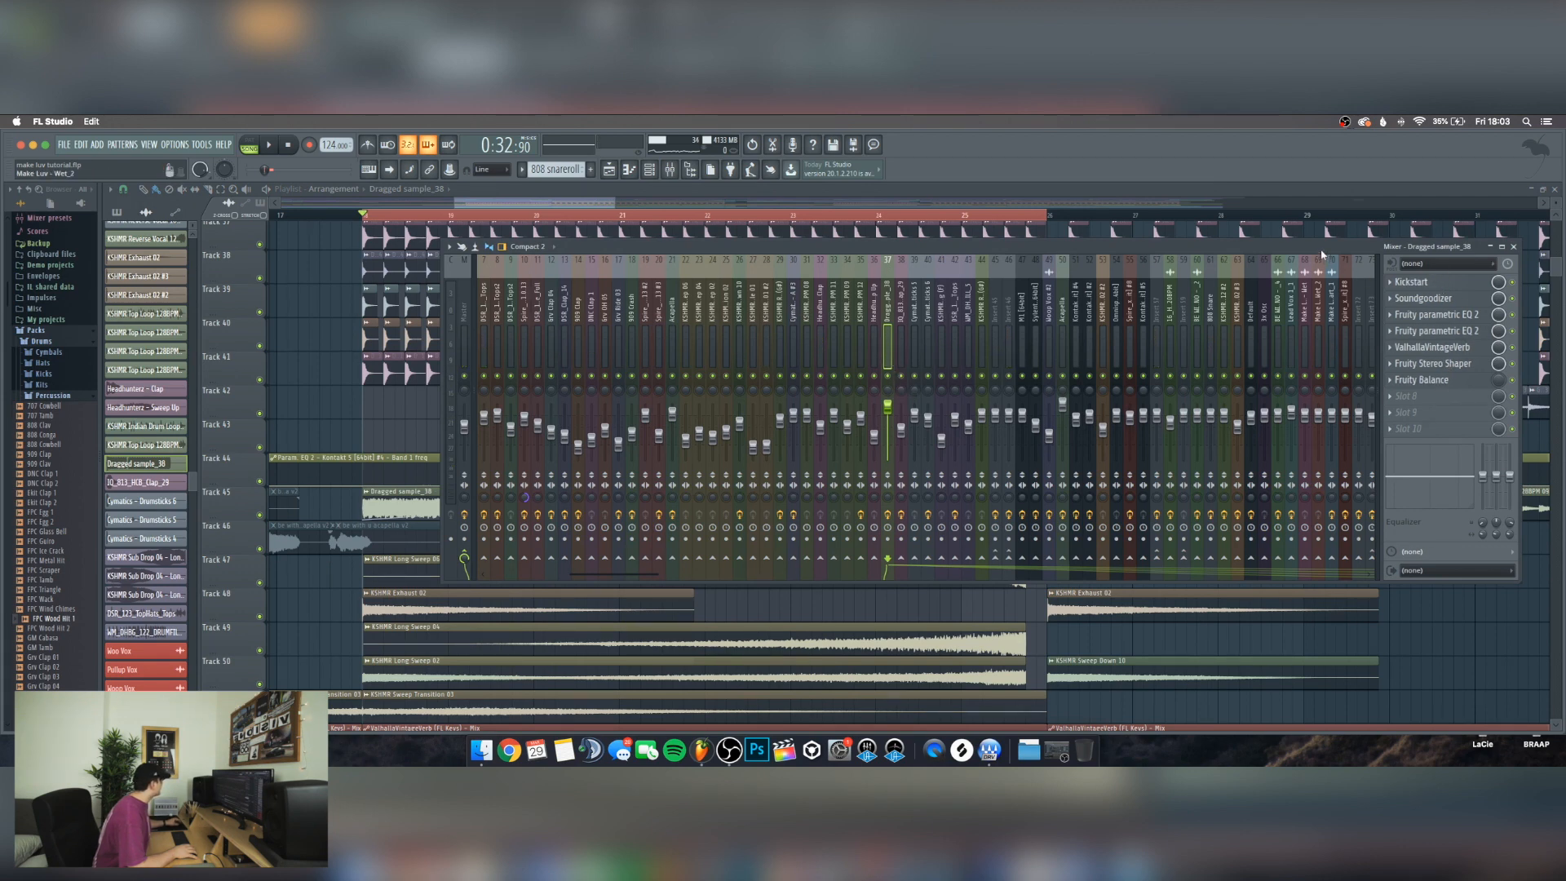
left_click_drag(1322, 253, 1317, 241)
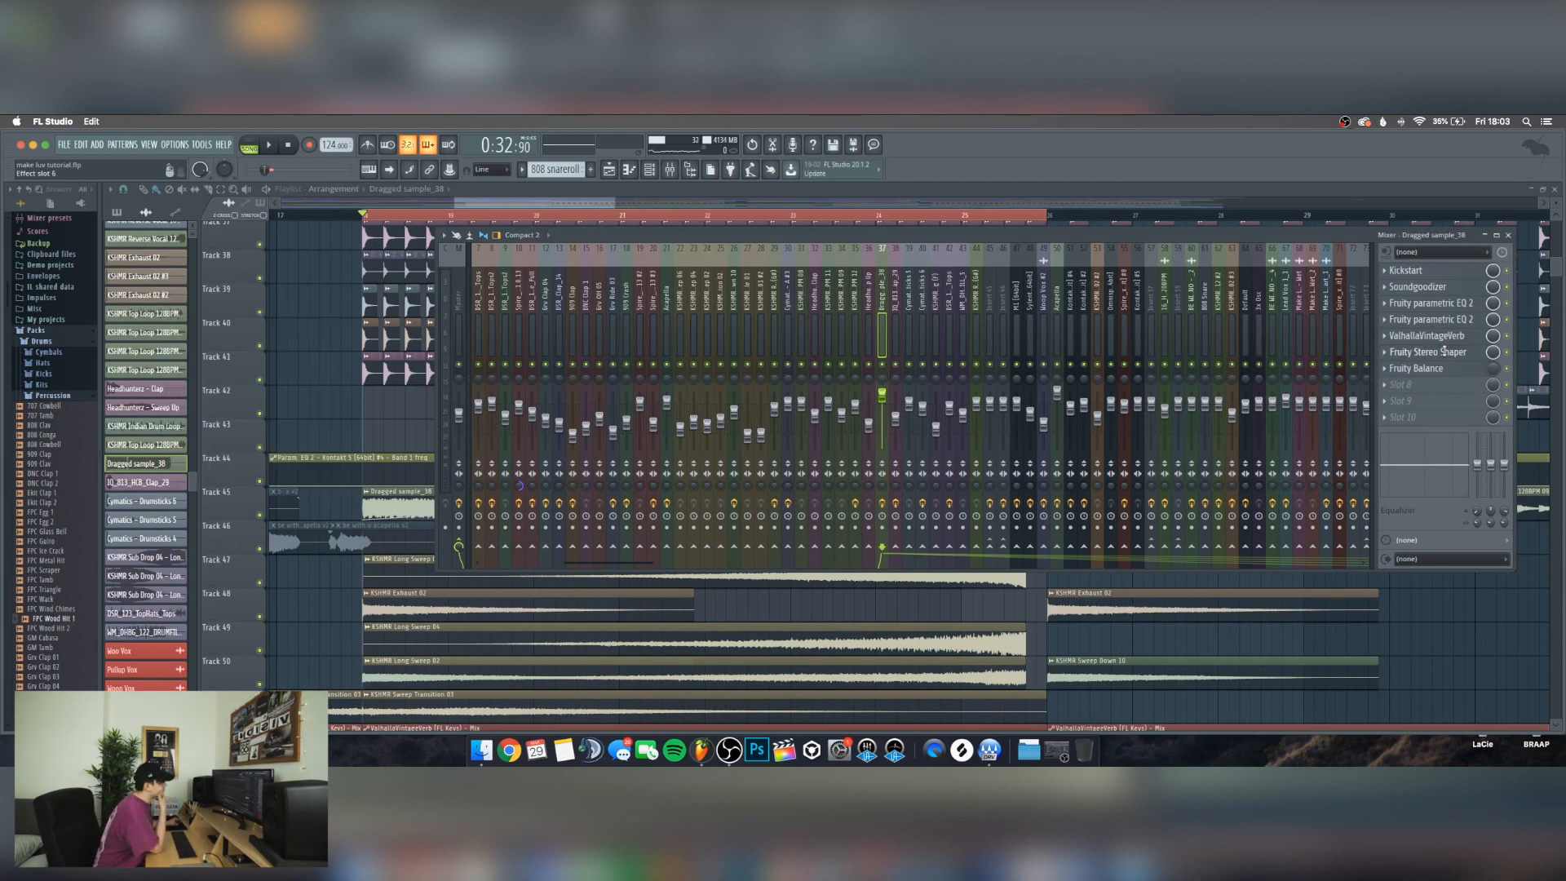
left_click(1450, 356)
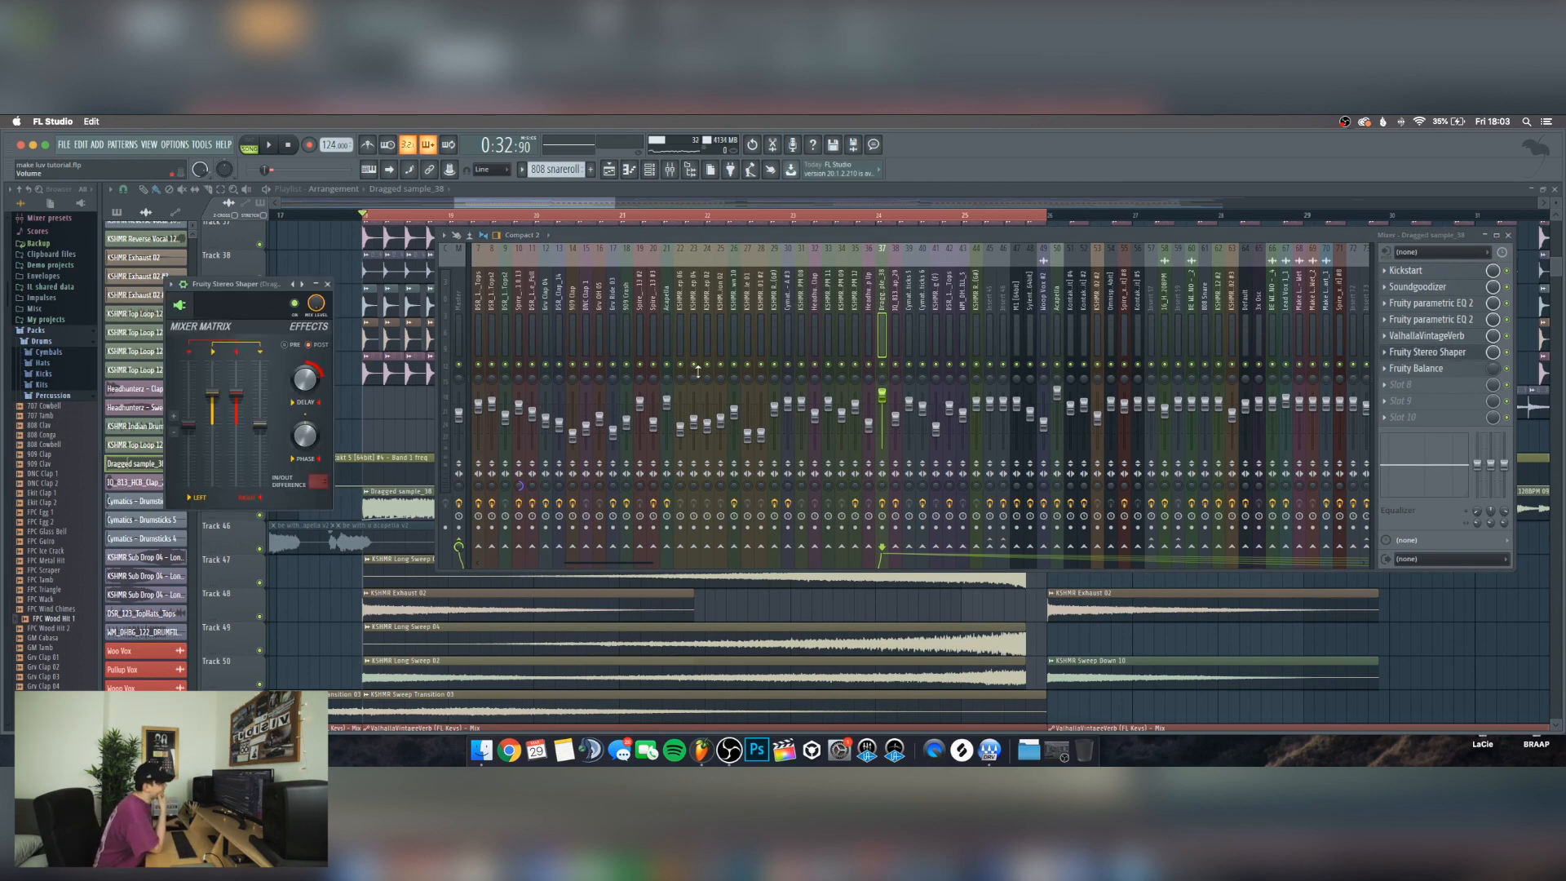
left_click(329, 285)
left_click(1446, 369)
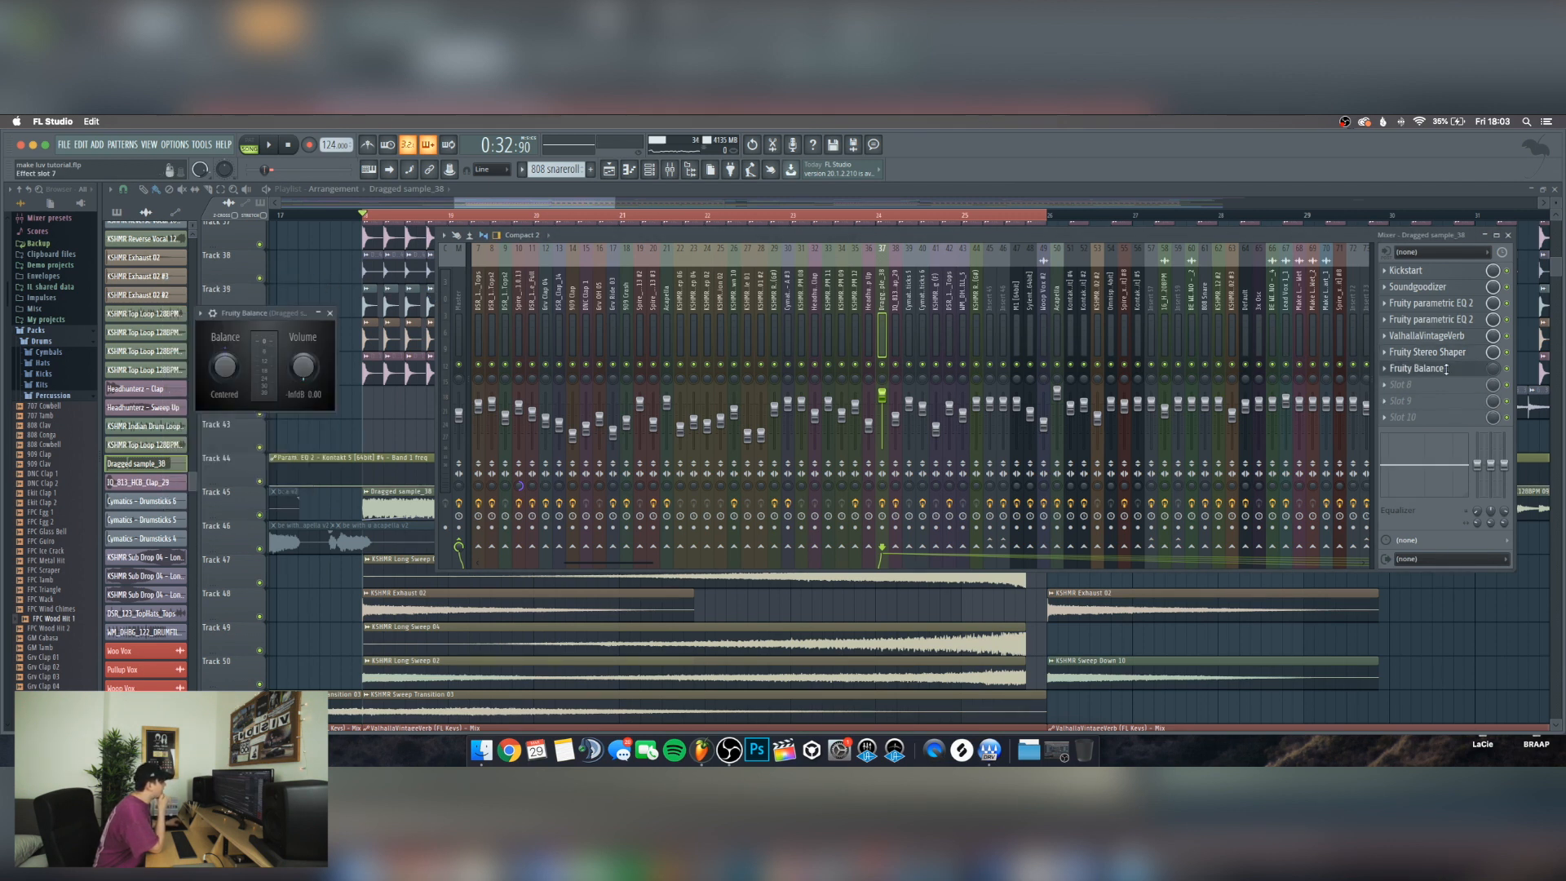
left_click(330, 313)
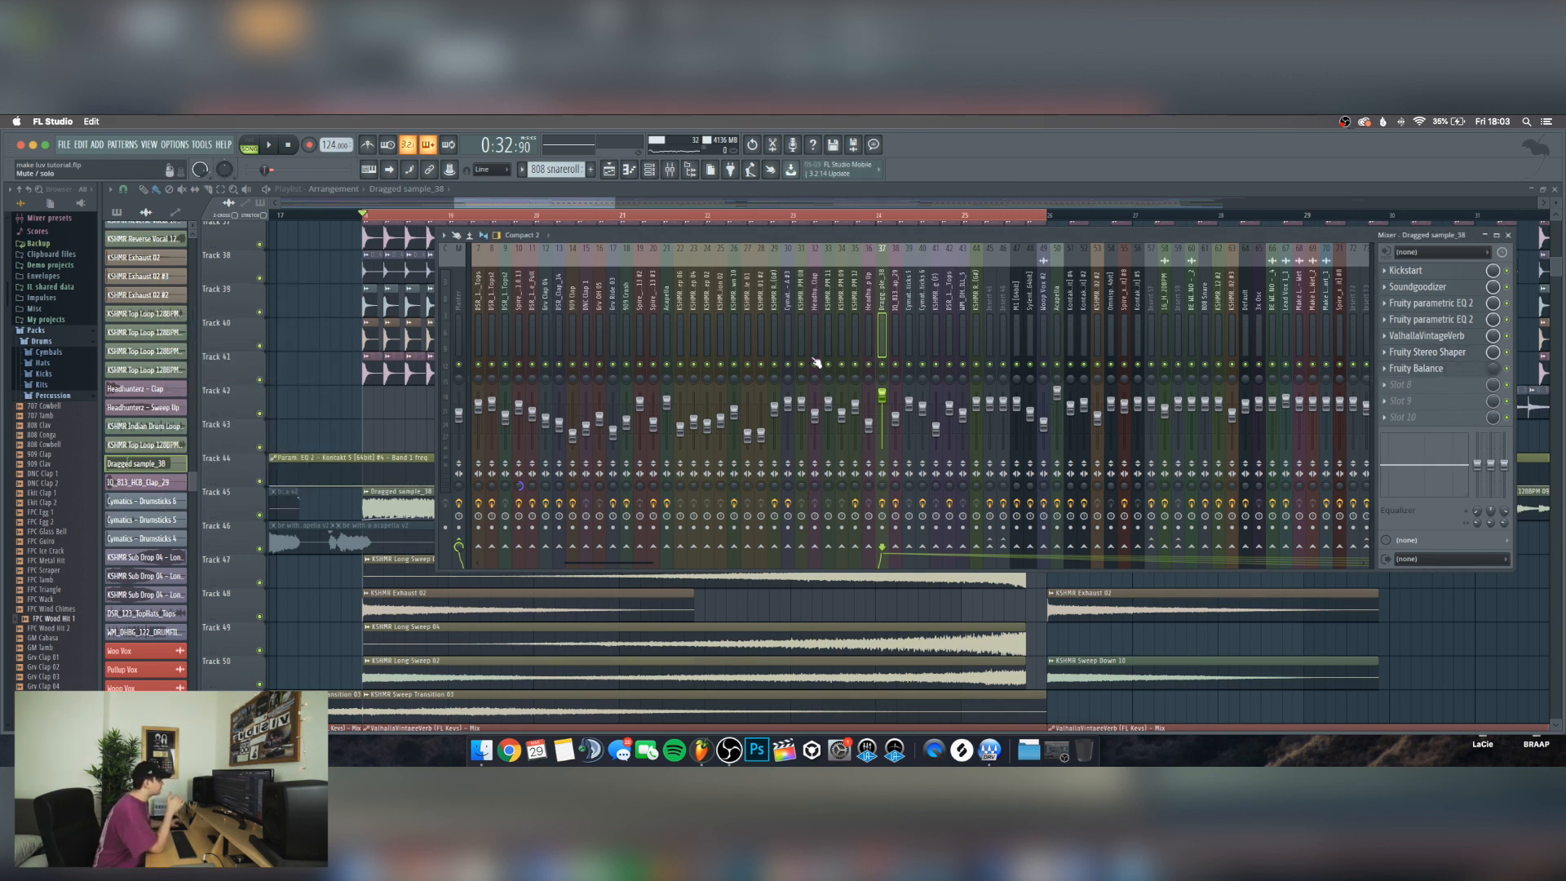
key("F9")
Move the Dragged sample_38 volume automation and first audio clip to Tracks 42 and 43 to expose them, and return both to Track 45
left_click_drag(509, 476, 509, 408)
left_click_drag(664, 494, 667, 359)
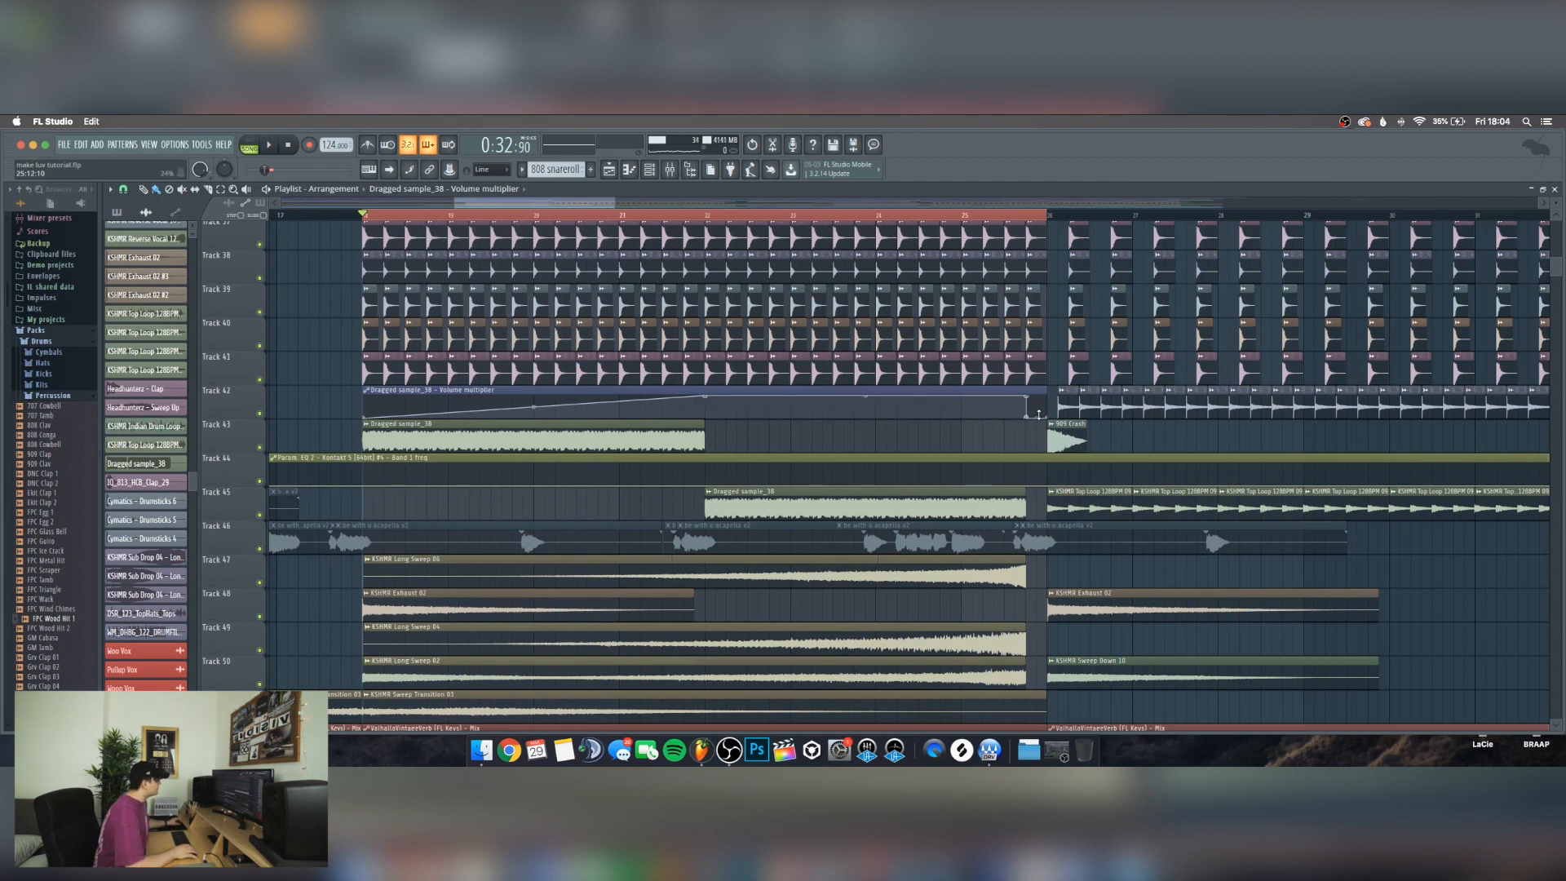
left_click(829, 392, "ctrl")
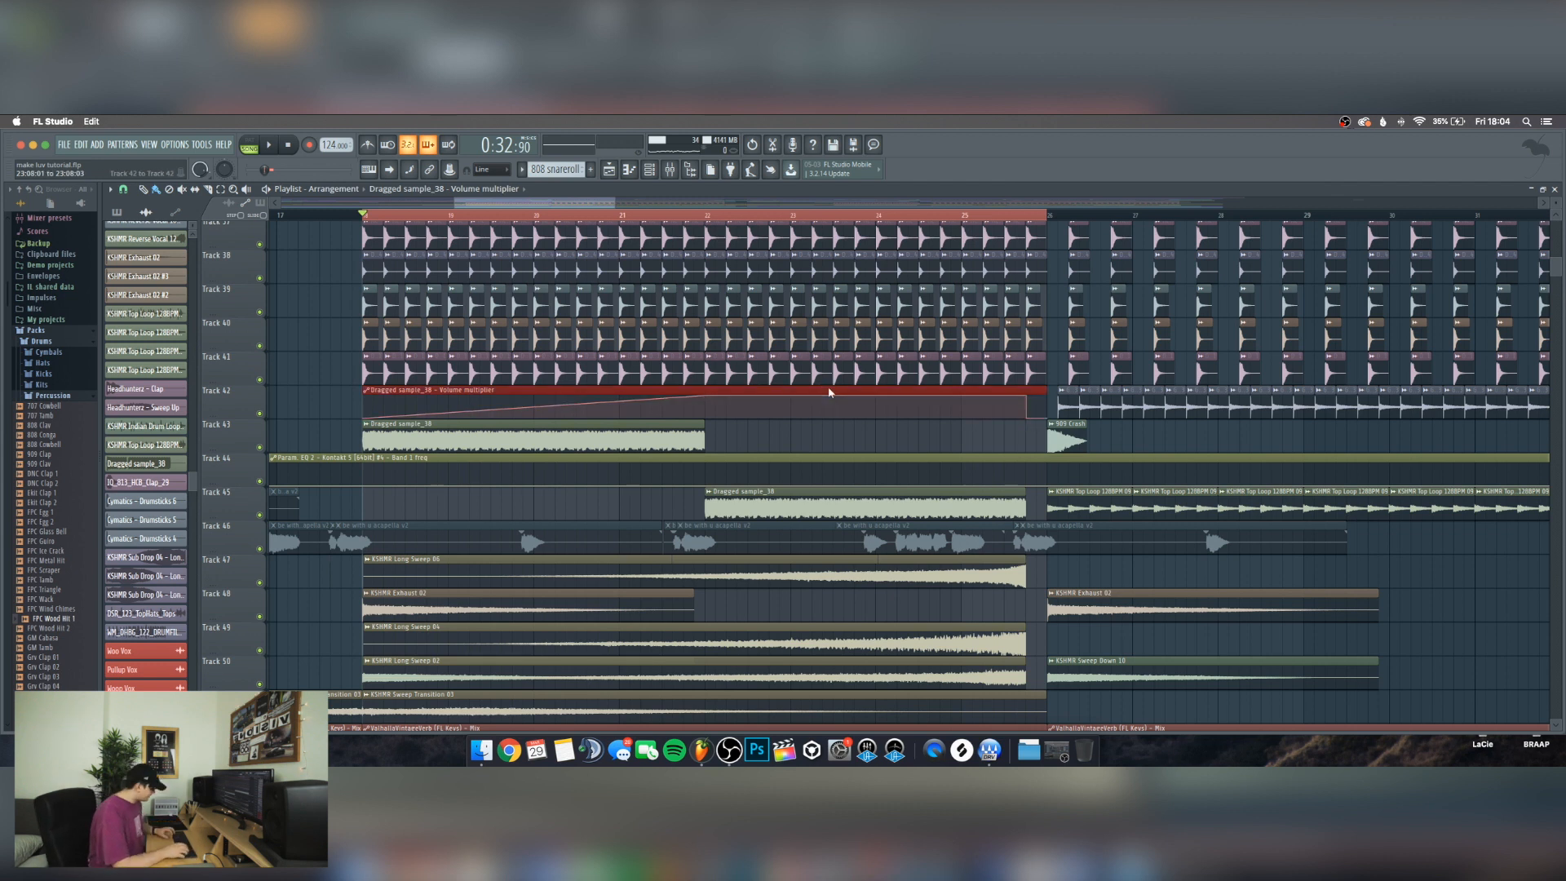
key("shift+Down")
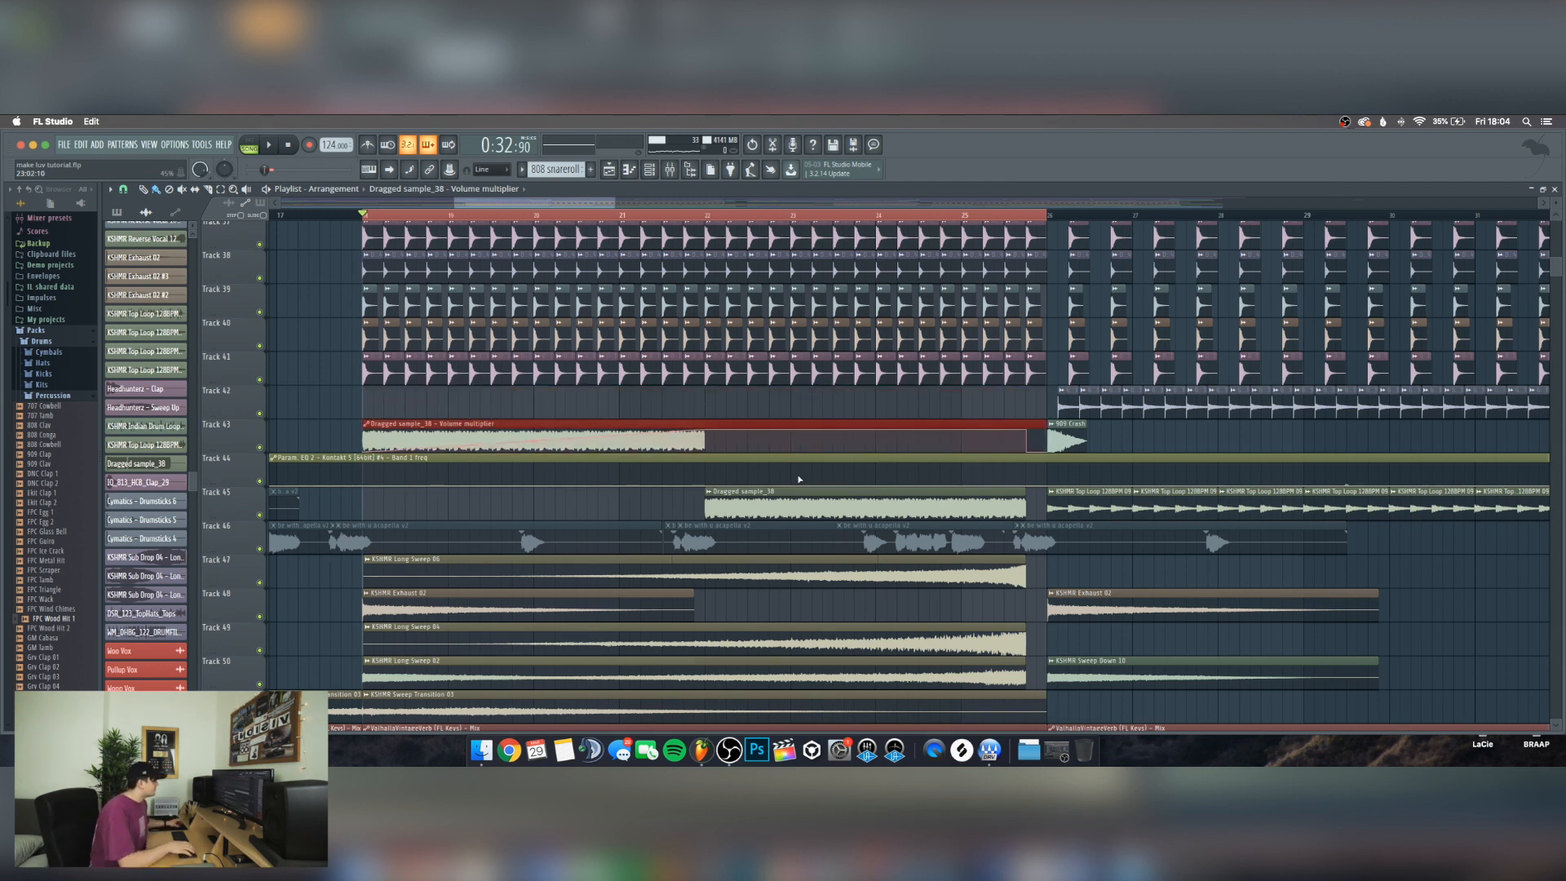
left_click(576, 432)
key("shift+Down")
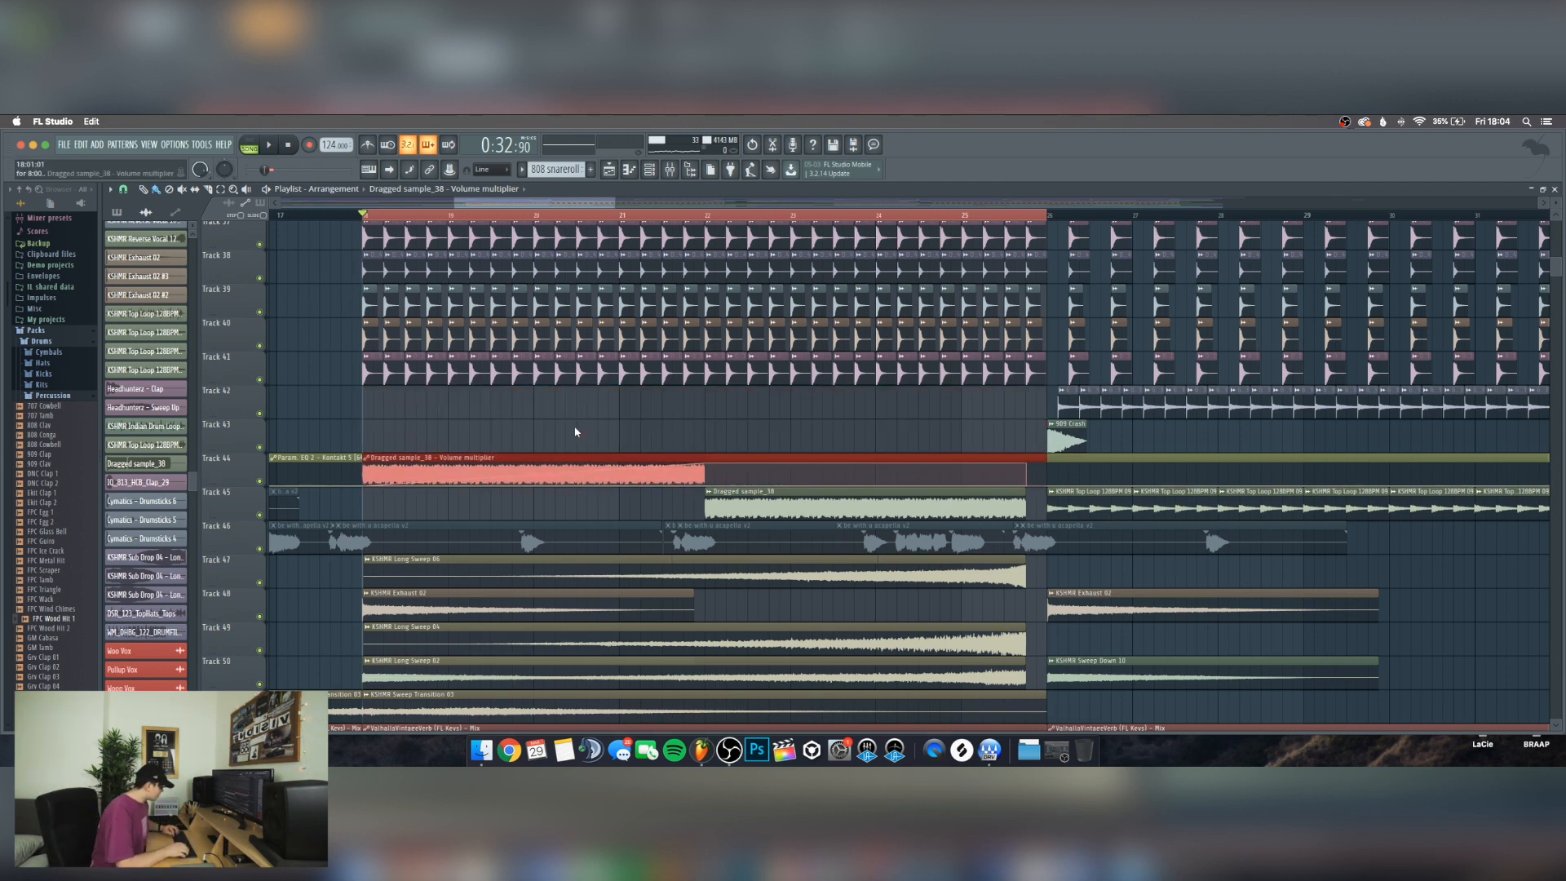
key("shift+Down")
Find the KSHMR Exhaust 02 clip on Track 48, view its channel settings, and close them
scroll(440, 432, "down", 6)
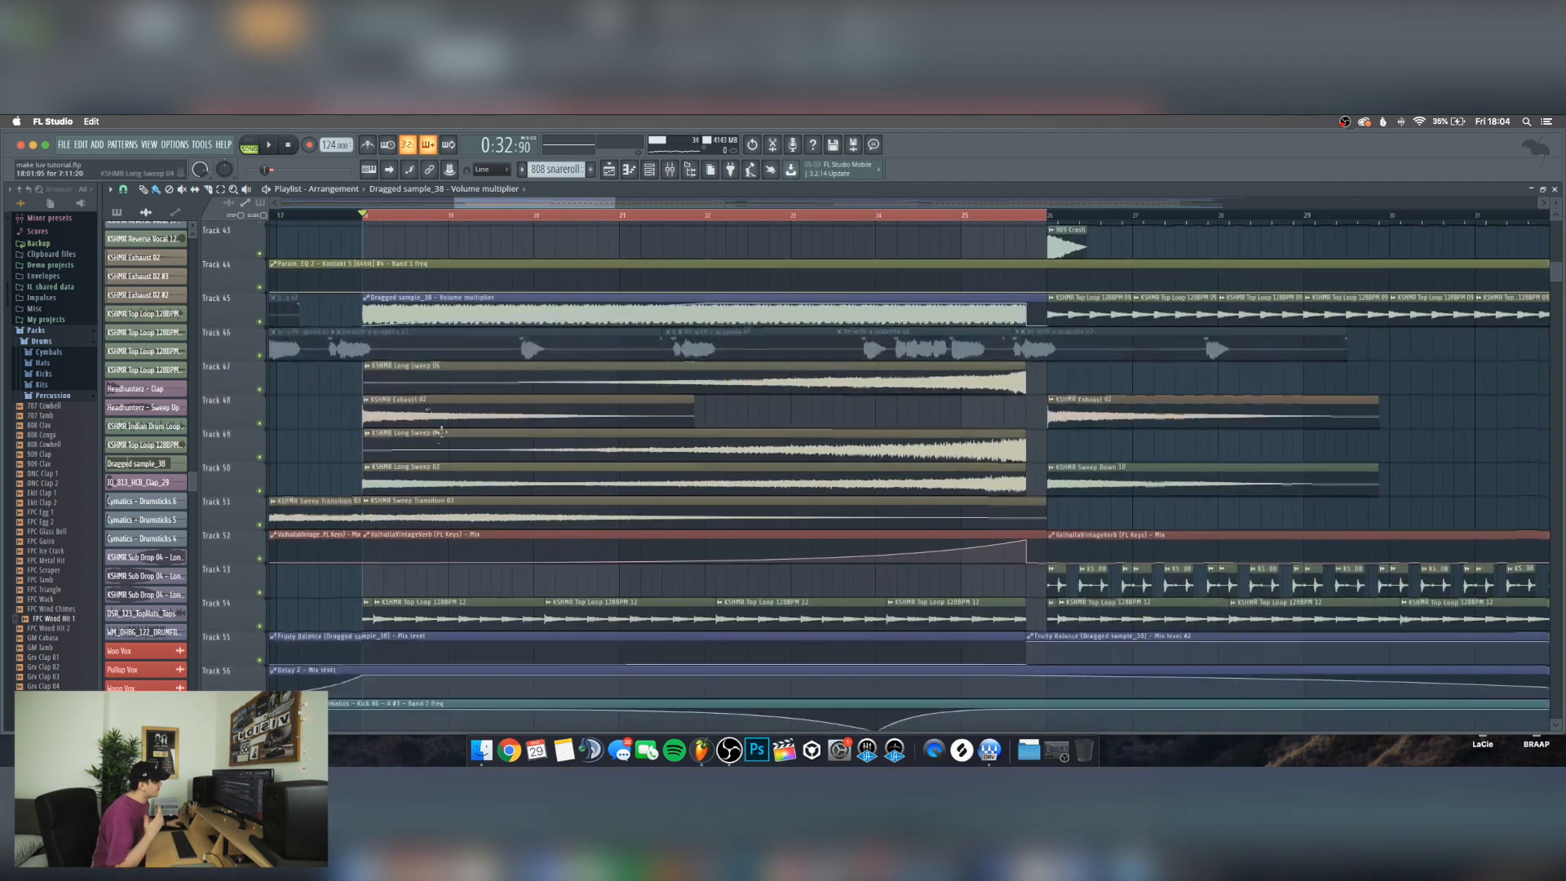
double_click(395, 412)
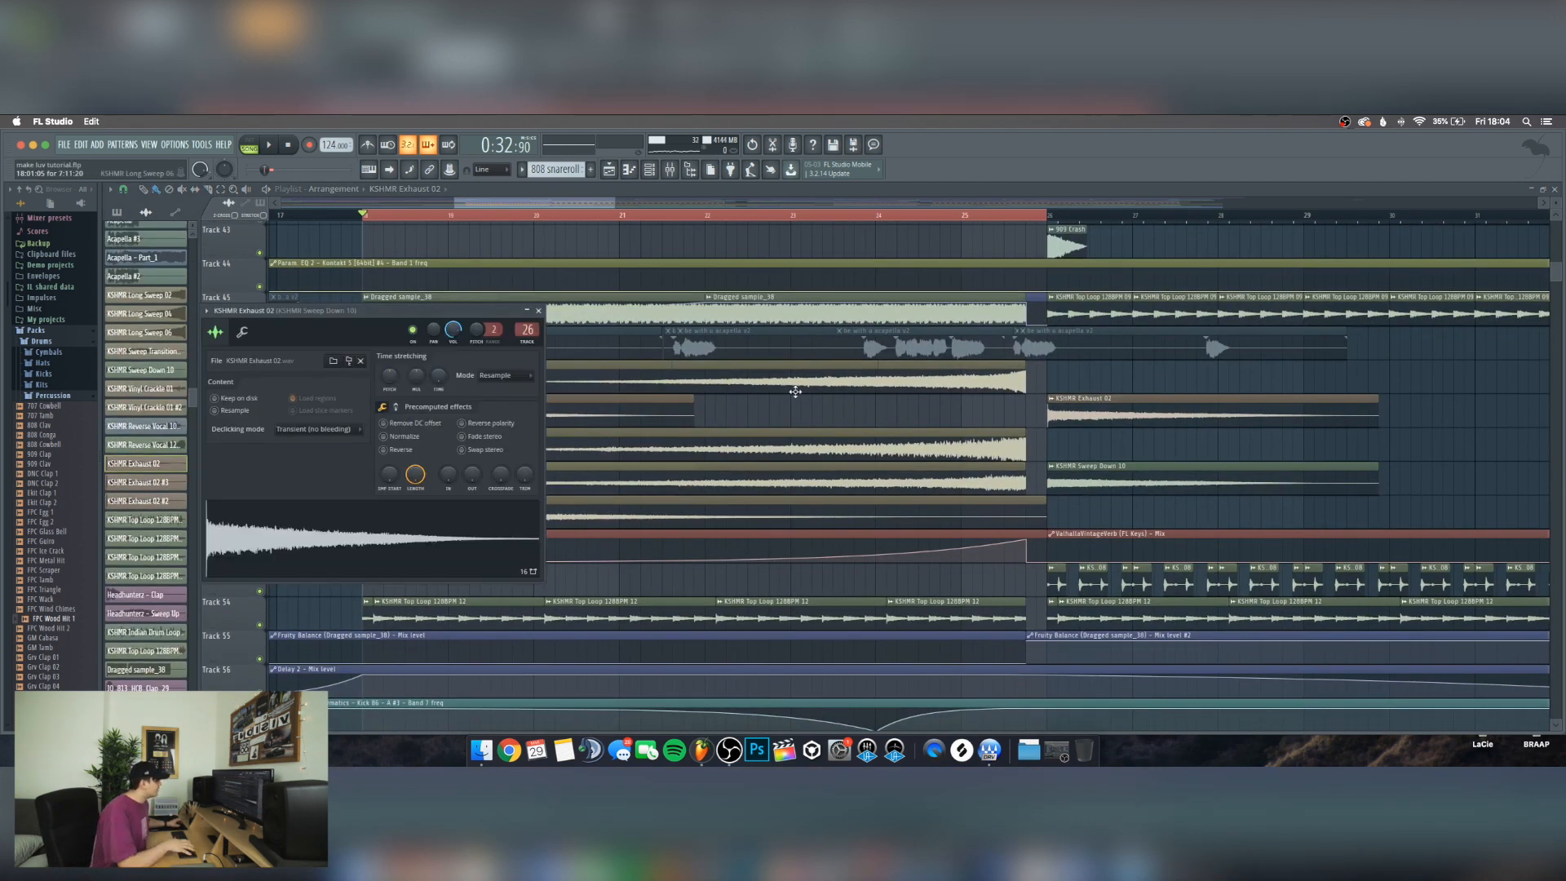
key("Escape")
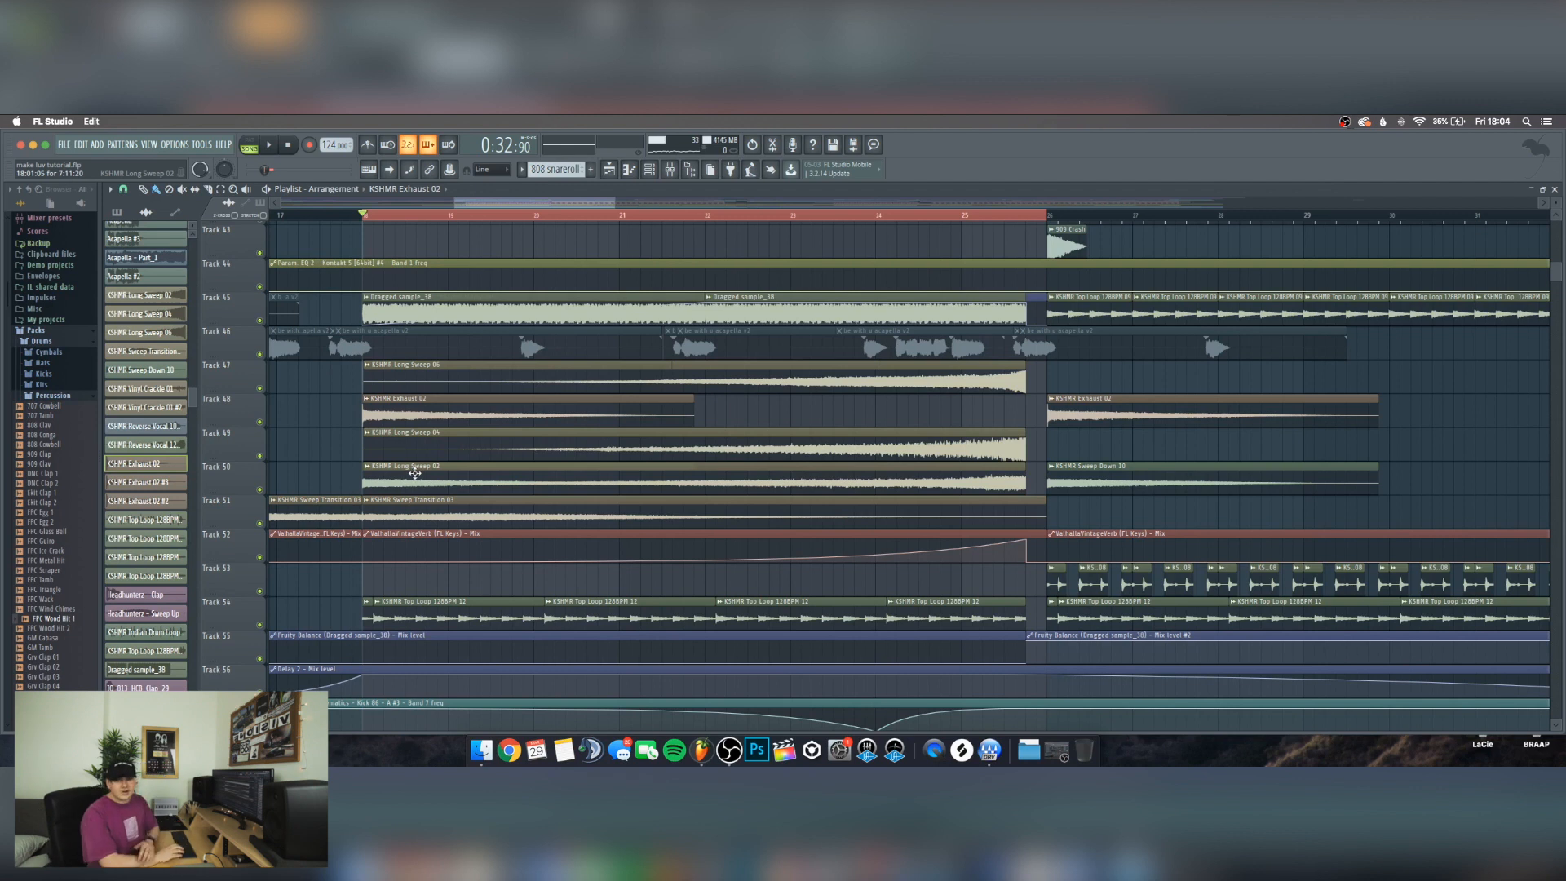
Delete the KSHMR Long Sweep clip on Track 47 and undo the deletion
right_click(657, 375)
key("super+z")
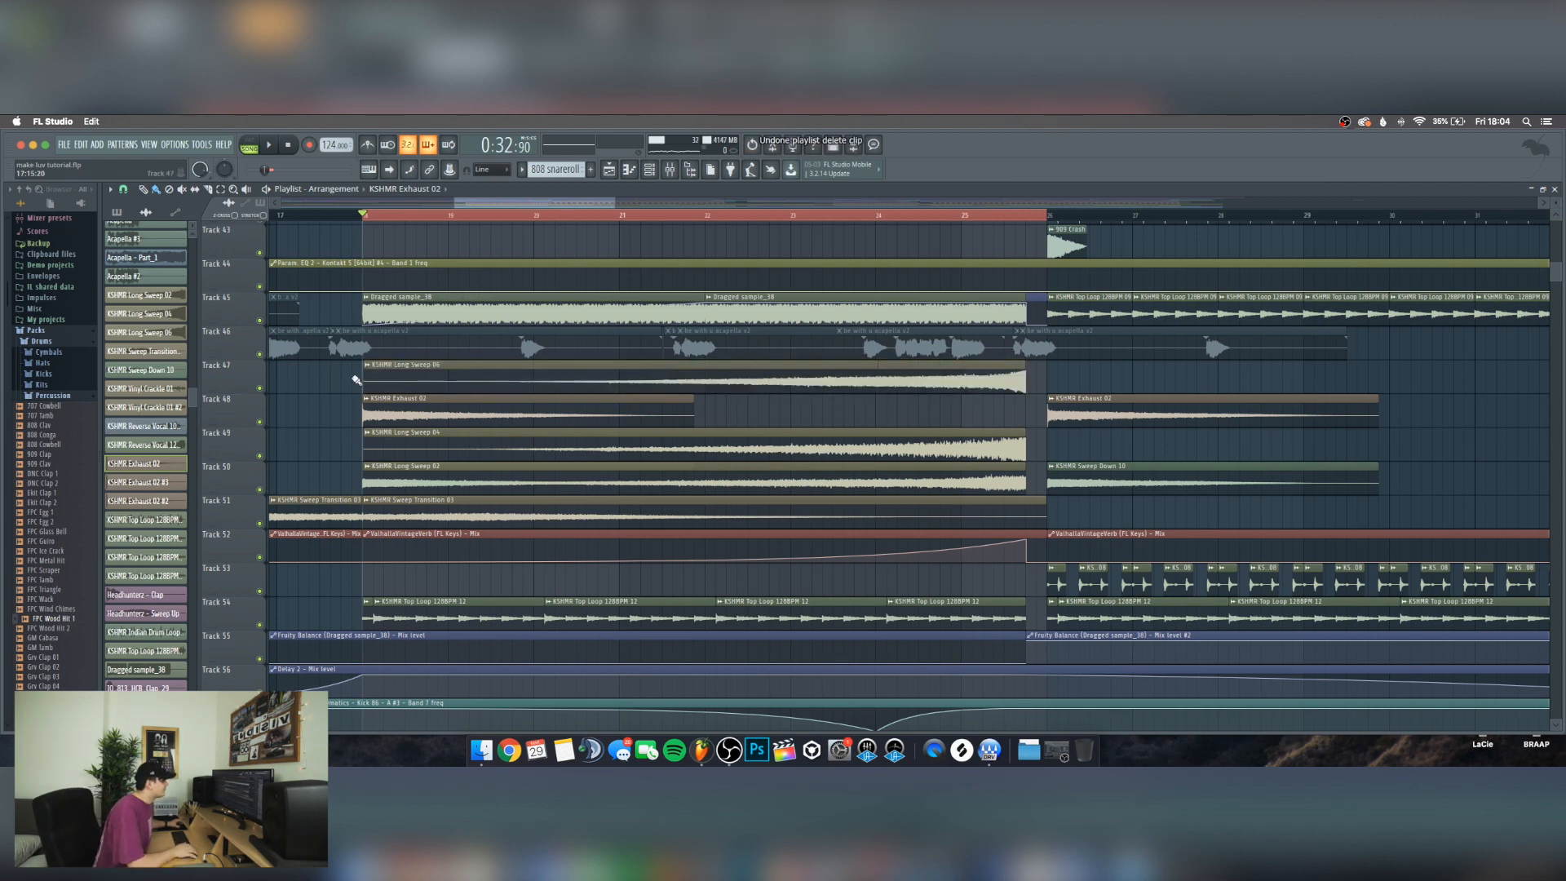
Look over the sweep and automation tracks, place the playback position shortly before the build-up, and open the mixer
scroll(353, 369, "down", 3)
scroll(326, 329, "down", 5)
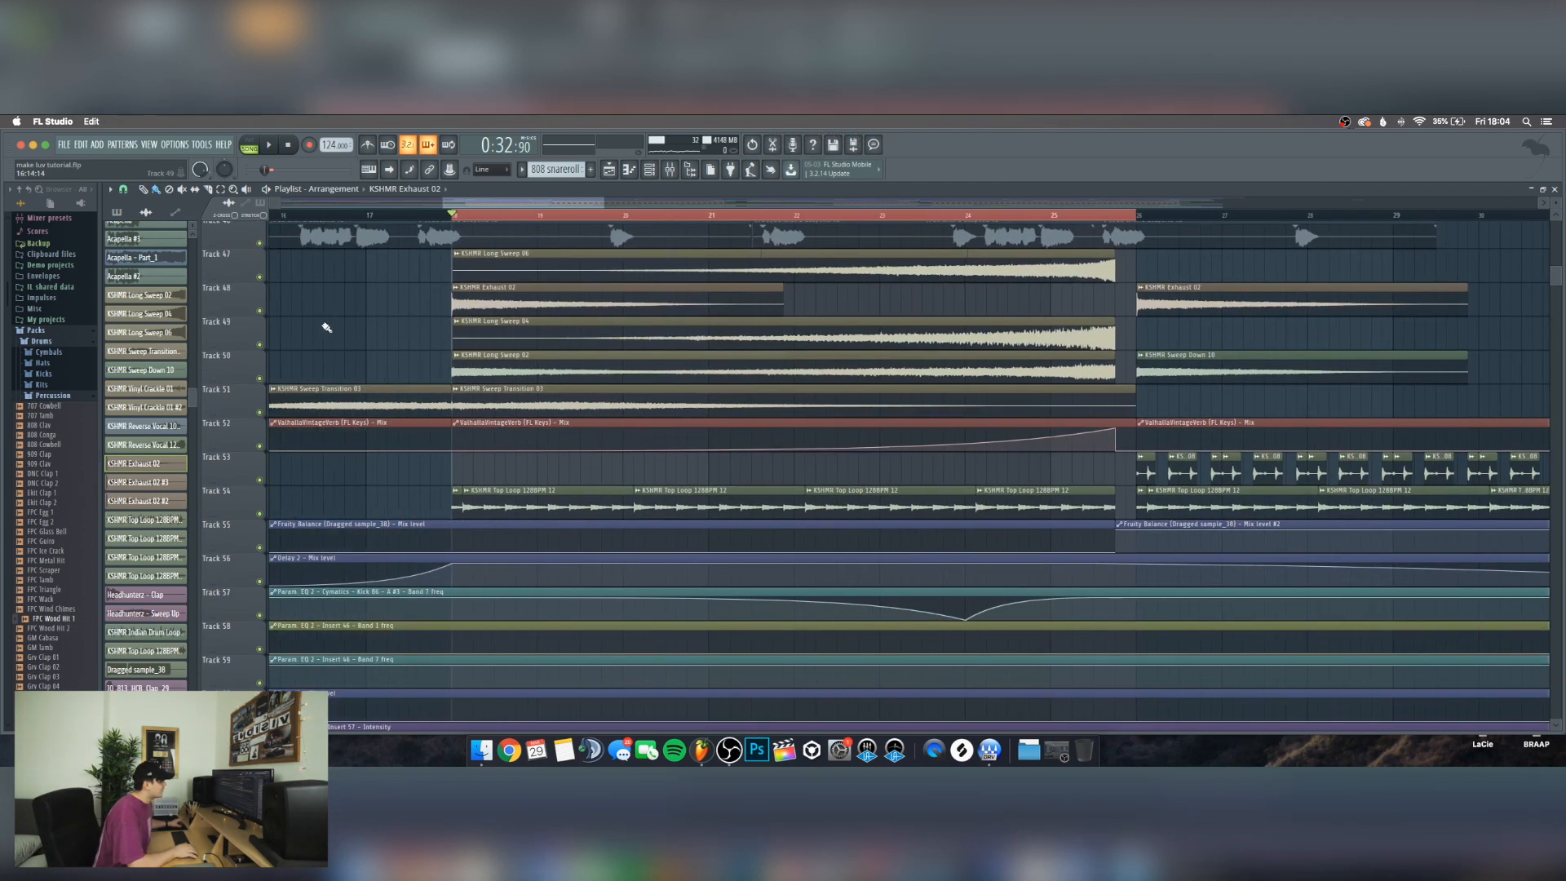
left_click(486, 217)
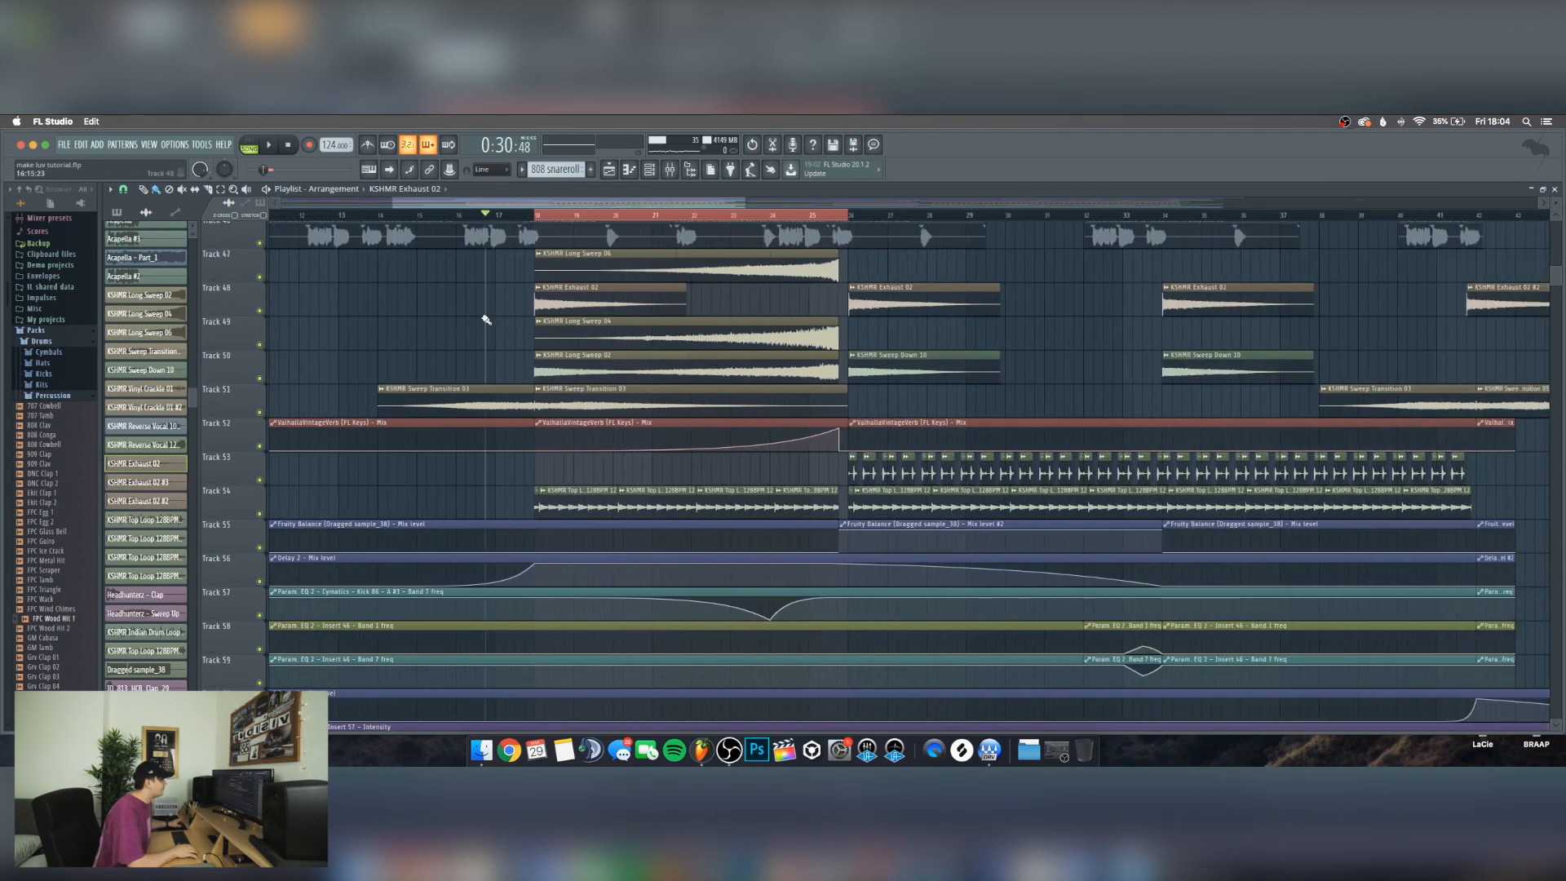
left_click(670, 170)
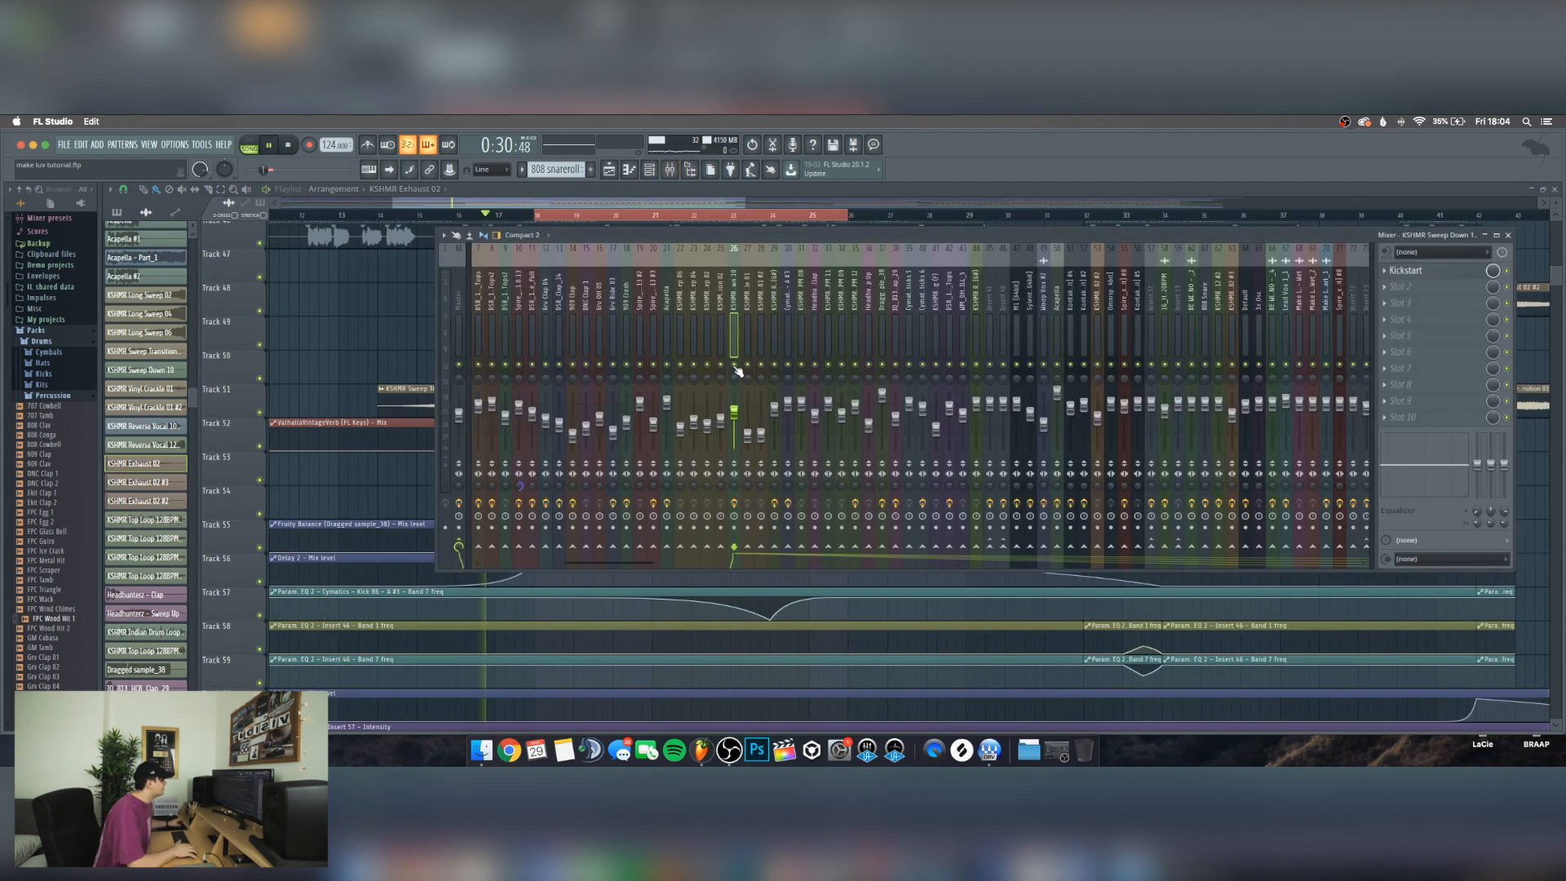
Play the transition into the build-up, hide the mixer to follow the sweep clips in the playlist, and stop playback
key("space")
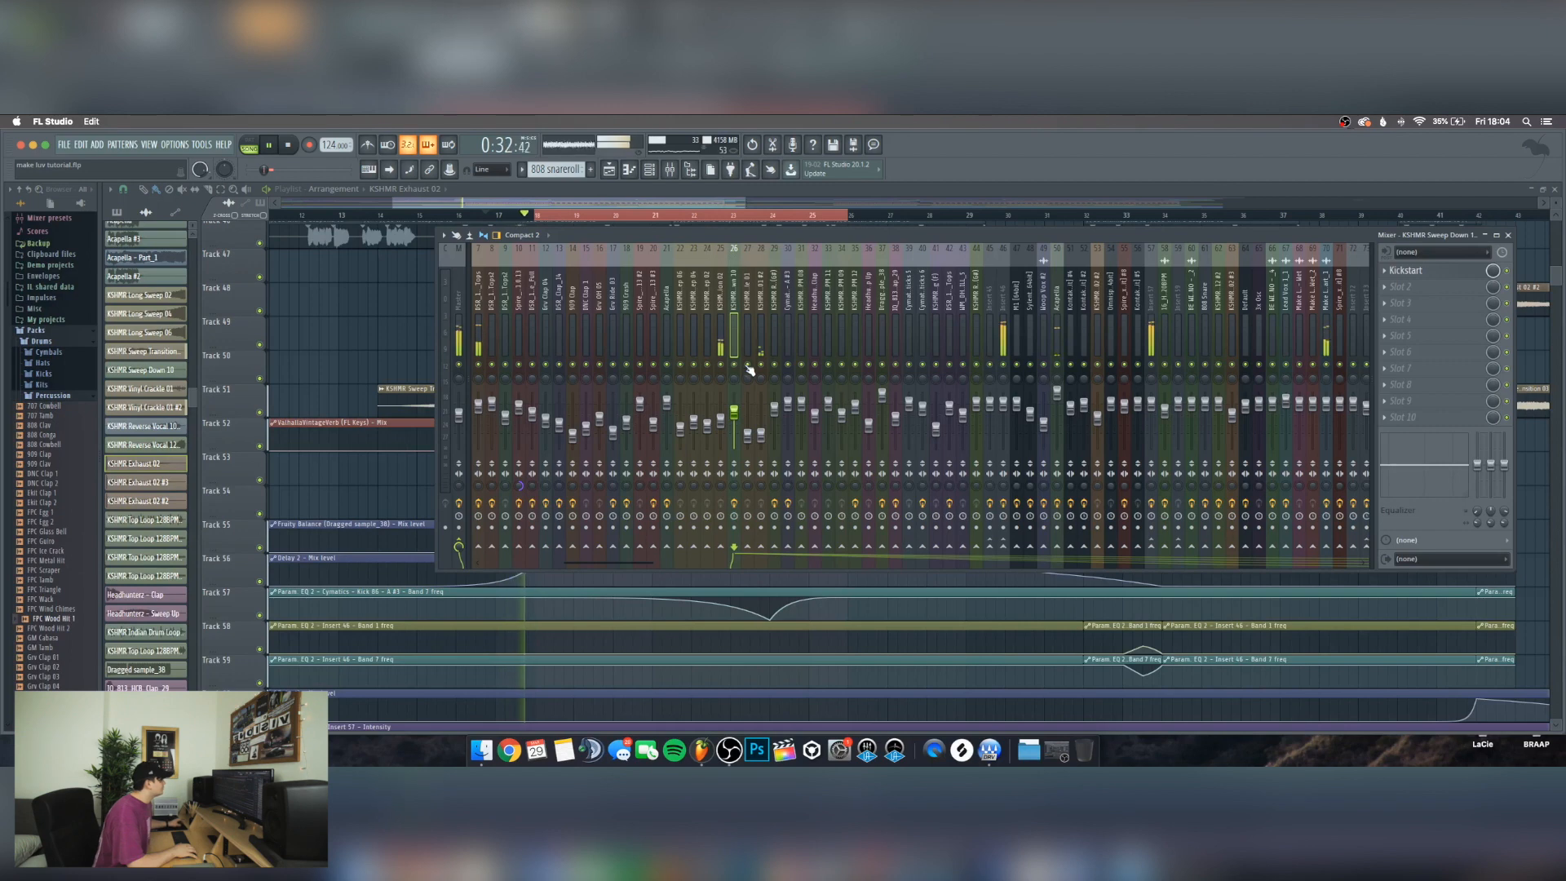
key("F9")
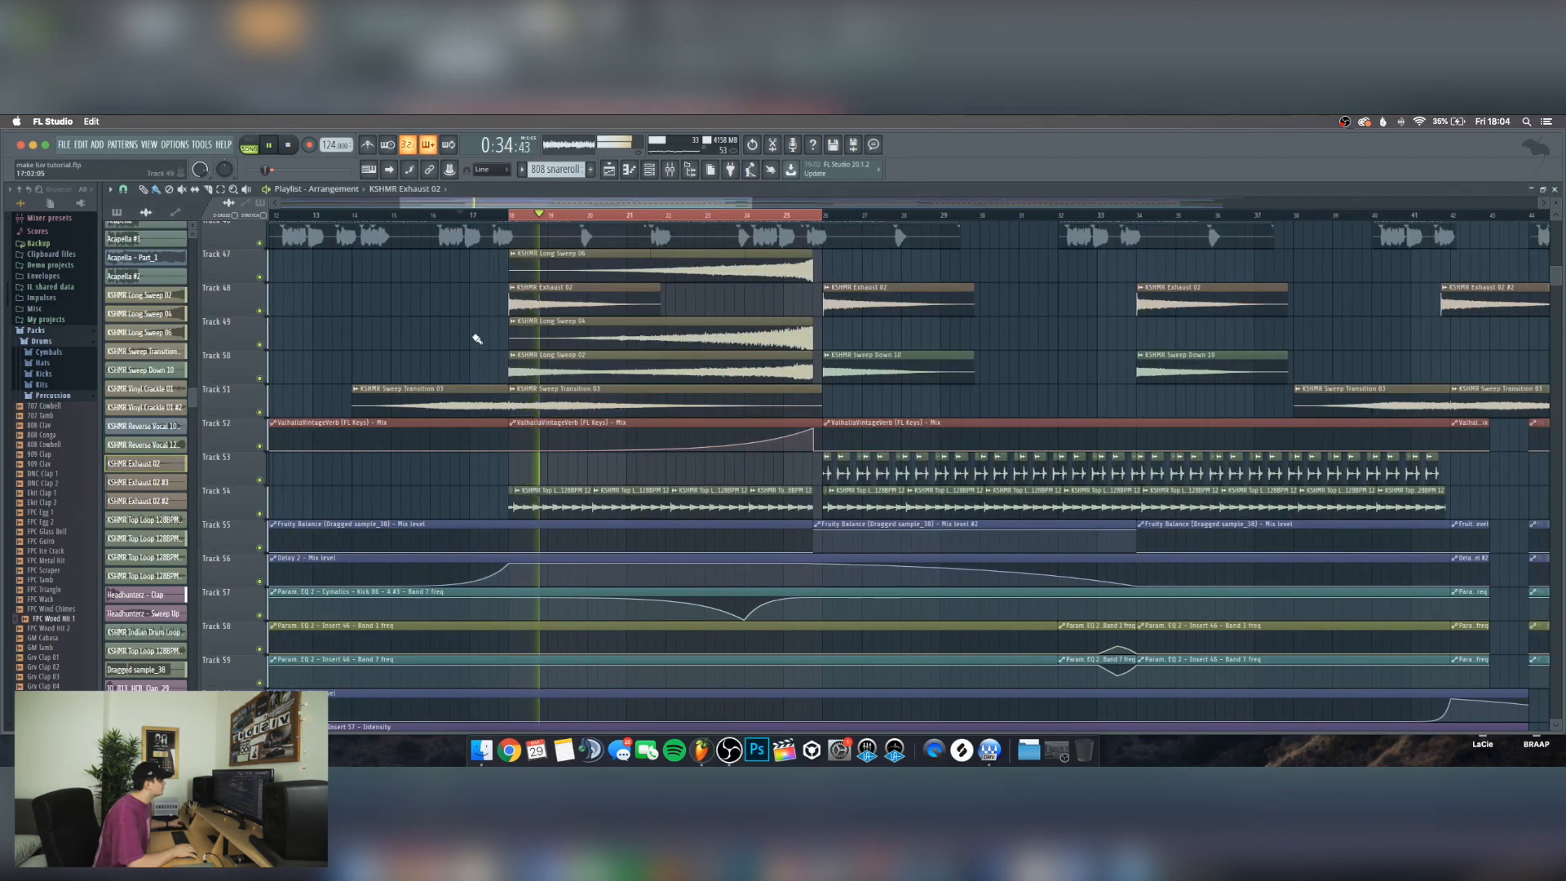
scroll(446, 320, "up", 2)
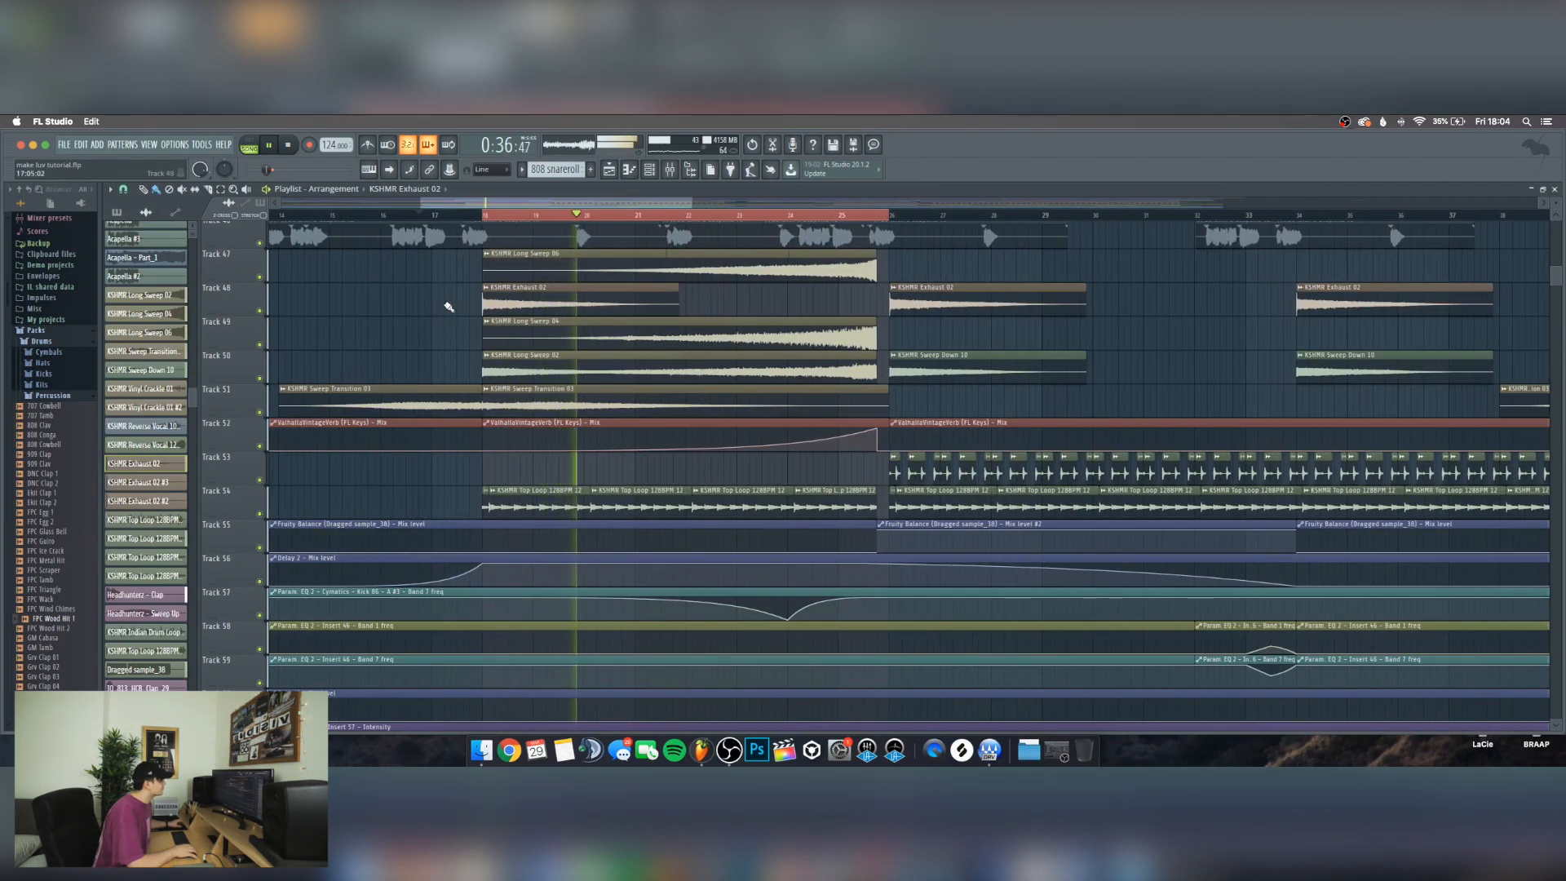
scroll(455, 304, "down", 2)
key("space")
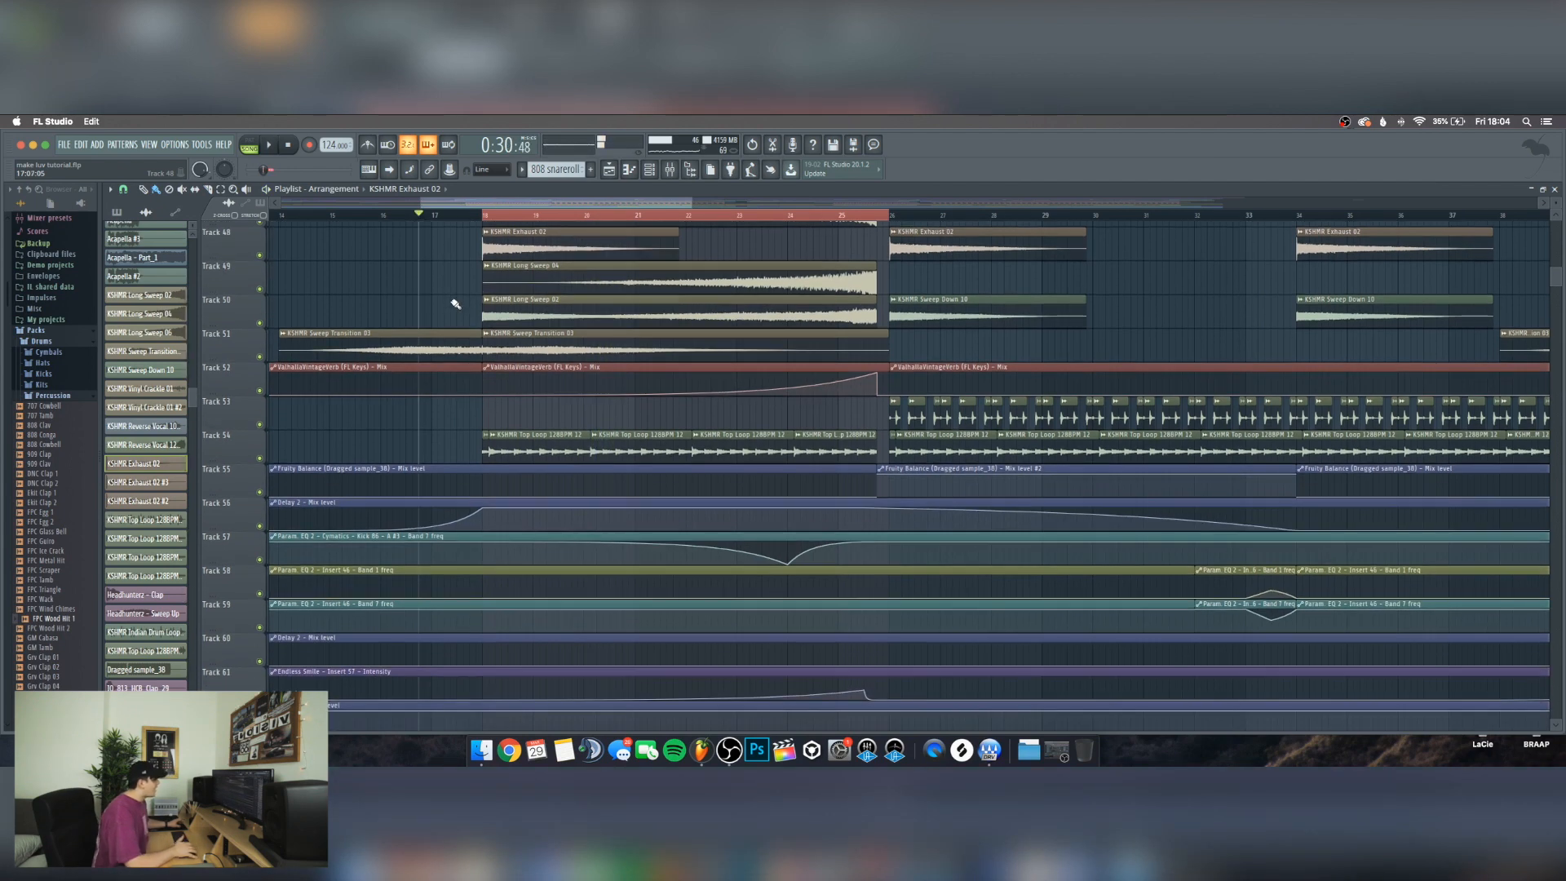
View the channel settings of the KSHMR Top Loop 128BPM 12 clip on Track 54 and close them
double_click(524, 443)
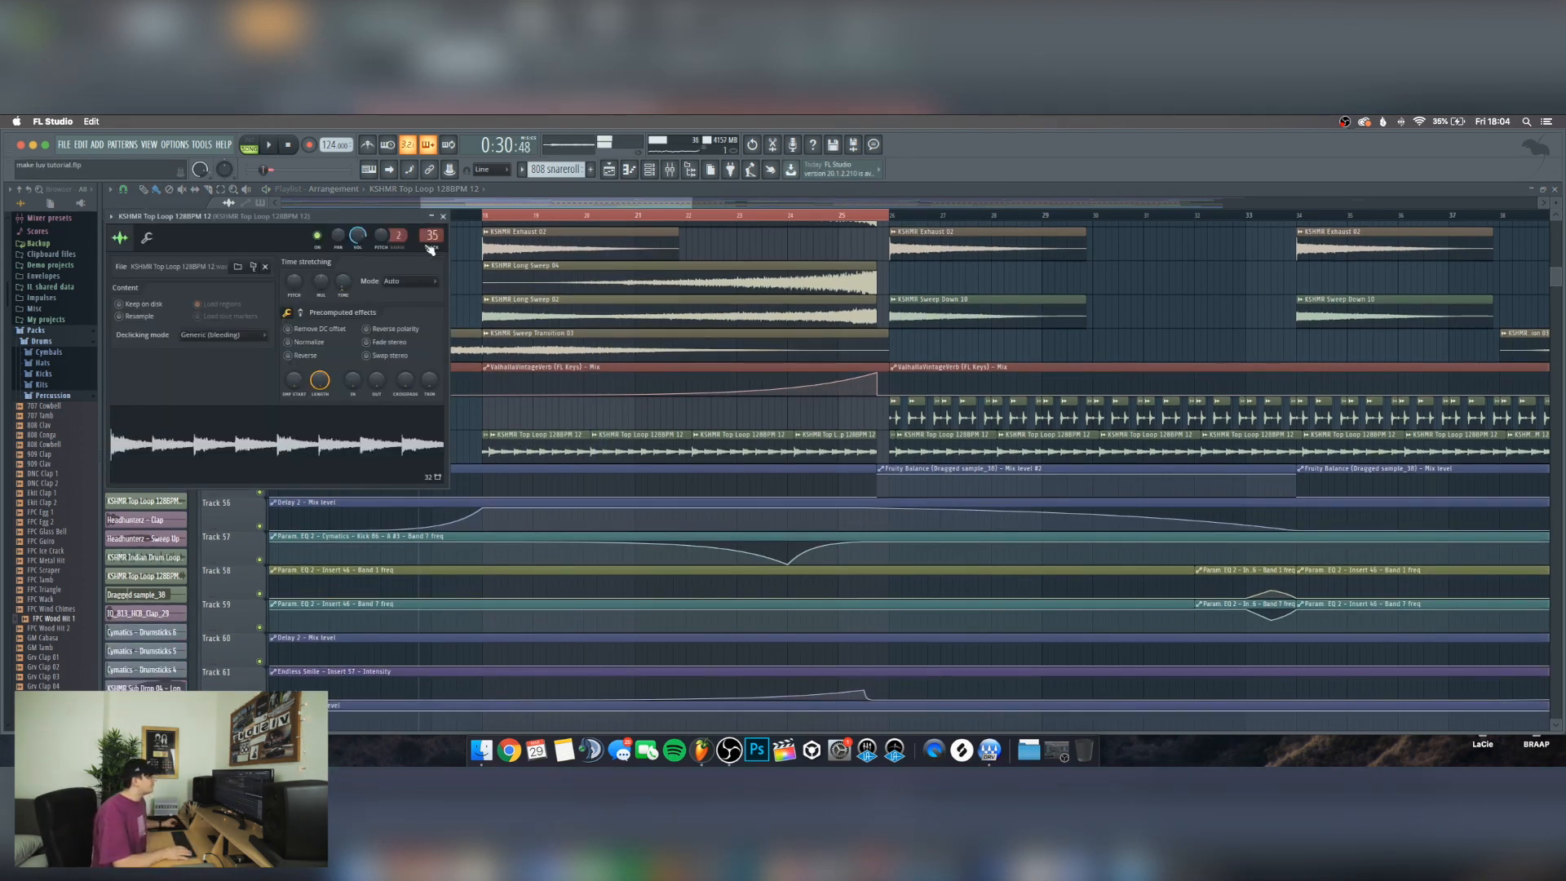
left_click(442, 216)
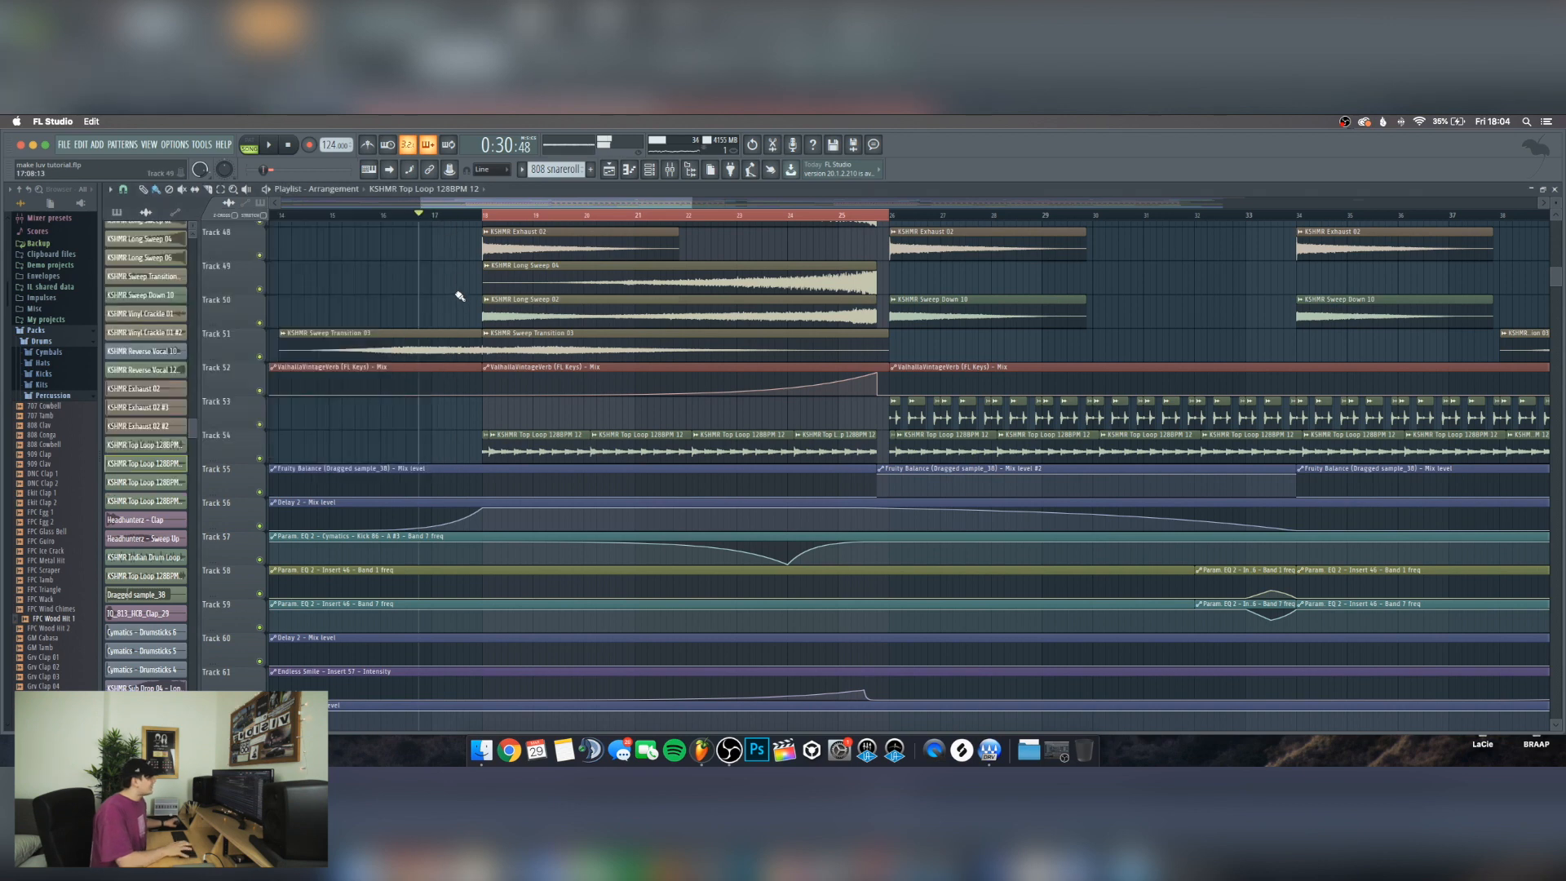
Place the playback position at the build-up's start at bar 18 and look over the sweep, loop and automation tracks down to Track 68
left_click(487, 218)
scroll(487, 218, "up", 8)
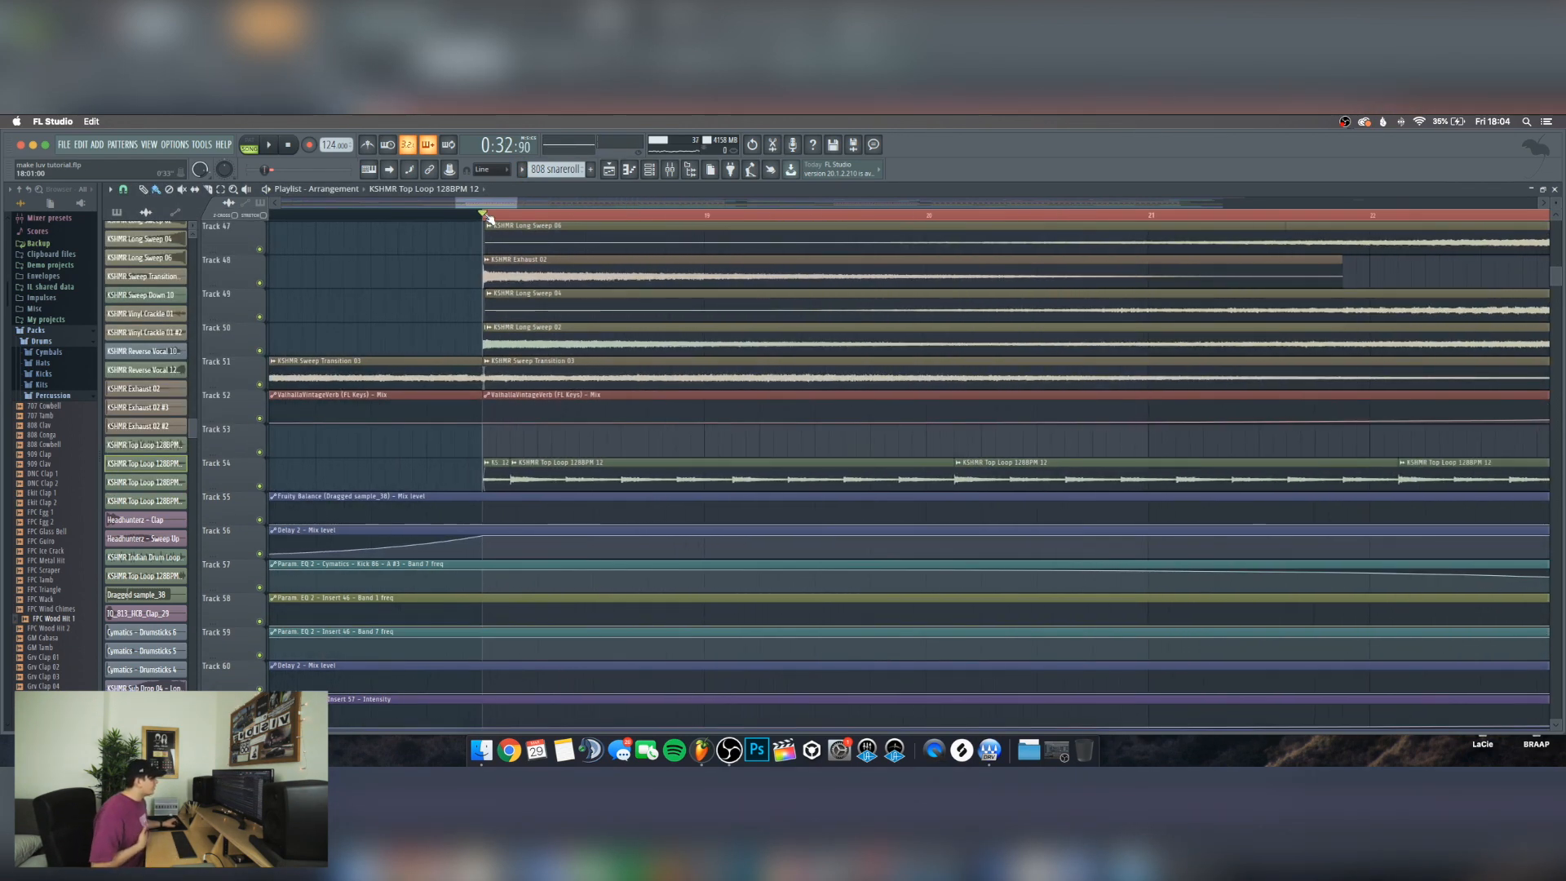
scroll(511, 218, "down", 5)
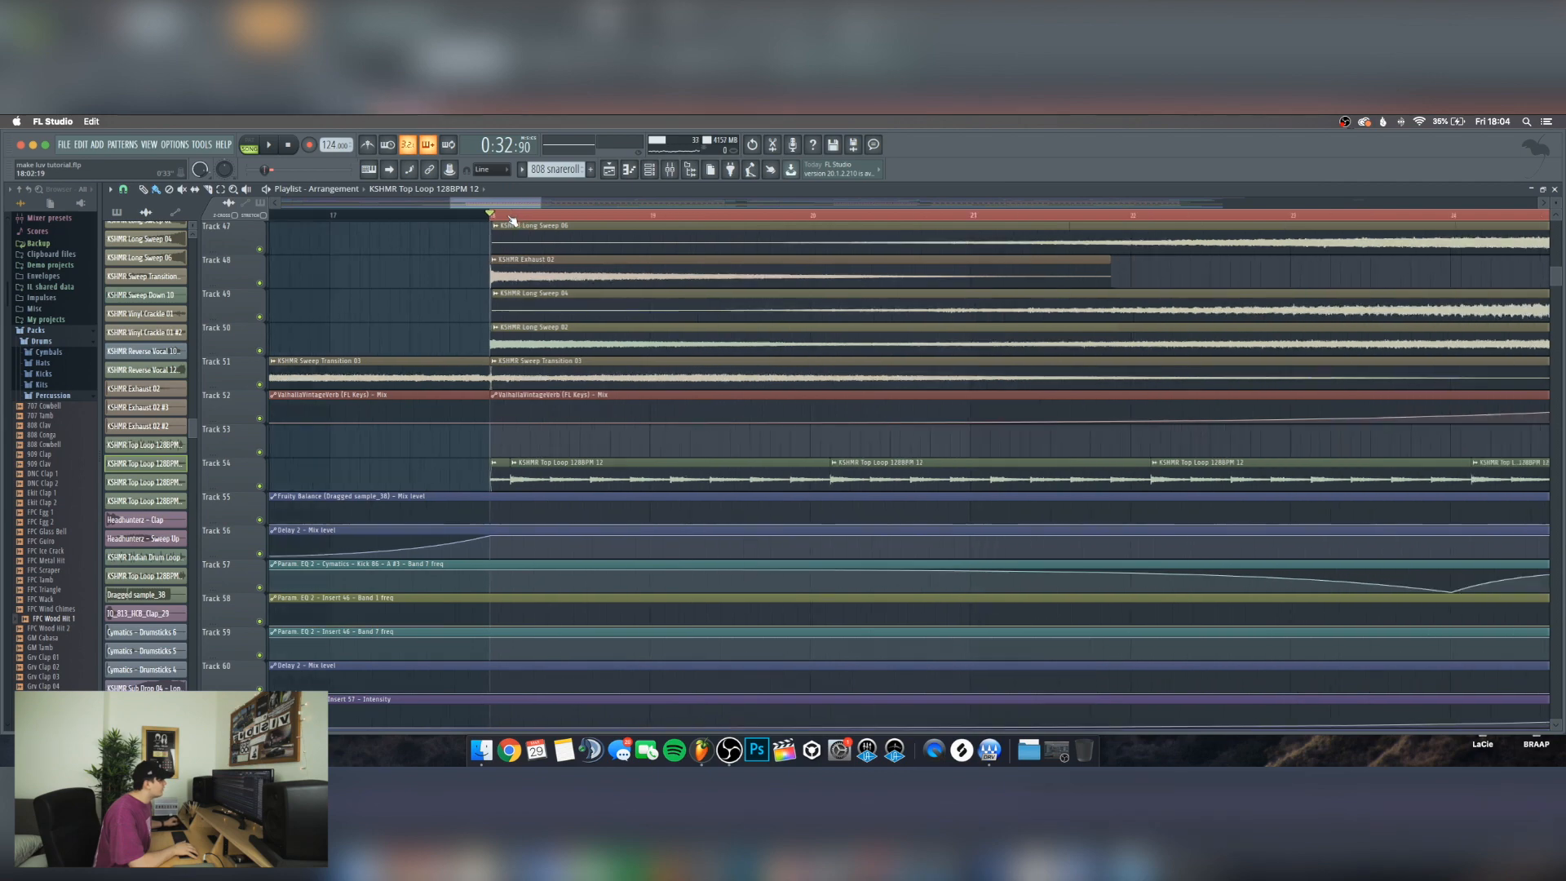
scroll(511, 219, "down", 6)
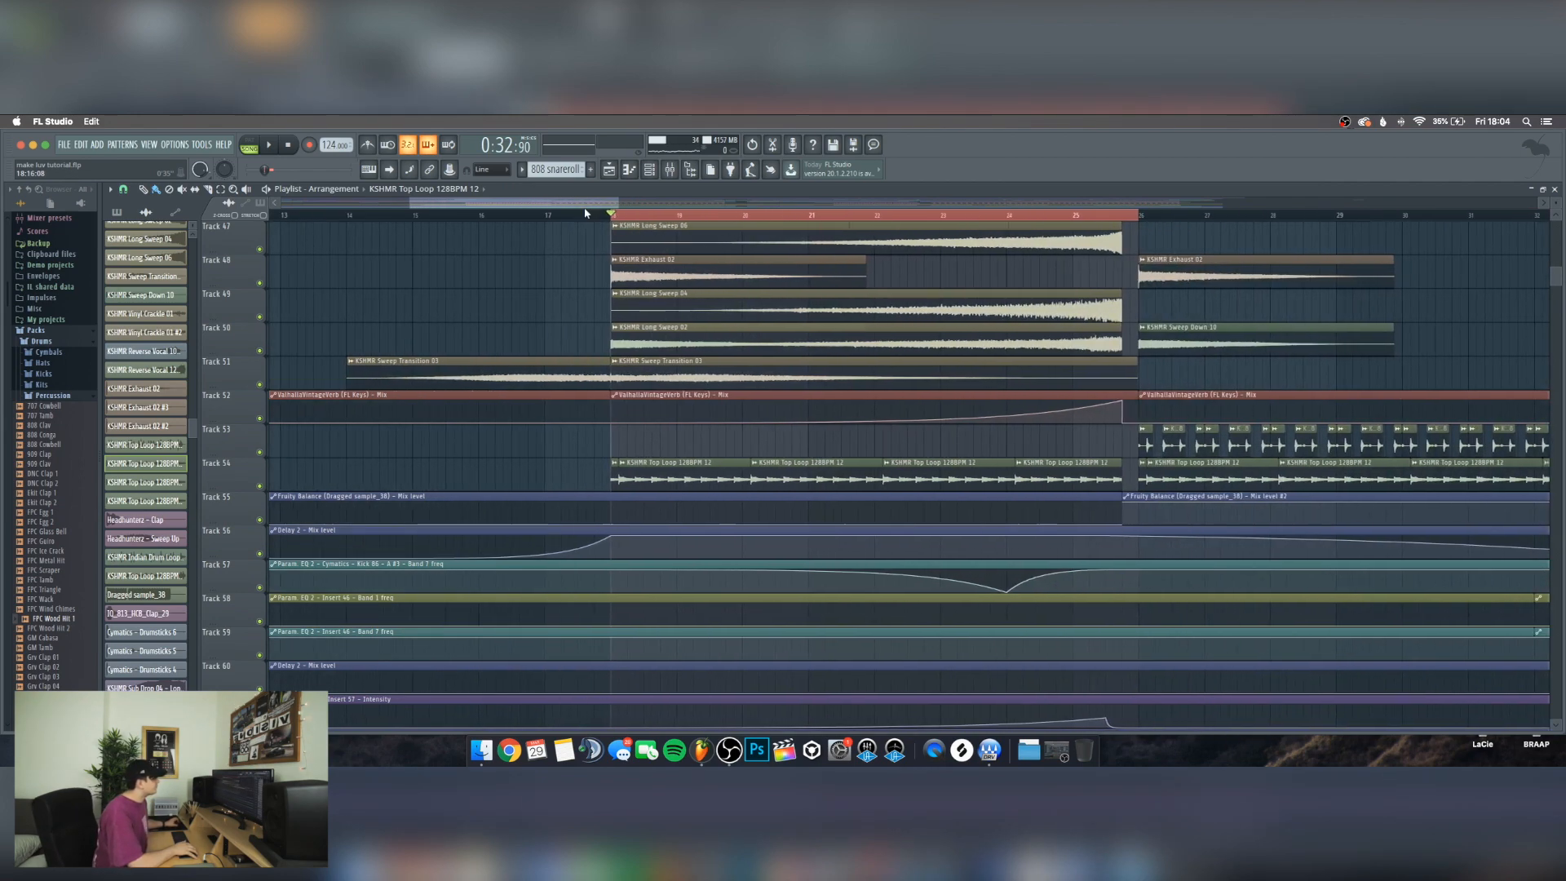
scroll(704, 216, "up", 2)
scroll(672, 315, "down", 5)
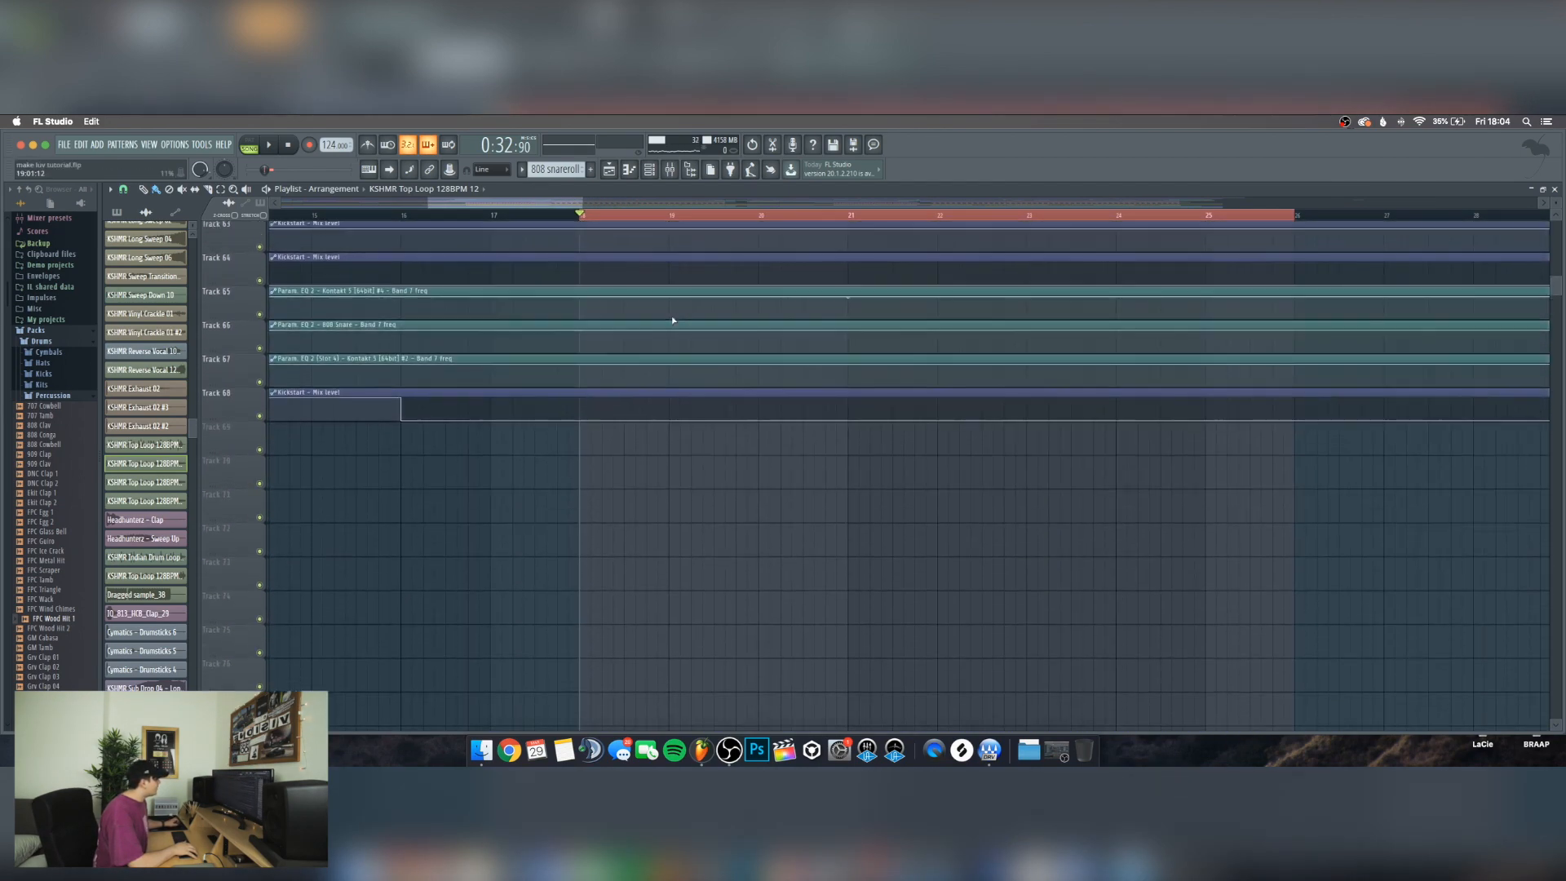
Examine and briefly audition the kick notes of the Pattern 30 clip in the build-up, closing its note and channel views
scroll(672, 315, "up", 8)
scroll(672, 316, "up", 12)
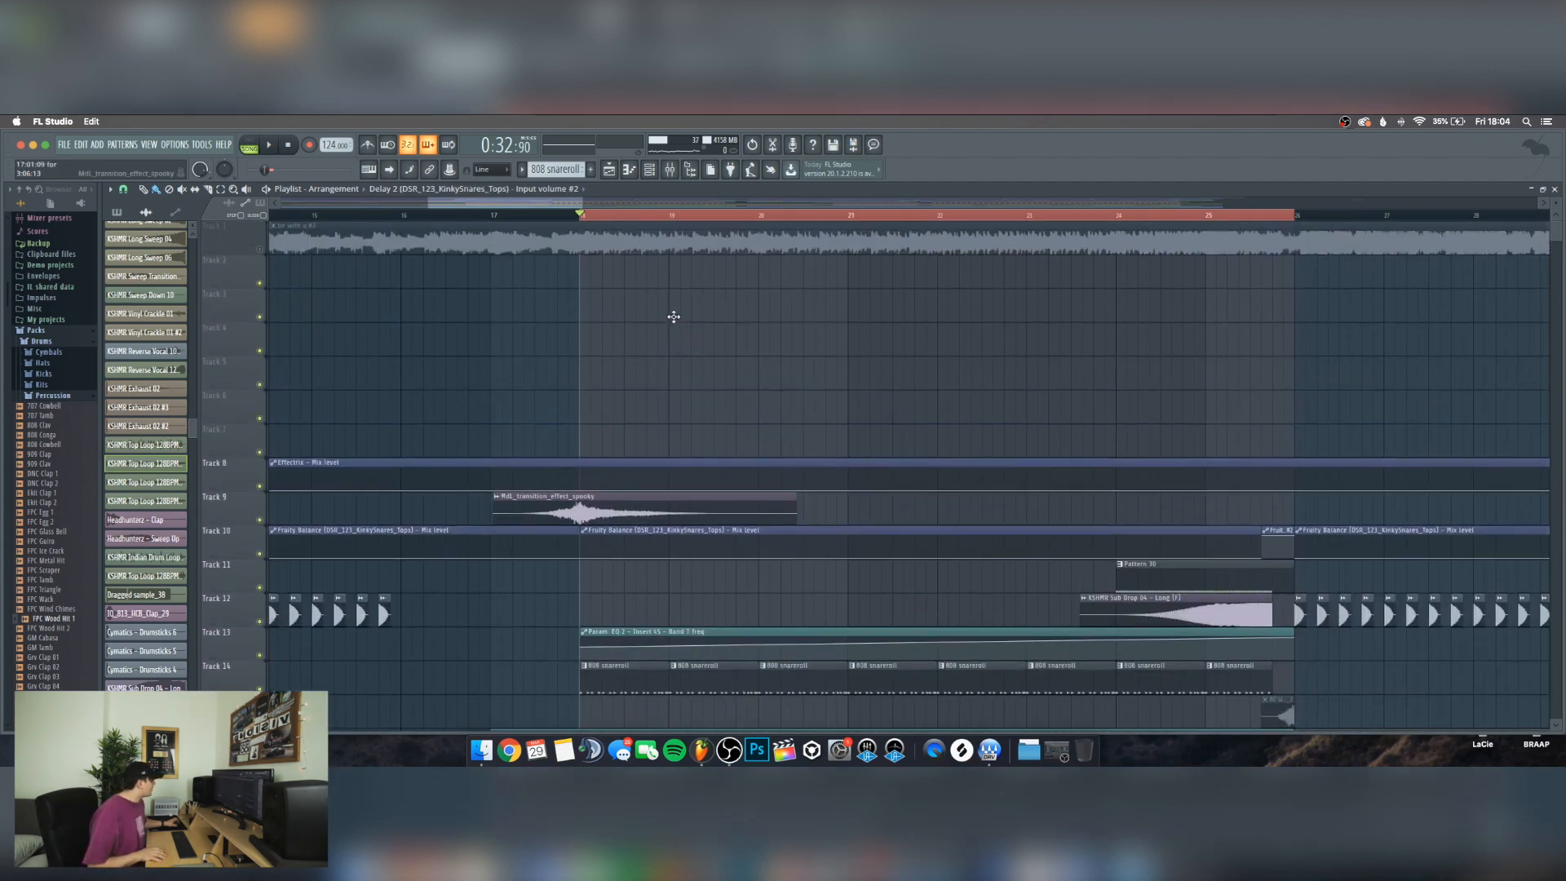
scroll(640, 222, "down", 4)
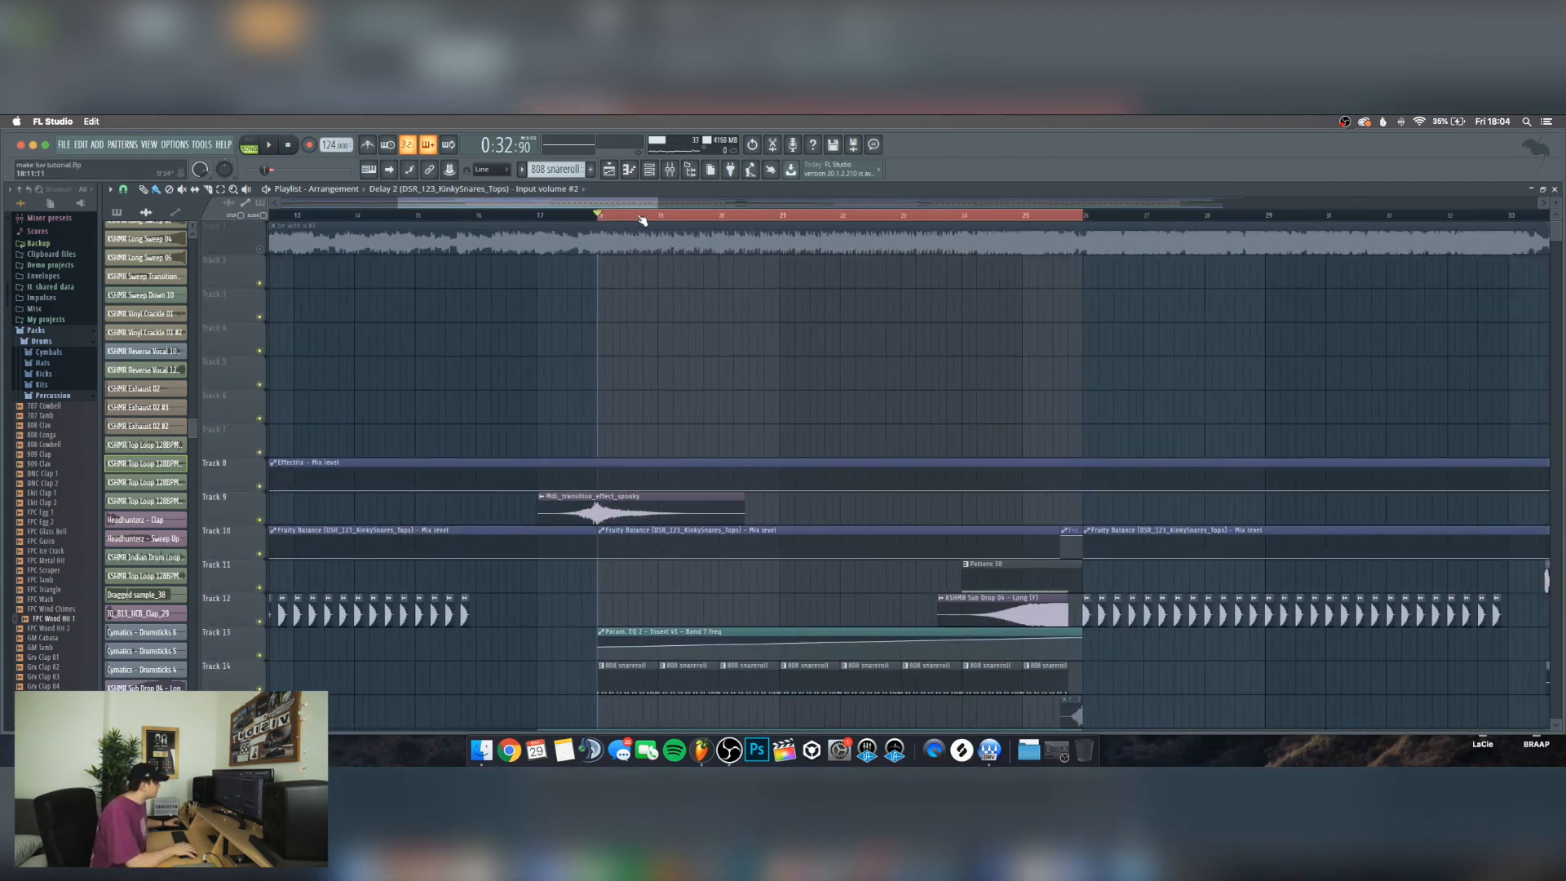
scroll(861, 220, "up", 6)
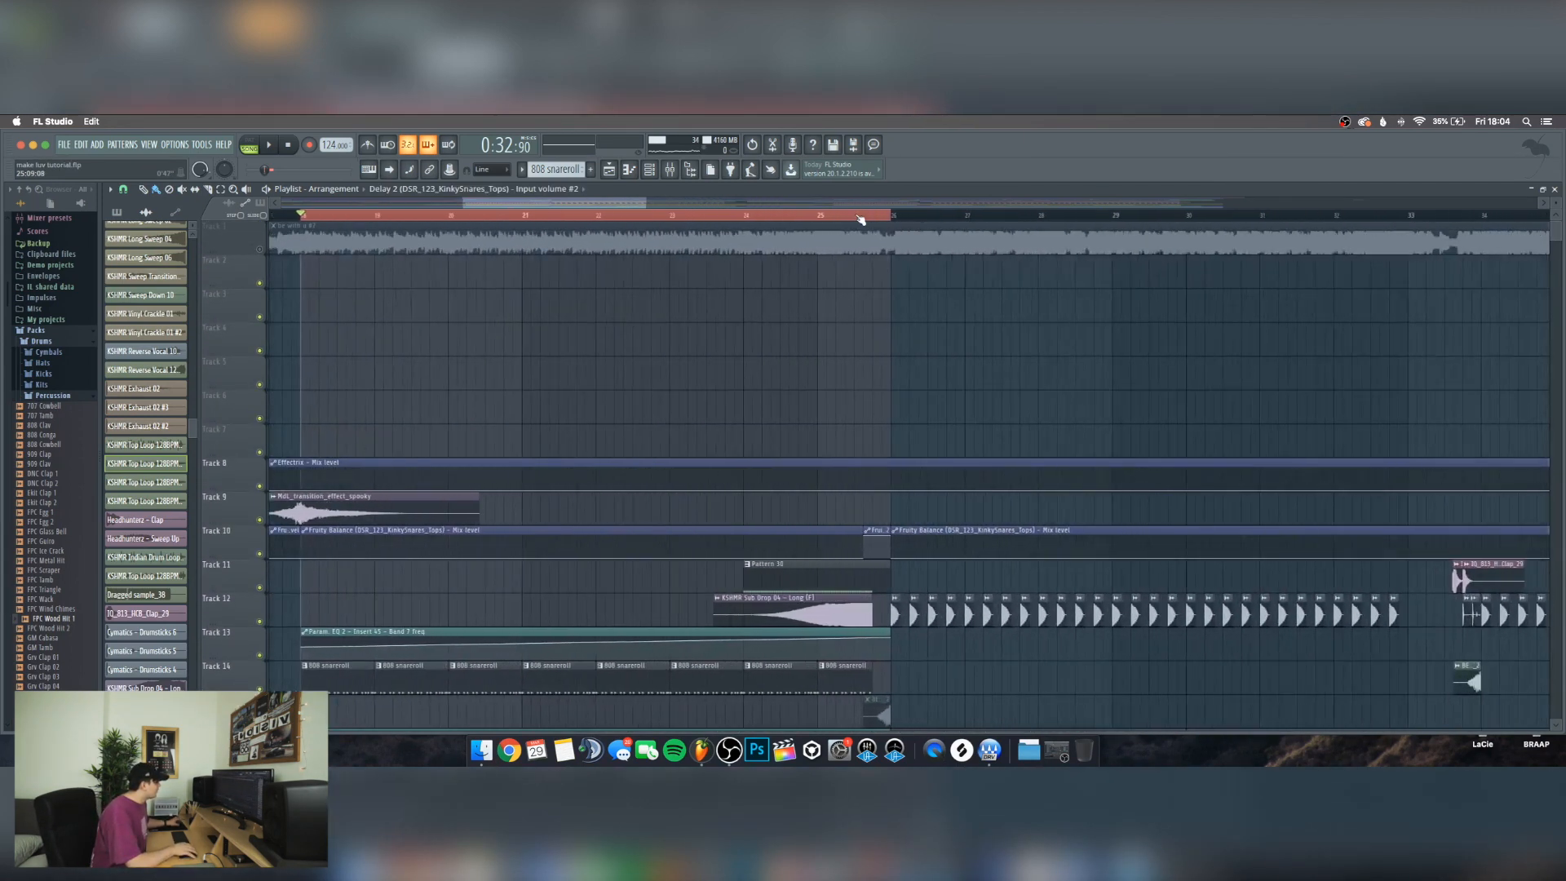
scroll(689, 527, "down", 2)
double_click(689, 527)
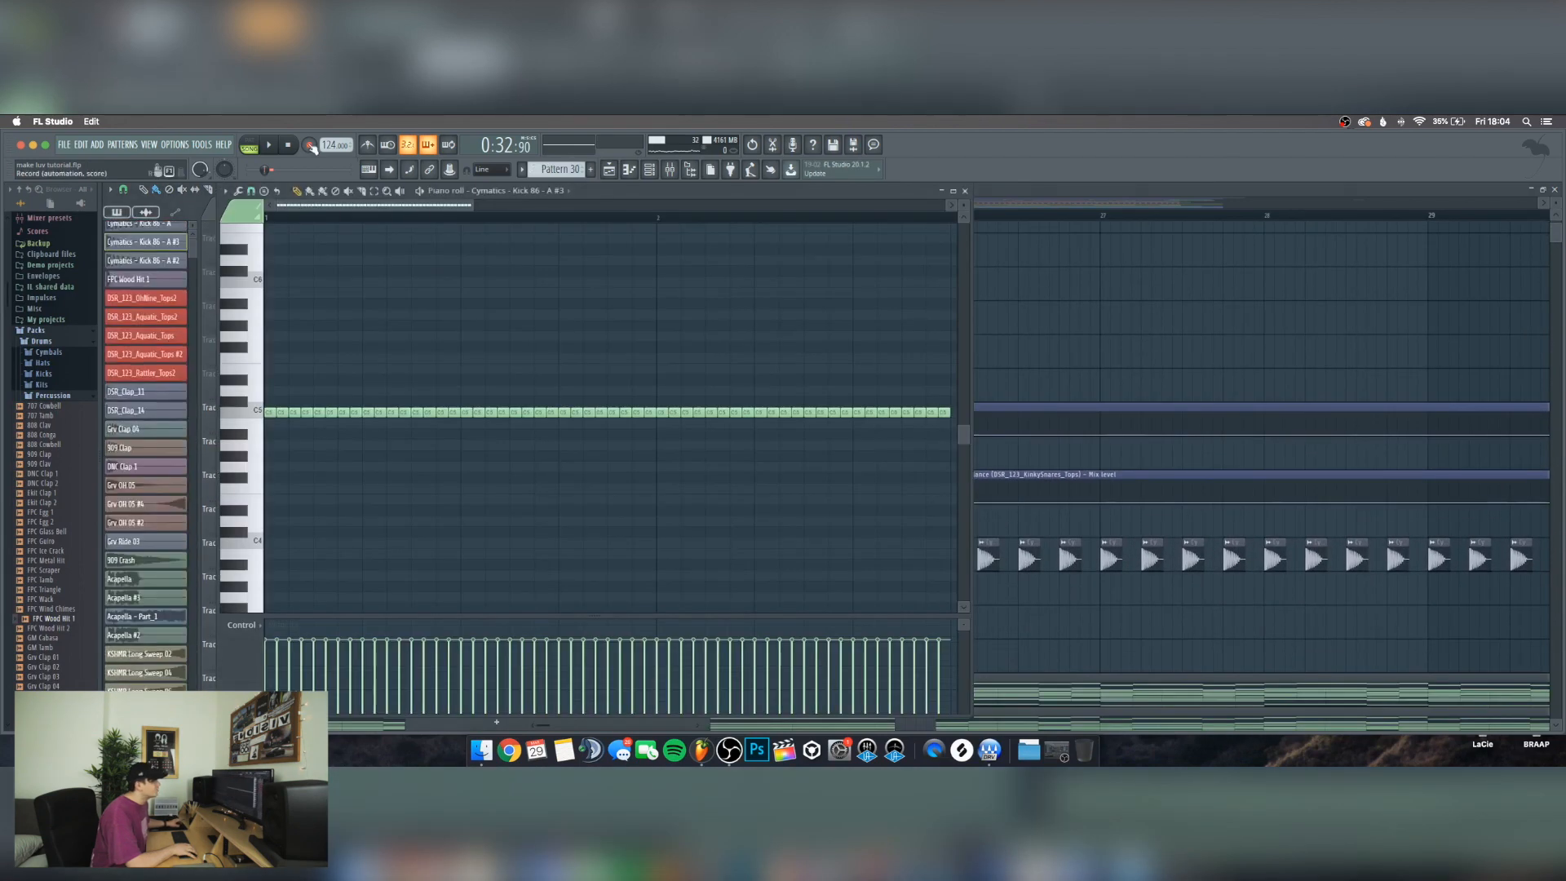
key("space")
key("space")
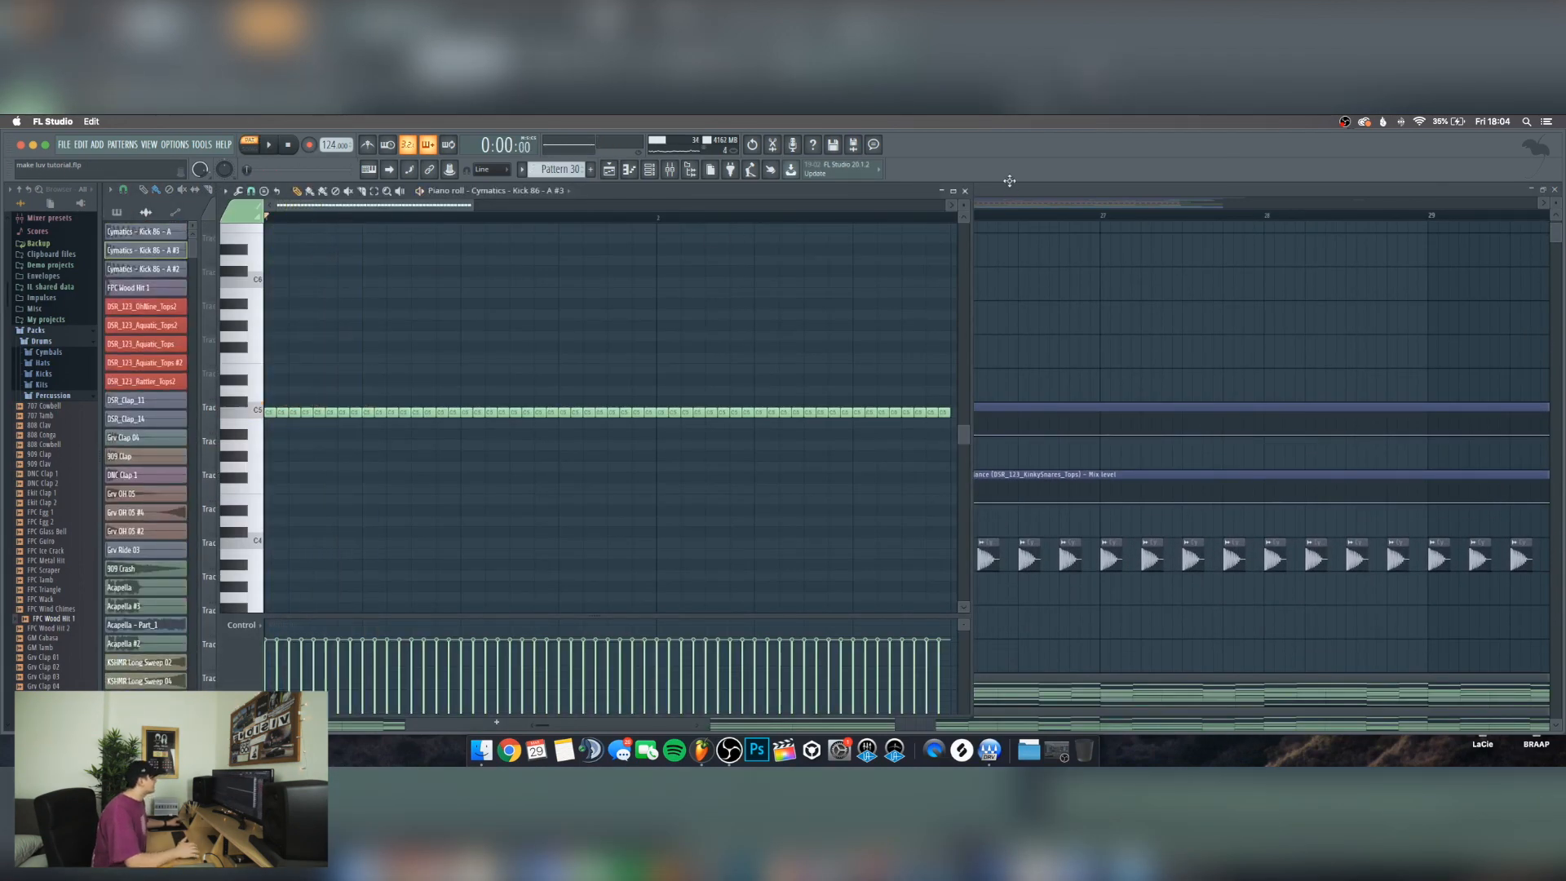
left_click(965, 190)
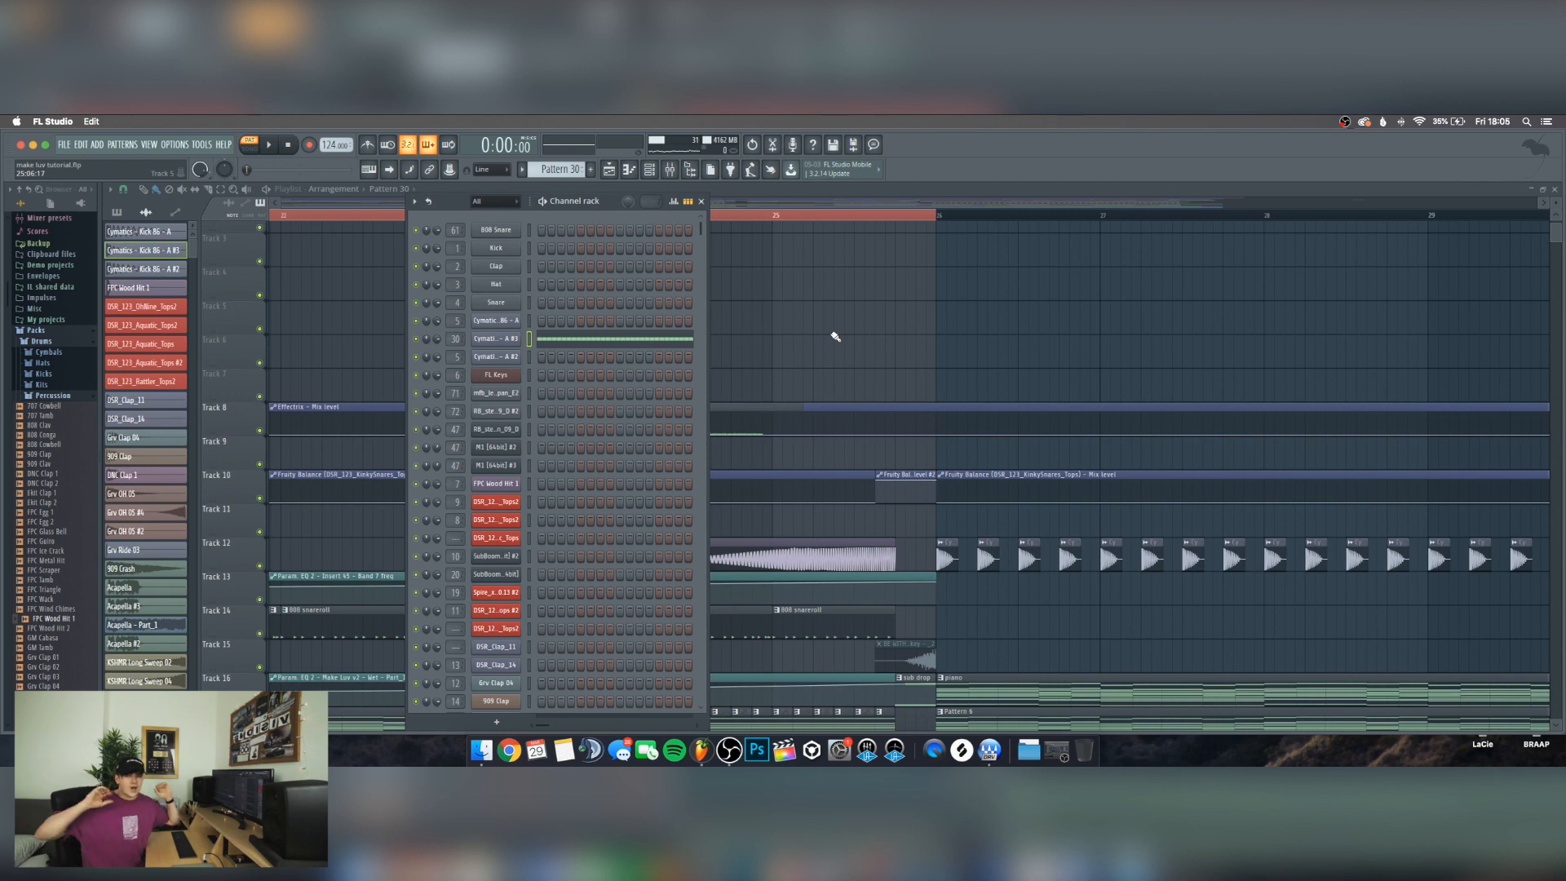
key("F6")
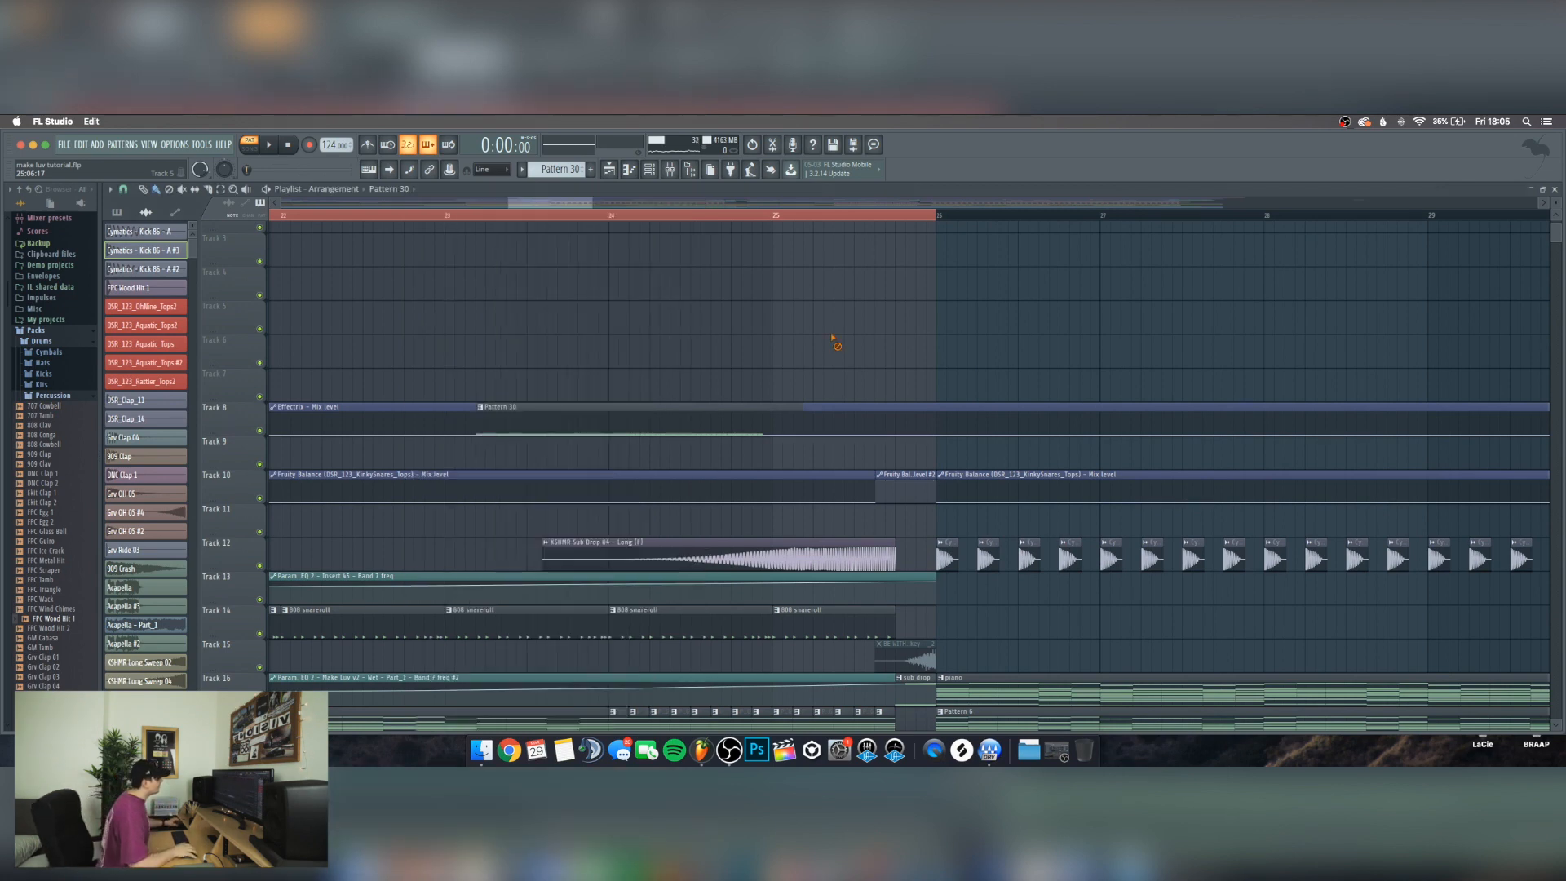
Undo the accidental move of the Pattern 30 clip onto track 8
scroll(838, 346, "down", 6)
scroll(785, 343, "up", 6)
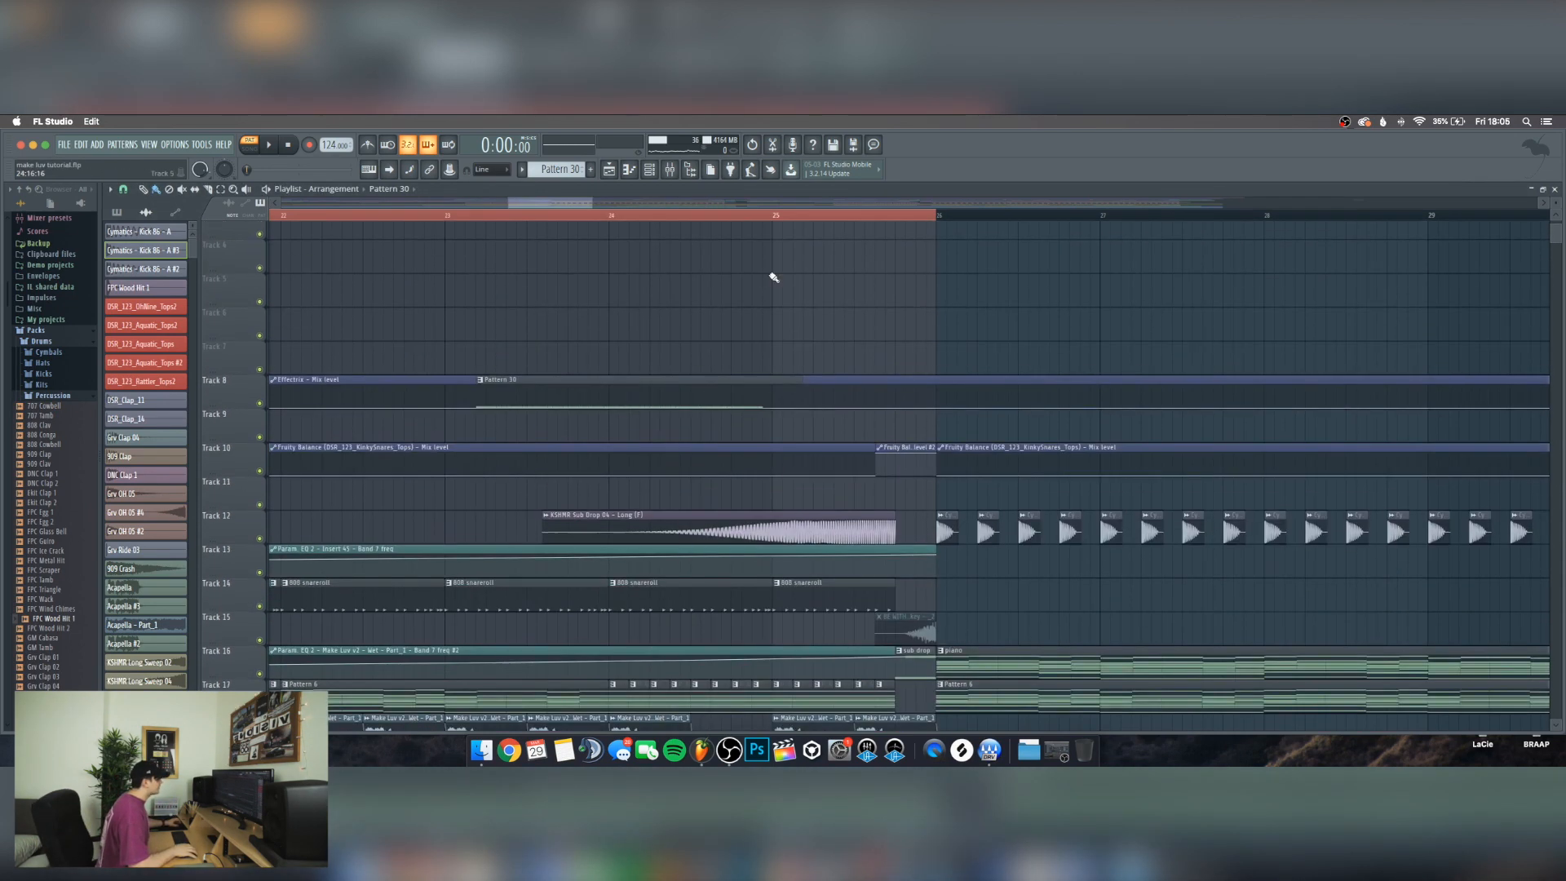
key("ctrl+z")
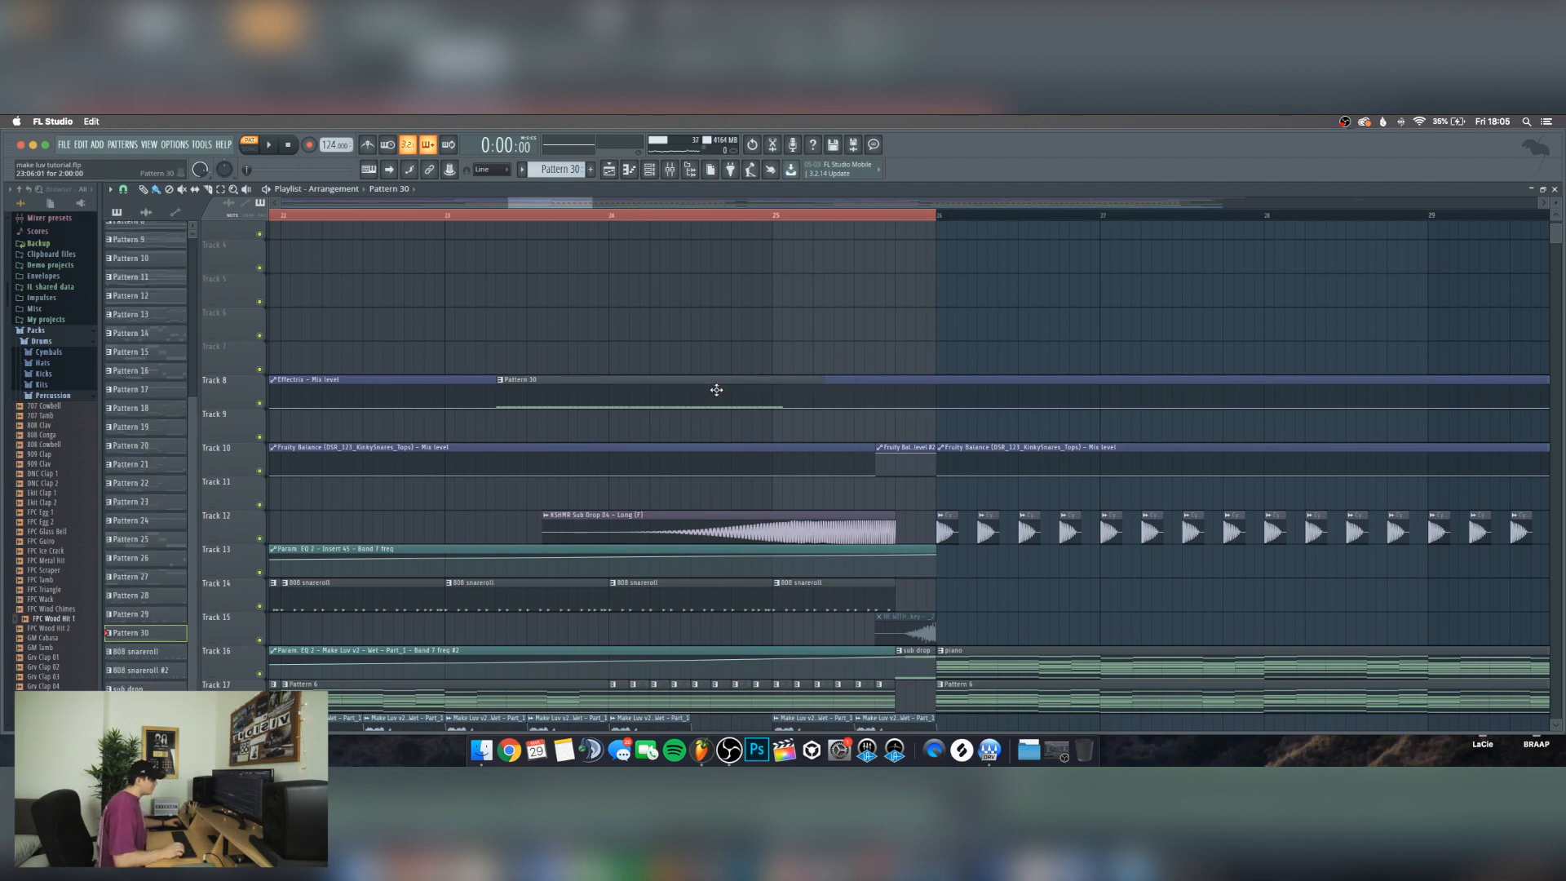
Look at the channel settings of the WM_DHBG_122_DRUMFILL_5 sample on track 31 and close them
scroll(721, 318, "down", 8)
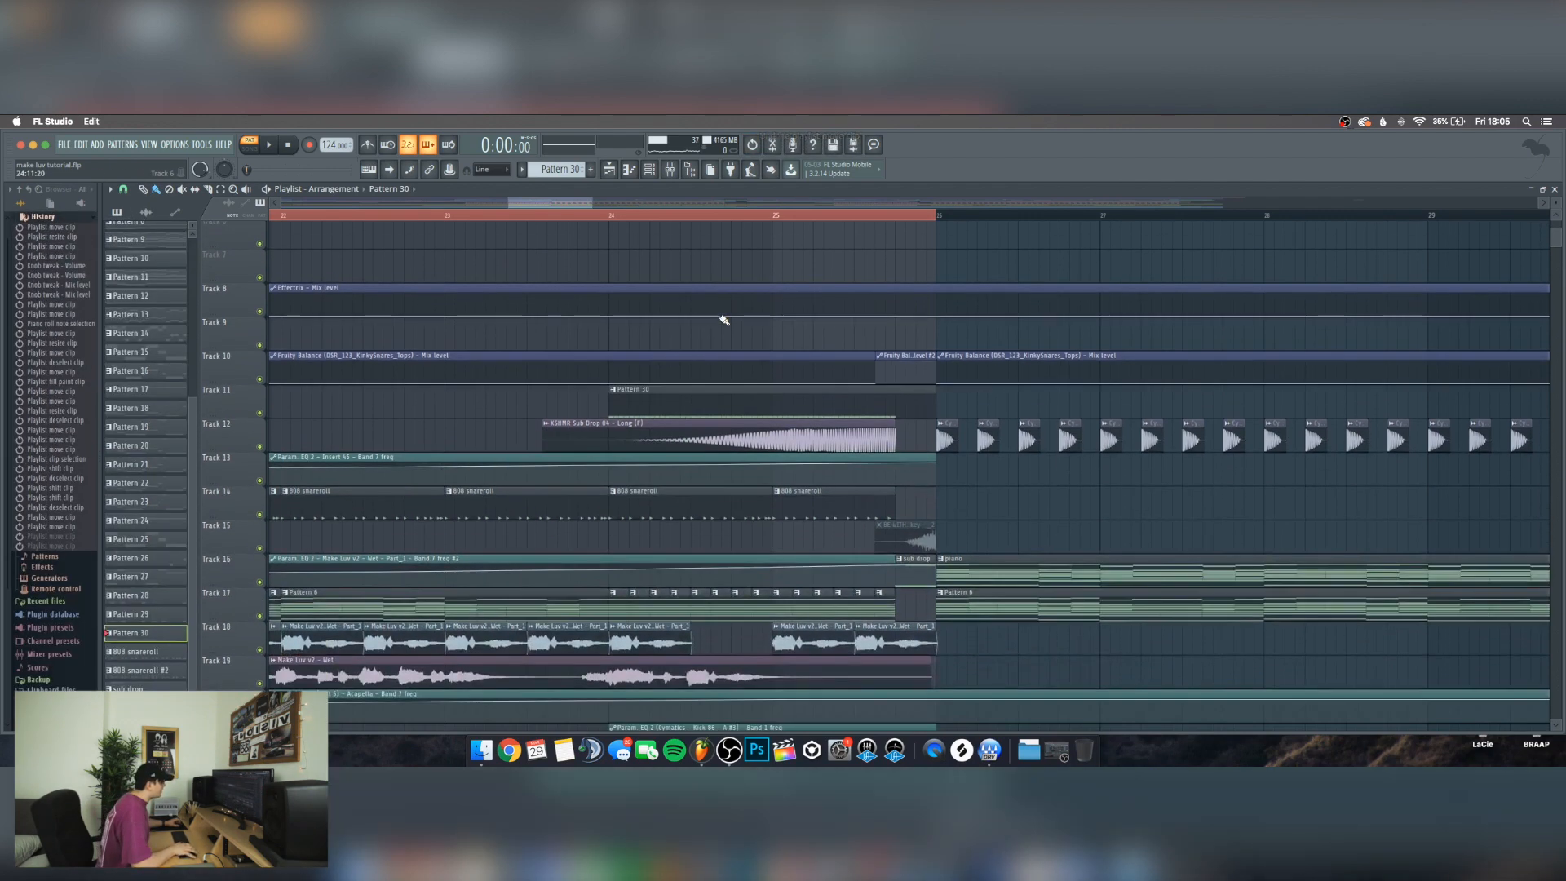
scroll(724, 321, "down", 15)
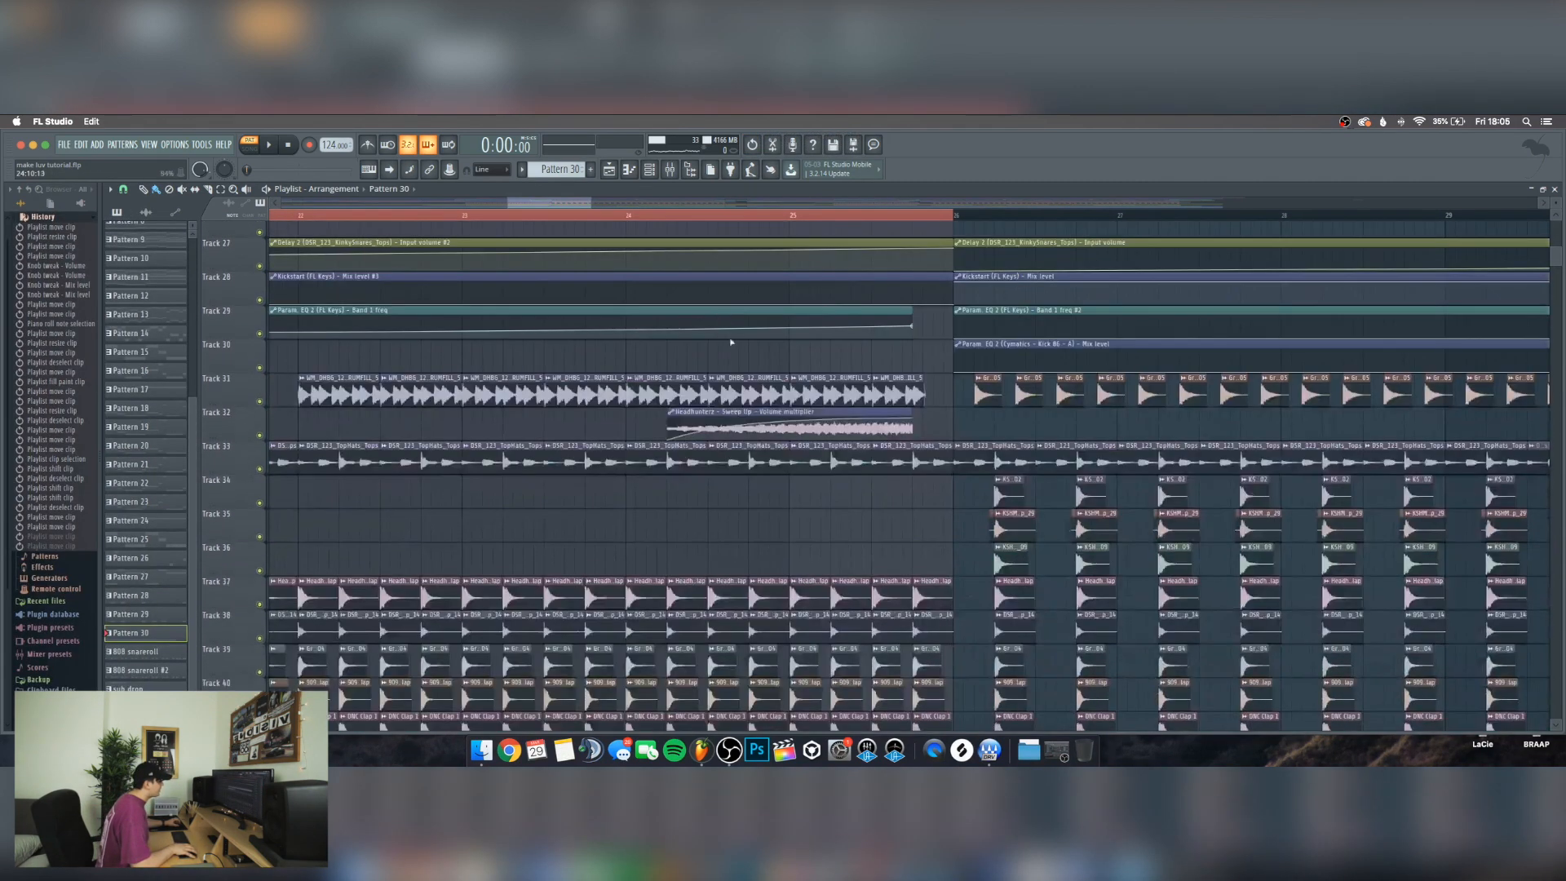
double_click(765, 389)
key("Escape")
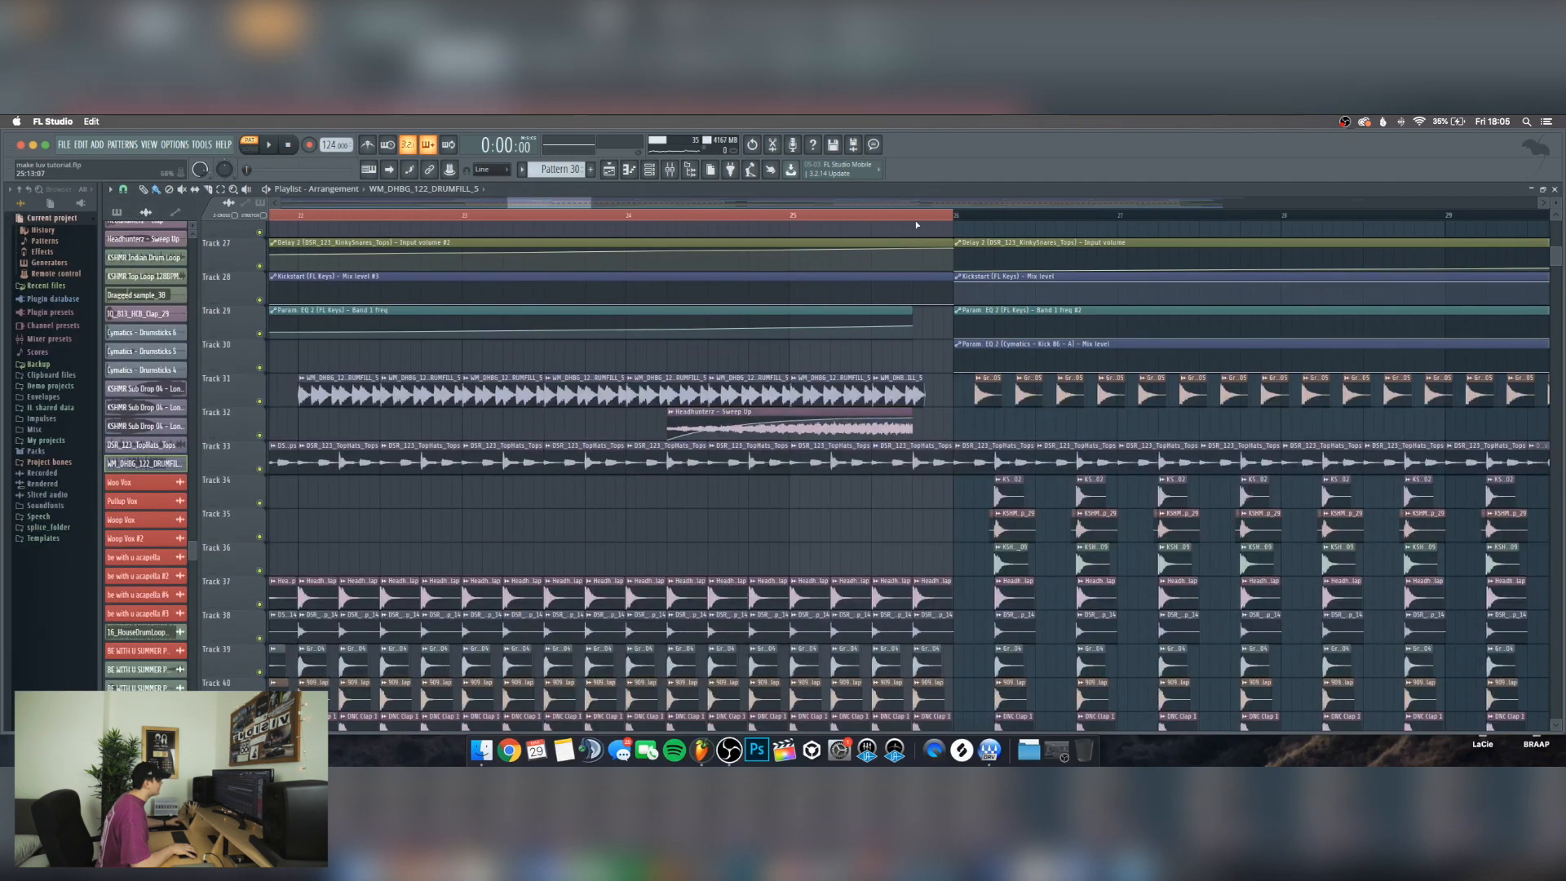
Select the end of the build-up as playback range and listen to it while viewing the drum fill's mixer track
left_click_drag(924, 217, 585, 215)
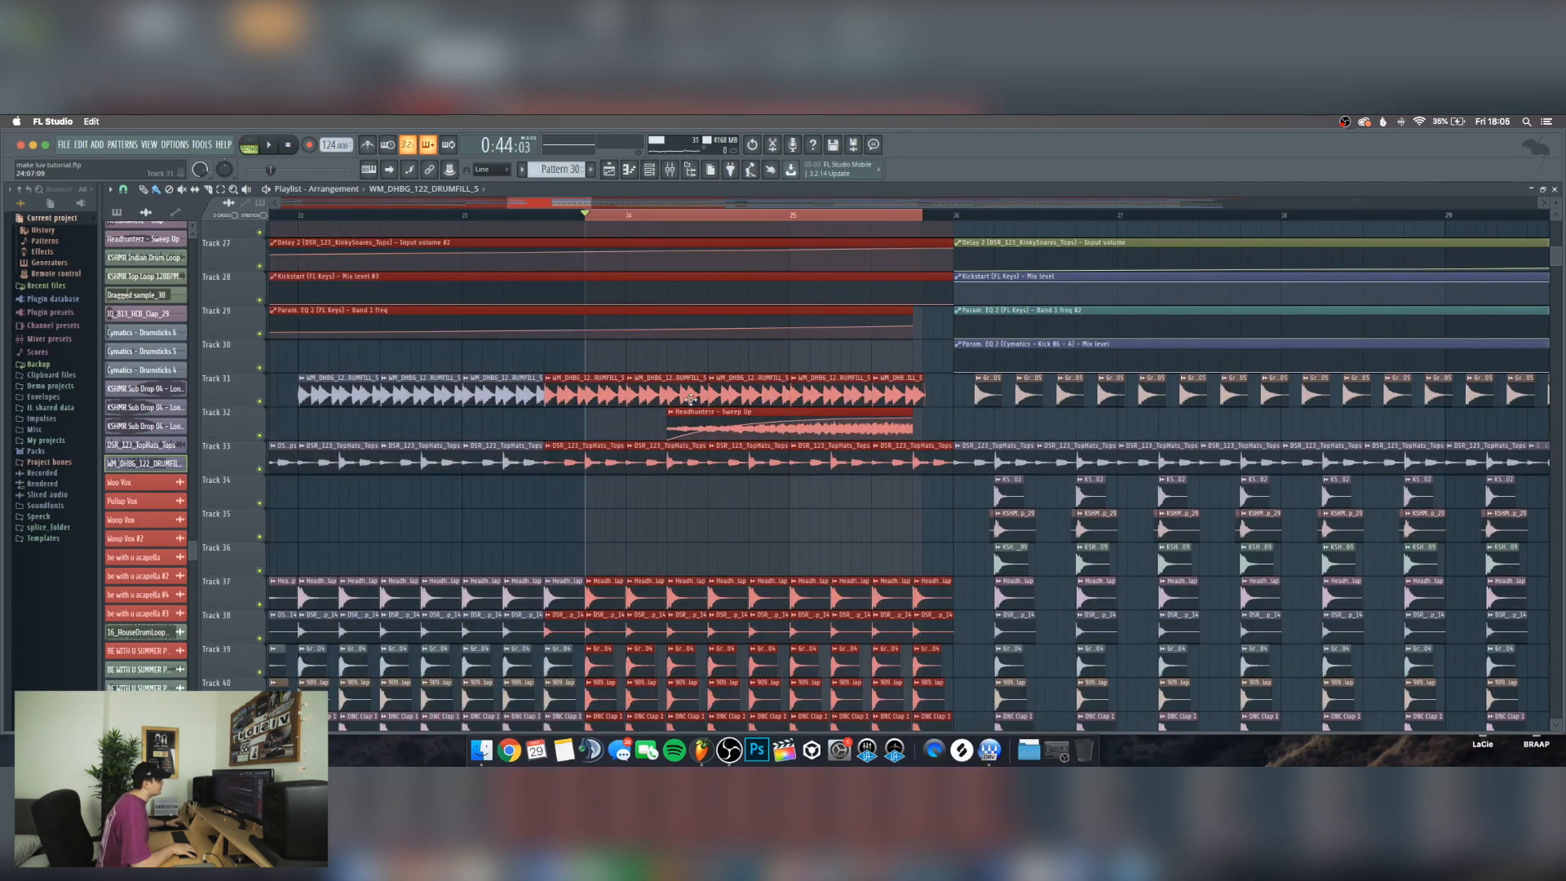
double_click(646, 380)
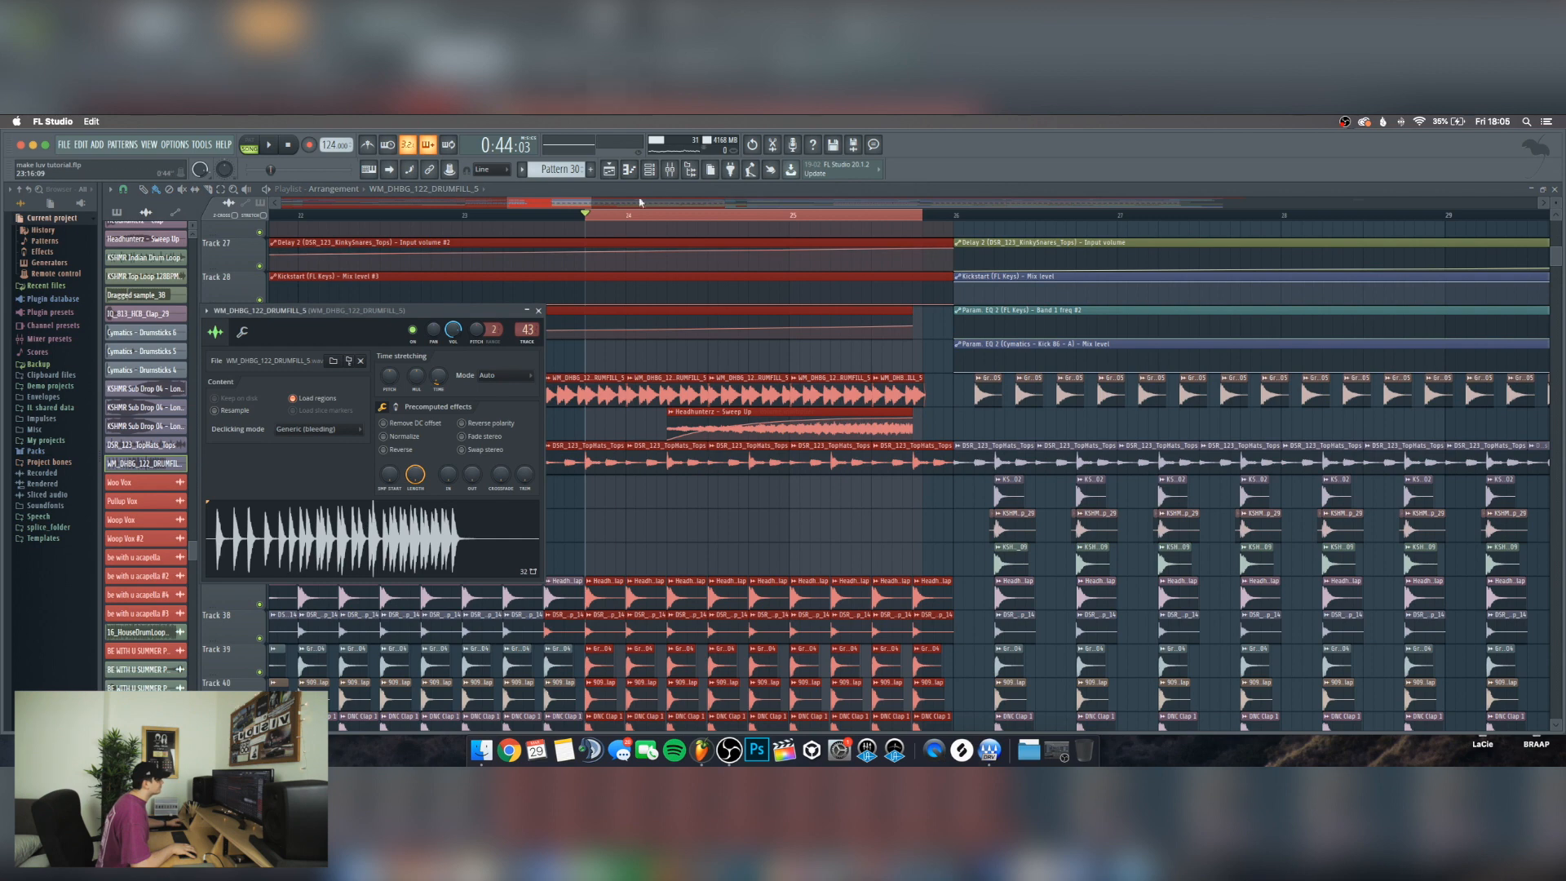
key("F9")
key("space")
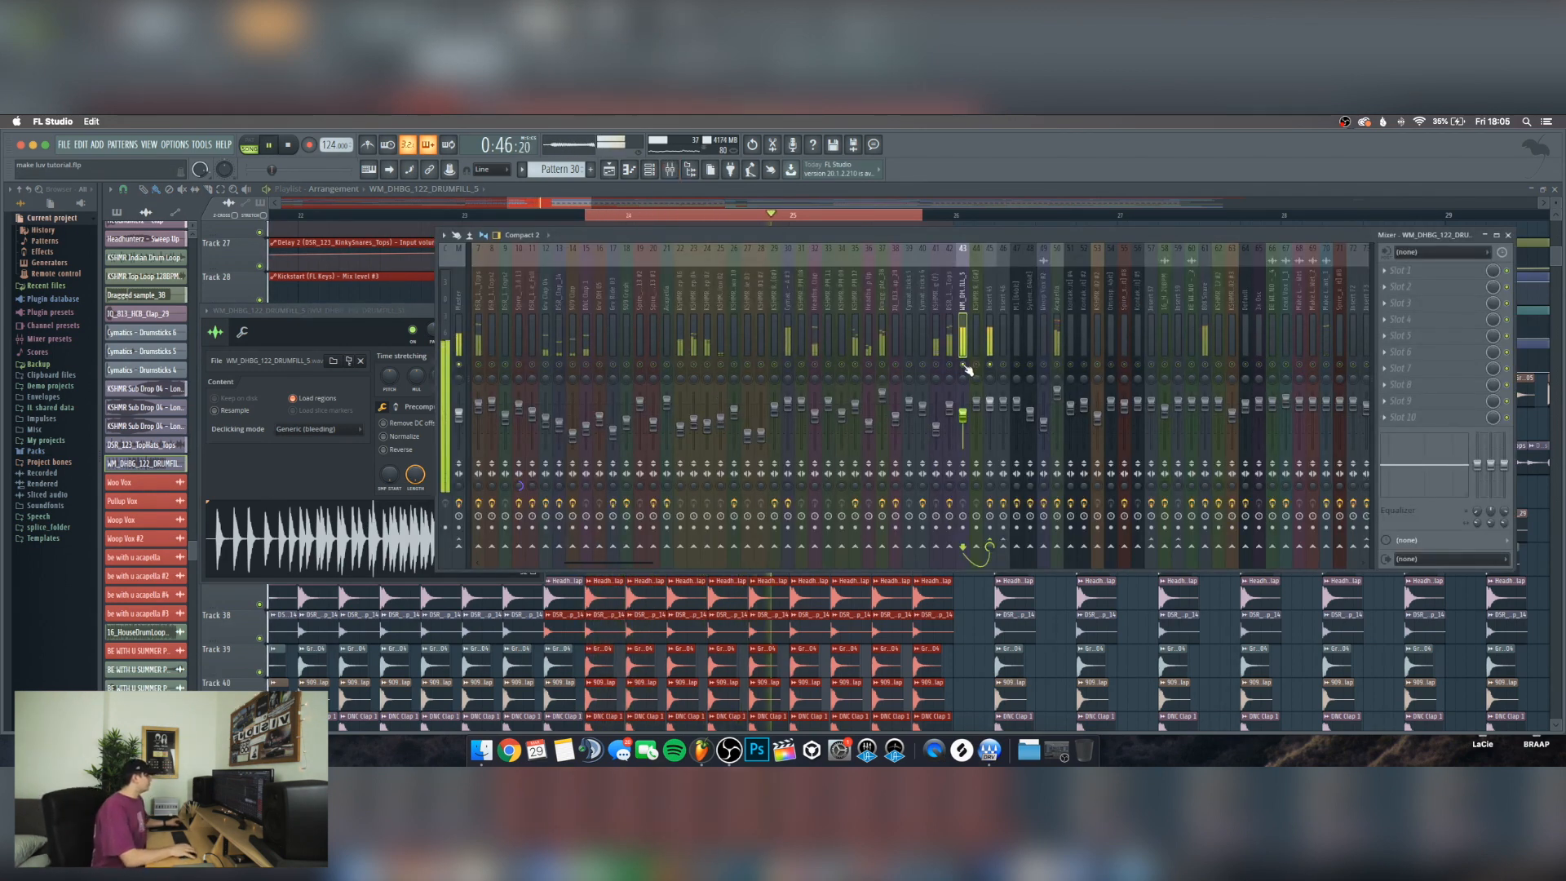
key("space")
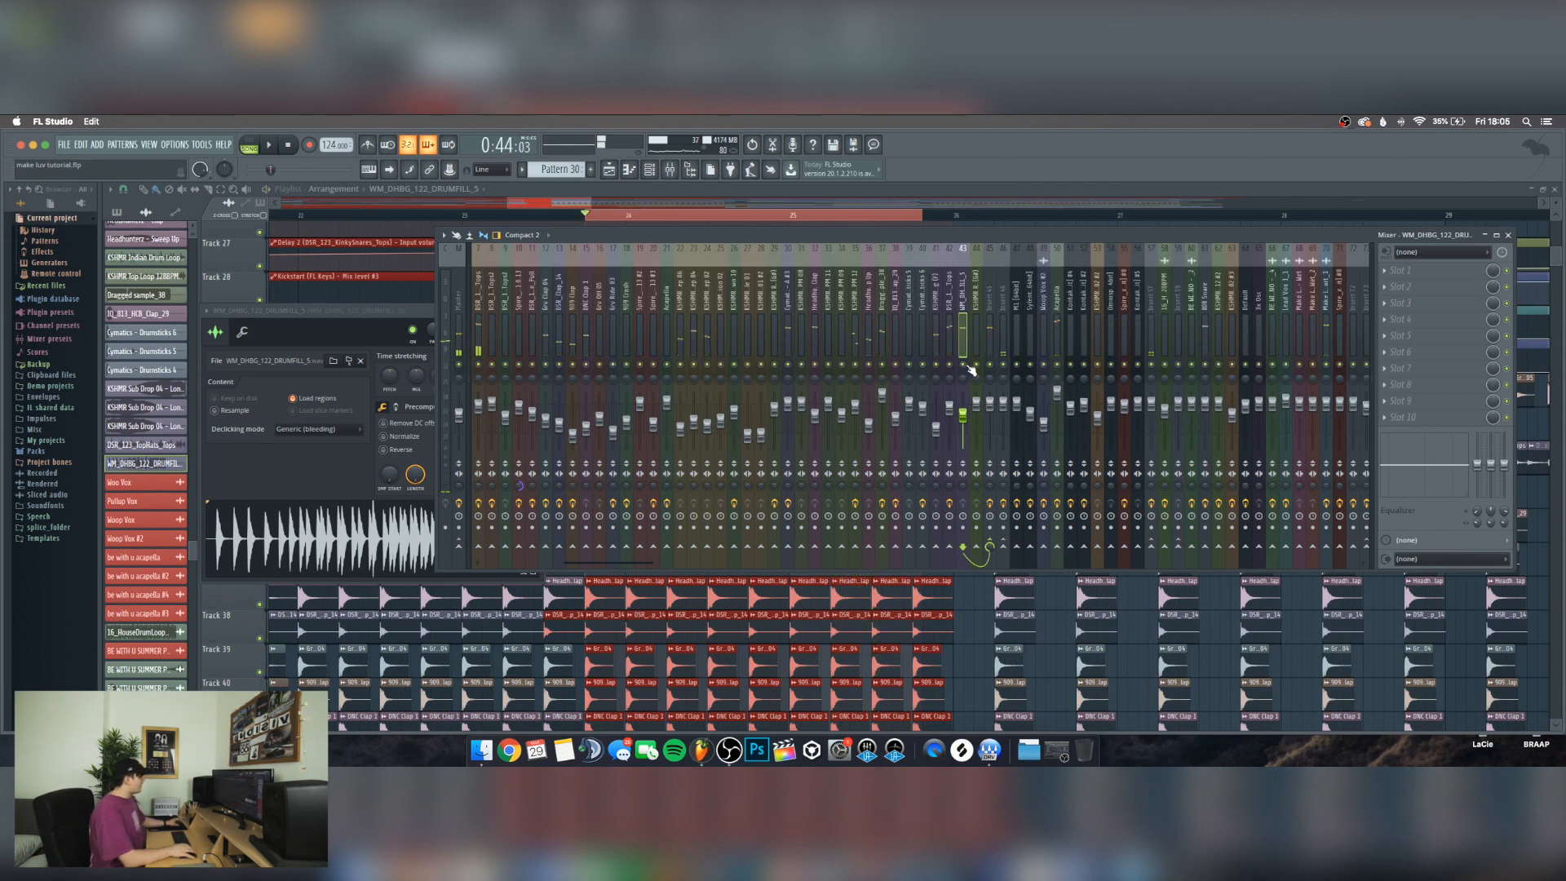
key("F9")
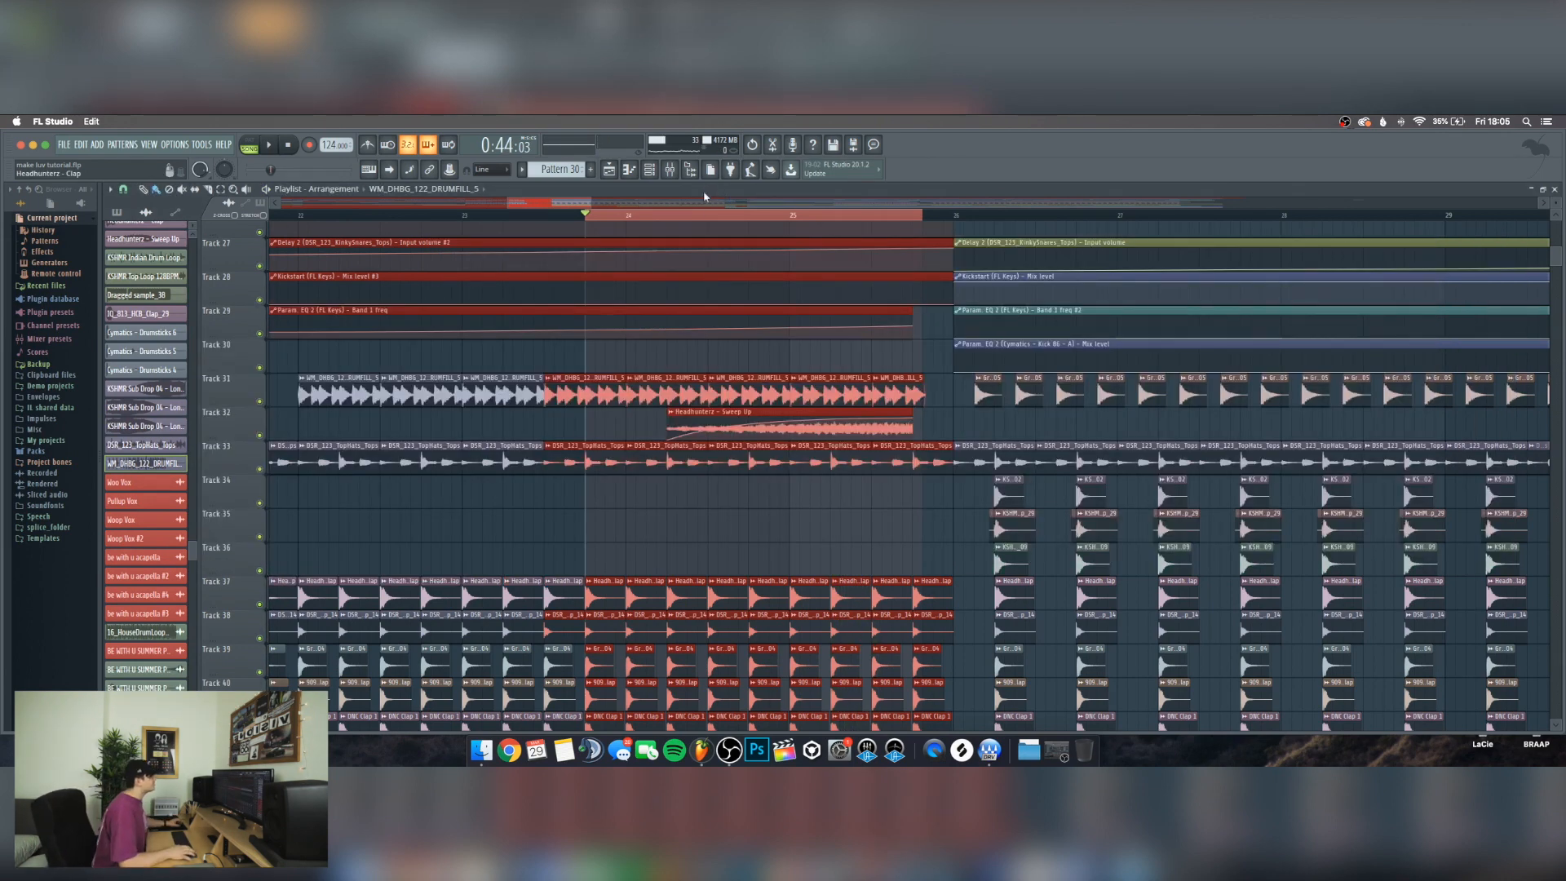
Set the playlist's time selection to the first drop section, starting at bar 26
scroll(711, 216, "down", 1)
scroll(712, 216, "down", 8)
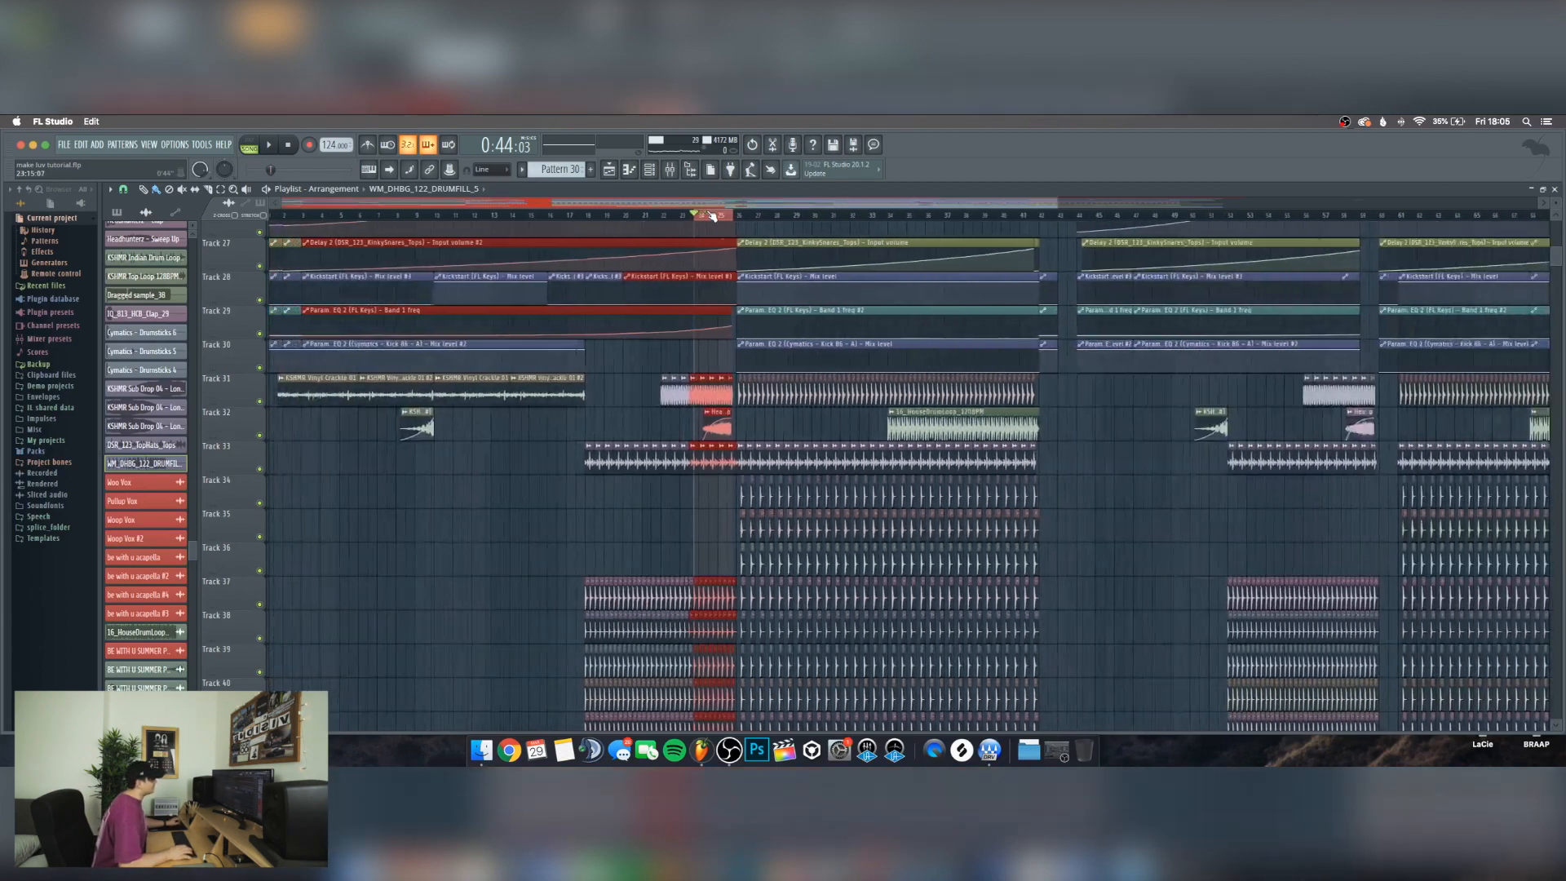
left_click_drag(609, 220, 797, 217)
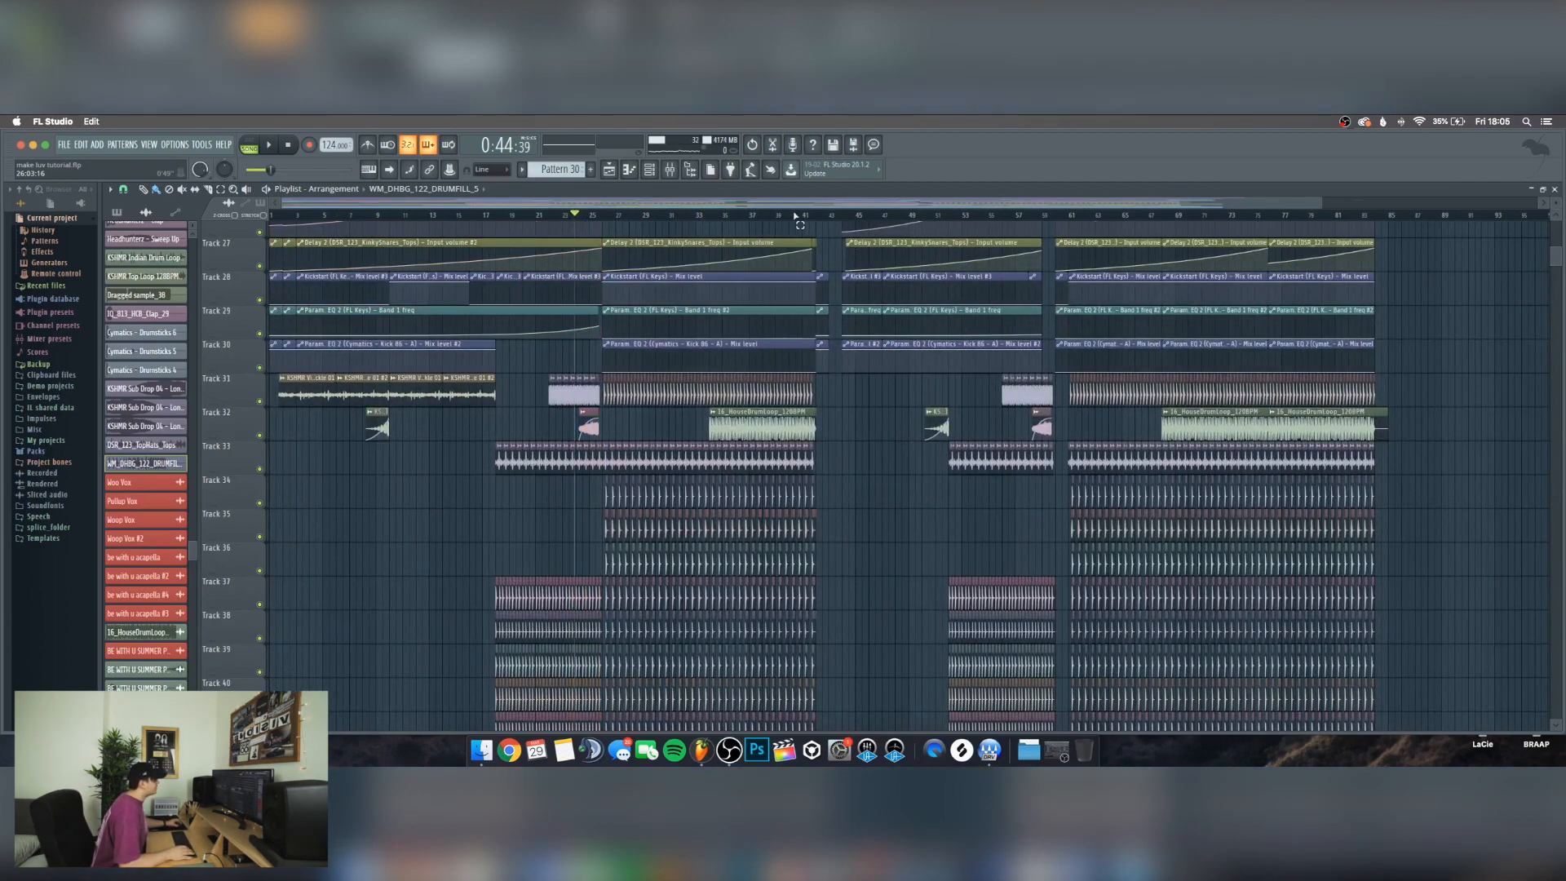
left_click(821, 218)
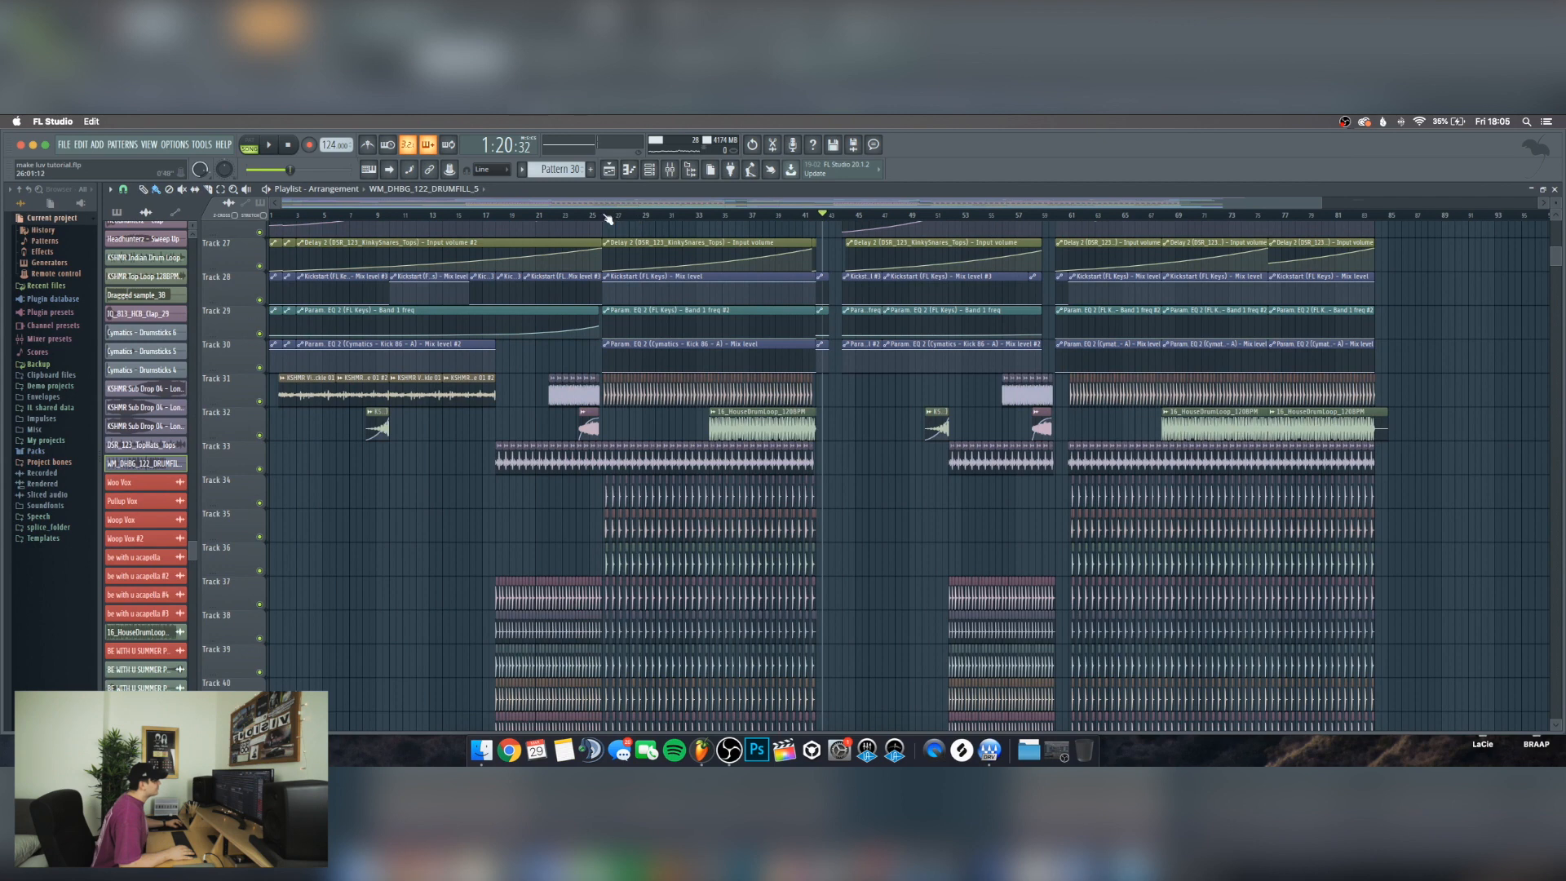
left_click_drag(601, 210, 814, 238)
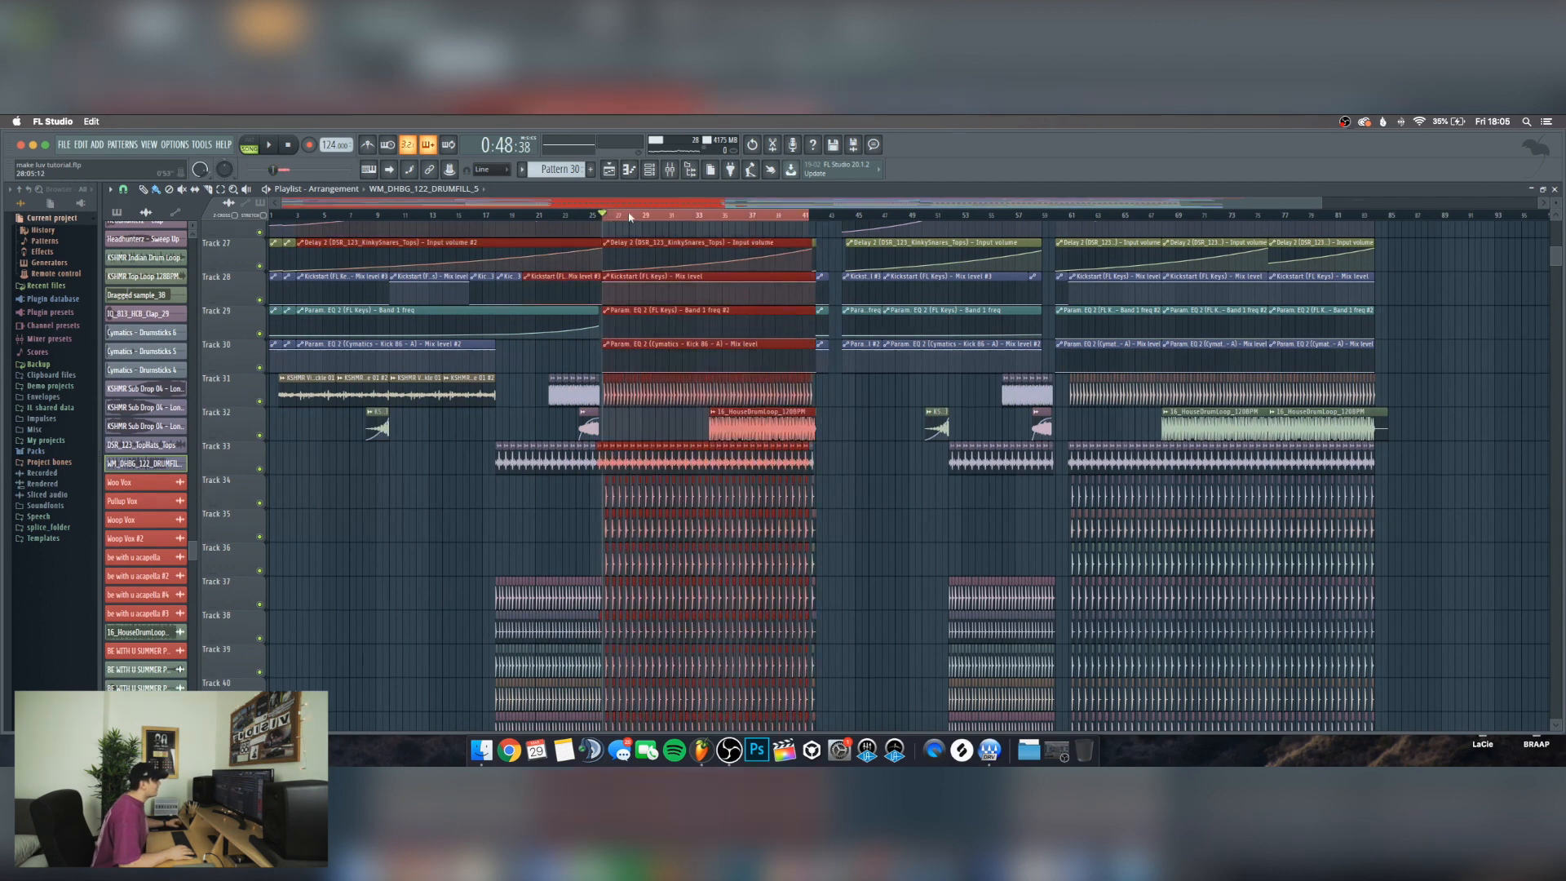
Deselect the drop's clips and check the channel settings of the Grv Ride 03 sample on track 42
scroll(630, 217, "up", 4)
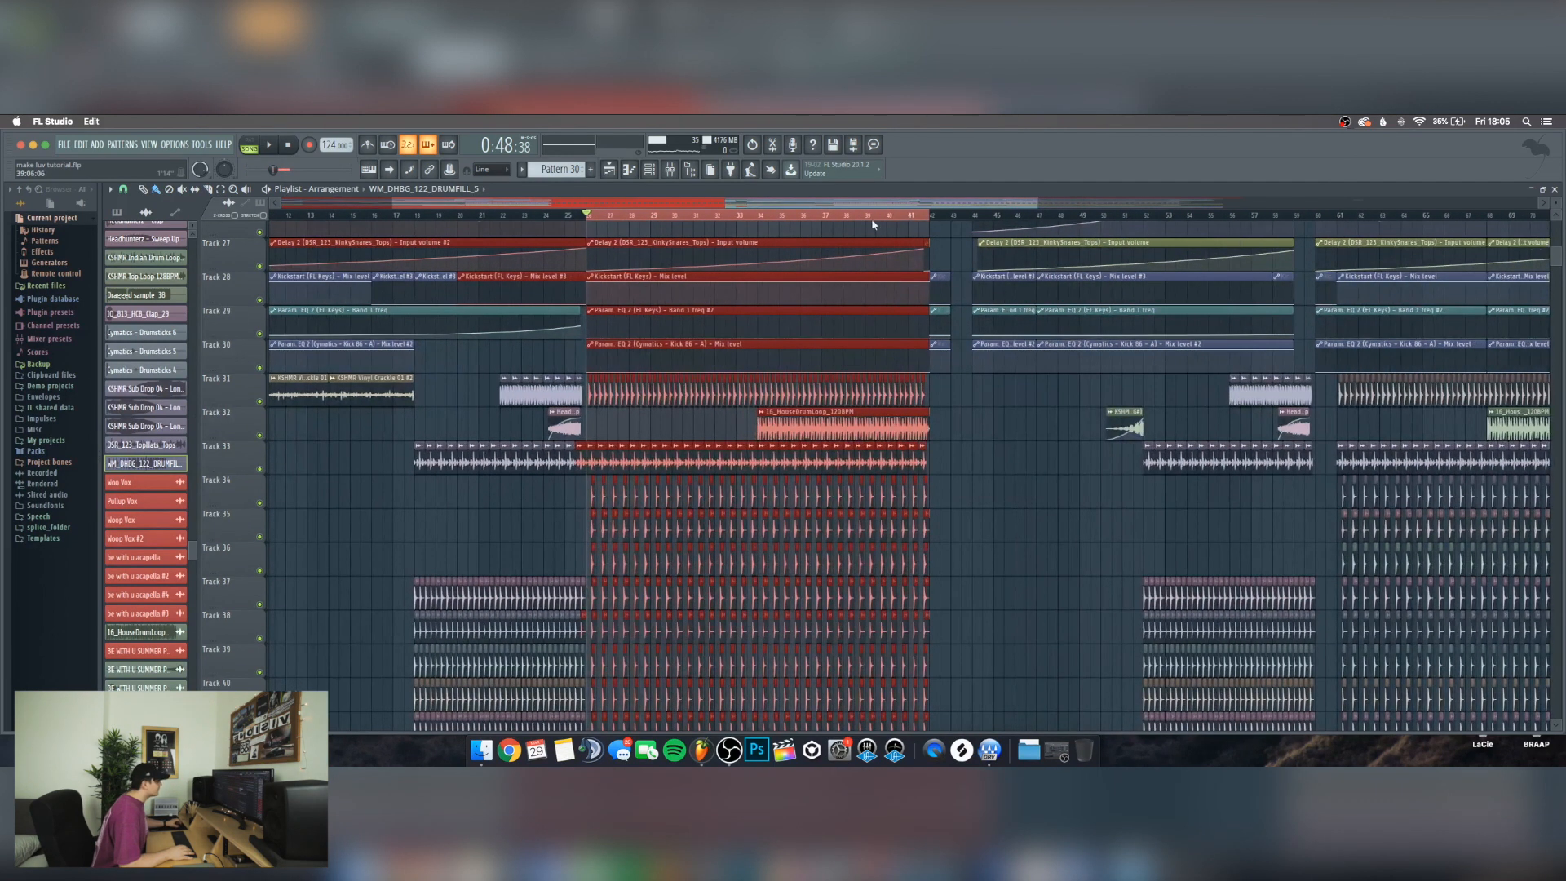
scroll(666, 218, "up", 4)
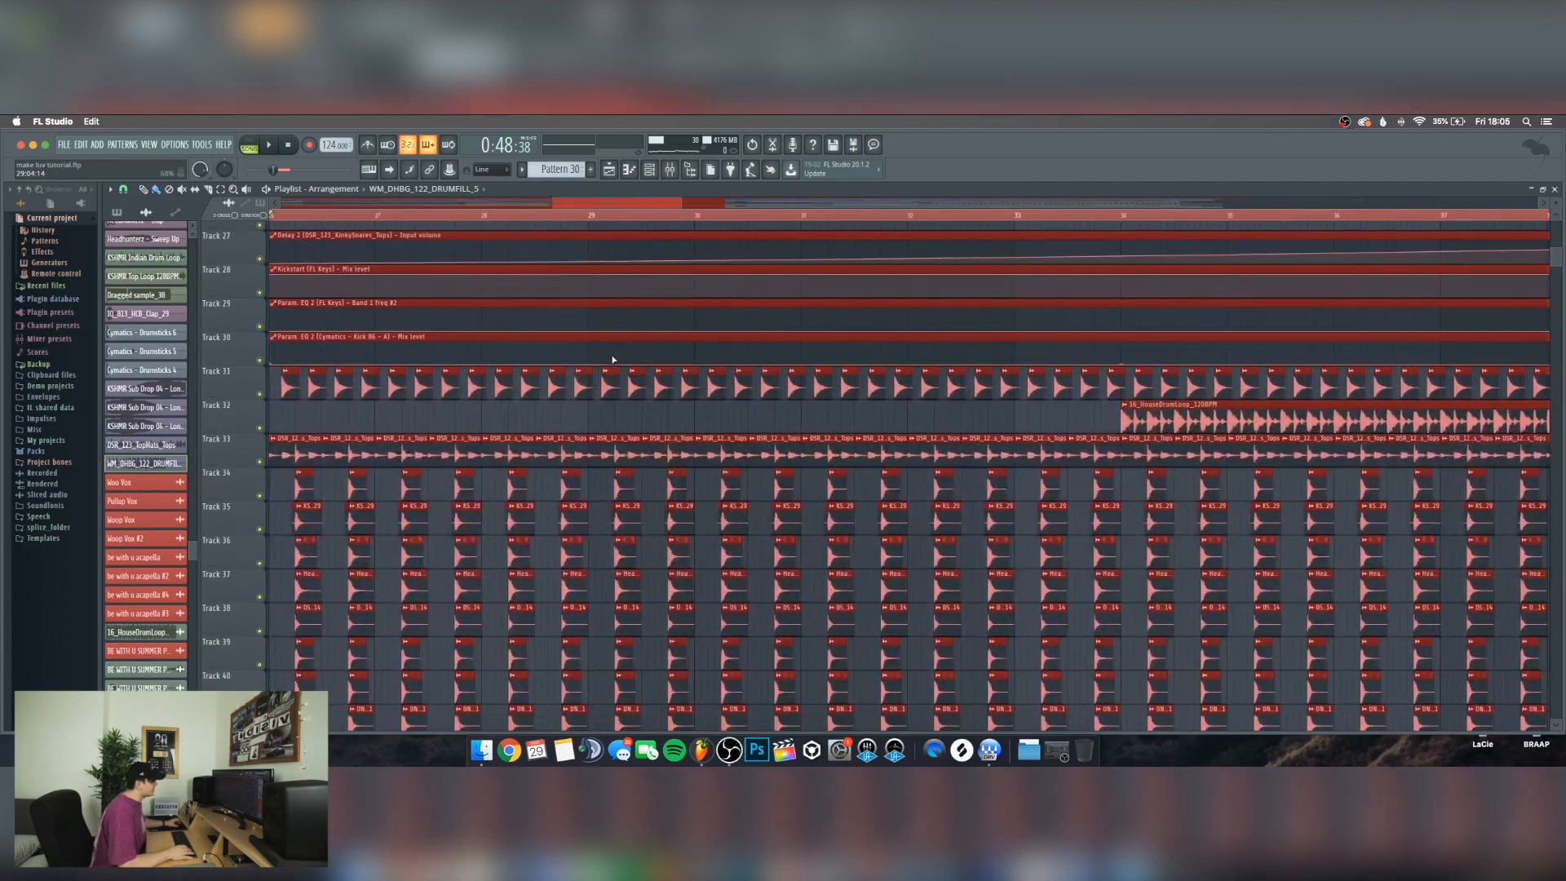
scroll(608, 359, "down", 3)
scroll(595, 355, "down", 6)
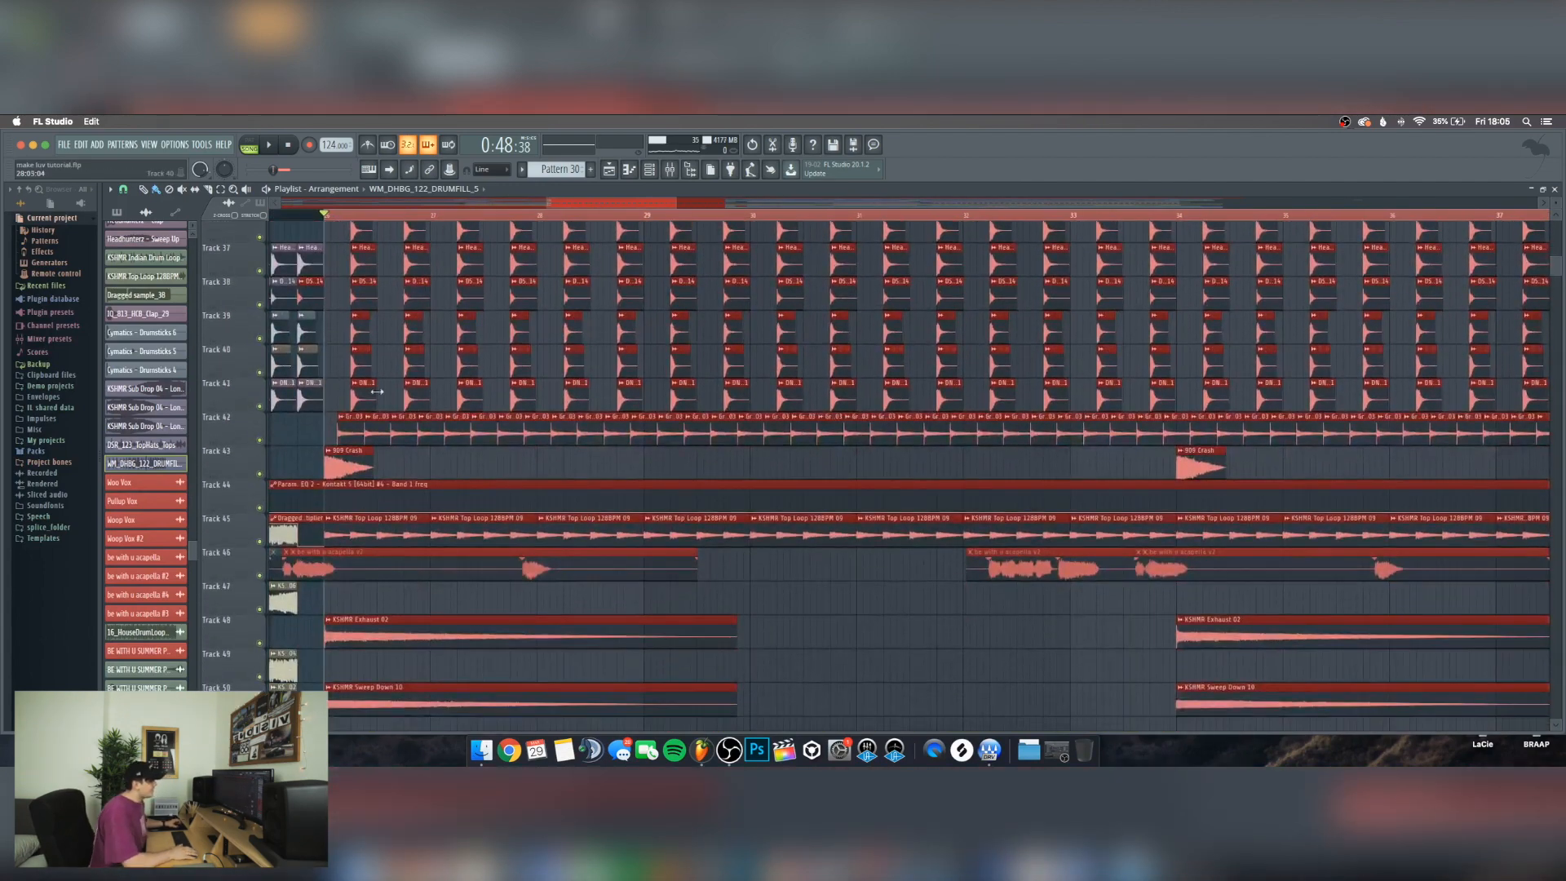
right_click(335, 396)
double_click(441, 437)
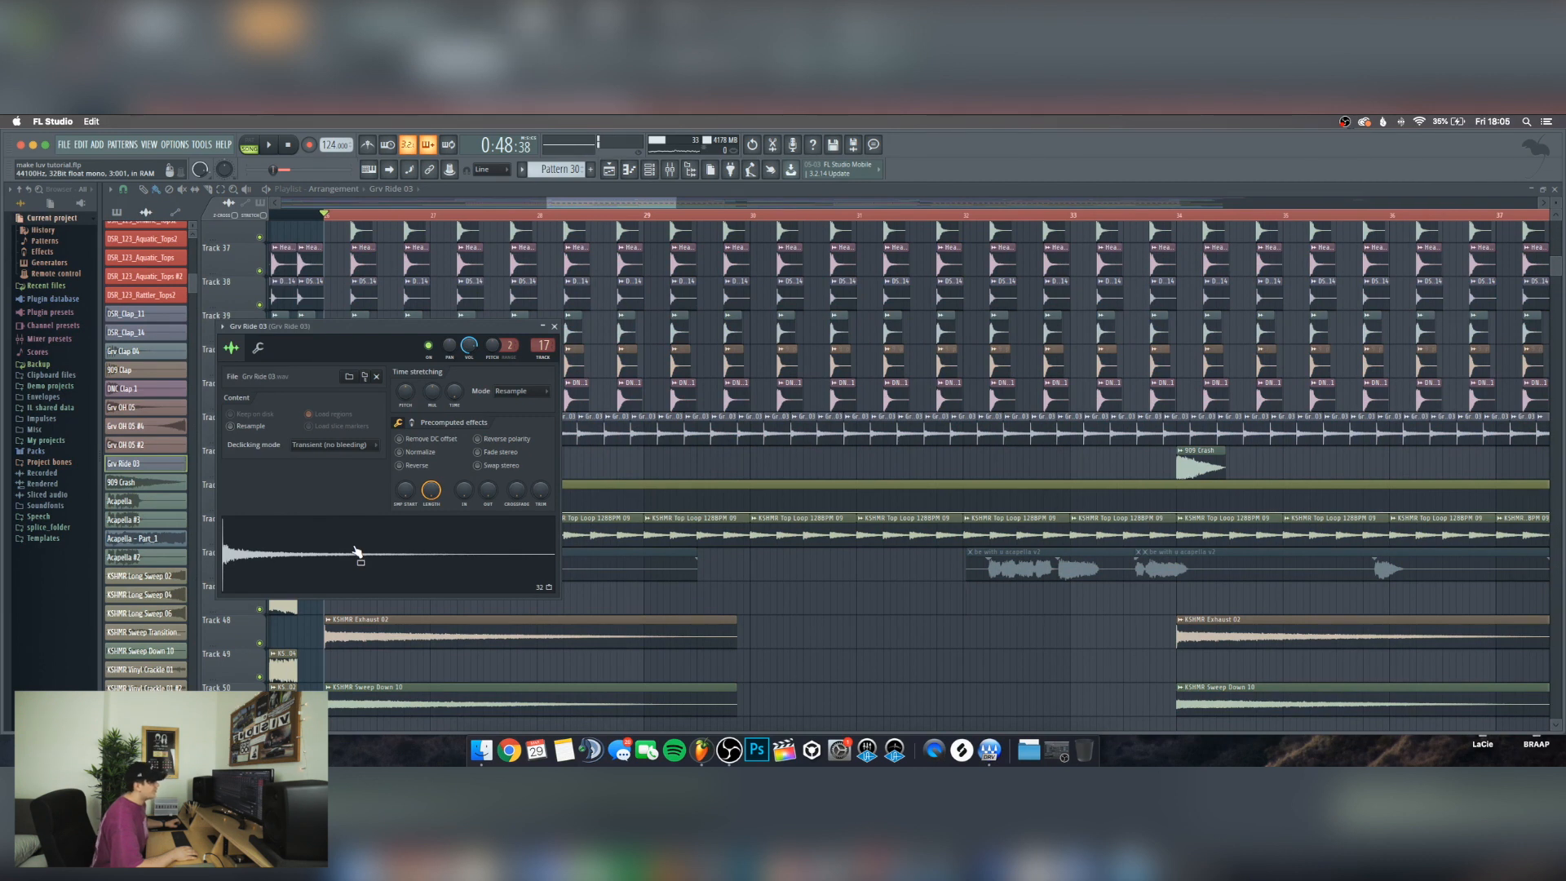
left_click(554, 326)
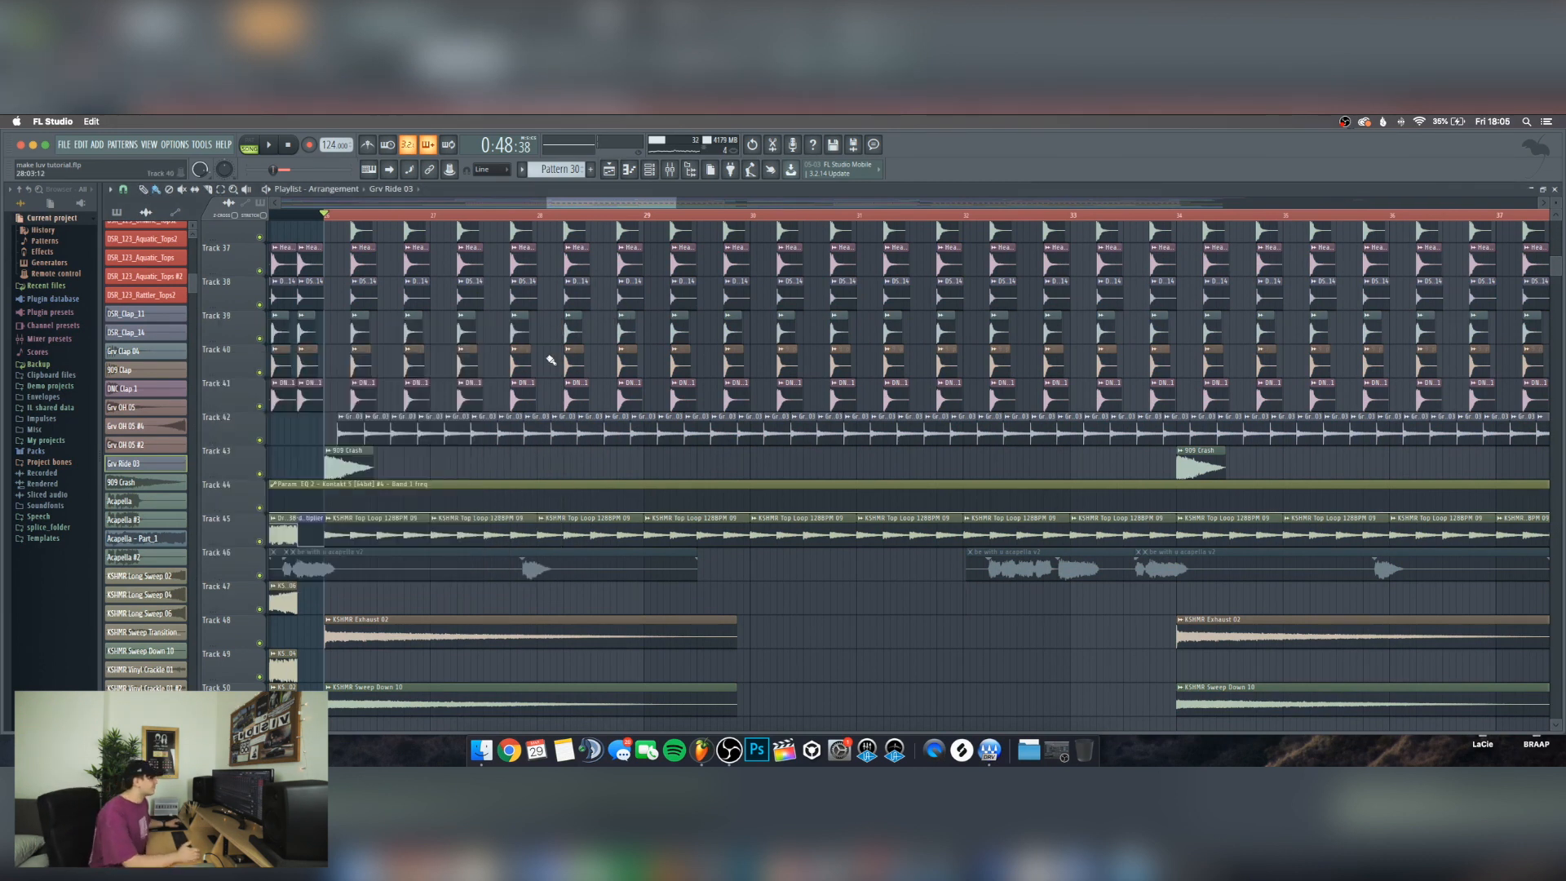
Review the 909 Crash sample on track 43 and its mixer effects: Fruity parametric EQ 2, Fruity delay 2 and Kickstart
double_click(362, 457)
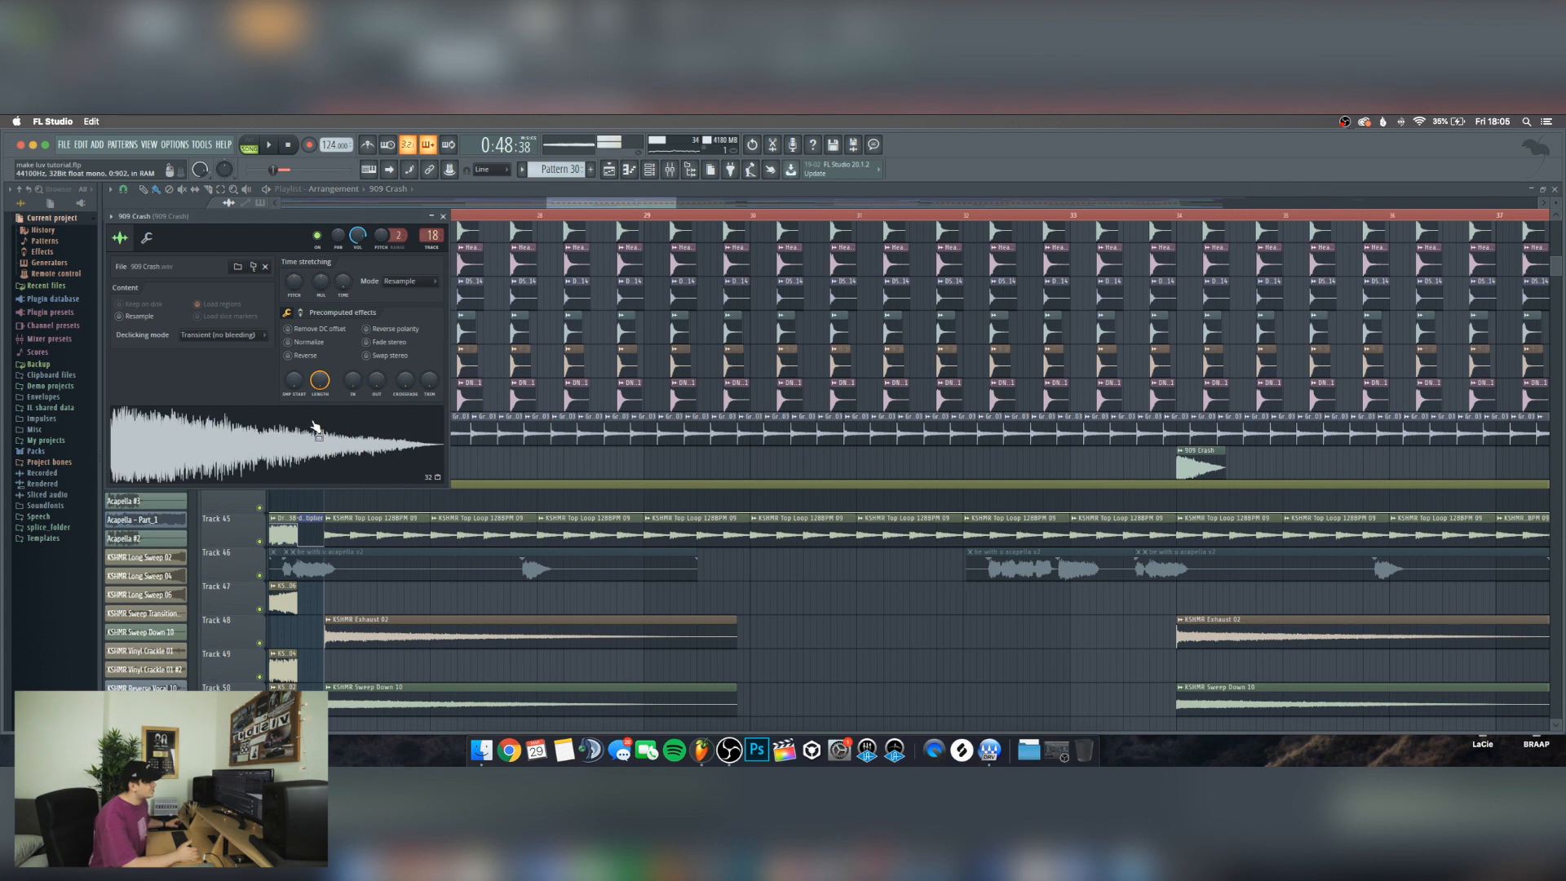
left_click(442, 216)
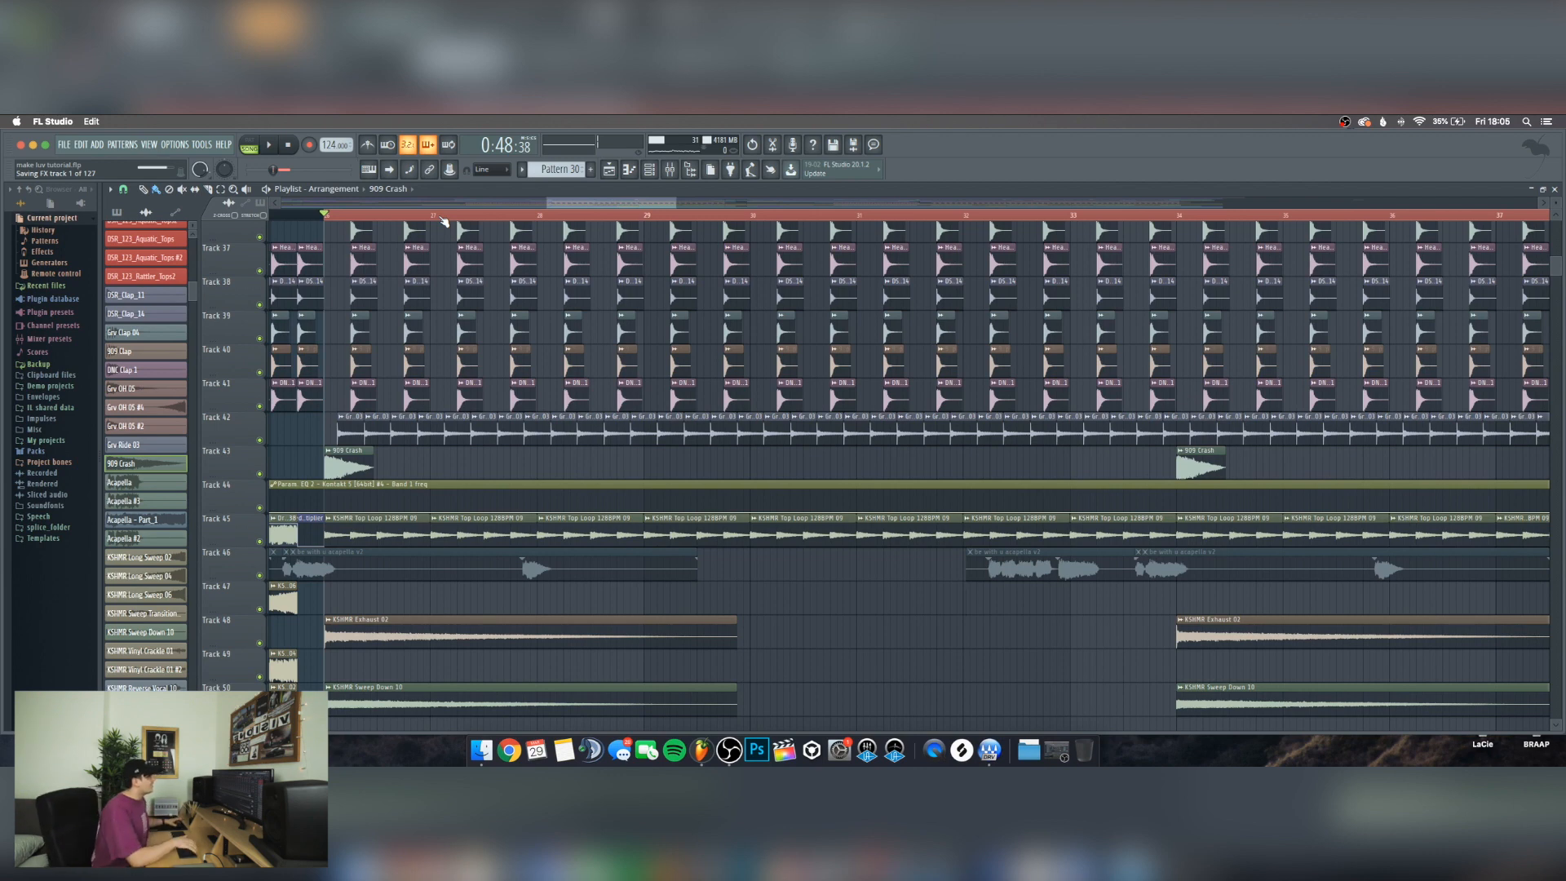
left_click(670, 169)
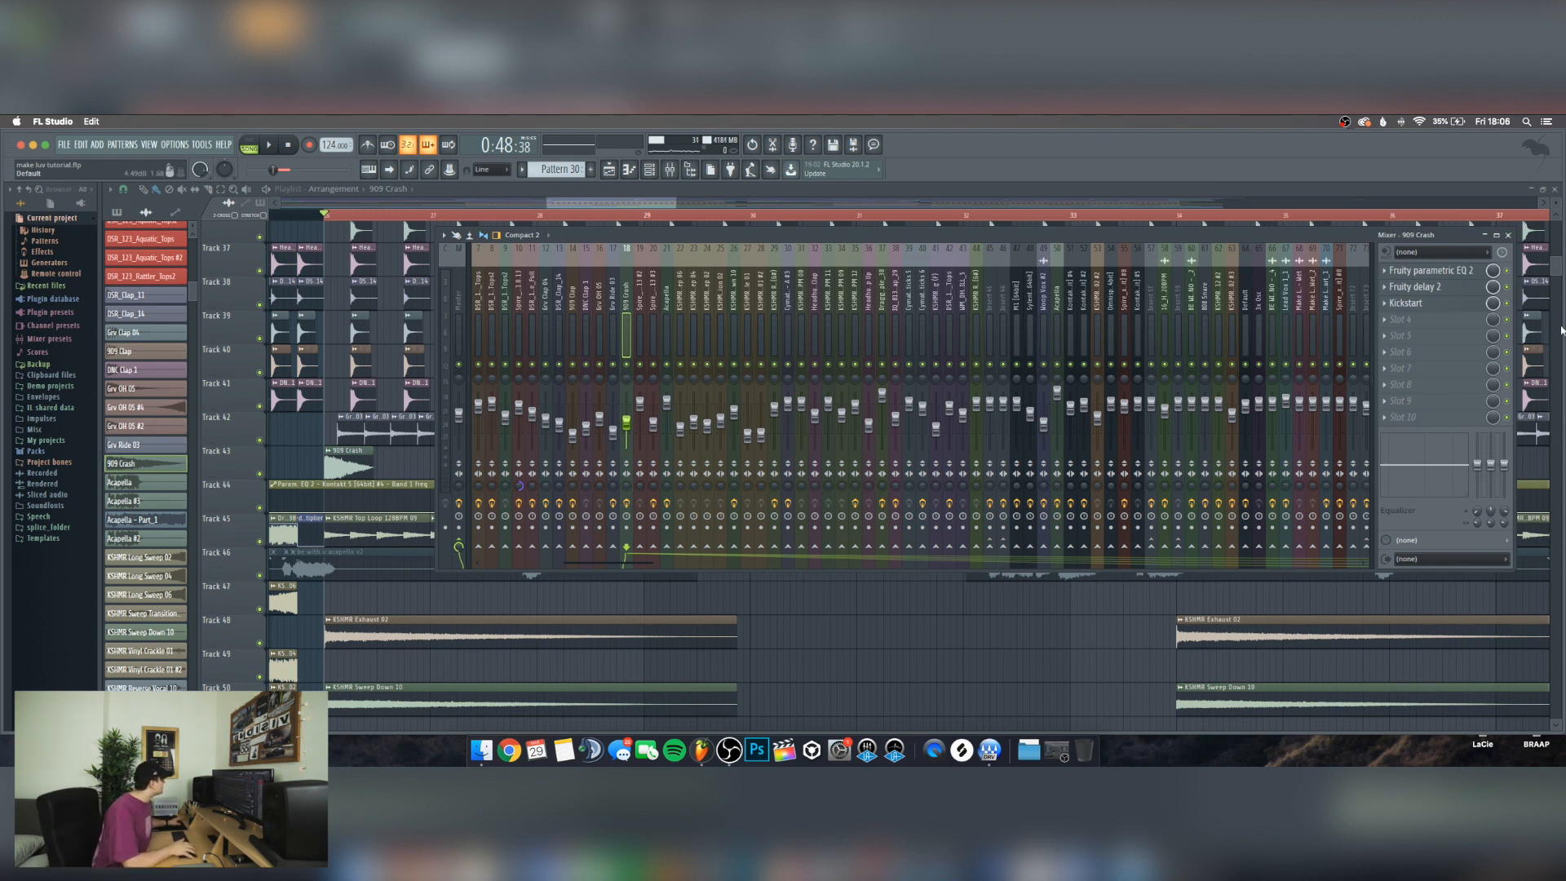
left_click(1467, 269)
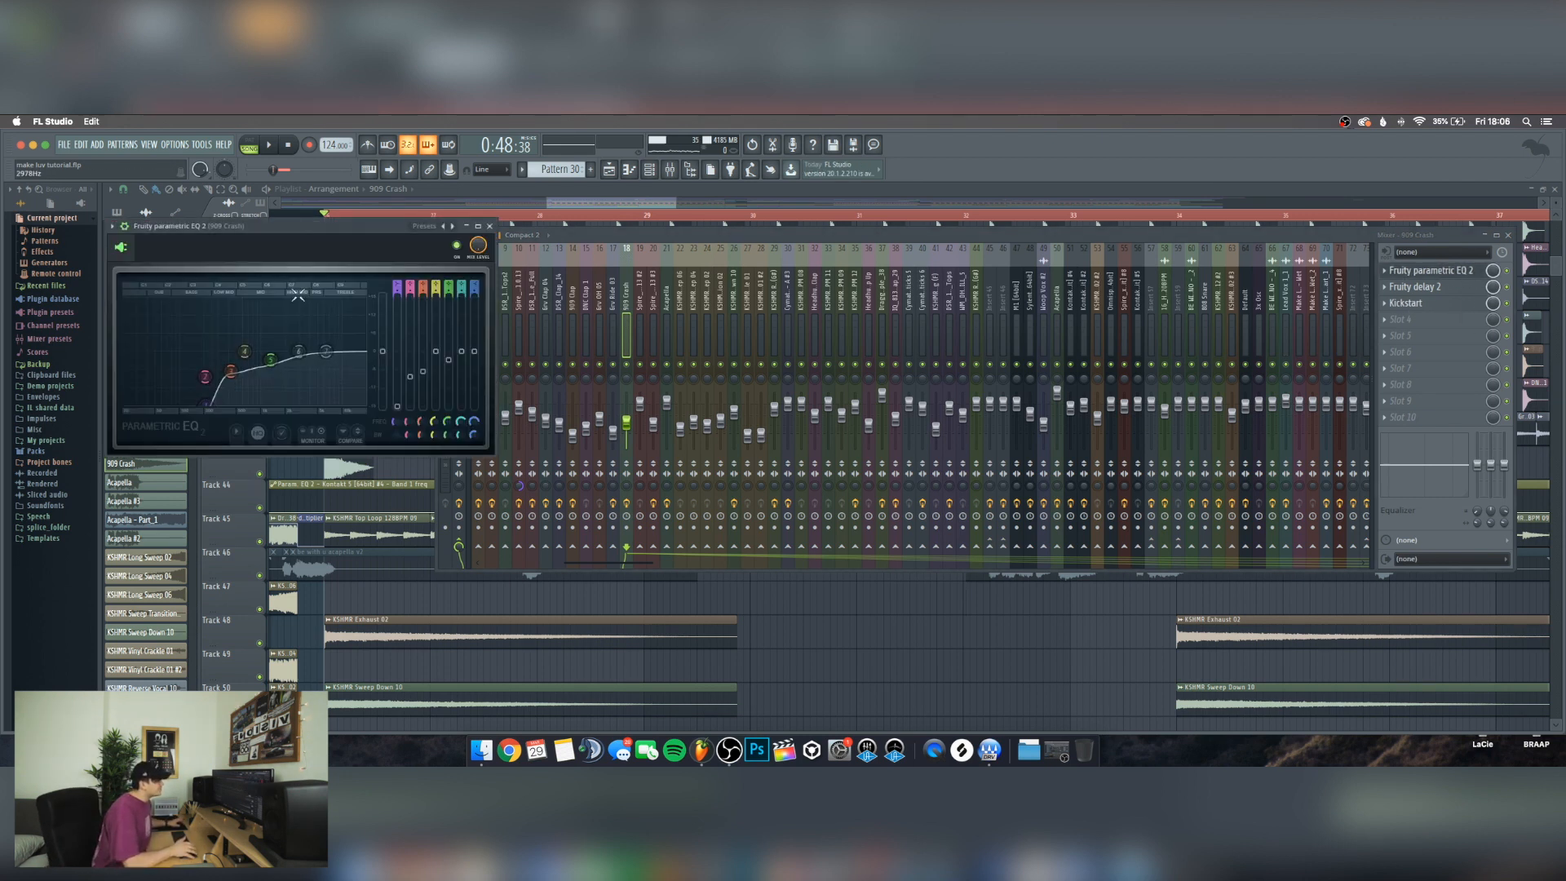
left_click(1432, 291)
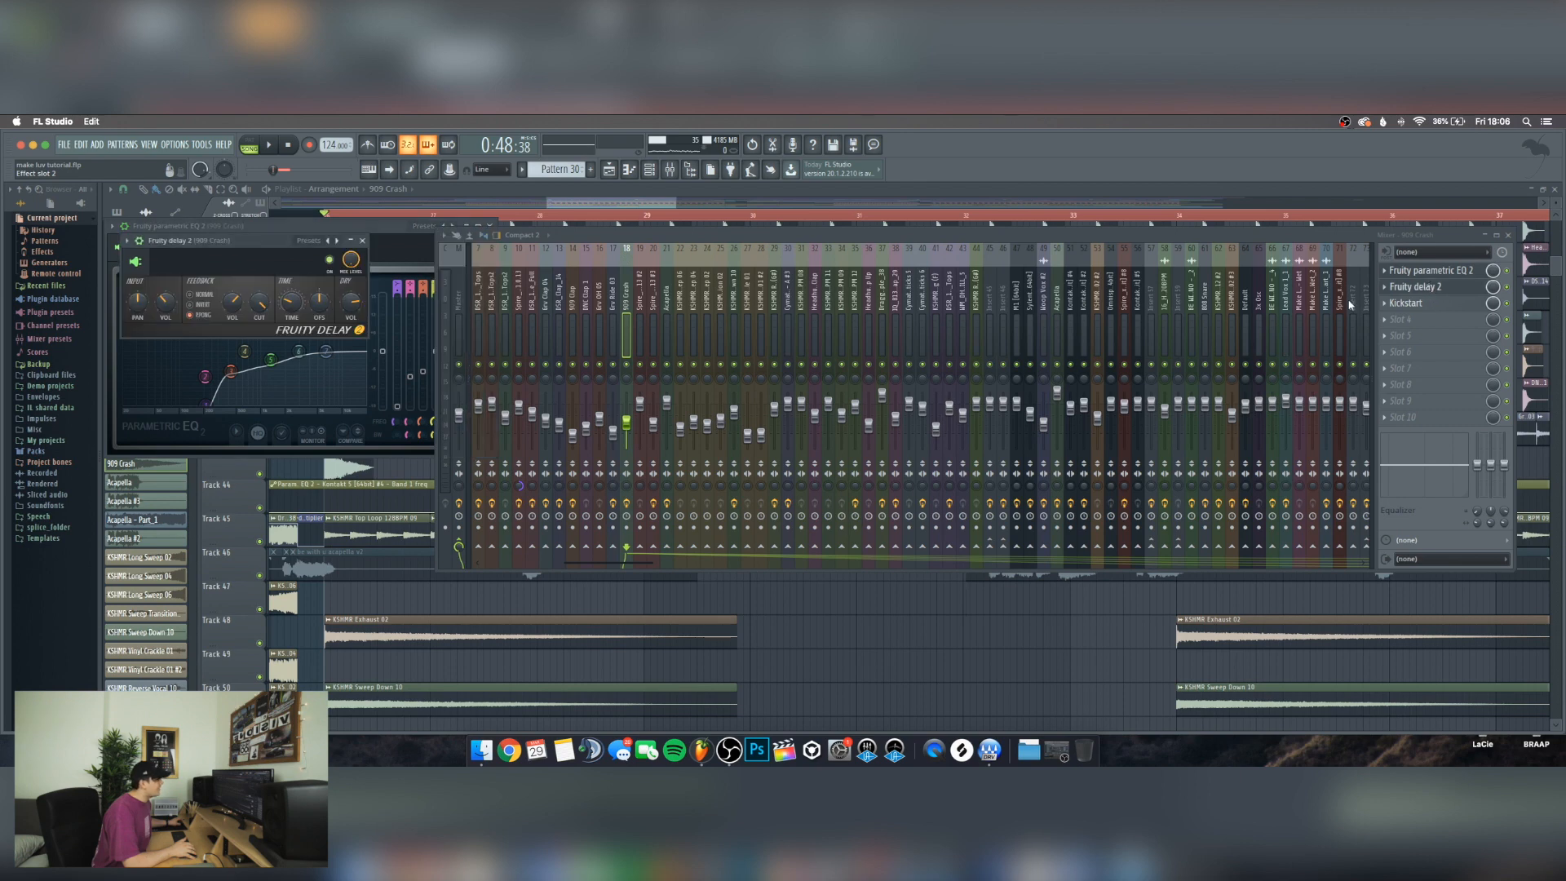
left_click(1403, 303)
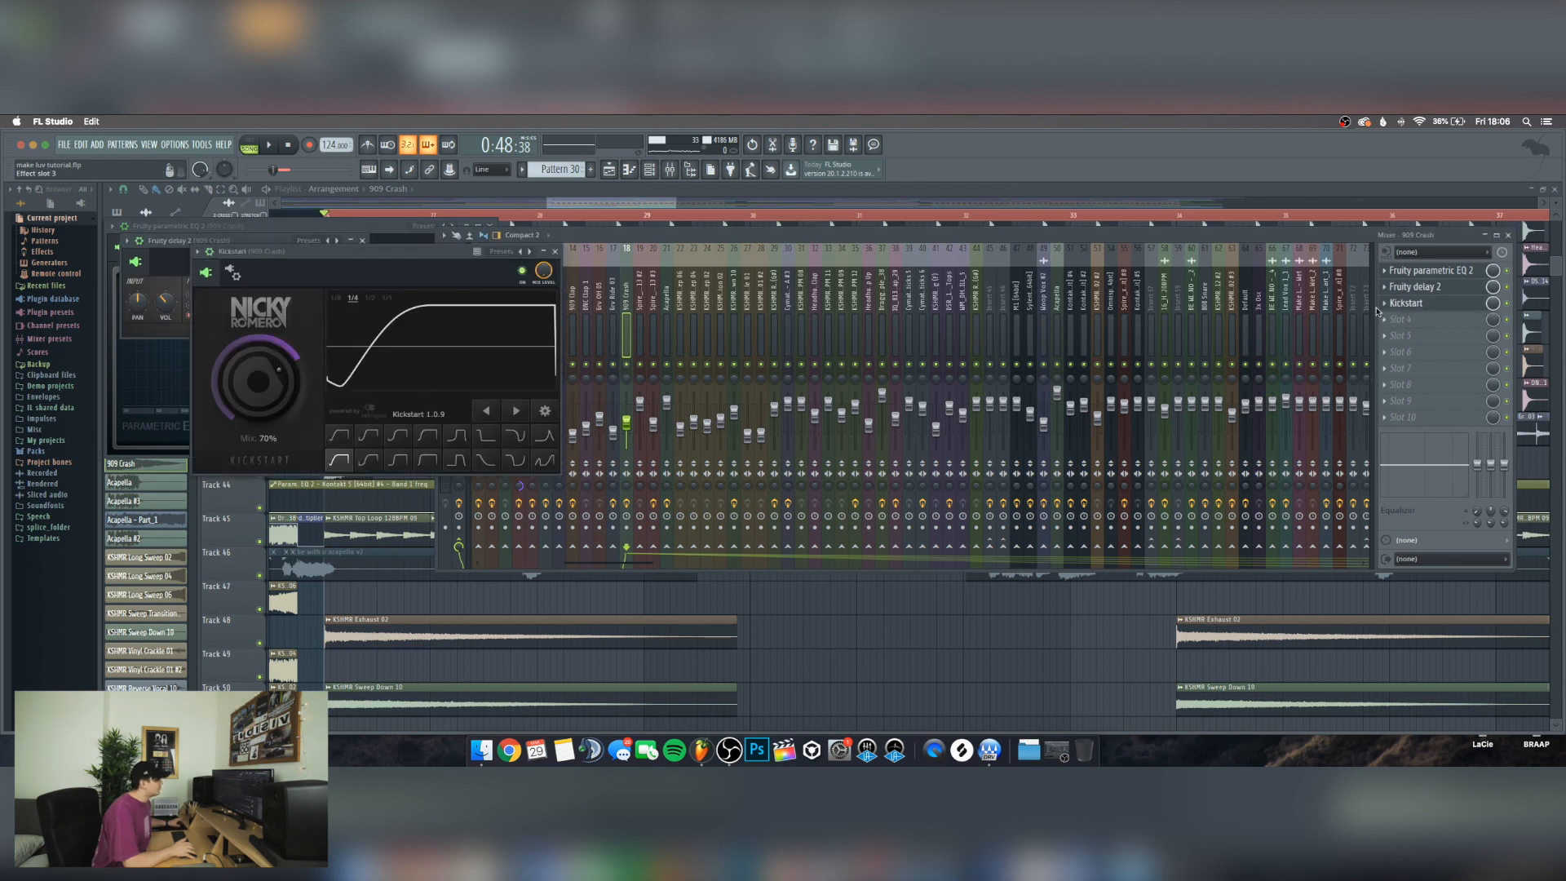
left_click(555, 252)
left_click(362, 240)
left_click(402, 231)
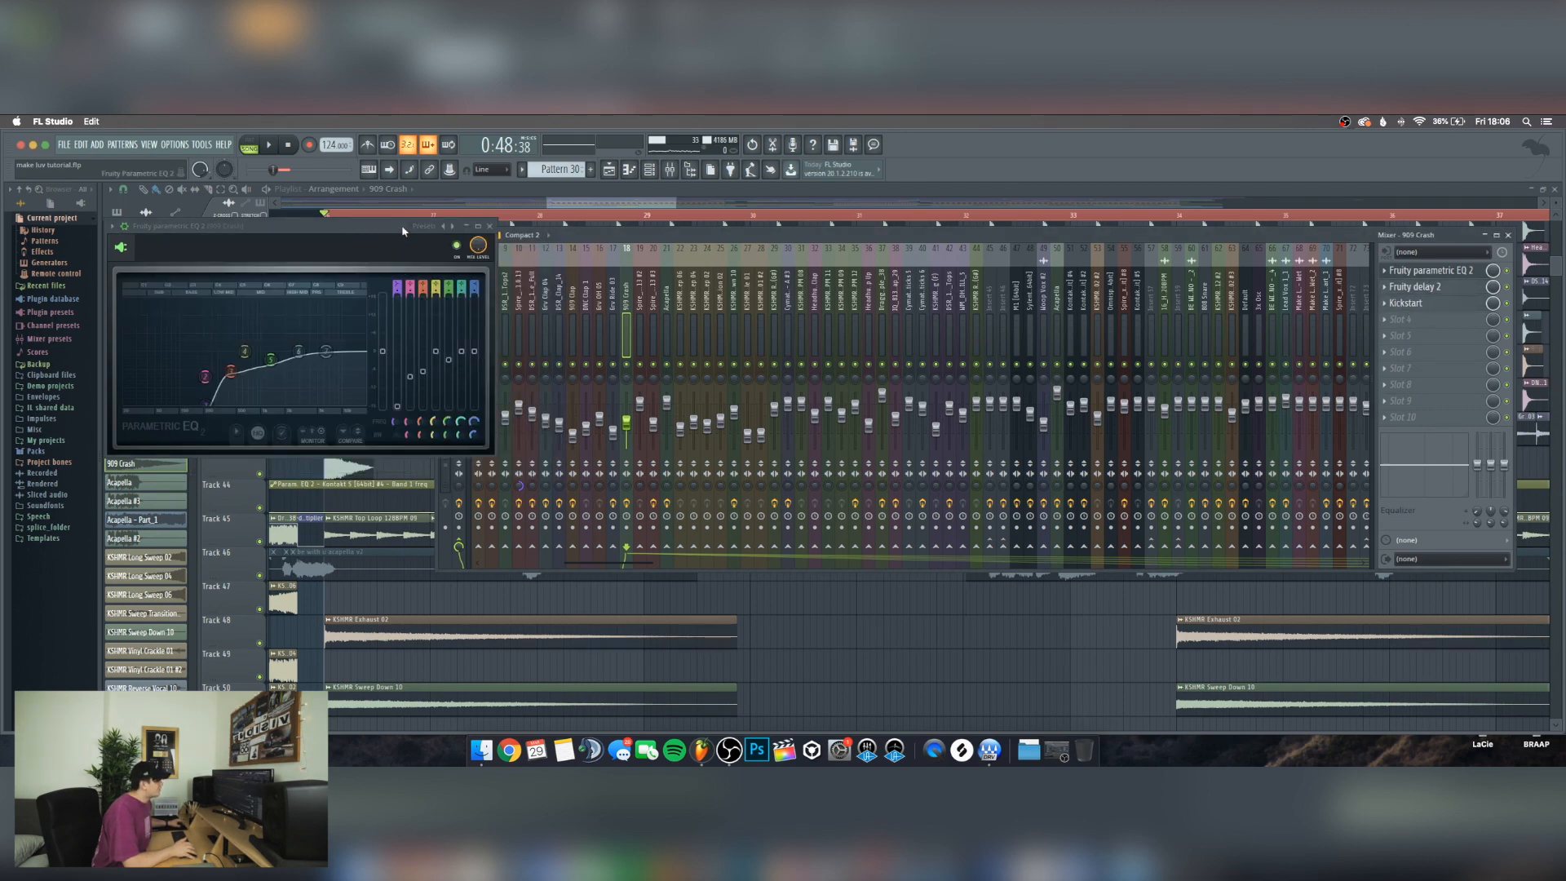
left_click(490, 226)
key("F9")
Check the channel settings of the KSHMR Top Loop 128BPM 09 sample on track 45
scroll(434, 300, "up", 4)
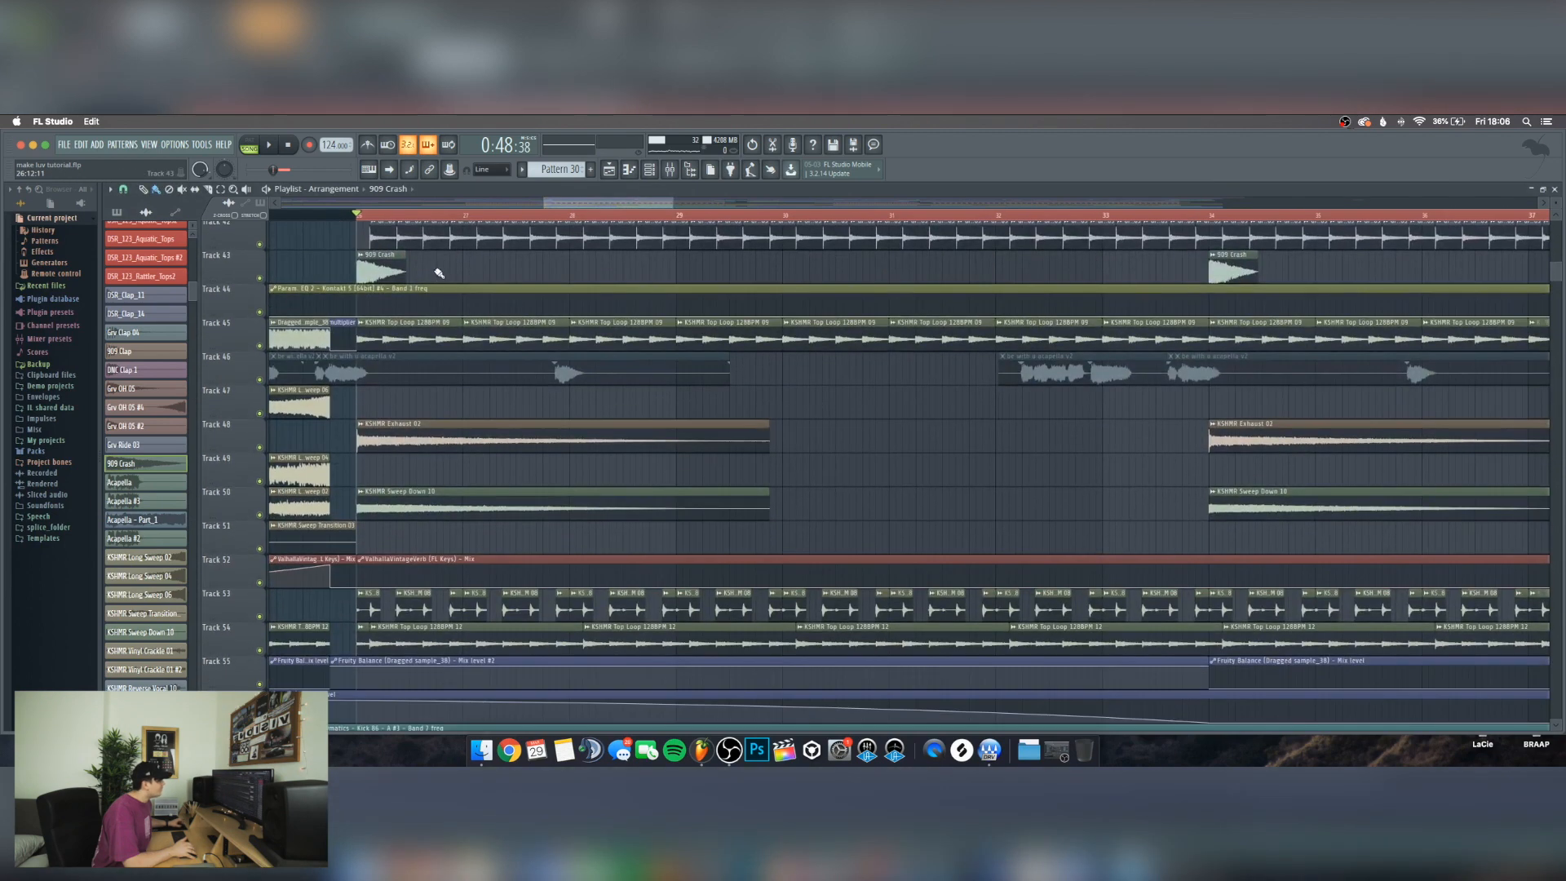
double_click(416, 388)
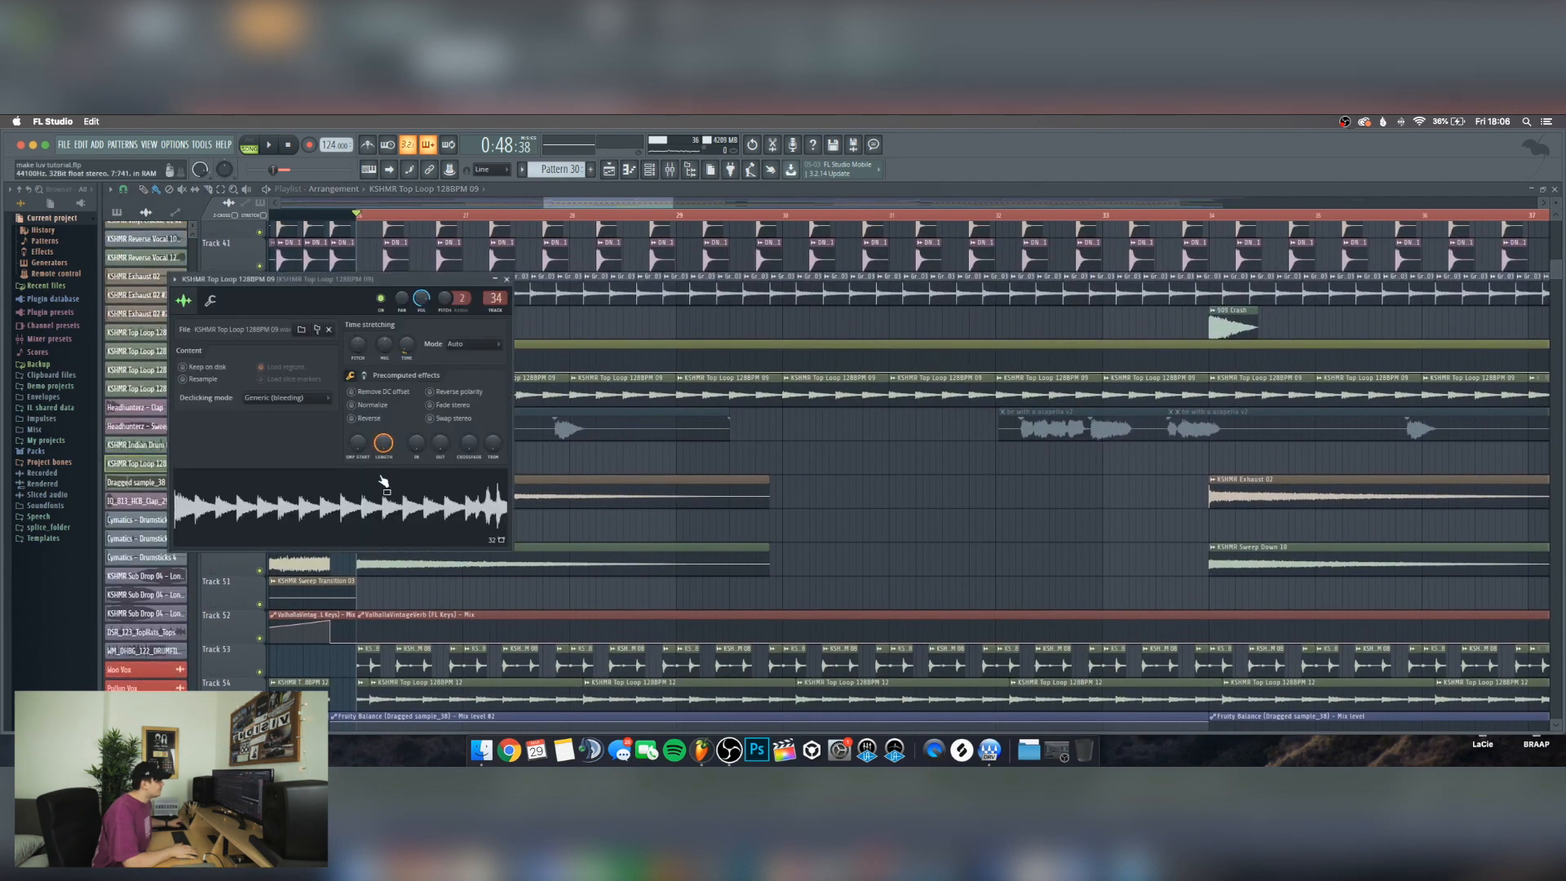
left_click(506, 279)
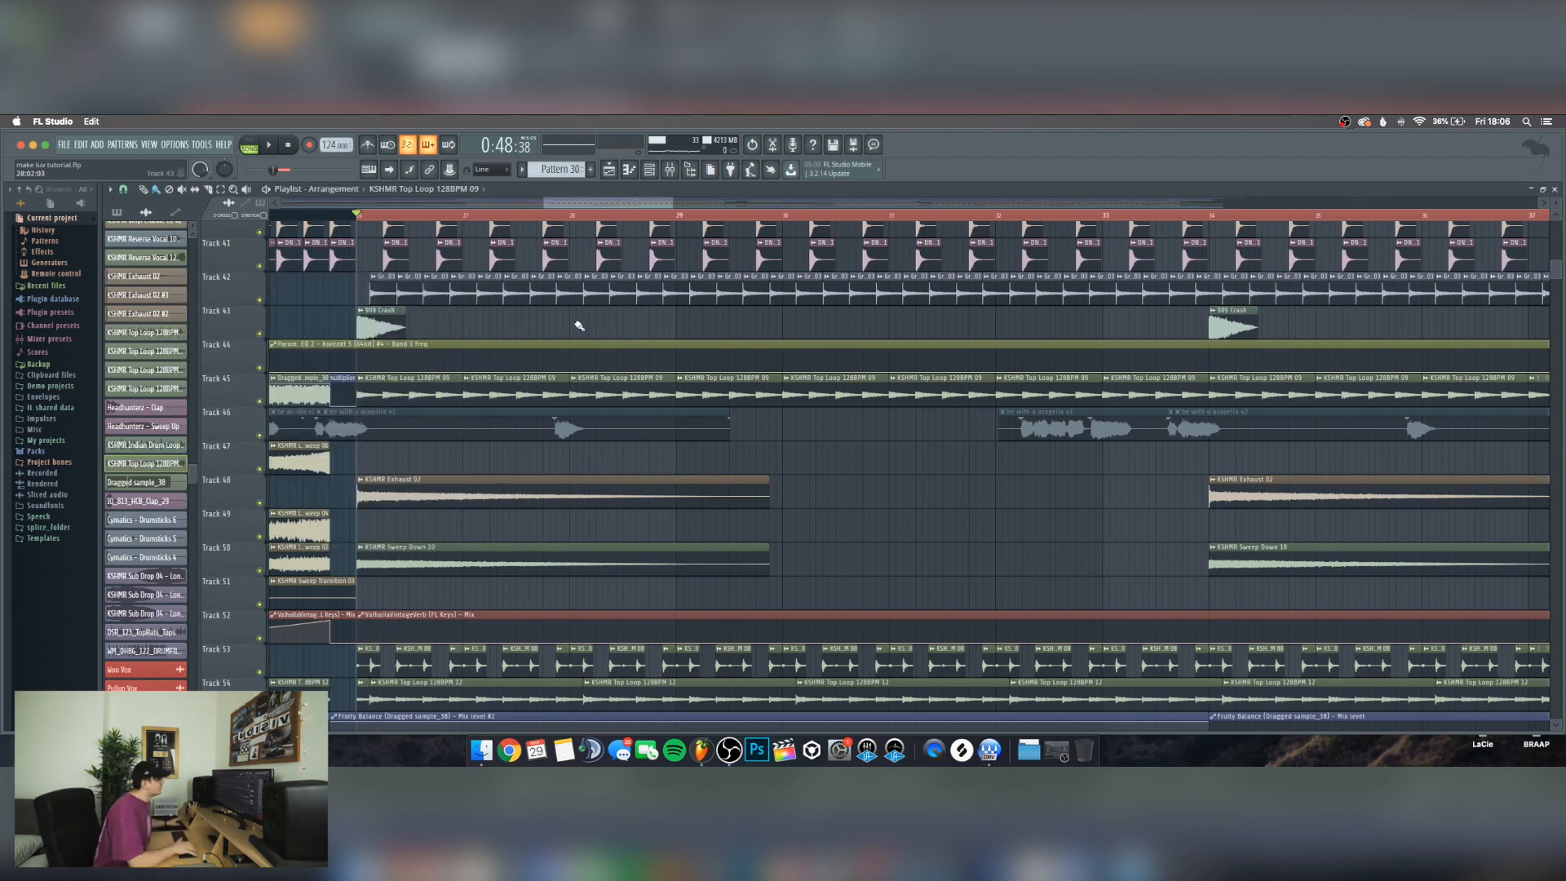
Check the channel settings of the KSHMR Exhaust 02 sample on track 48
scroll(490, 384, "down", 1)
double_click(429, 458)
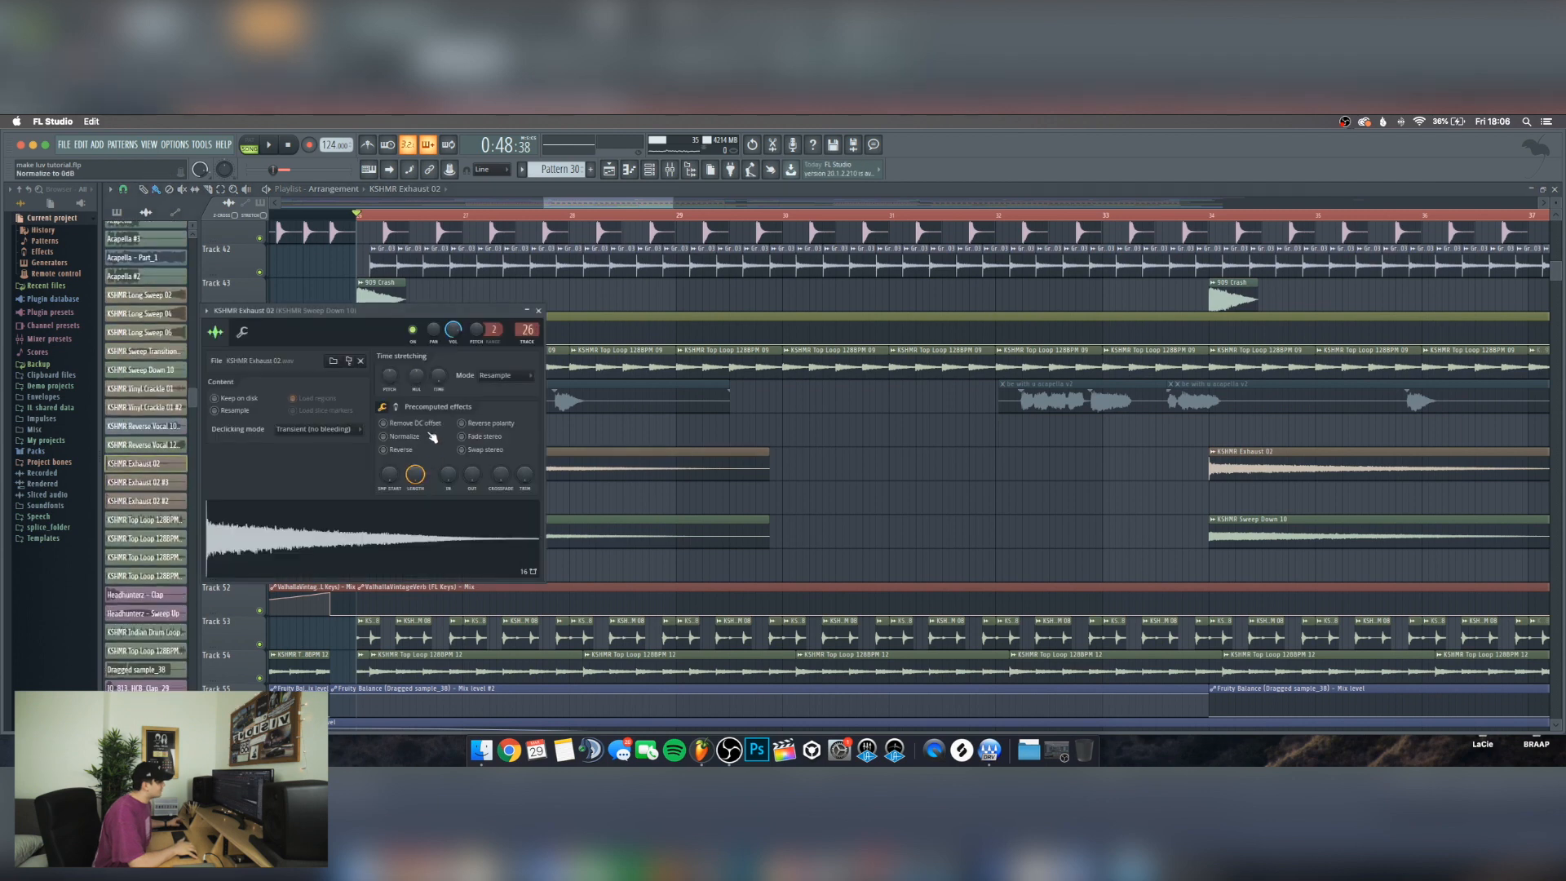
right_click(850, 465)
scroll(804, 457, "down", 2)
scroll(805, 457, "left", 2)
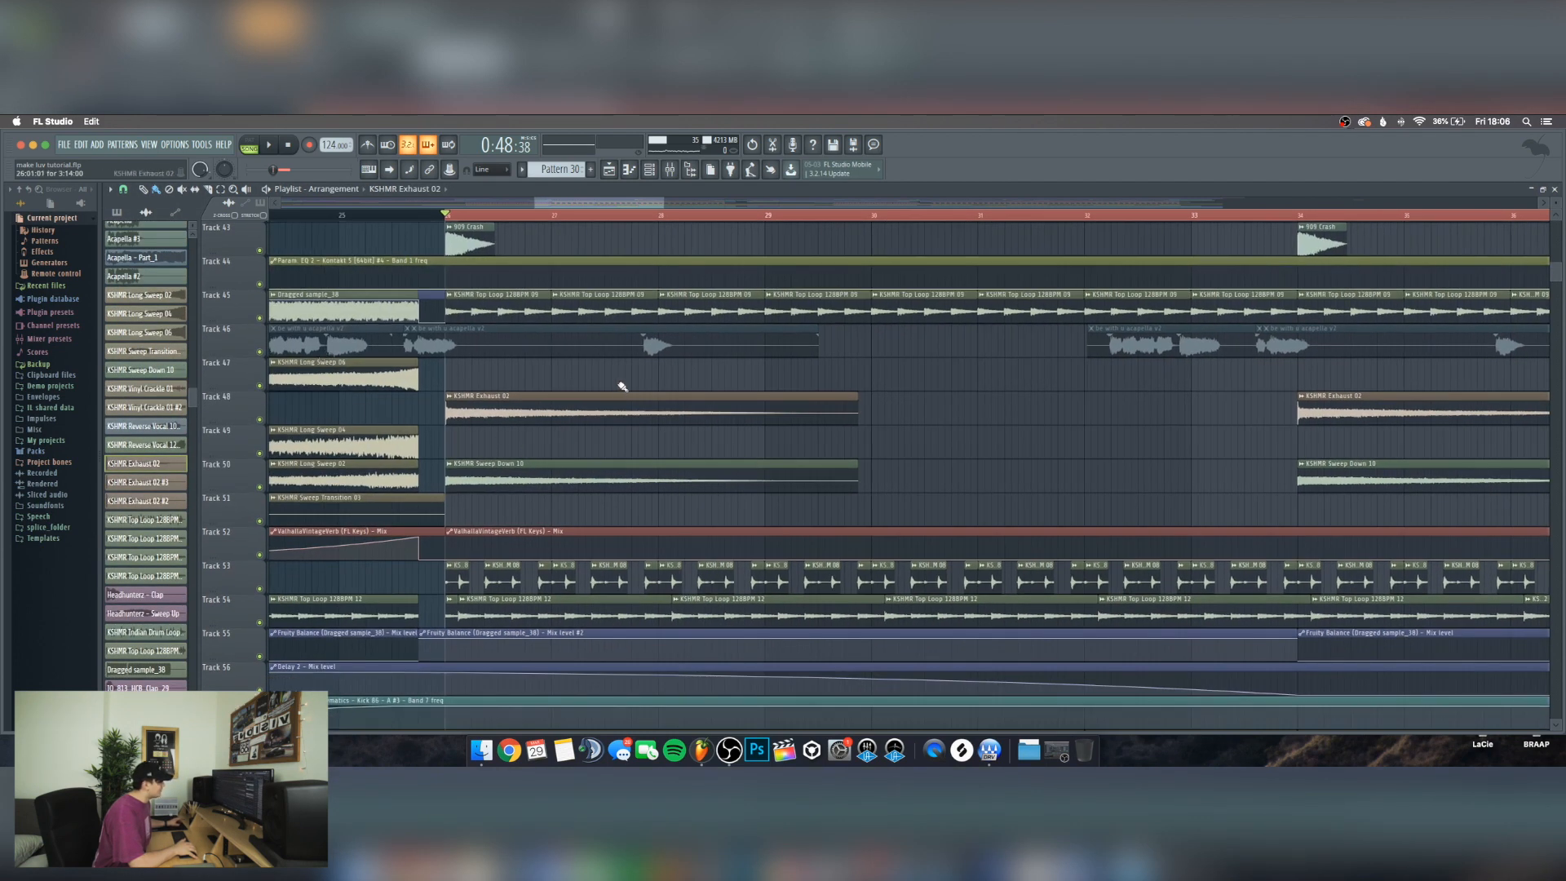
Check the channel settings of the KSHMR Top Loop 128BPM 08 sample on track 53
scroll(622, 386, "down", 4)
double_click(454, 440)
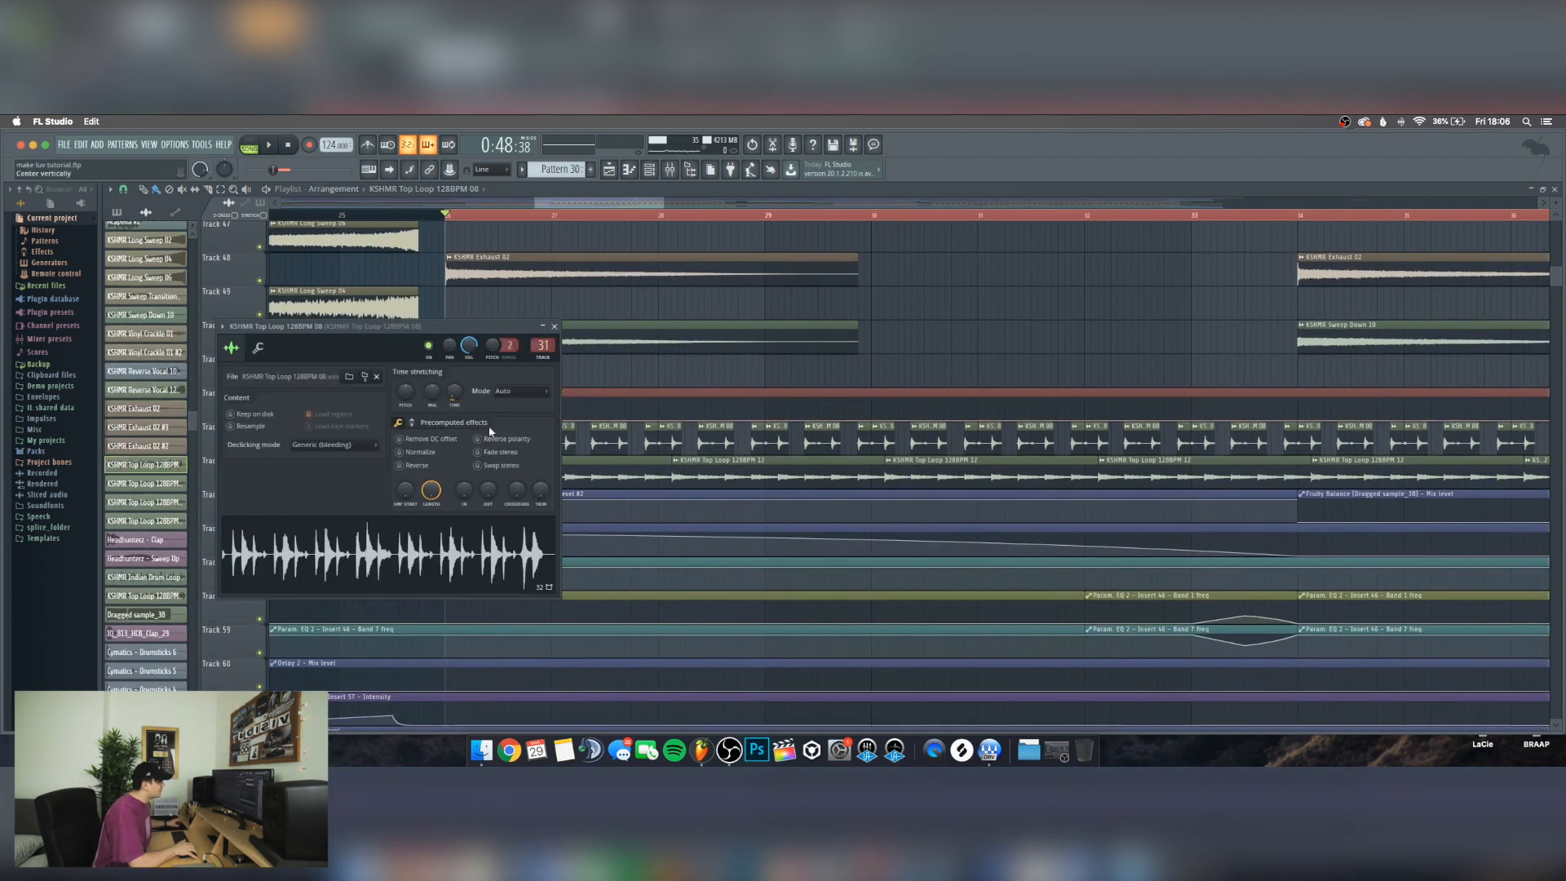
left_click(555, 327)
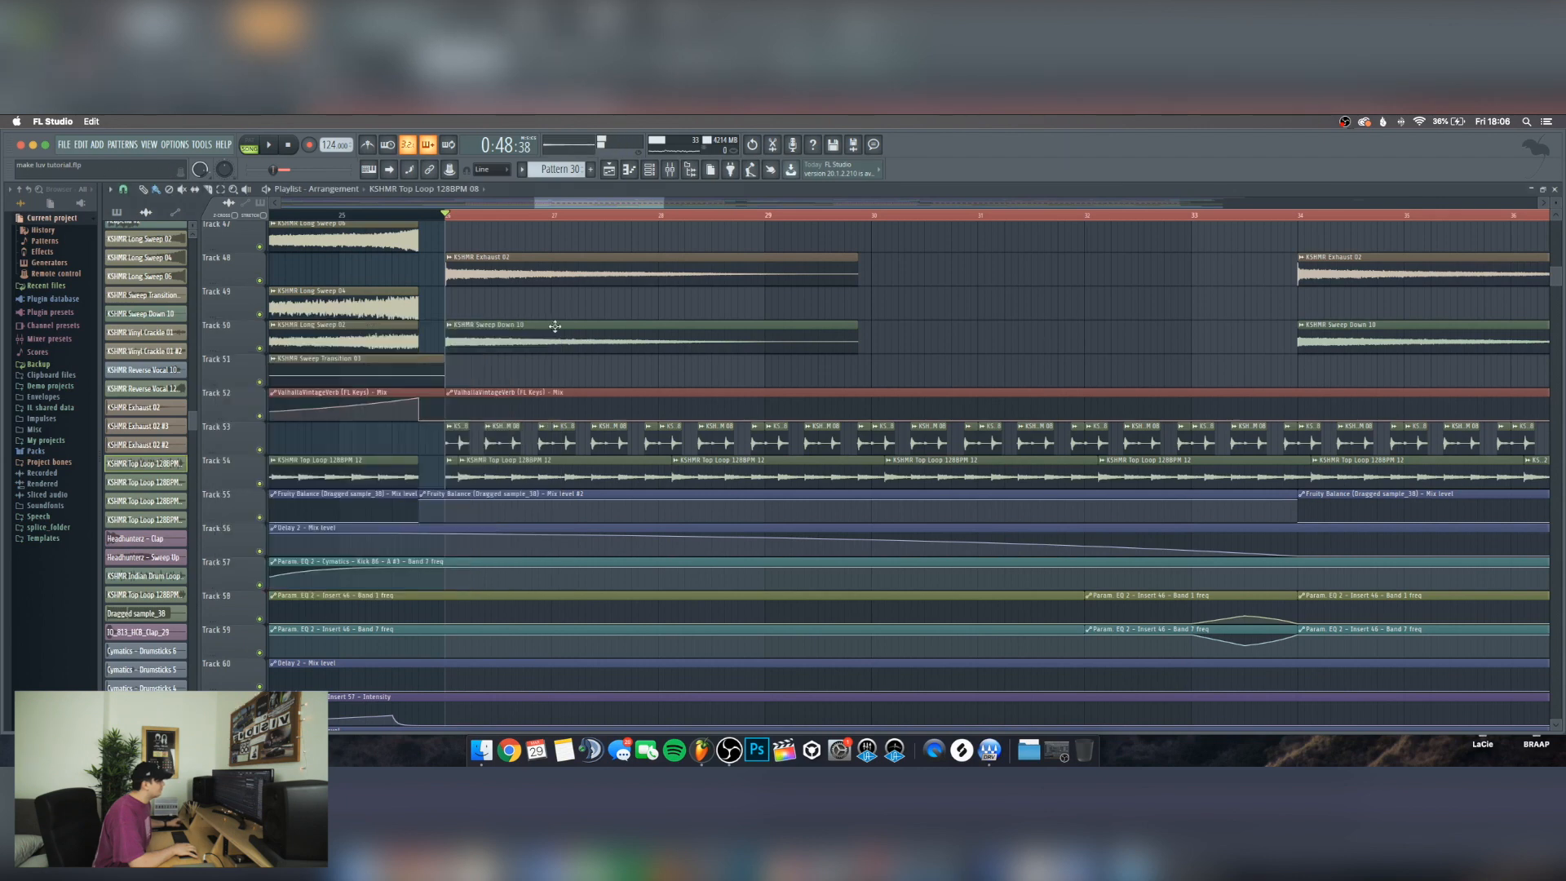
Solo track 53 and listen to its chopped top loop from the start of the drop
scroll(268, 477, "up", 2)
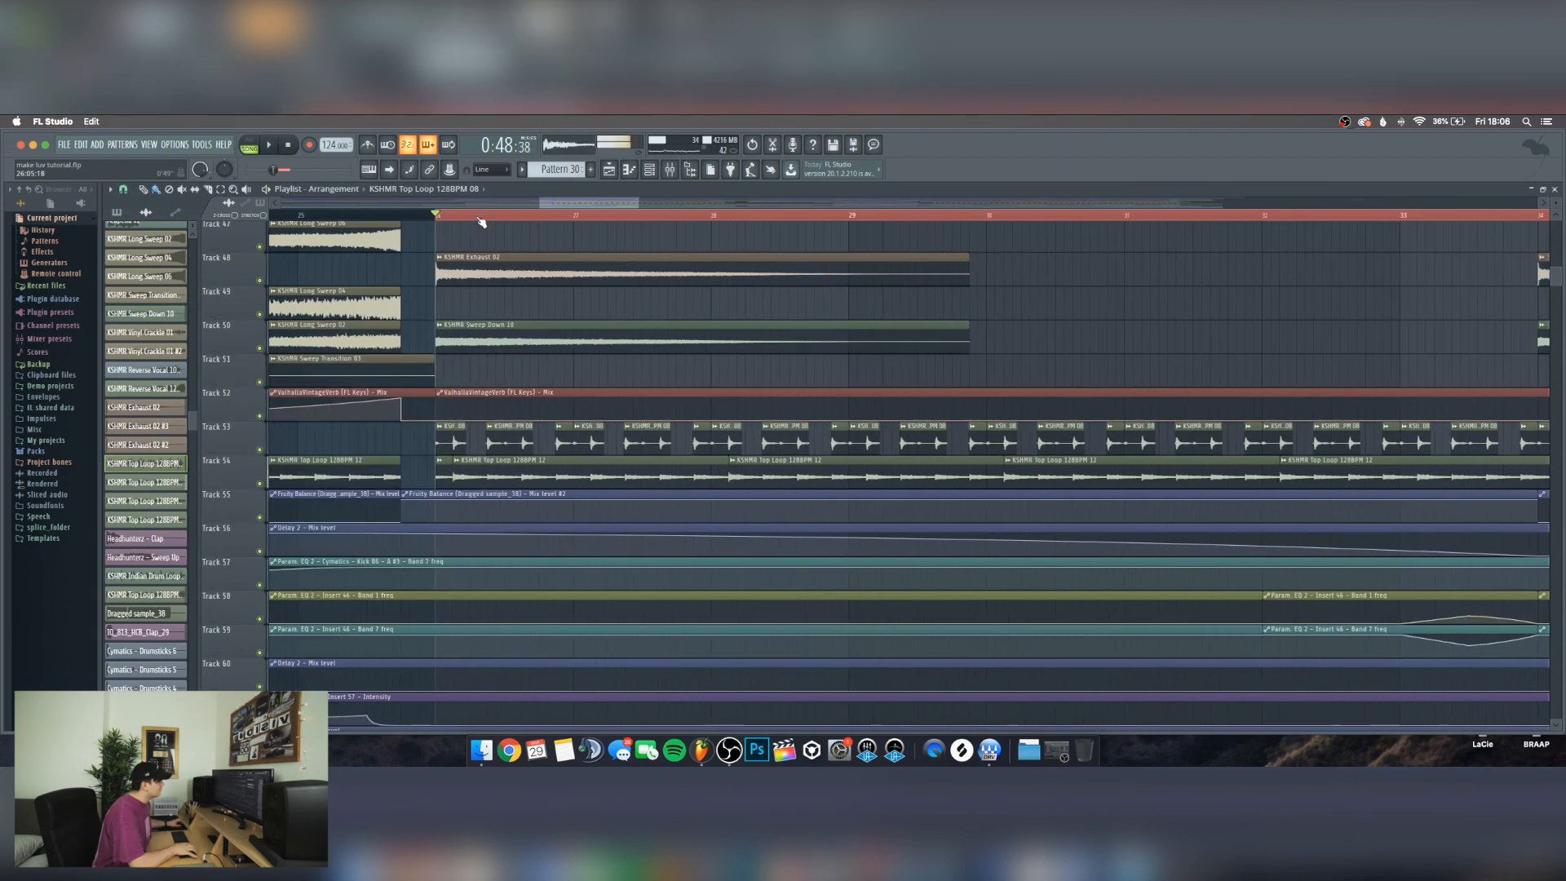
left_click(259, 450, "ctrl")
key("space")
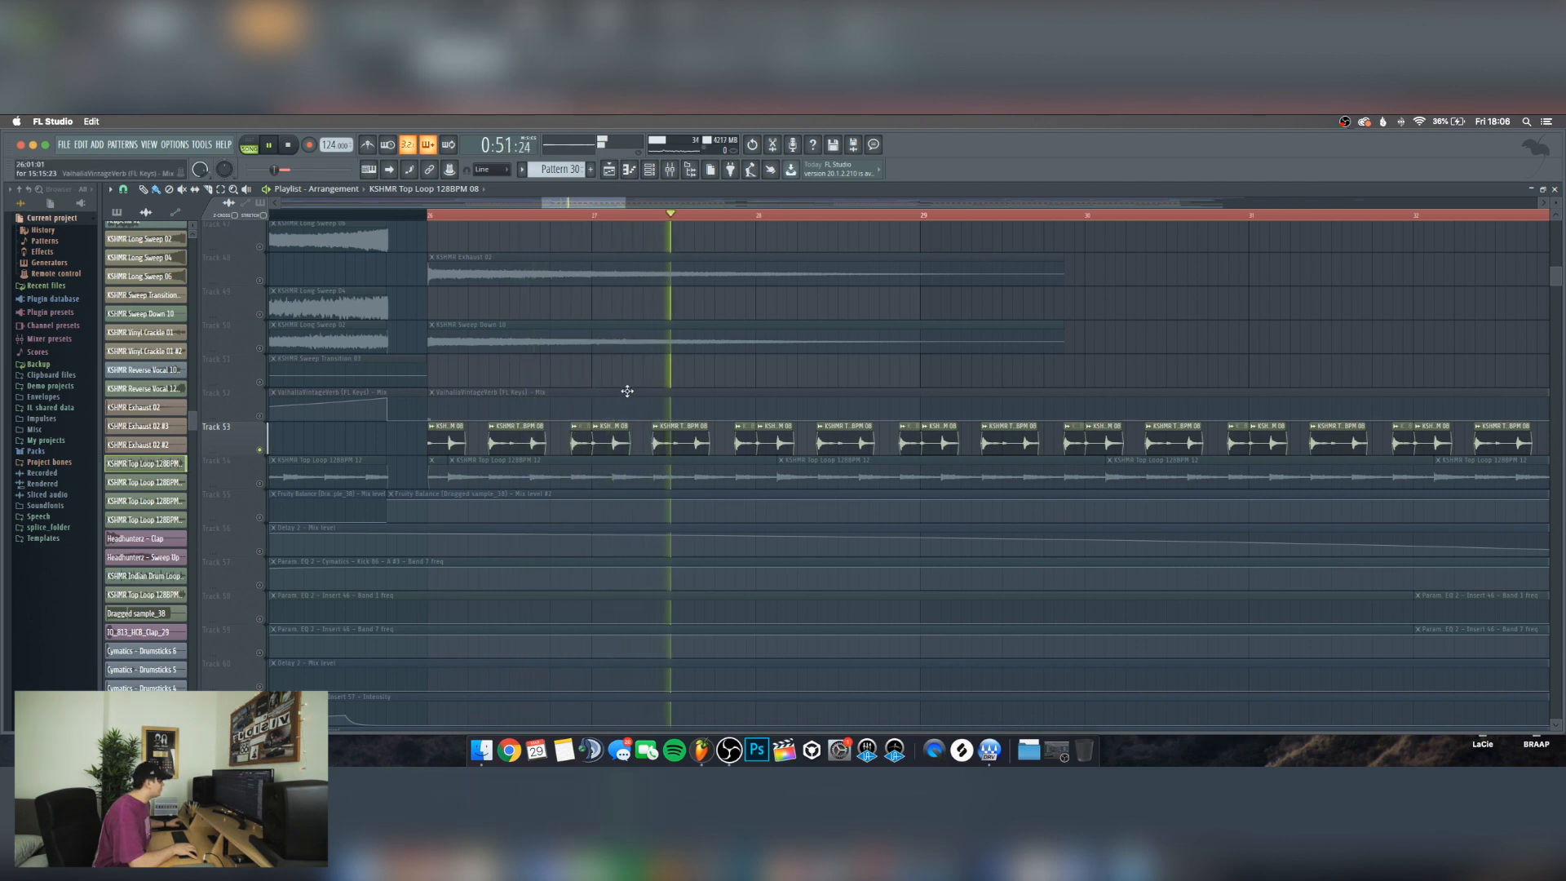
key("space")
Solo track 54 and listen to the KSHMR Top Loop 128BPM 12 clips from the start of the drop
left_click(259, 484, "ctrl")
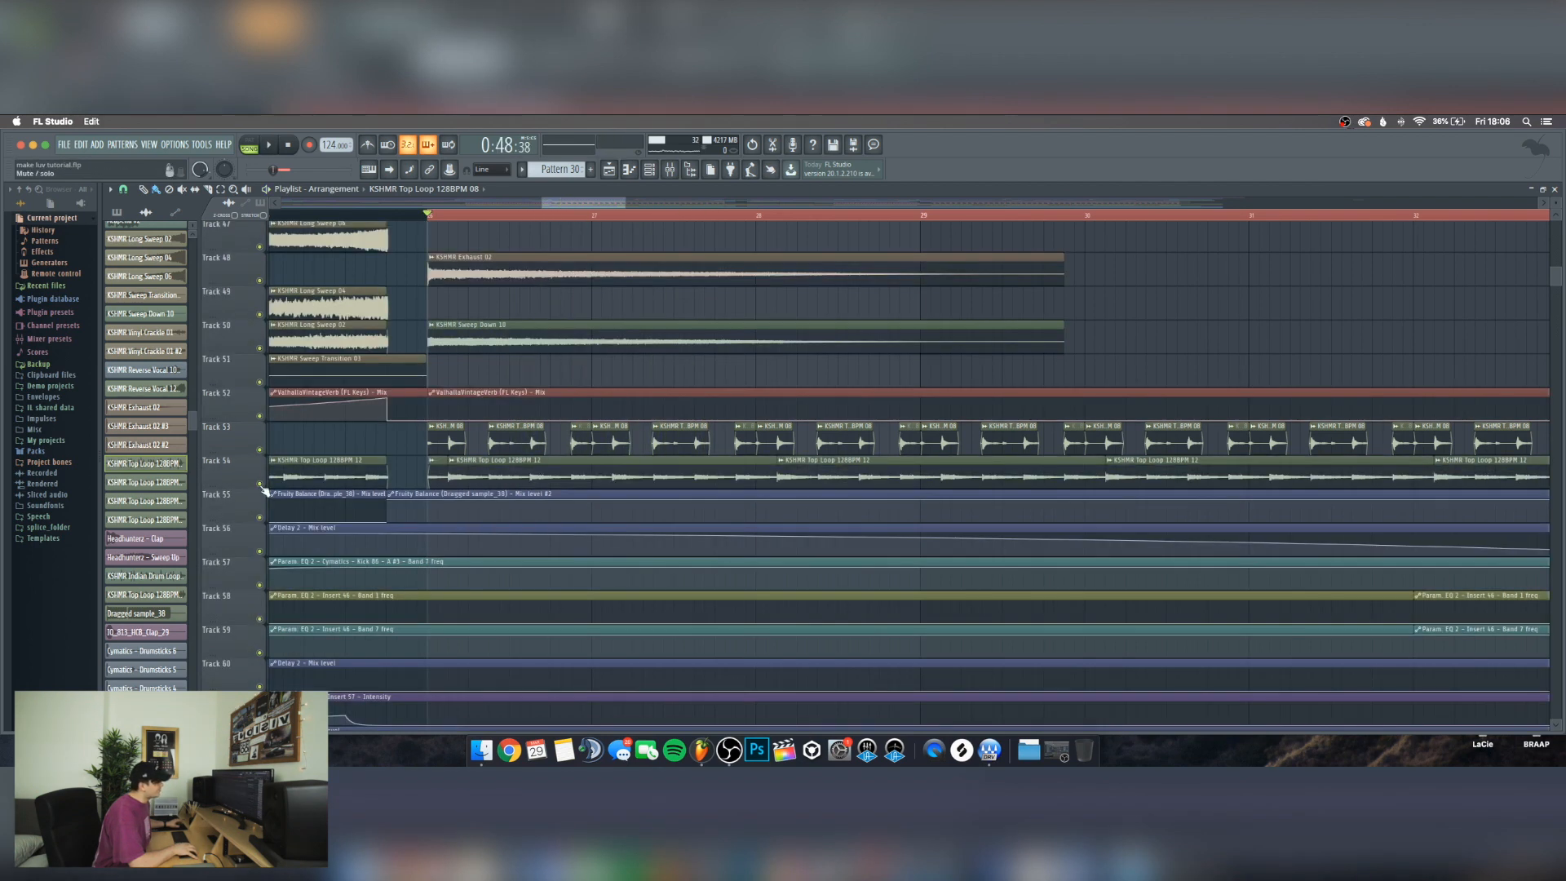
key("space")
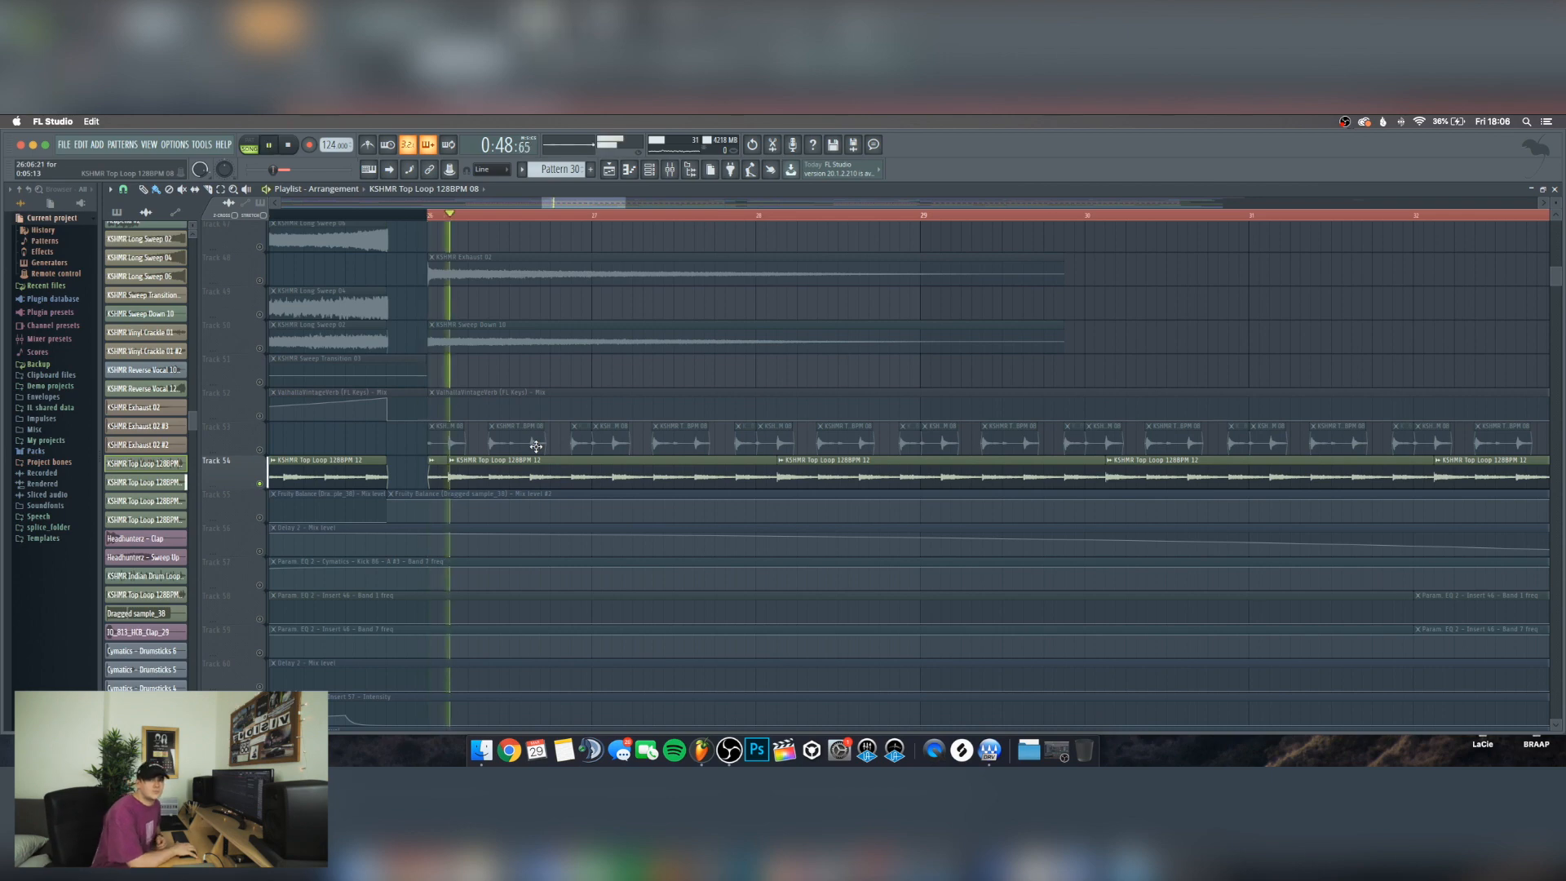
scroll(536, 446, "up", 1)
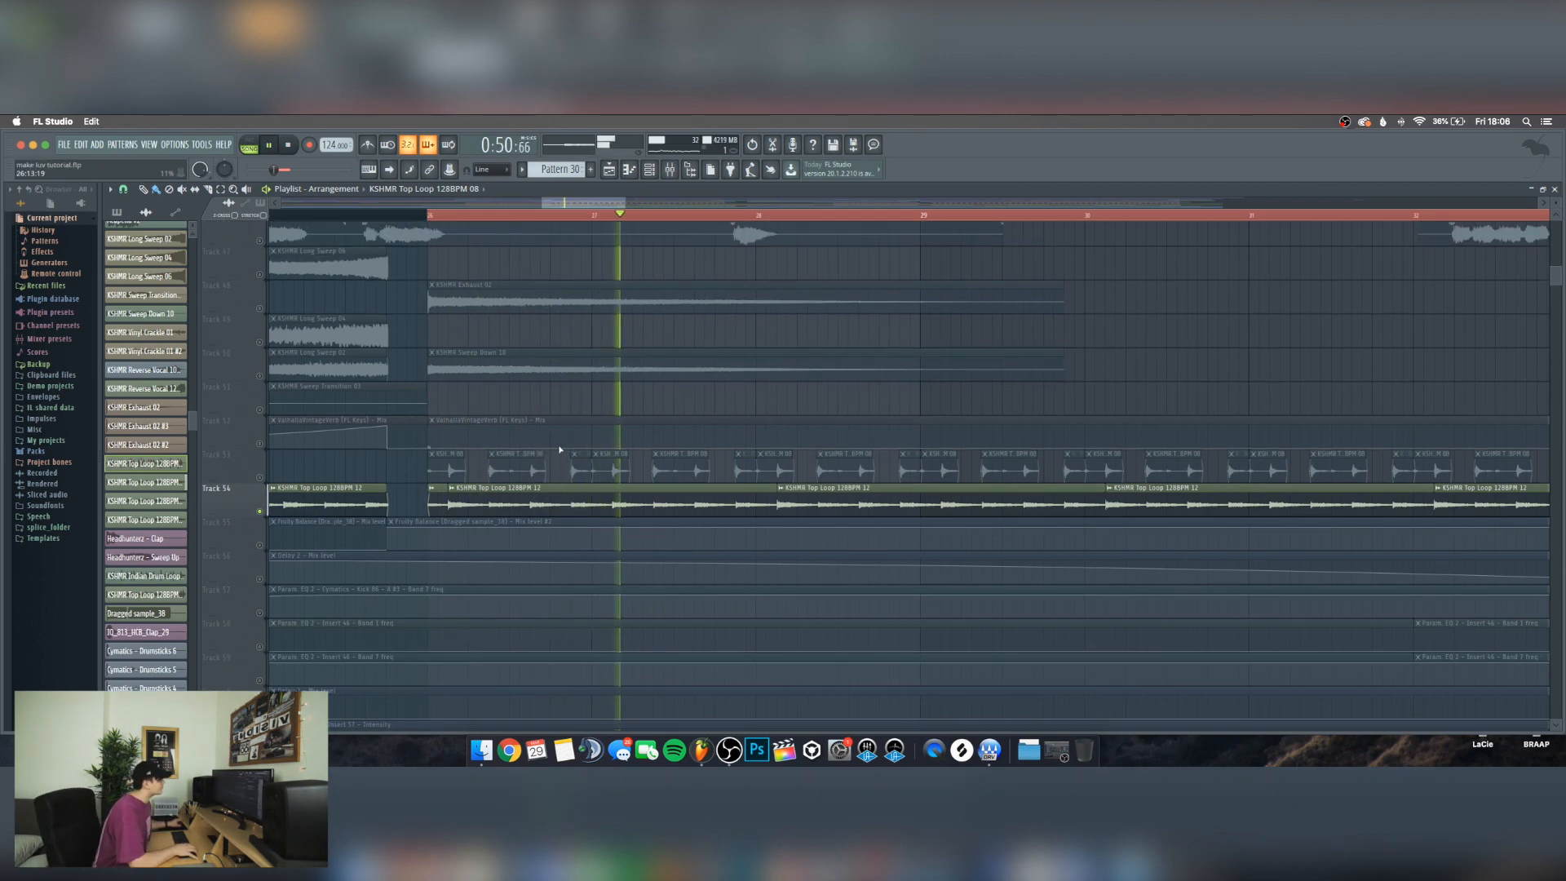
key("space")
Unsolo the tracks, open Pattern 20's SubBoomBass2 notes and play them in pattern mode
scroll(538, 440, "up", 10)
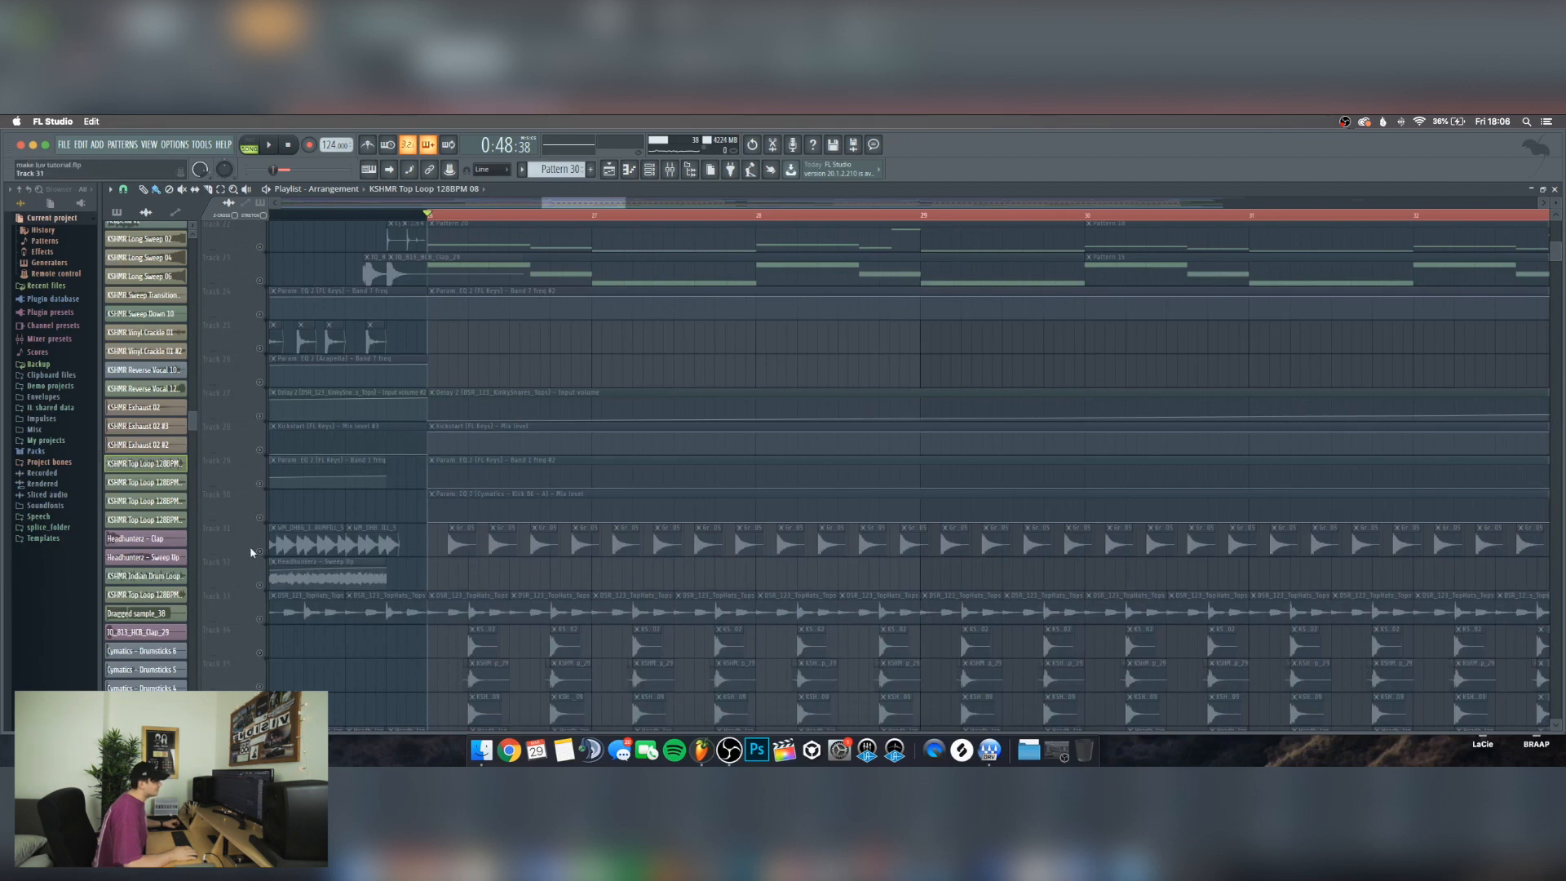
left_click(260, 552)
double_click(454, 540)
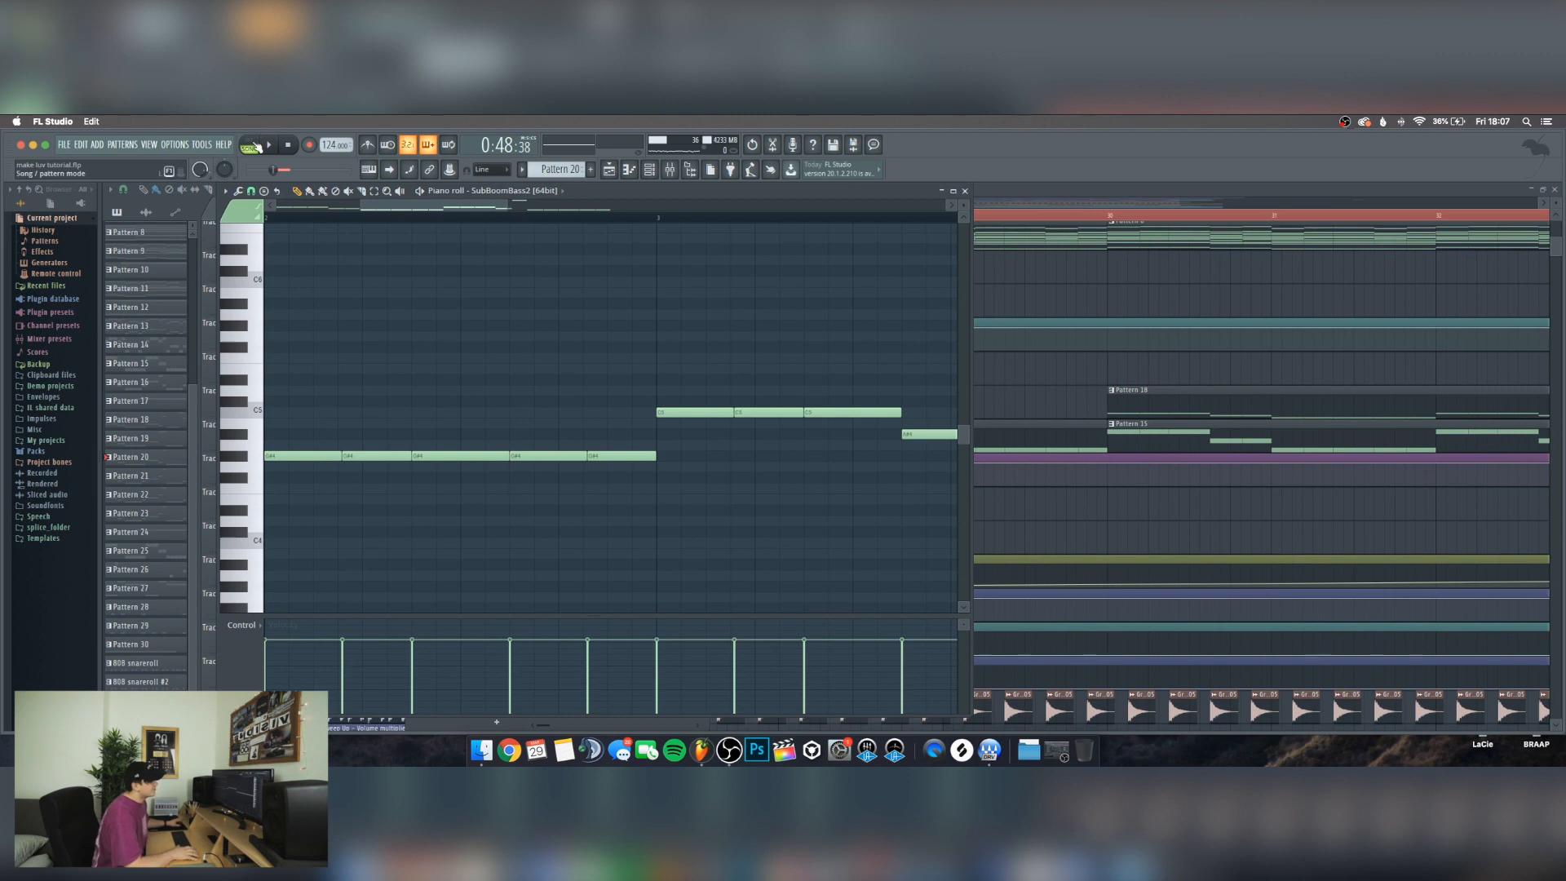
left_click(252, 147)
key("space")
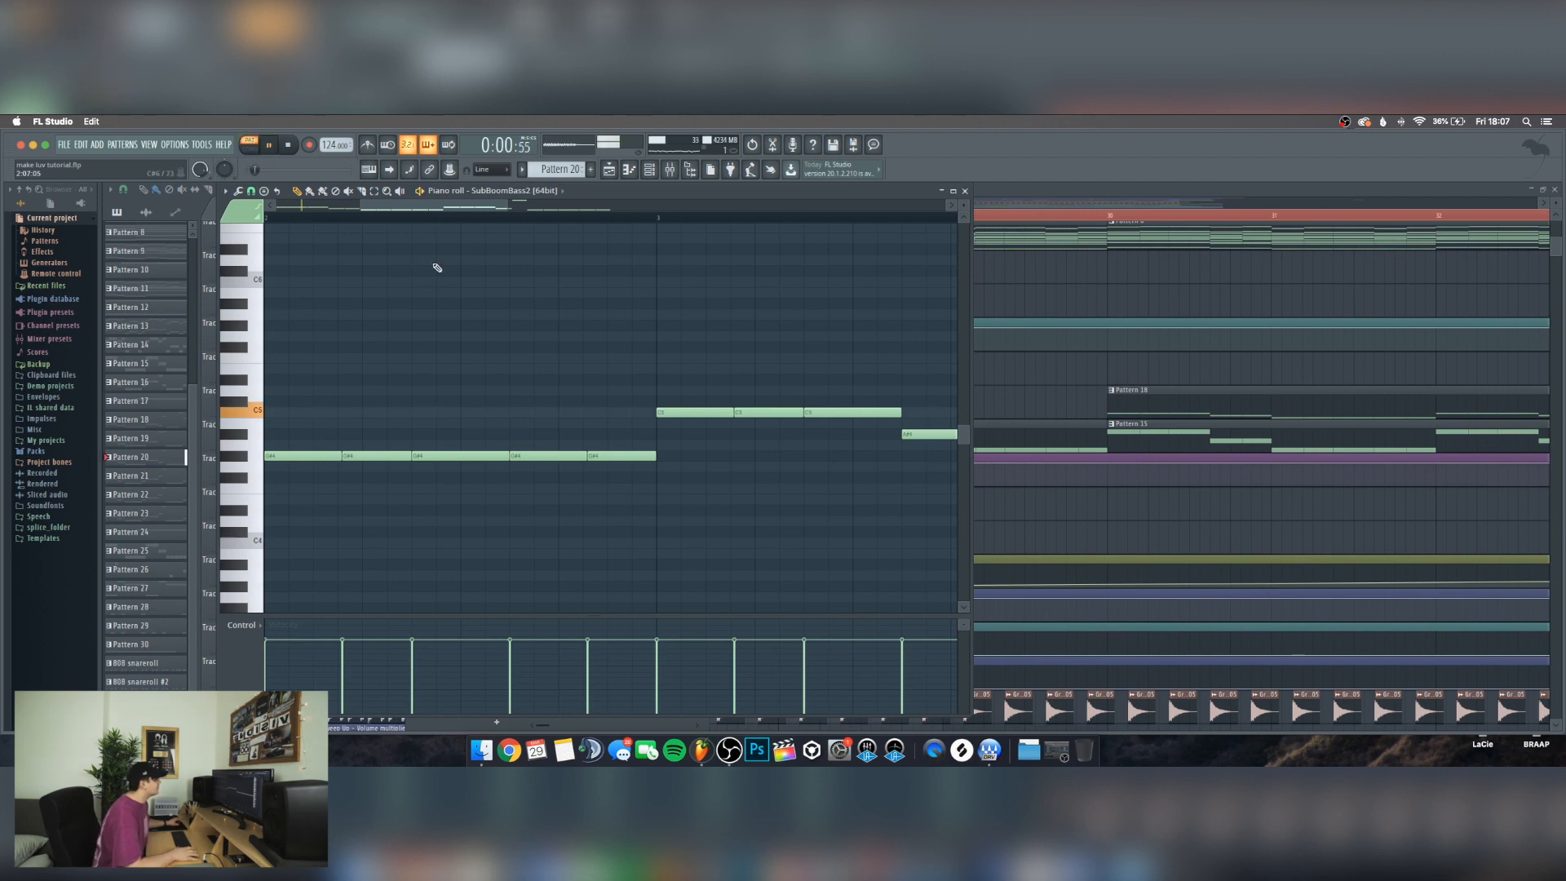
Close the piano roll, stop playback and inspect the SubBoomBass2 synth behind Pattern 20
left_click(964, 191)
scroll(592, 396, "down", 5)
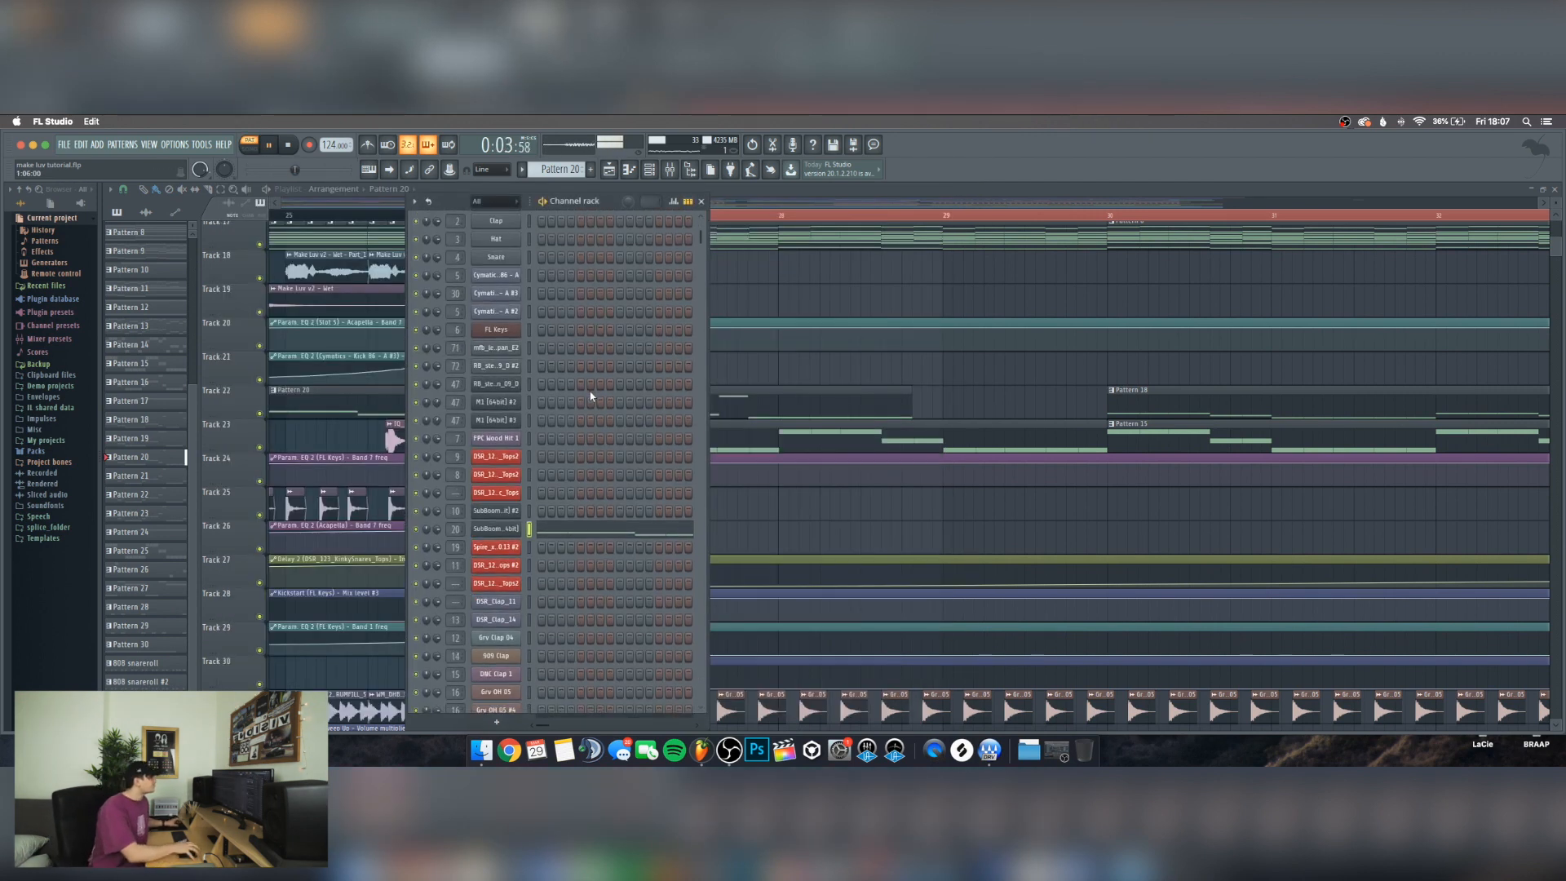
scroll(603, 388, "down", 3)
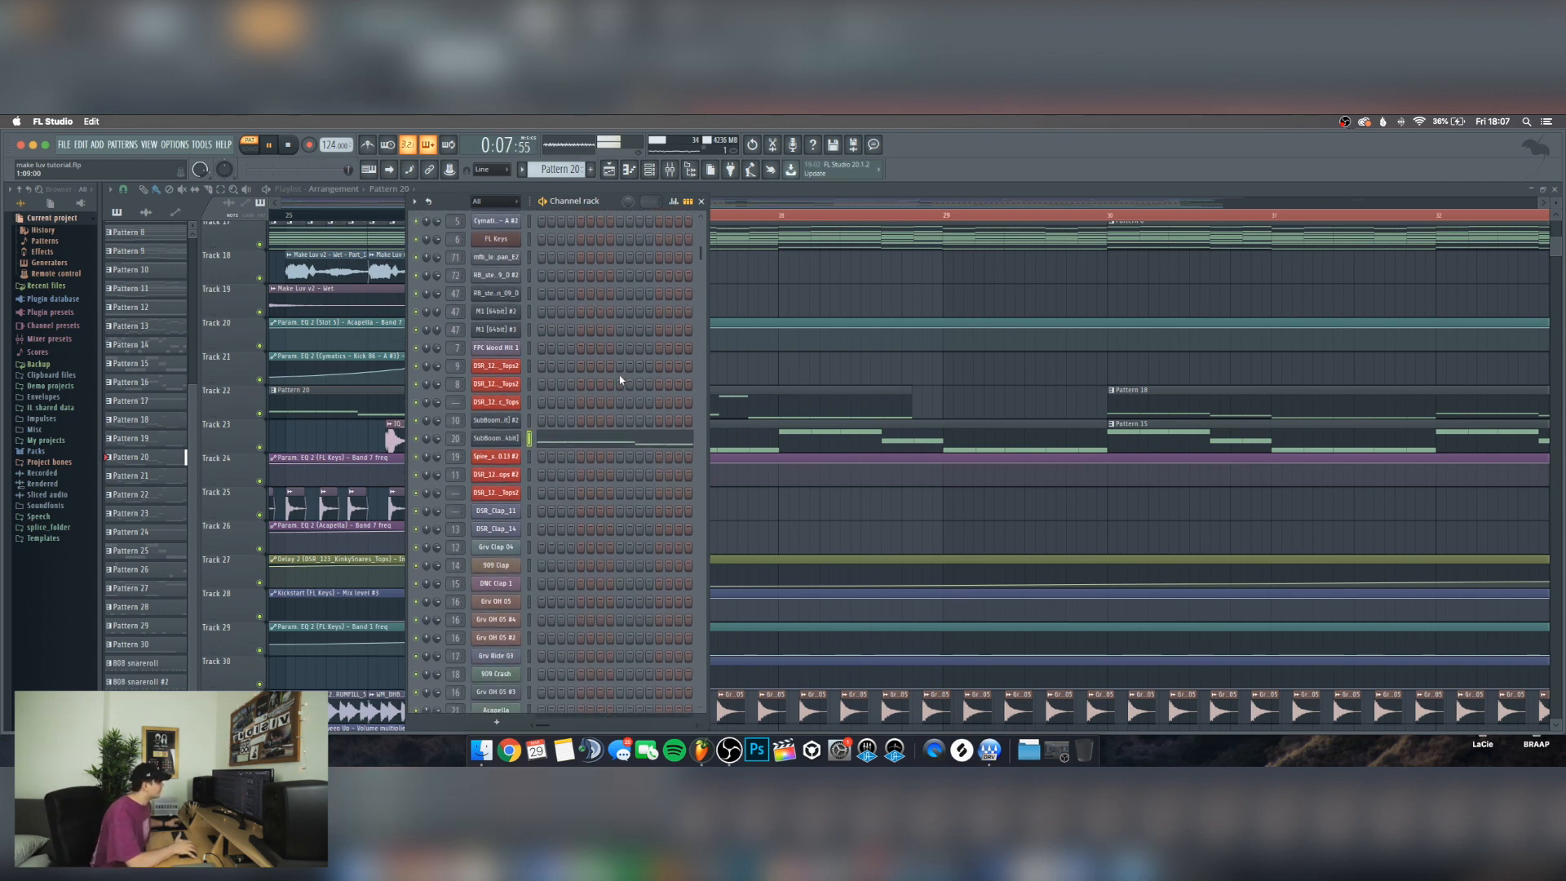
key("space")
left_click(484, 440)
left_click_drag(513, 228, 366, 222)
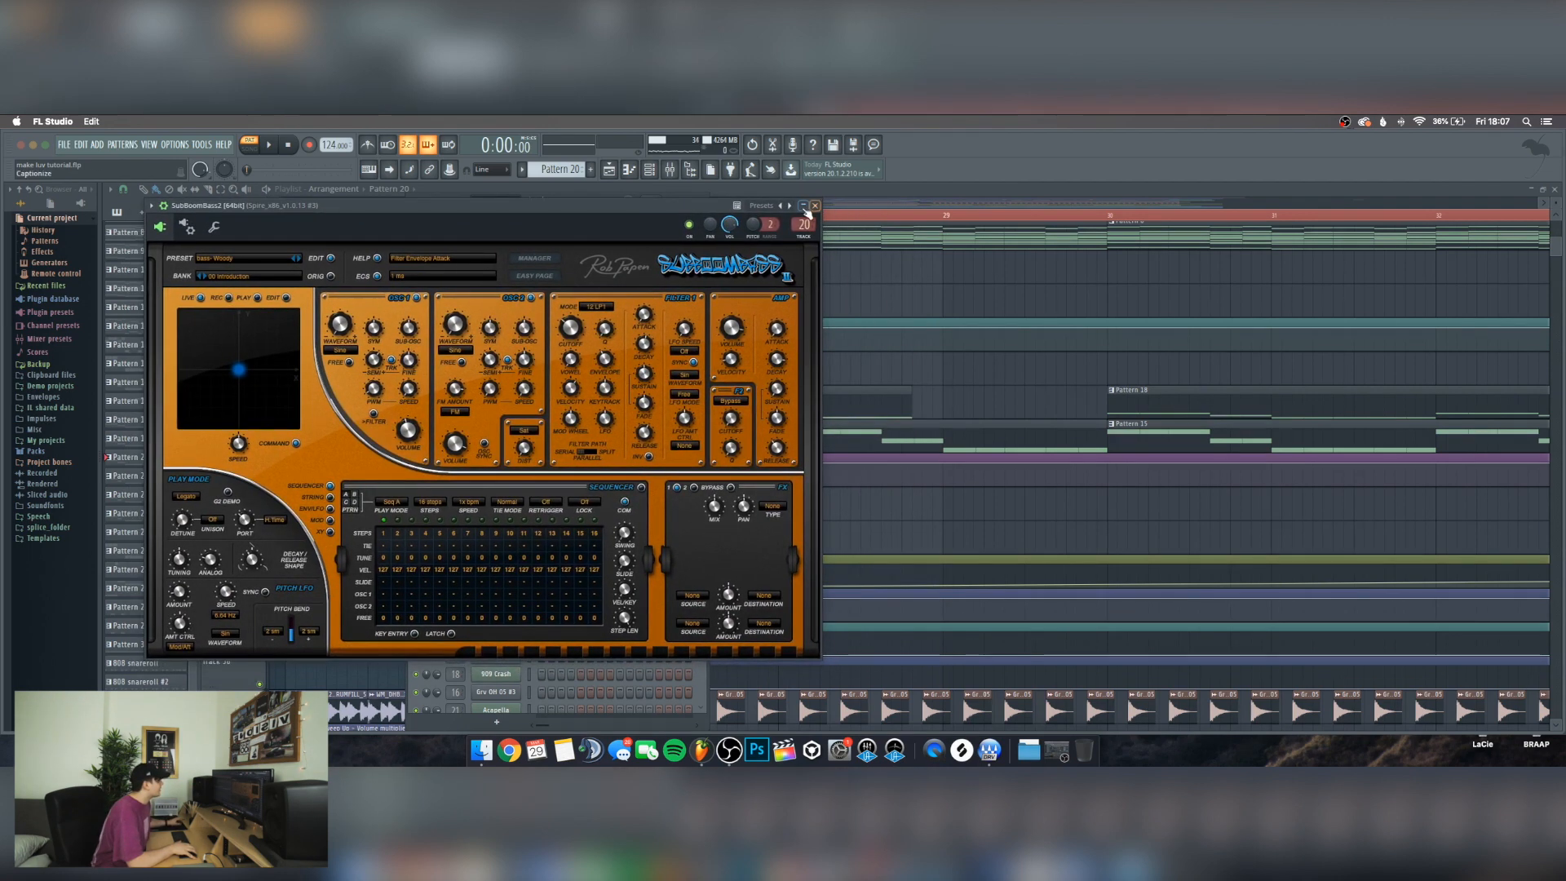
left_click(815, 206)
Return to the playlist and view the bass notes of the Pattern 15 clip on track 23
scroll(604, 419, "down", 15)
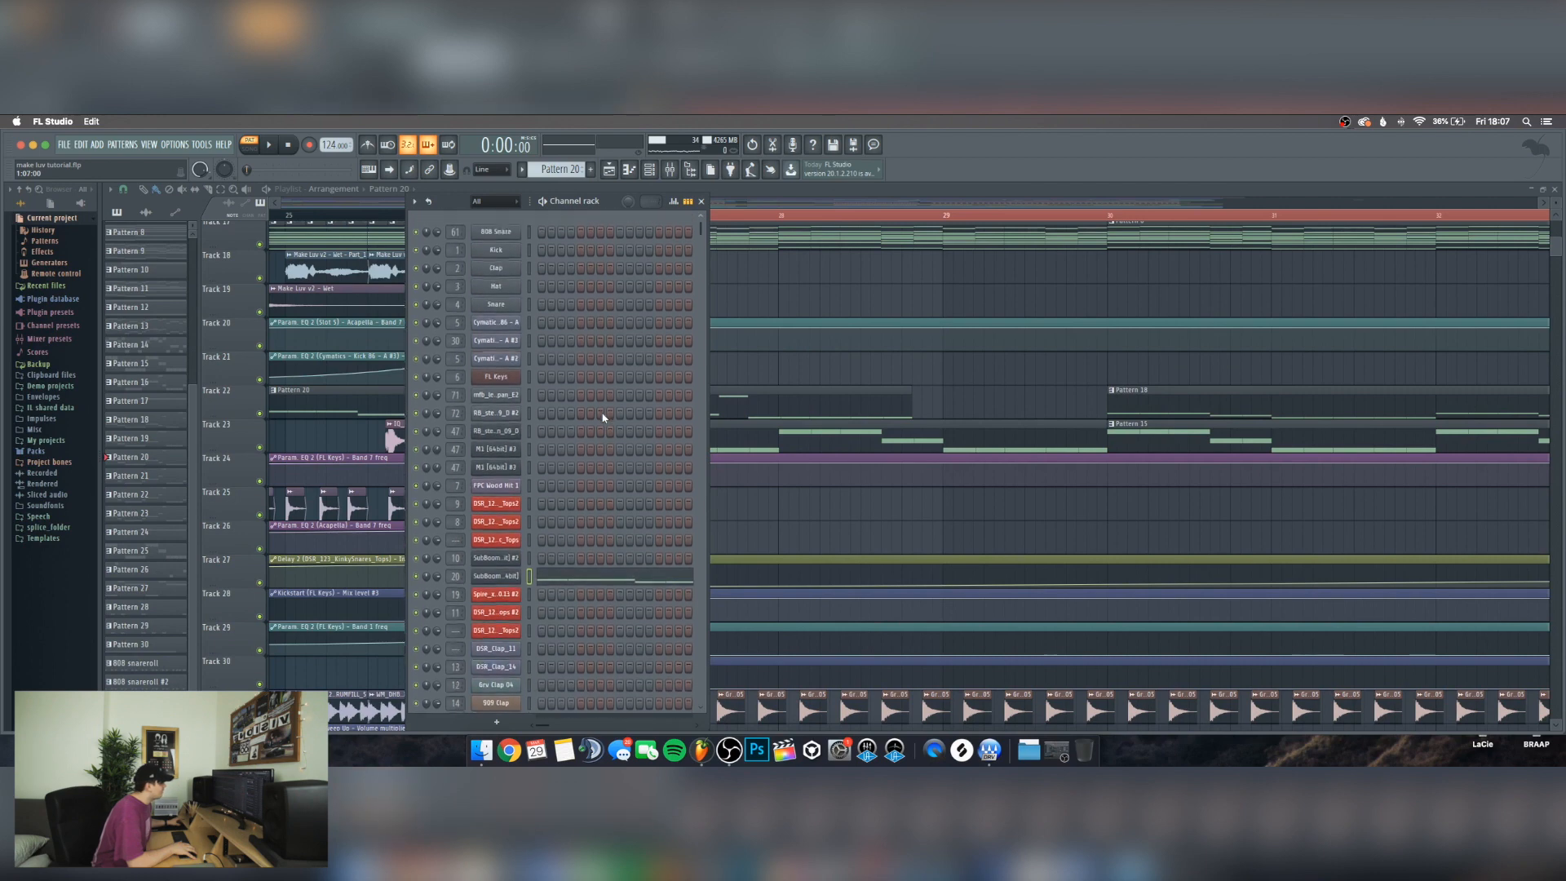
scroll(603, 418, "down", 12)
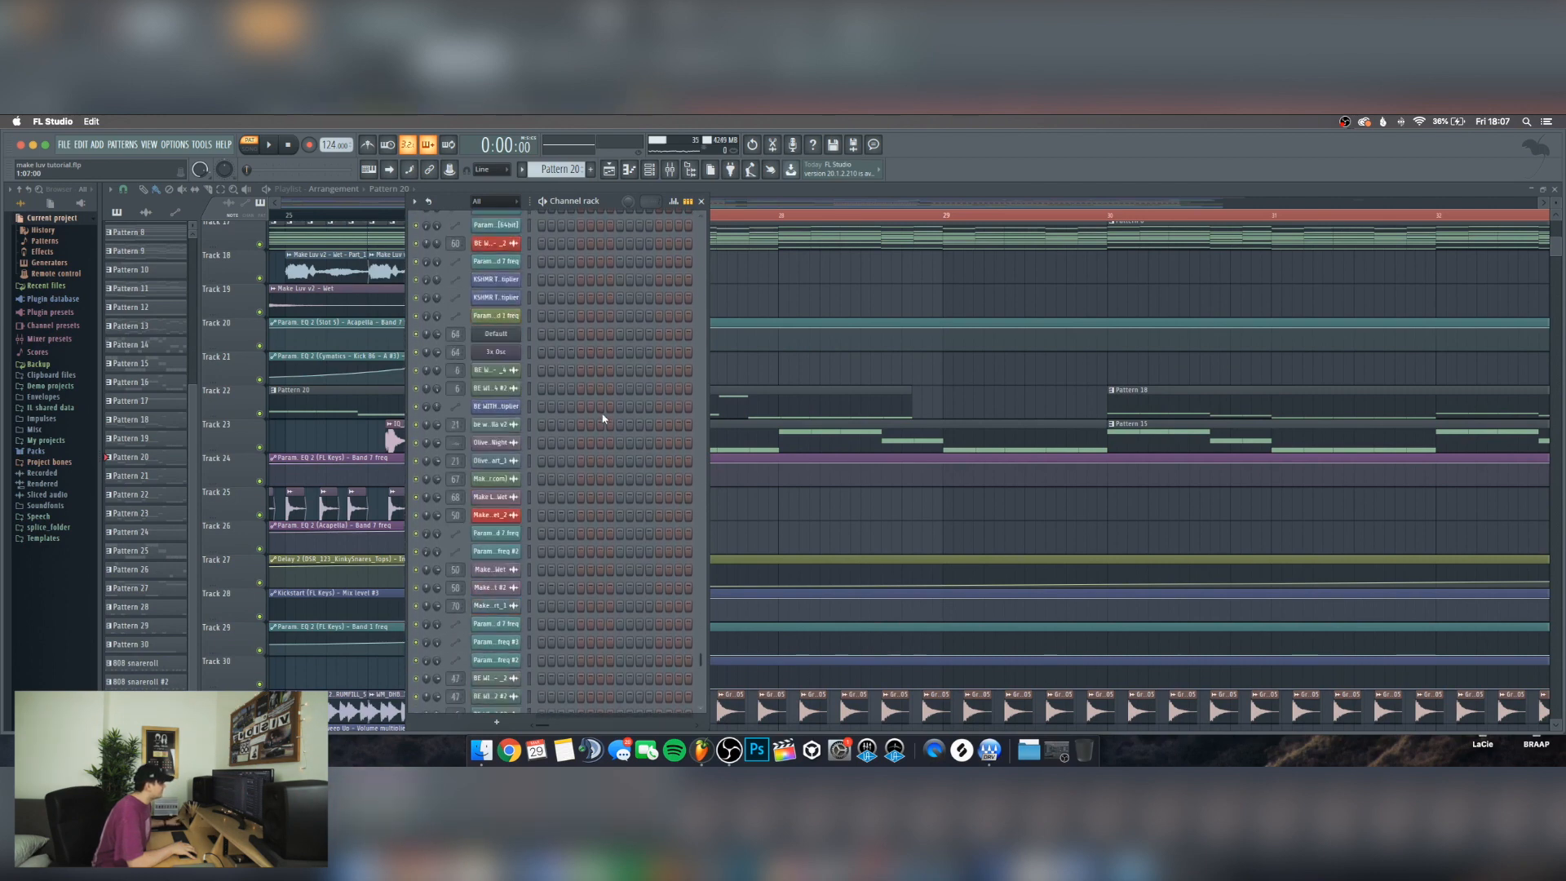
right_click(817, 515)
left_click_drag(686, 407, 809, 405)
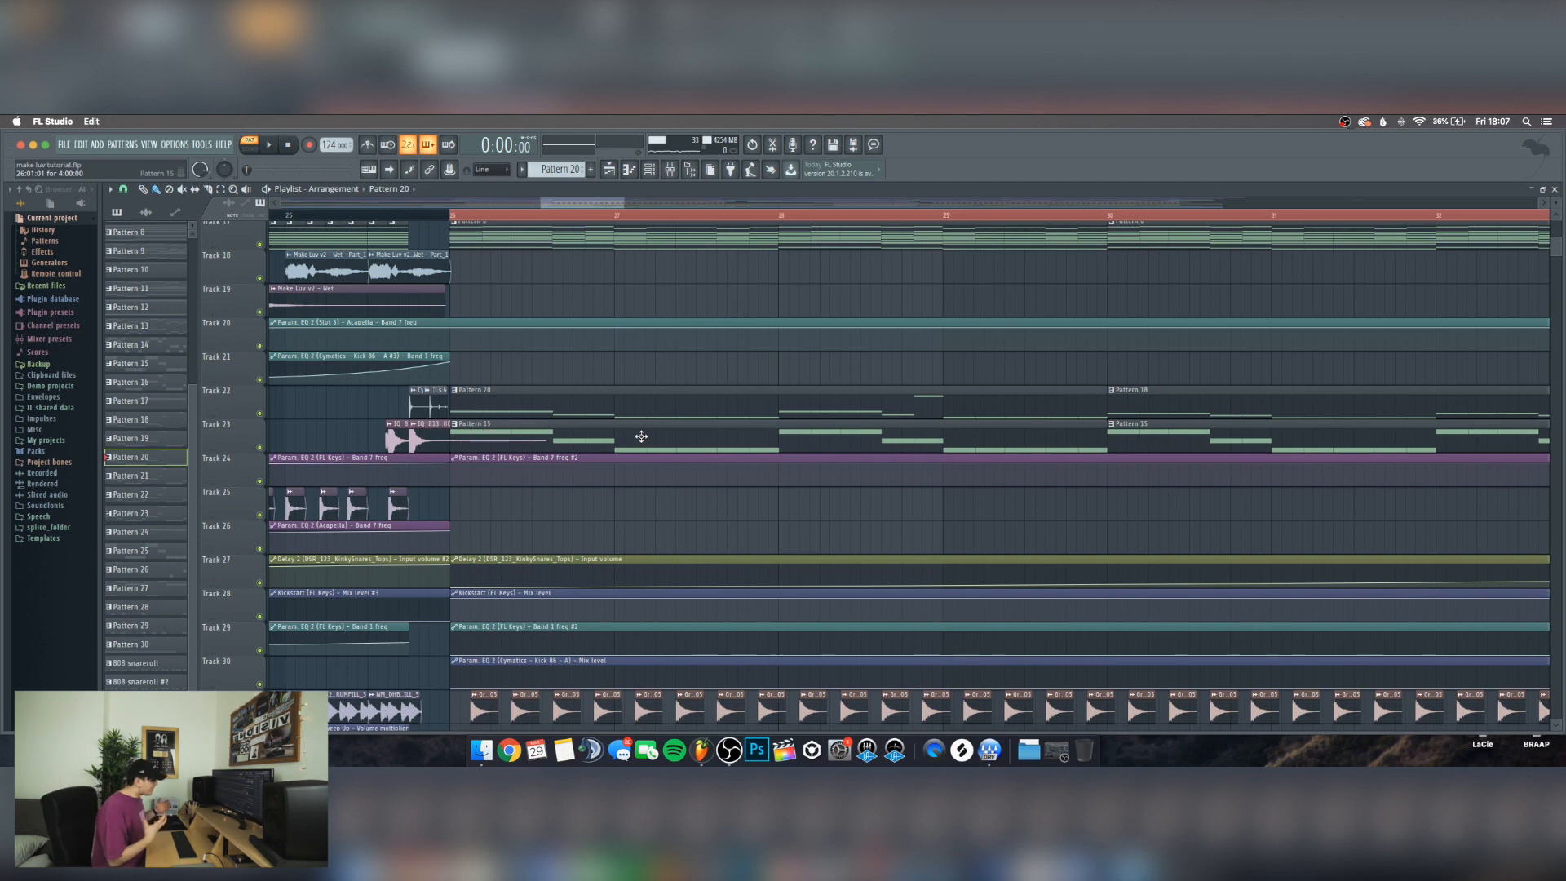
double_click(641, 436)
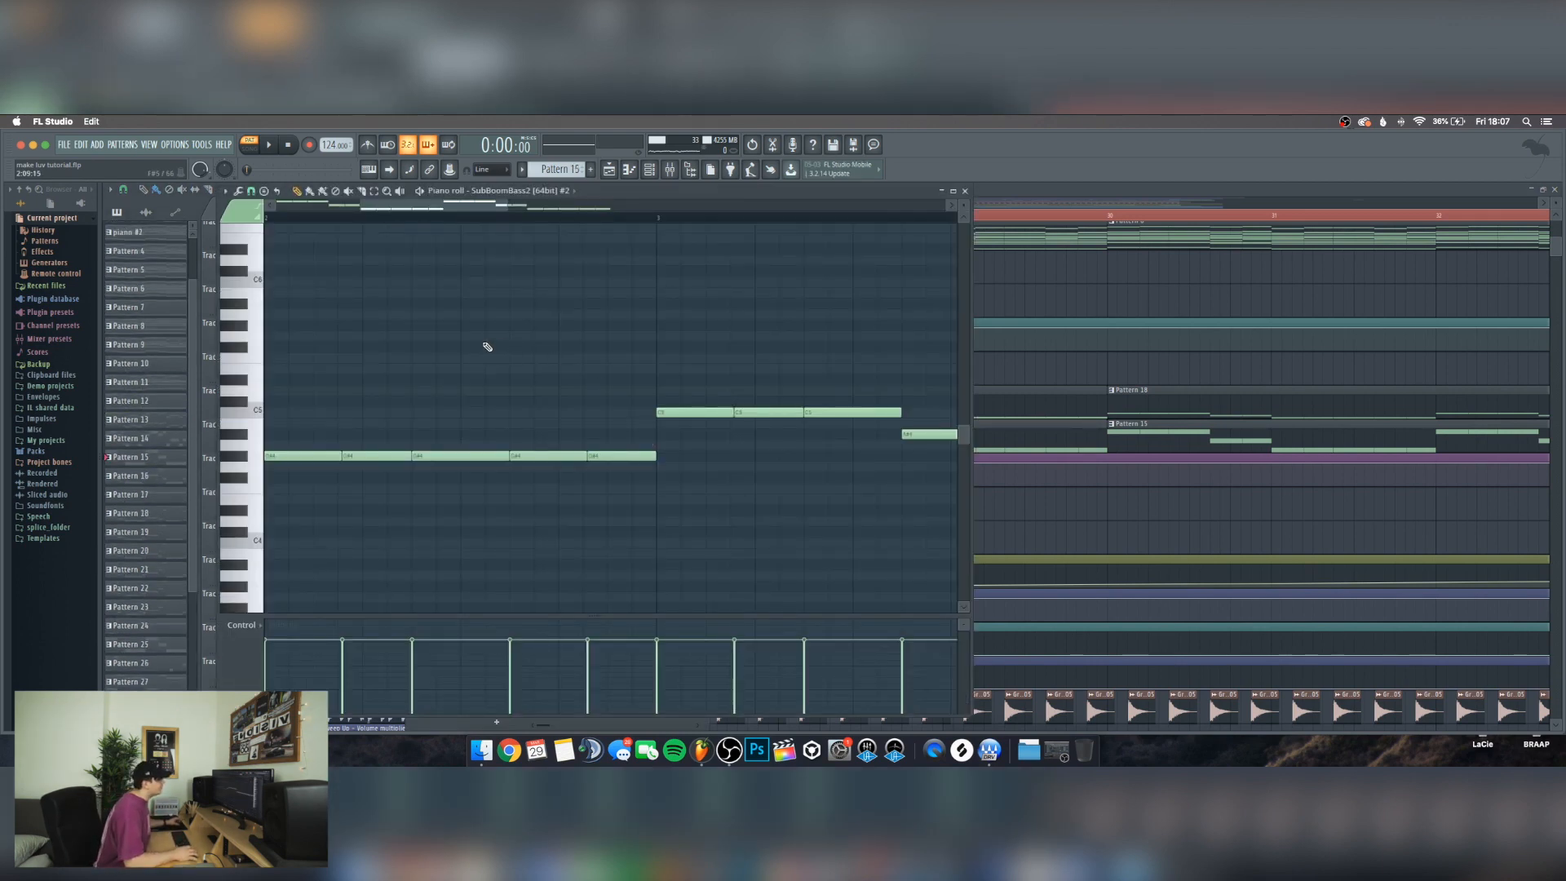
left_click(967, 193)
Play Pattern 15 on its own and show the mixer to find the track its bass runs through
scroll(691, 440, "up", 15)
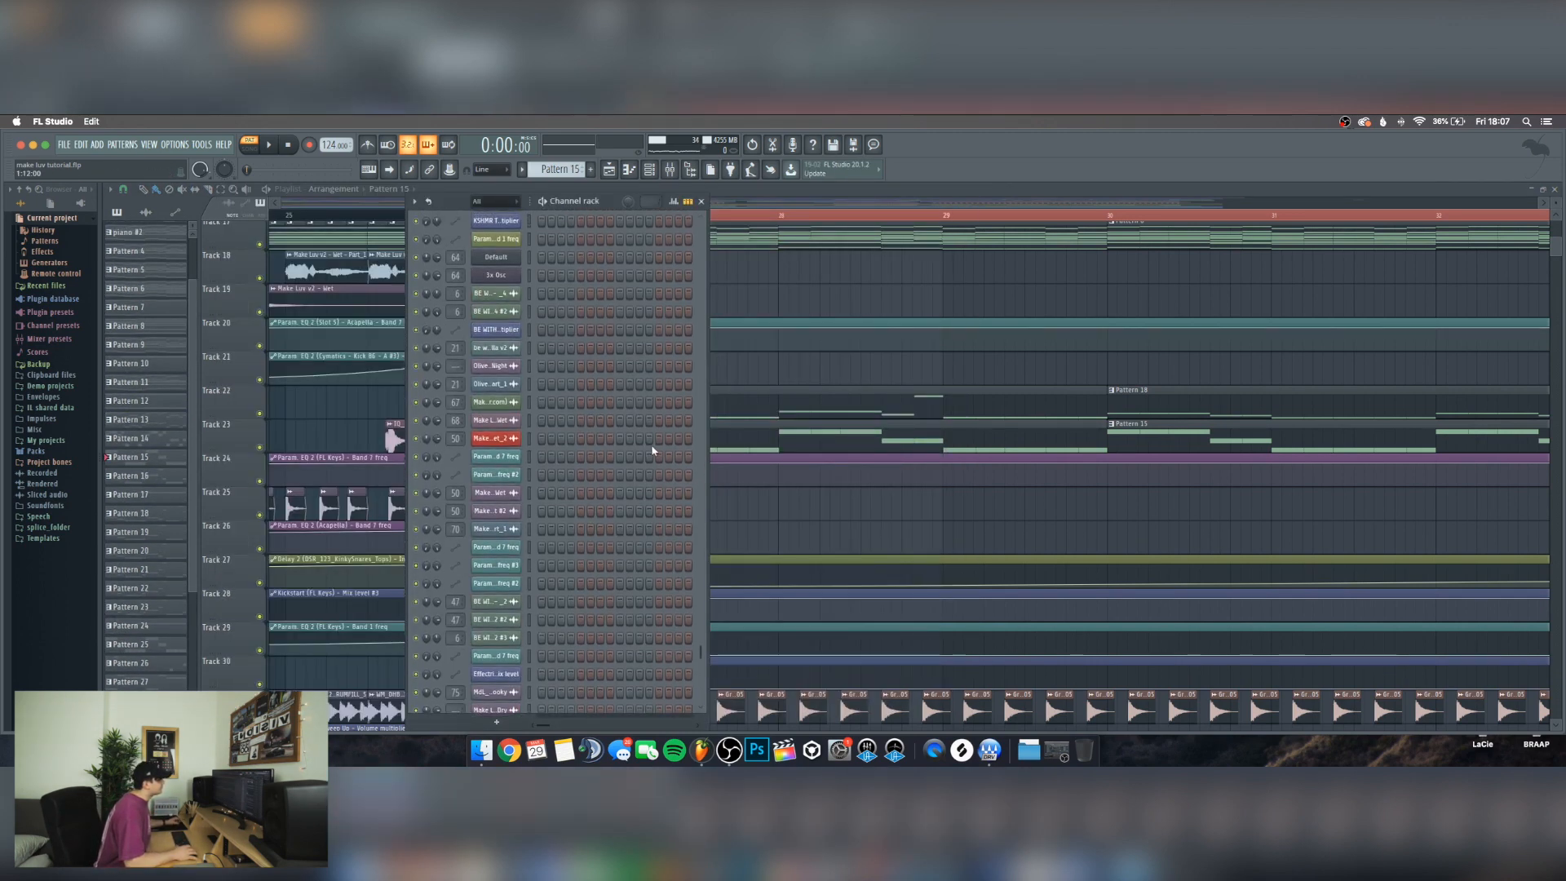
scroll(648, 449, "down", 1)
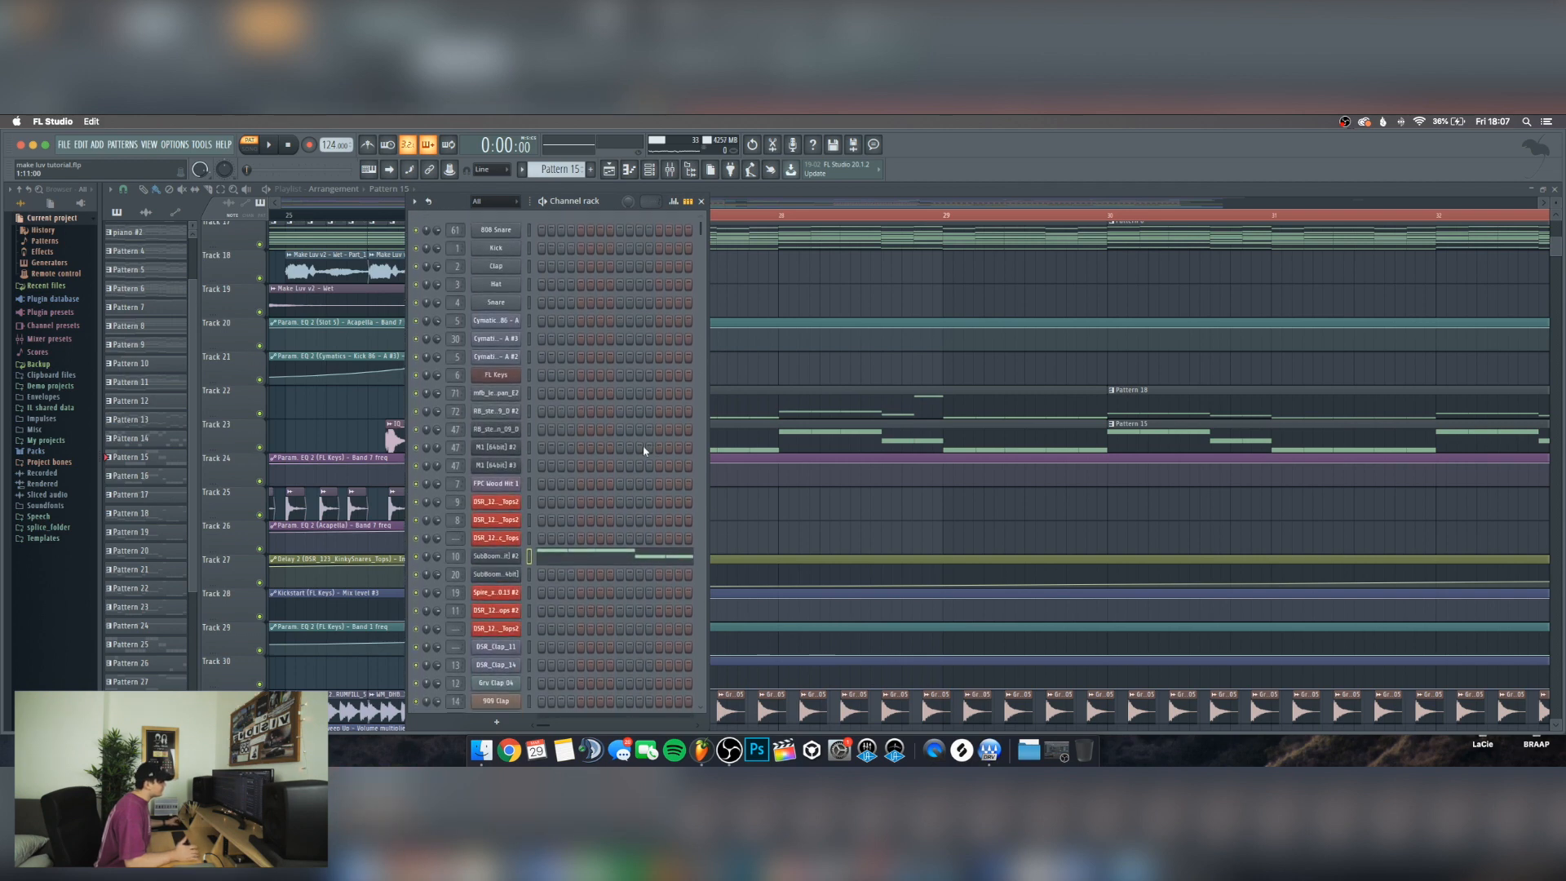
left_click(552, 538)
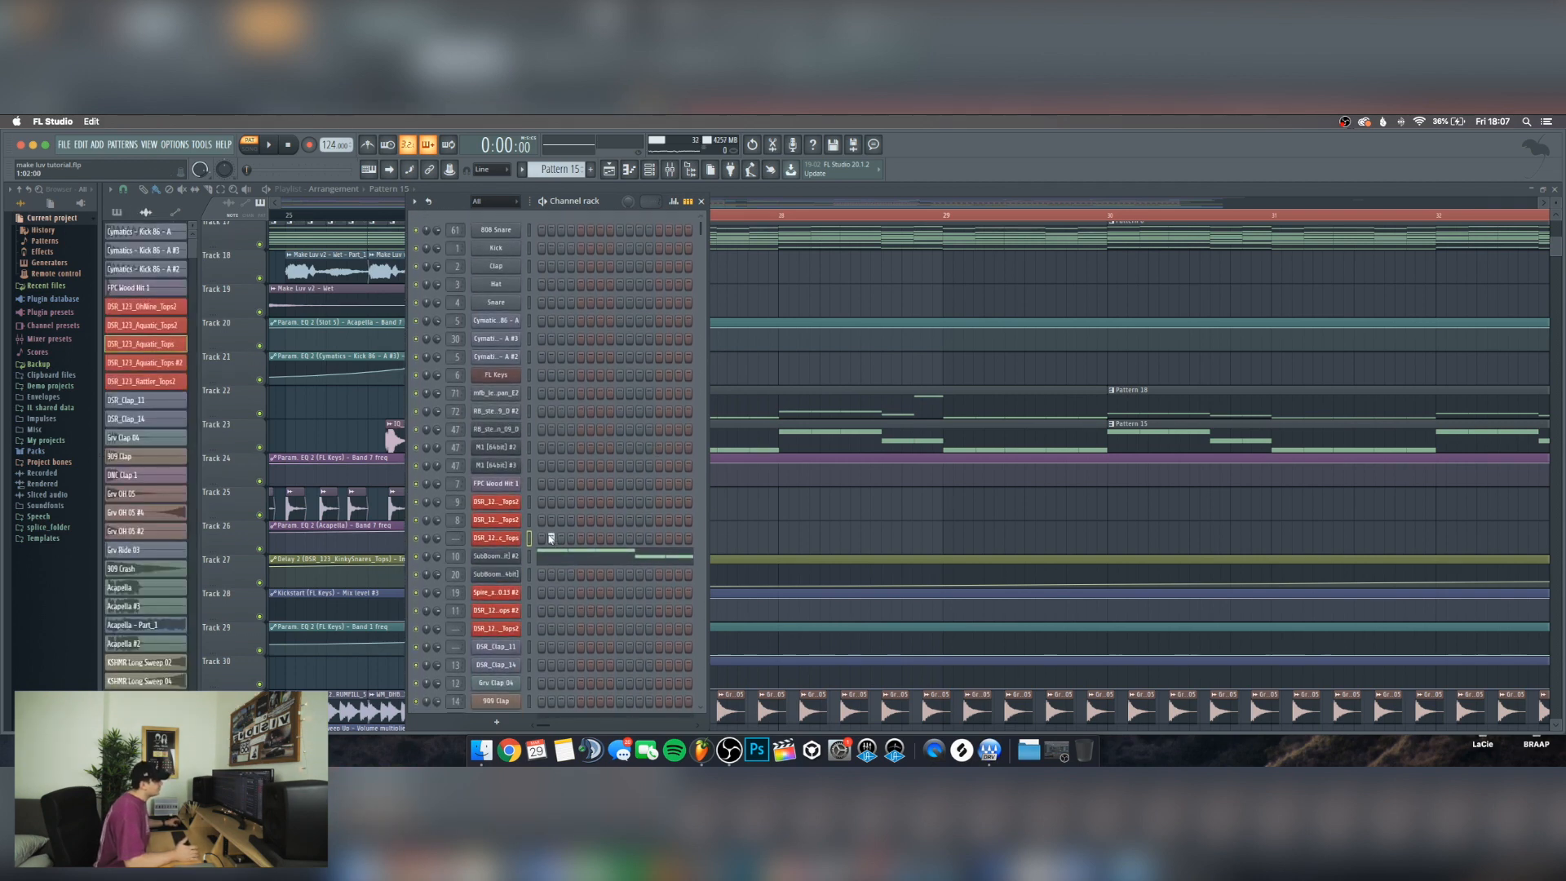
key("space")
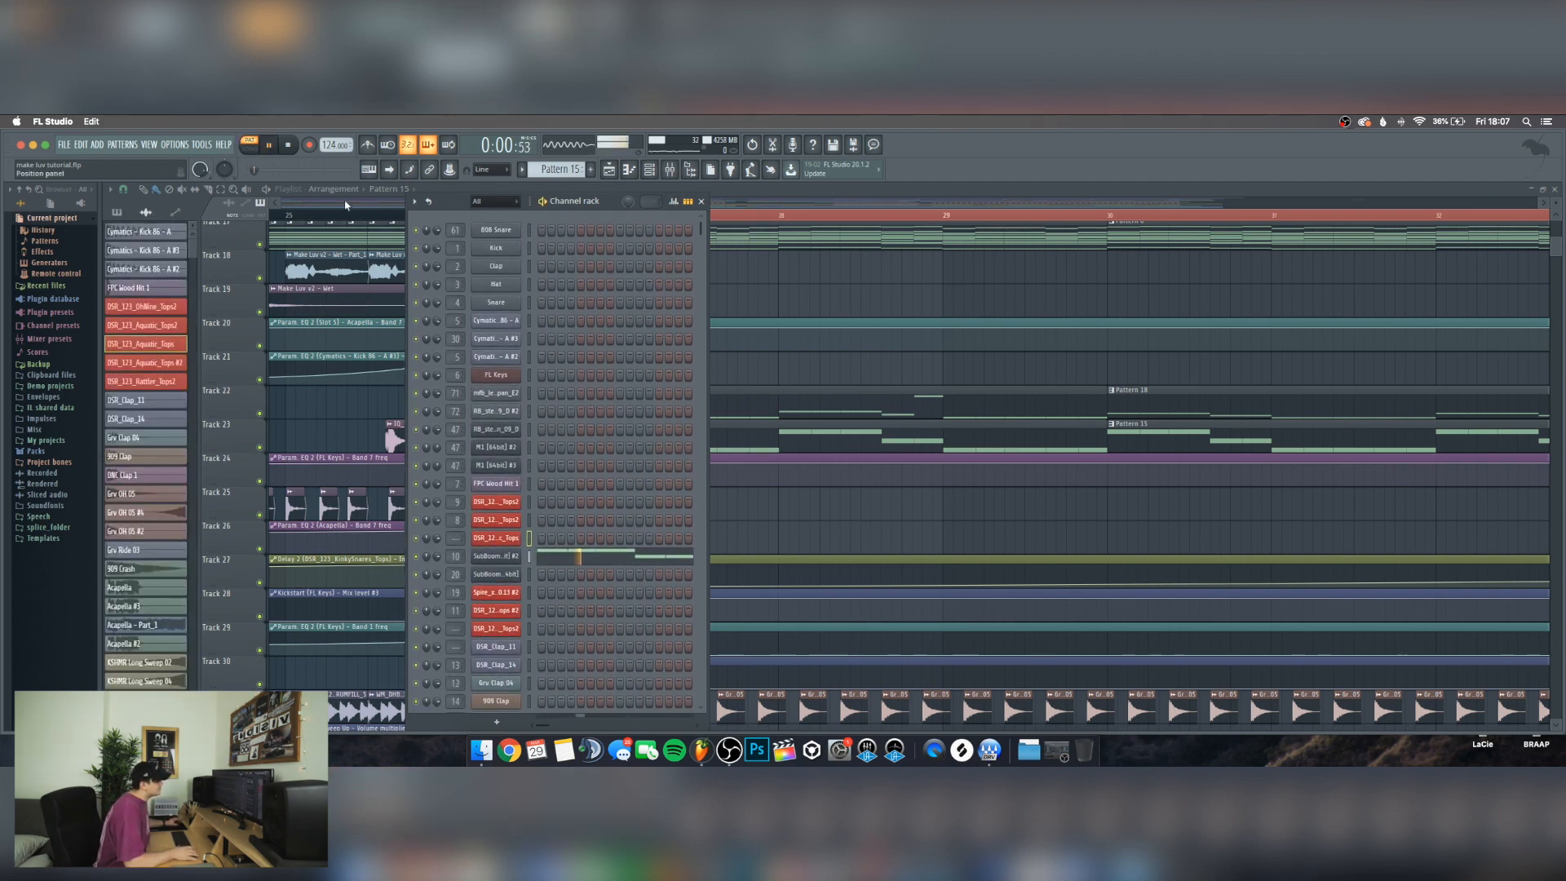
left_click(671, 173)
key("space")
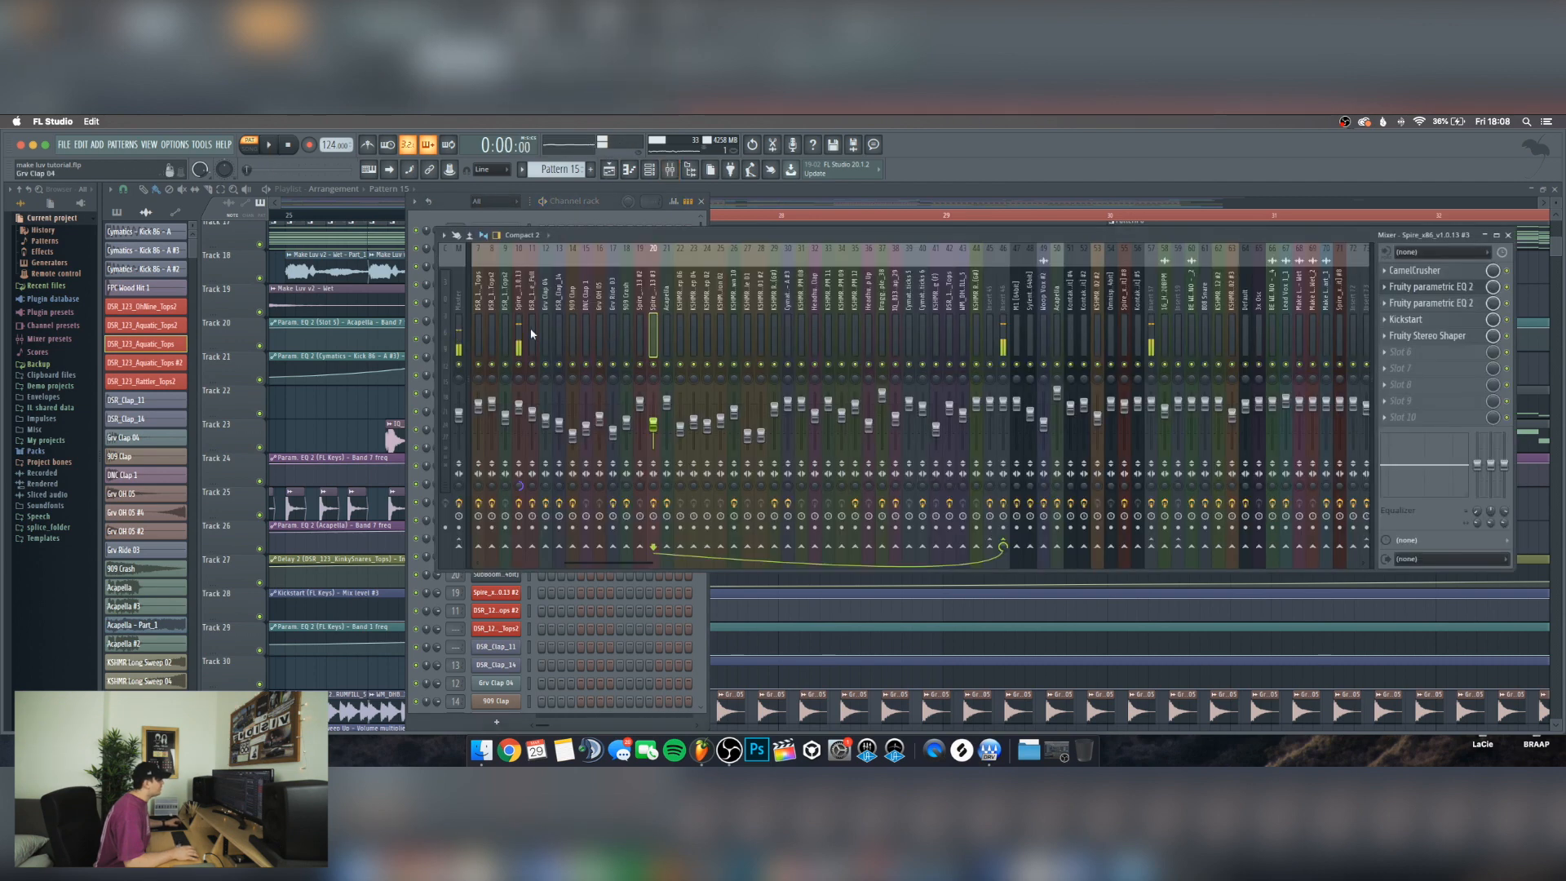
Select the Pattern 15 bass's mixer track 10 and look at its Kickstart effect
left_click(520, 328)
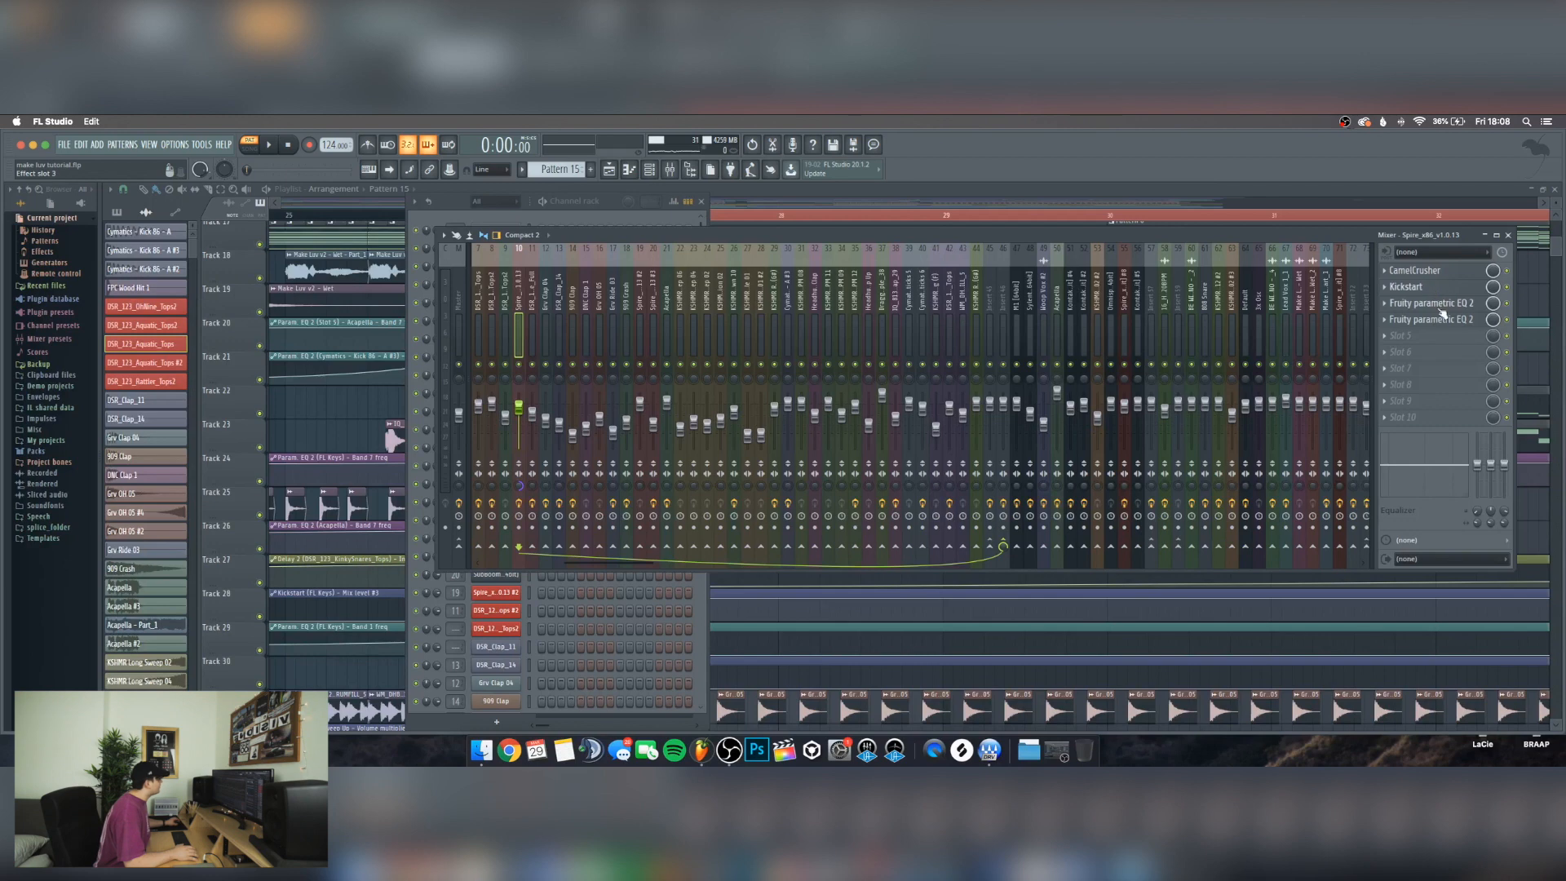
left_click(1413, 290)
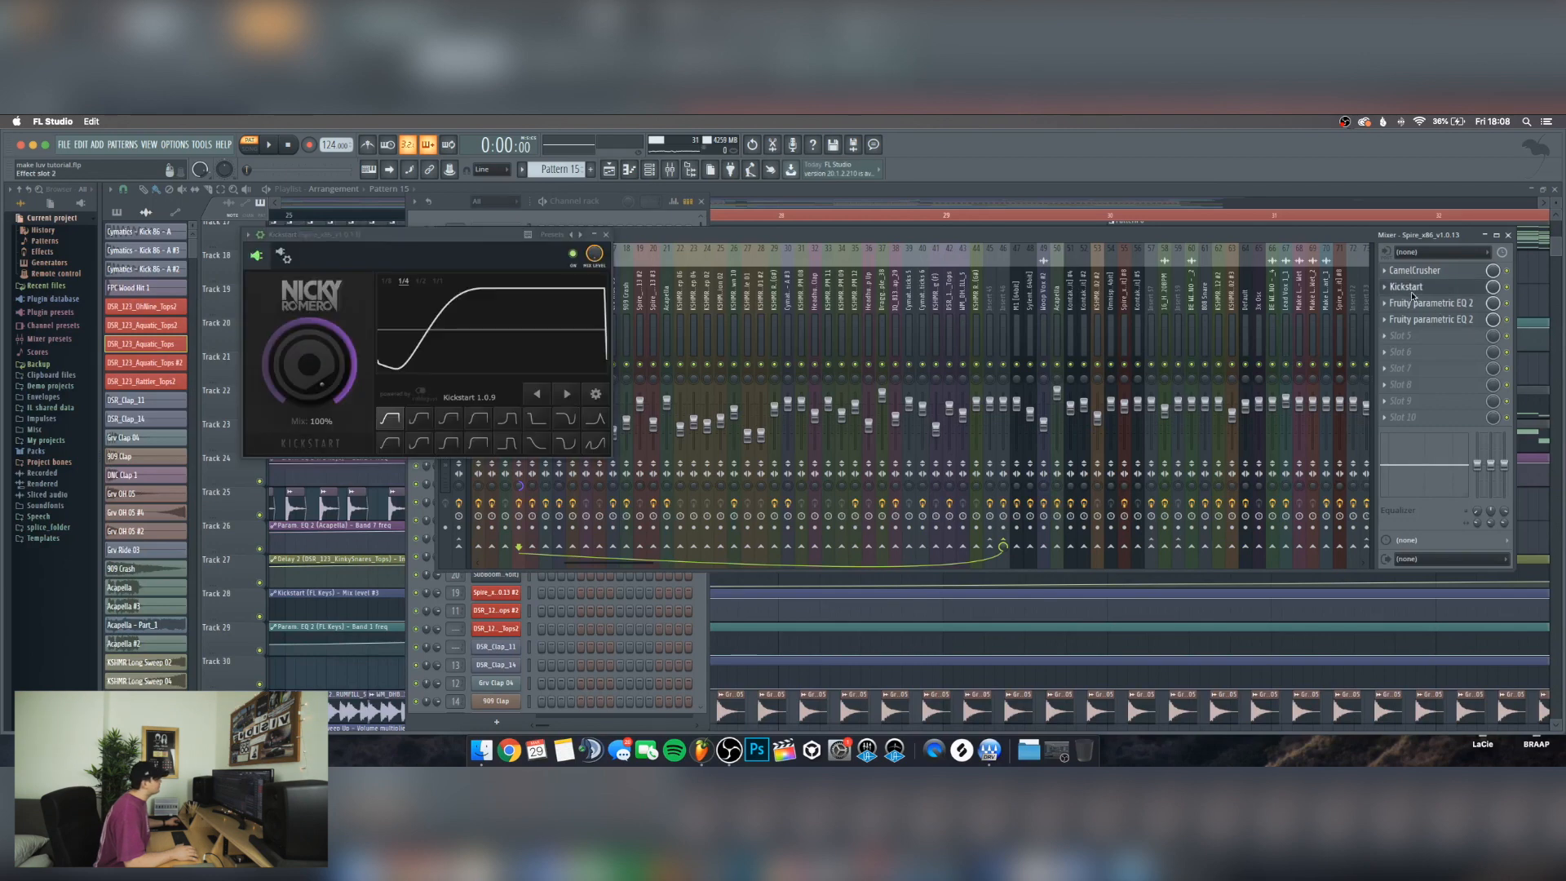
left_click(606, 235)
left_click(453, 206)
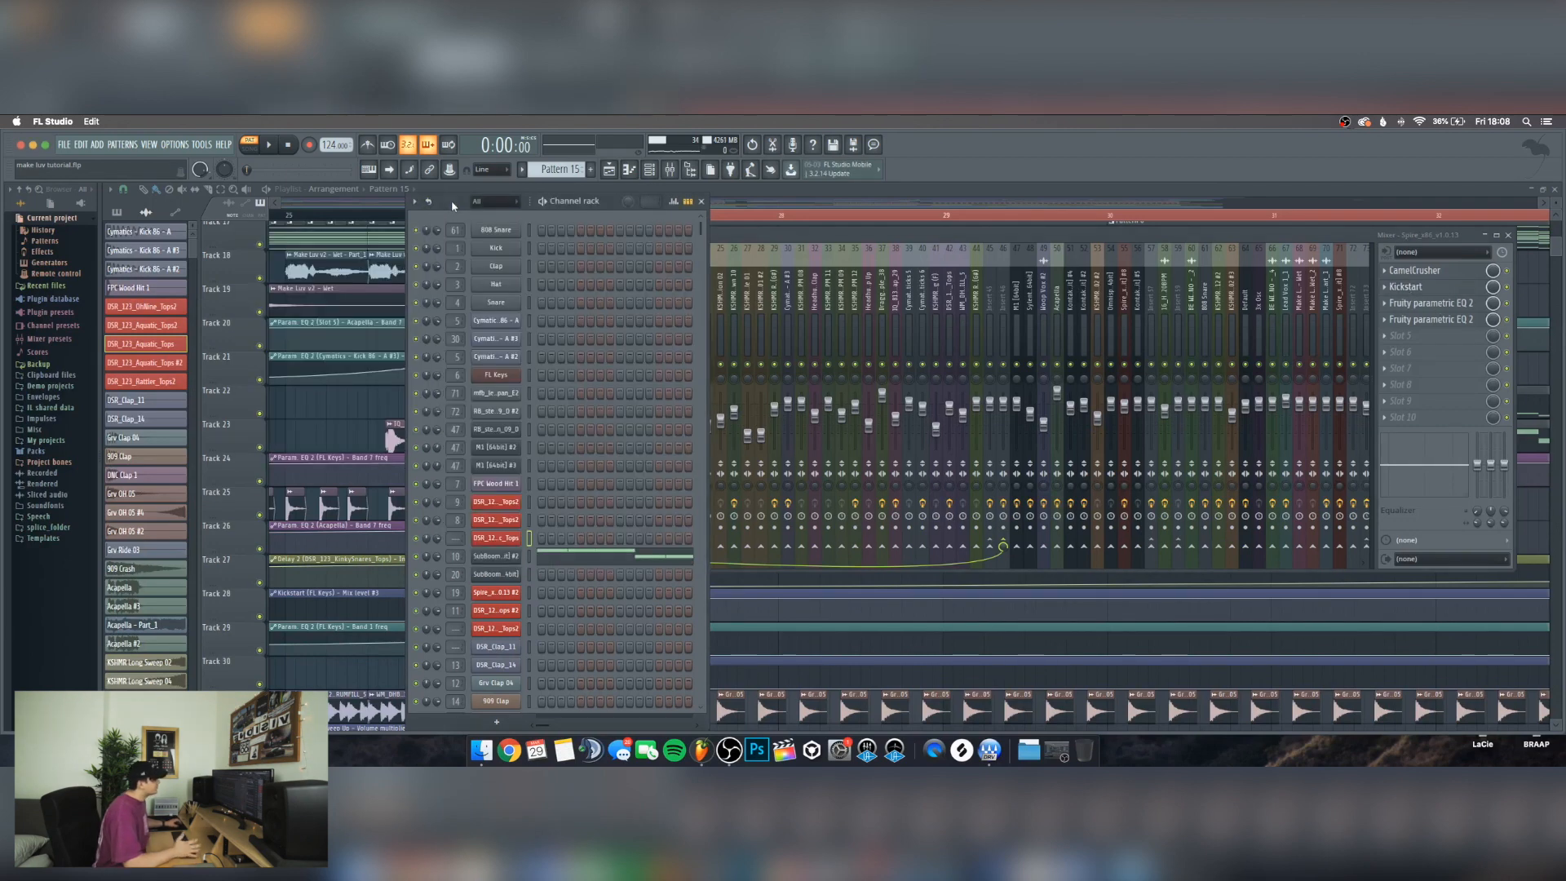
View the SubBoomBass2 notes of the Pattern 20 clip on track 22 again
left_click(733, 193)
double_click(556, 405)
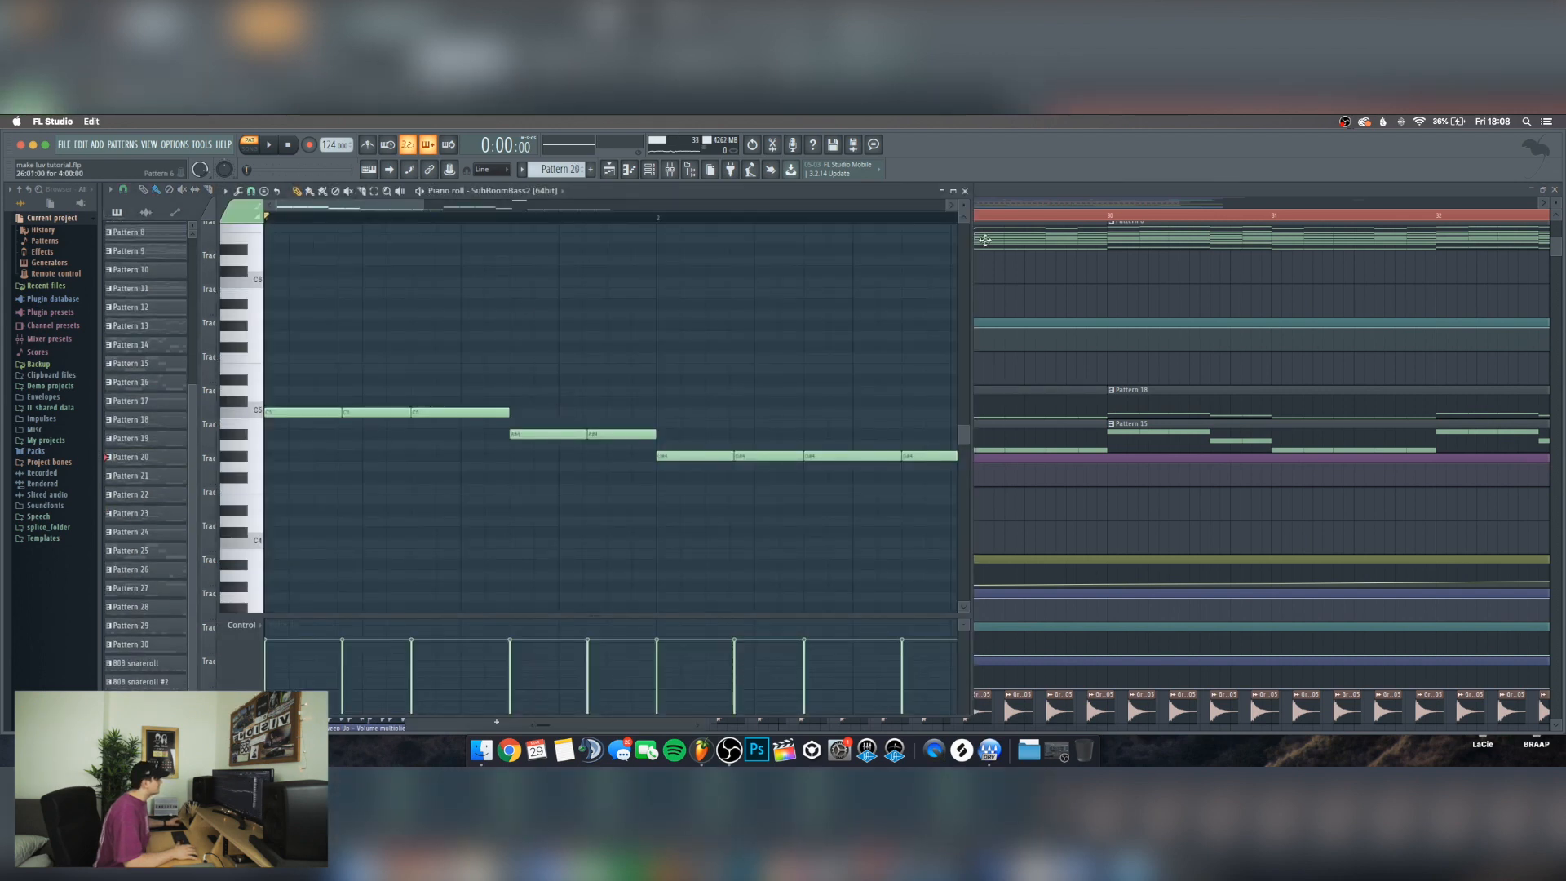
left_click(965, 192)
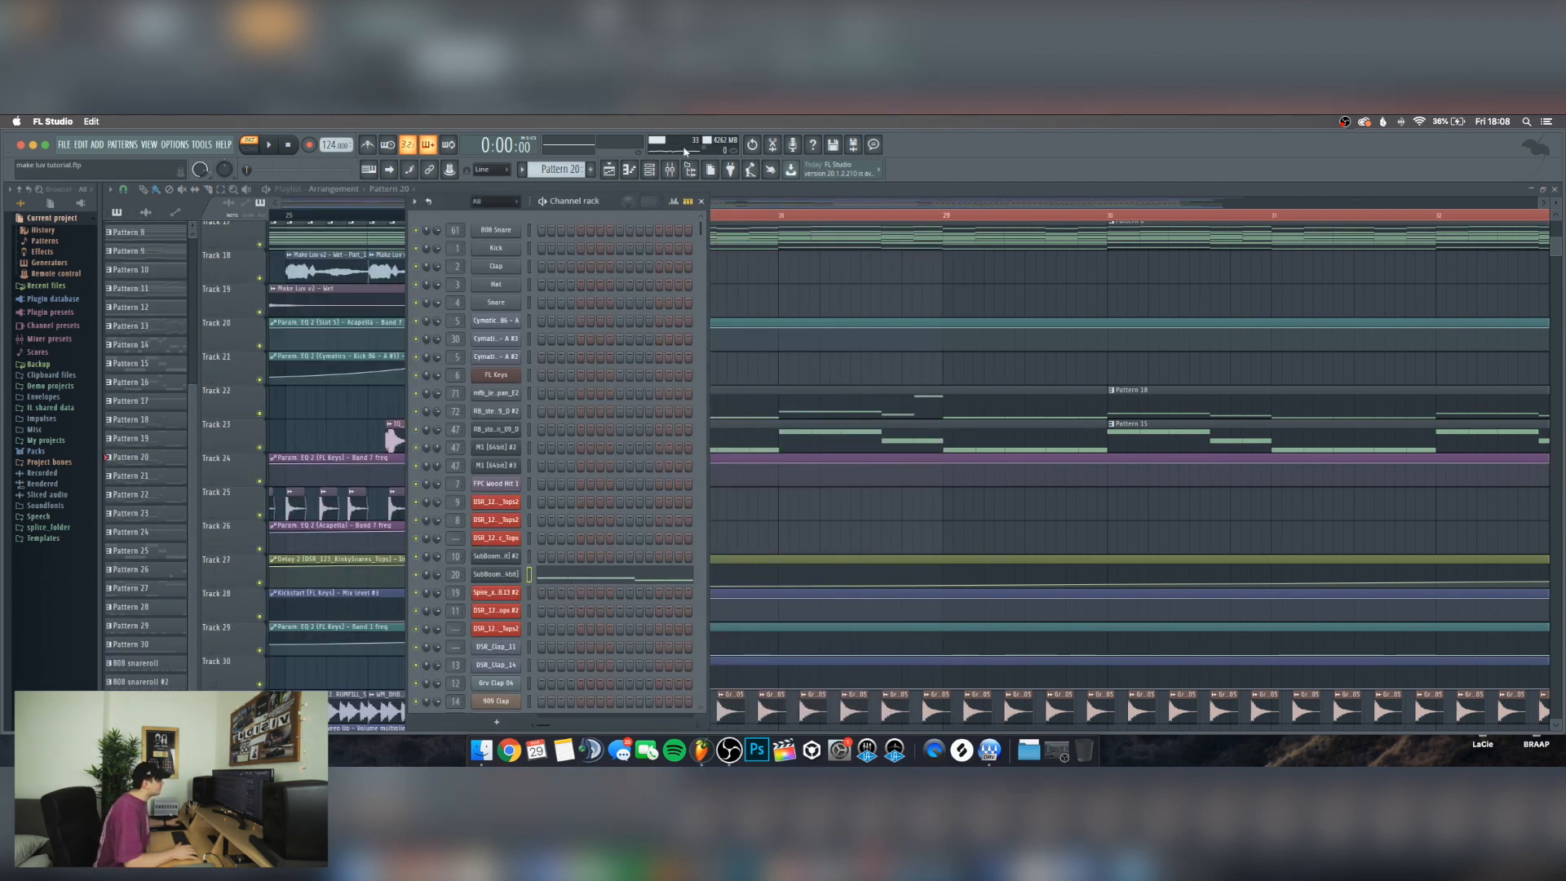
Select the Pattern 20 bass's mixer track 20 and show its CamelCrusher effect
left_click(669, 169)
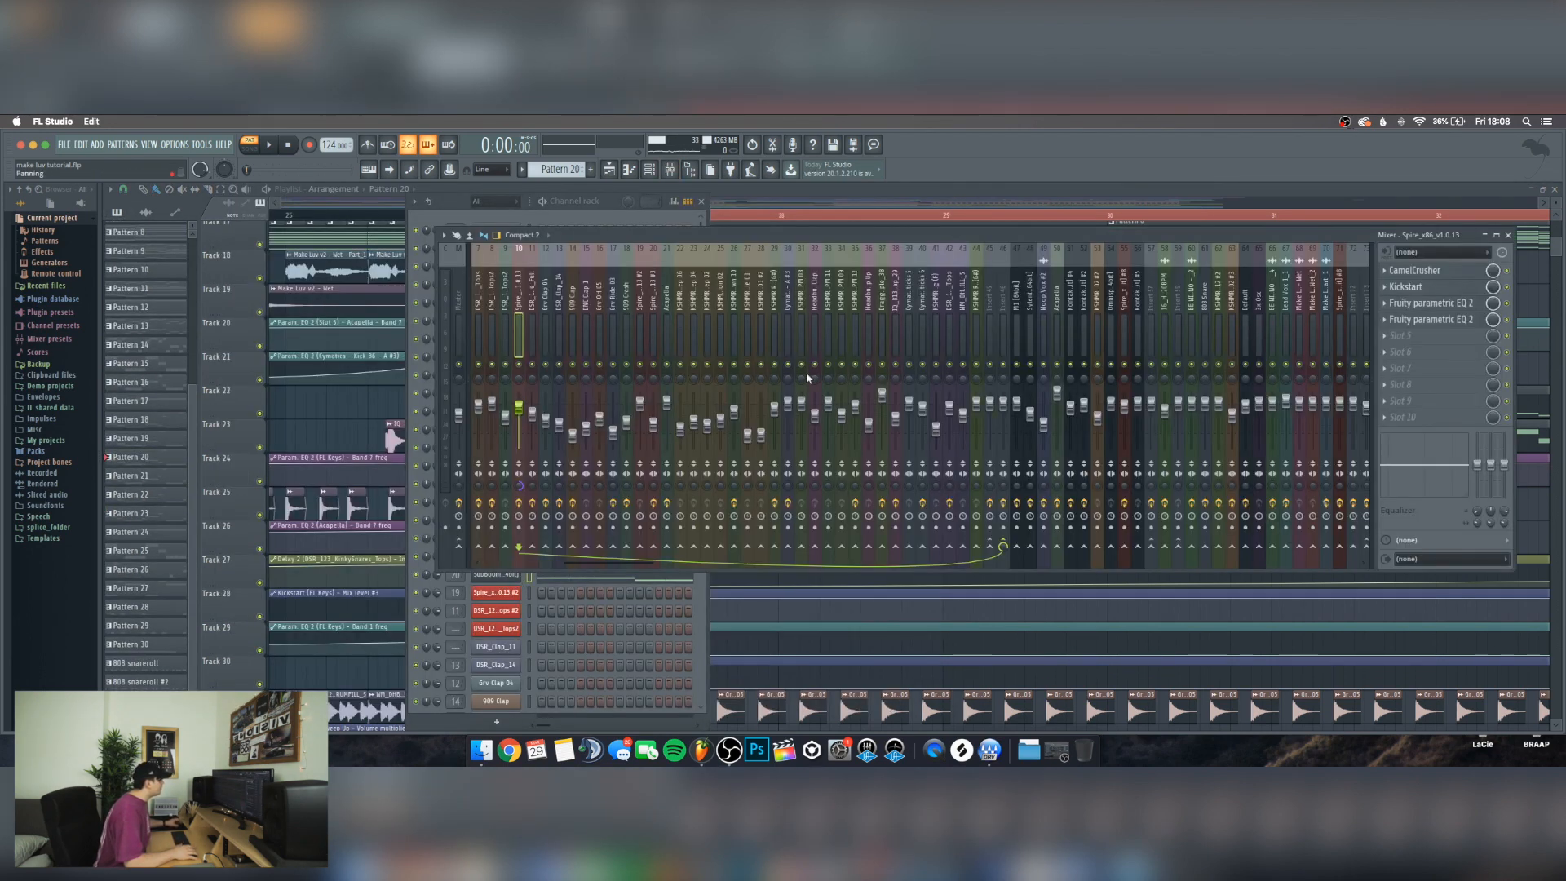
left_click(656, 376)
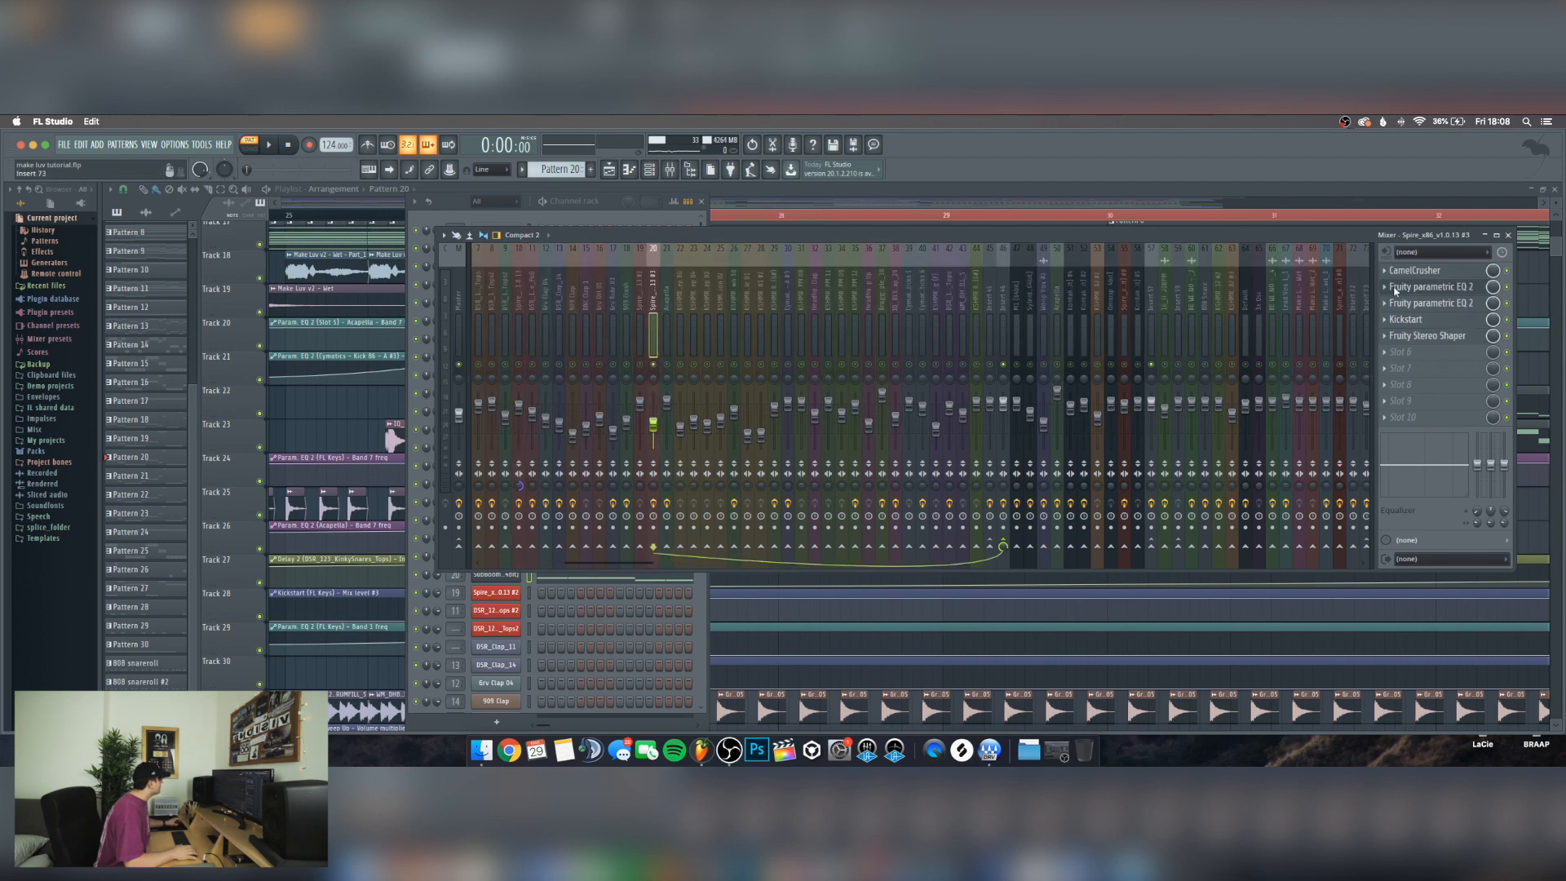
left_click(1471, 274)
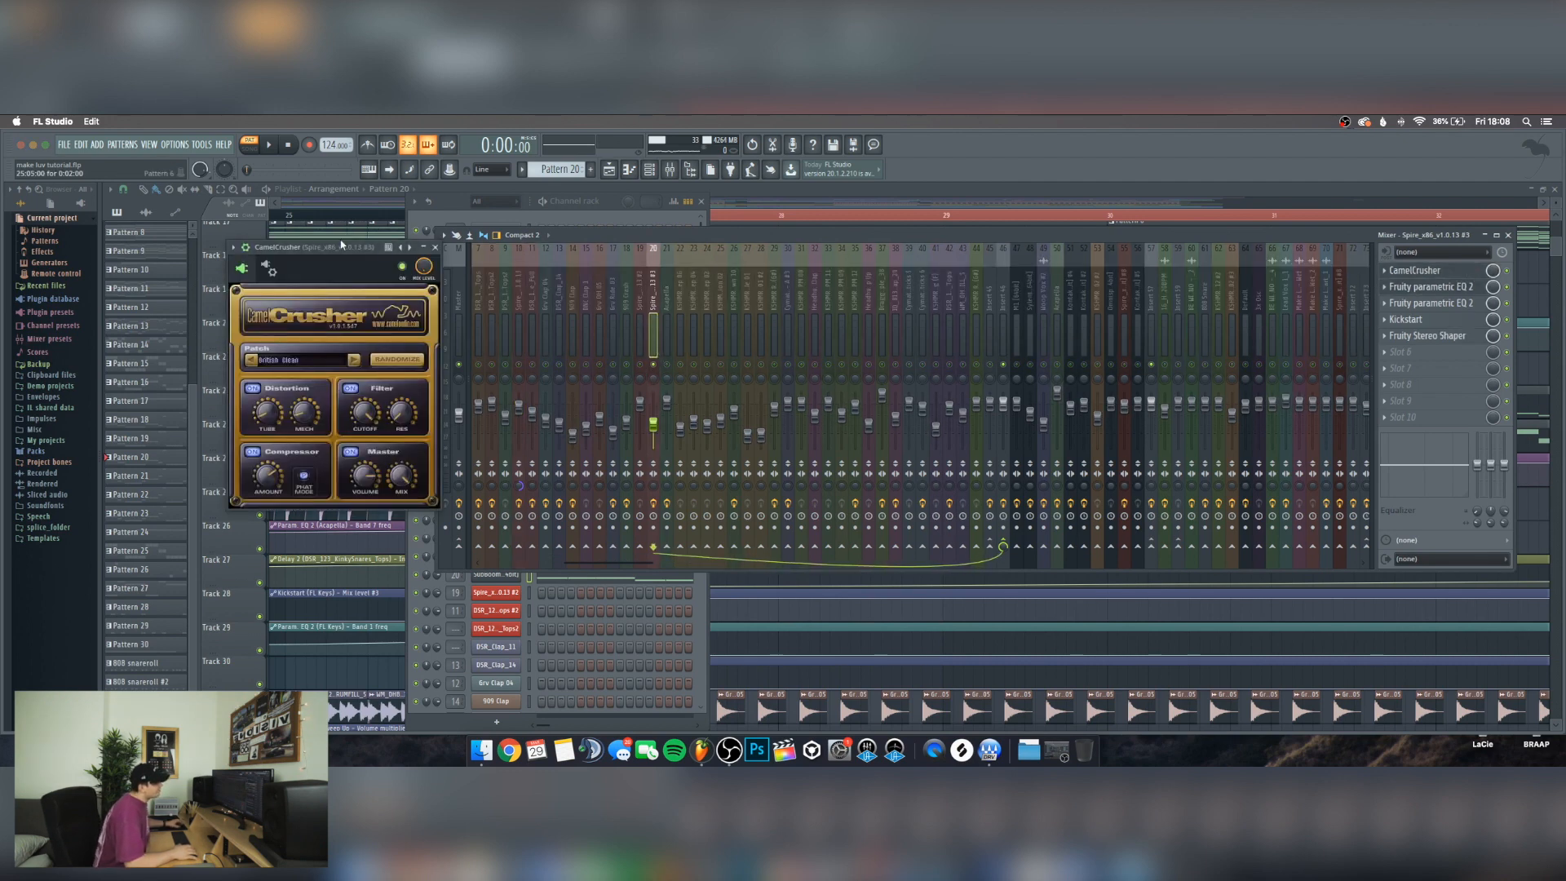
Close CamelCrusher, look at both Fruity parametric EQ 2 effects on mixer track 20, and hide the mixer
left_click_drag(341, 245, 412, 234)
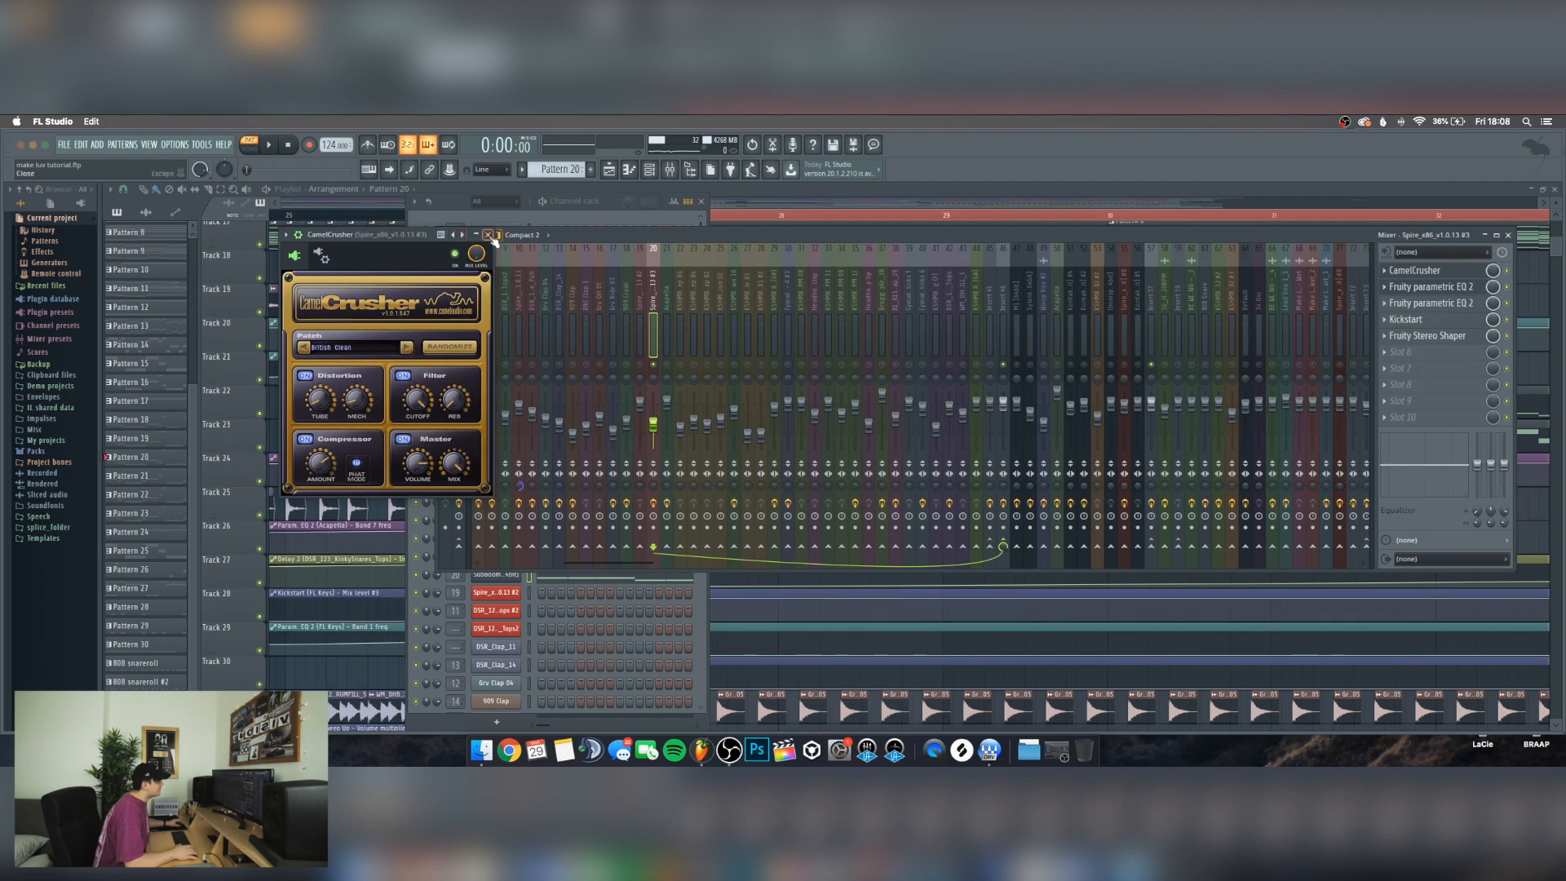
left_click(488, 234)
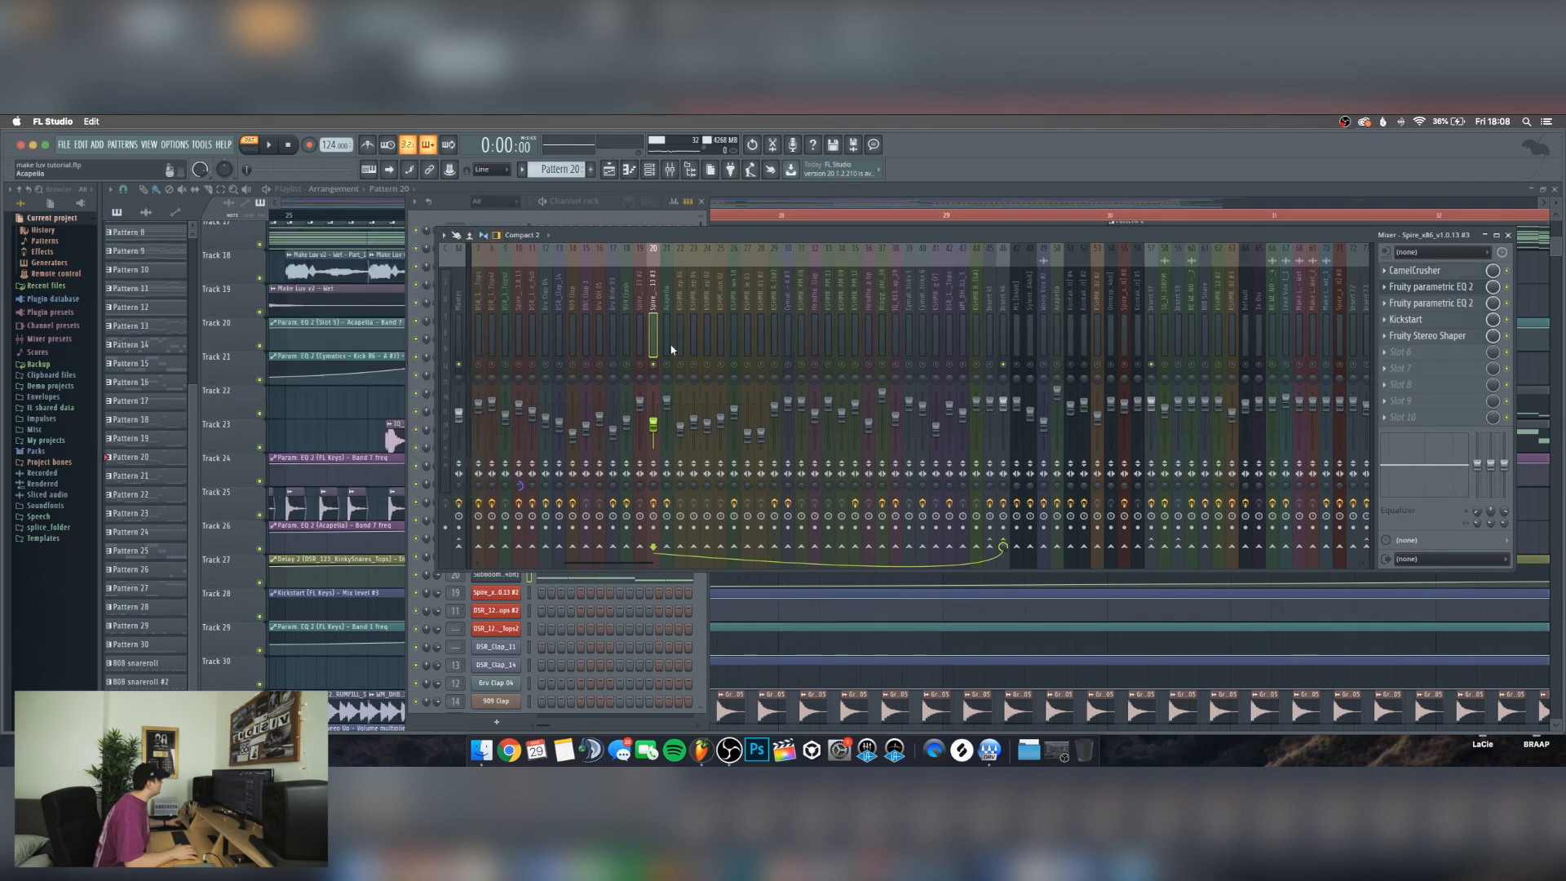
left_click(1416, 291)
left_click(1421, 306)
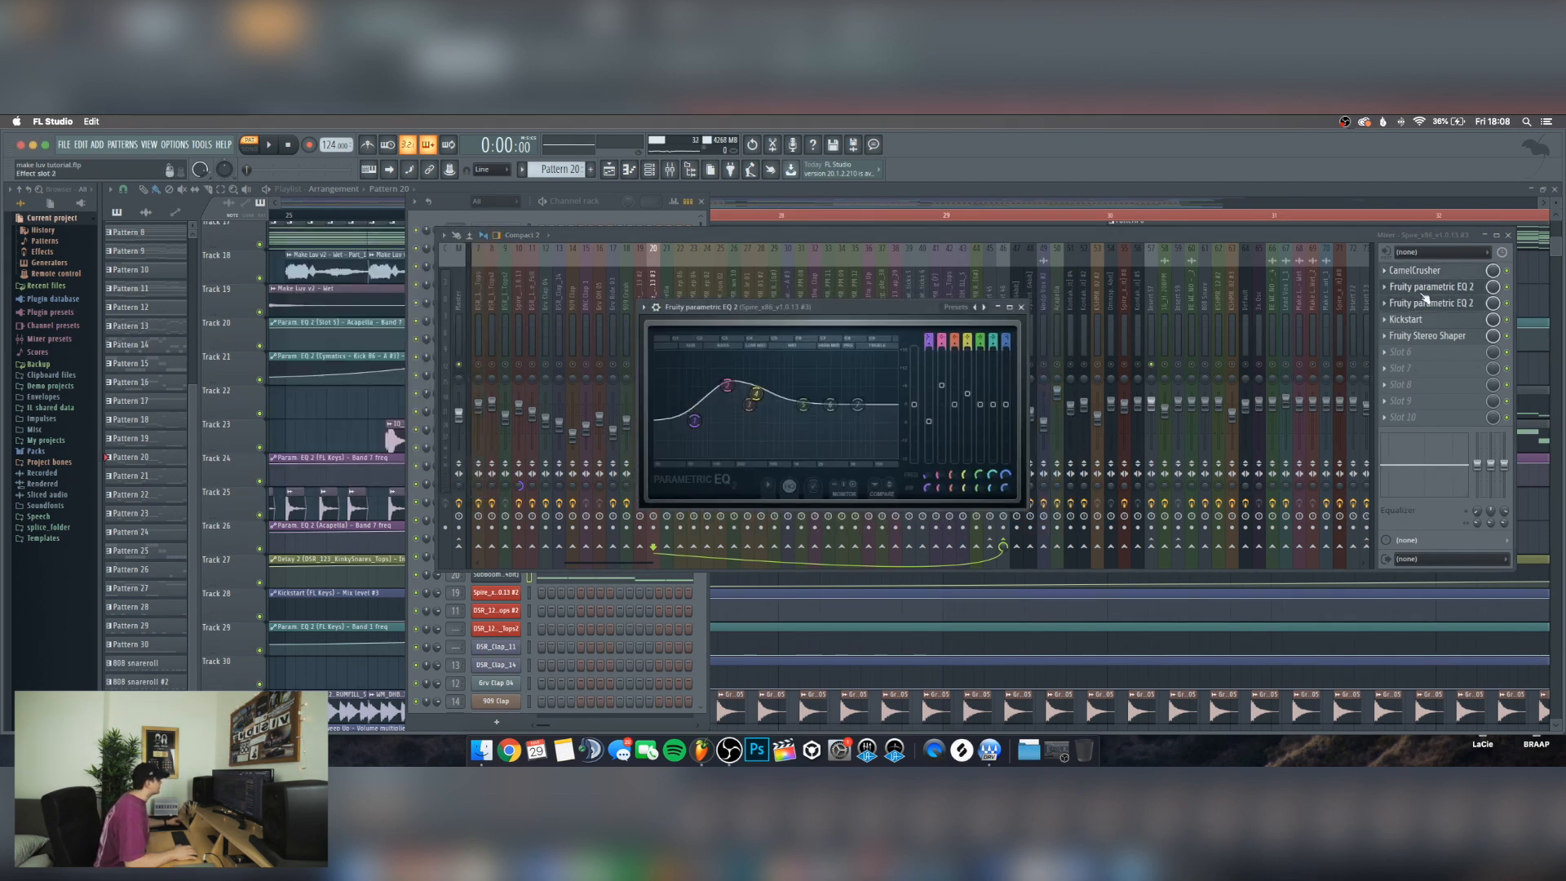
left_click(1424, 300)
left_click(1396, 288)
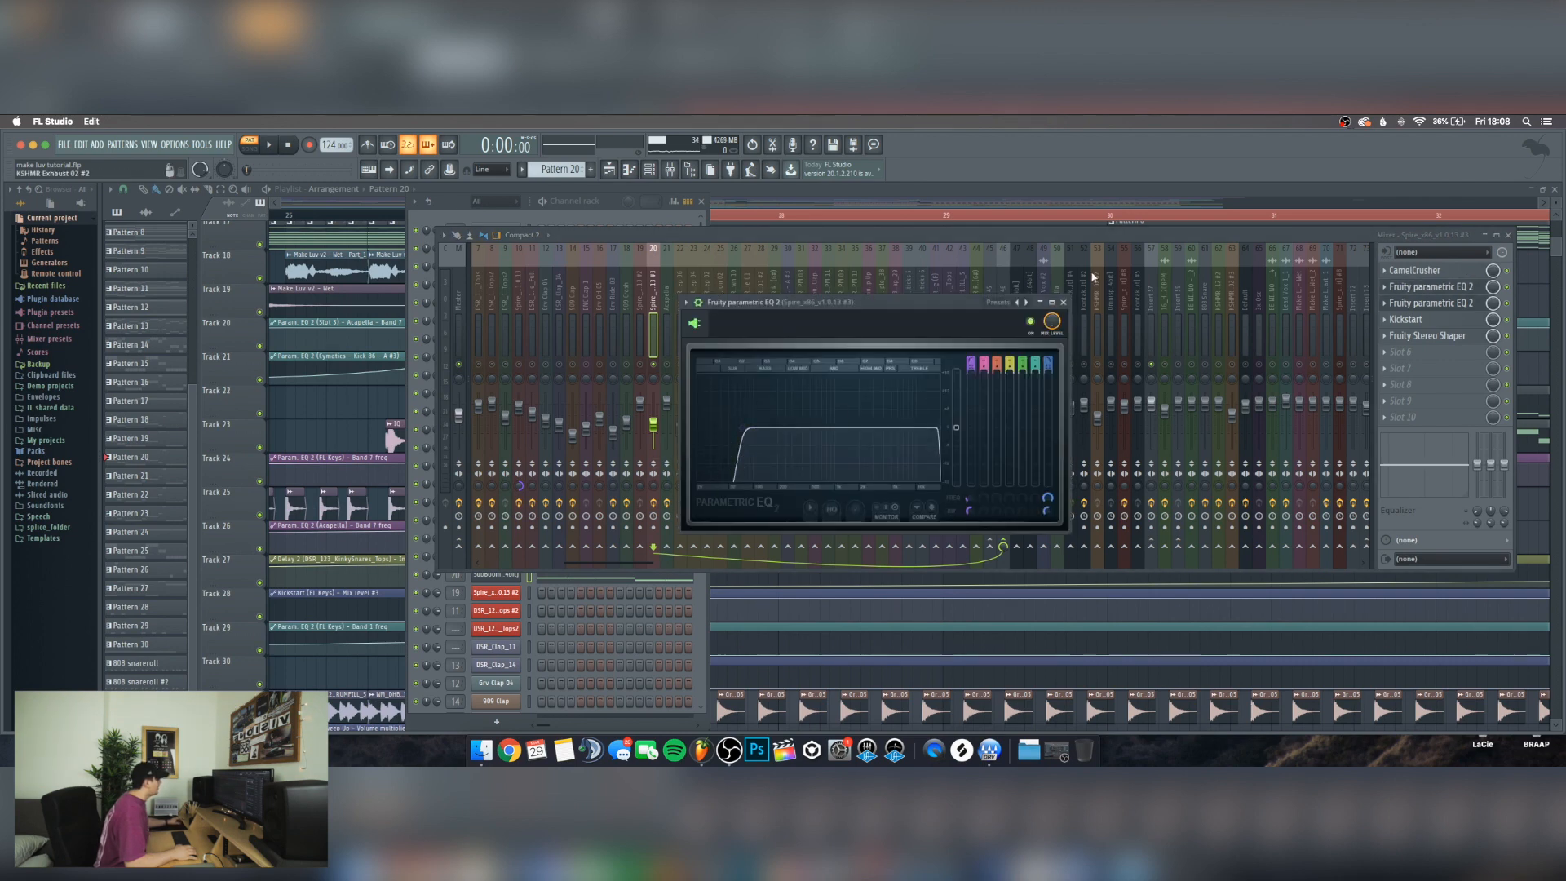
left_click(1063, 301)
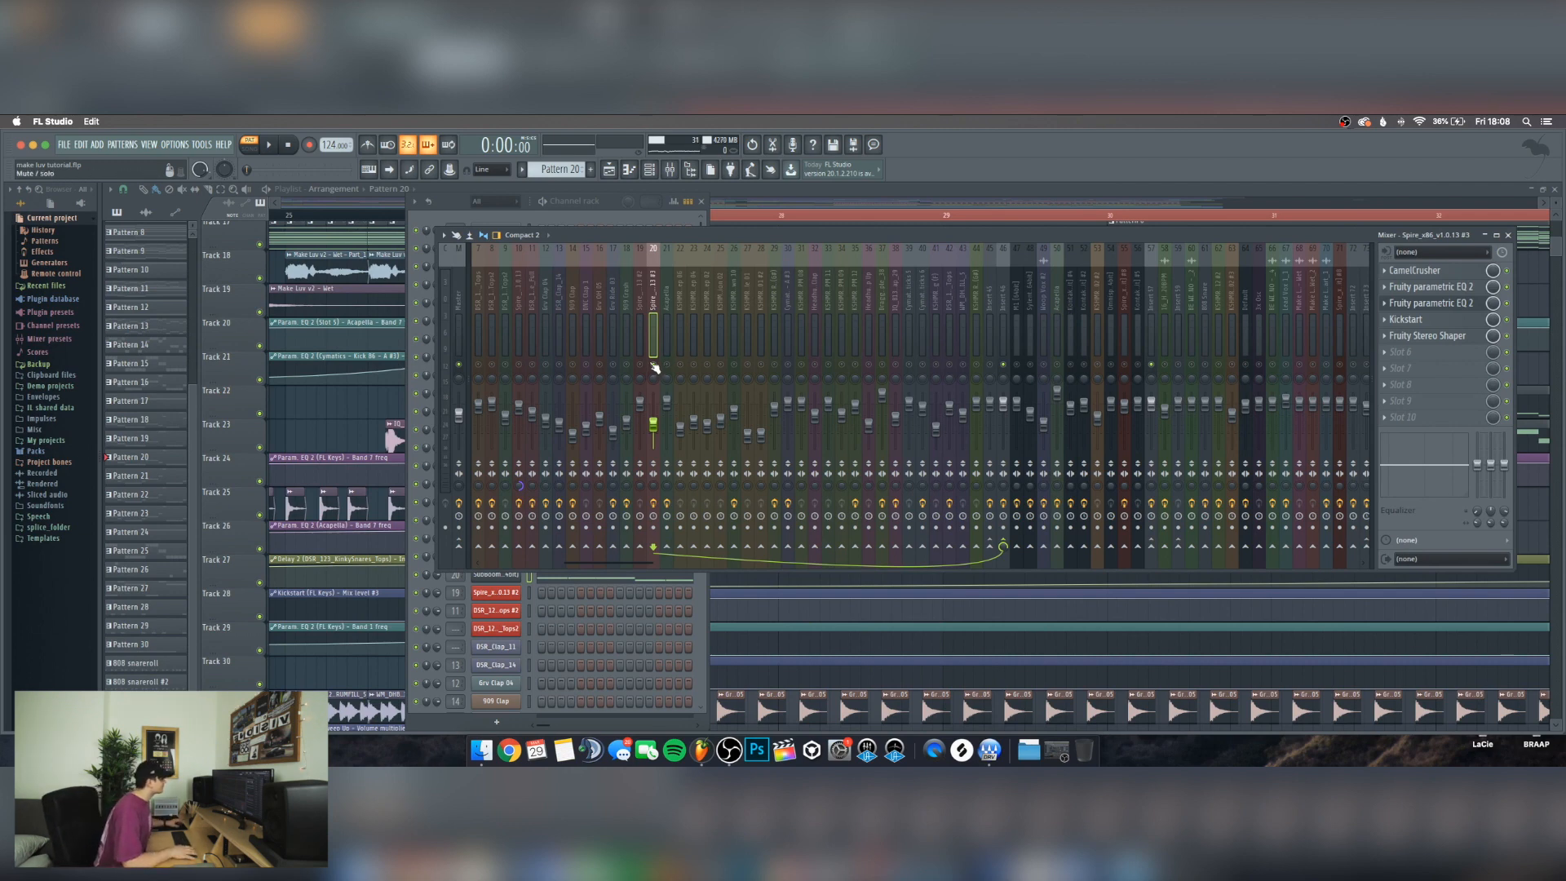
key("F9")
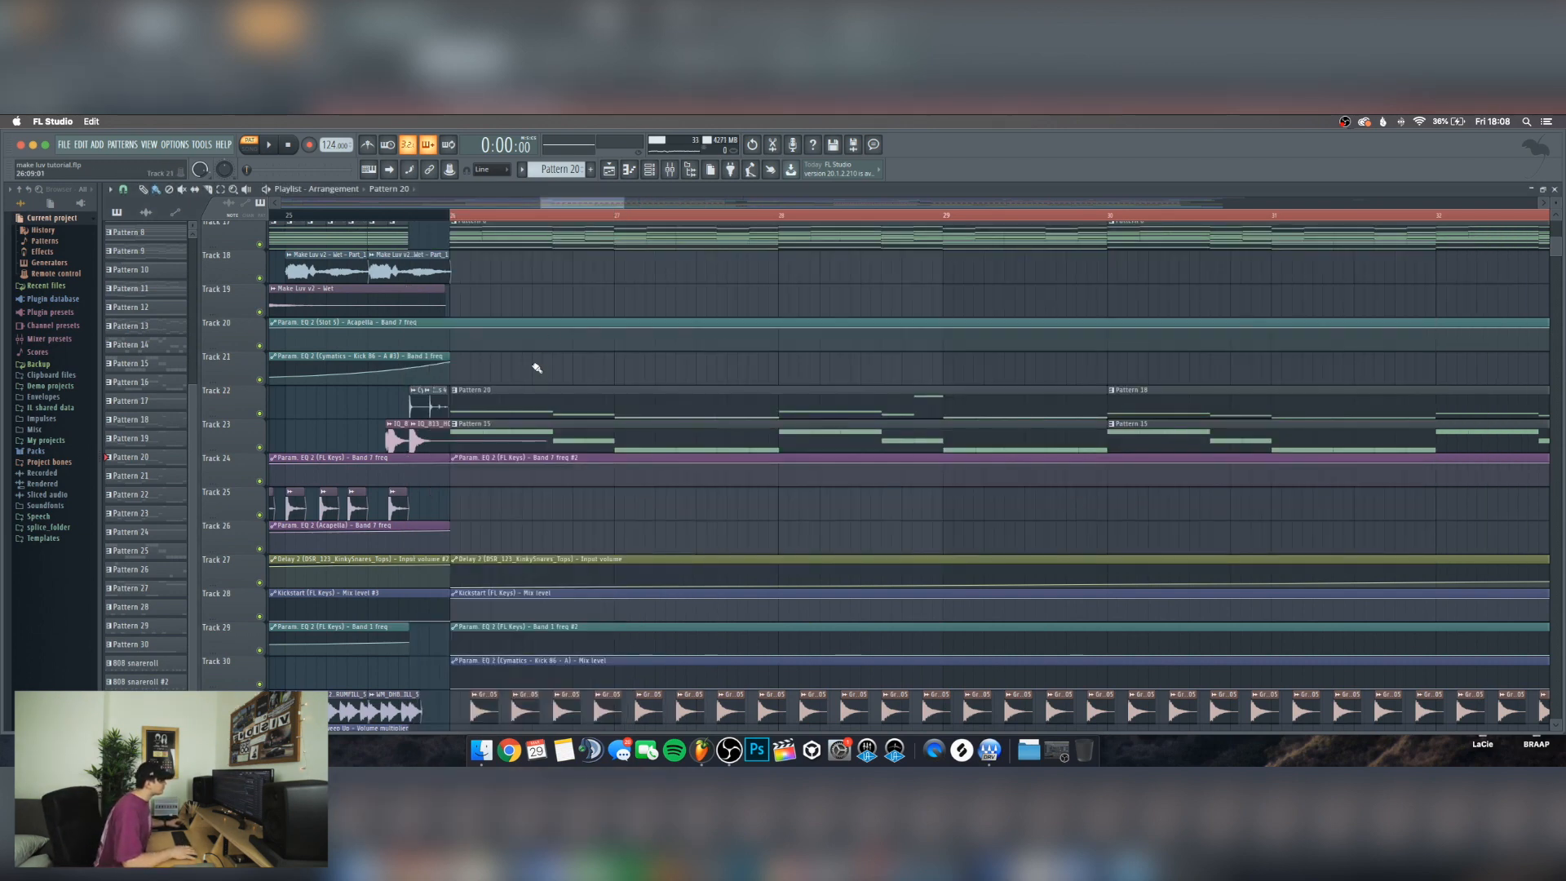
View the sample settings of the Cymatics kick on track 12 and the effects on its mixer track
scroll(539, 362, "up", 5)
scroll(540, 362, "up", 7)
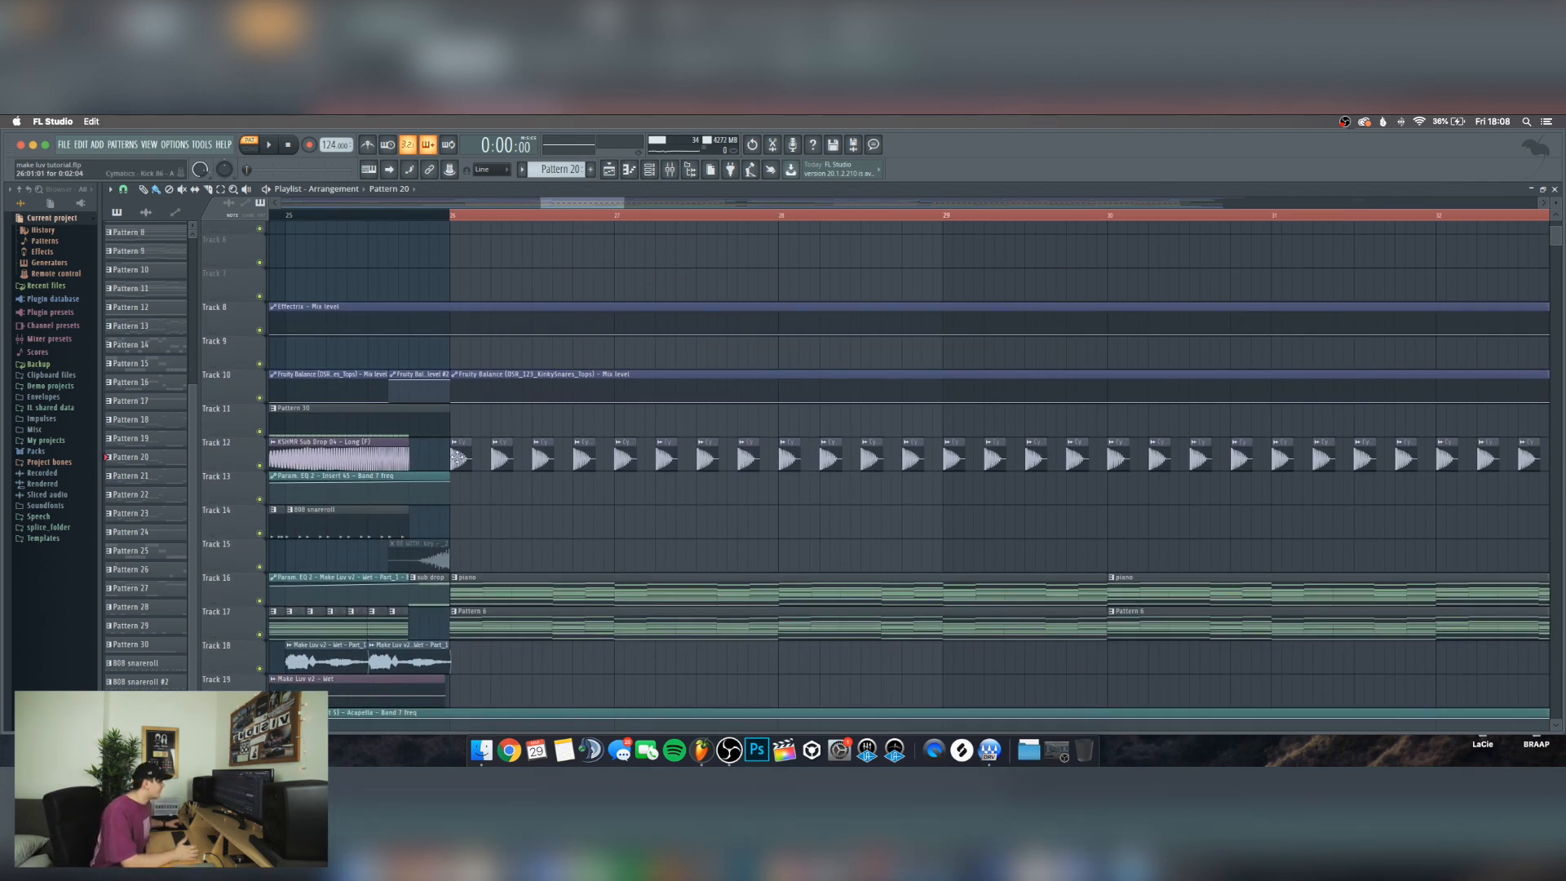
double_click(458, 457)
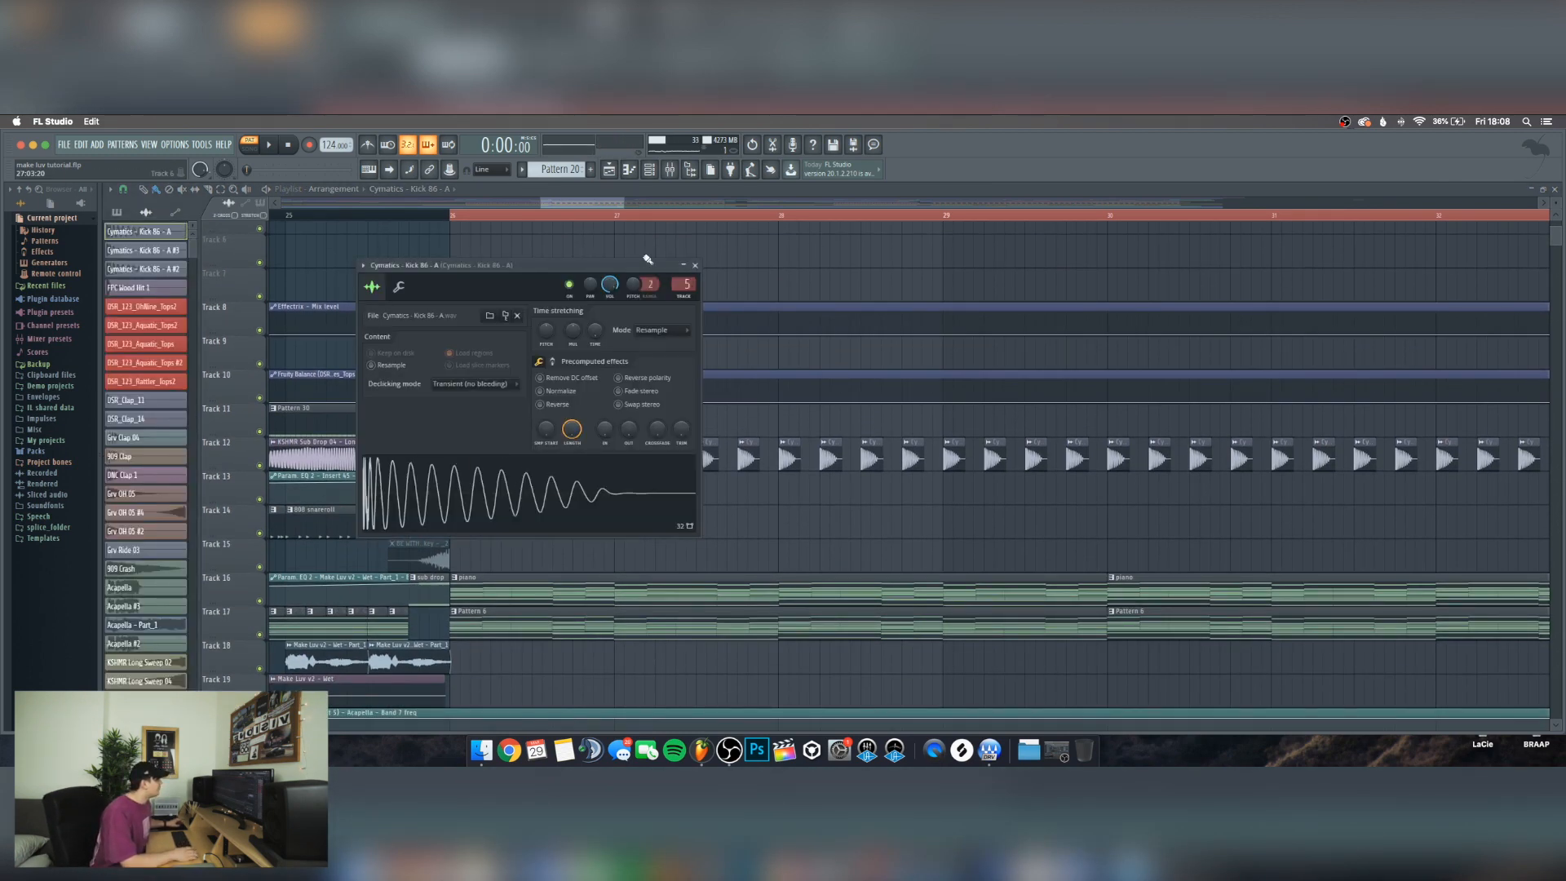
key("F9")
left_click(478, 364, "ctrl")
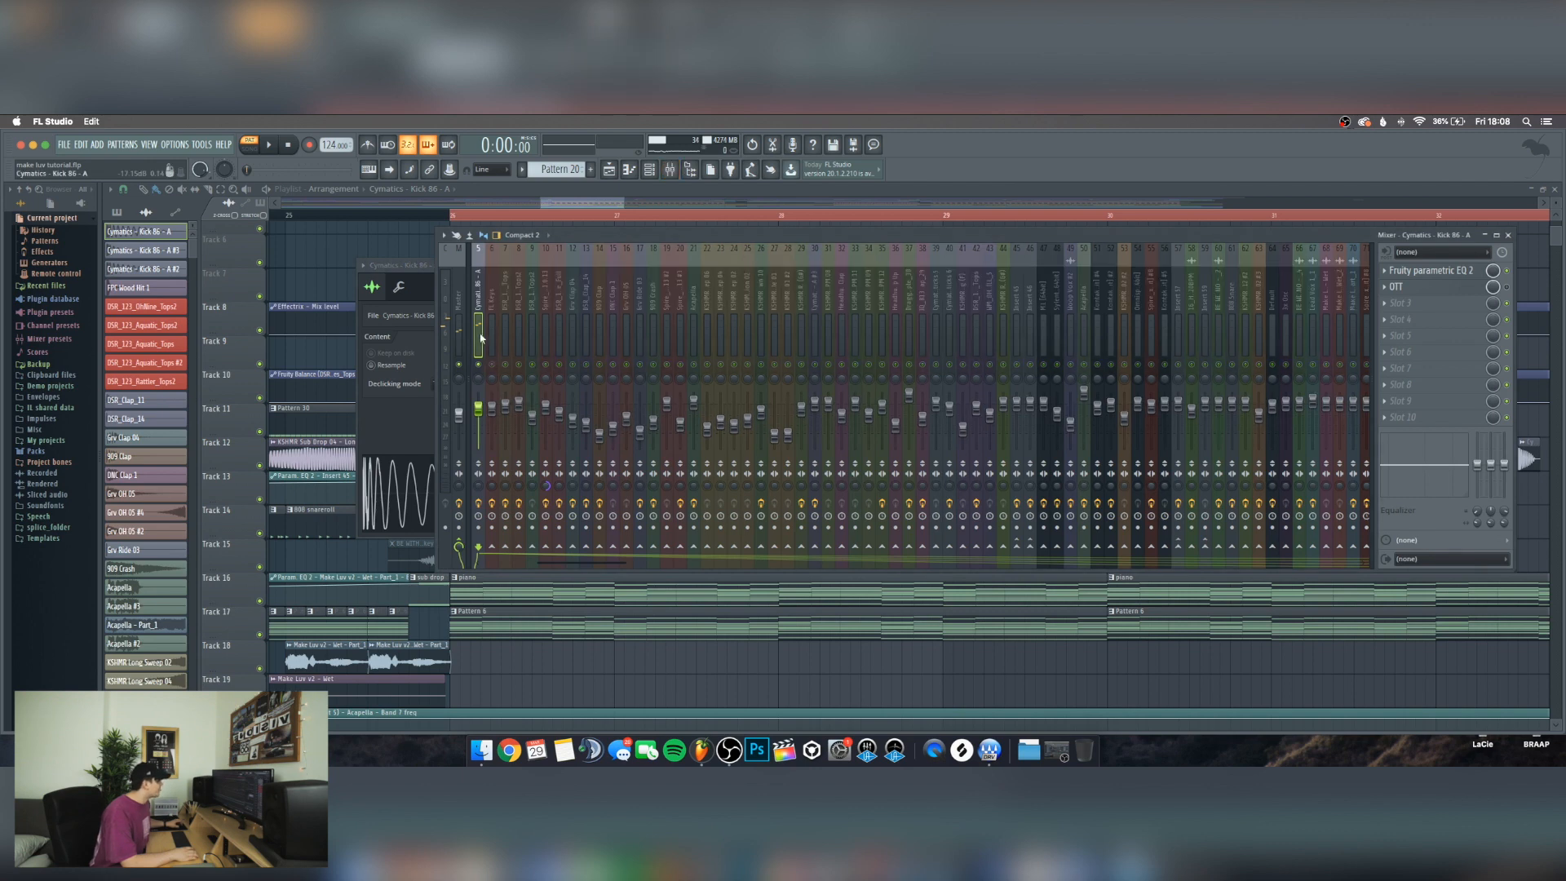
left_click(1508, 235)
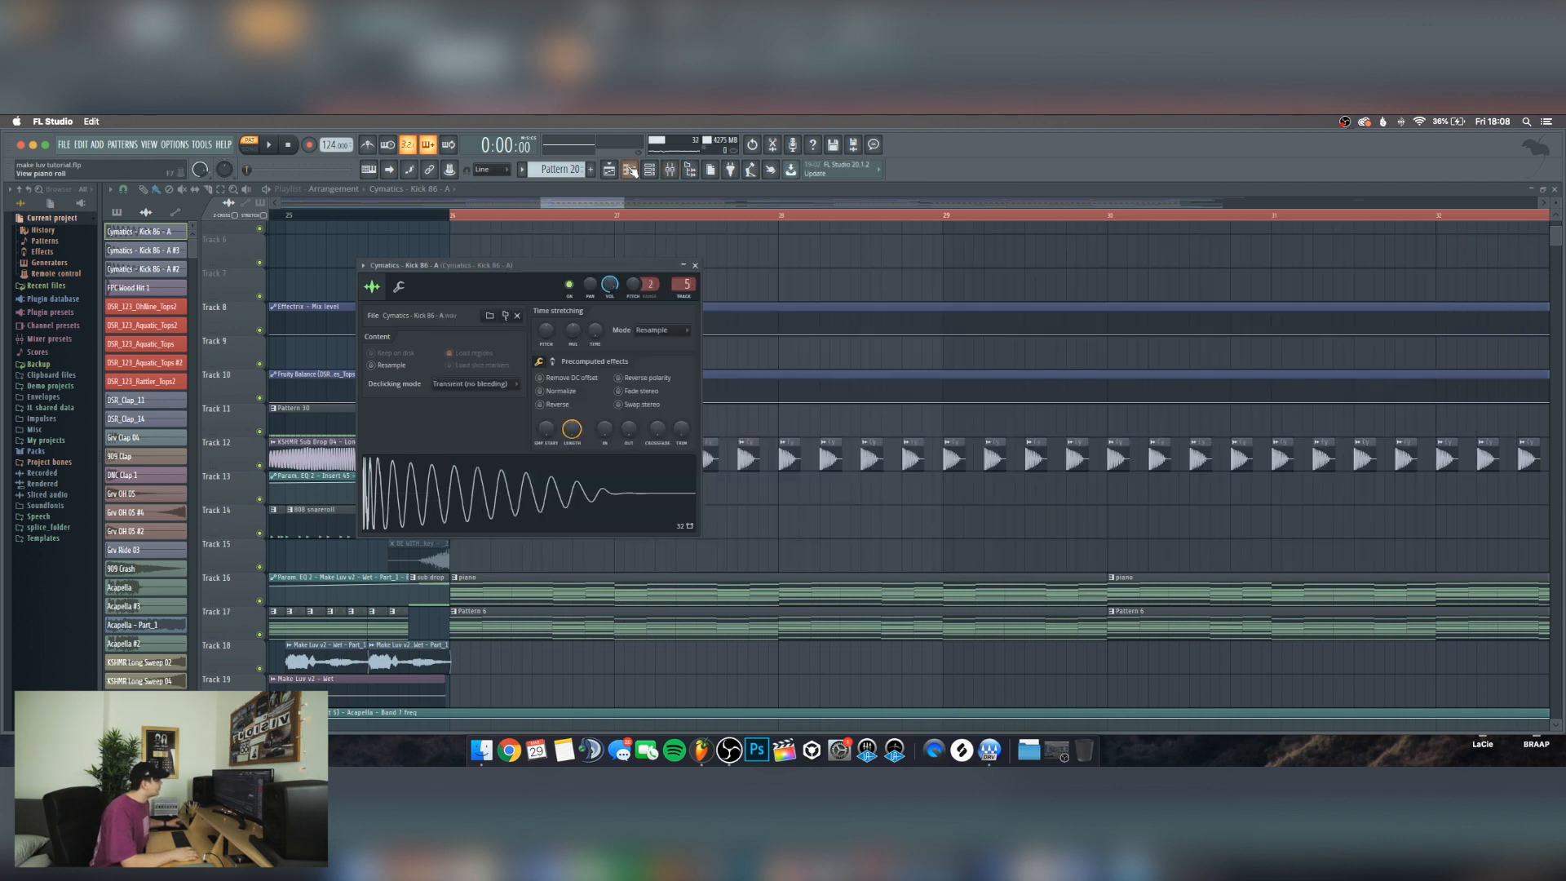
left_click(691, 265)
Examine the kick clips across the first drop and view the Cymatics kick's sample settings again
scroll(594, 218, "down", 2)
scroll(593, 218, "down", 2)
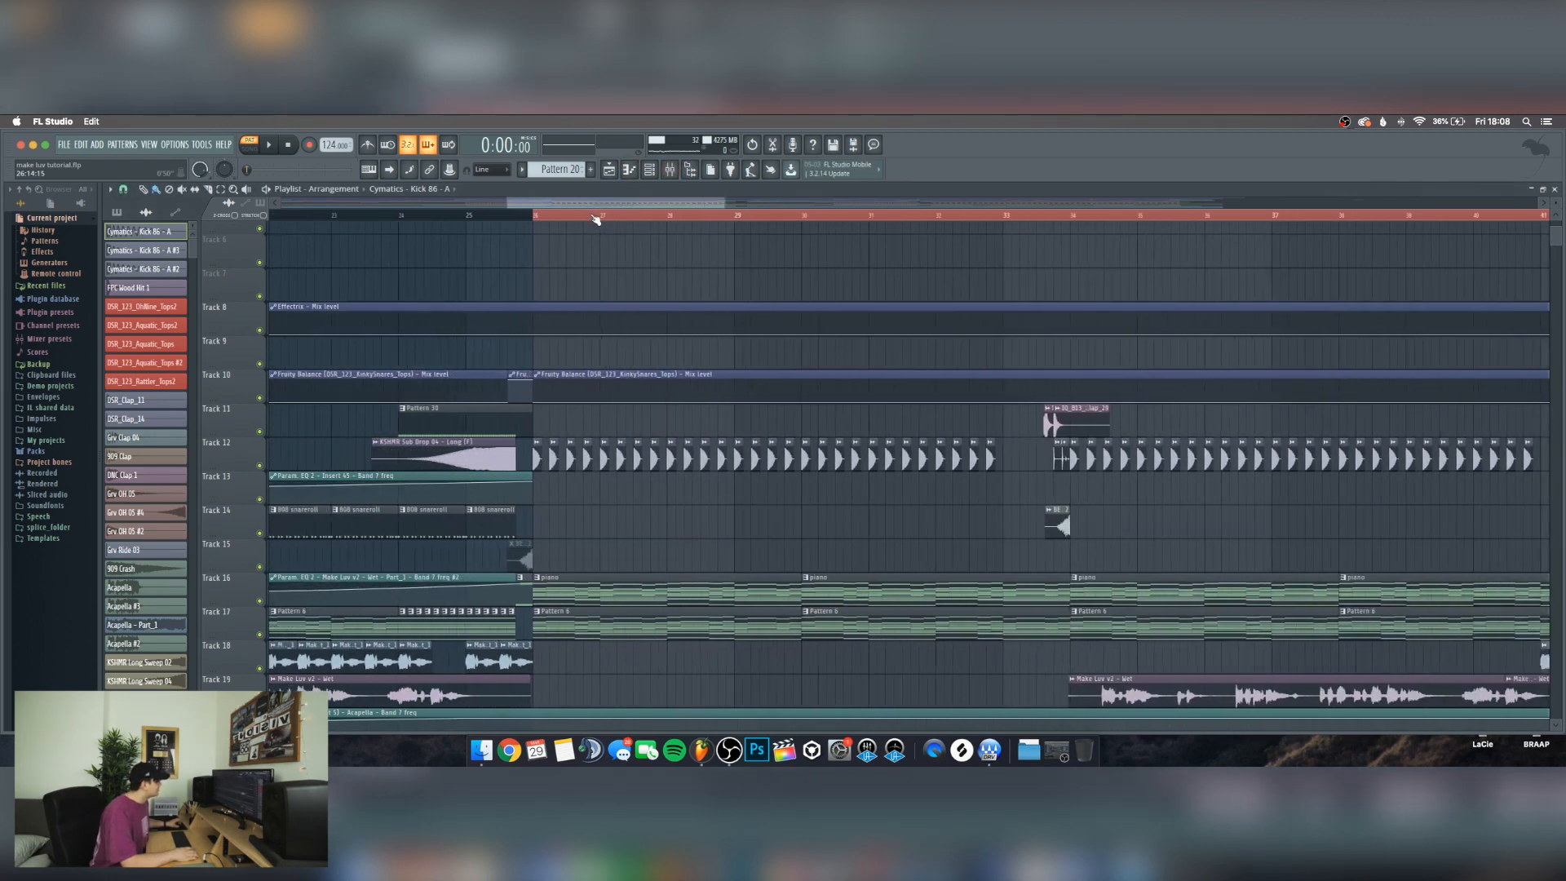
scroll(682, 219, "up", 1)
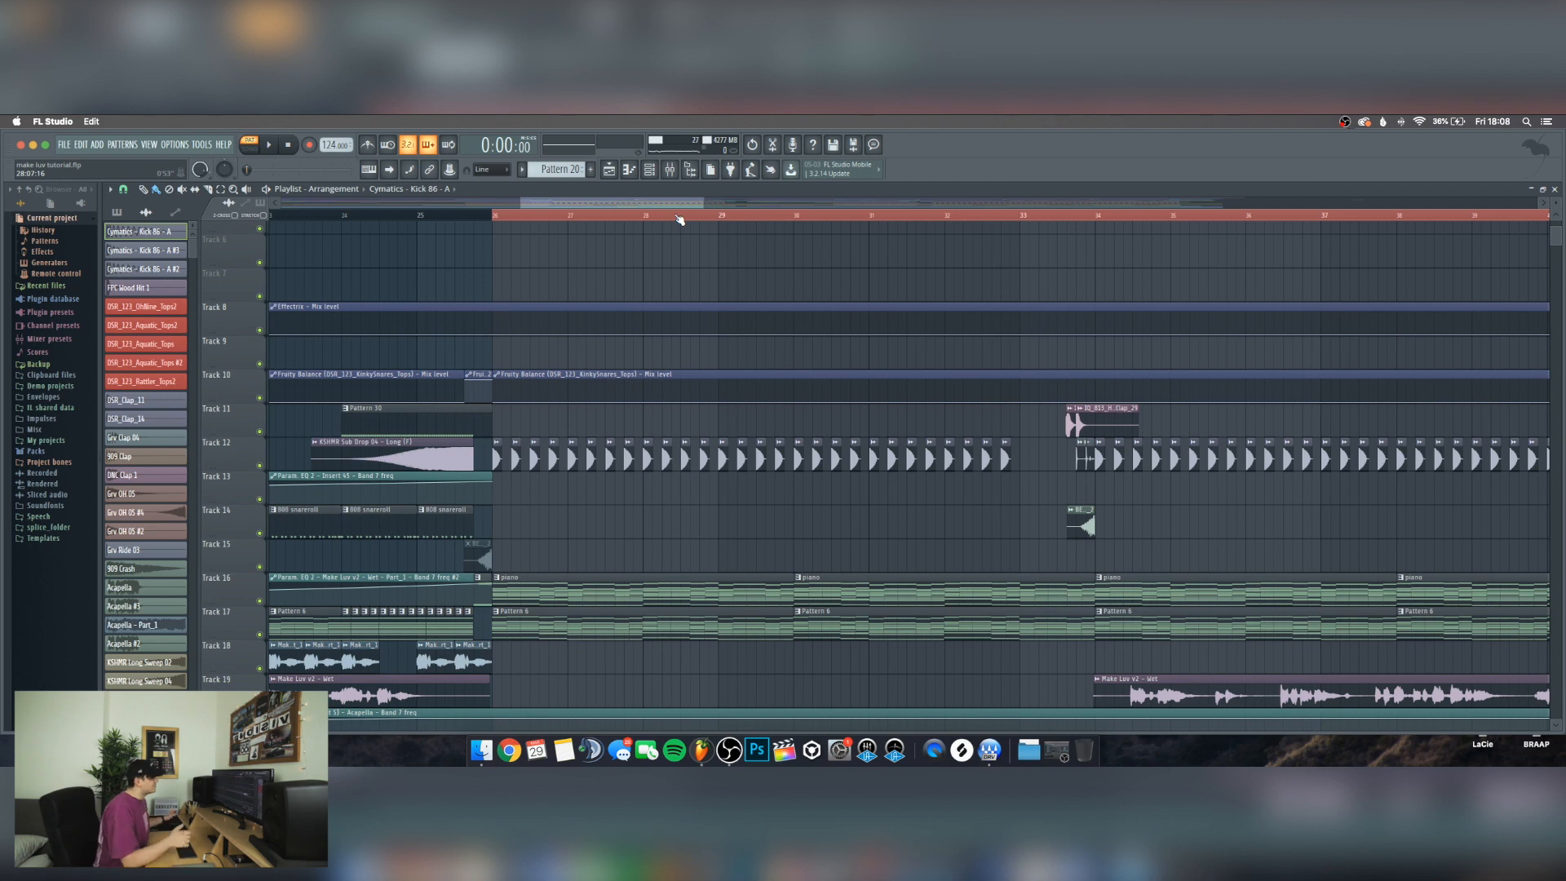
left_click(492, 455)
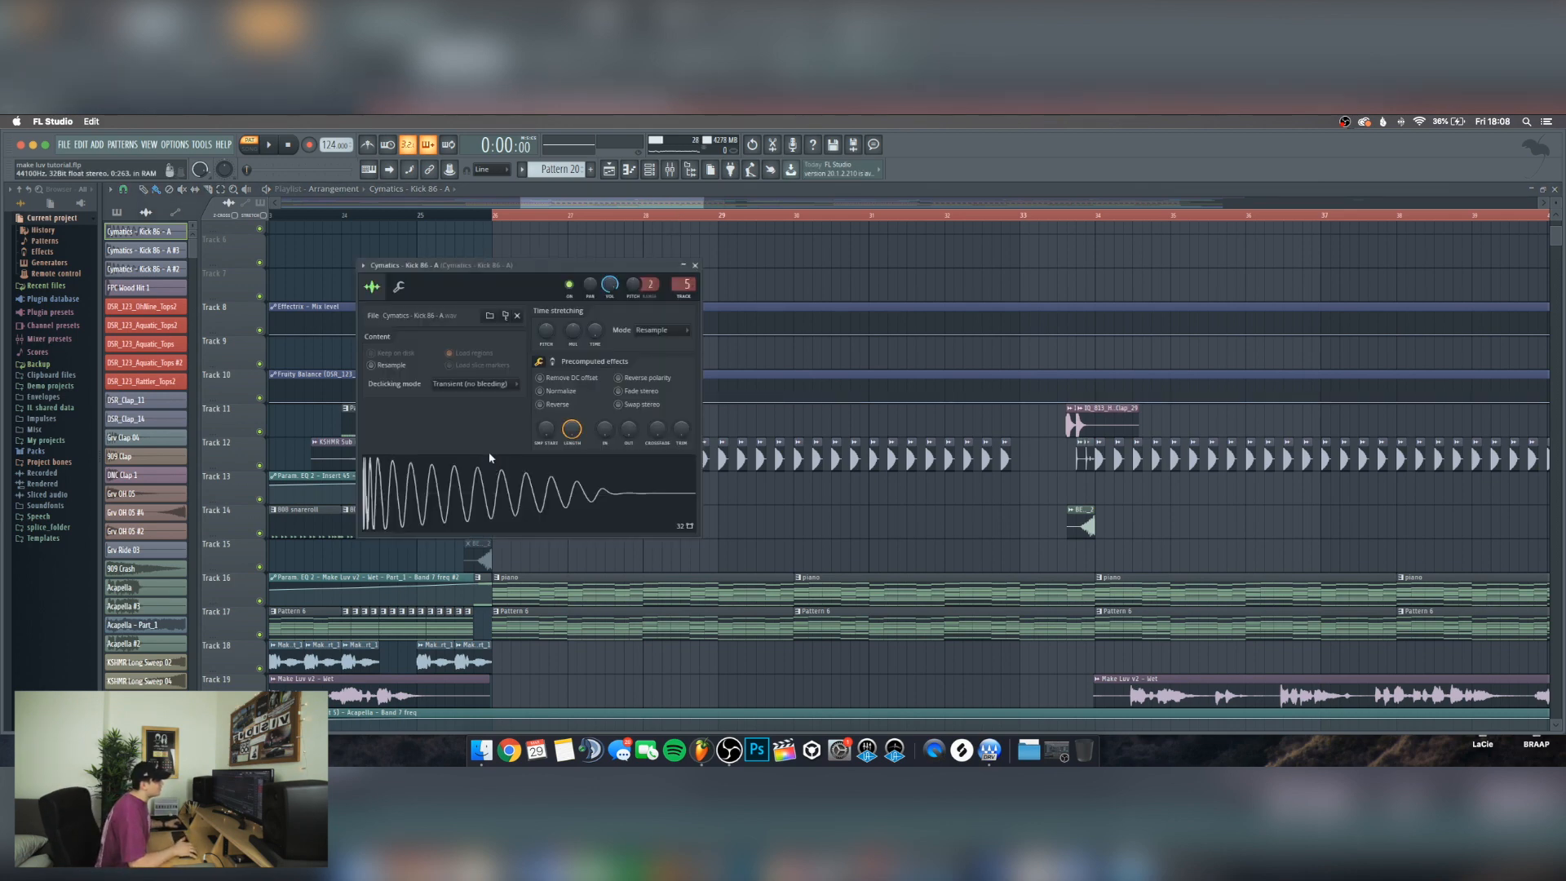
left_click(696, 268)
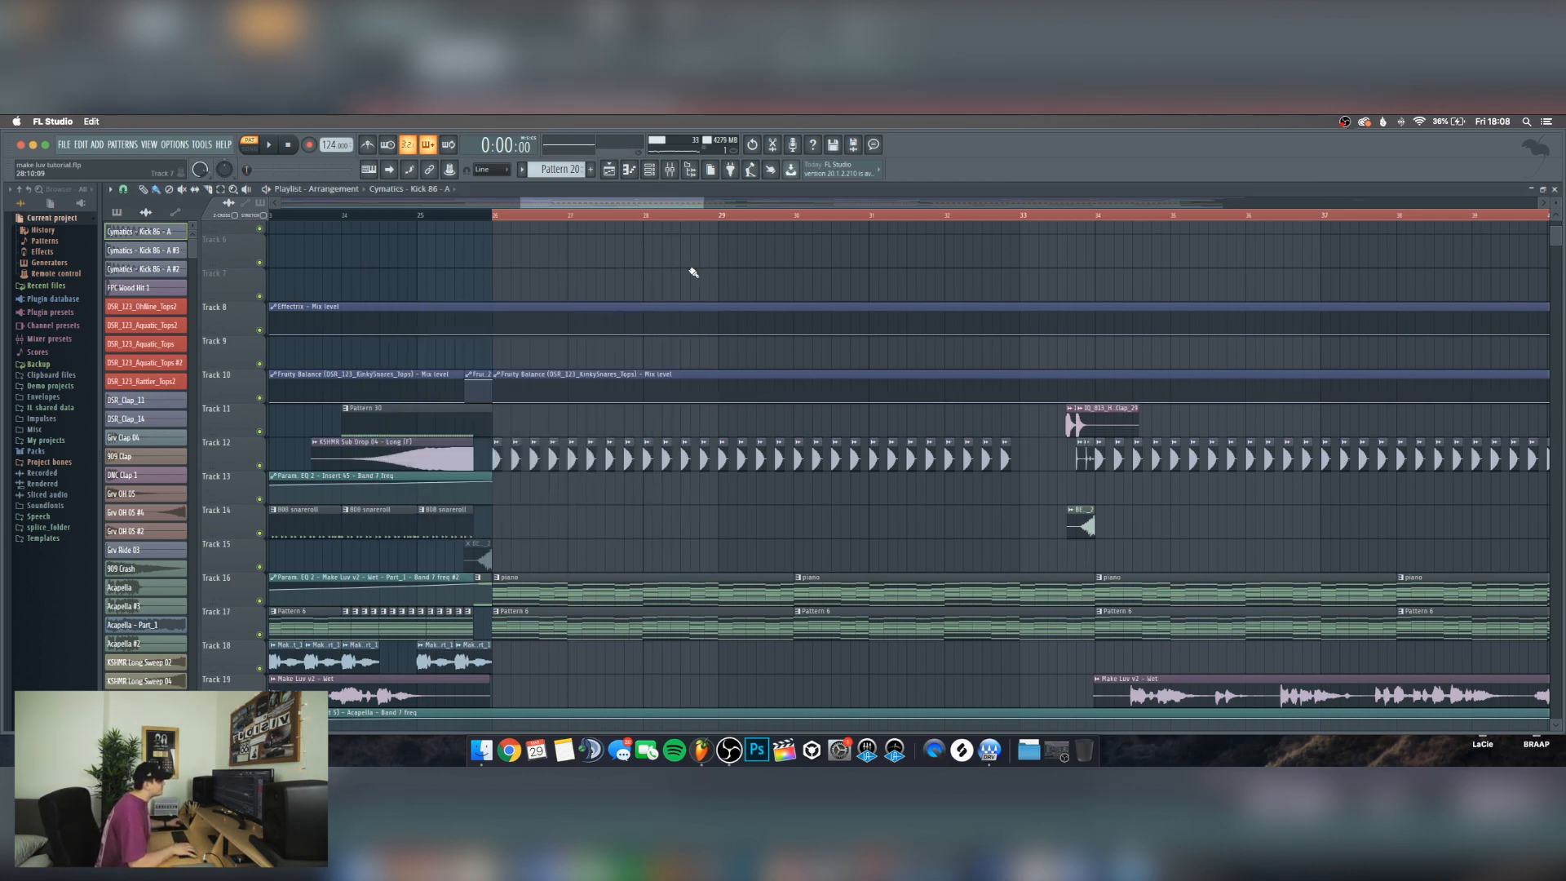
scroll(693, 267, "right", 2)
scroll(689, 269, "down", 3)
scroll(689, 271, "down", 10)
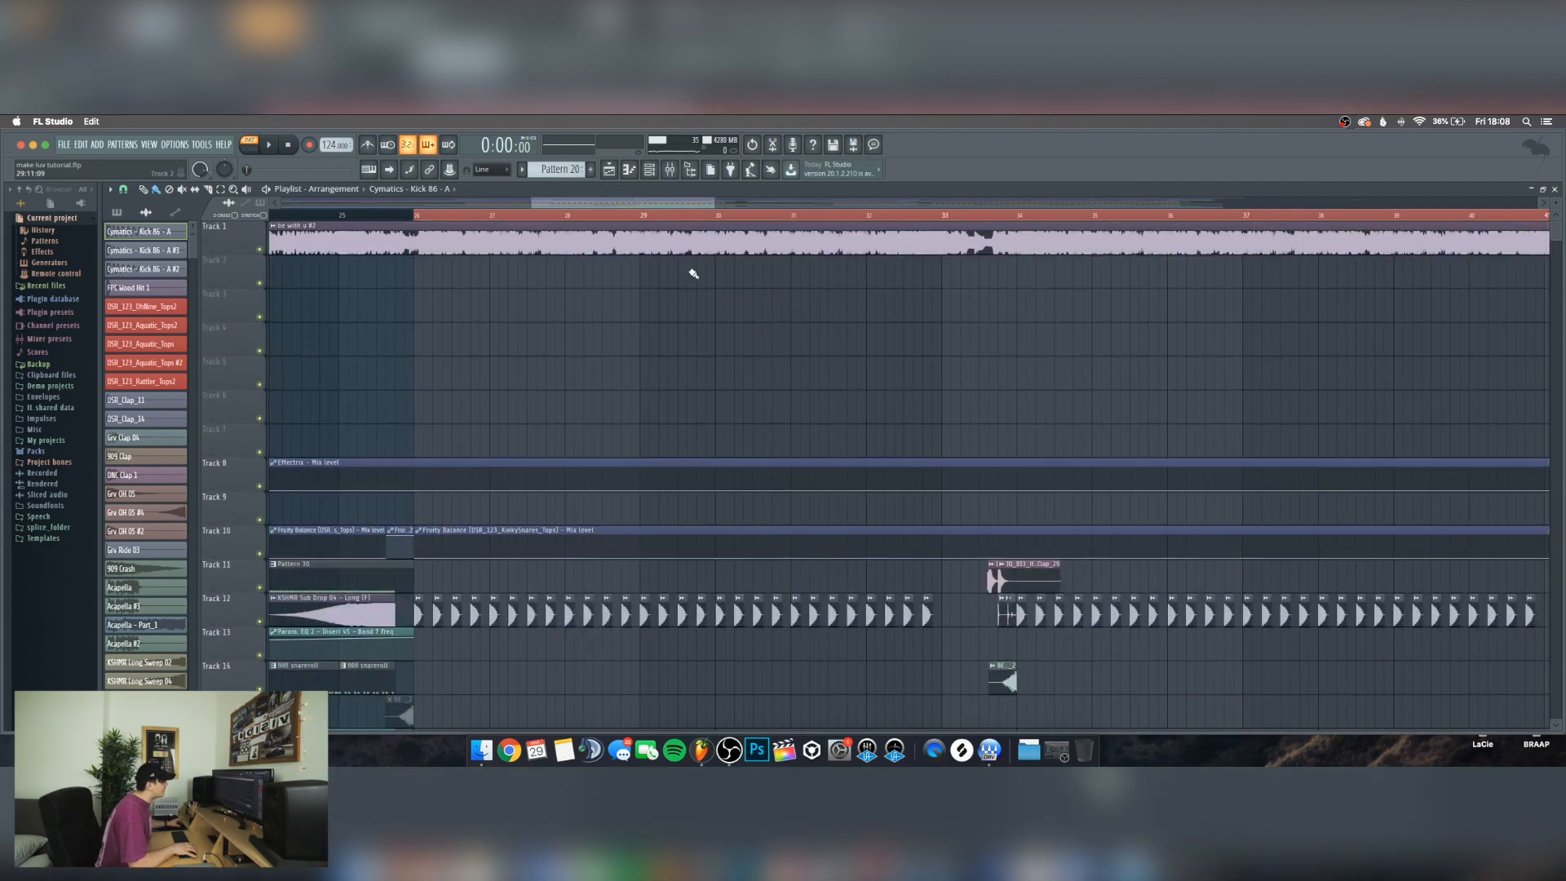
scroll(657, 320, "up", 9)
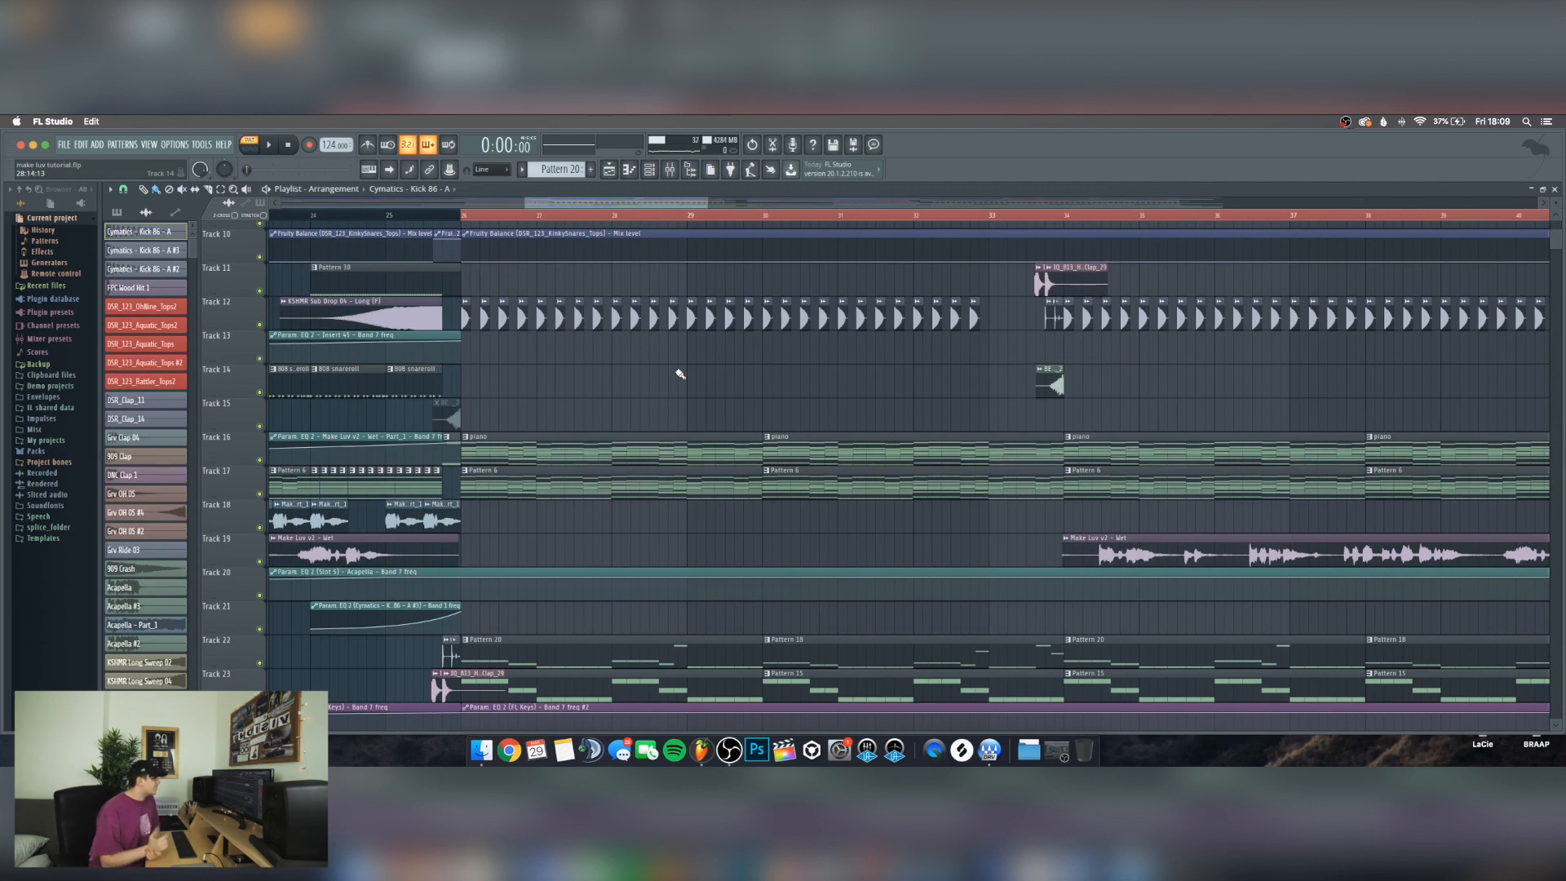
View the notes of the piano clip on track 16, then return to the playlist
double_click(604, 435)
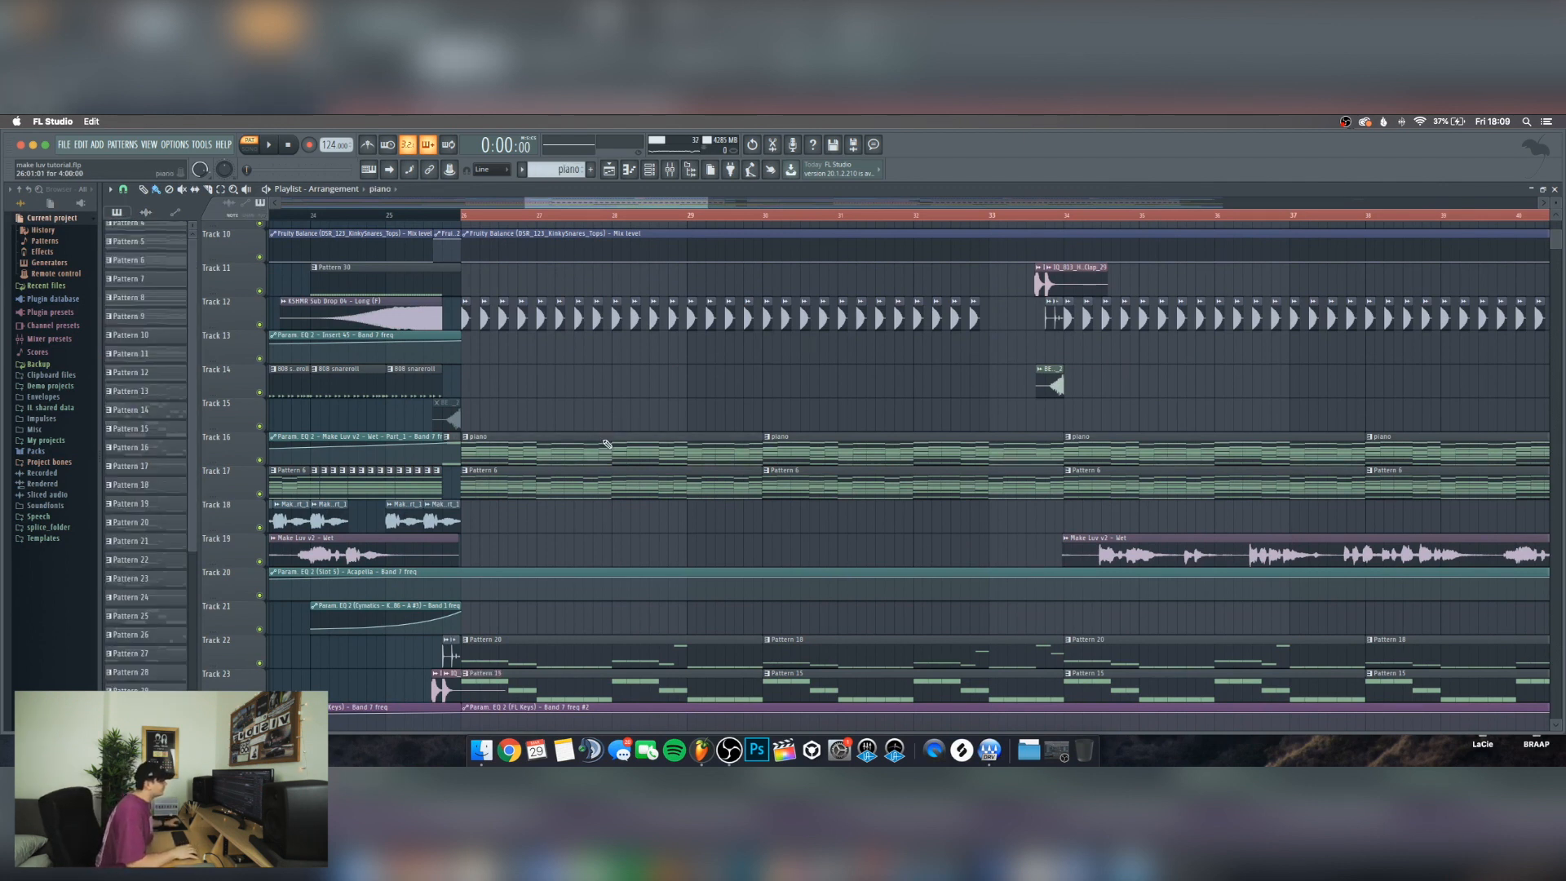
left_click(965, 191)
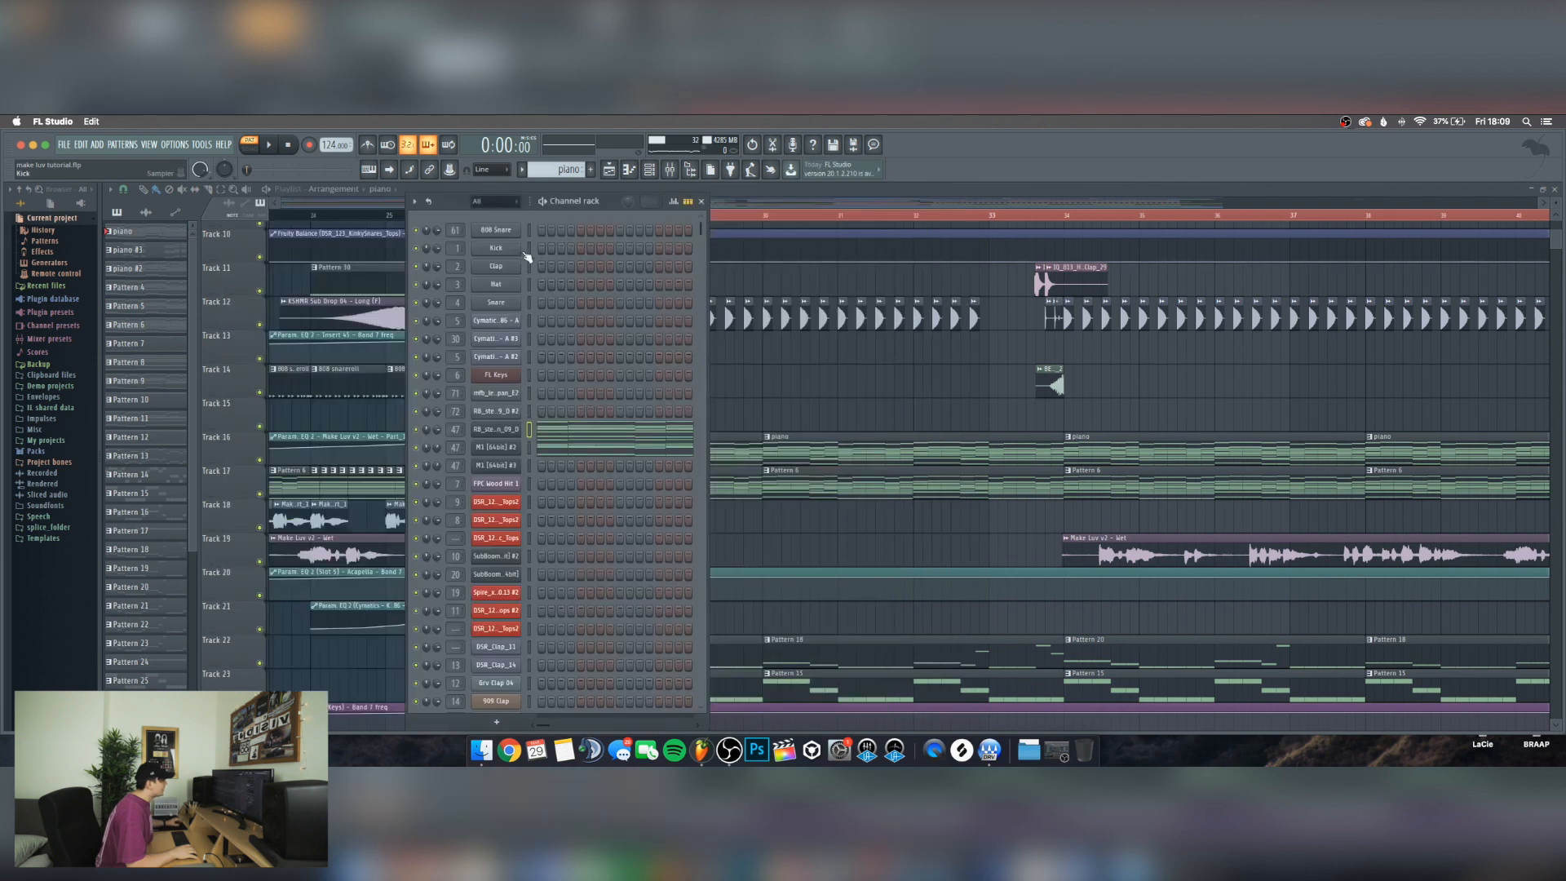
left_click(702, 203)
Loop the start of the drop from bar 26 to 29, play track 17's Pattern 6 alone, and show the FL Keys mixer effects
left_click(462, 217)
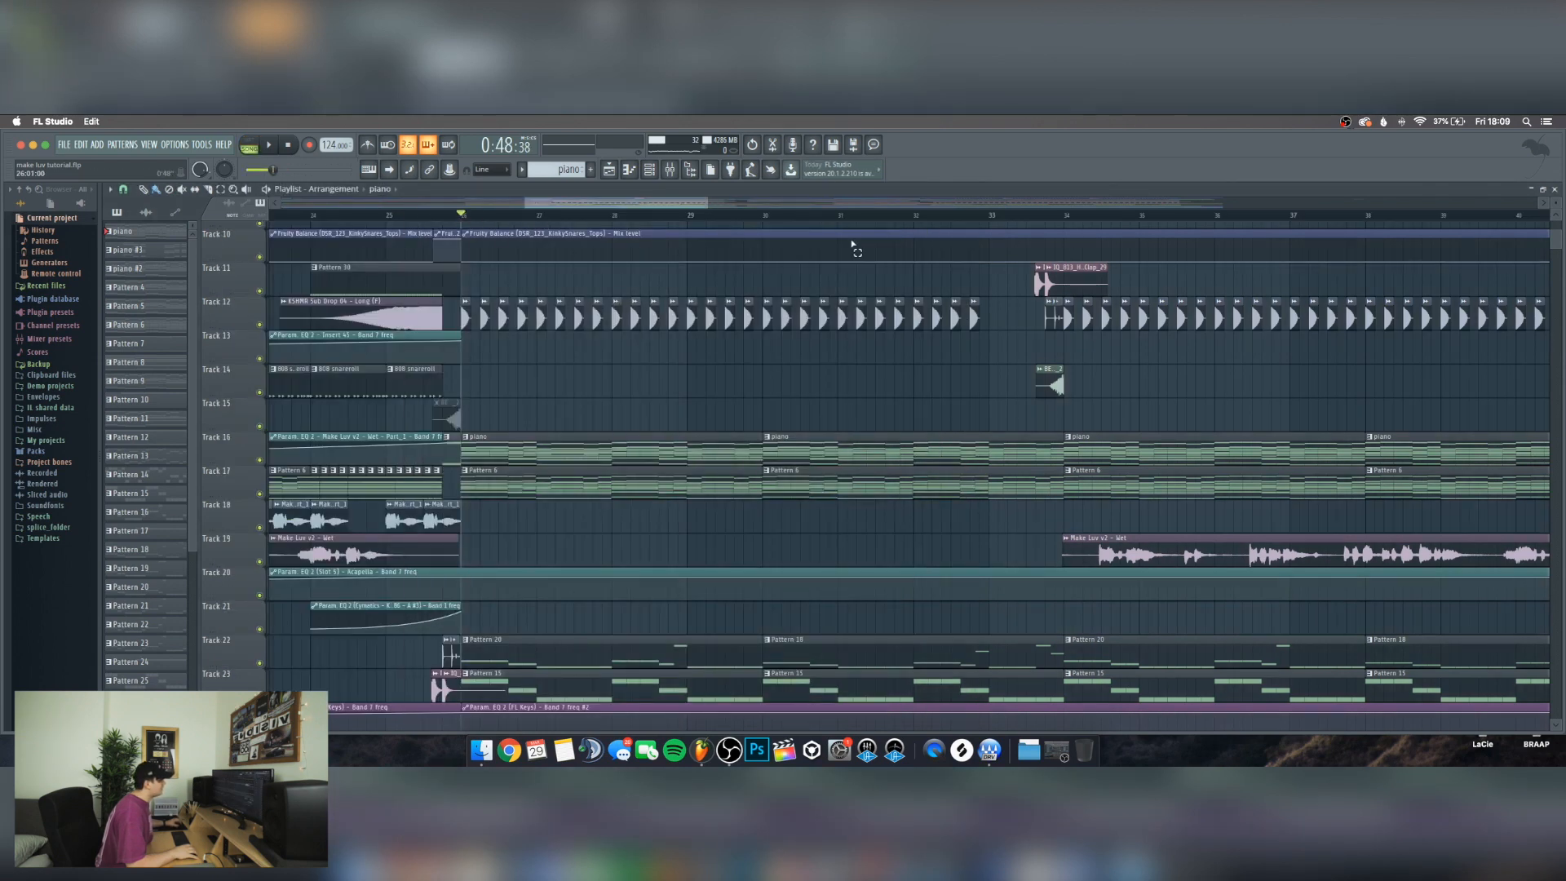
scroll(695, 216, "down", 1)
left_click_drag(694, 215, 461, 215)
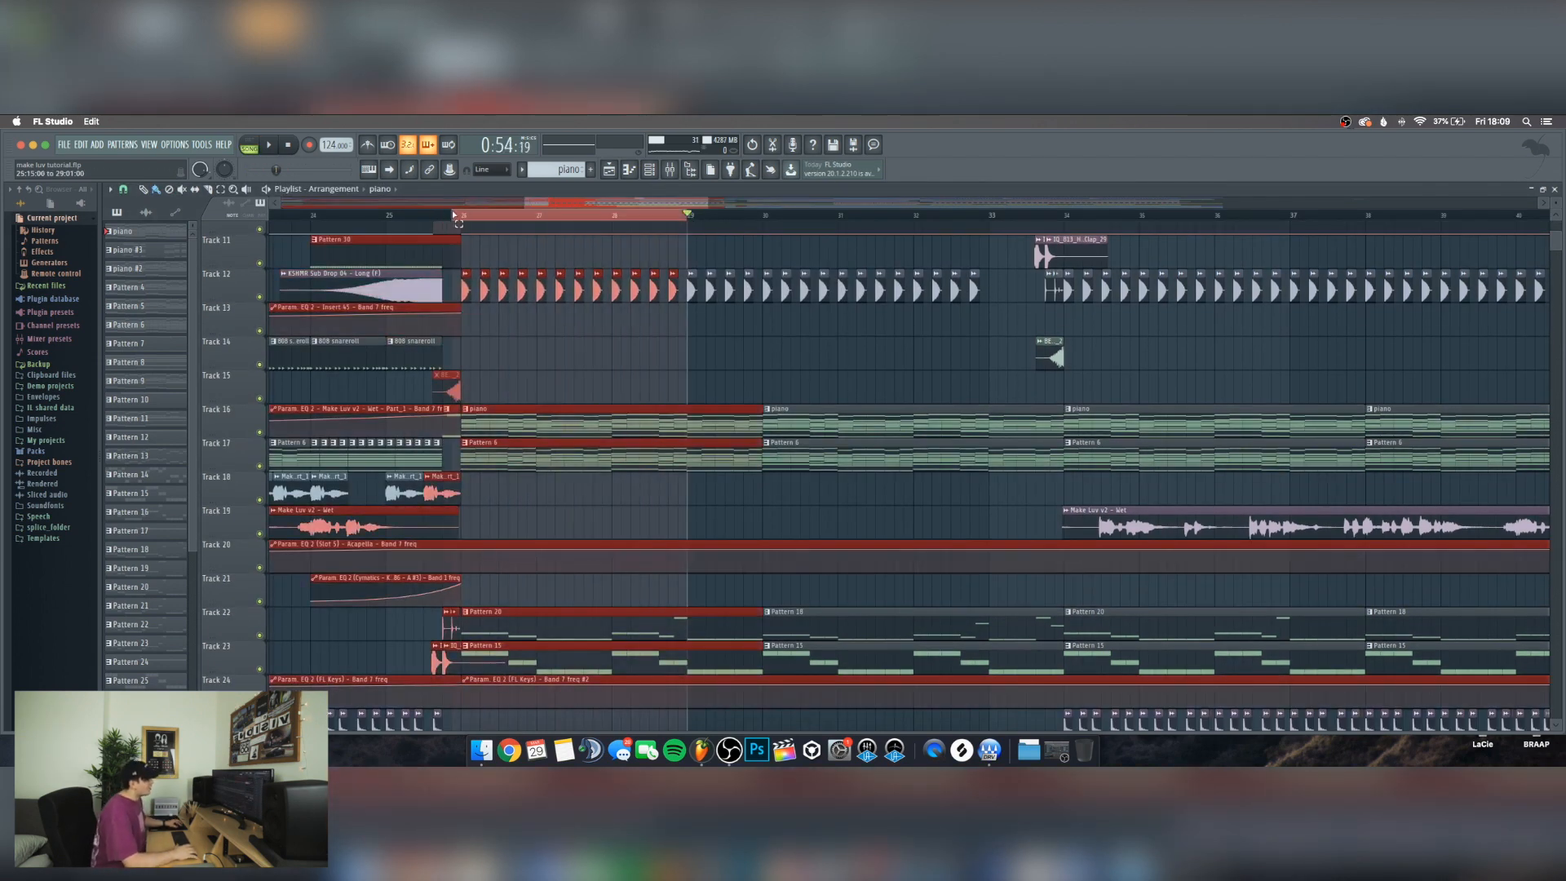
key("space")
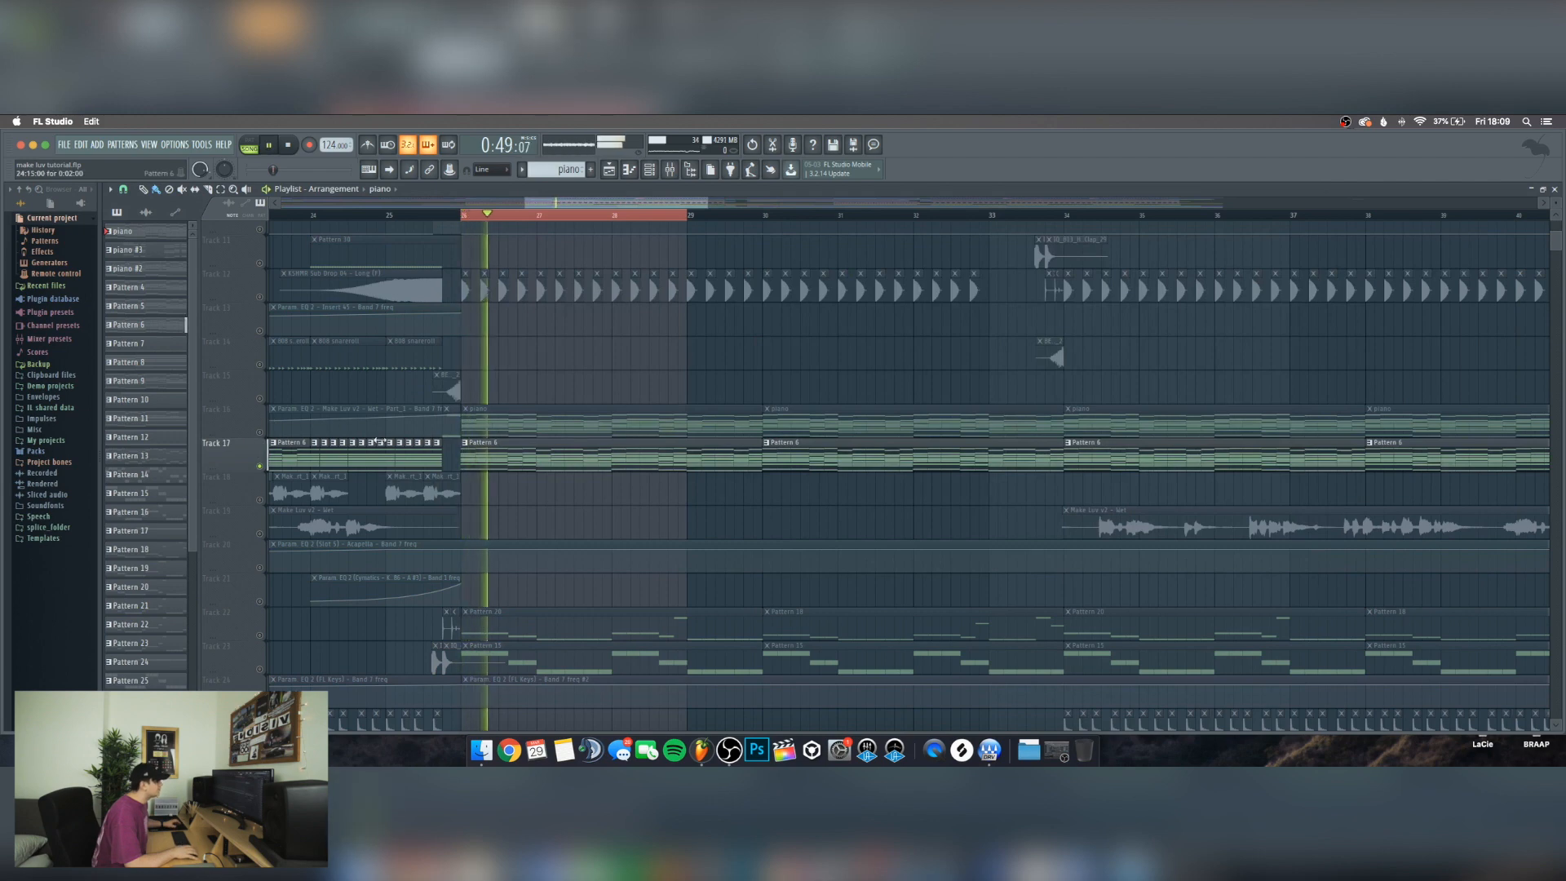
left_click(671, 169)
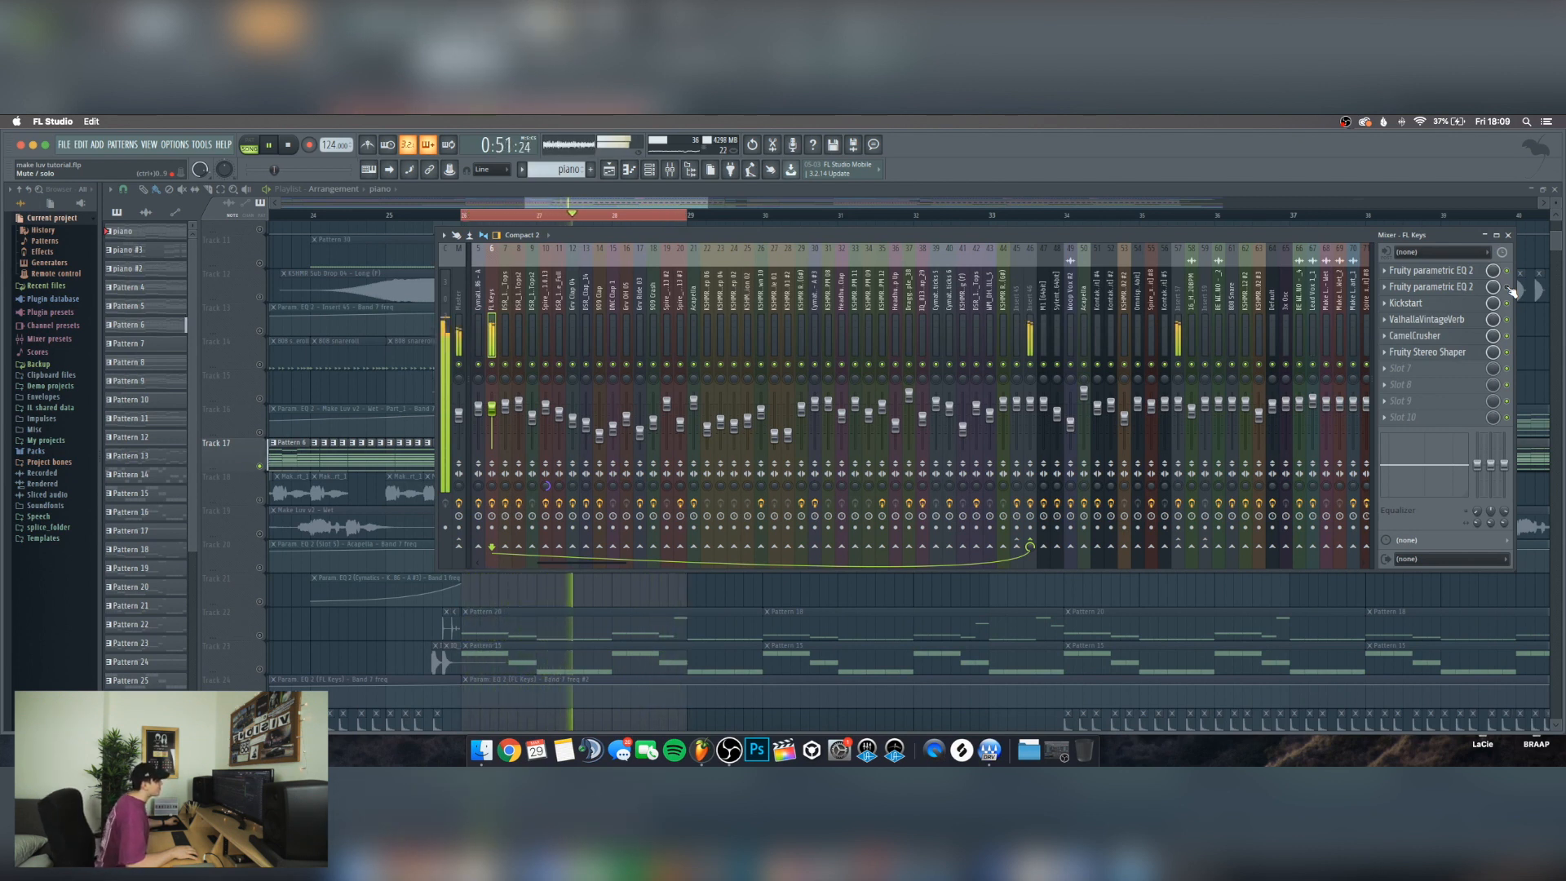
key("space")
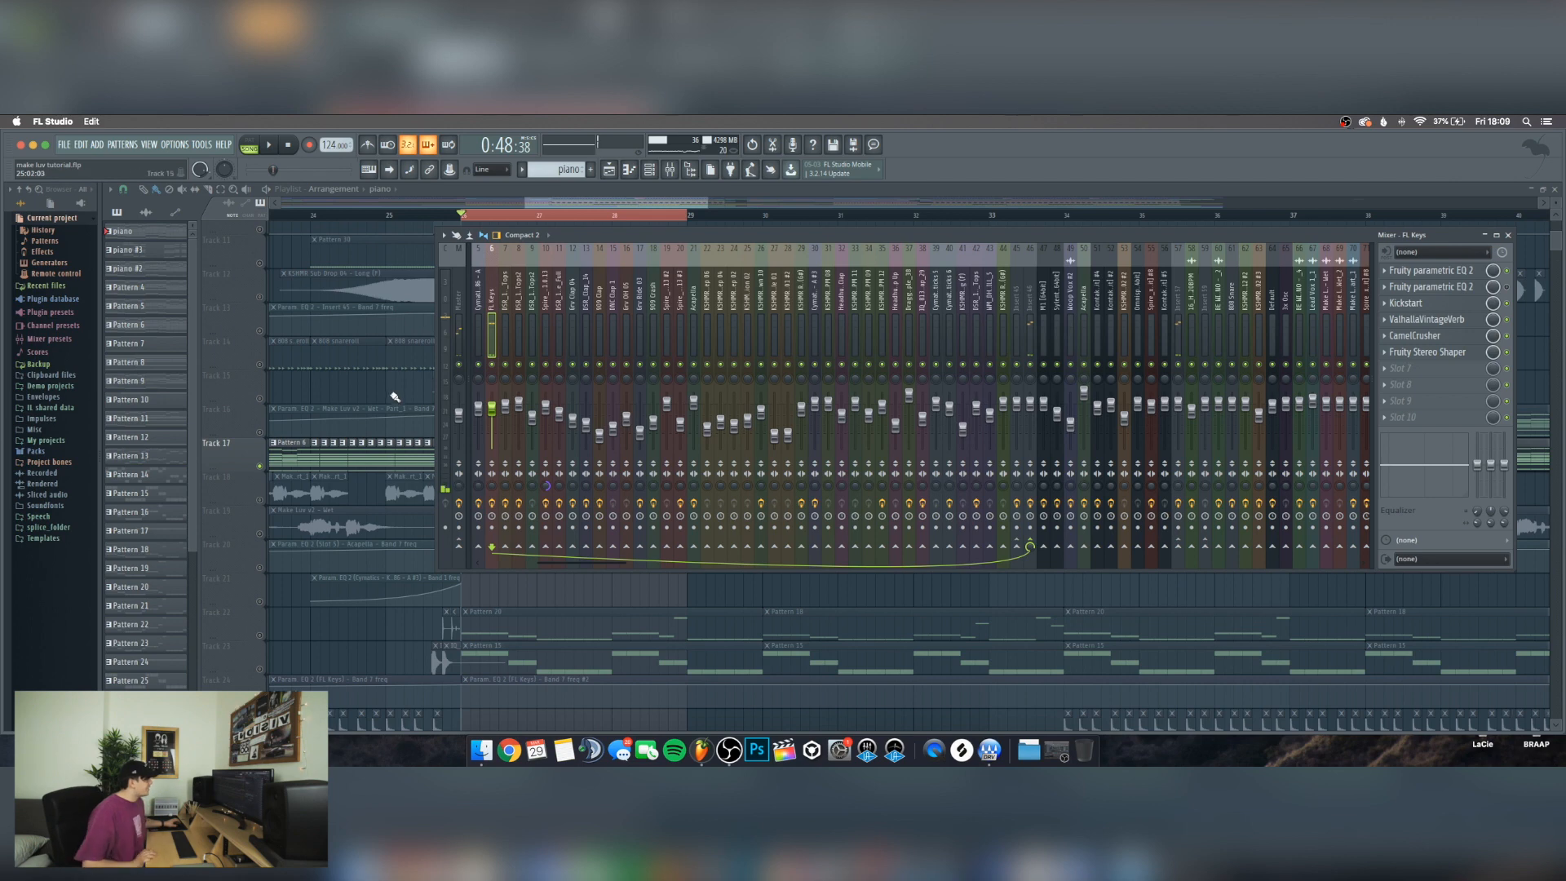
Enable track 16 alongside track 17 and view the piano clip's notes and its Korg M1 Velo Piano instrument
key("F9")
left_click(259, 432)
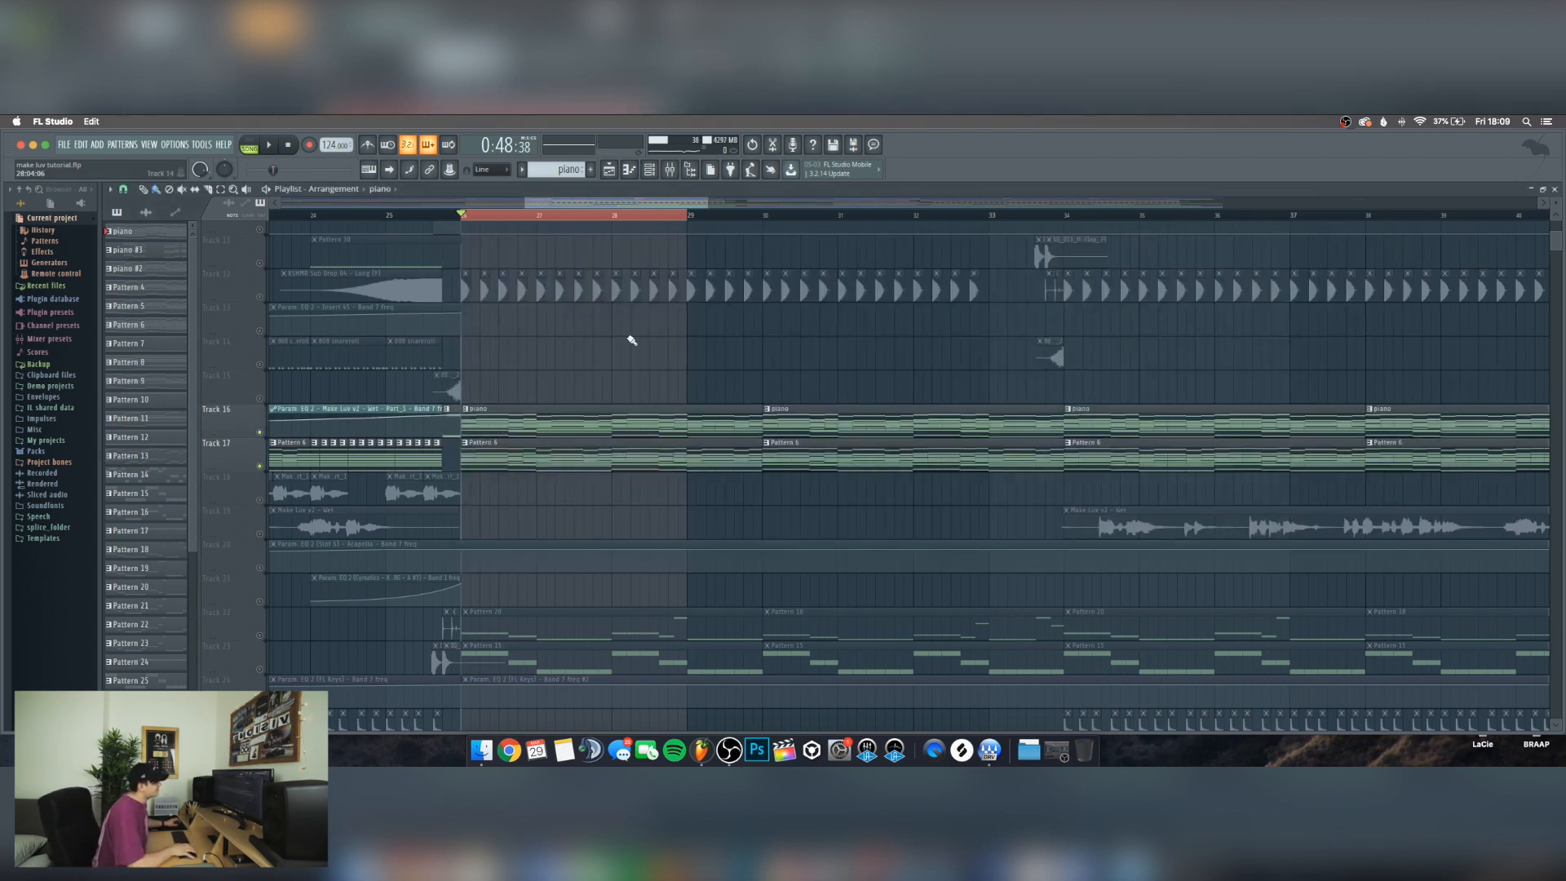
double_click(516, 430)
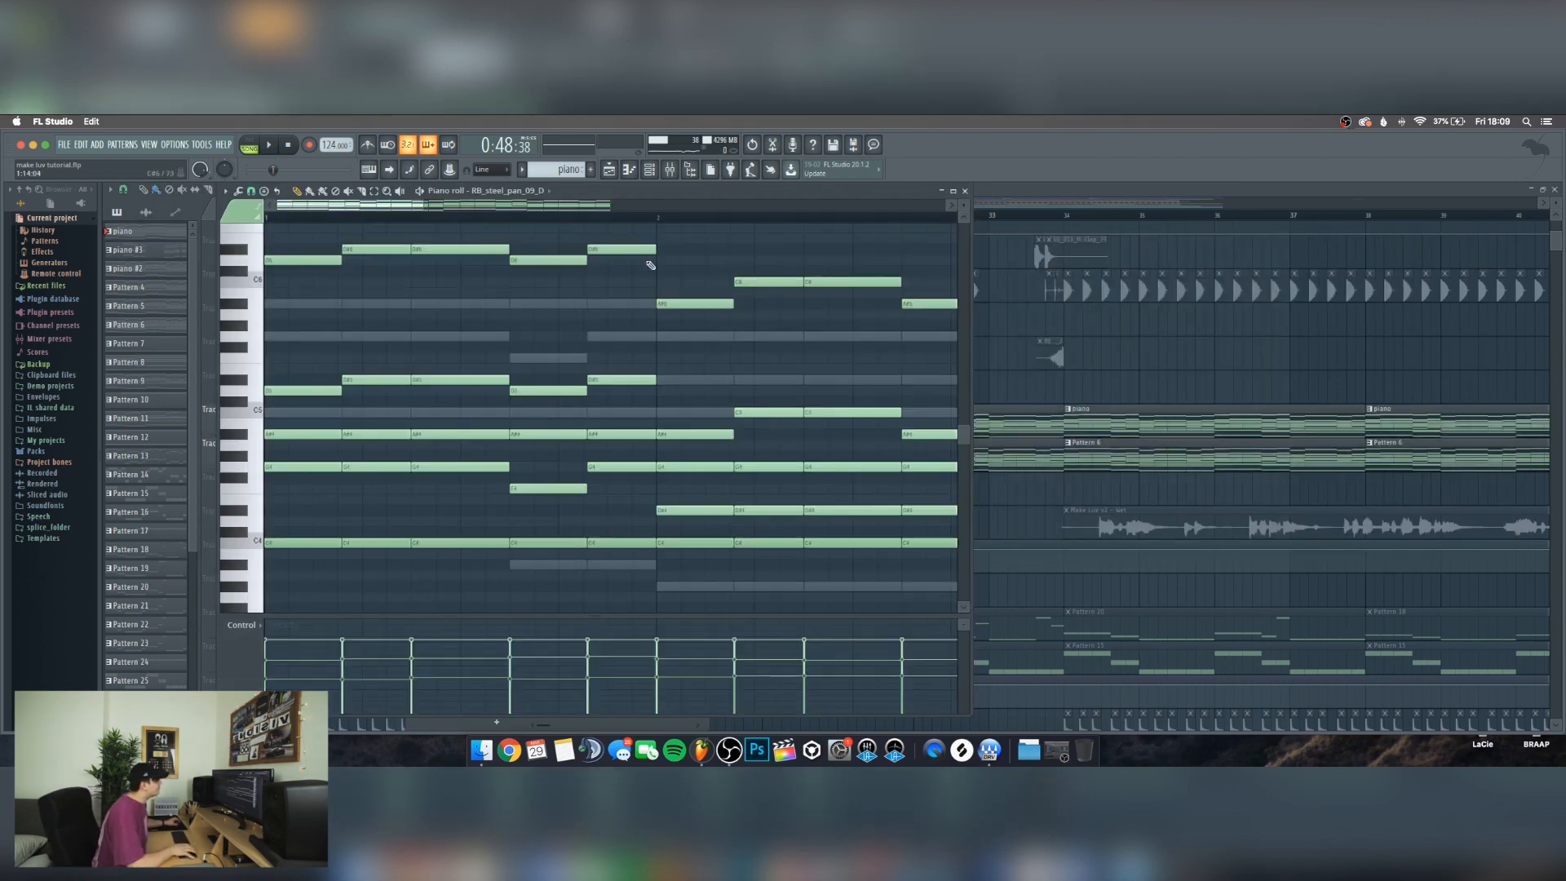
left_click(965, 196)
left_click(493, 435)
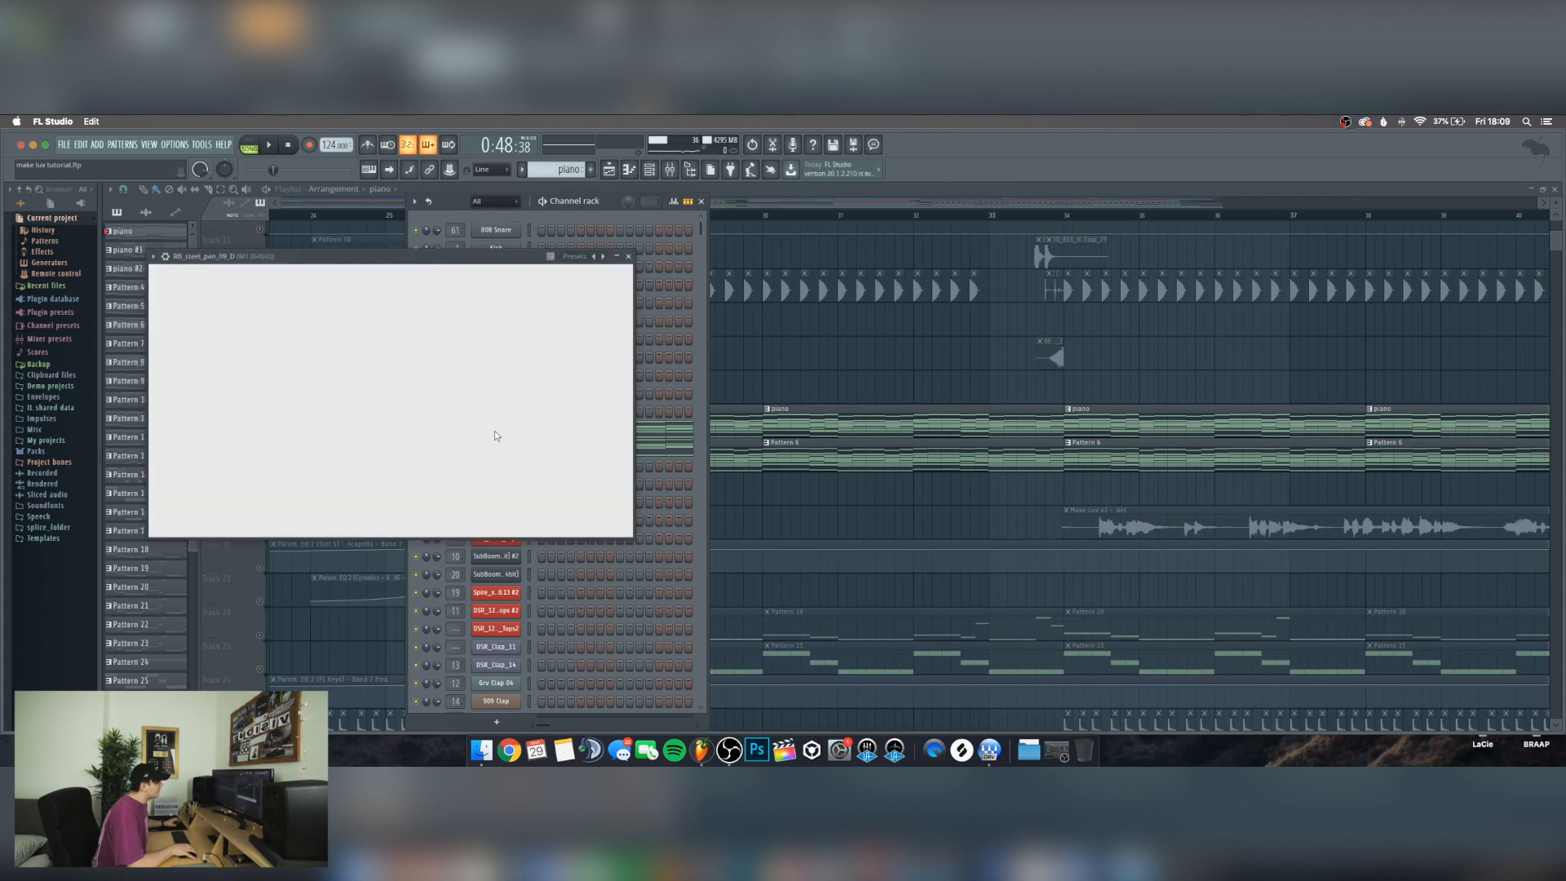
left_click_drag(474, 275, 543, 260)
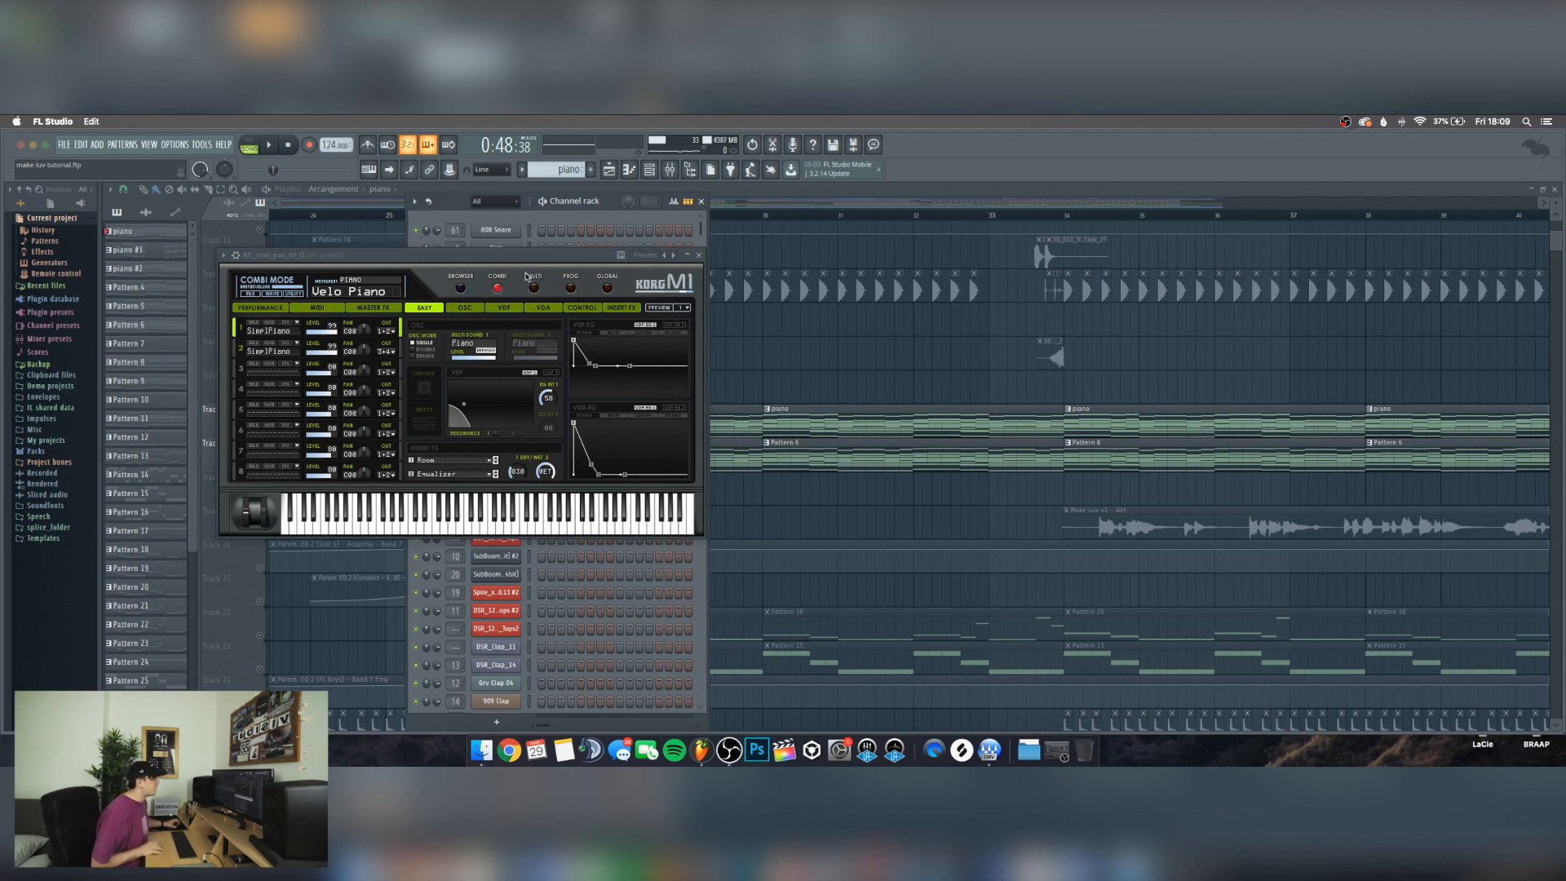
left_click(700, 255)
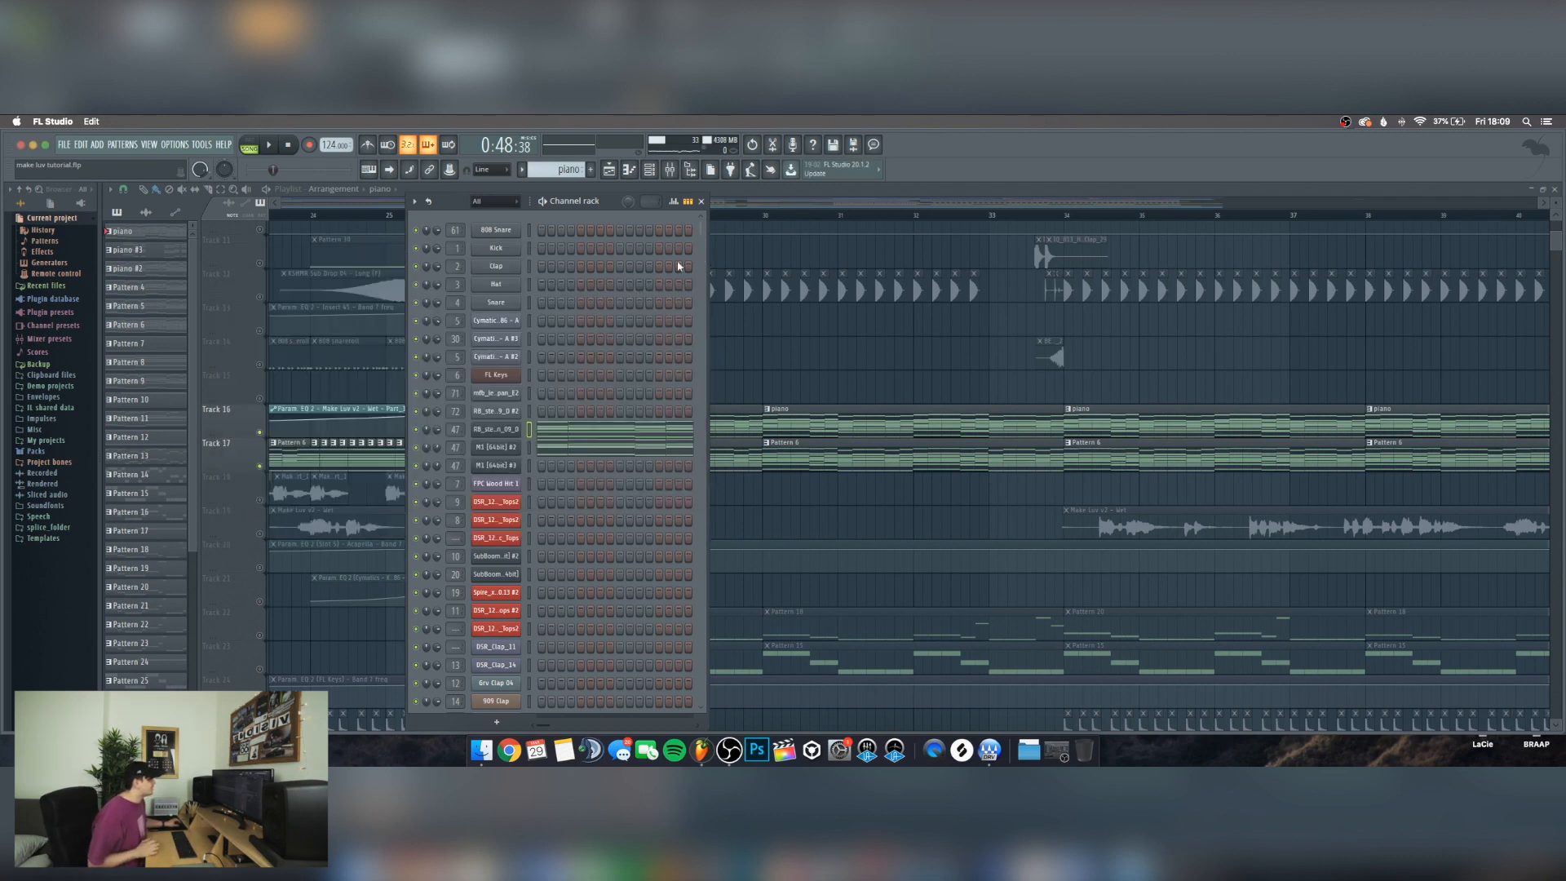
Solo the RB_steel_pan_09_D channel and play it, then play it together with the M1 #2 channel
right_click(416, 430)
left_click(433, 439)
key("space")
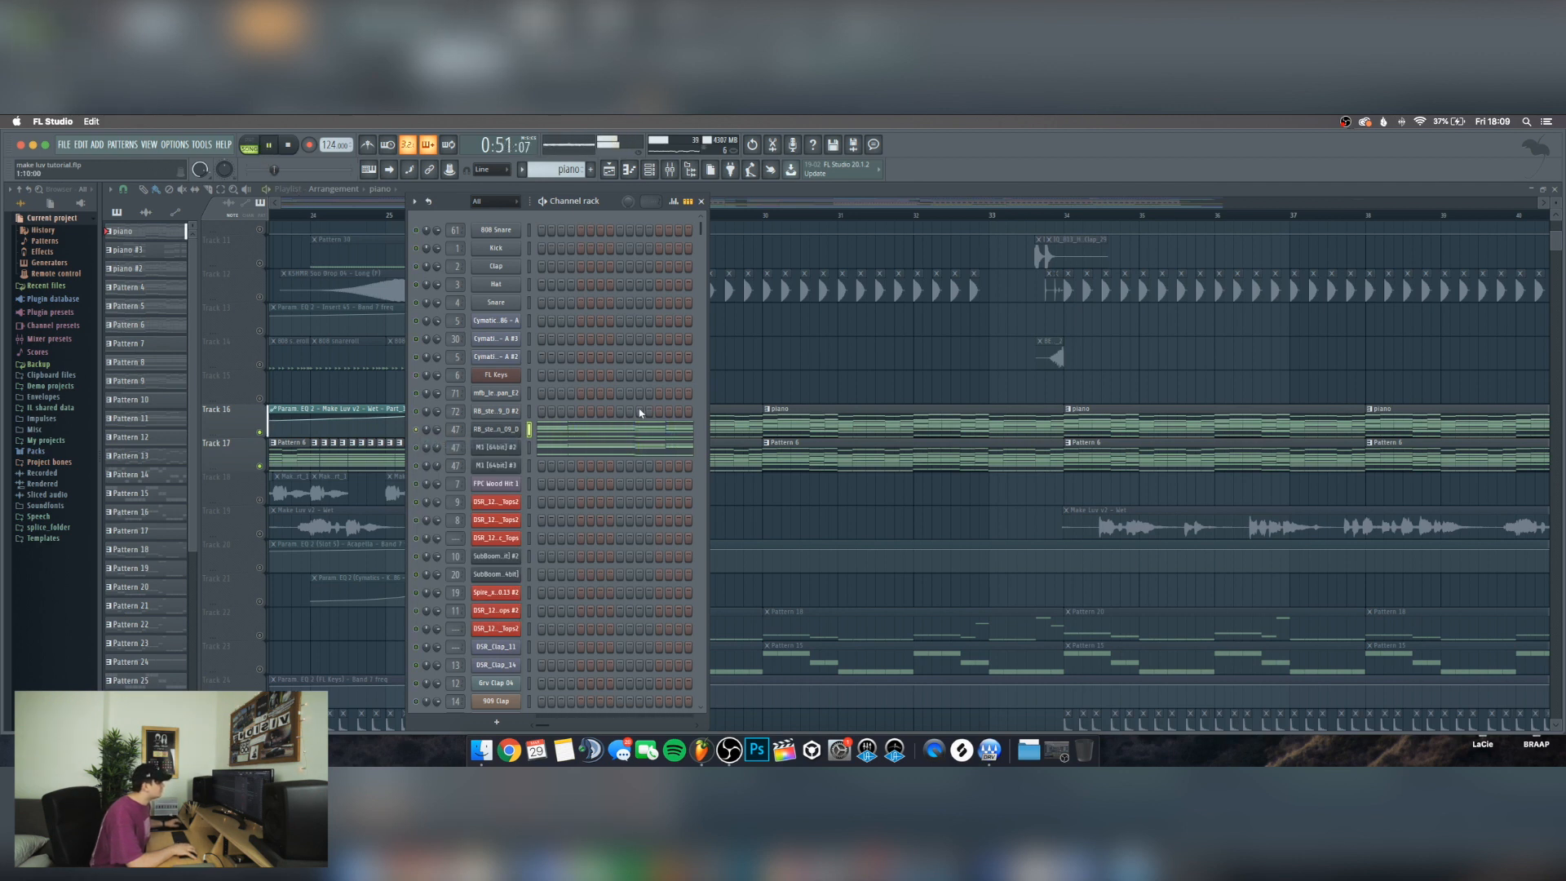
key("space")
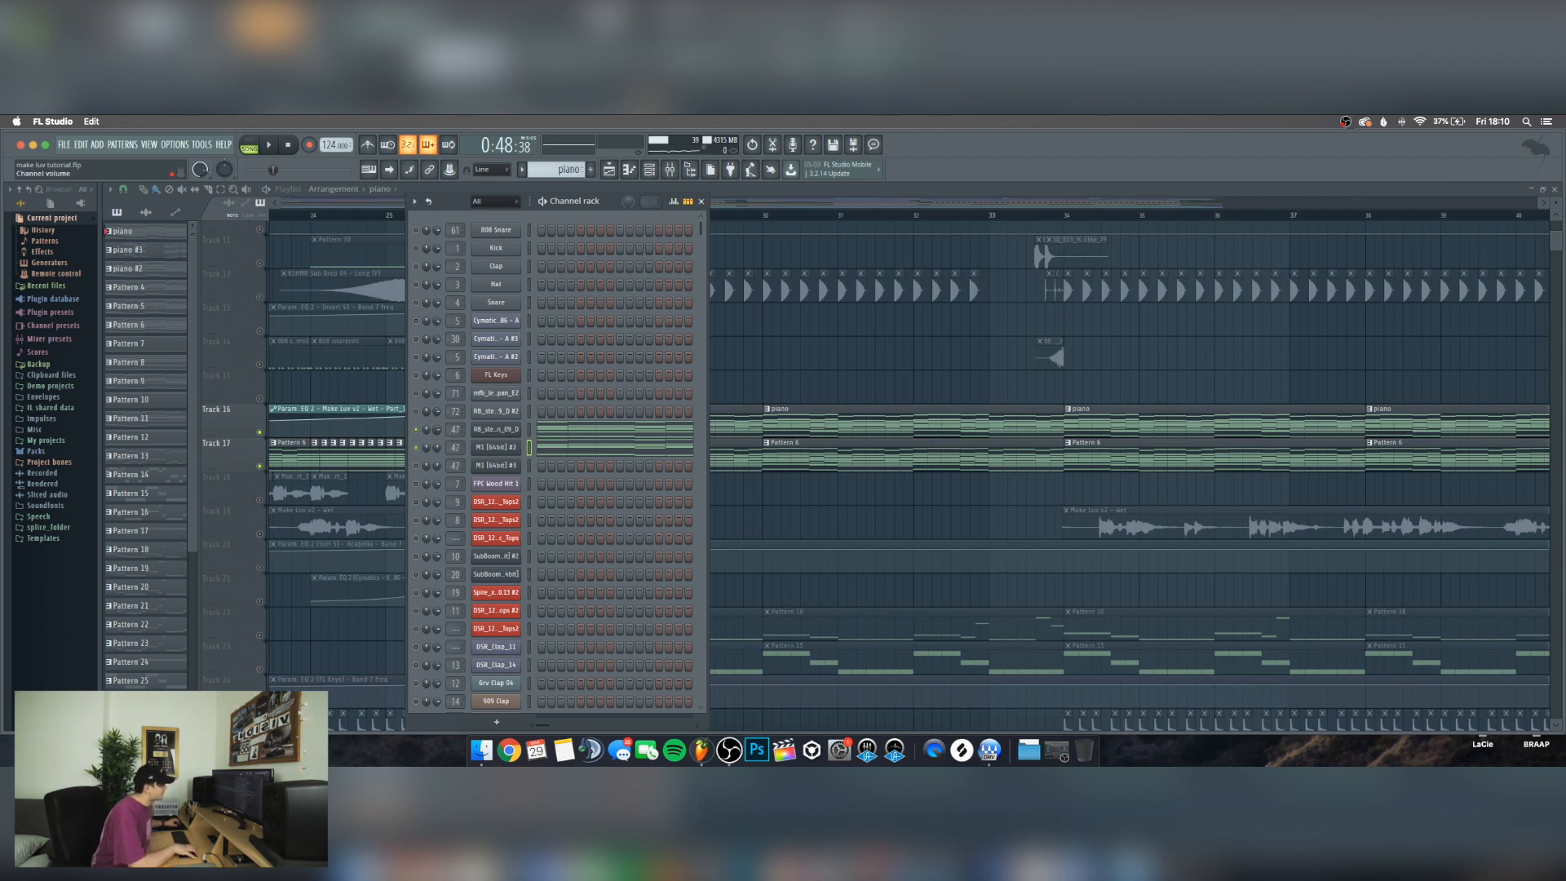
key("space")
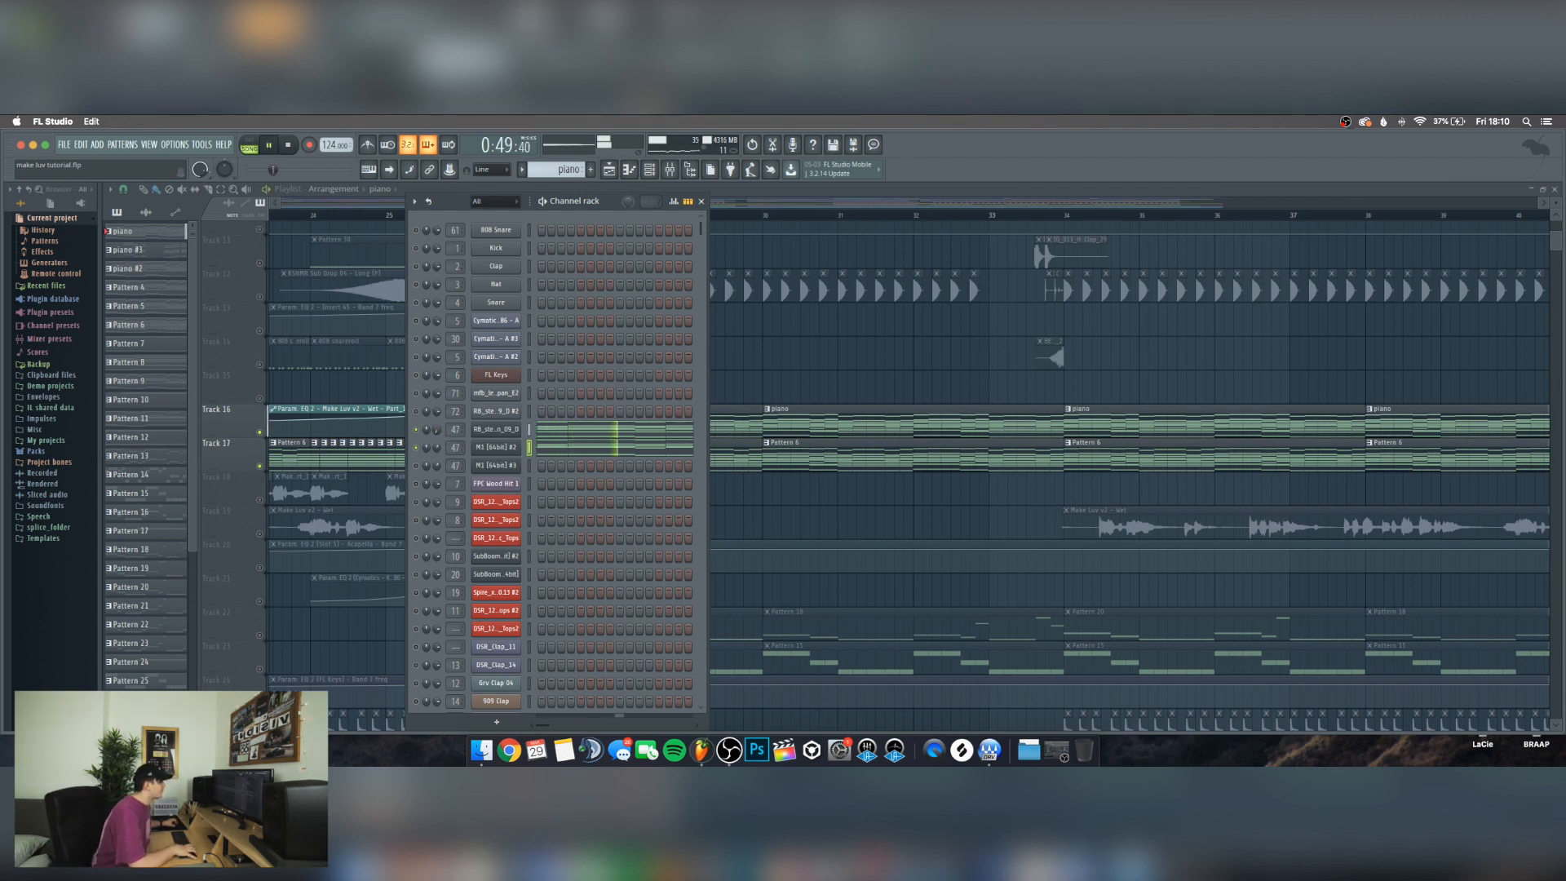
key("space")
Reset the volume of the RB_steel_pan_09_D channel, play the piano layers again, and look down the channel list
right_click(436, 430)
left_click(459, 438)
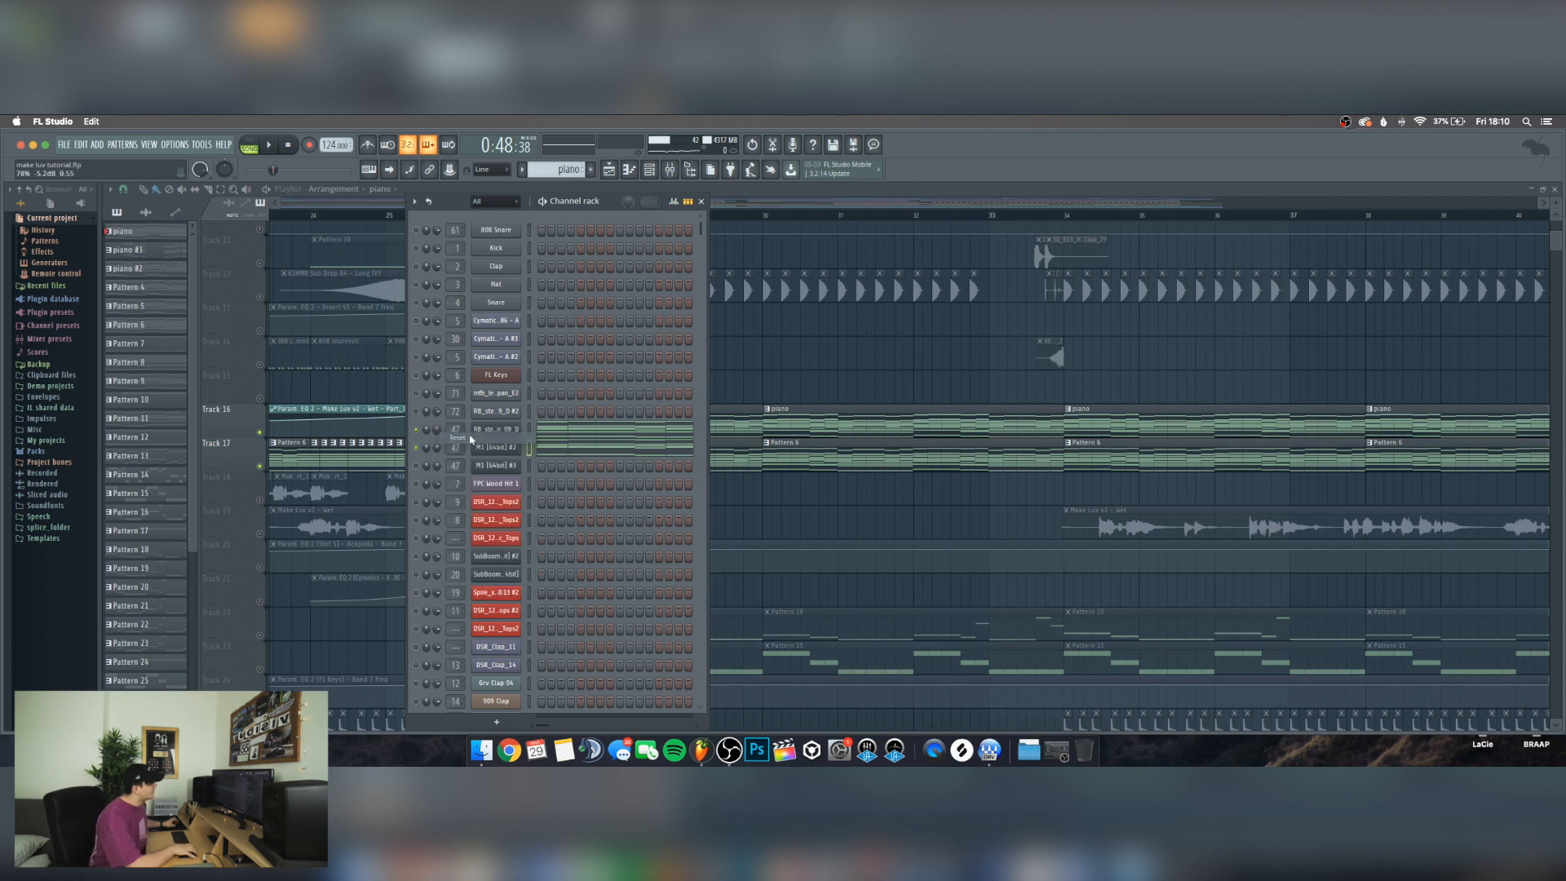
key("space")
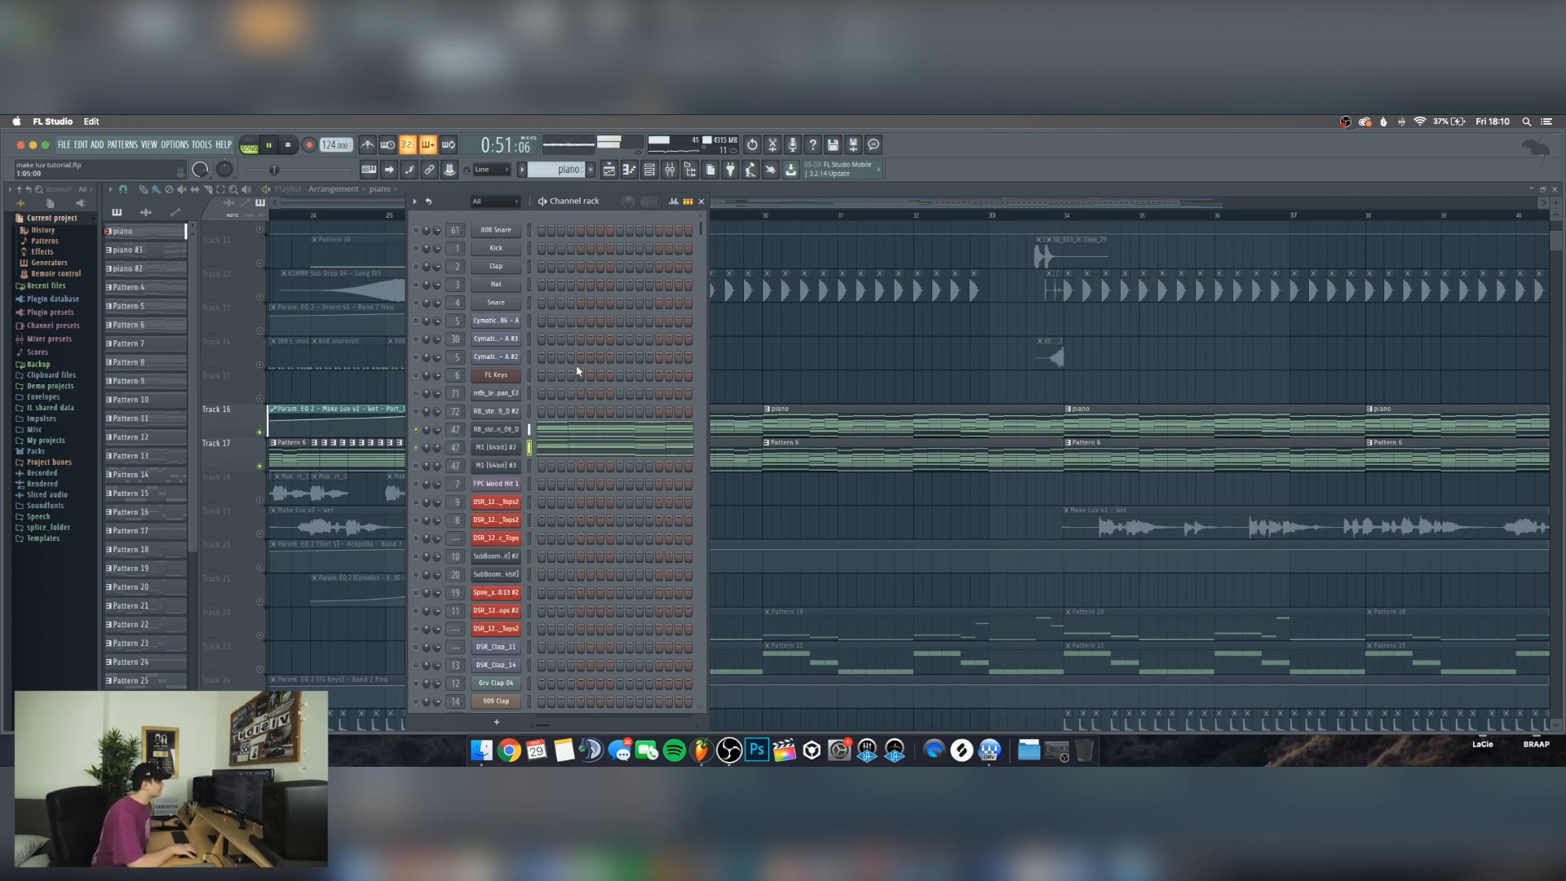
key("space")
scroll(579, 362, "down", 10)
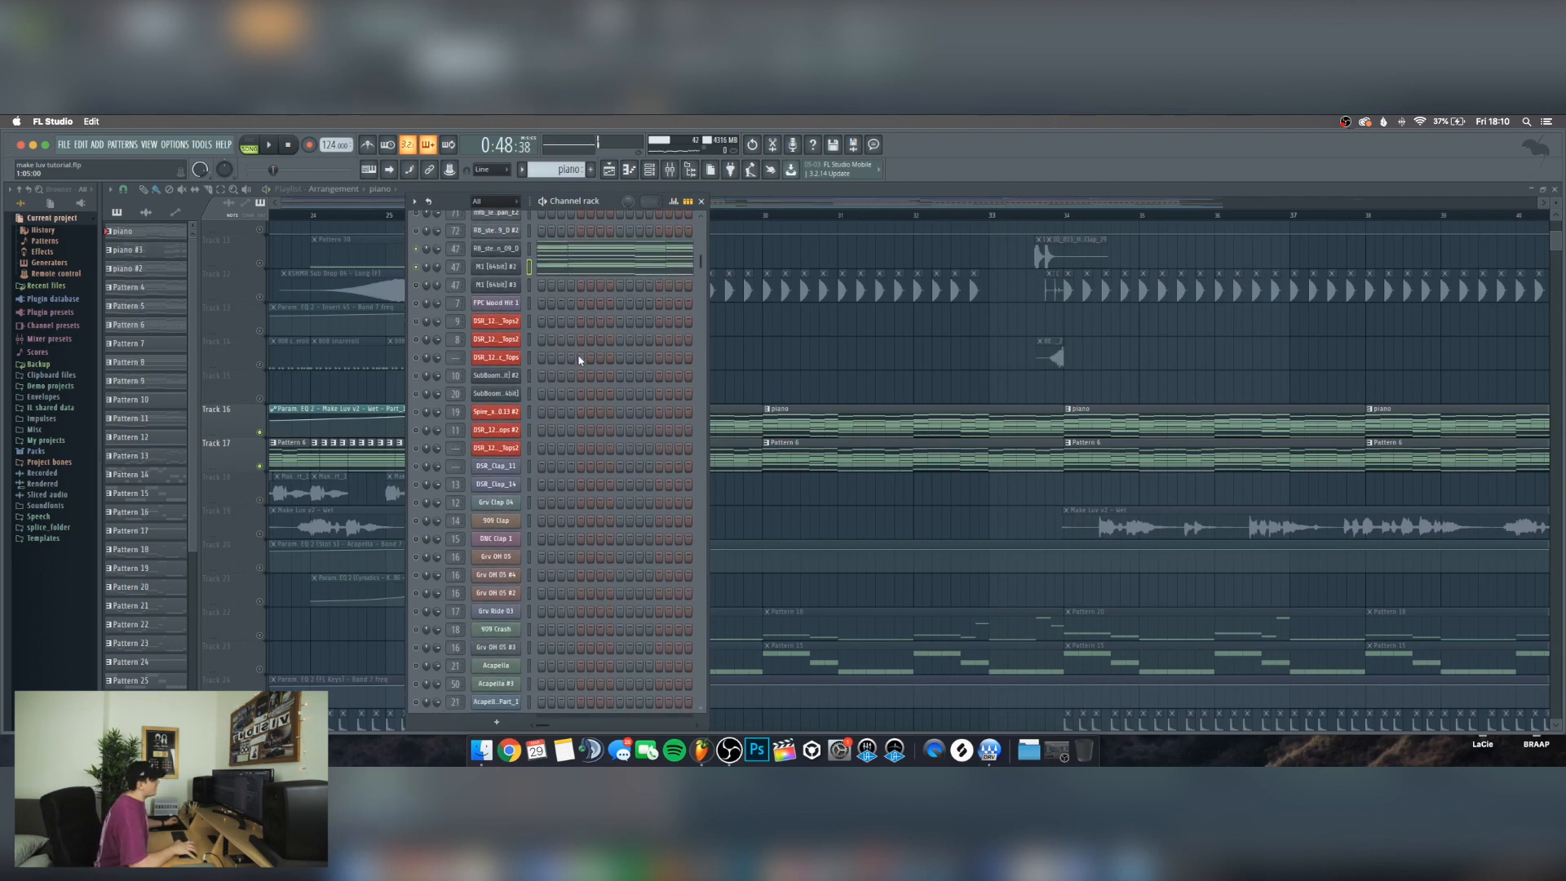
scroll(579, 362, "down", 10)
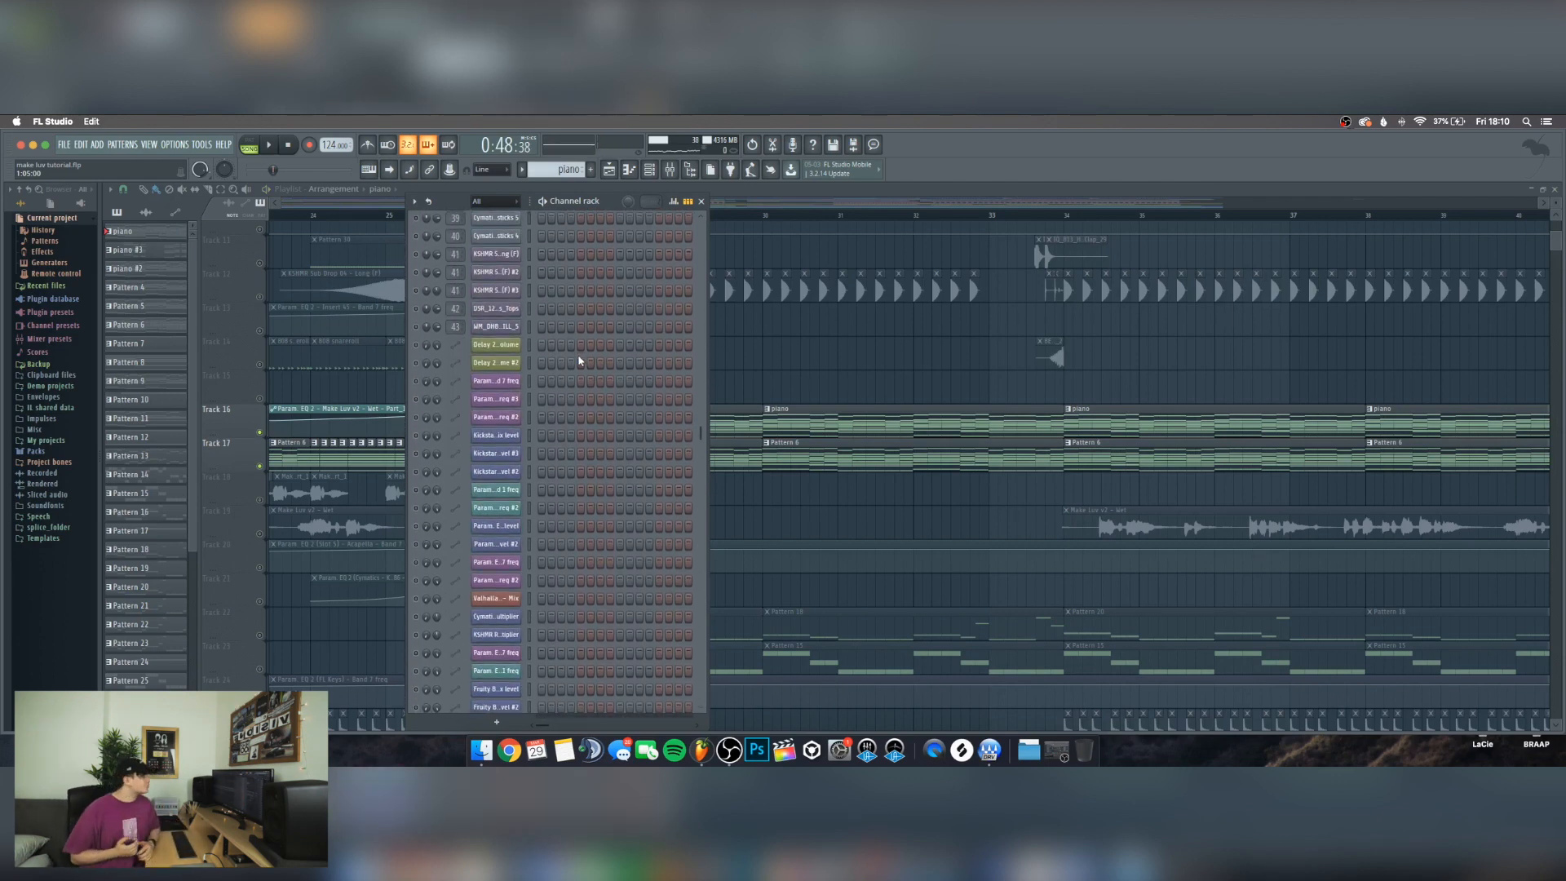
Find the Sylenth1 piano layer in the channel rack, open it, decline the update, and examine its amp envelope and oscillator settings
scroll(579, 362, "down", 15)
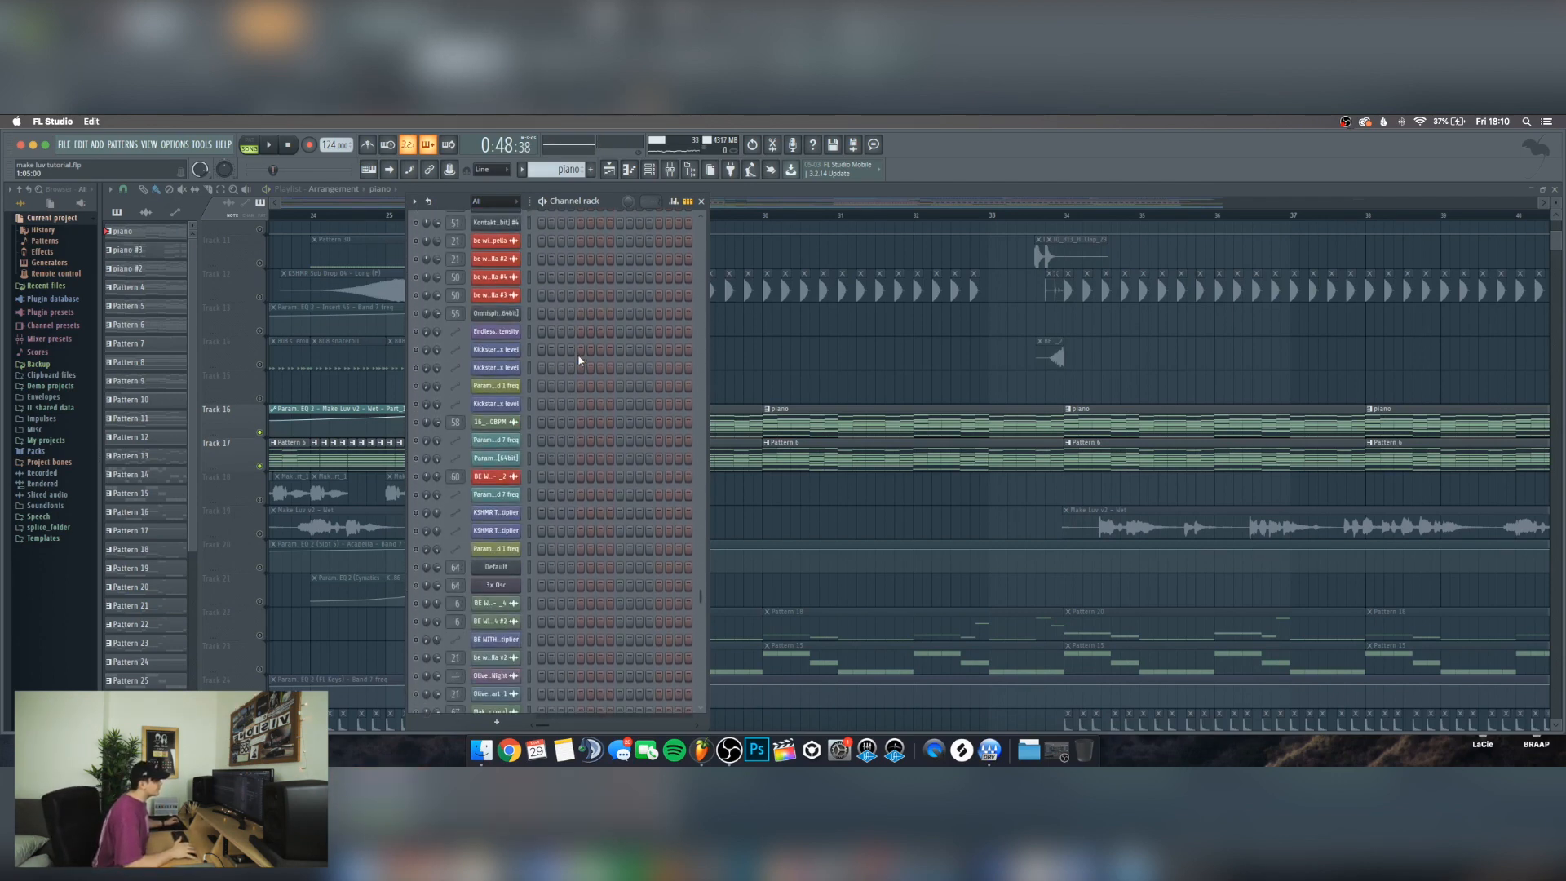
scroll(579, 362, "up", 4)
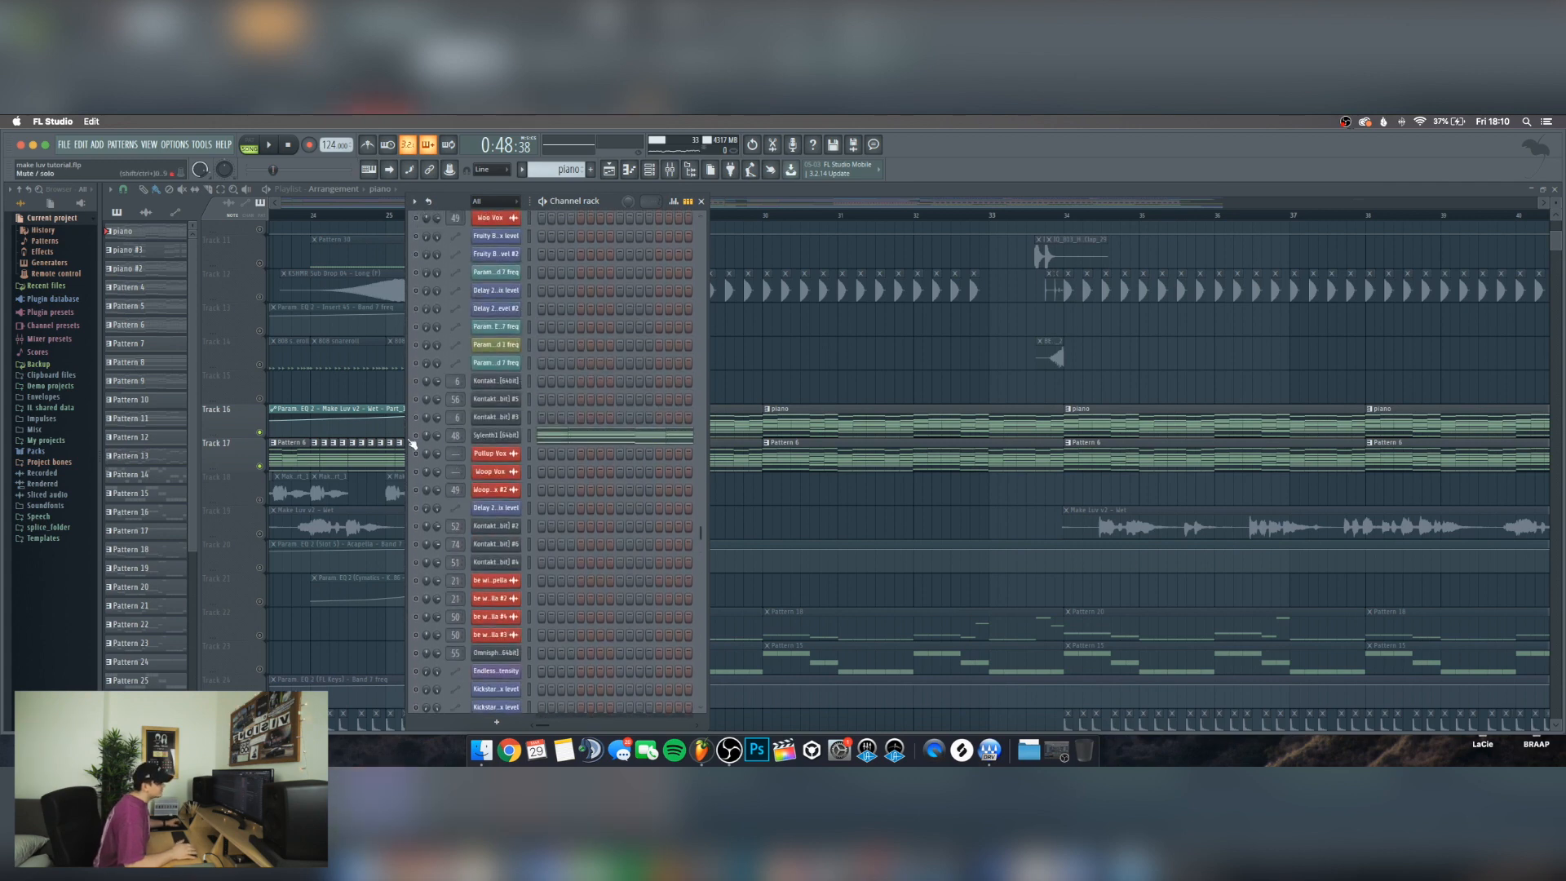
left_click(487, 436)
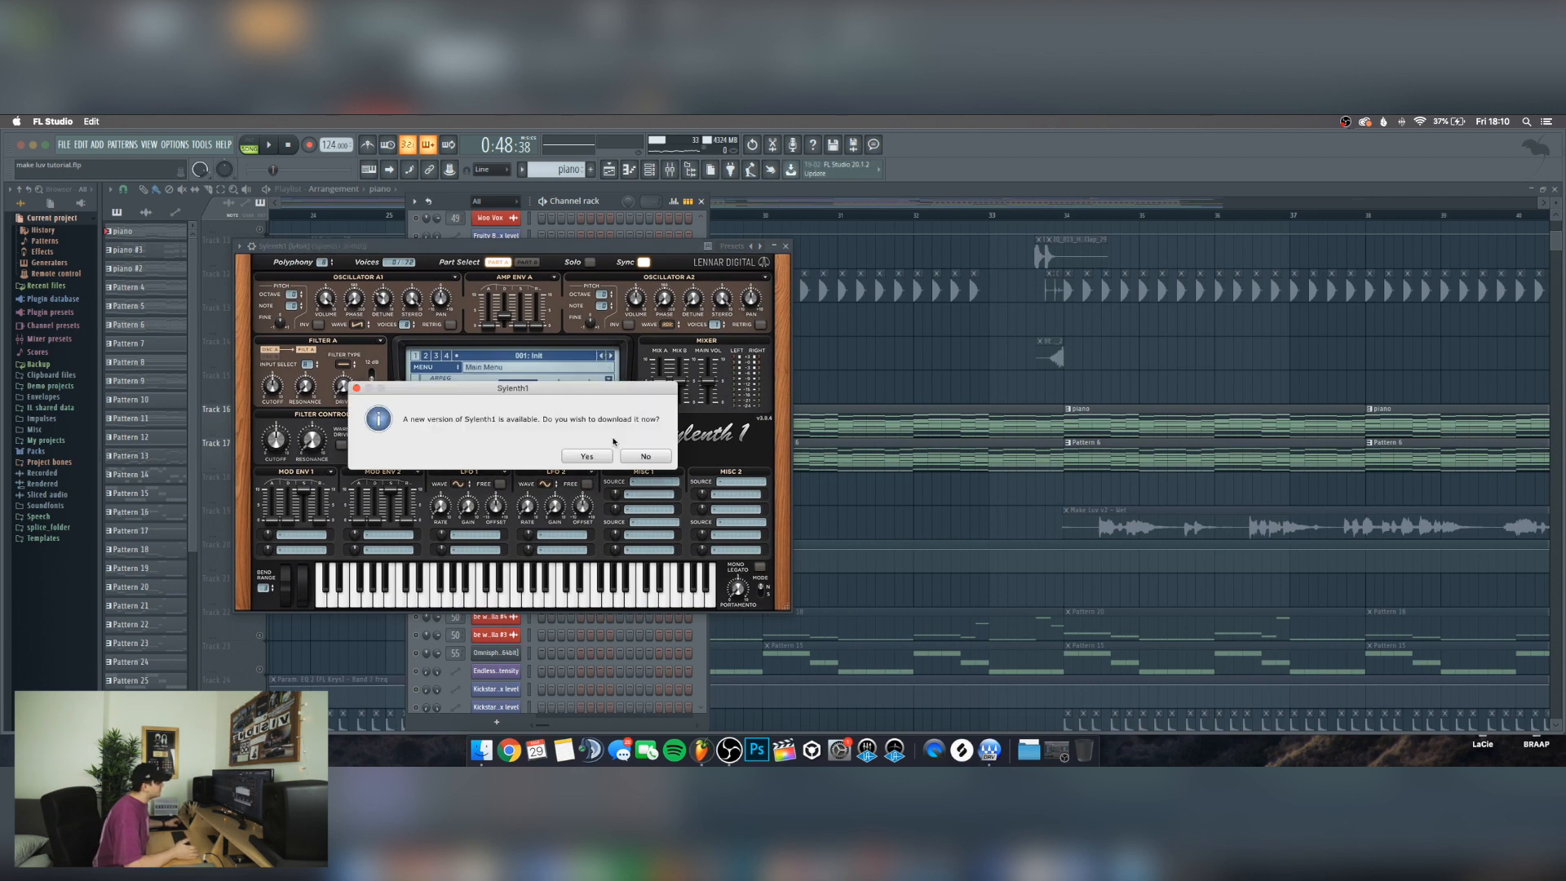
left_click(644, 457)
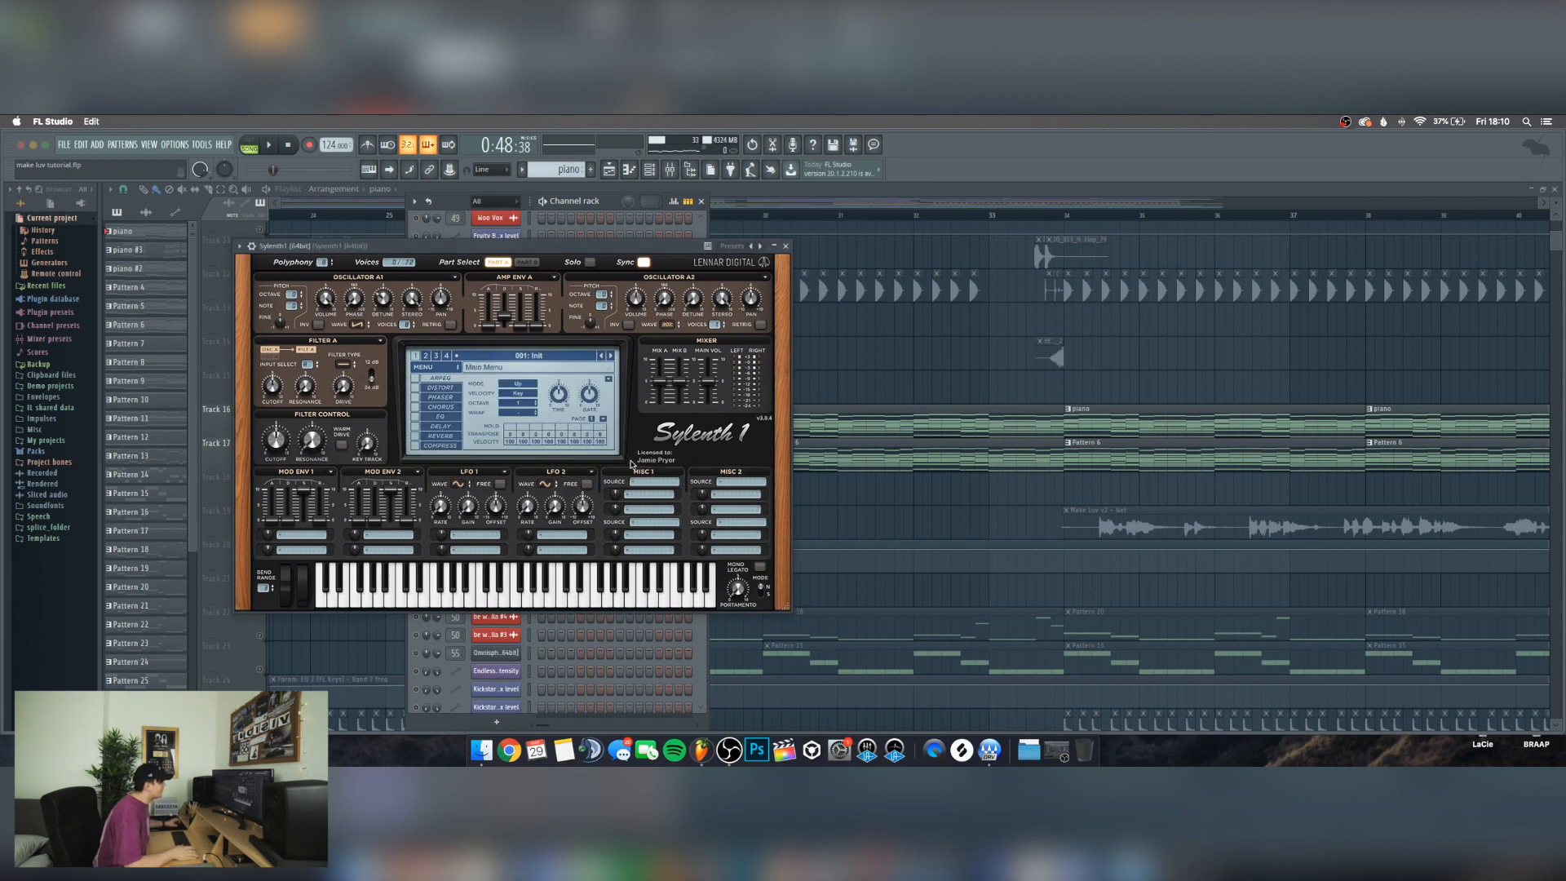
left_click_drag(622, 249, 624, 245)
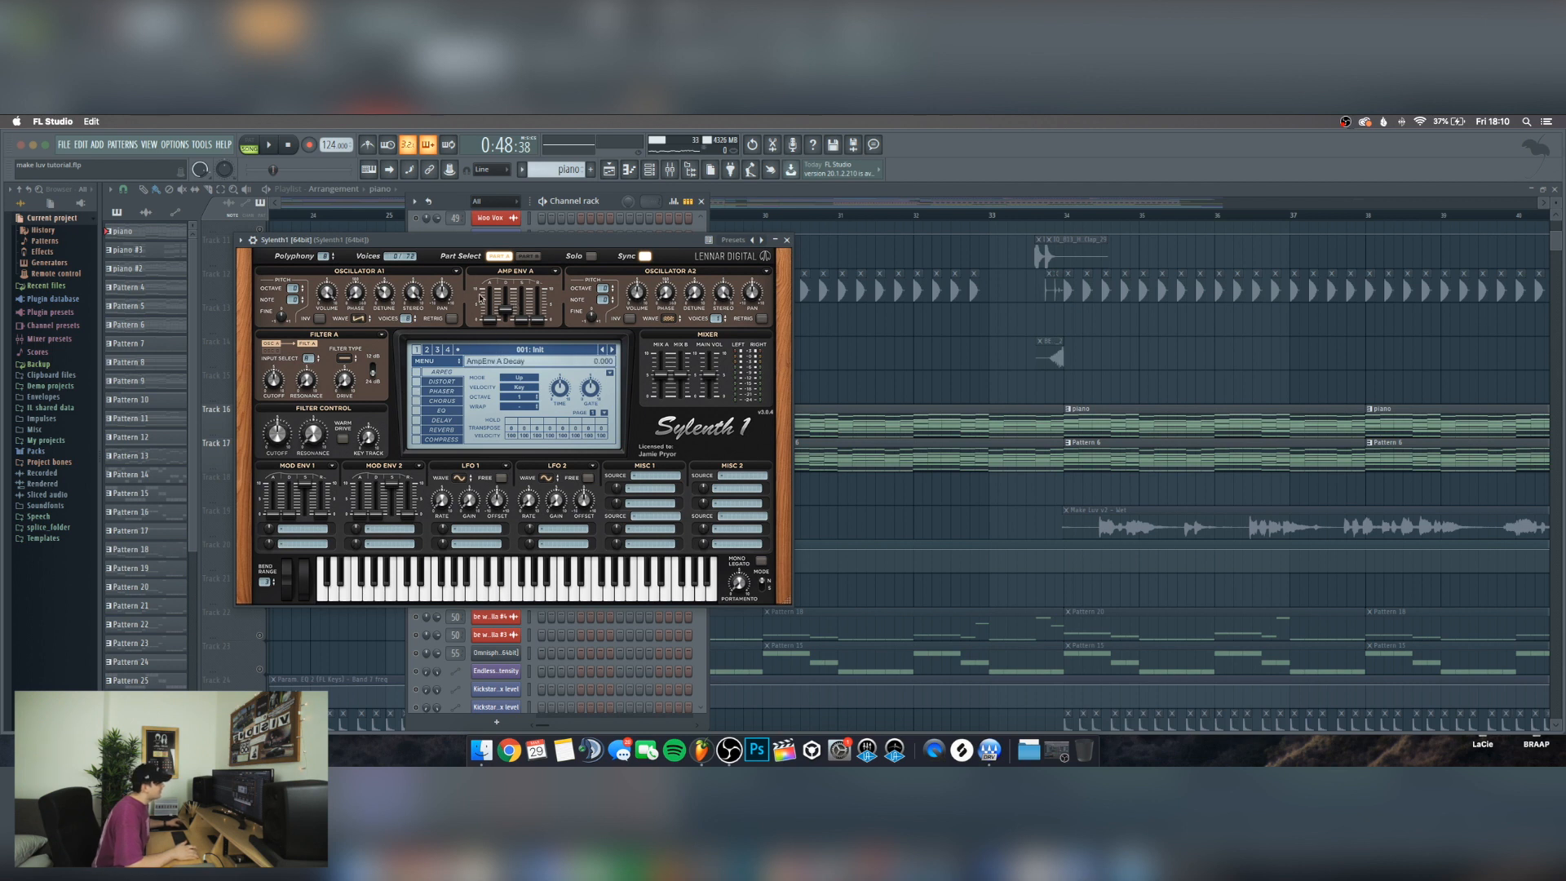
left_click_drag(505, 313, 503, 300)
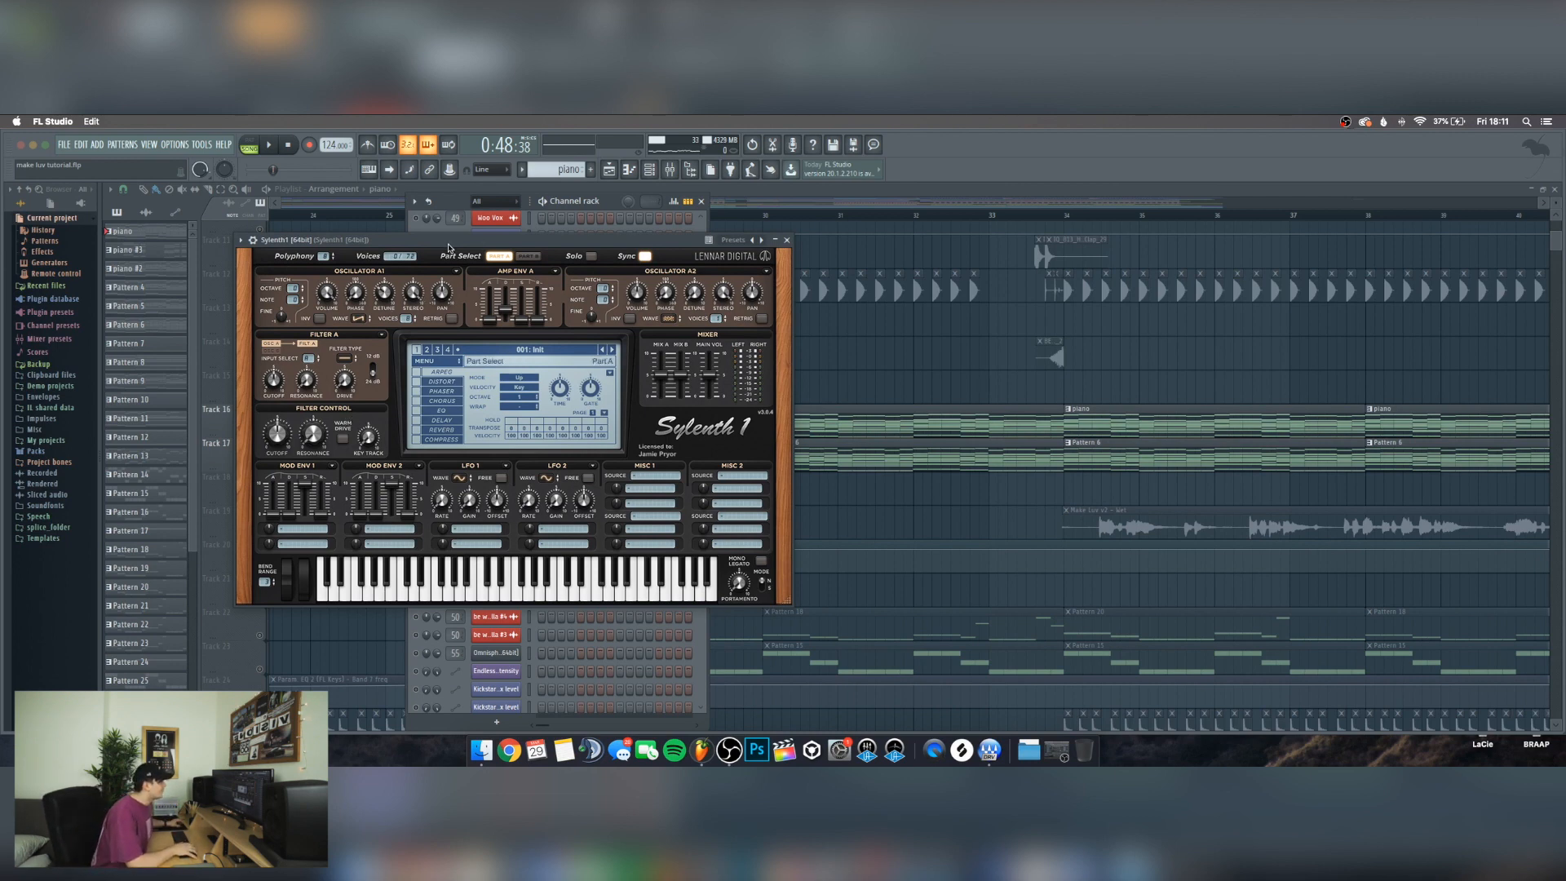
left_click_drag(447, 243, 498, 238)
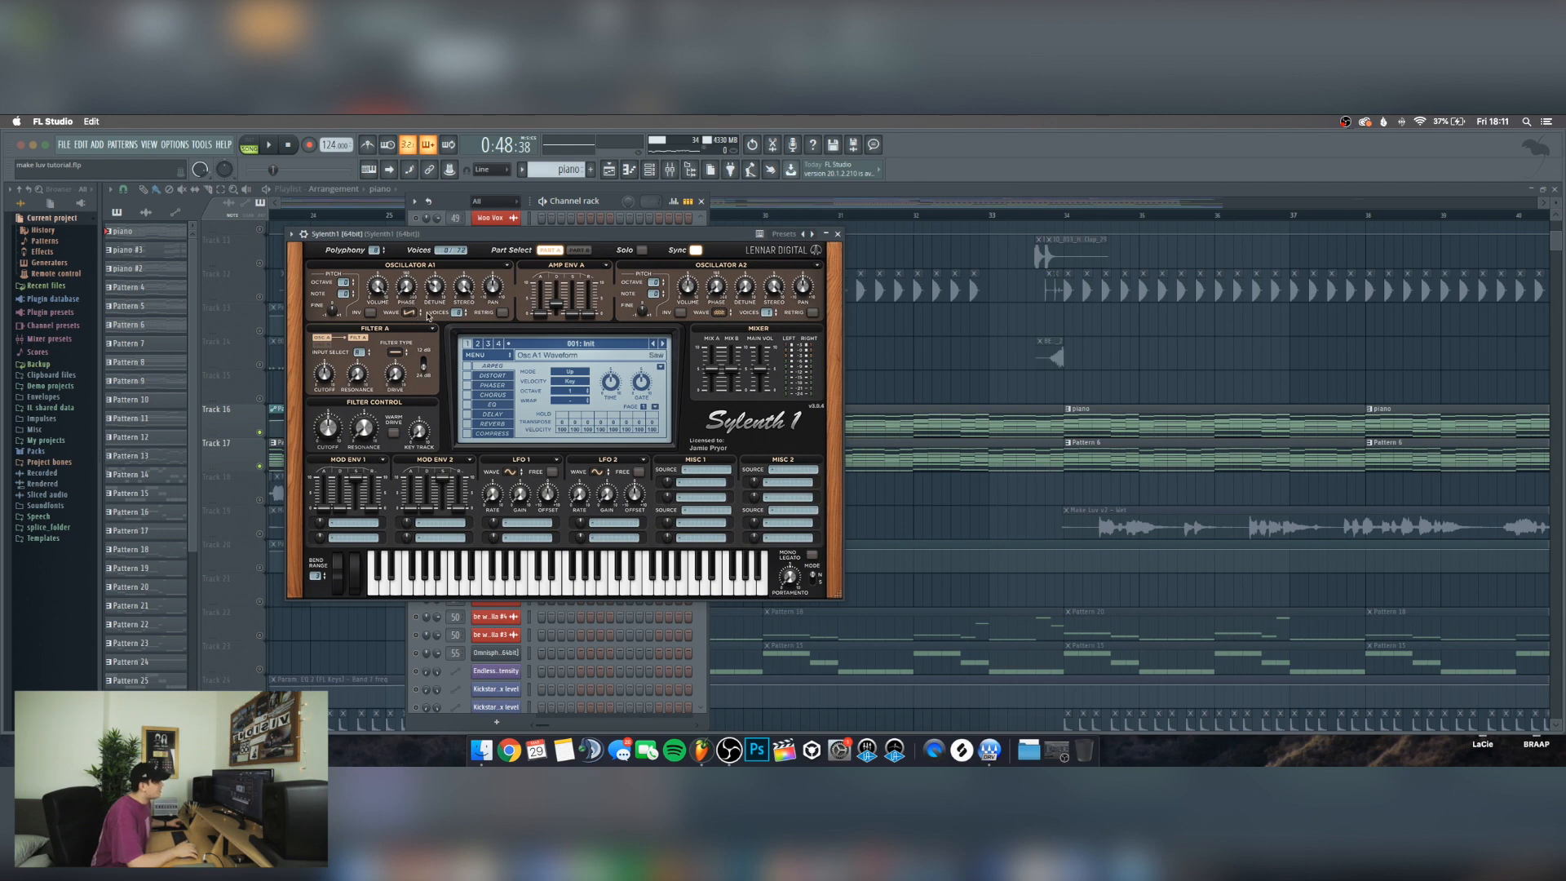
left_click(837, 233)
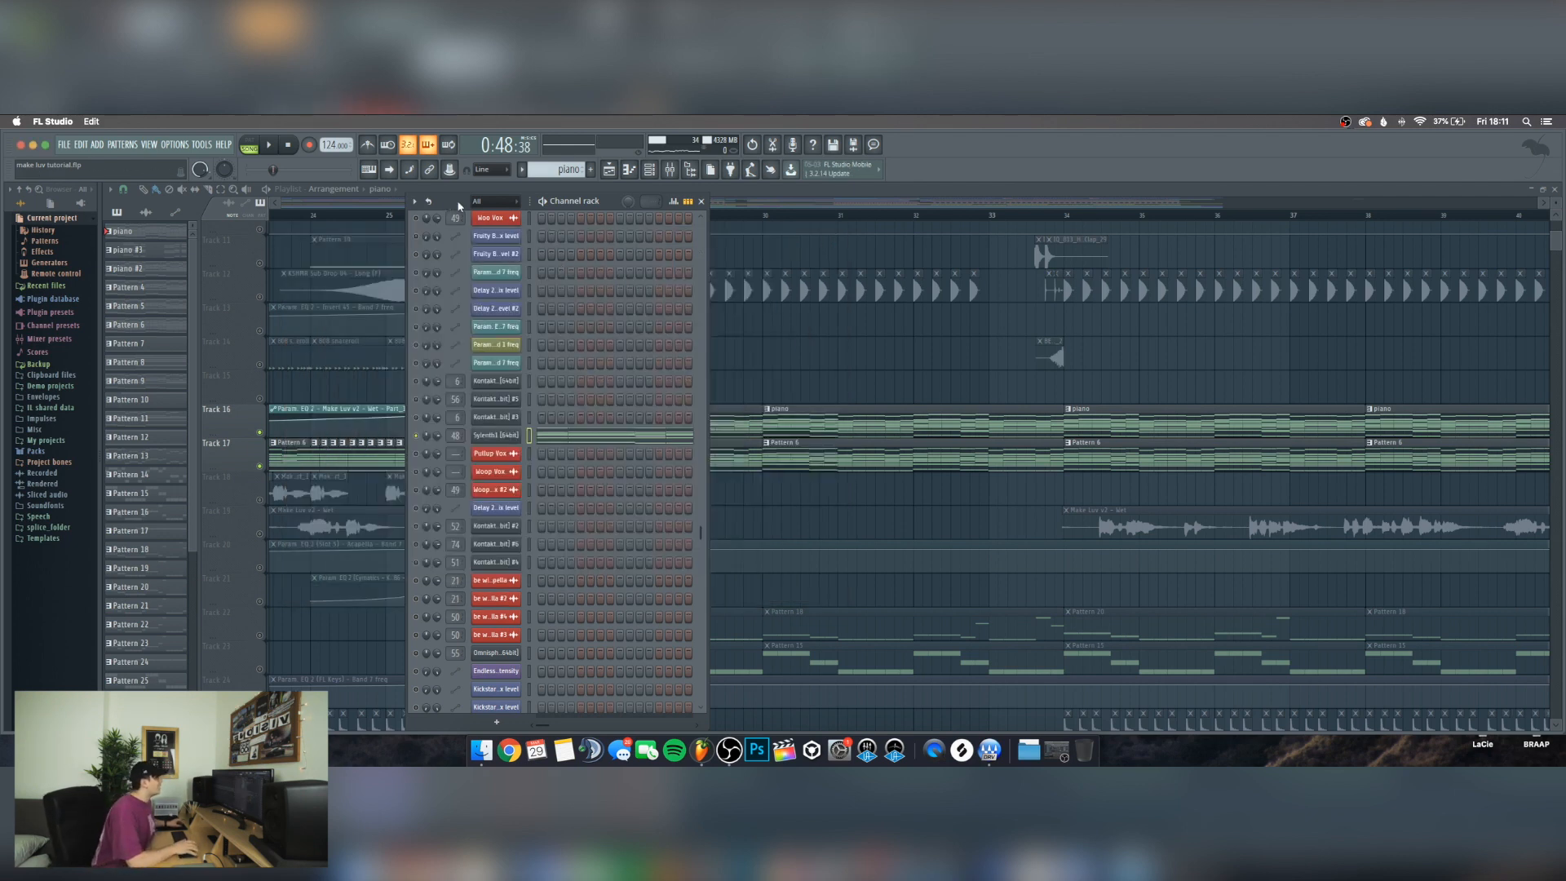
Play the Sylenth1 layer alone in pattern mode, turn its solo off again, and close the channel rack
left_click(248, 146)
key("space")
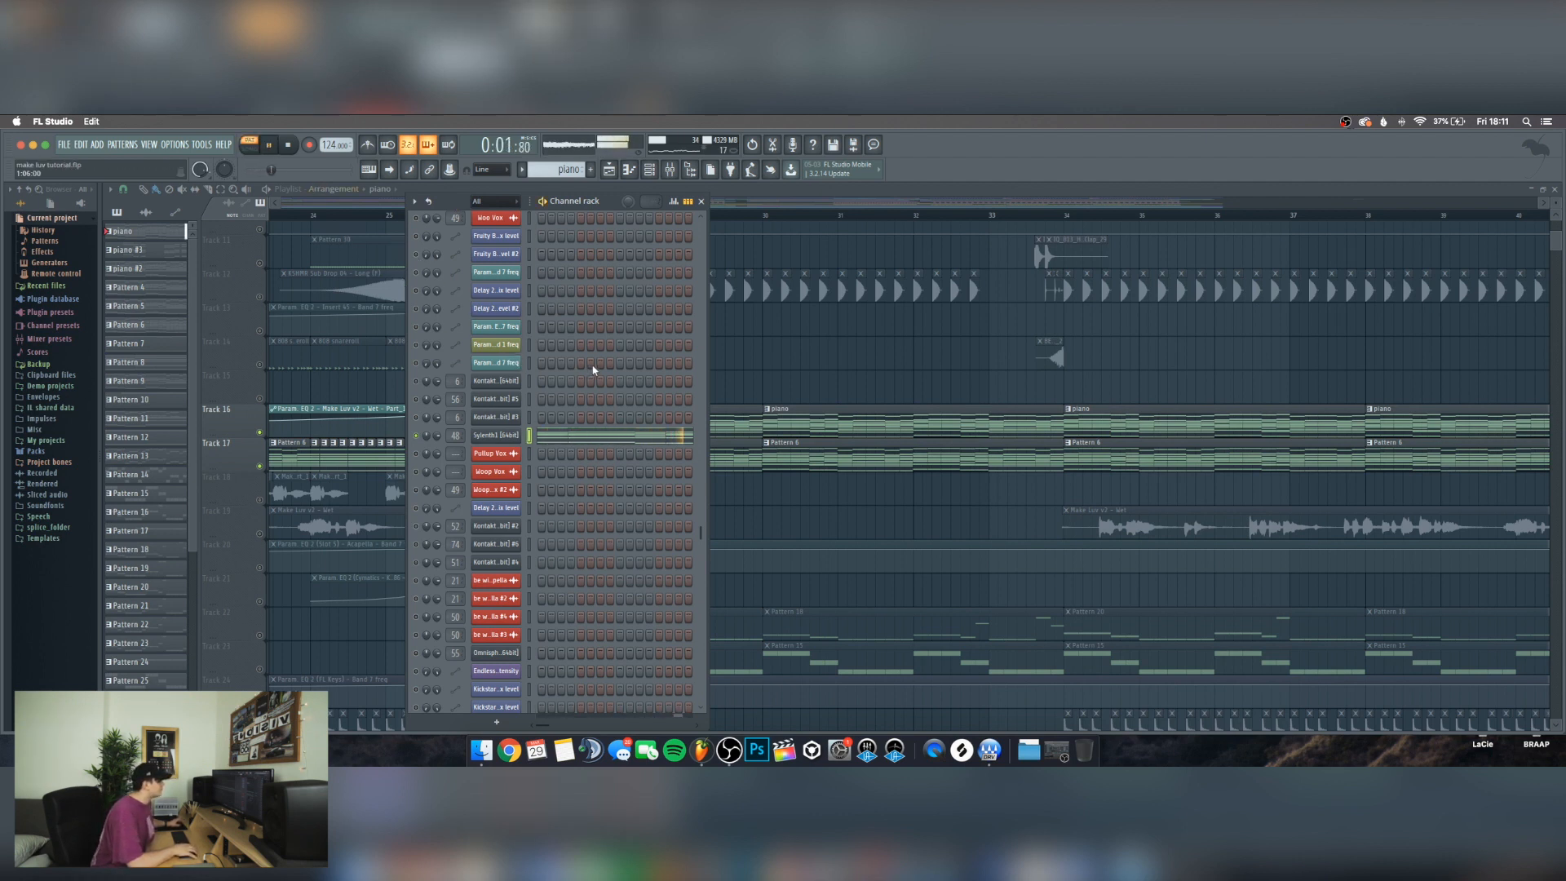
key("space")
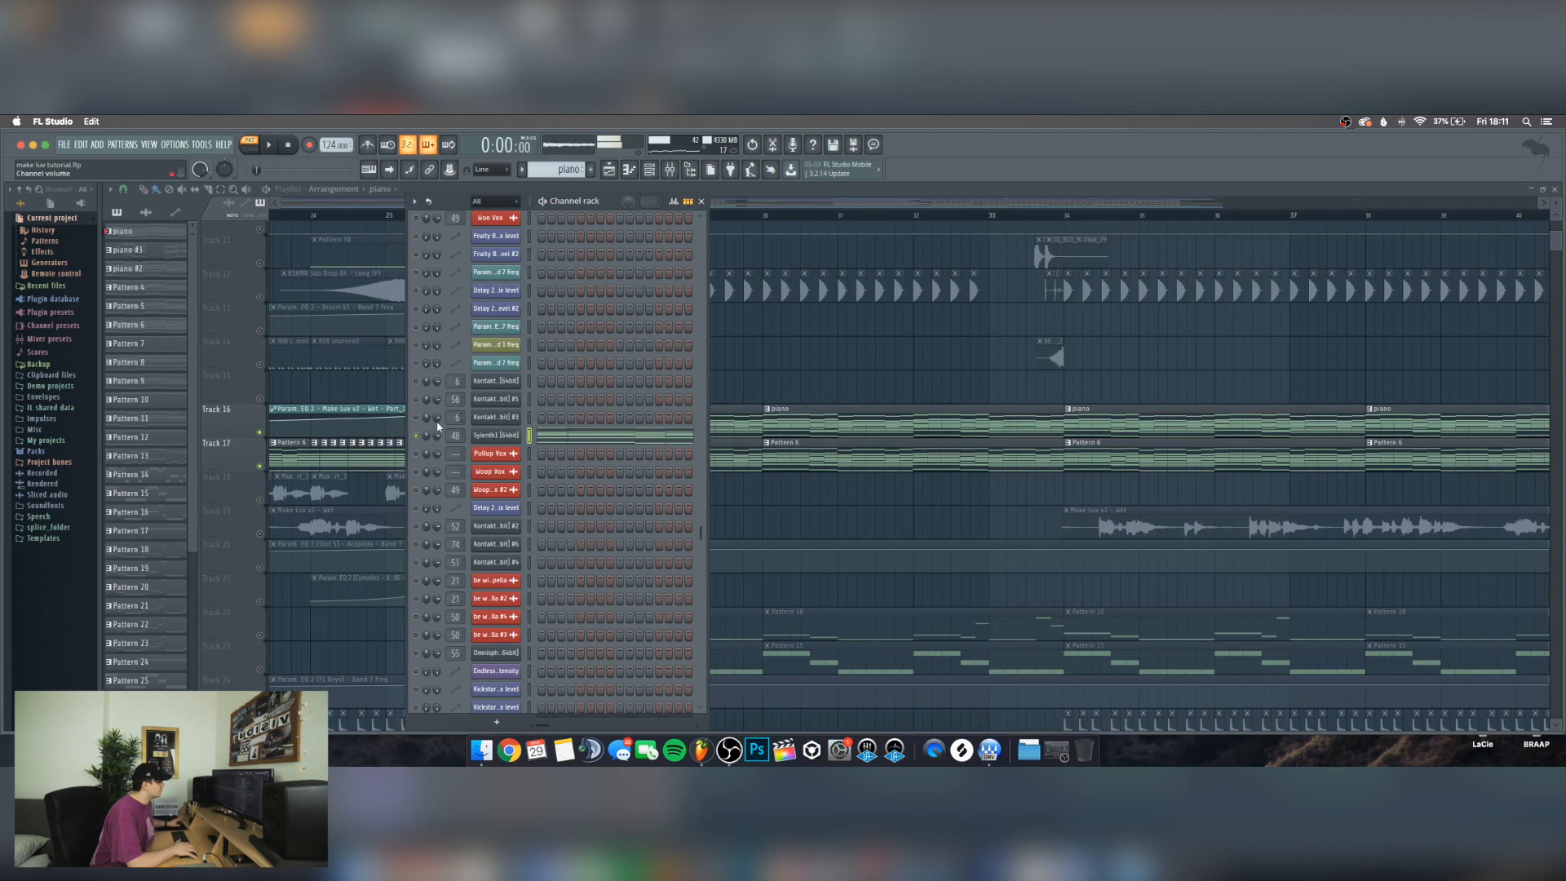
scroll(639, 396, "down", 15)
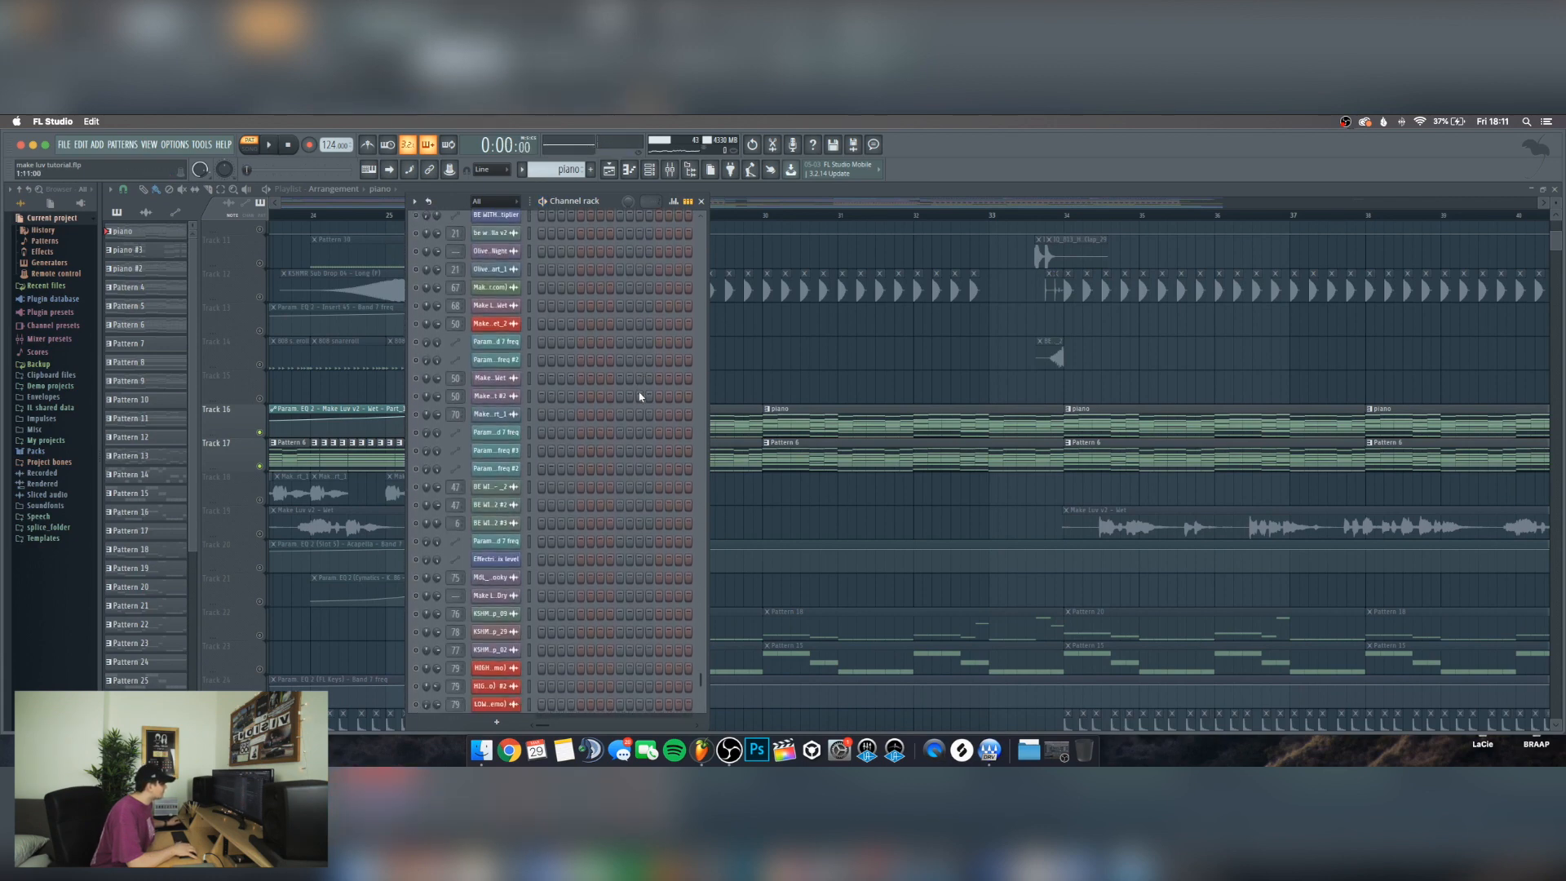
scroll(639, 396, "up", 10)
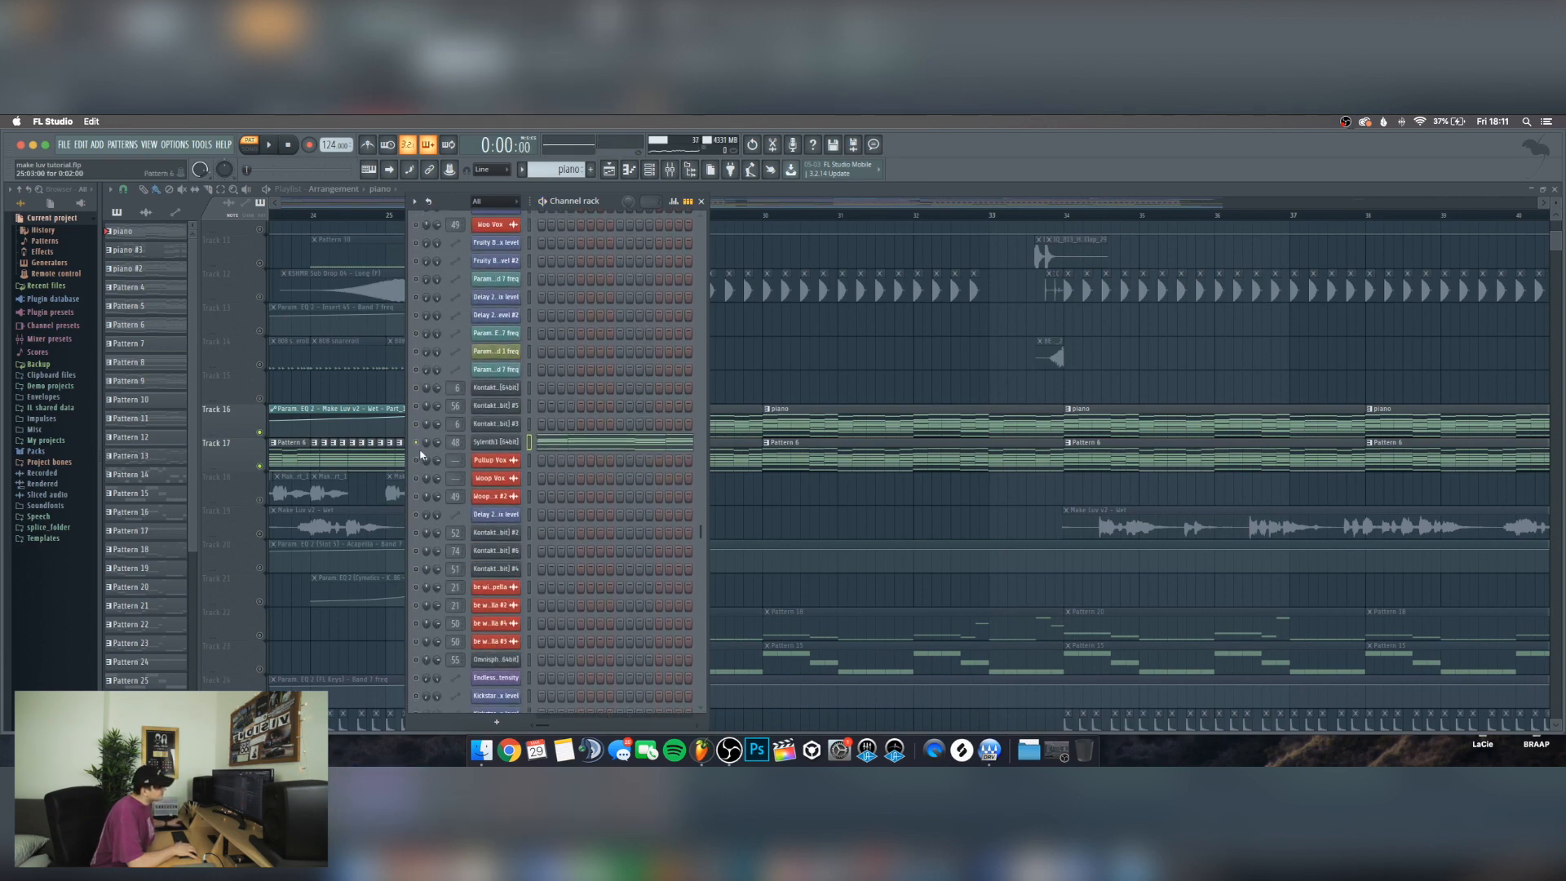
right_click(417, 443)
left_click(423, 451)
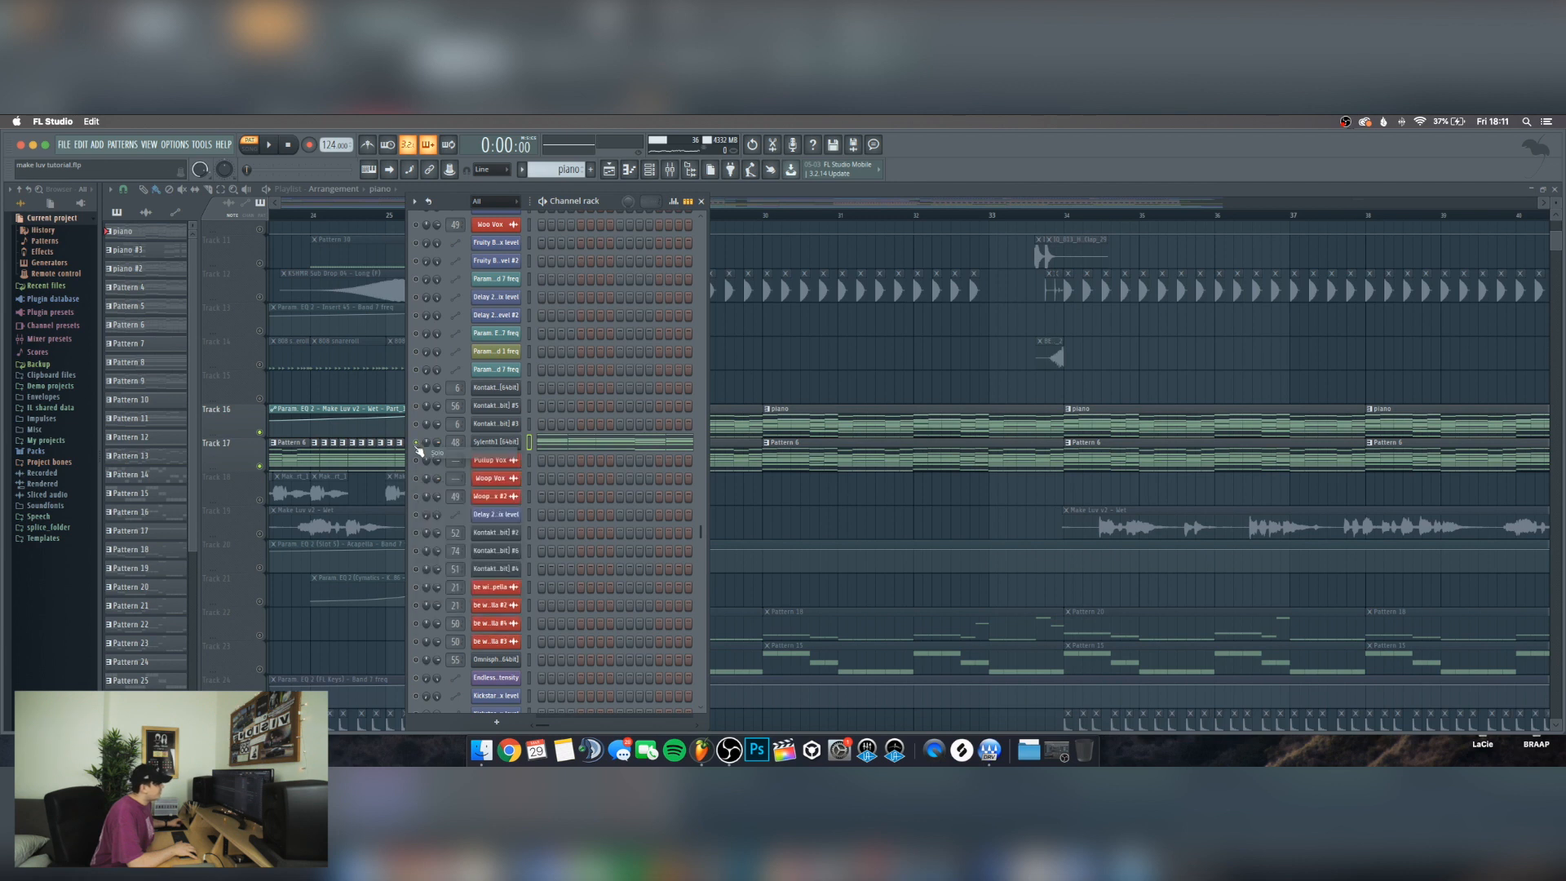
right_click(416, 443)
left_click(425, 454)
left_click(702, 202)
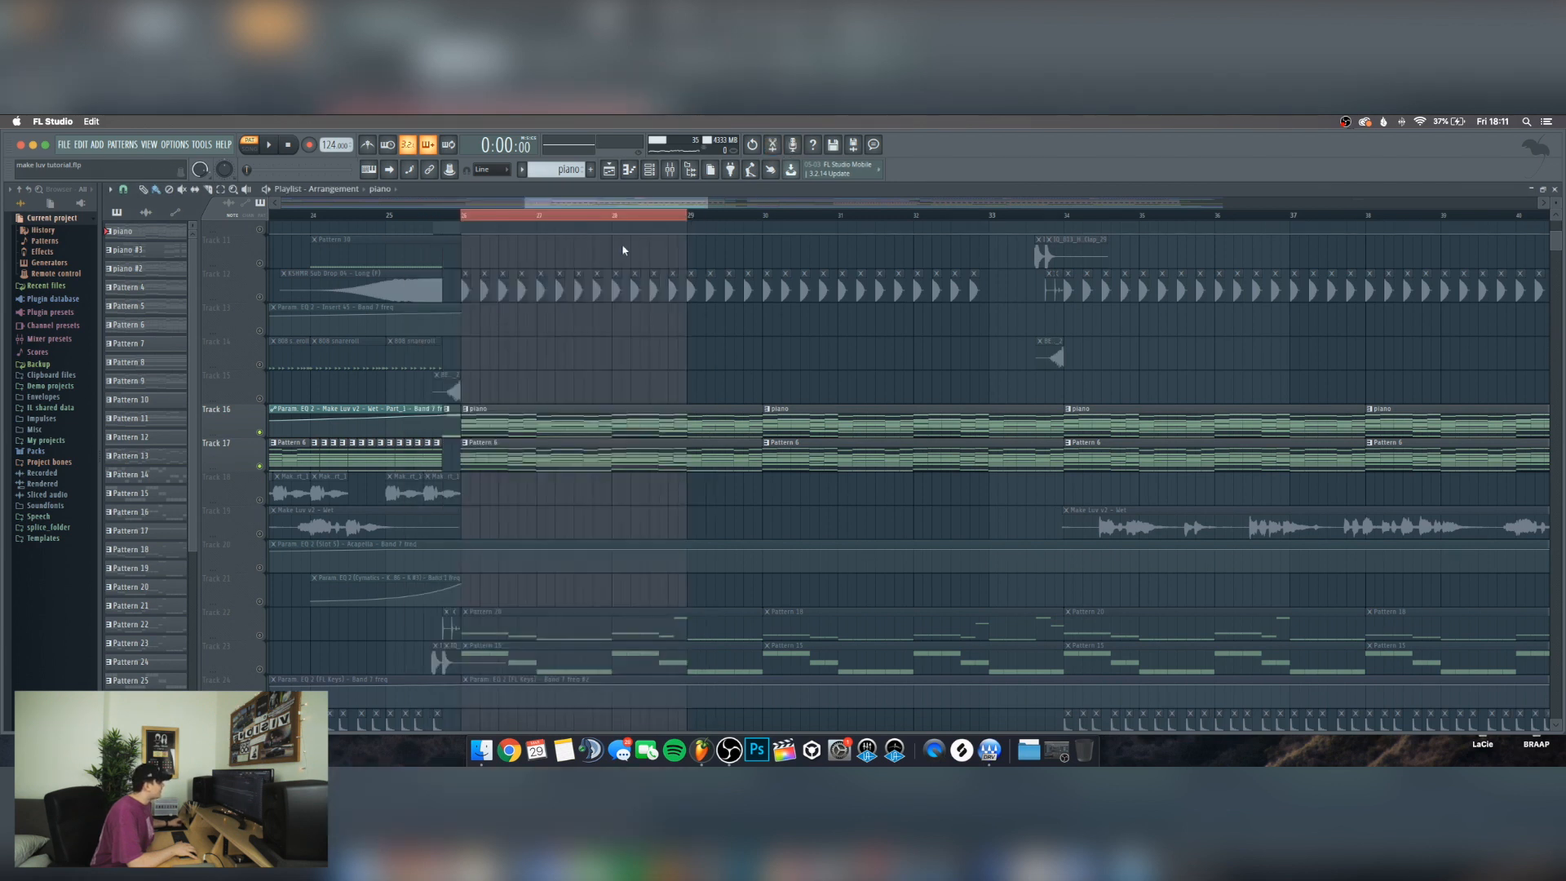
Play the looped piano layers together in the song and view the effects on the Sylenth1 mixer track
key("space")
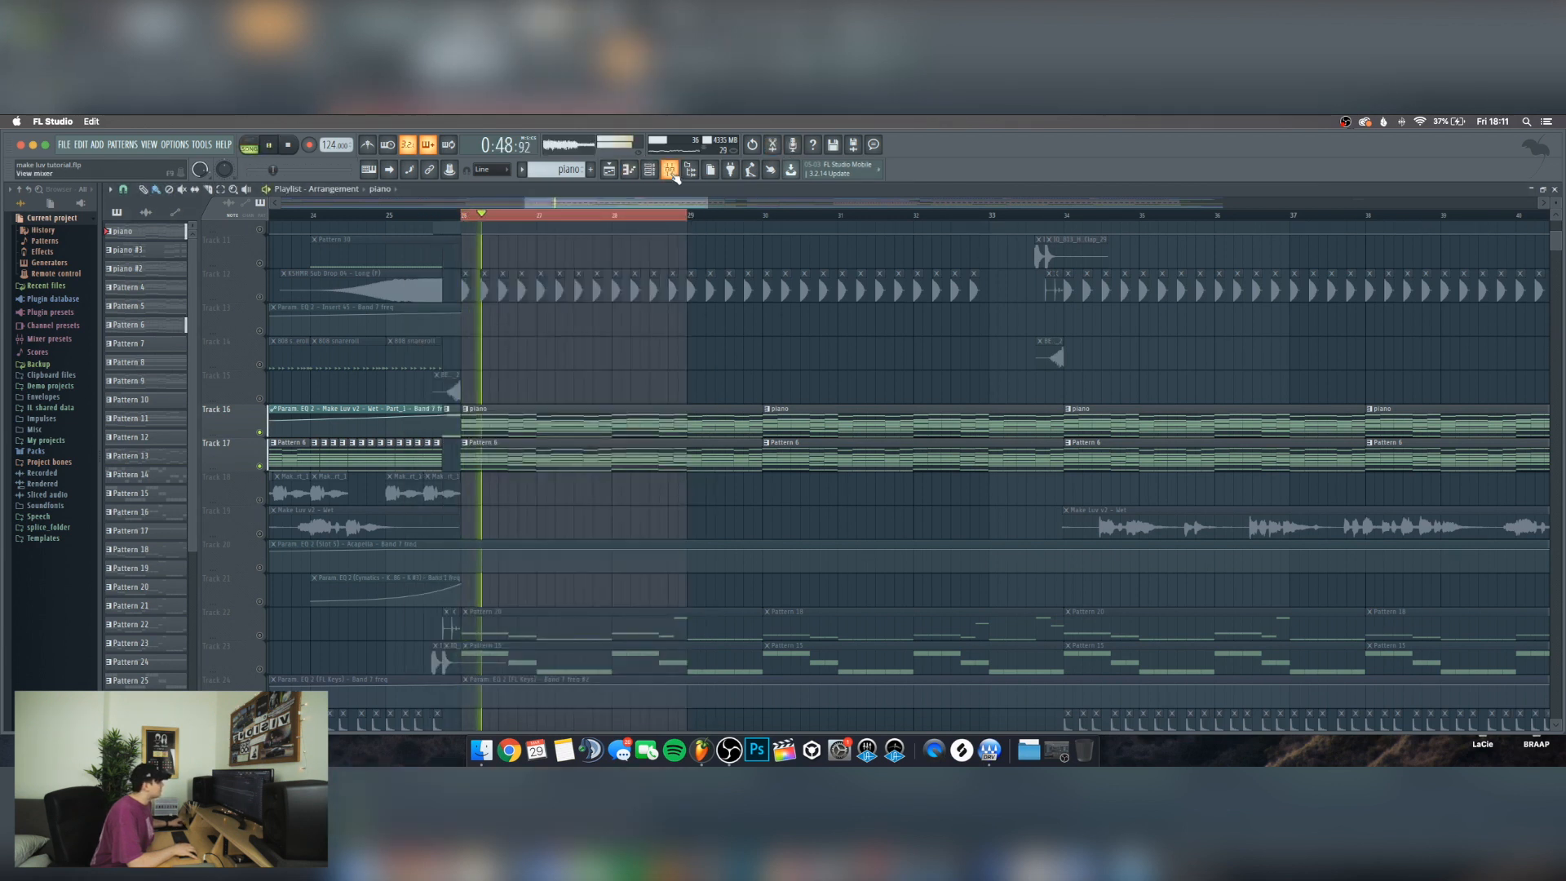
key("F9")
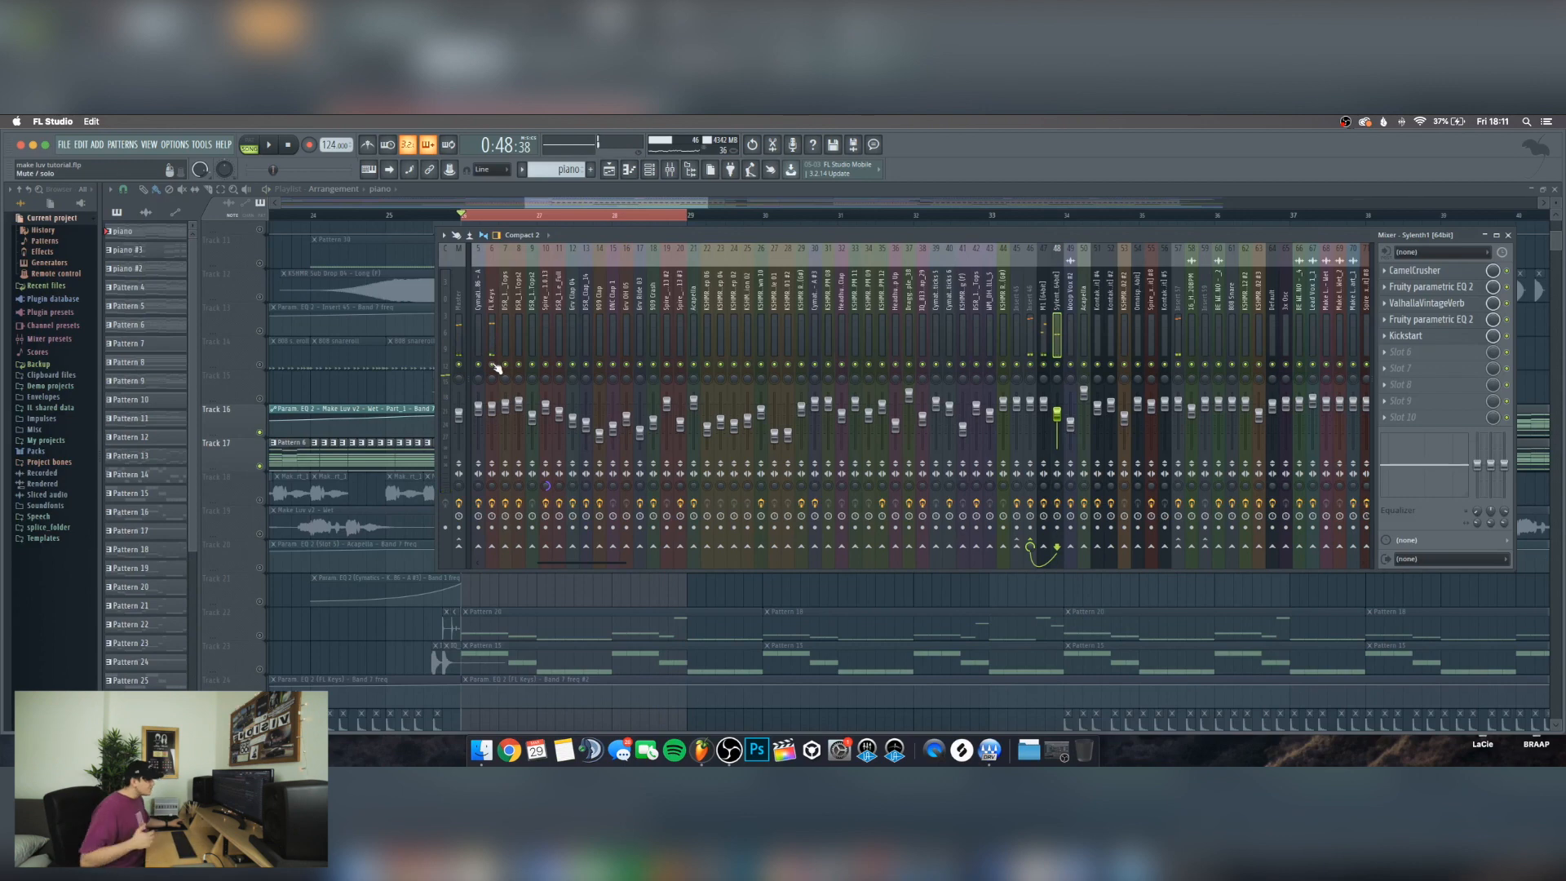
key("space")
key("F9")
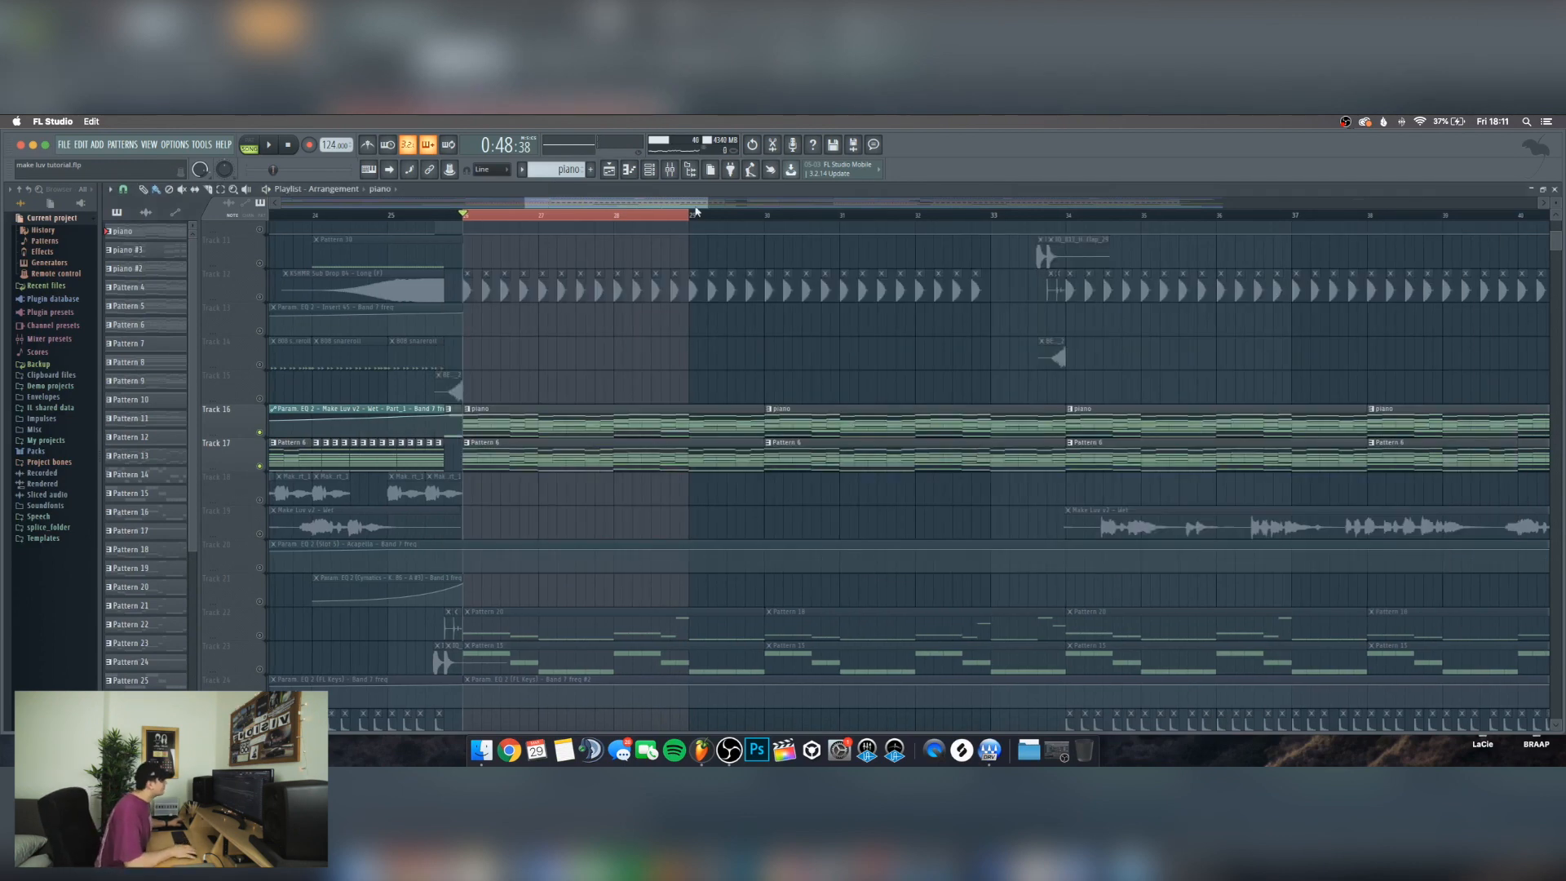
Extend the loop to bar 30, enable tracks 22 and 23 with Patterns 20 and 15, and play them with the piano
left_click(763, 218, "ctrl+shift")
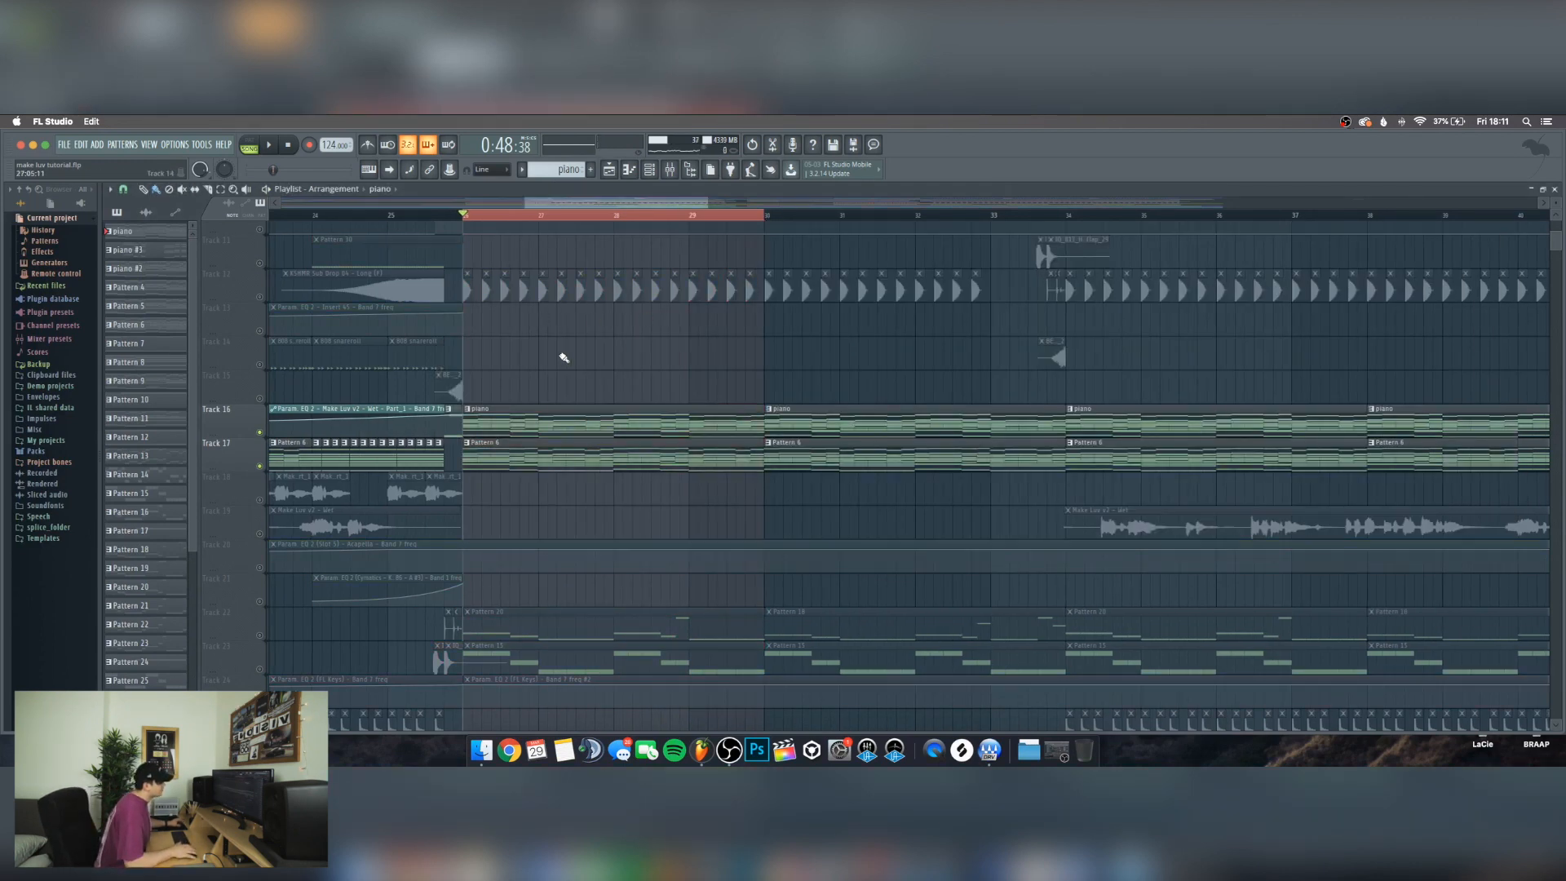
scroll(560, 353, "down", 6)
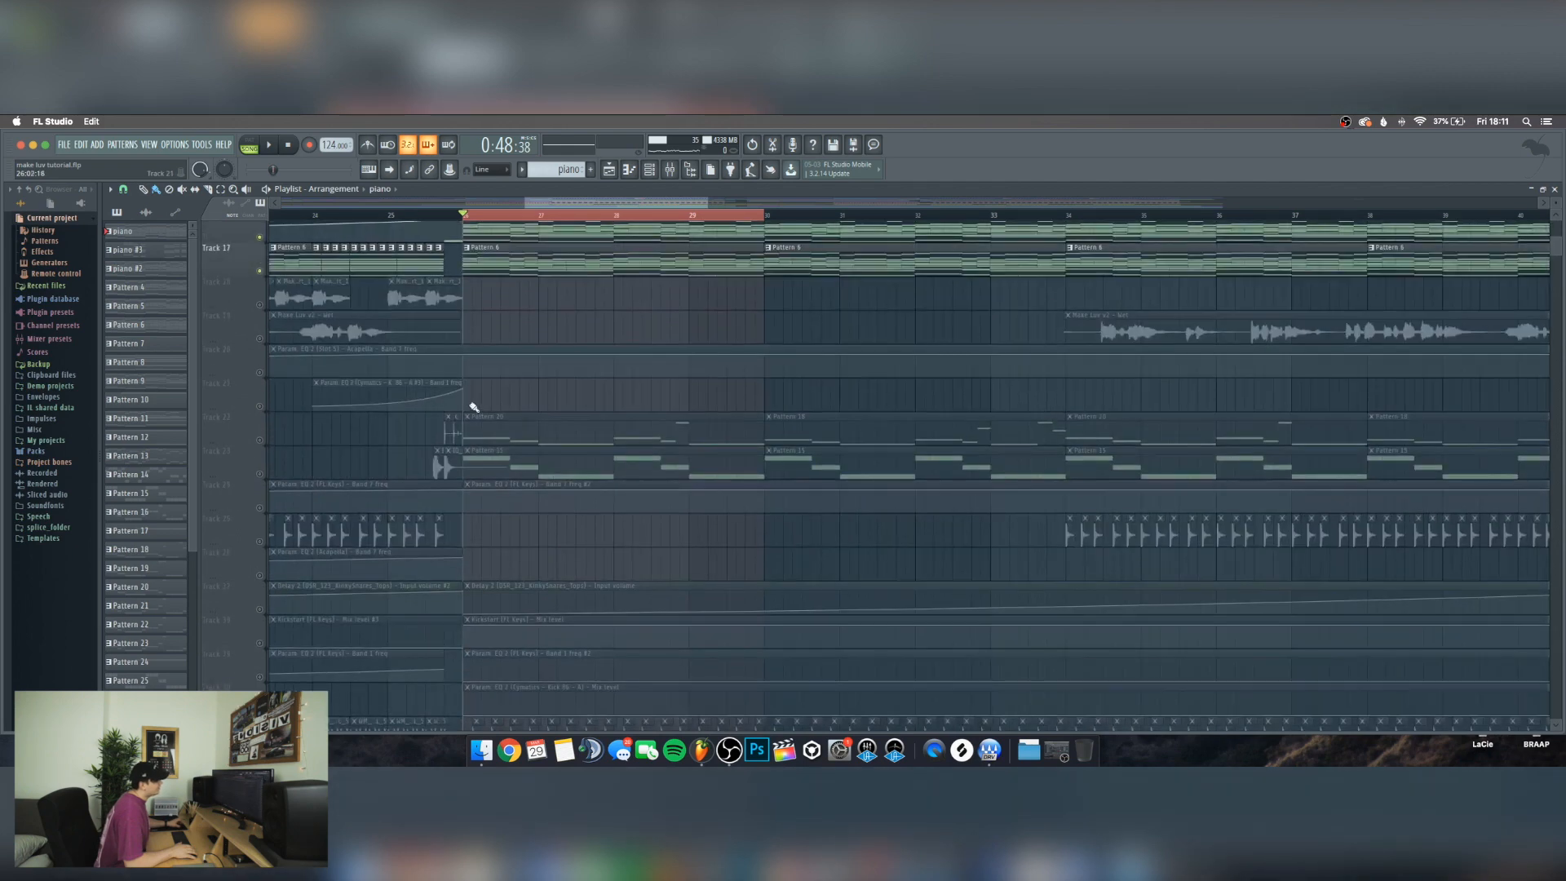
left_click(259, 439)
left_click(260, 474)
key("space")
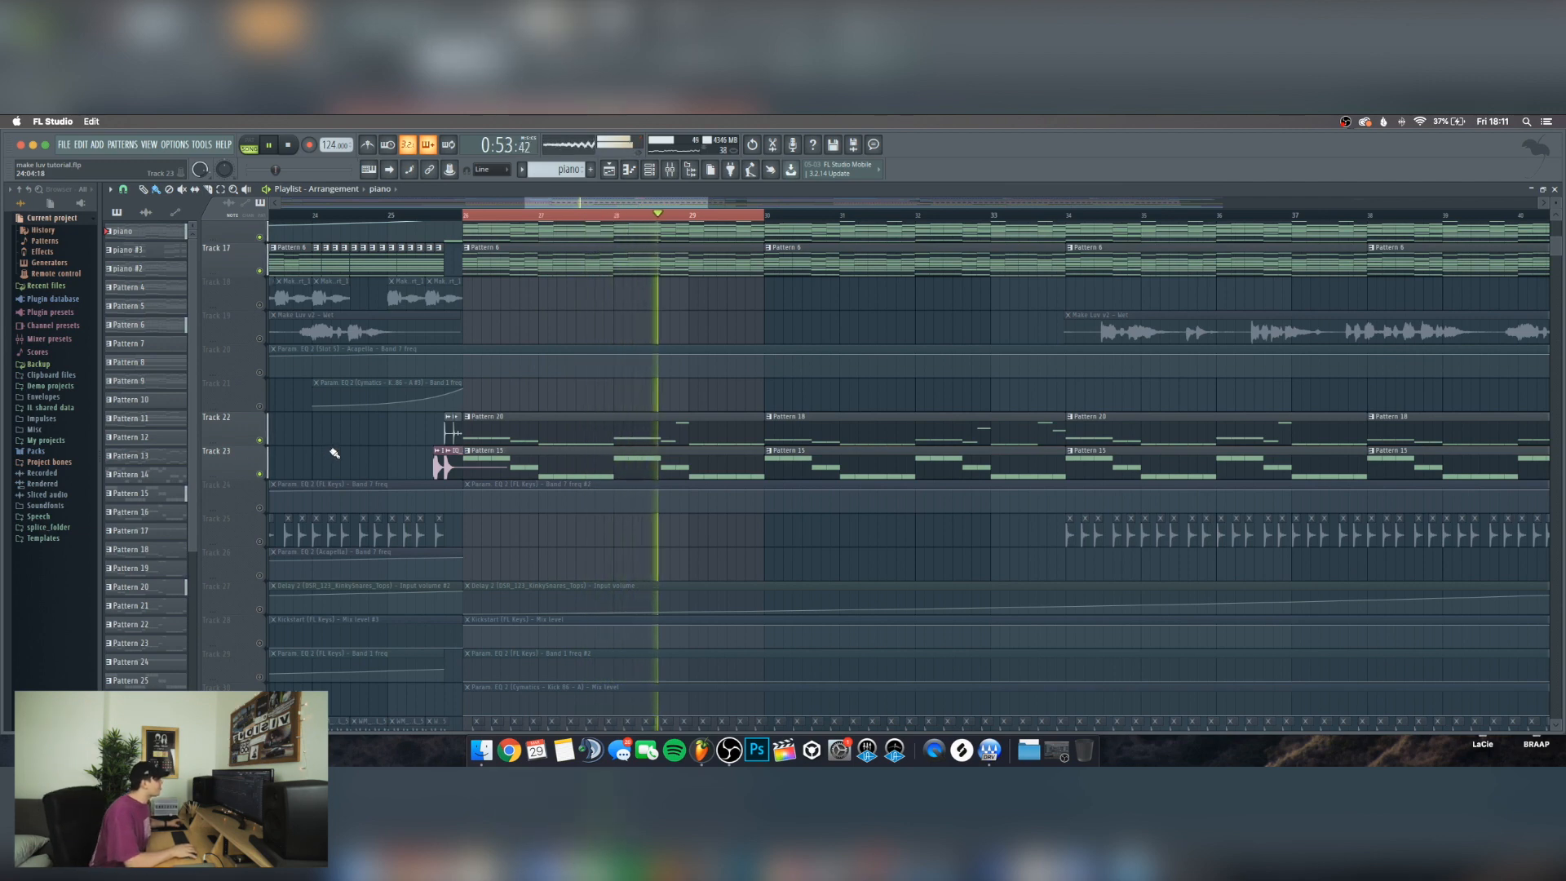
key("space")
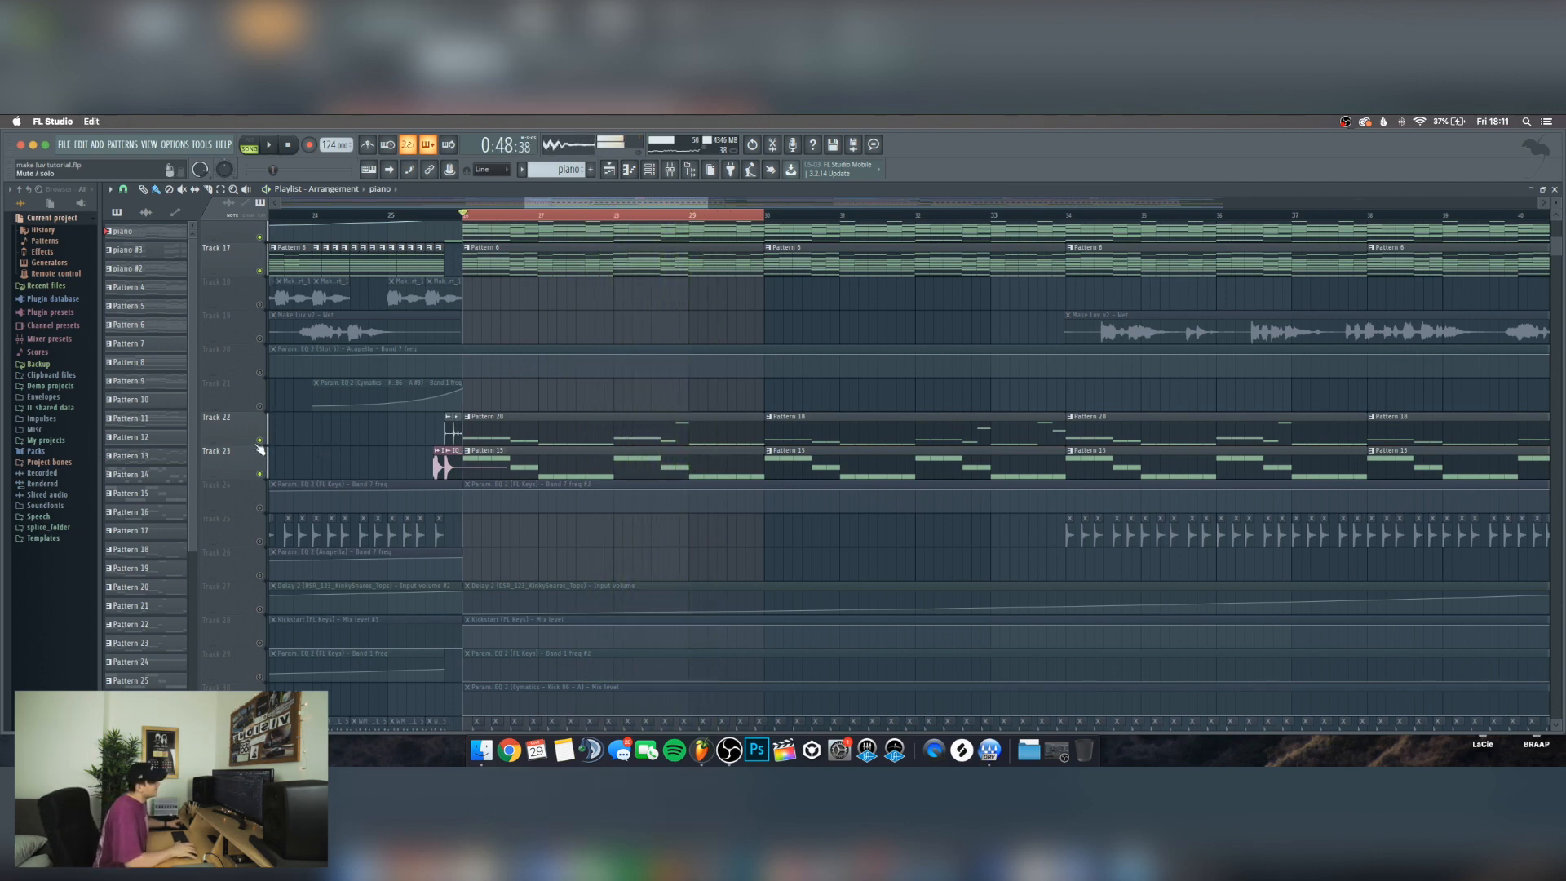
Enable all playlist tracks, loop the whole drop from bar 26 to 42, and clear the clip selection
right_click(257, 416)
left_click(255, 441)
right_click(260, 441)
right_click(261, 441)
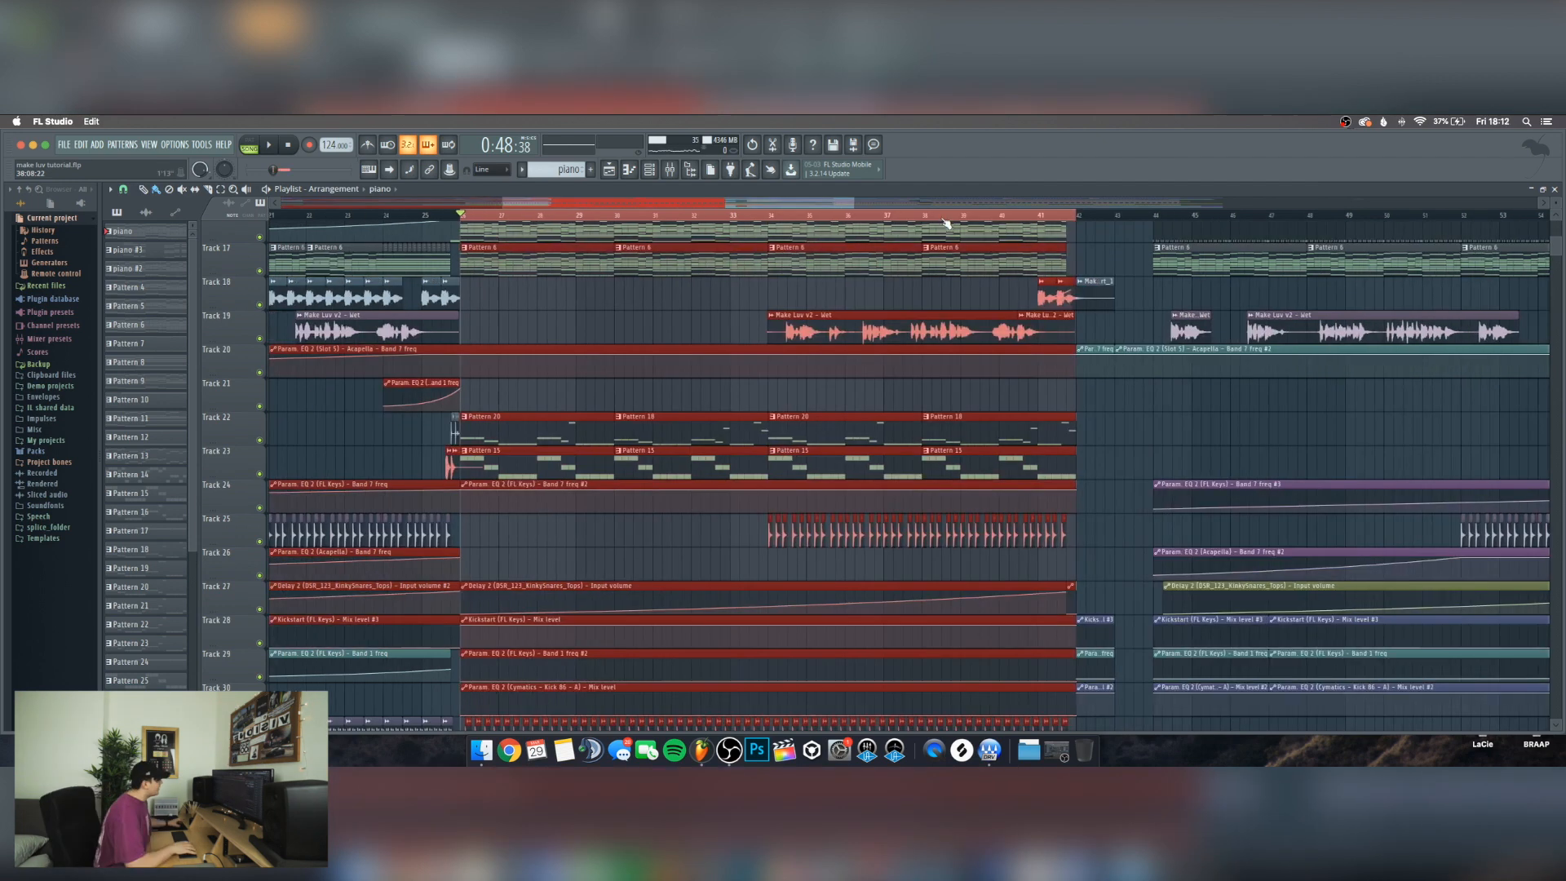
scroll(943, 219, "up", 1)
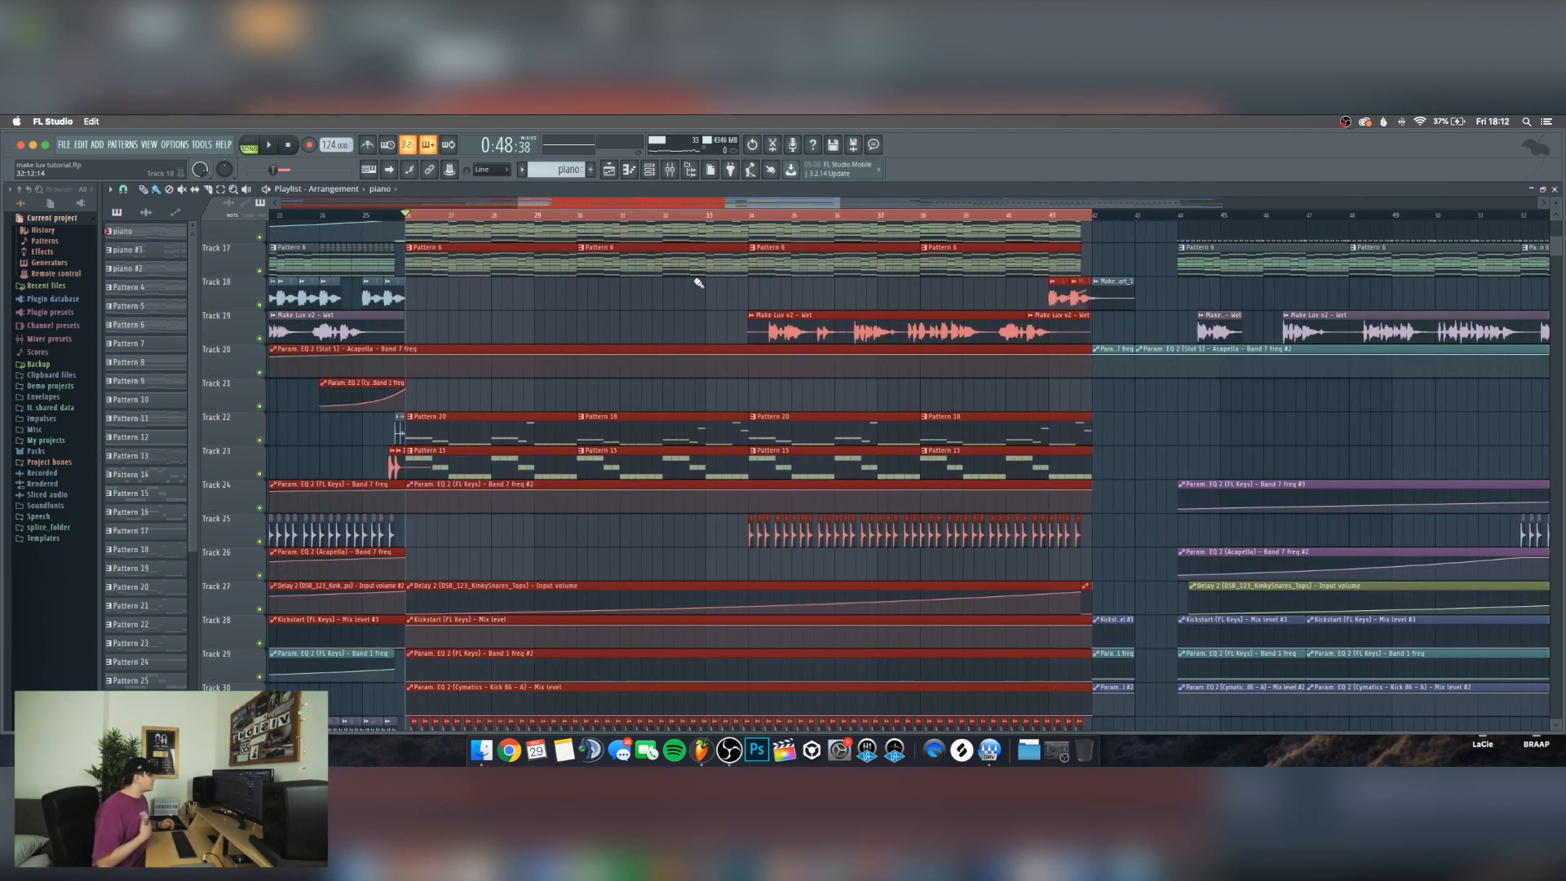
left_click(706, 316, "super")
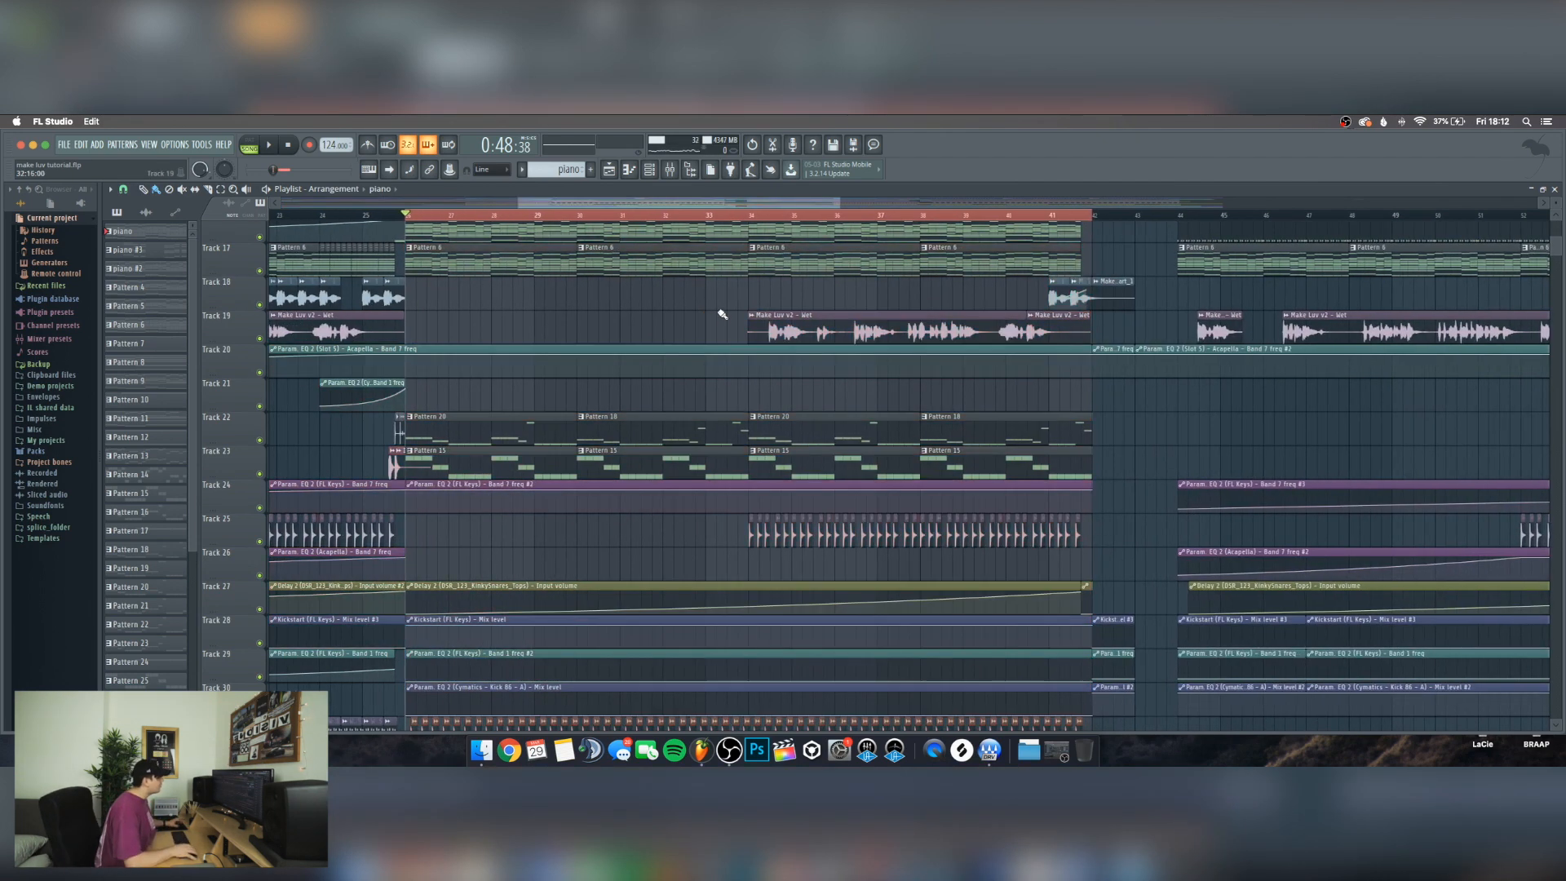
Play the full arrangement from just before bar 34 to hear the drop's second half come in
left_click(731, 215)
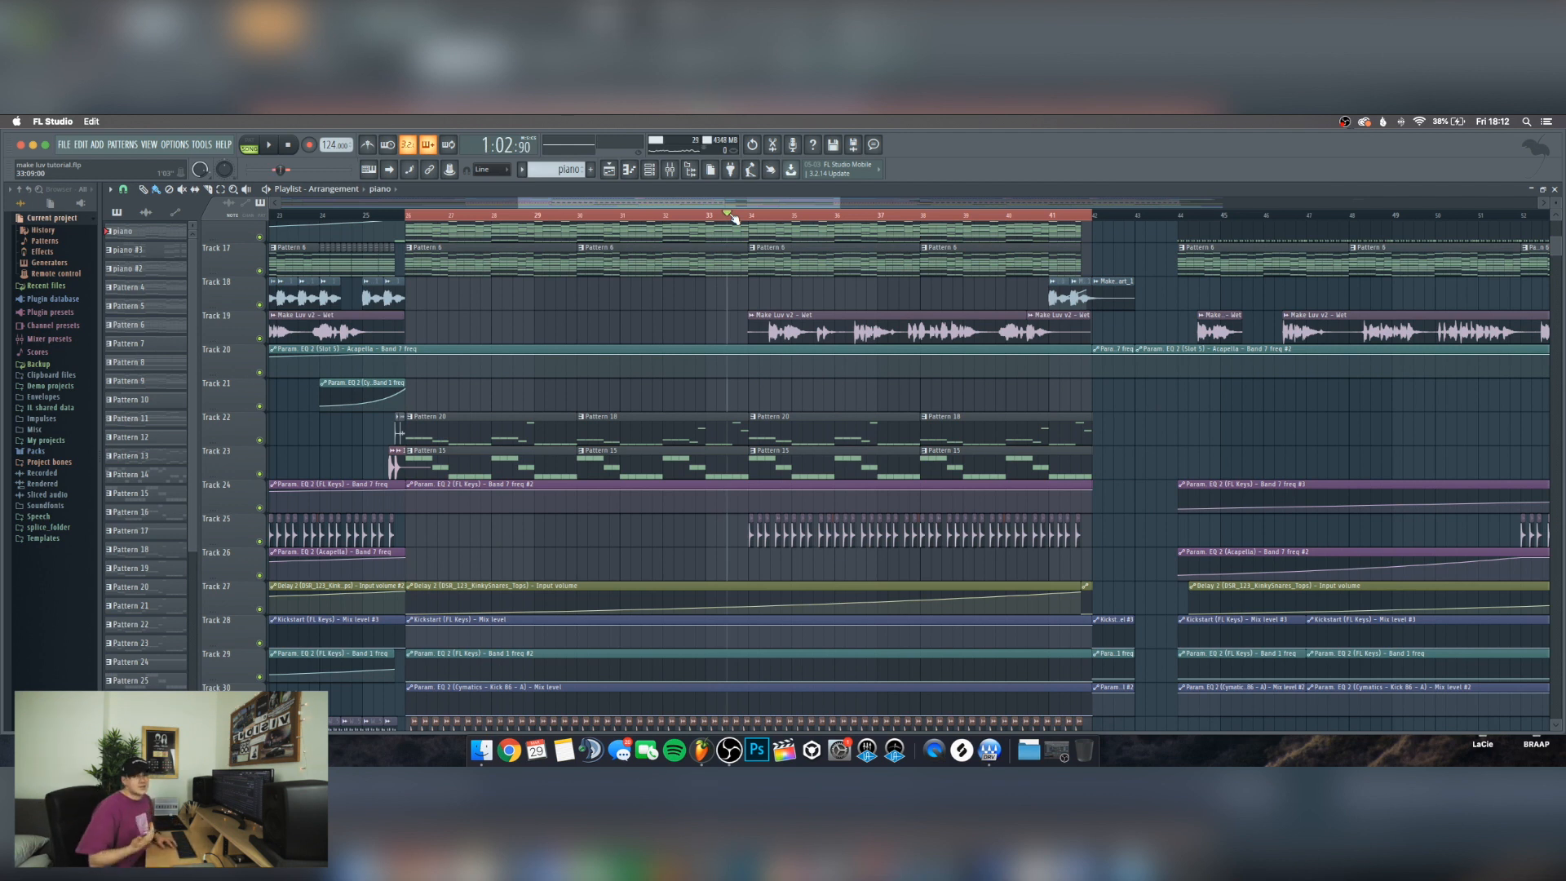
key("space")
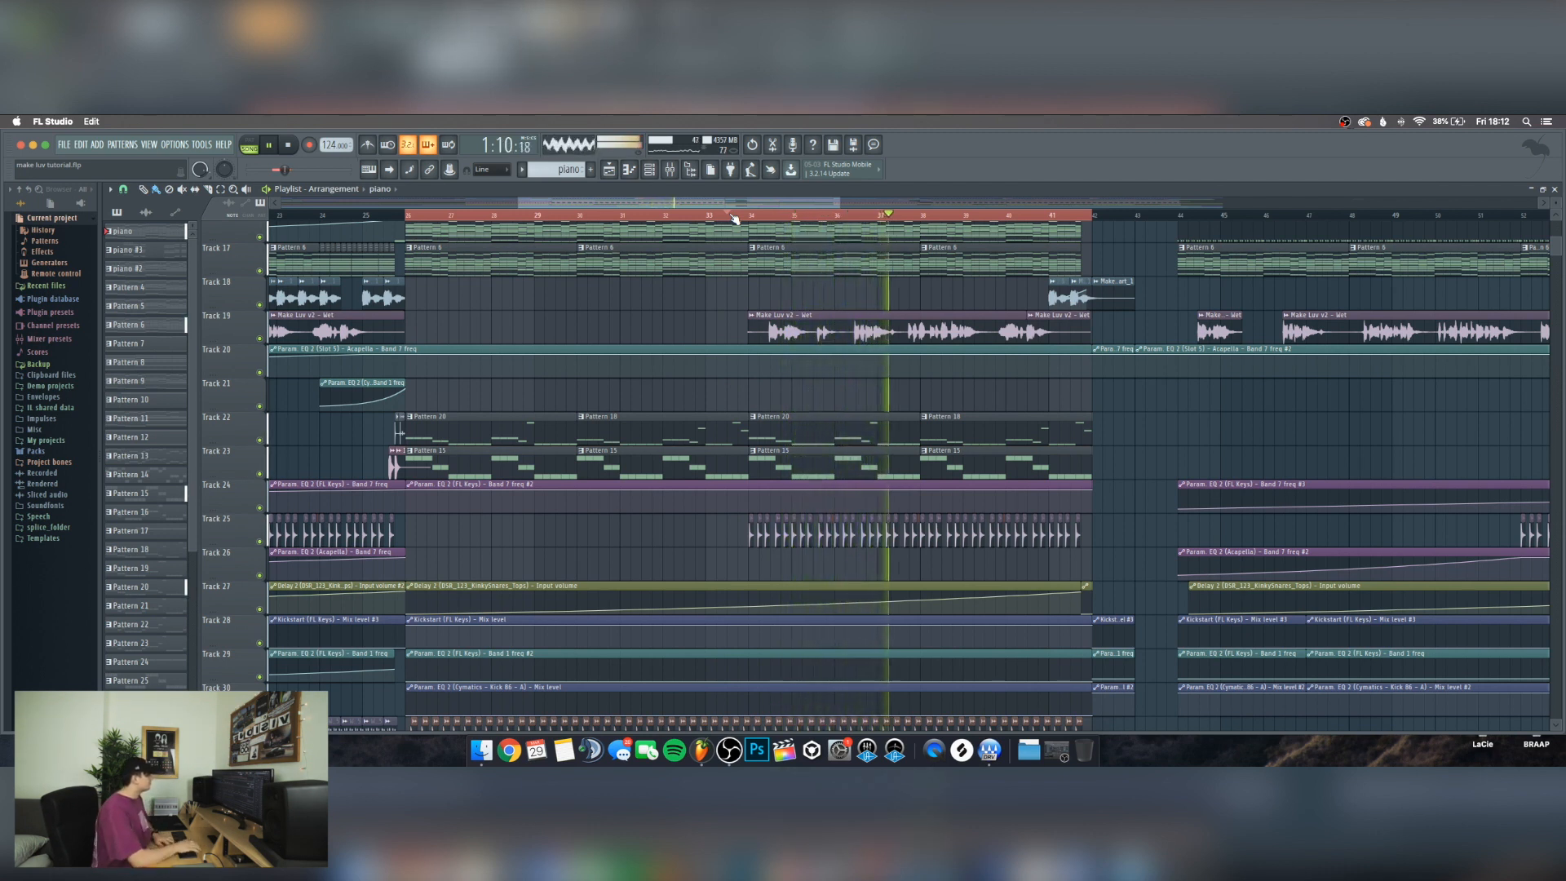
key("space")
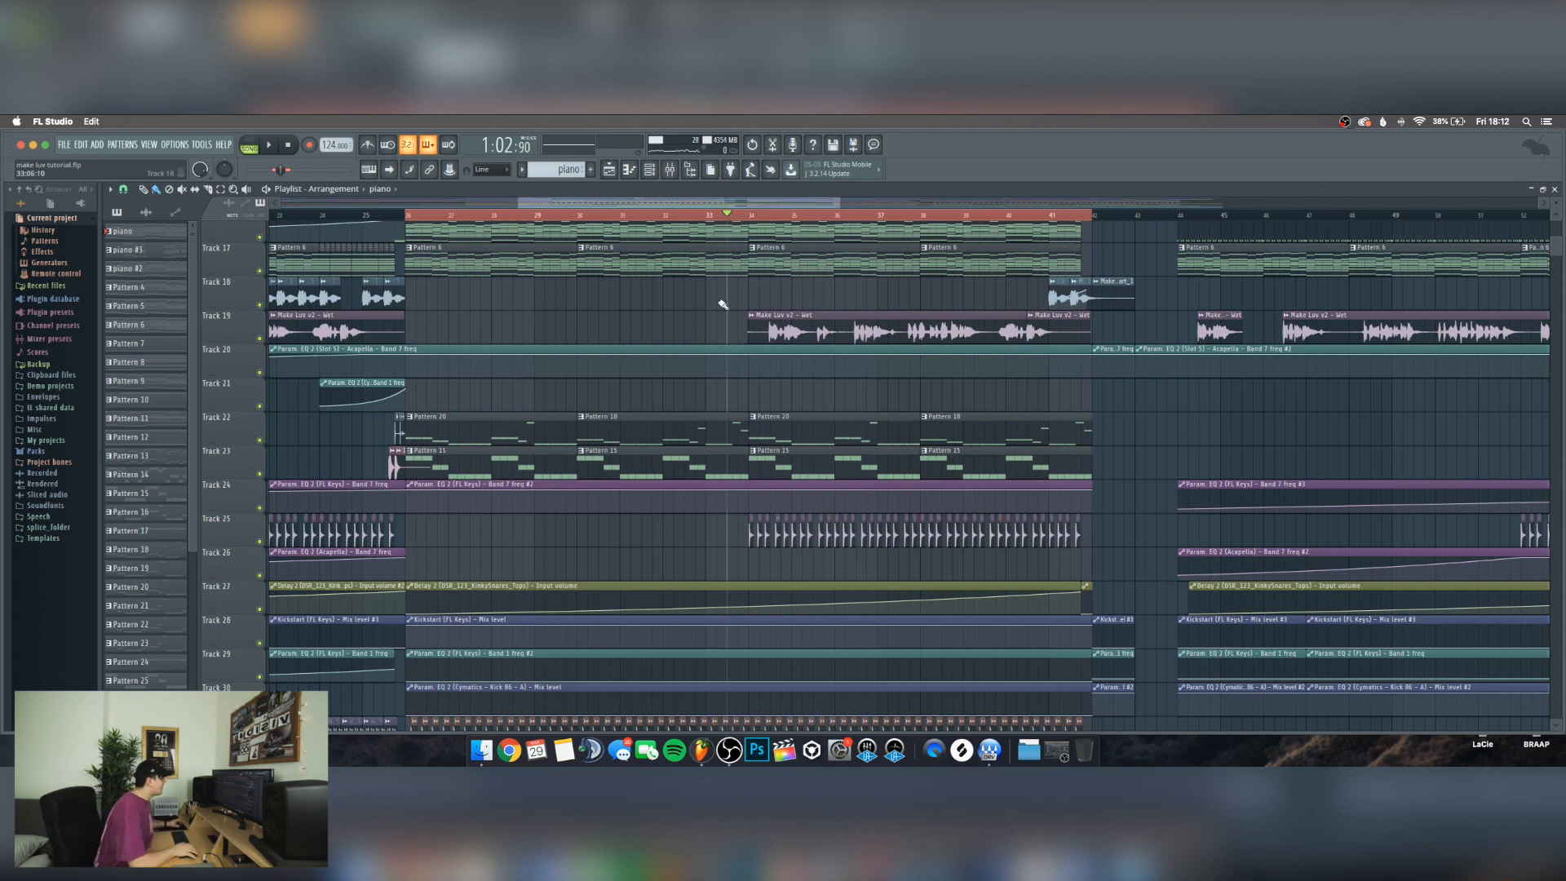
Locate the percussion clips on track 25 and view the FPC Wood Hit 1 sample's settings
scroll(728, 310, "down", 6)
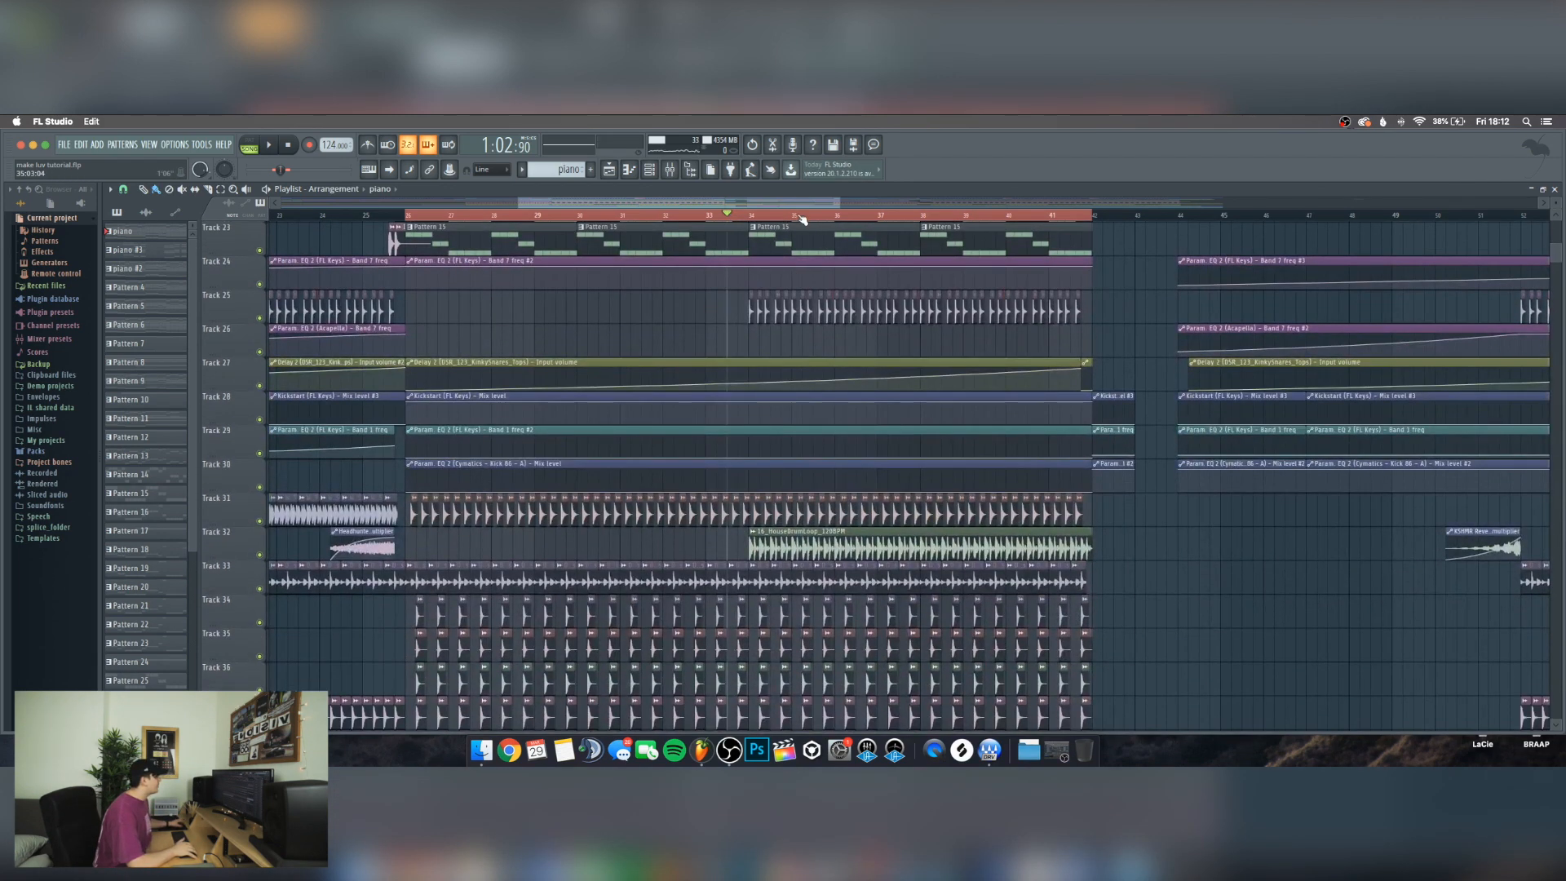
scroll(802, 219, "up", 3)
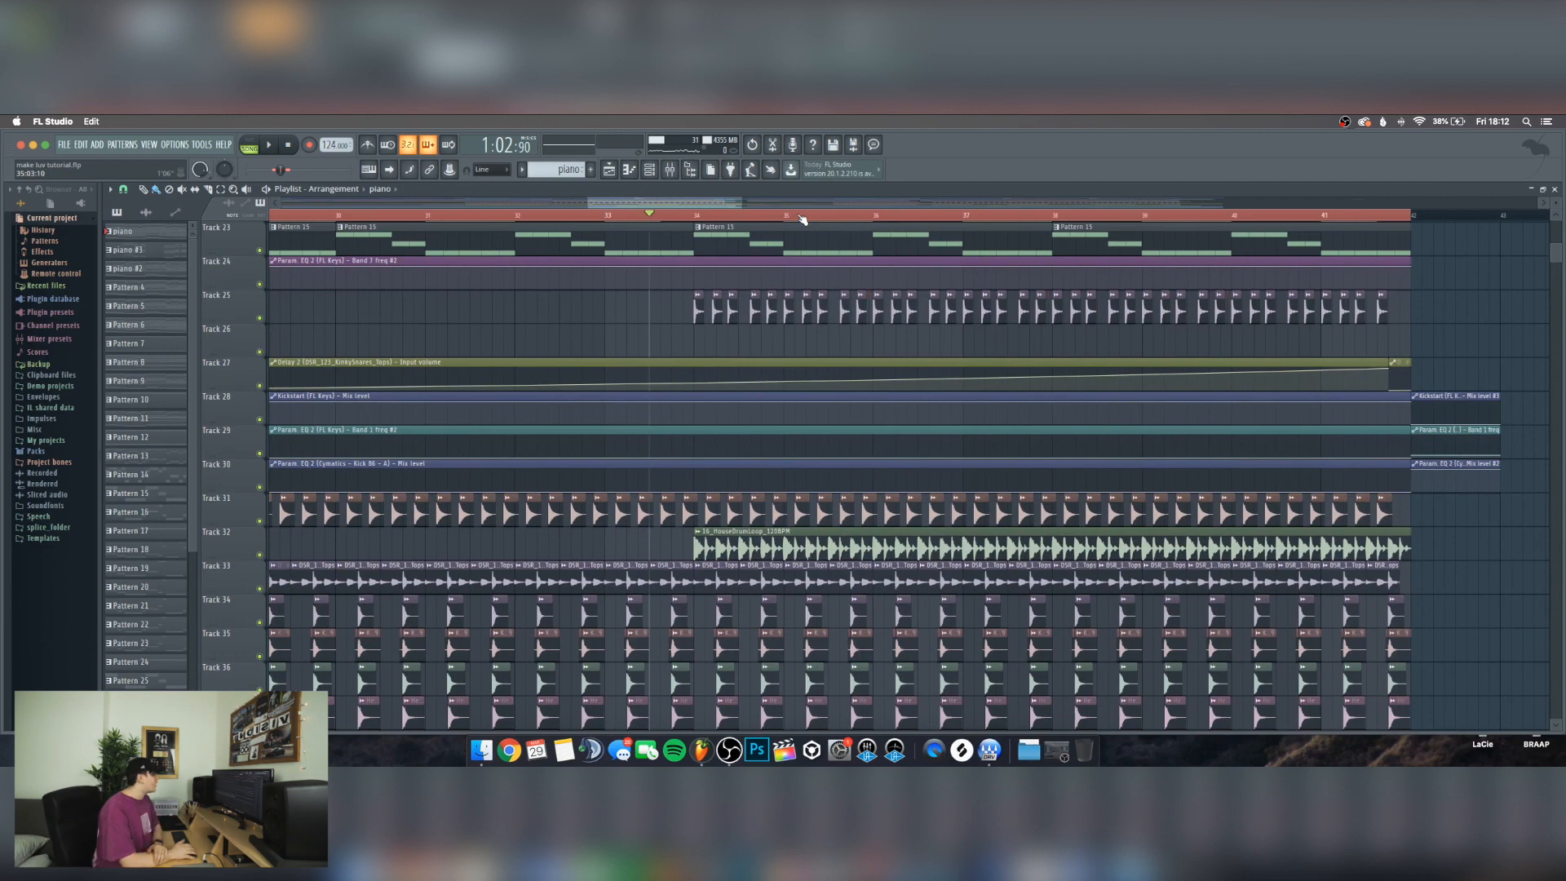
left_click(700, 311)
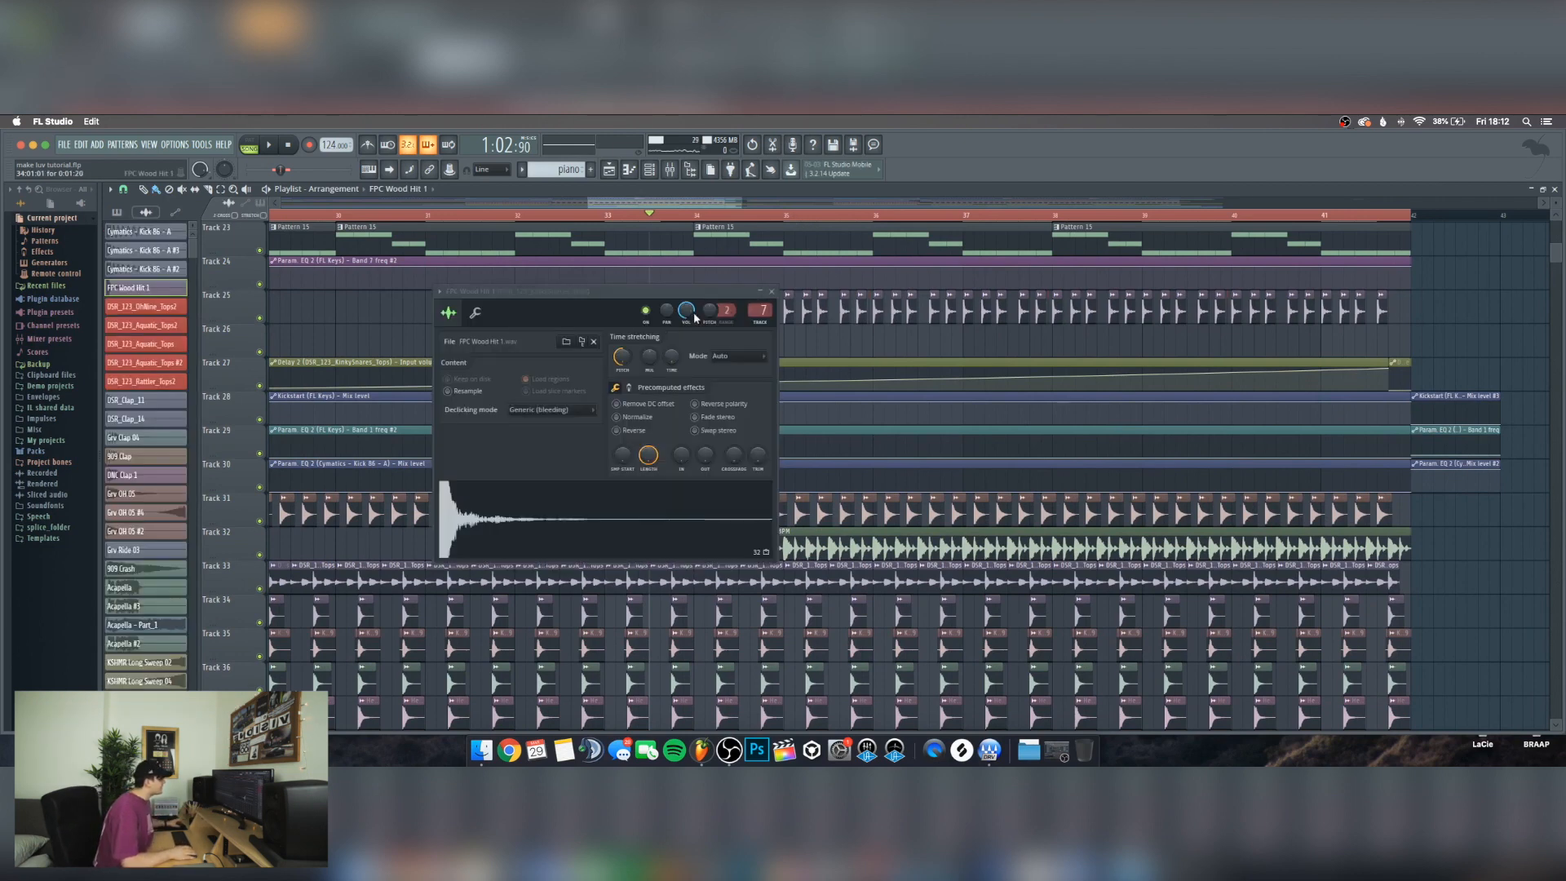
left_click_drag(662, 202, 683, 199)
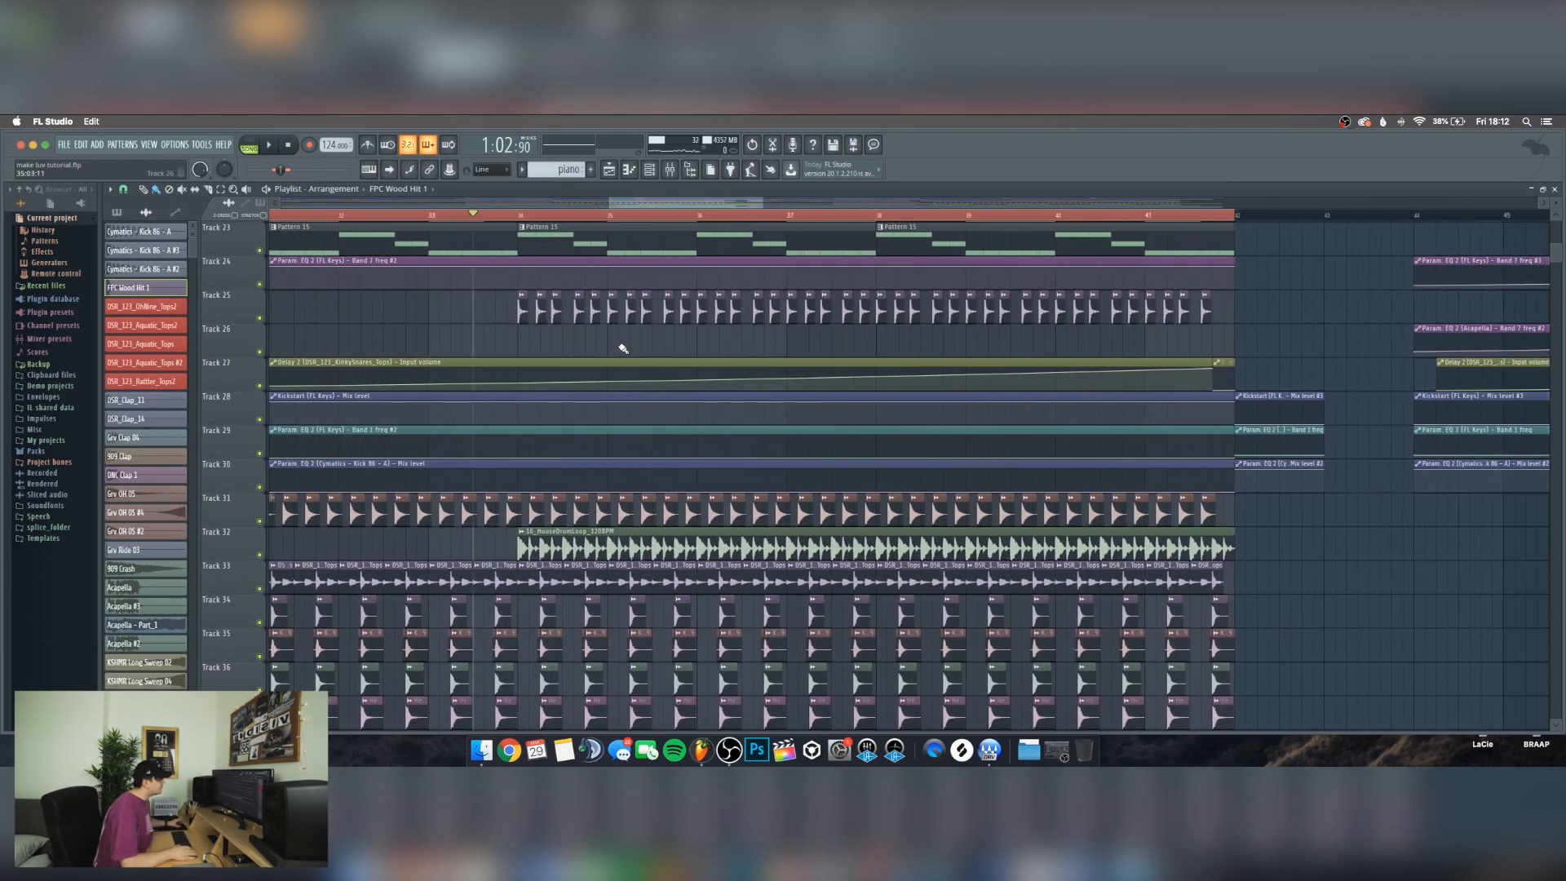
Loop bars 34 to 36, play the section, and view the effects on the DSR_123_KinkySnares mixer track
scroll(622, 348, "up", 3)
left_click_drag(522, 219, 706, 217)
left_click(674, 169)
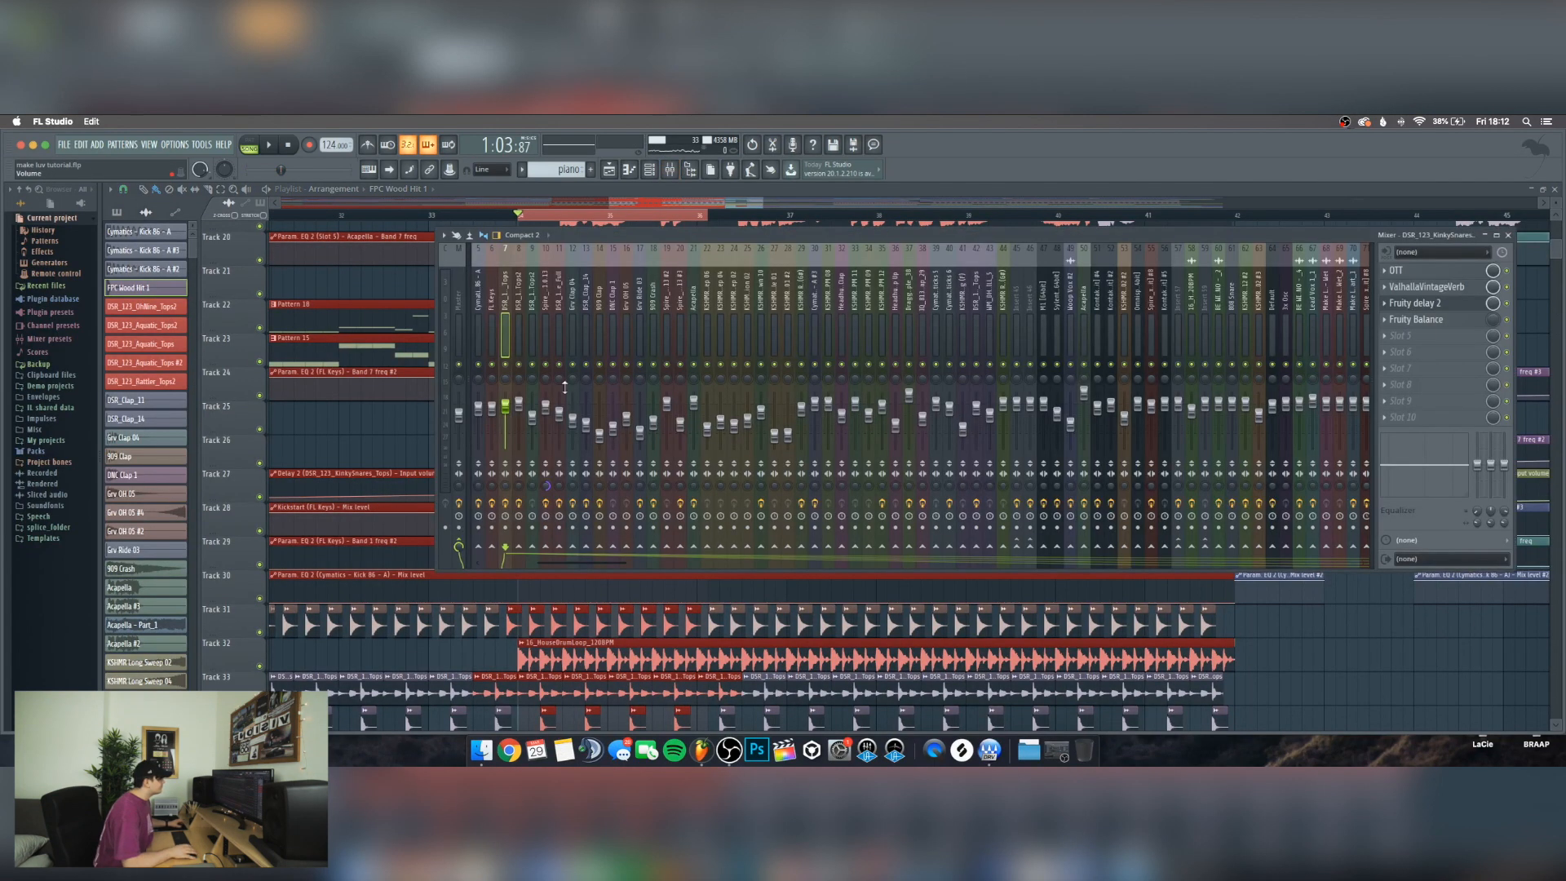
key("space")
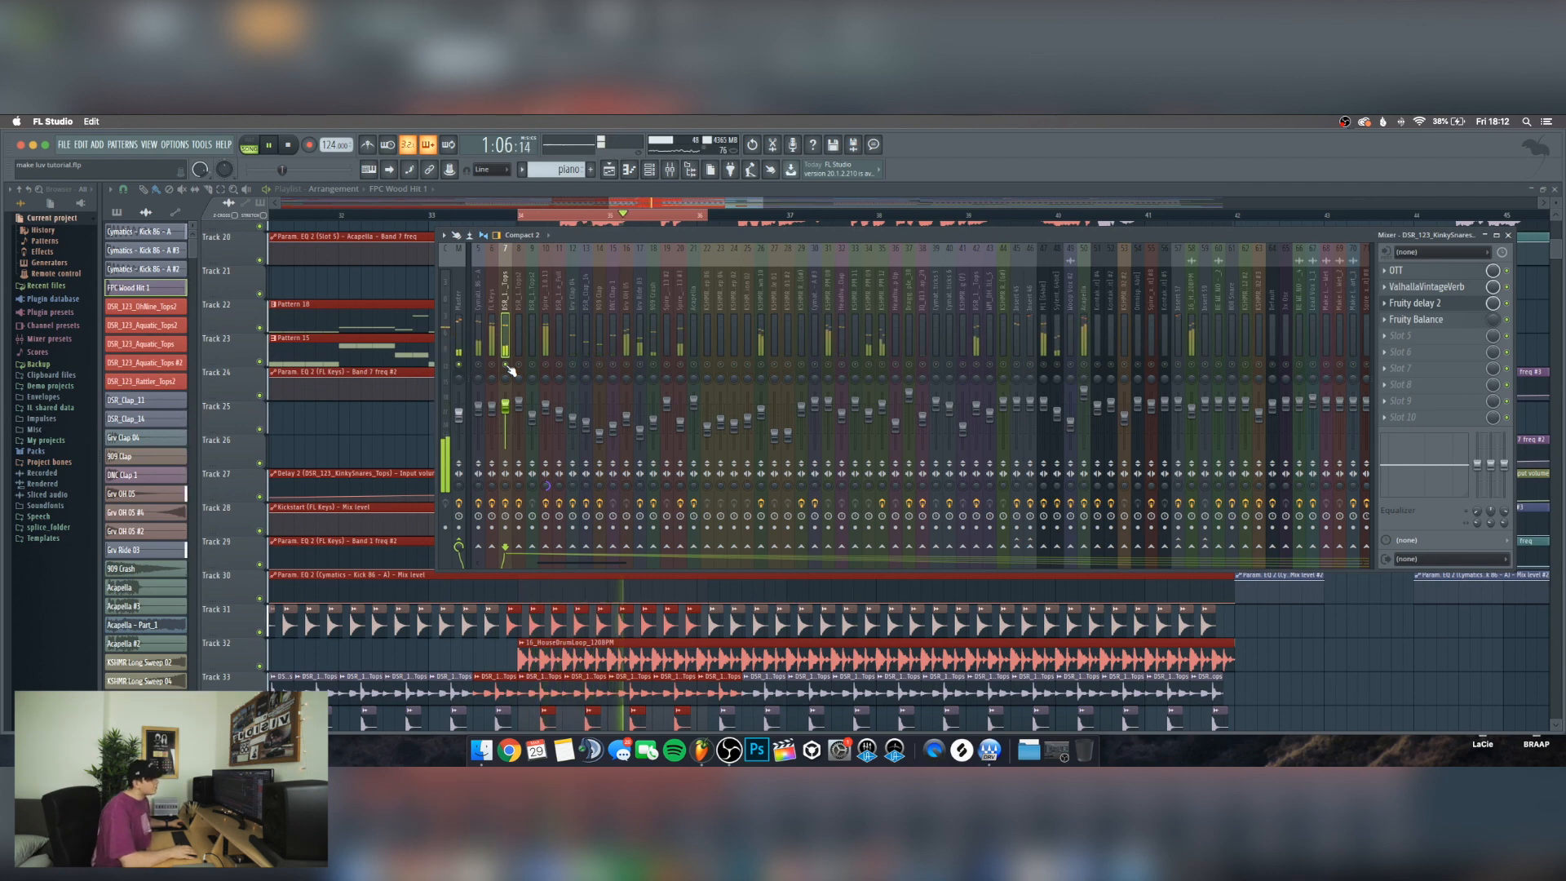
key("space")
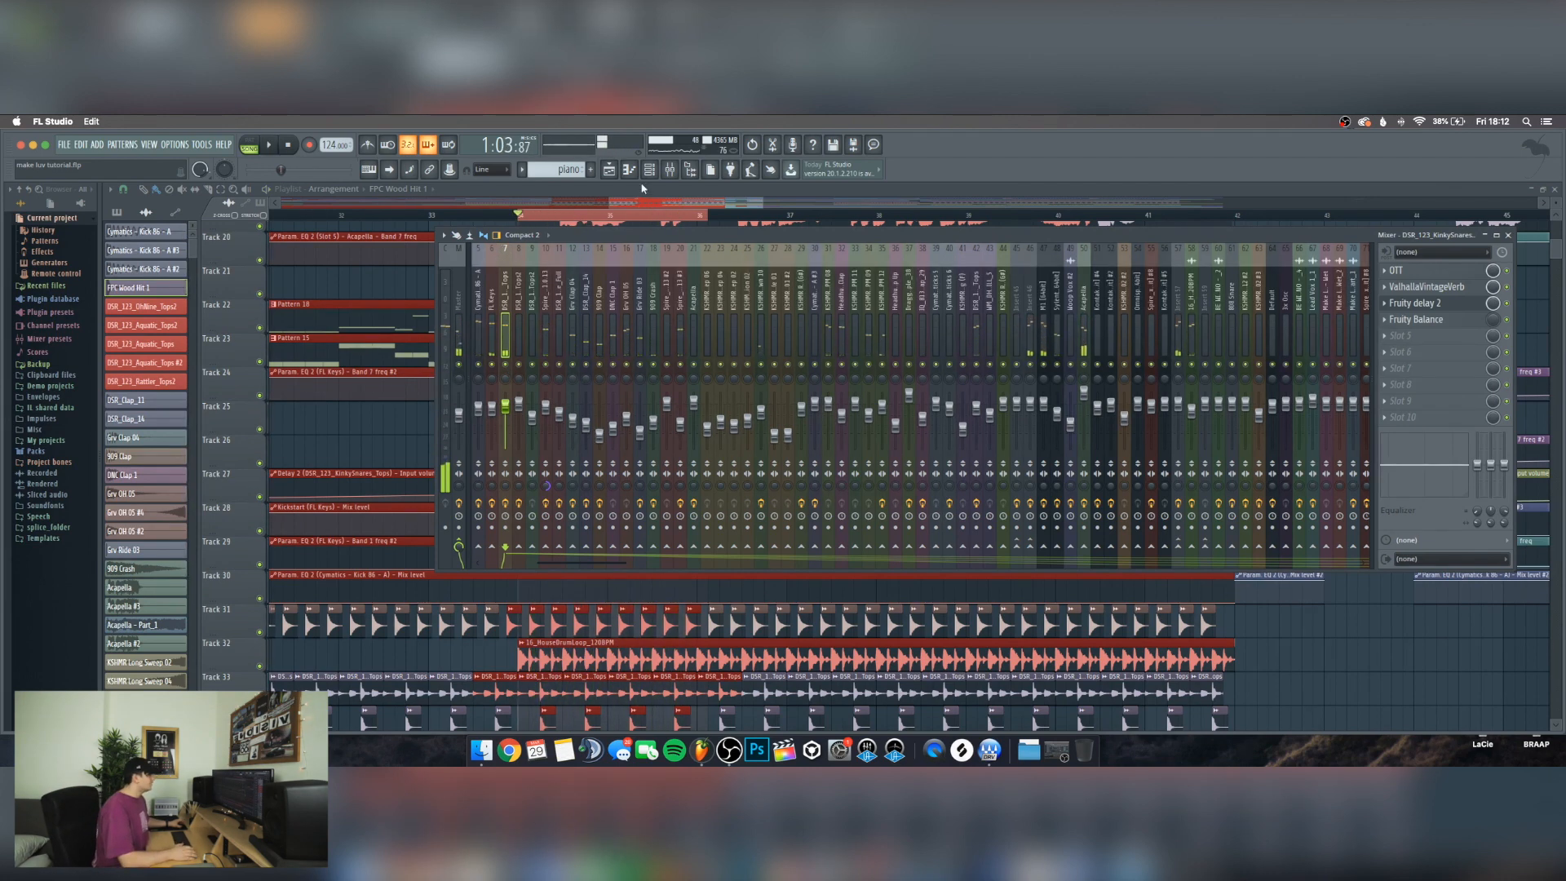
key("F9")
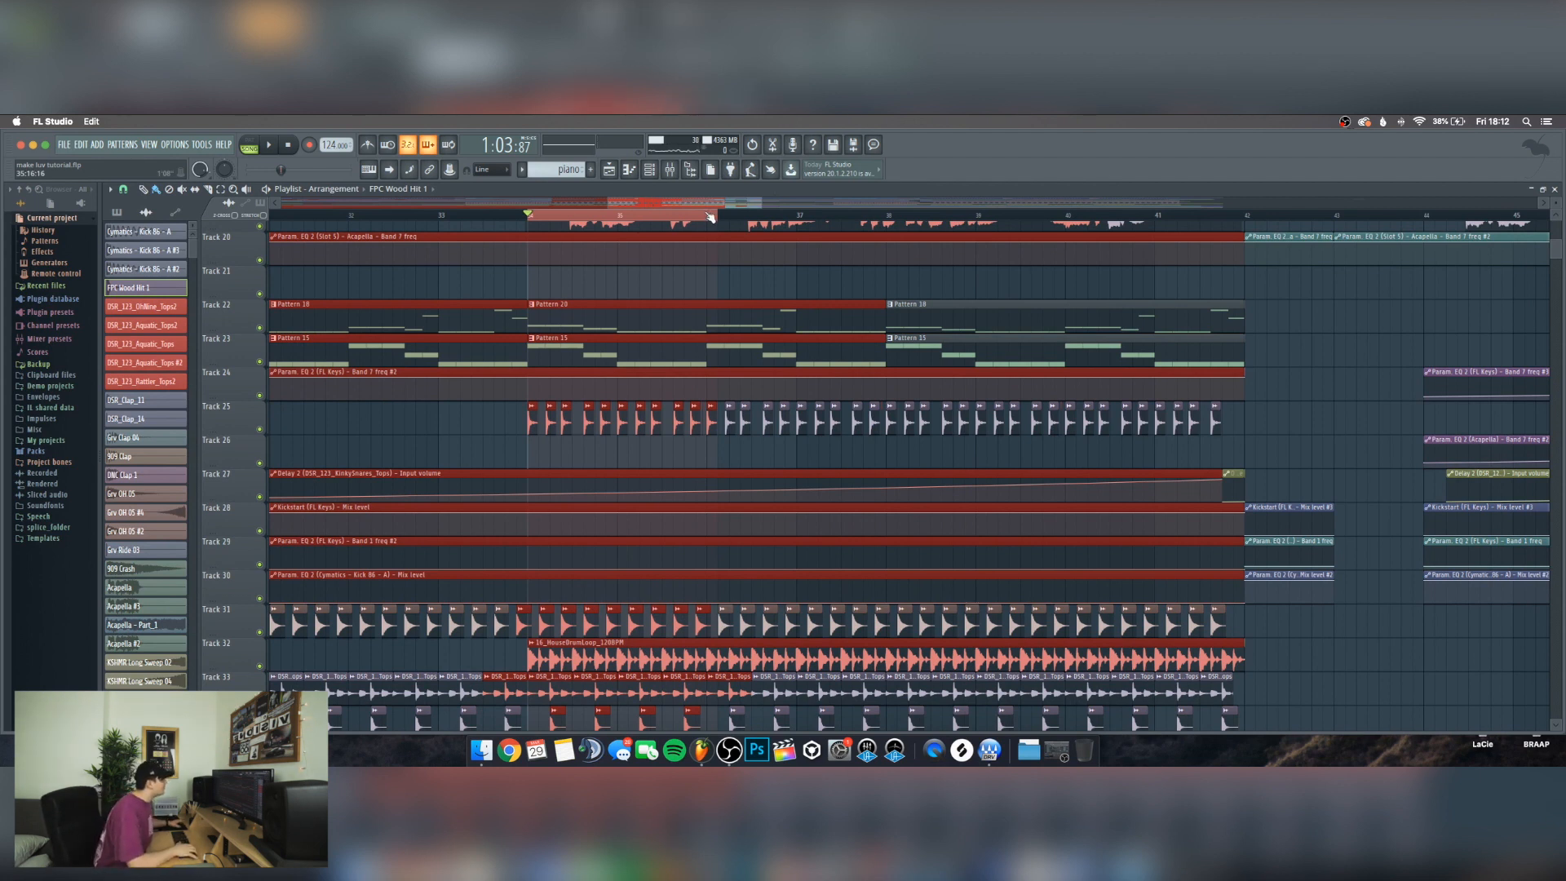
Extend playback to the whole arrangement and play from just before bar 34 to hear the drop's second half
key("super+a")
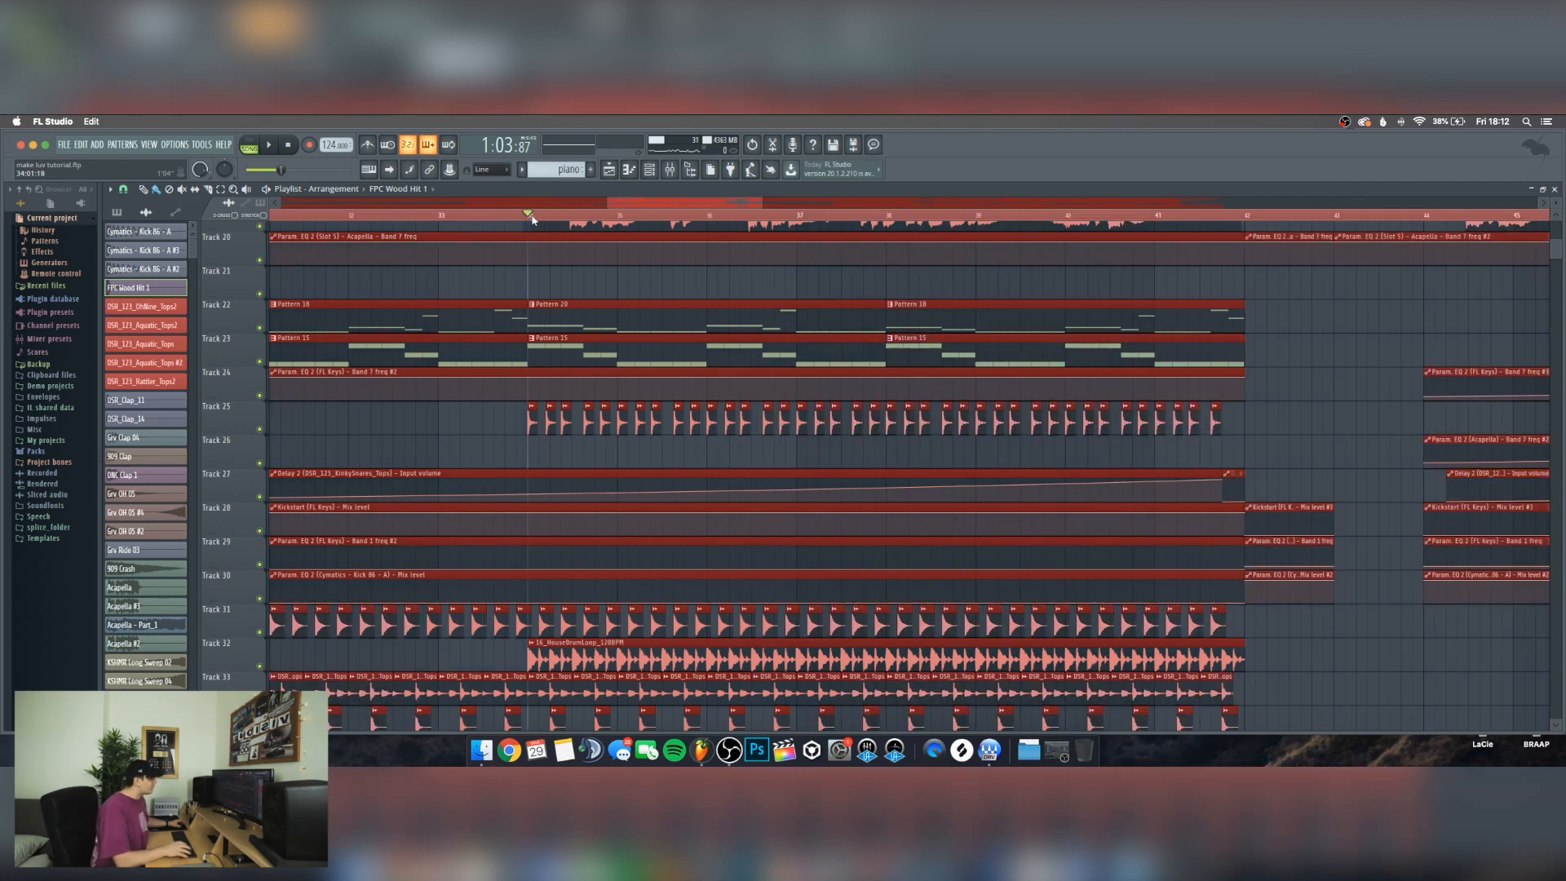
key("space")
scroll(596, 216, "down", 3)
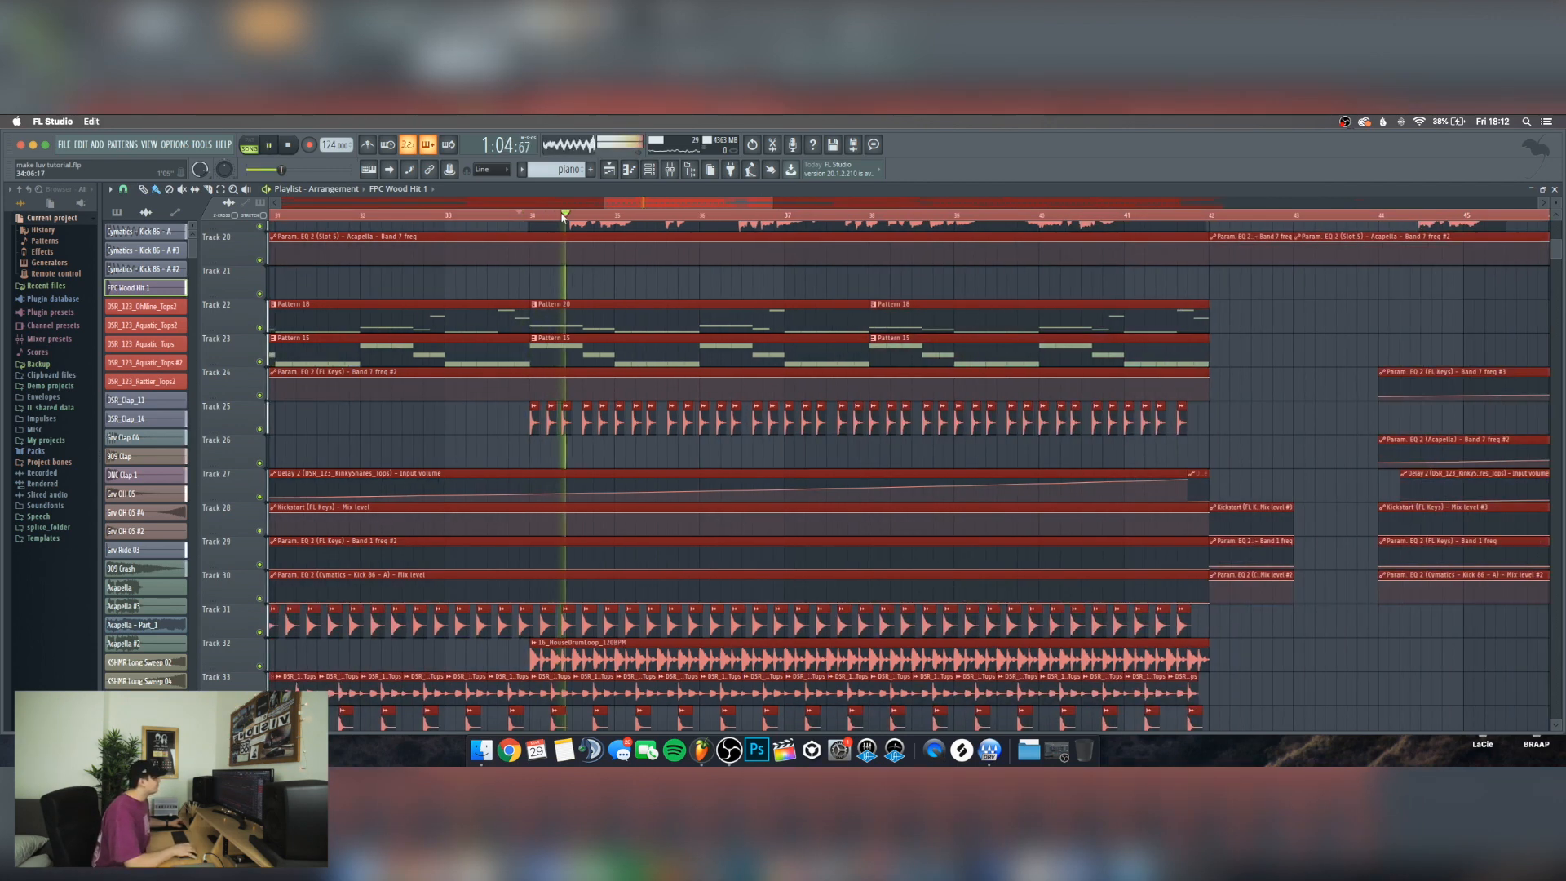
scroll(596, 216, "up", 2)
scroll(532, 362, "down", 2)
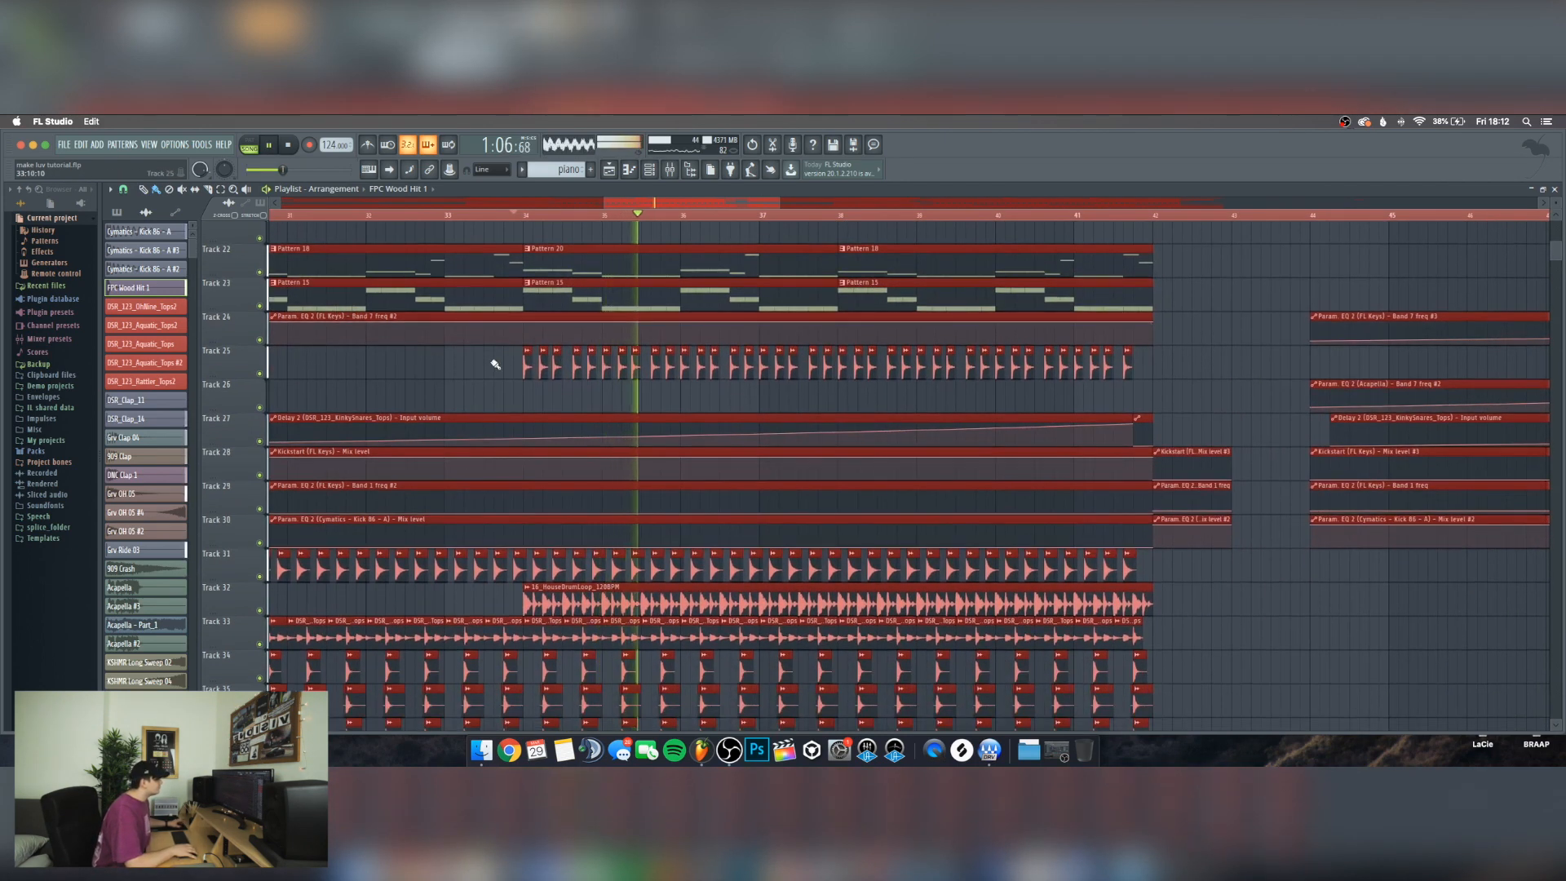
scroll(493, 363, "down", 2)
scroll(491, 360, "down", 1)
key("space")
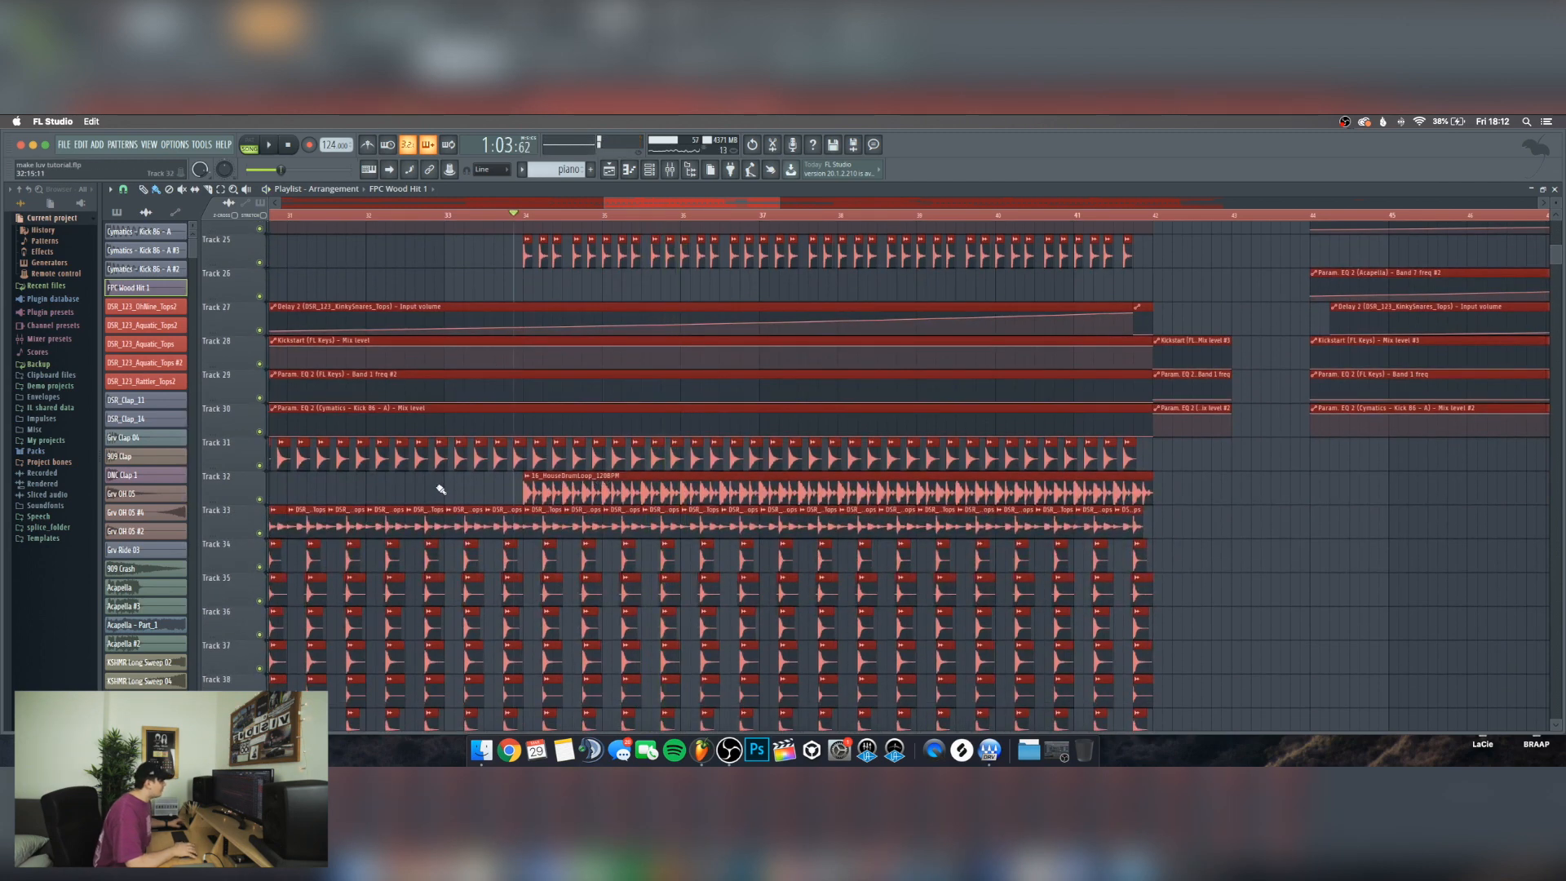
View the 16_HouseDrumLoop_120BPM sample's settings and the Fruity parametric EQ 2 on its mixer track, then close the windows
left_click(613, 496)
double_click(613, 496)
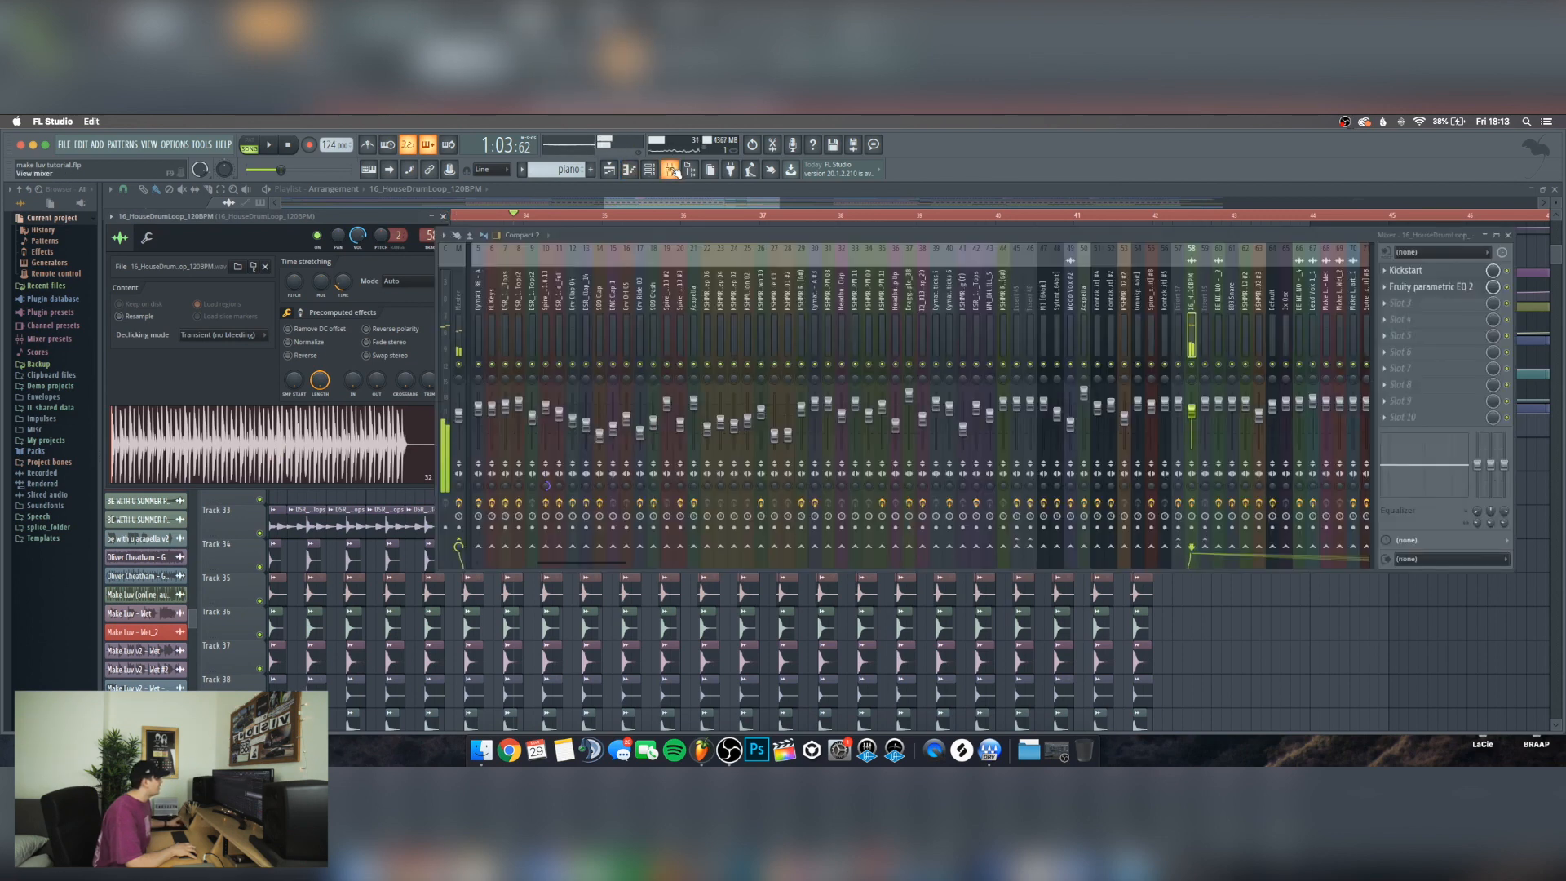
key("F9")
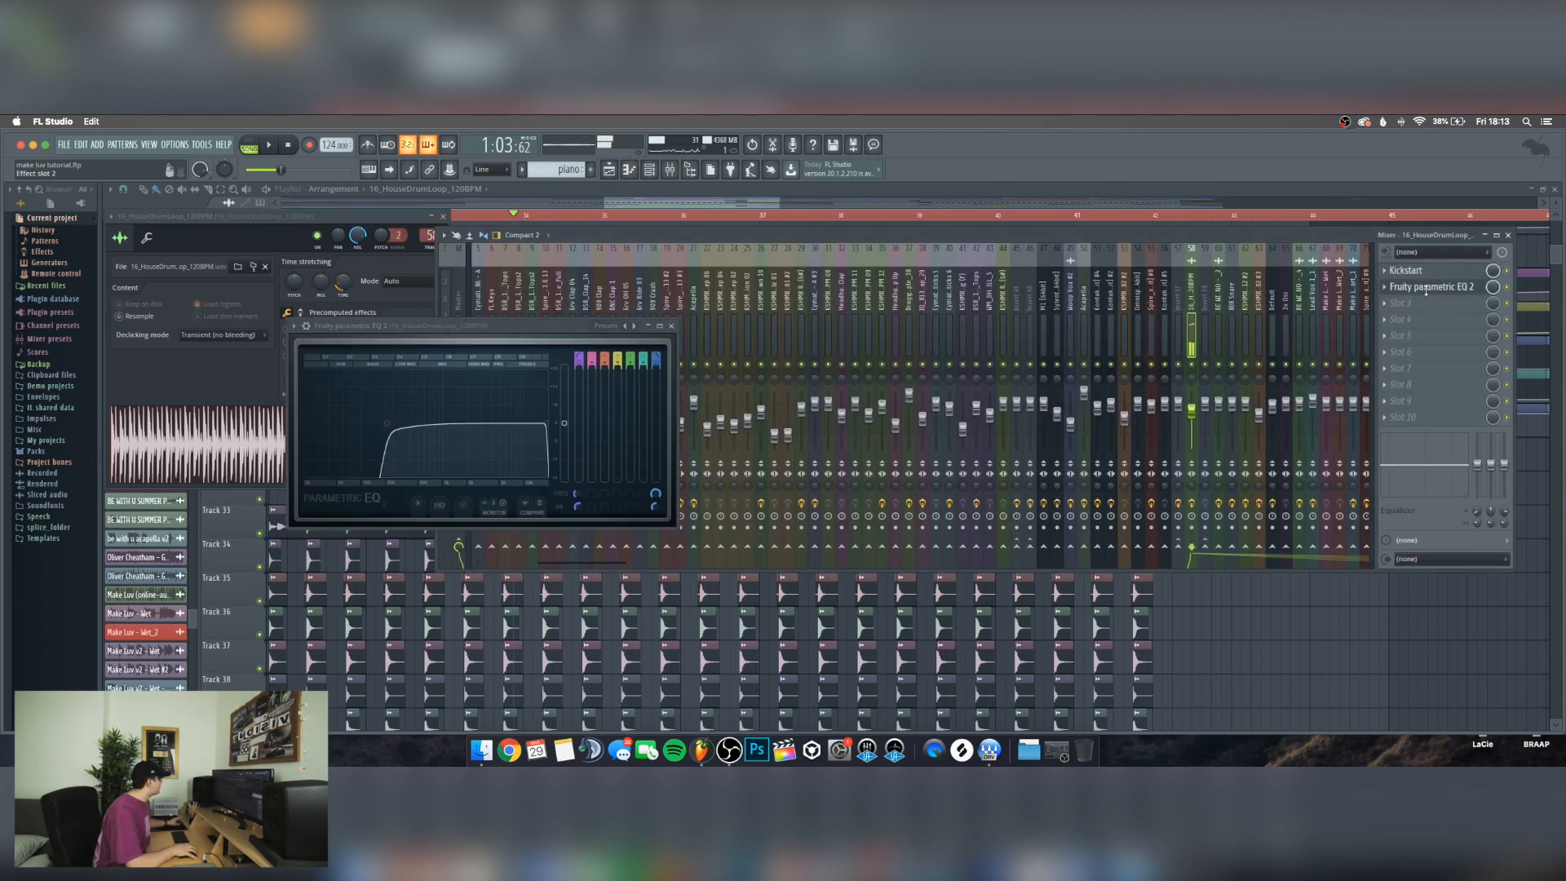
left_click(1431, 286)
left_click(671, 326)
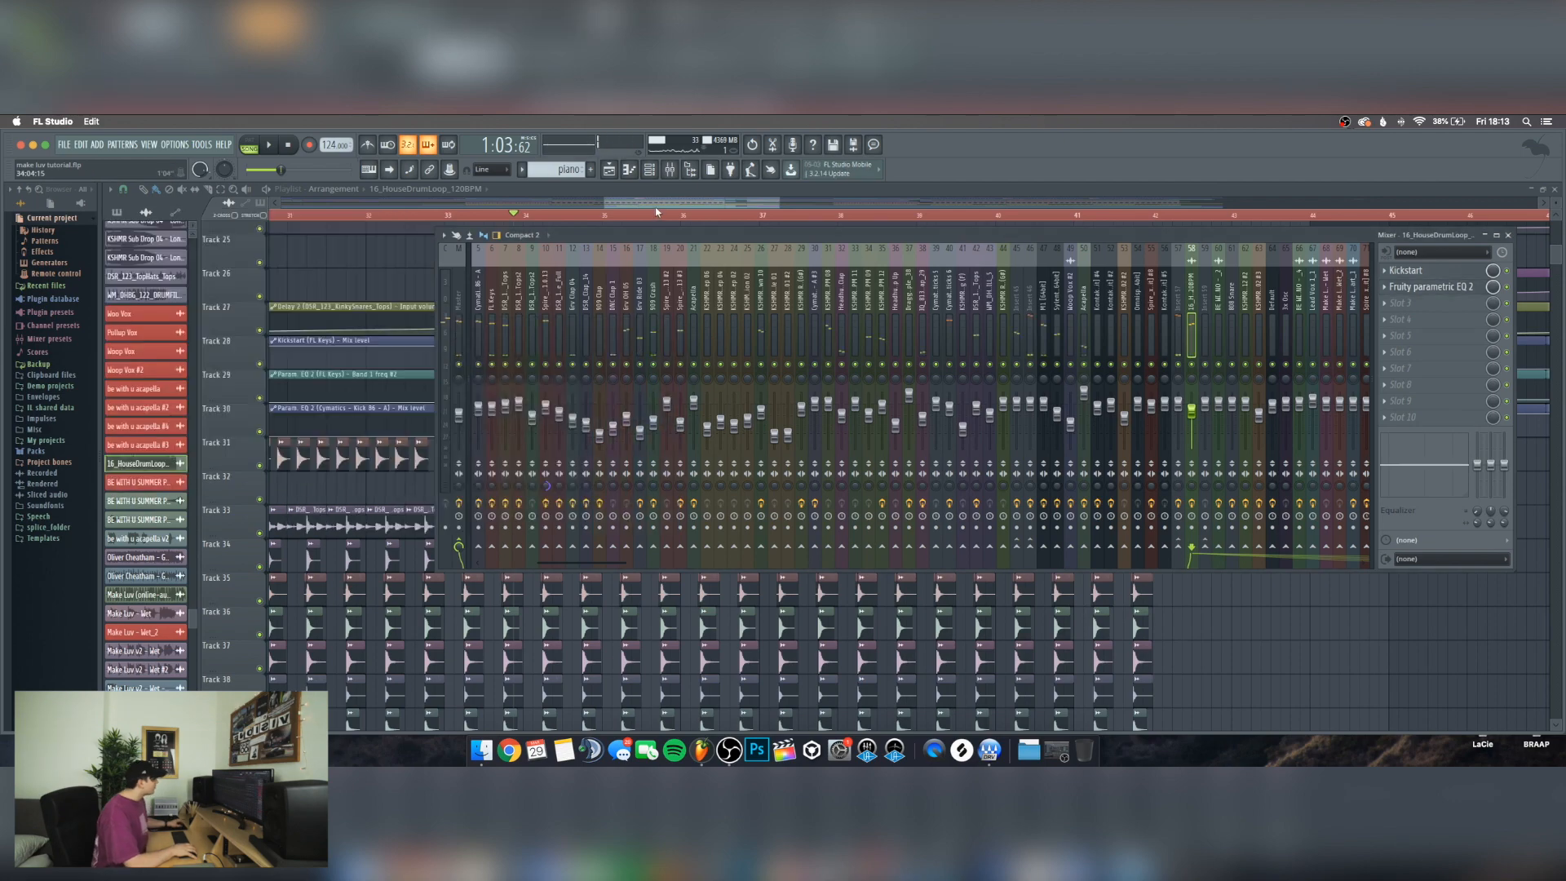
left_click(669, 169)
Look over the drop's drum, sweep and automation tracks down to track 67, and return to the fill clips just before bar 34
scroll(640, 218, "left", 1)
scroll(641, 218, "down", 4)
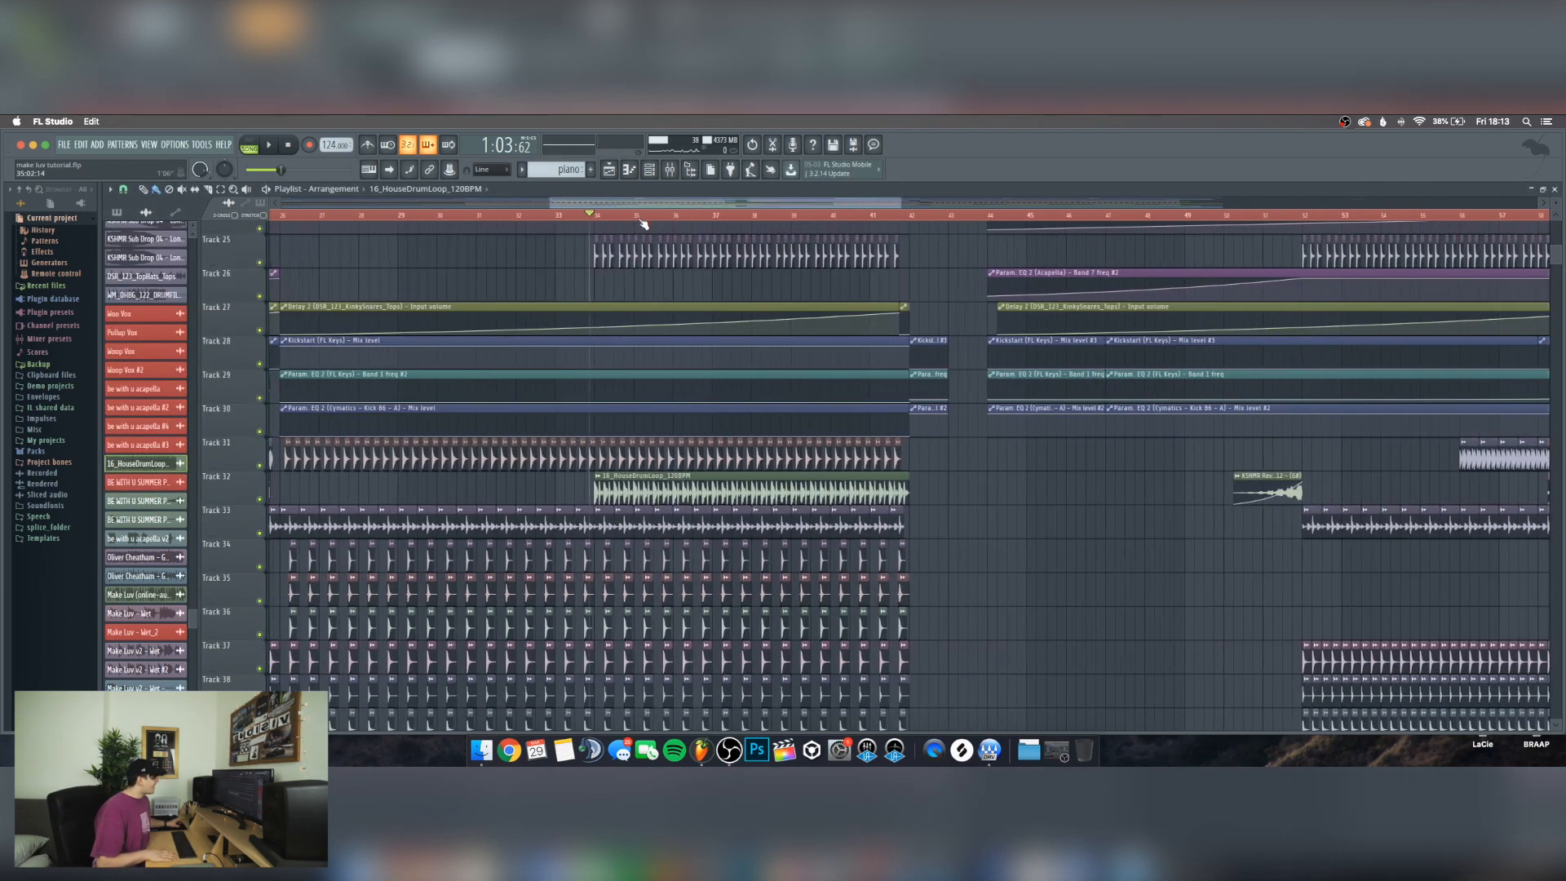
scroll(683, 438, "down", 5)
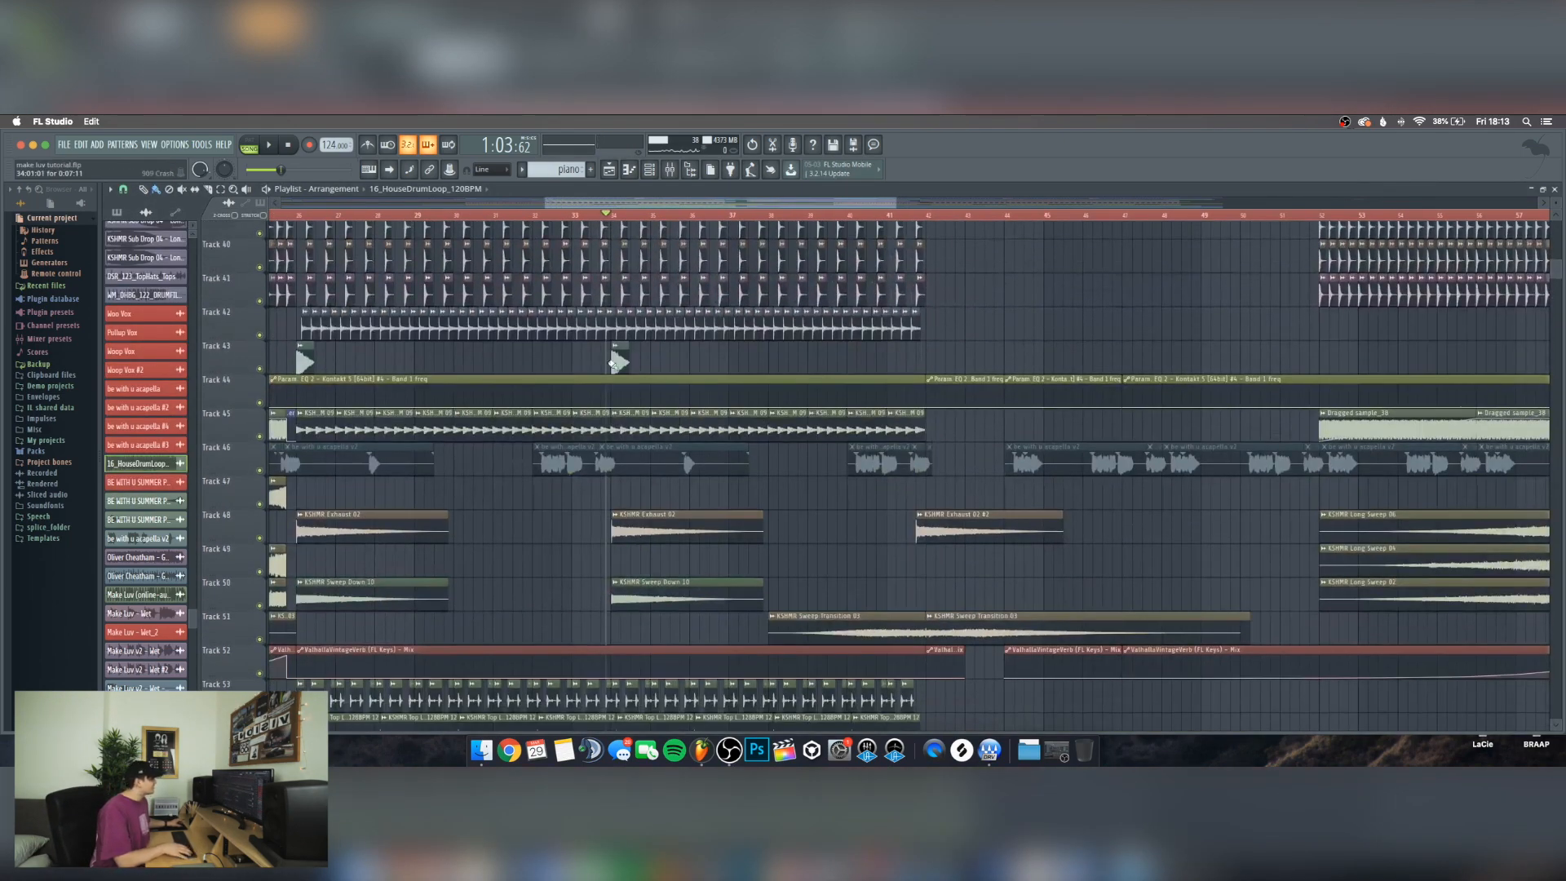
scroll(619, 359, "down", 1)
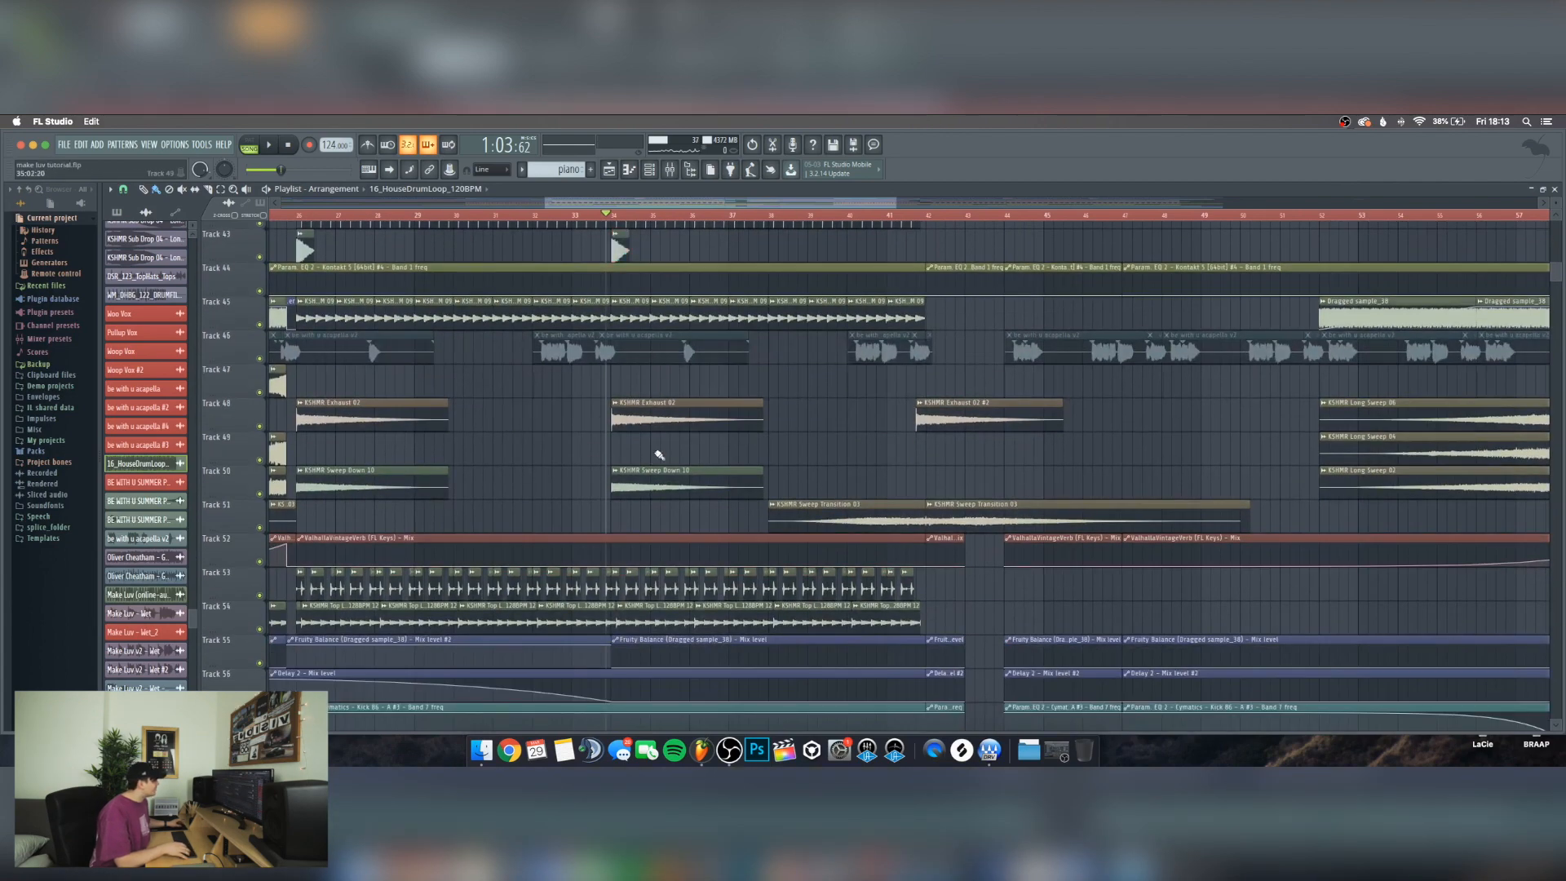
scroll(654, 454, "down", 1)
scroll(599, 418, "down", 2)
scroll(718, 518, "down", 1)
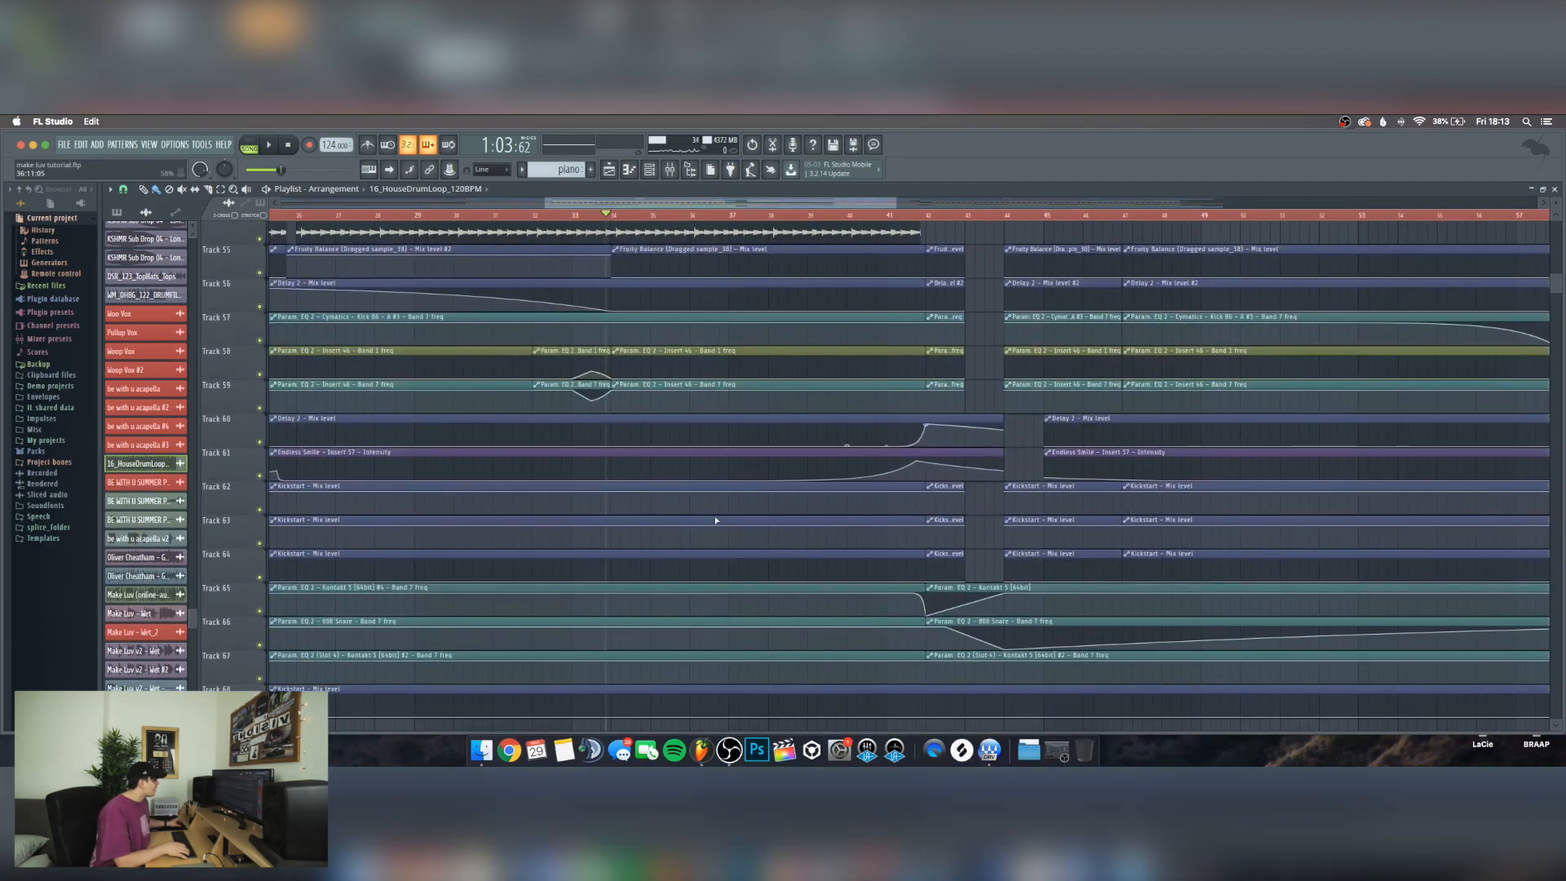
scroll(721, 518, "up", 4)
scroll(721, 518, "up", 14)
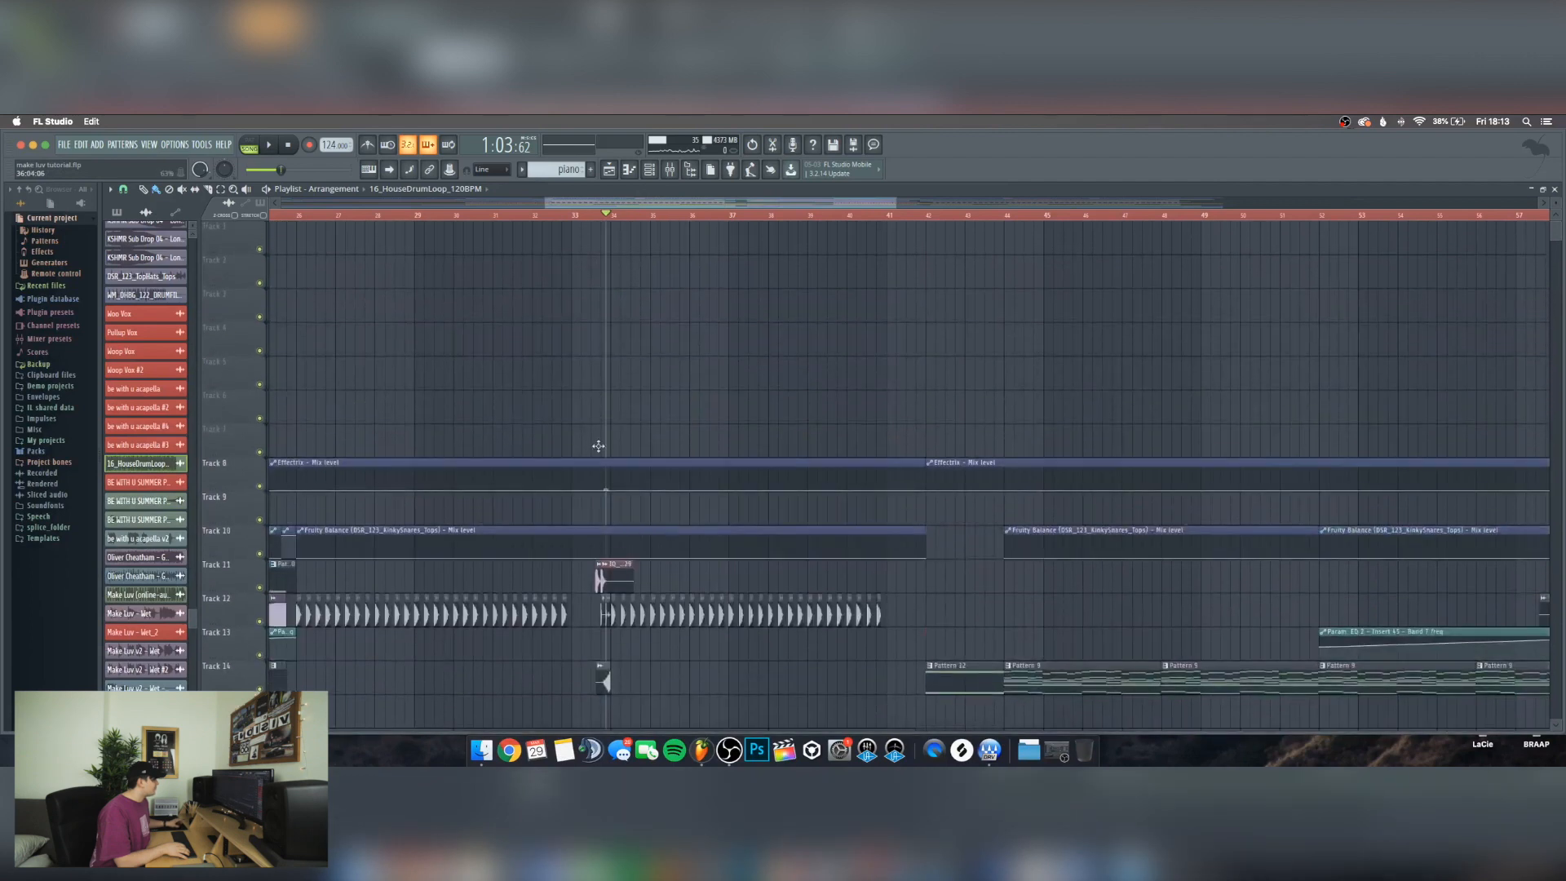
scroll(595, 217, "up", 7)
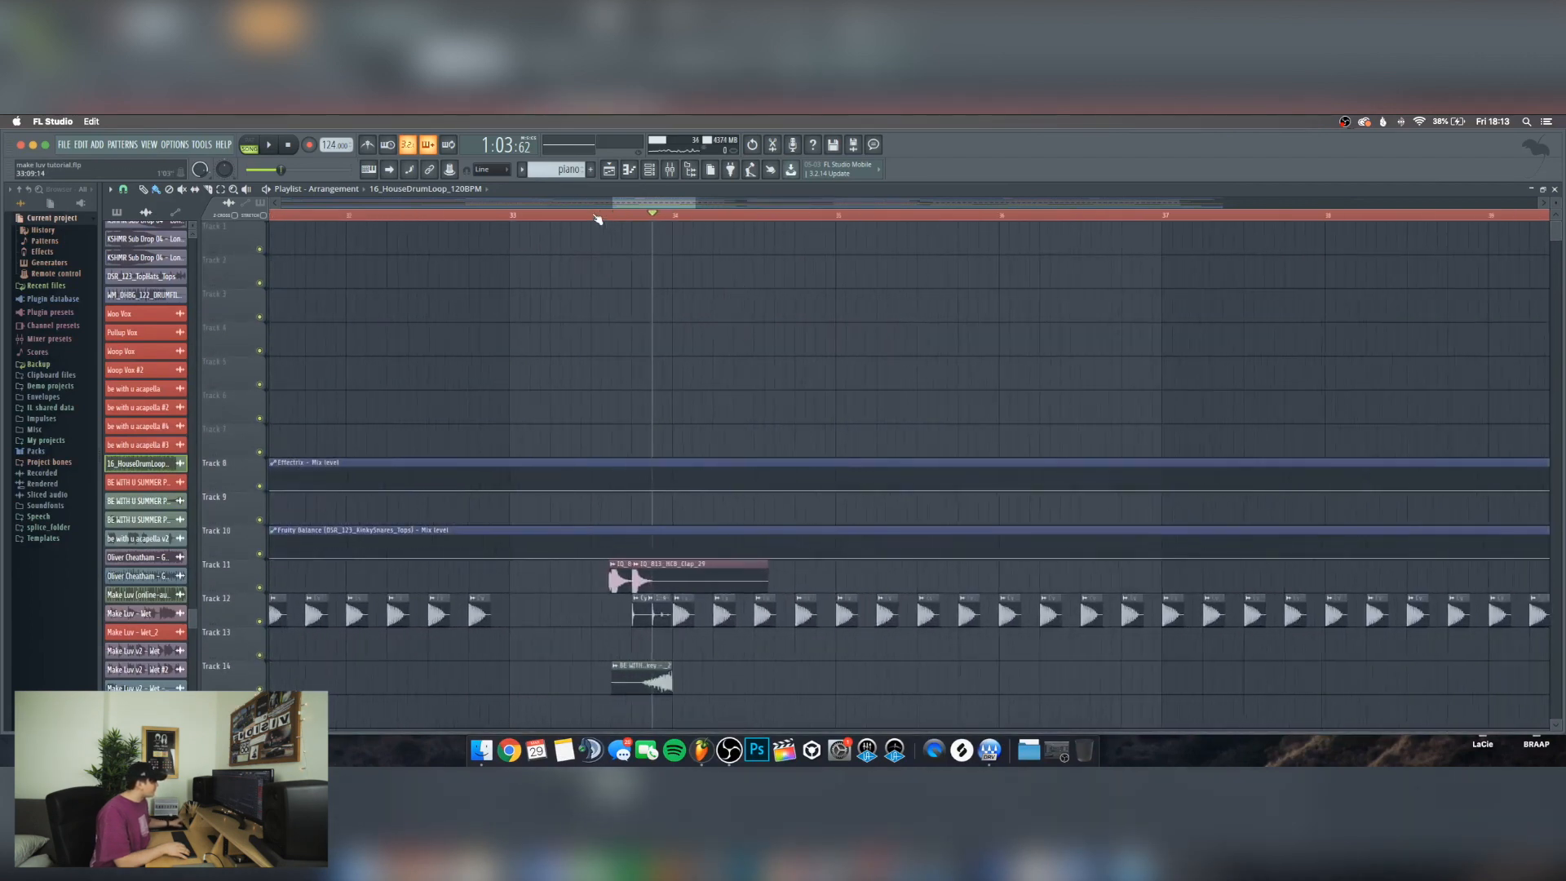
Loop bar 33 to 34, play the fill, and view the effects on the Cymatics - Drumsticks 6 mixer track
key("space")
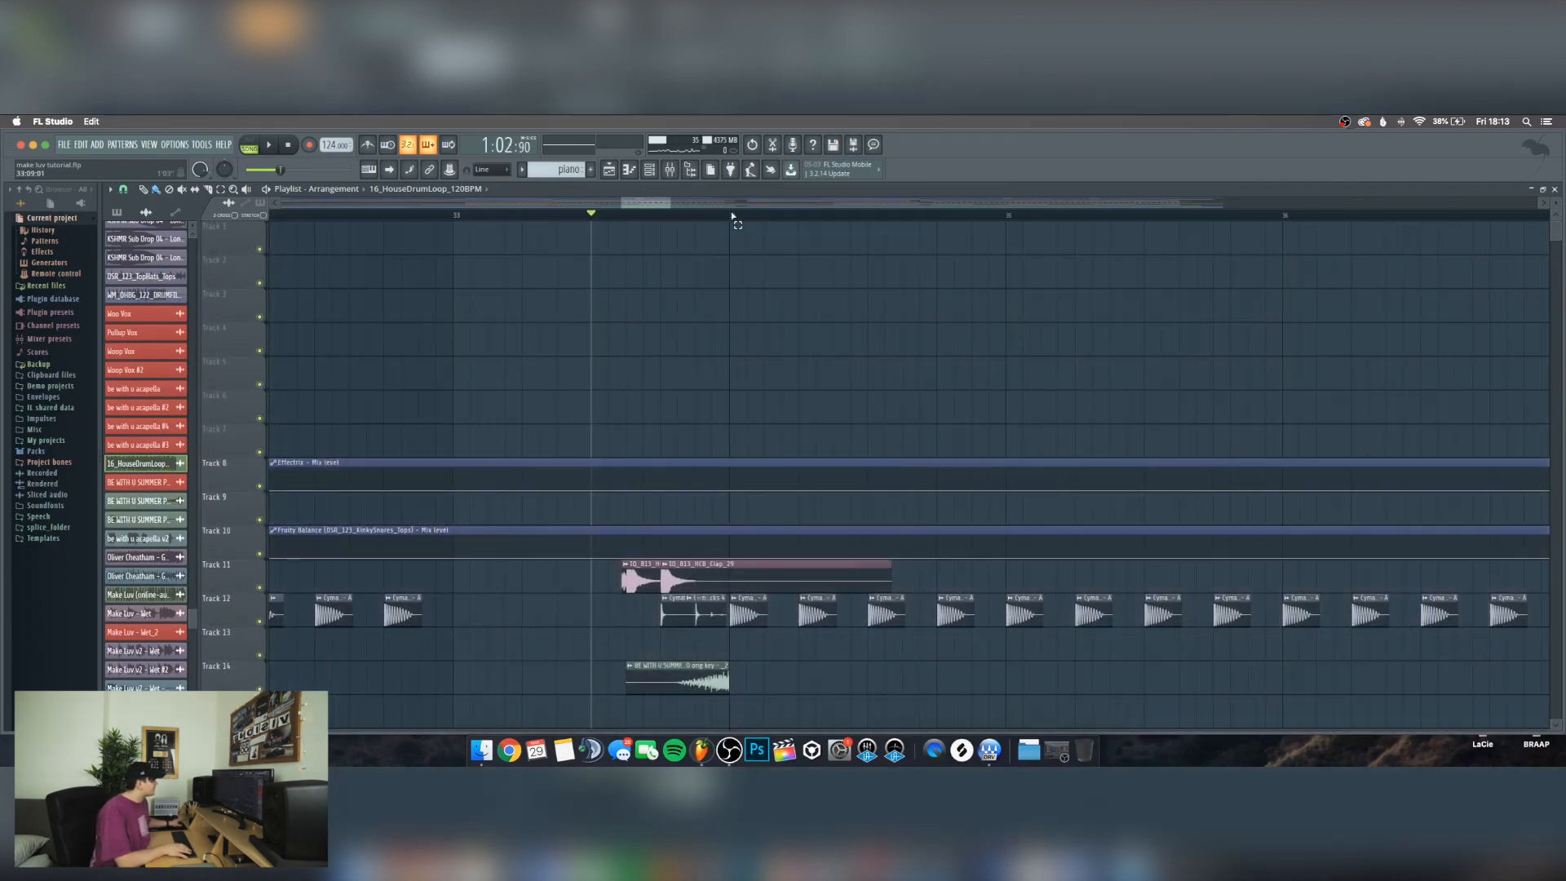
left_click(731, 215)
left_click_drag(731, 215, 454, 215)
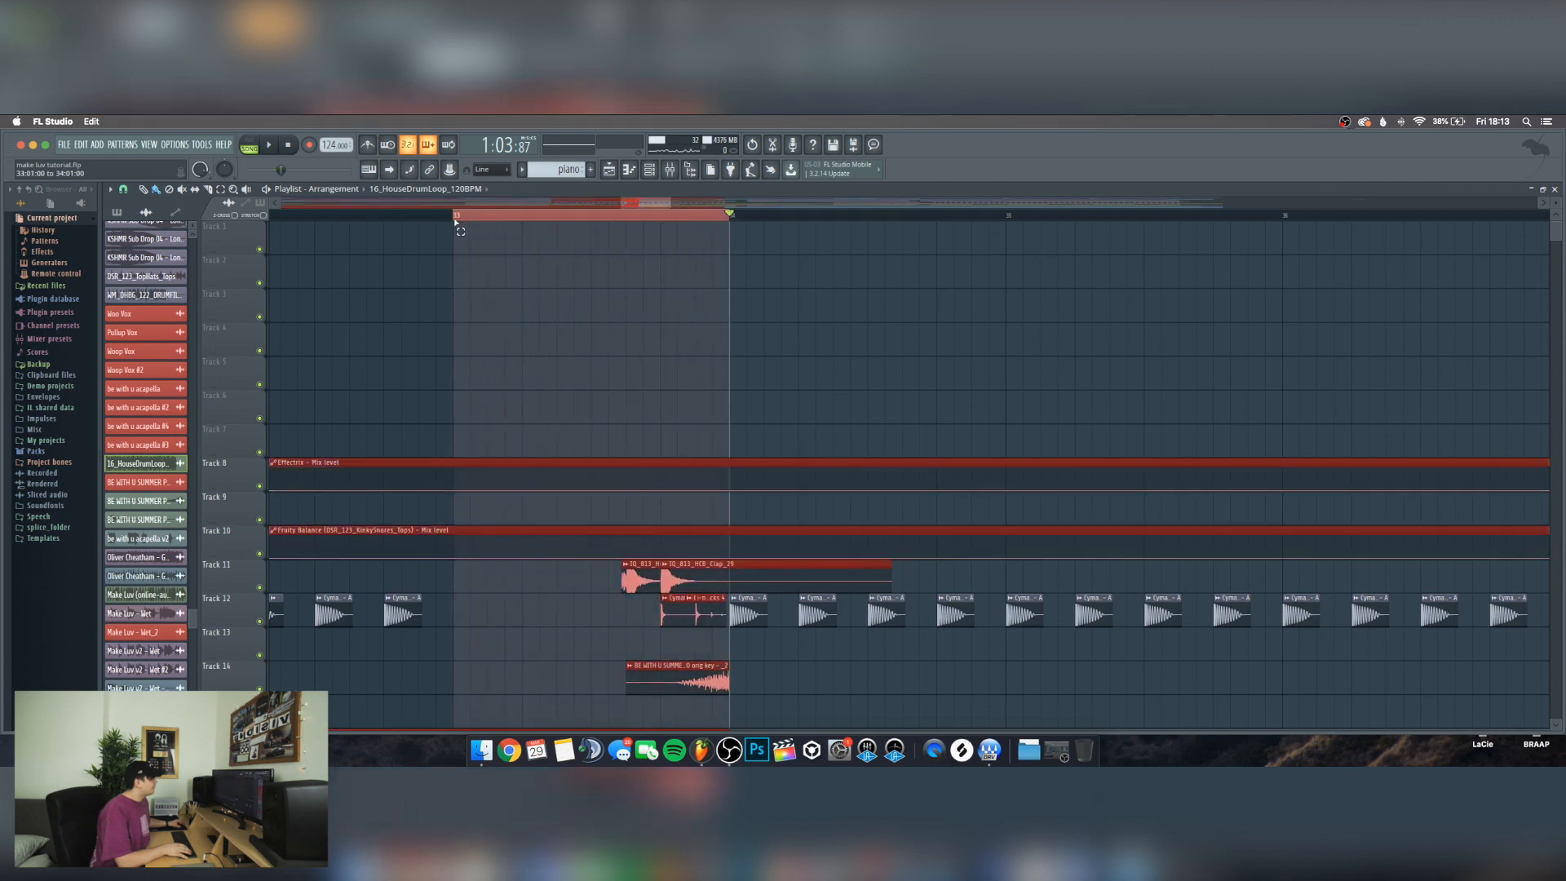
double_click(656, 563)
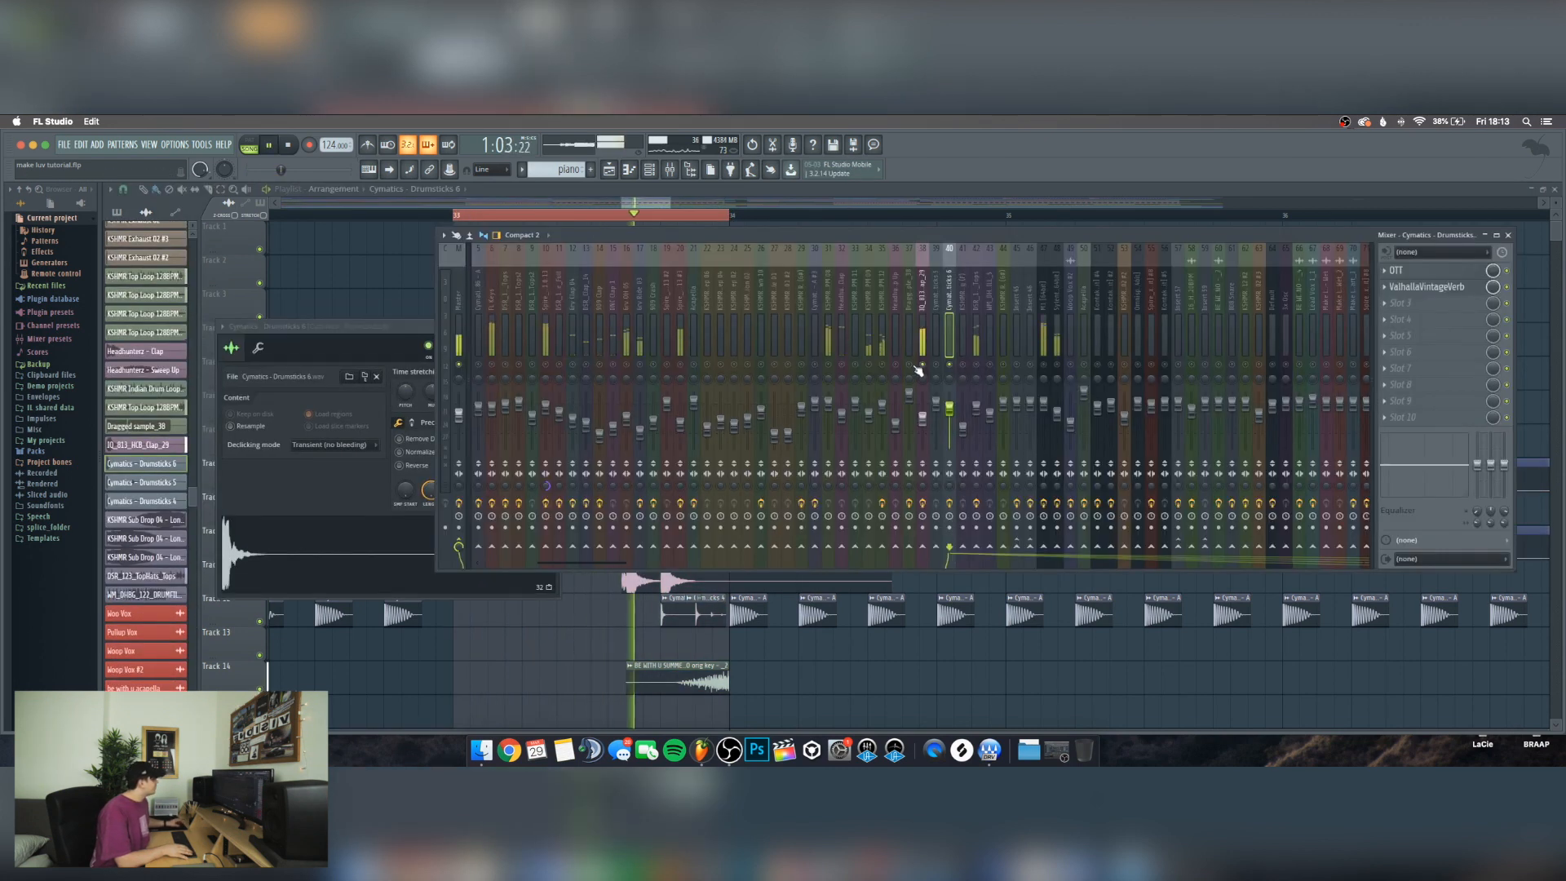
key("space")
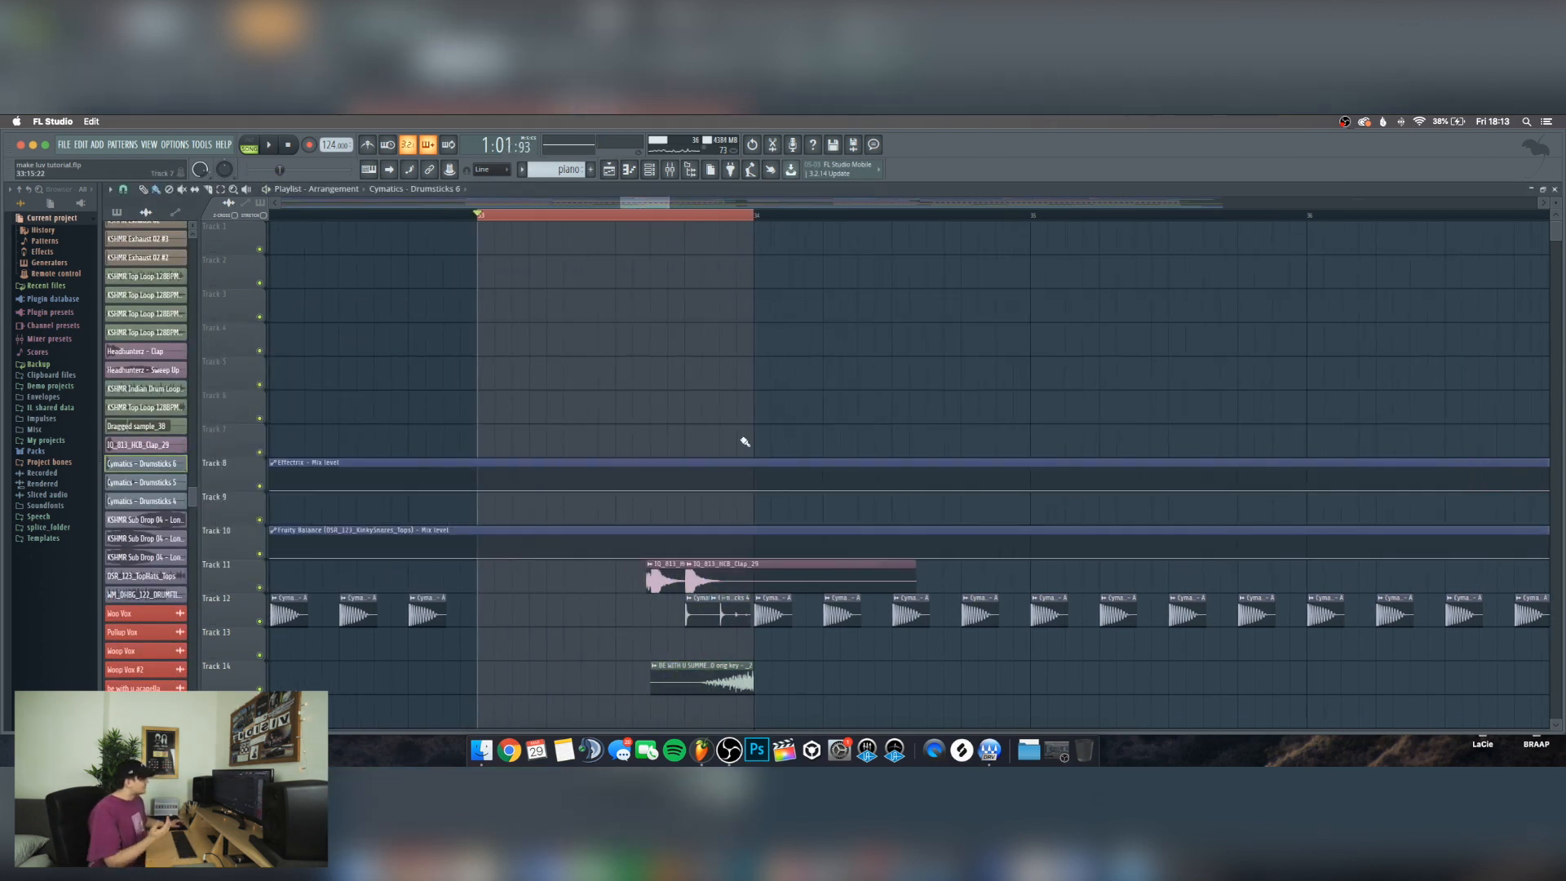
Audition the HCB_Clap_29 sample used by the clap clips on track 11, and play the fill from just before the claps
double_click(648, 578)
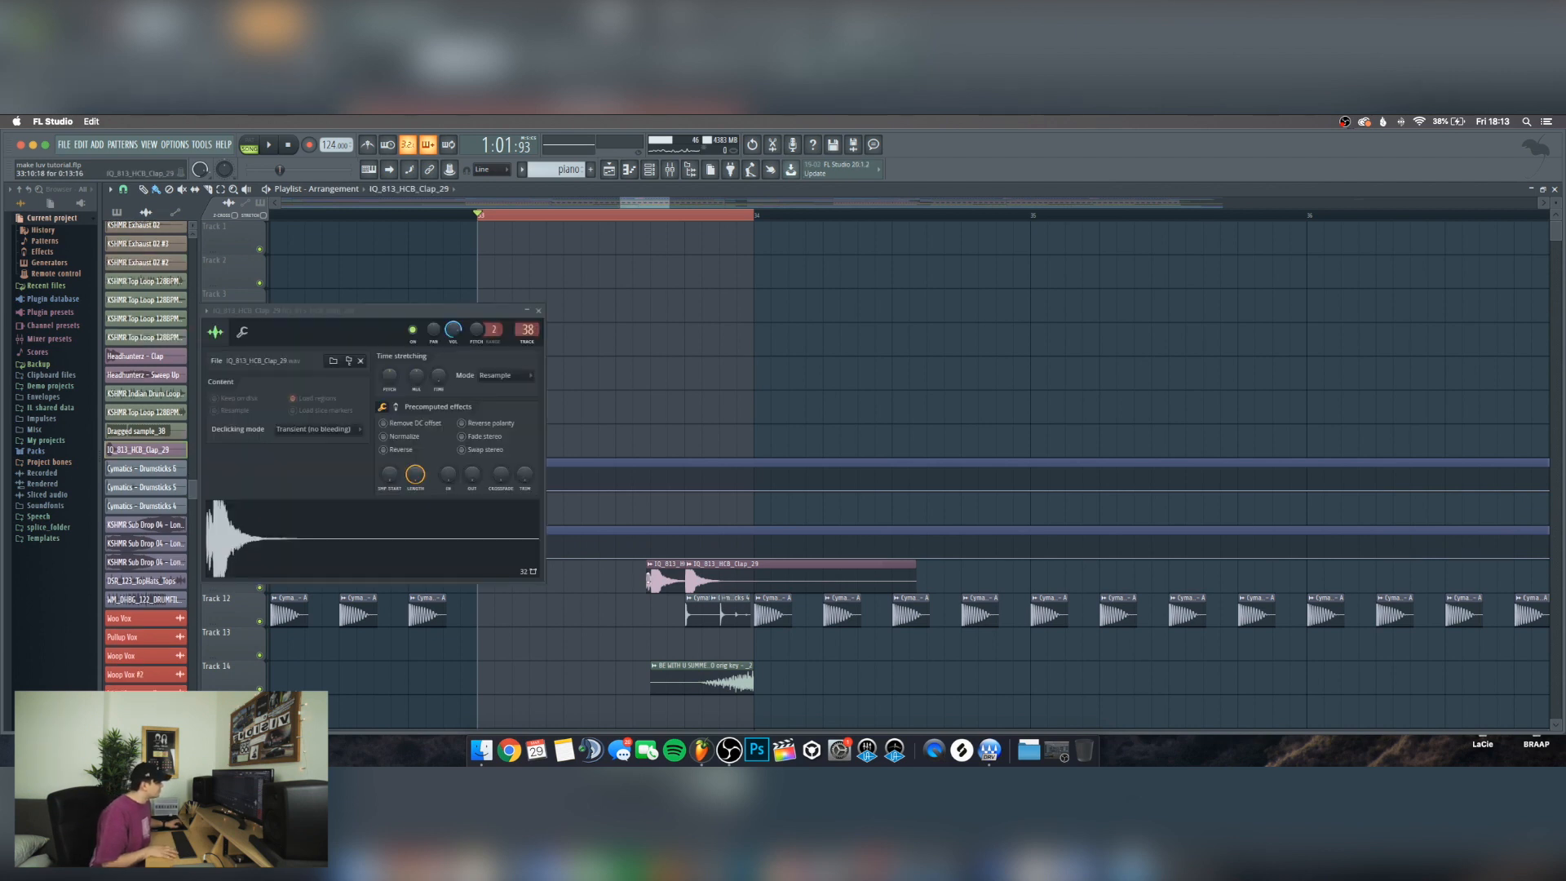
left_click(383, 547)
key("Escape")
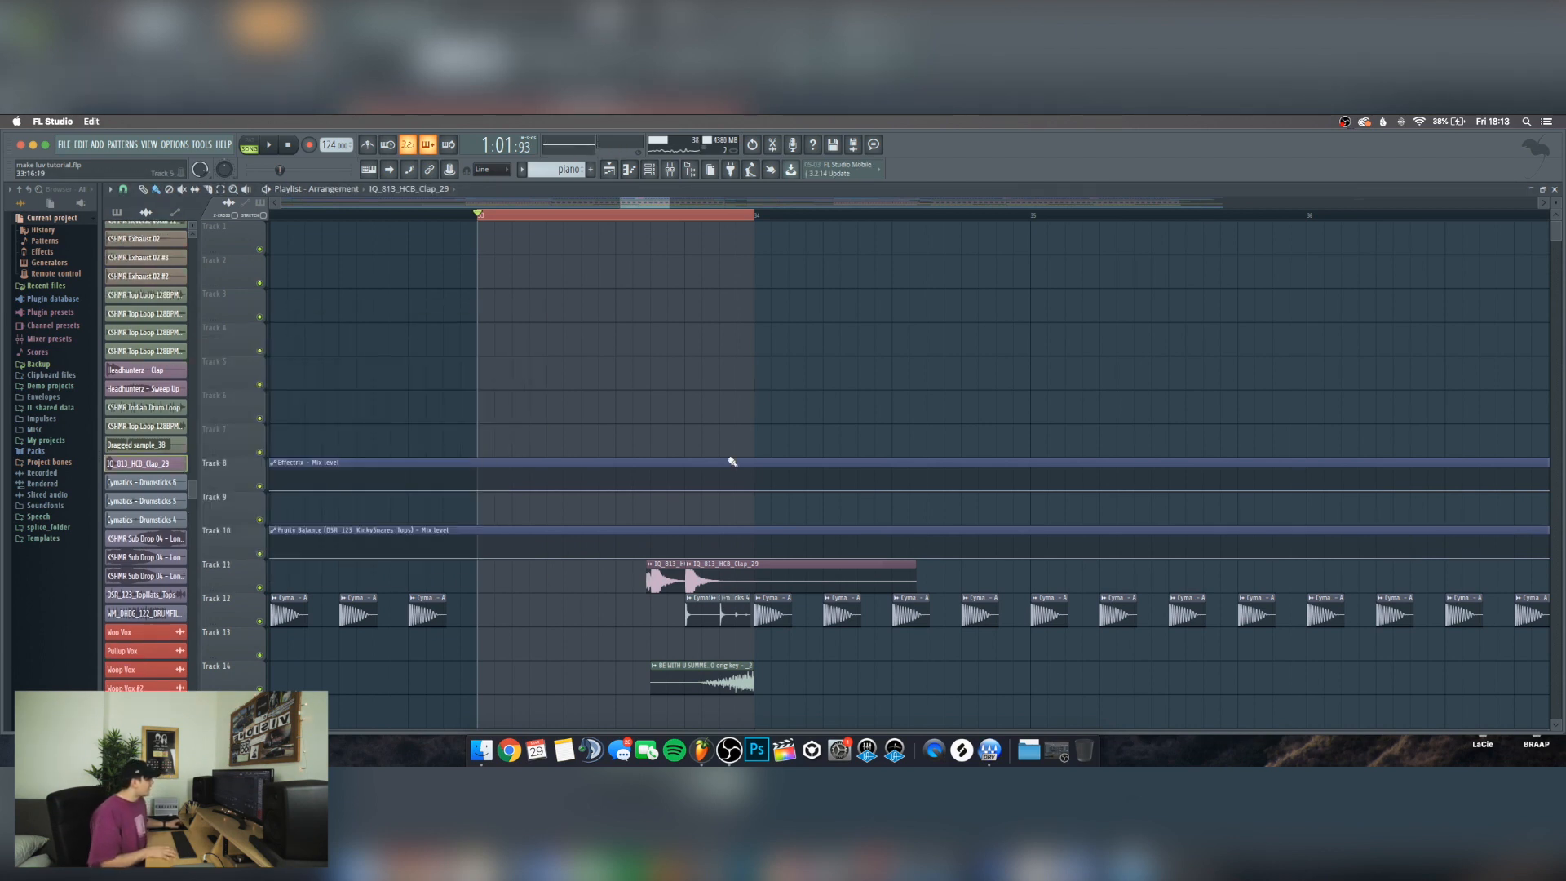
double_click(705, 573)
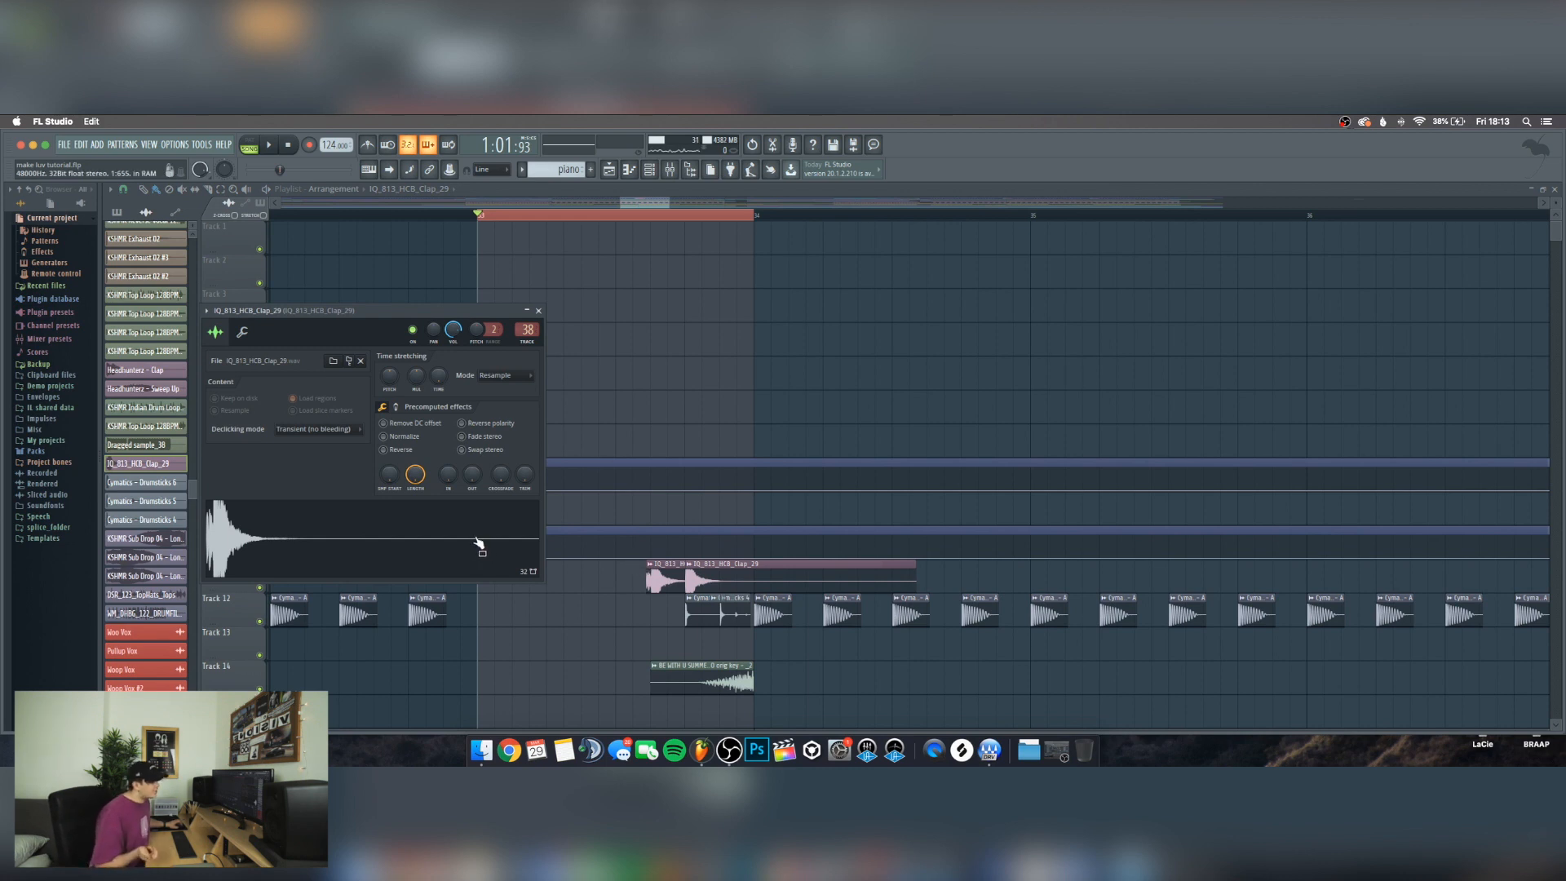
left_click(643, 217)
key("space")
key("space")
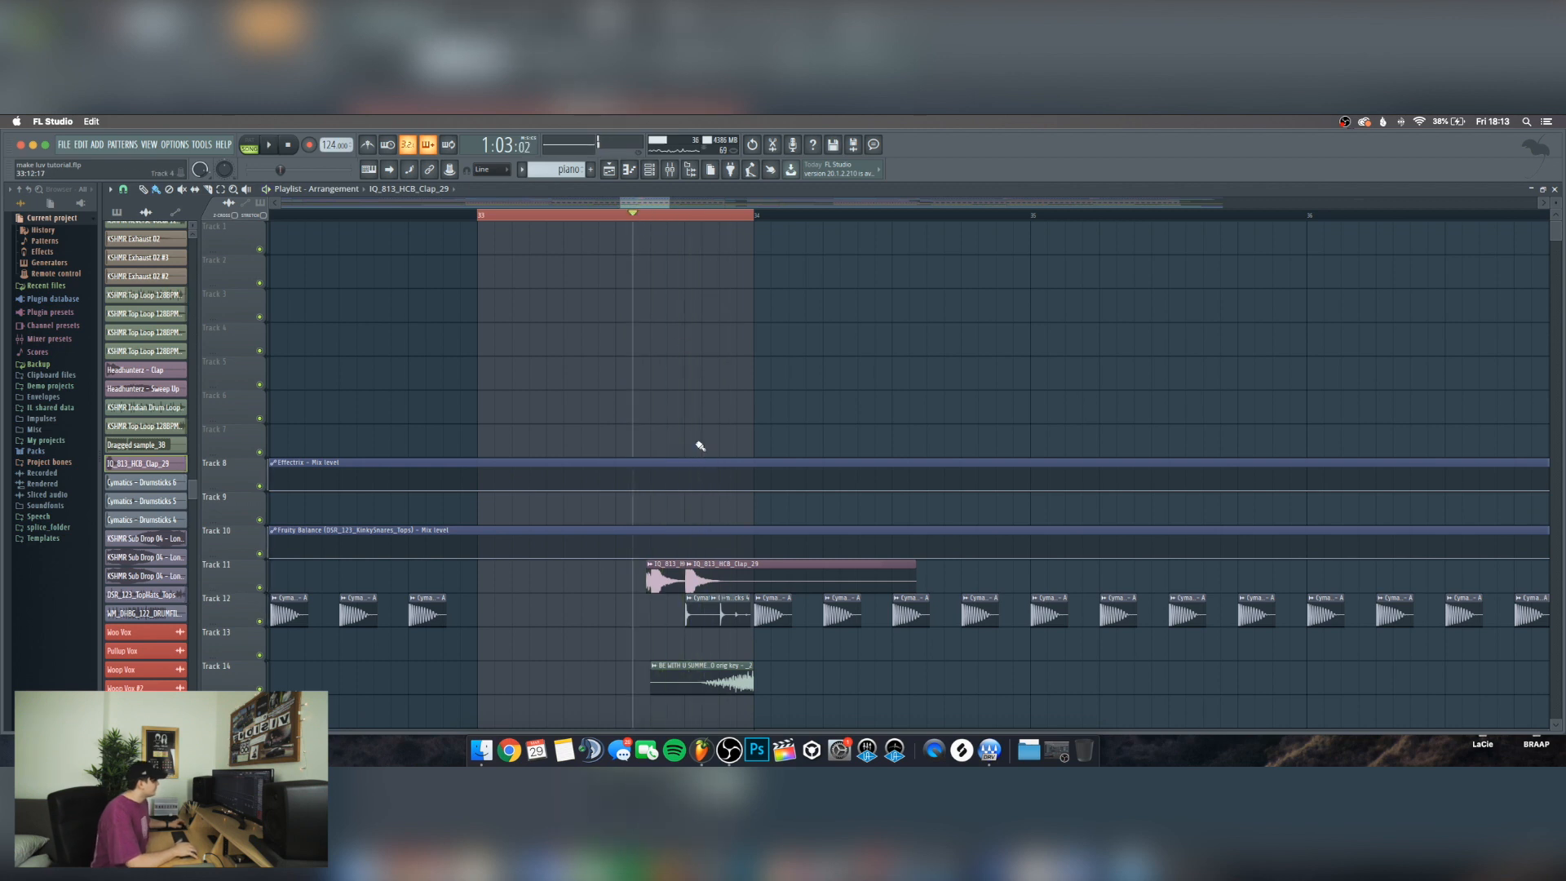
View the Cymatics - Drumsticks 6 and Drumsticks 4 samples used in the fill on track 12
double_click(703, 605)
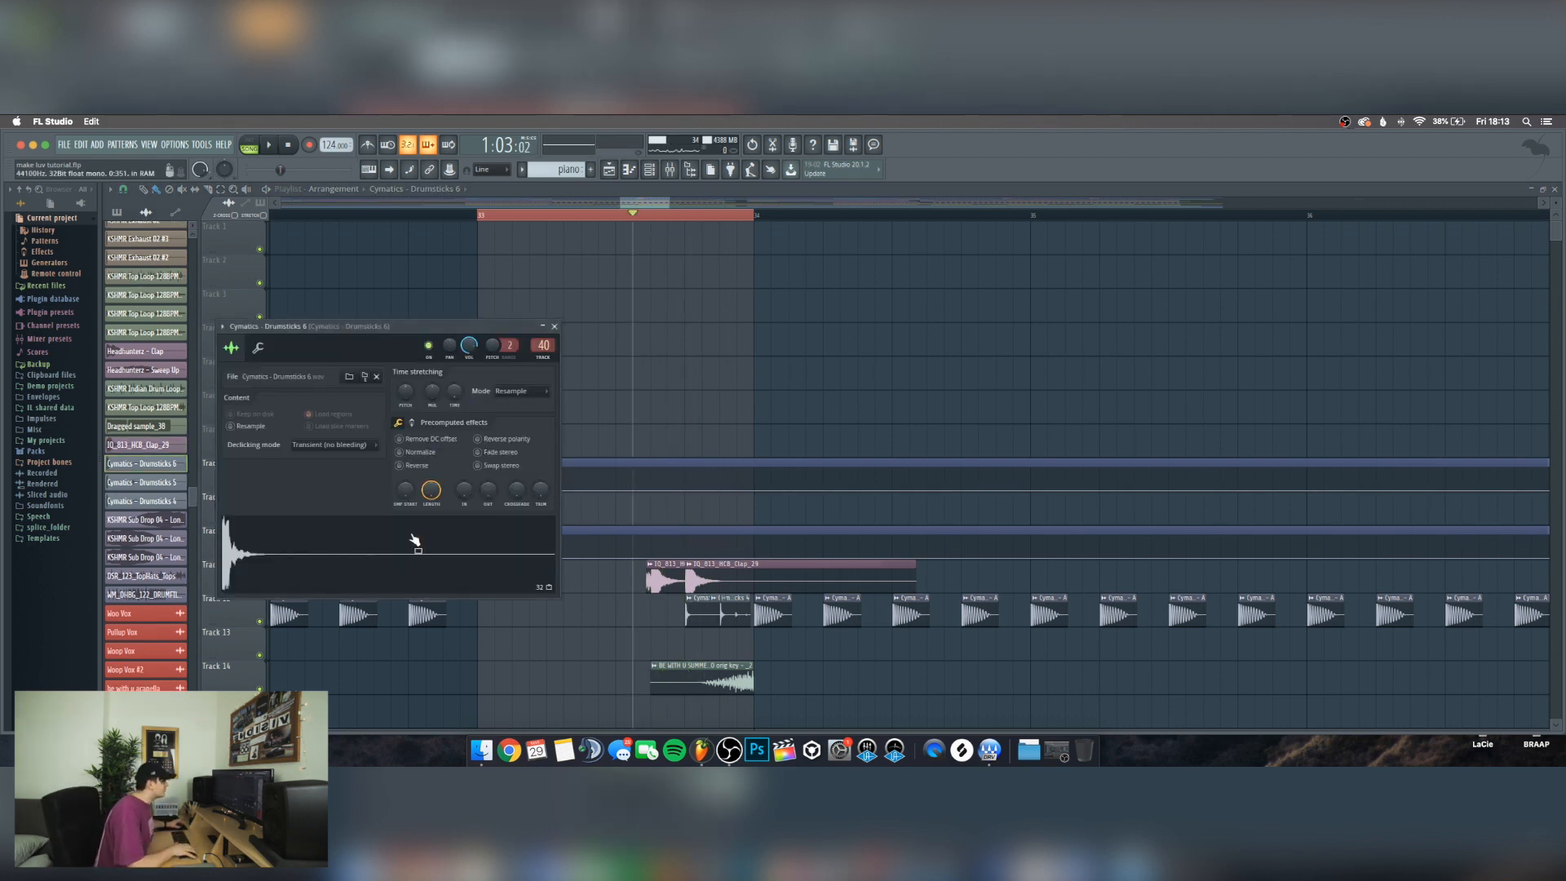
right_click(718, 380)
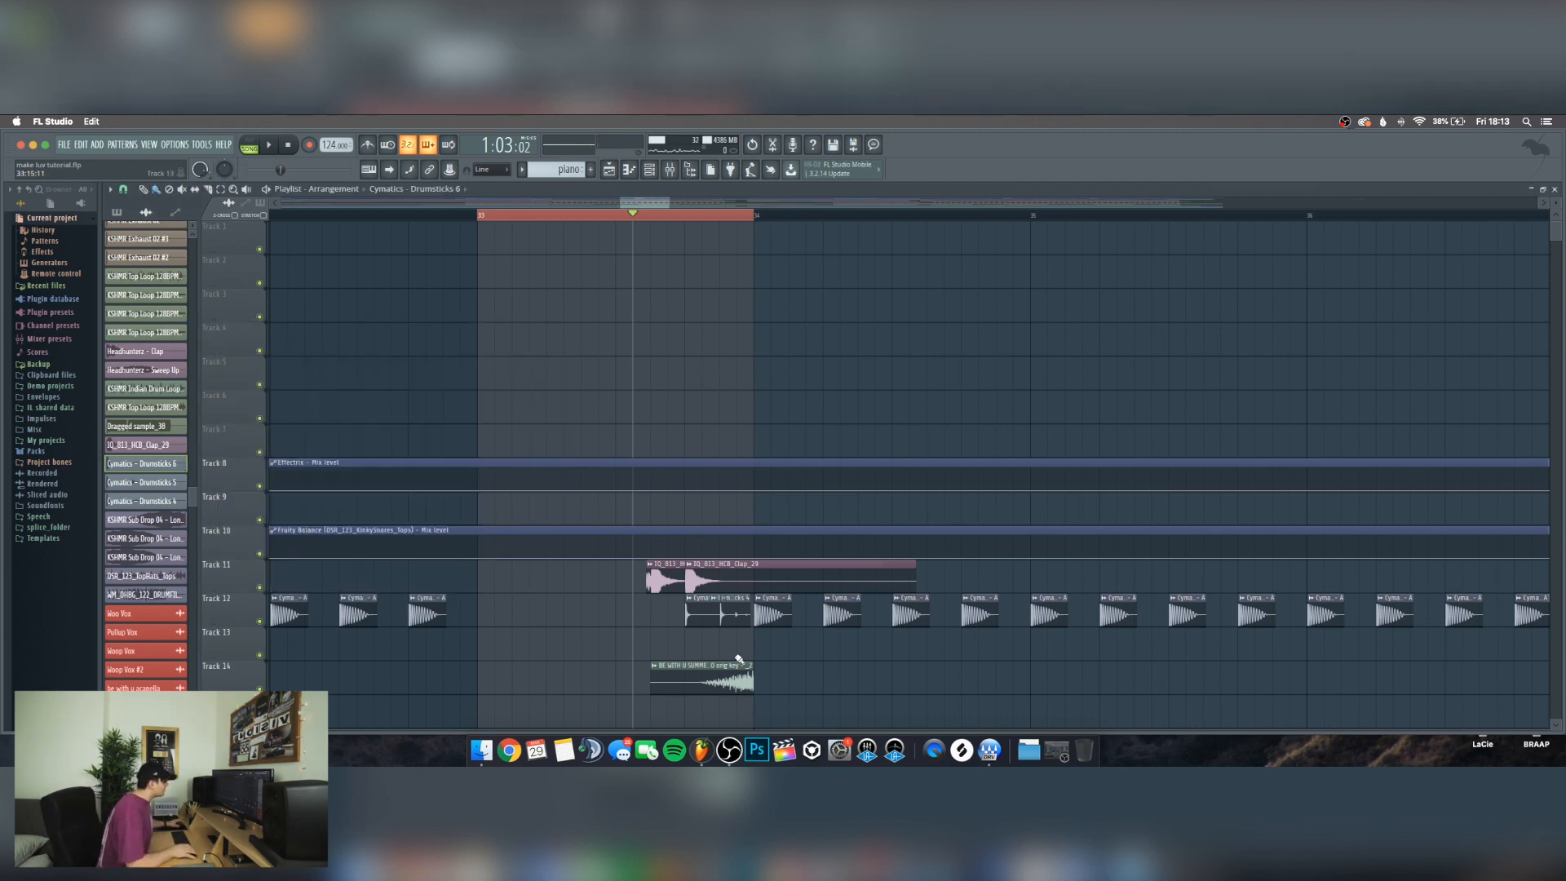
double_click(730, 616)
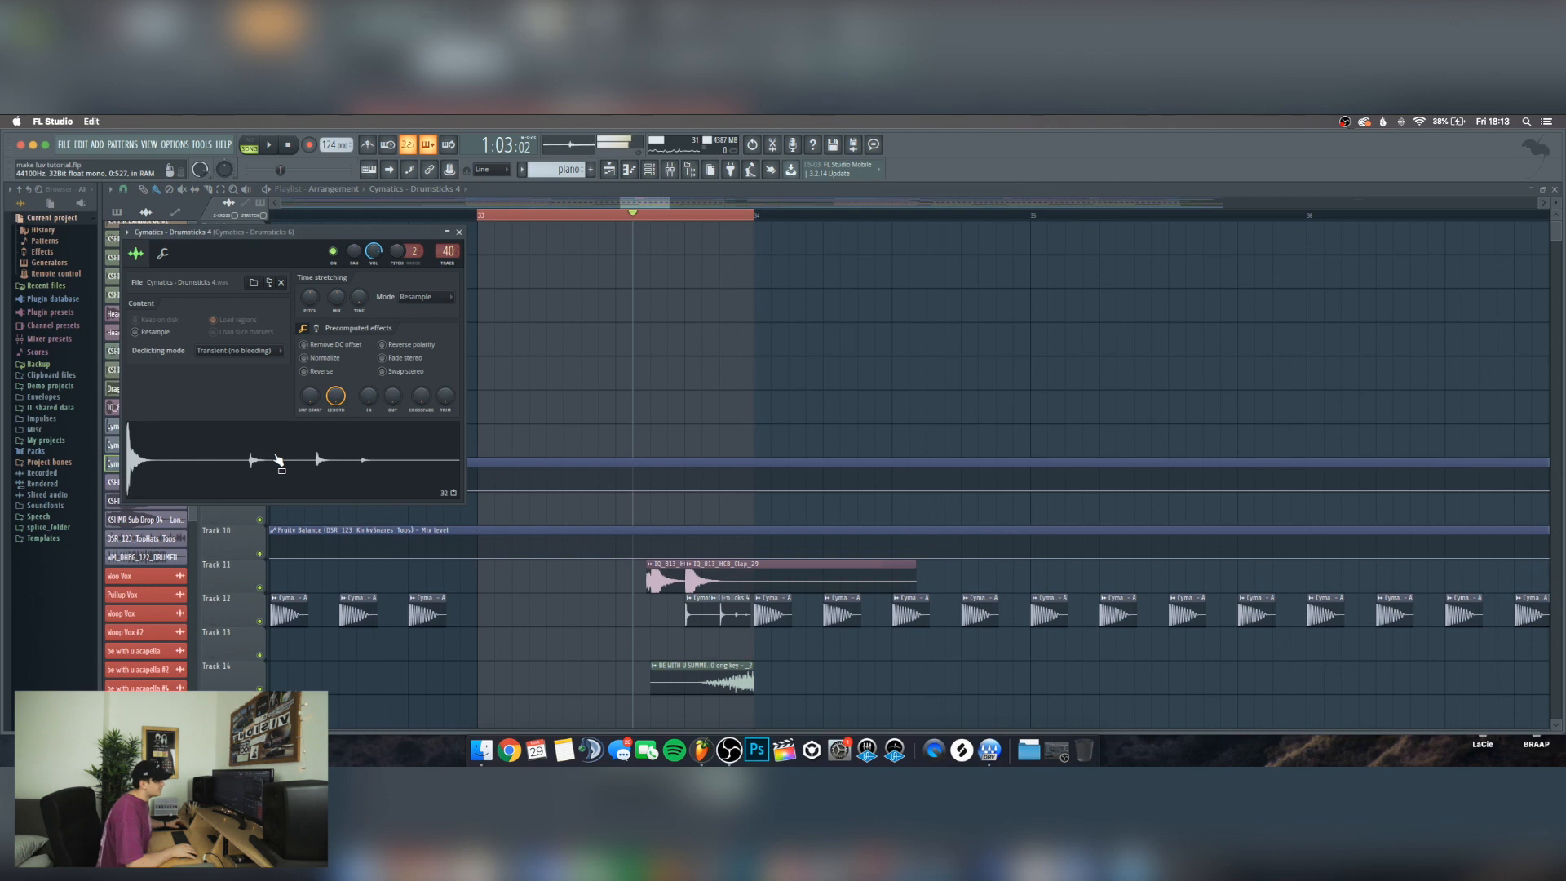
left_click(459, 232)
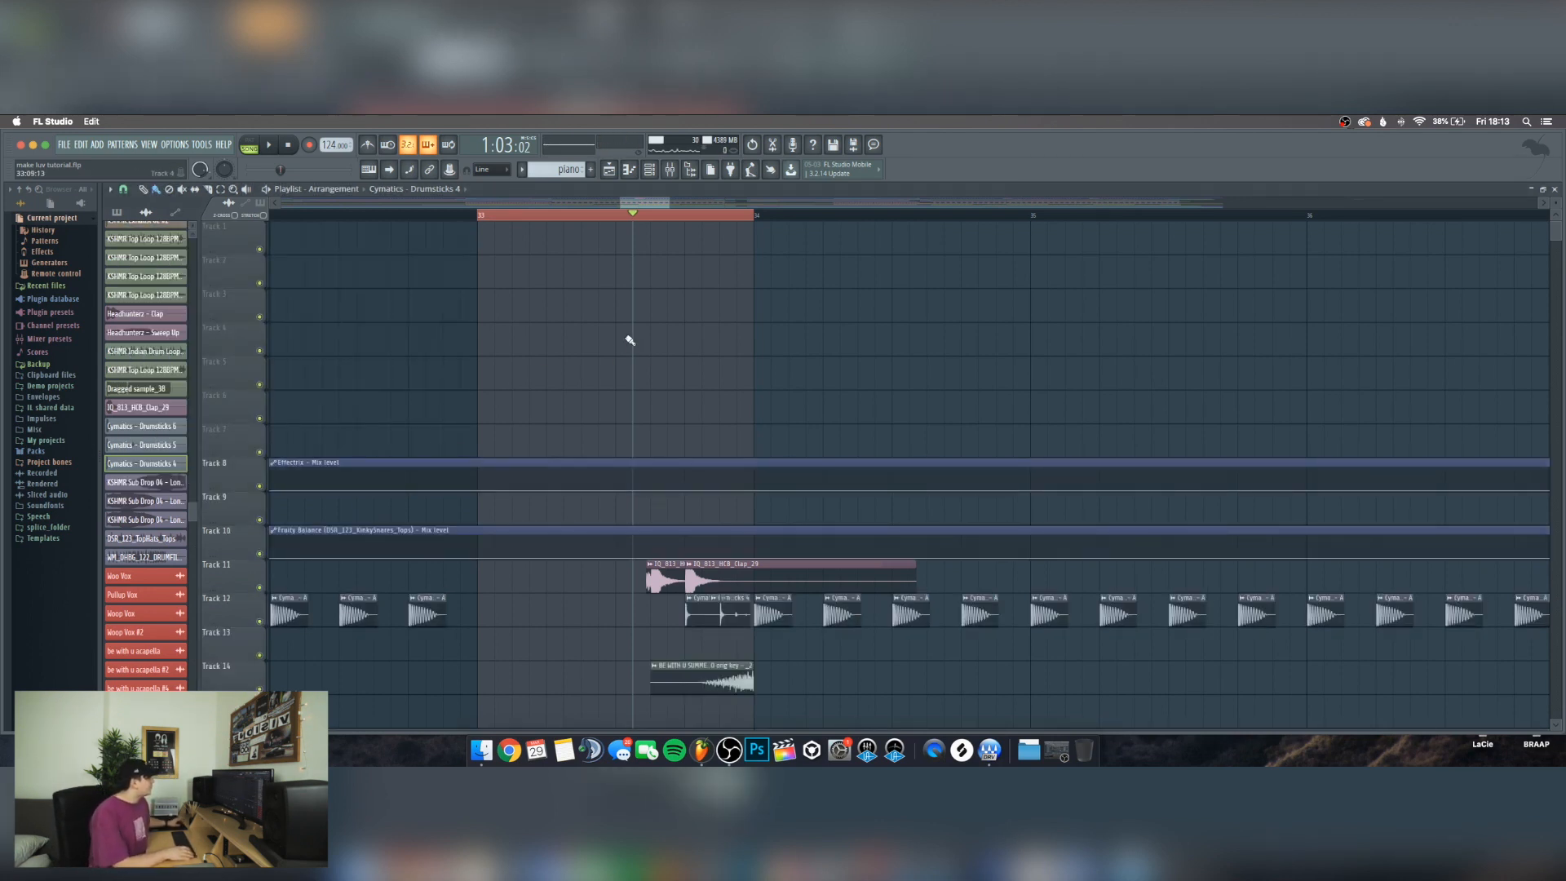
Extend playback to the whole arrangement, clear the clip selection, and place the playhead at bar 42, where the drop ends
scroll(682, 217, "down", 4)
key("super+a")
scroll(682, 217, "down", 8)
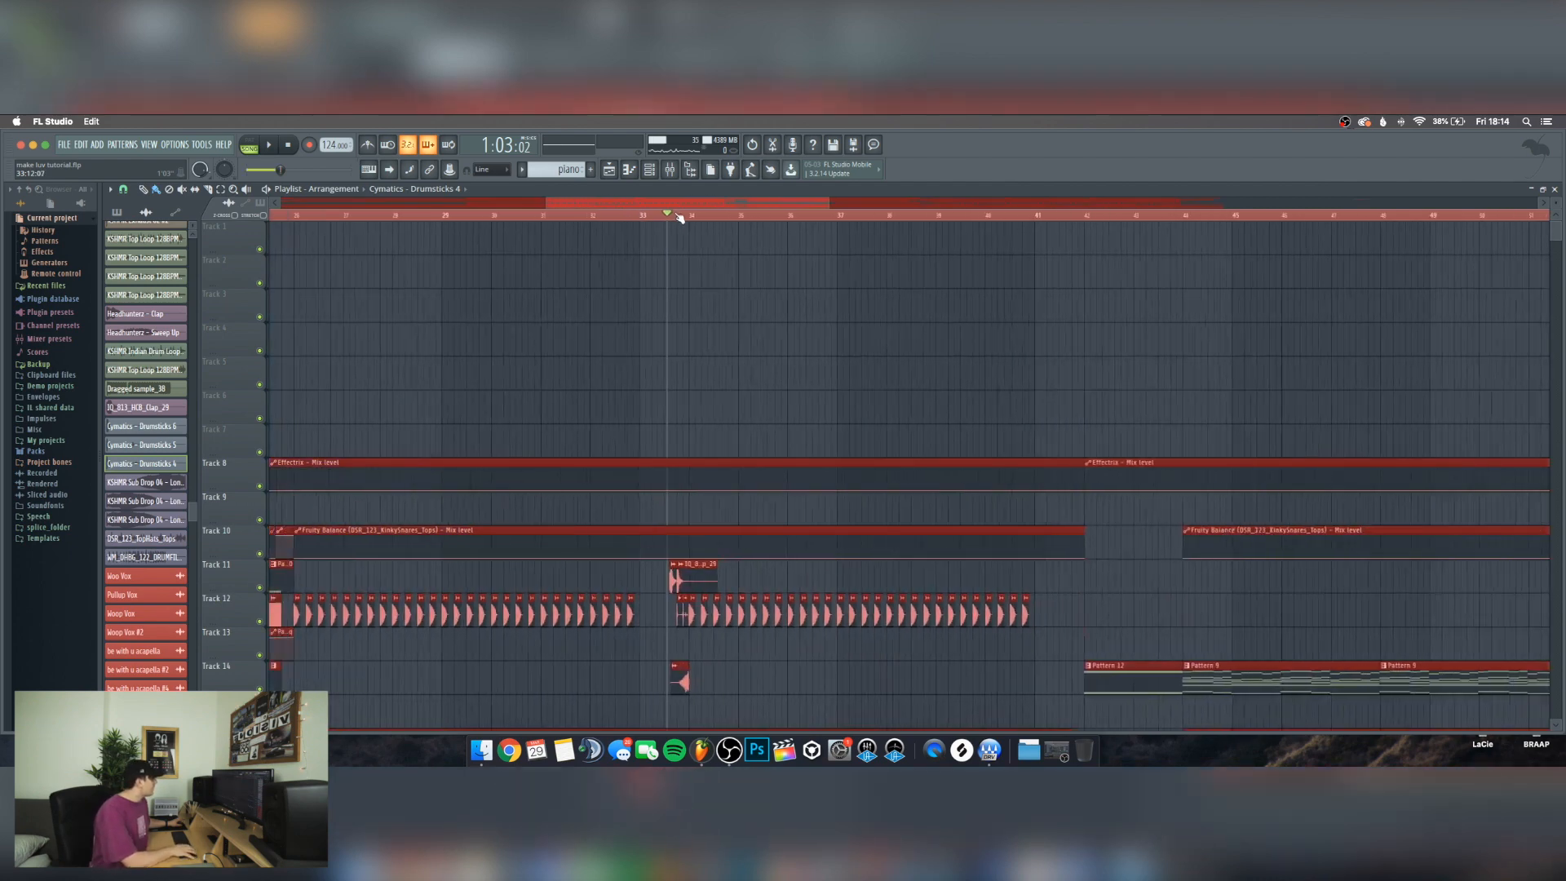
scroll(681, 217, "down", 5)
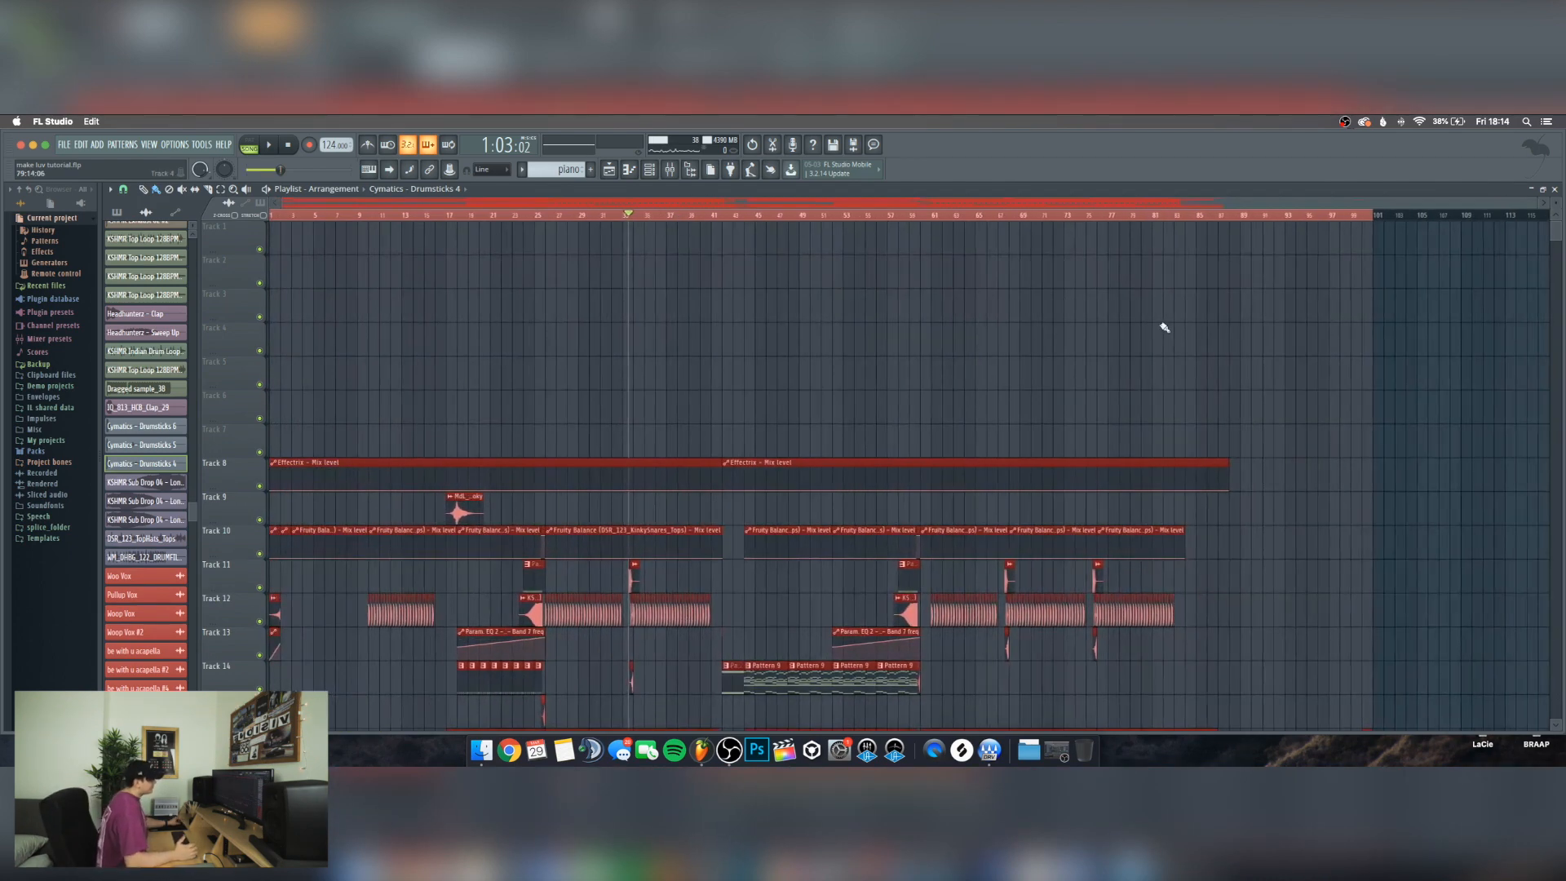
scroll(1182, 331, "down", 3)
key("super+d")
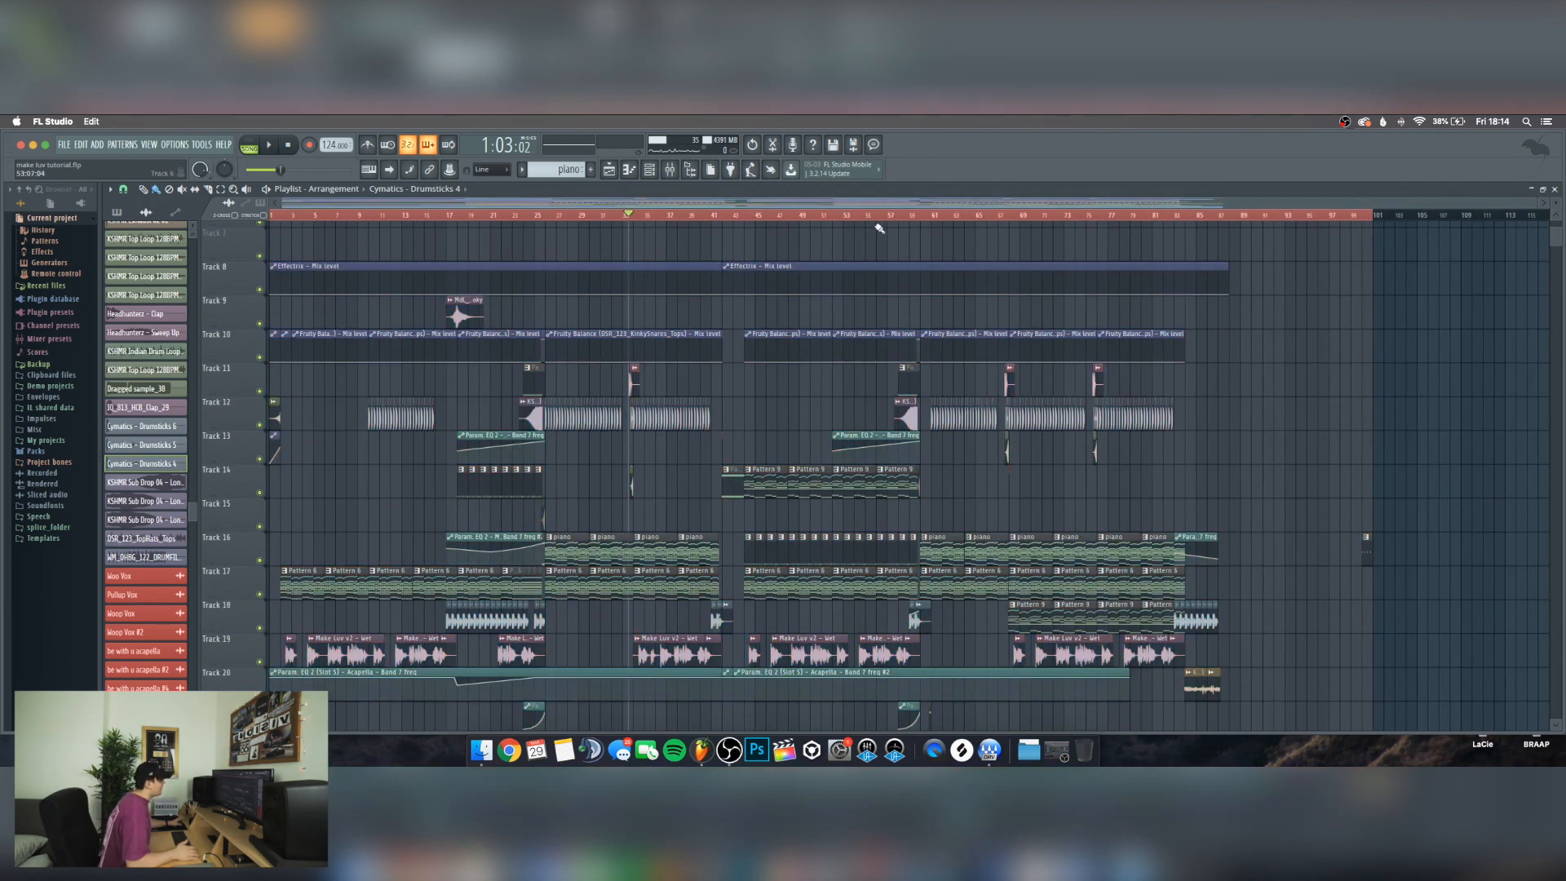
scroll(959, 219, "up", 5)
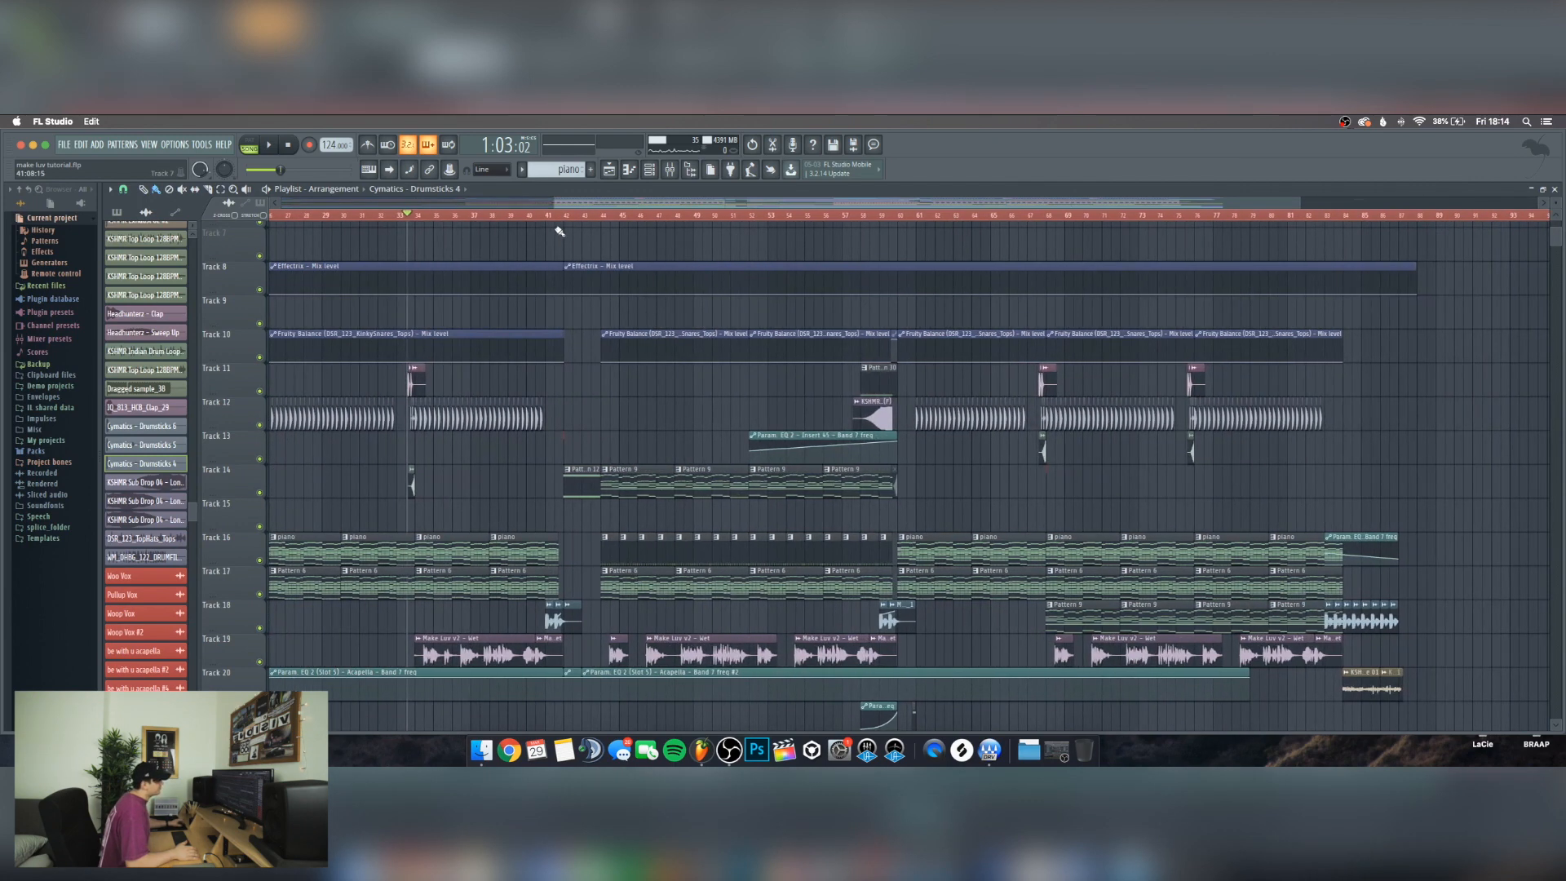
left_click(569, 216)
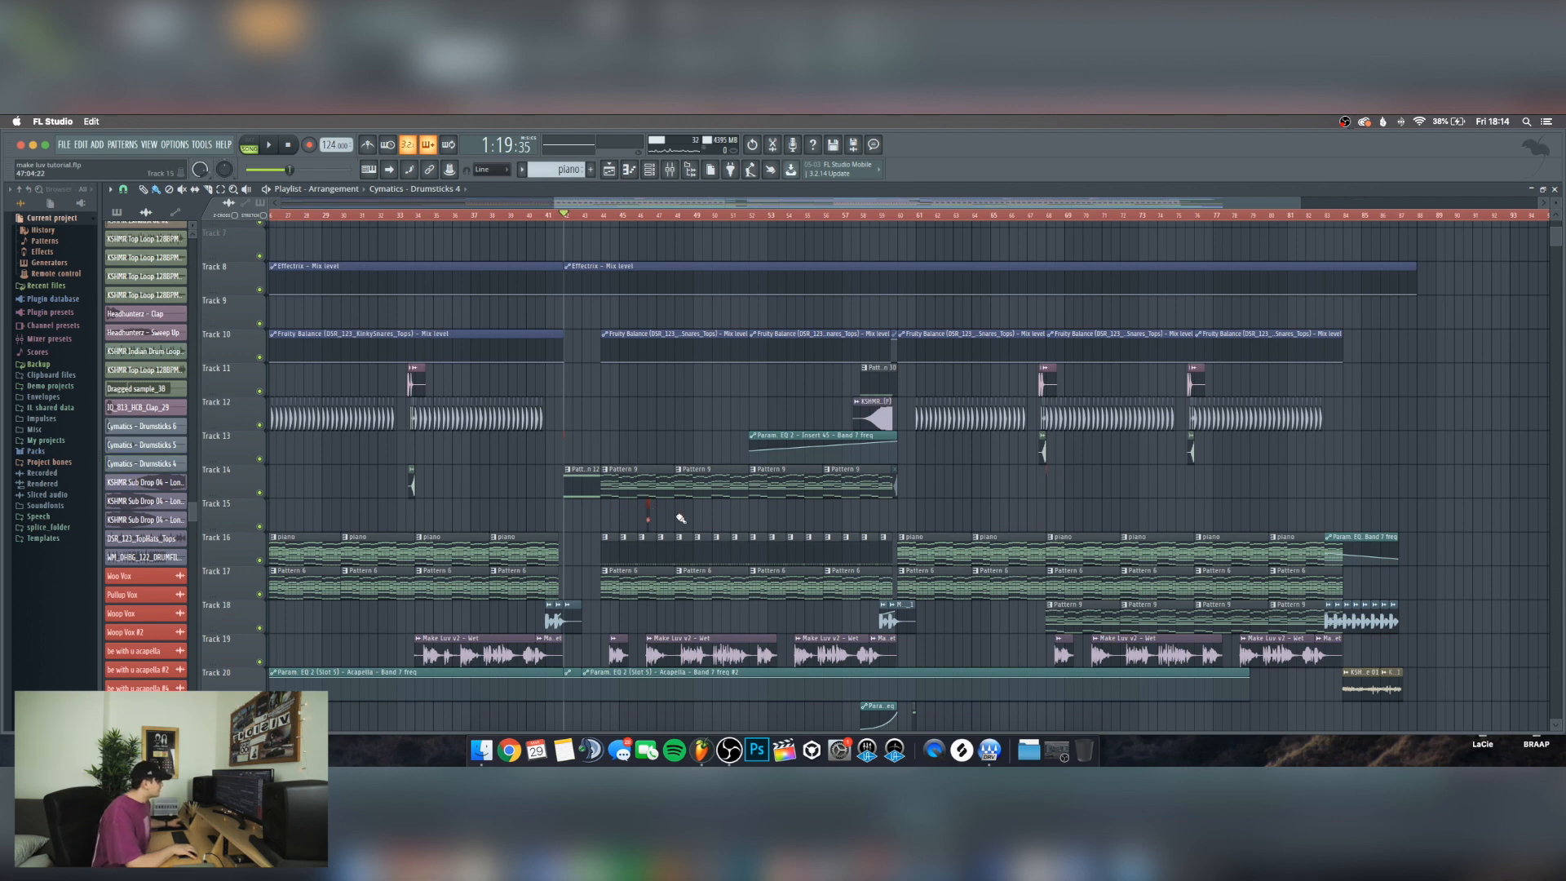
View the notes of Pattern 9 on track 14 and the Kontakt Session Strings 09 Staccato instrument that plays them
double_click(653, 481)
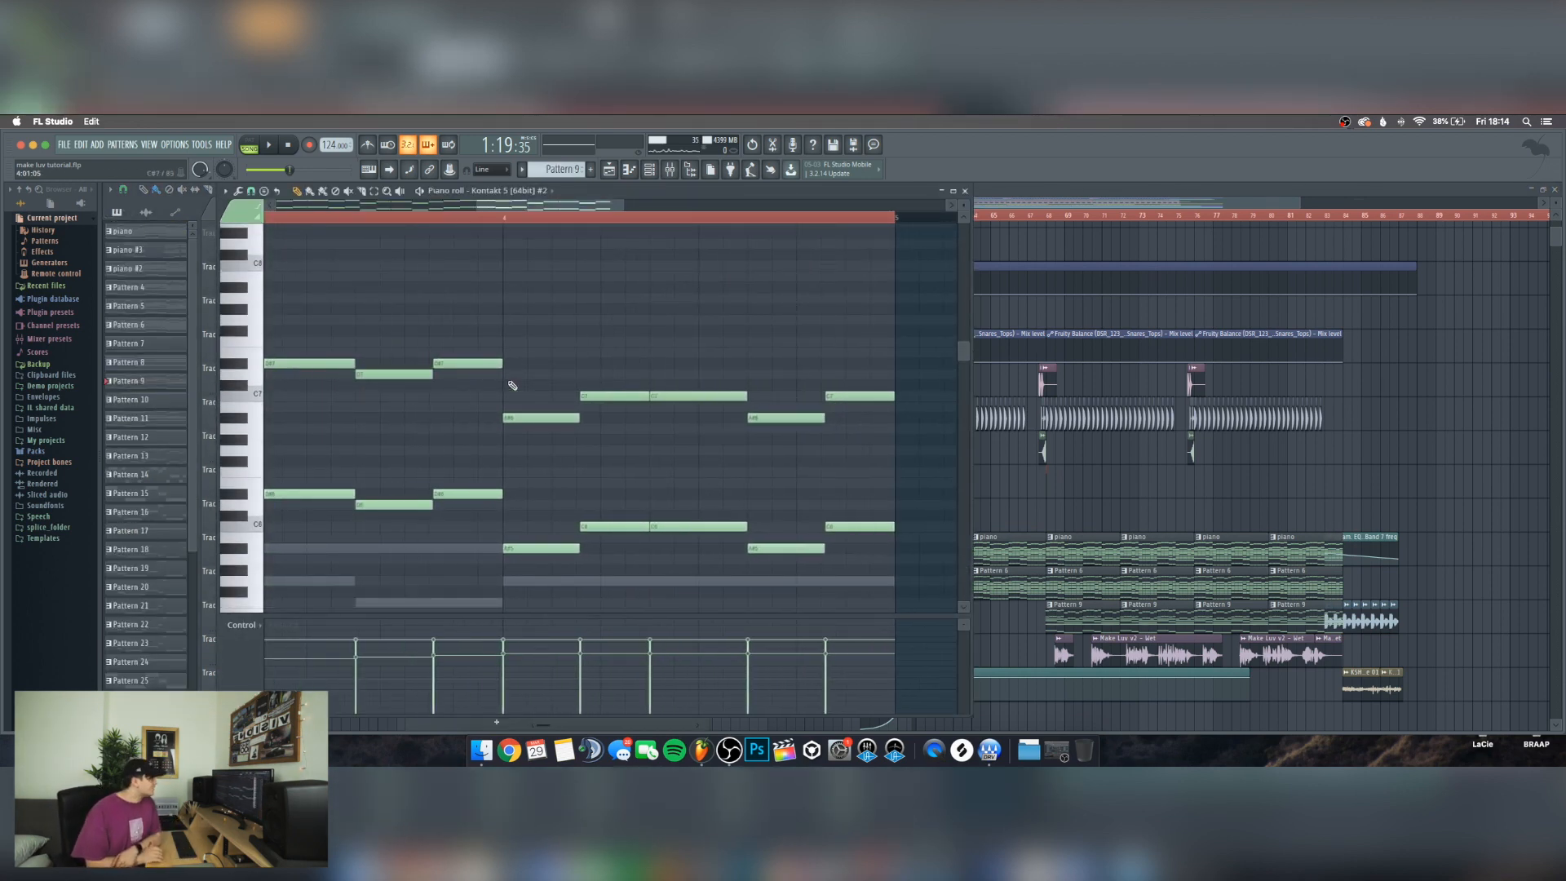
left_click(966, 191)
scroll(582, 363, "down", 5)
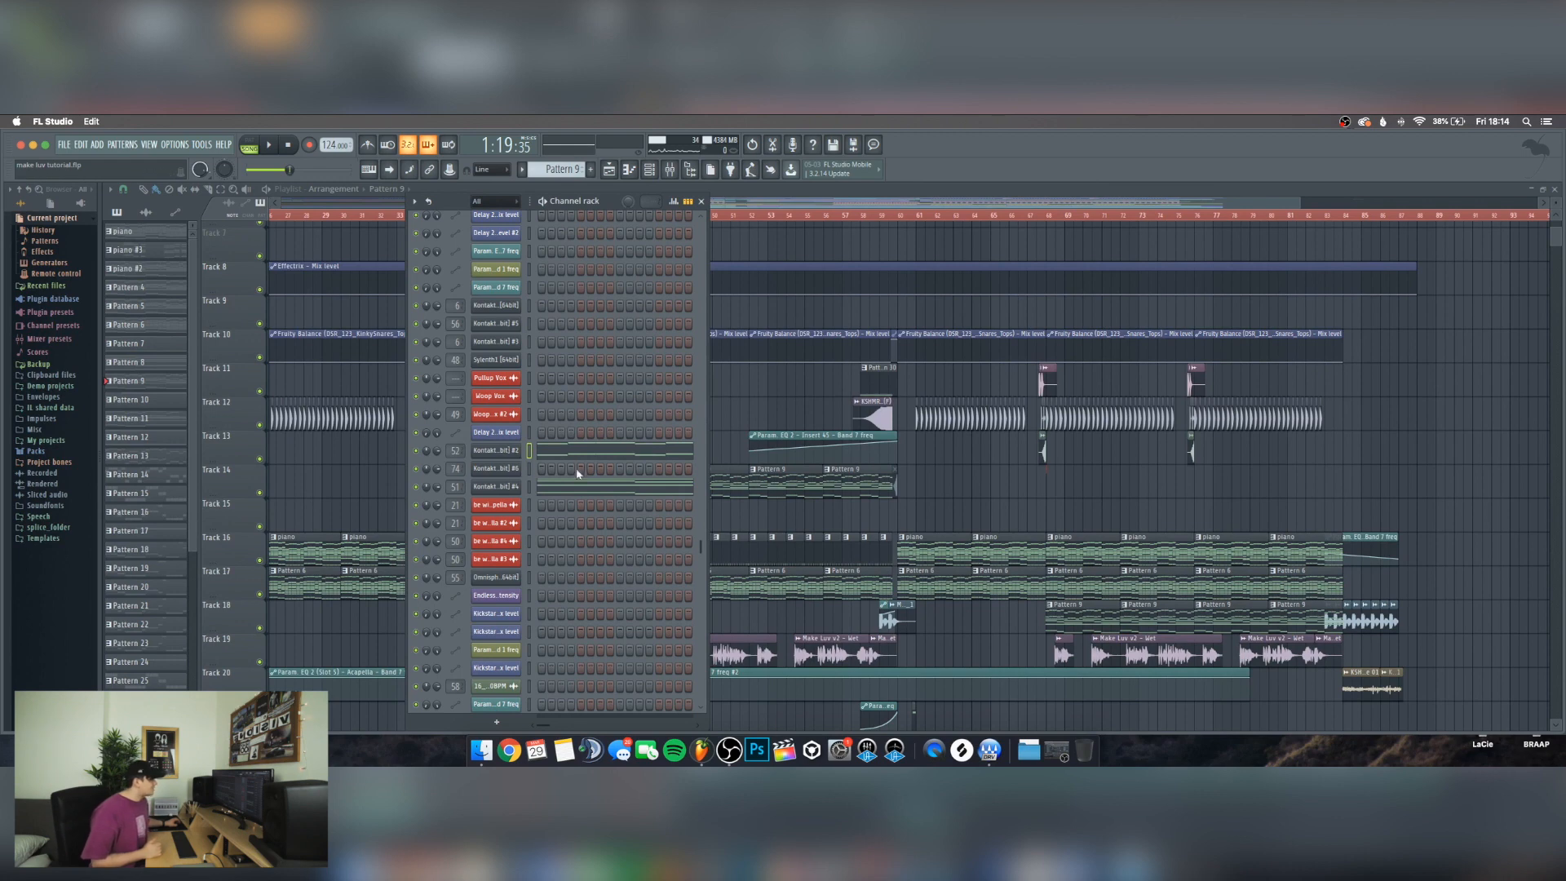
left_click(501, 444)
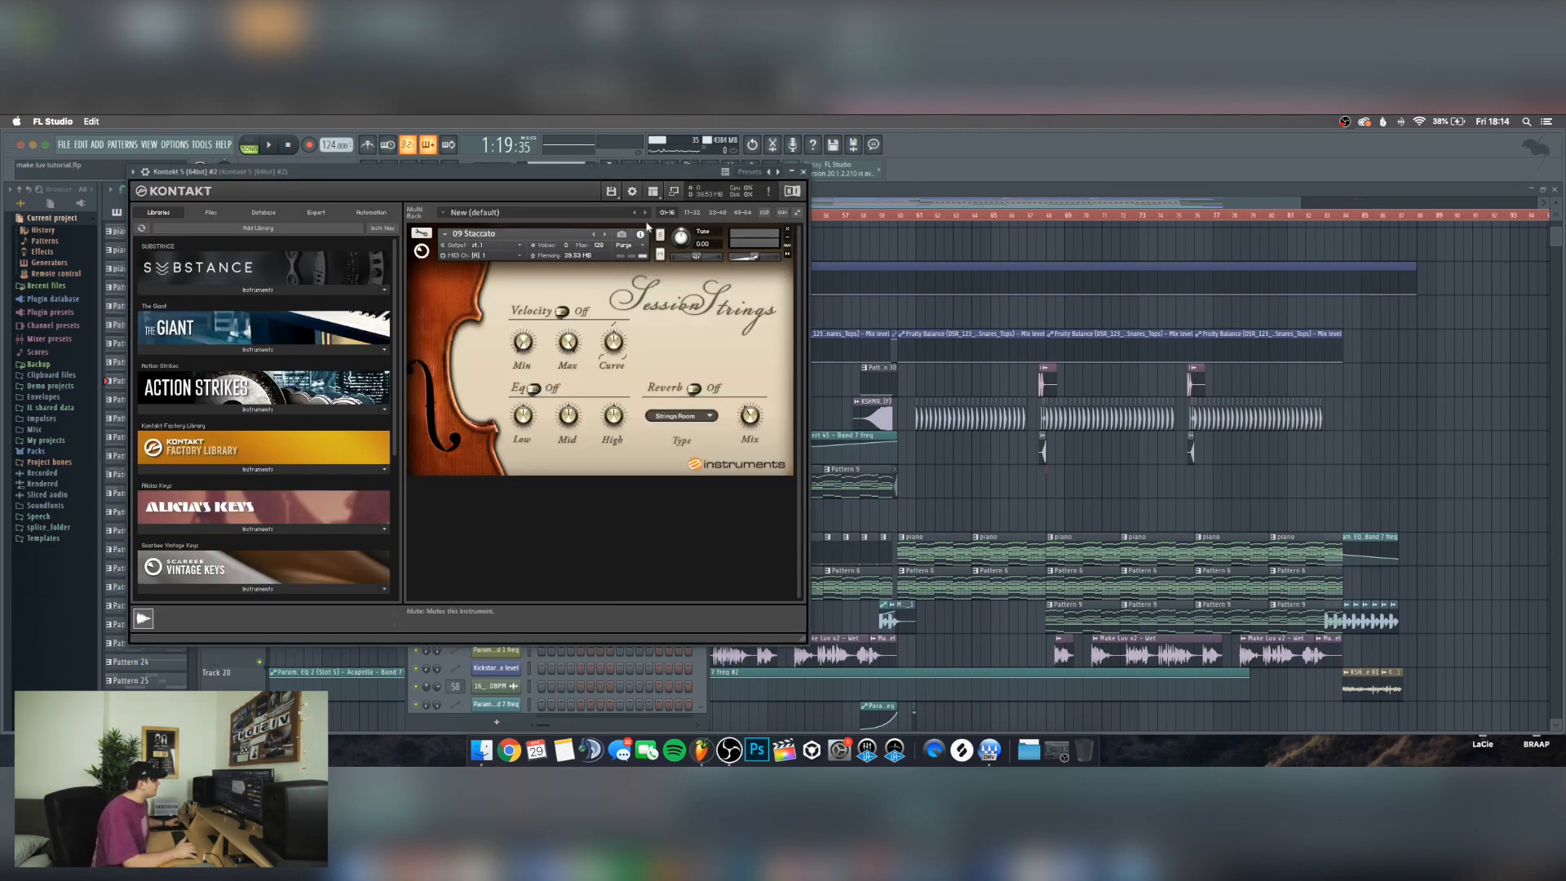
left_click_drag(562, 174, 547, 190)
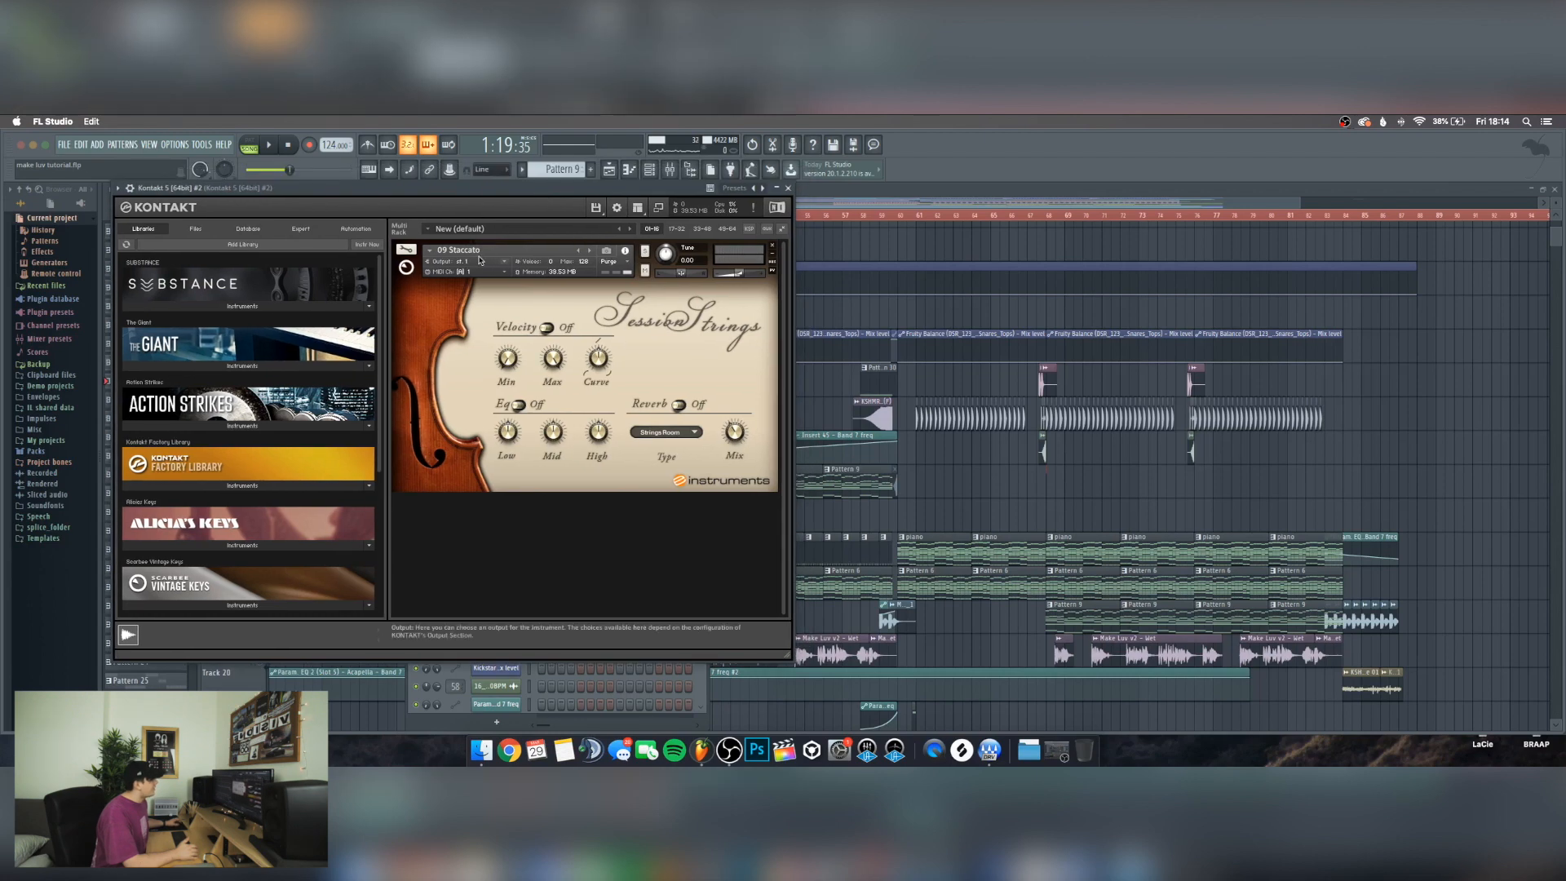
left_click(788, 188)
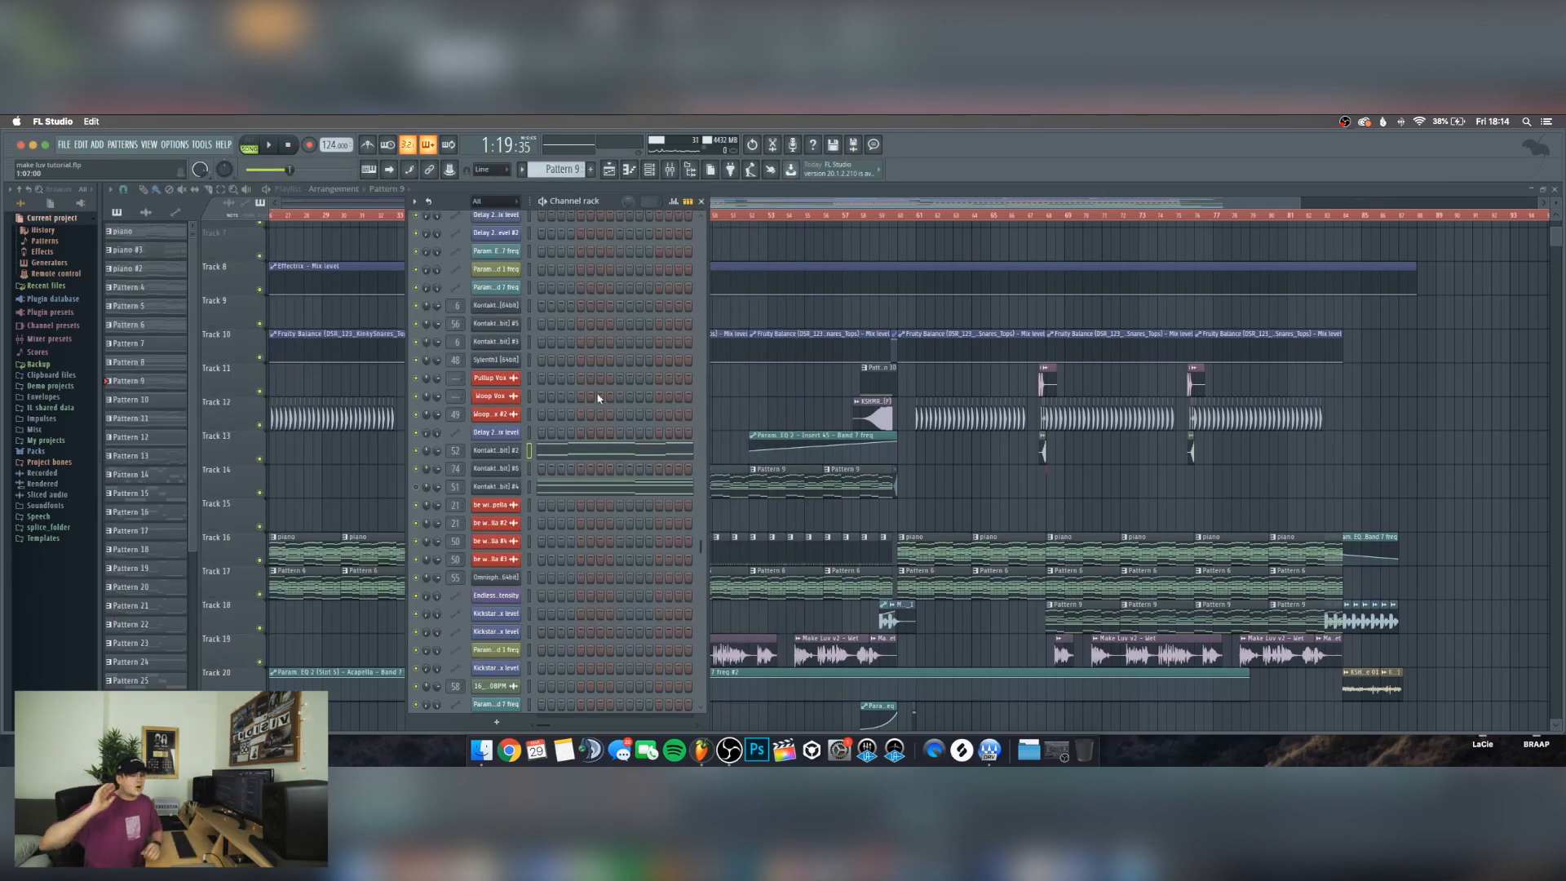
Play Pattern 9 and review the effects on the Kontakt 5 #2 mixer track, including the ValhallaVintageVerb settings
key("space")
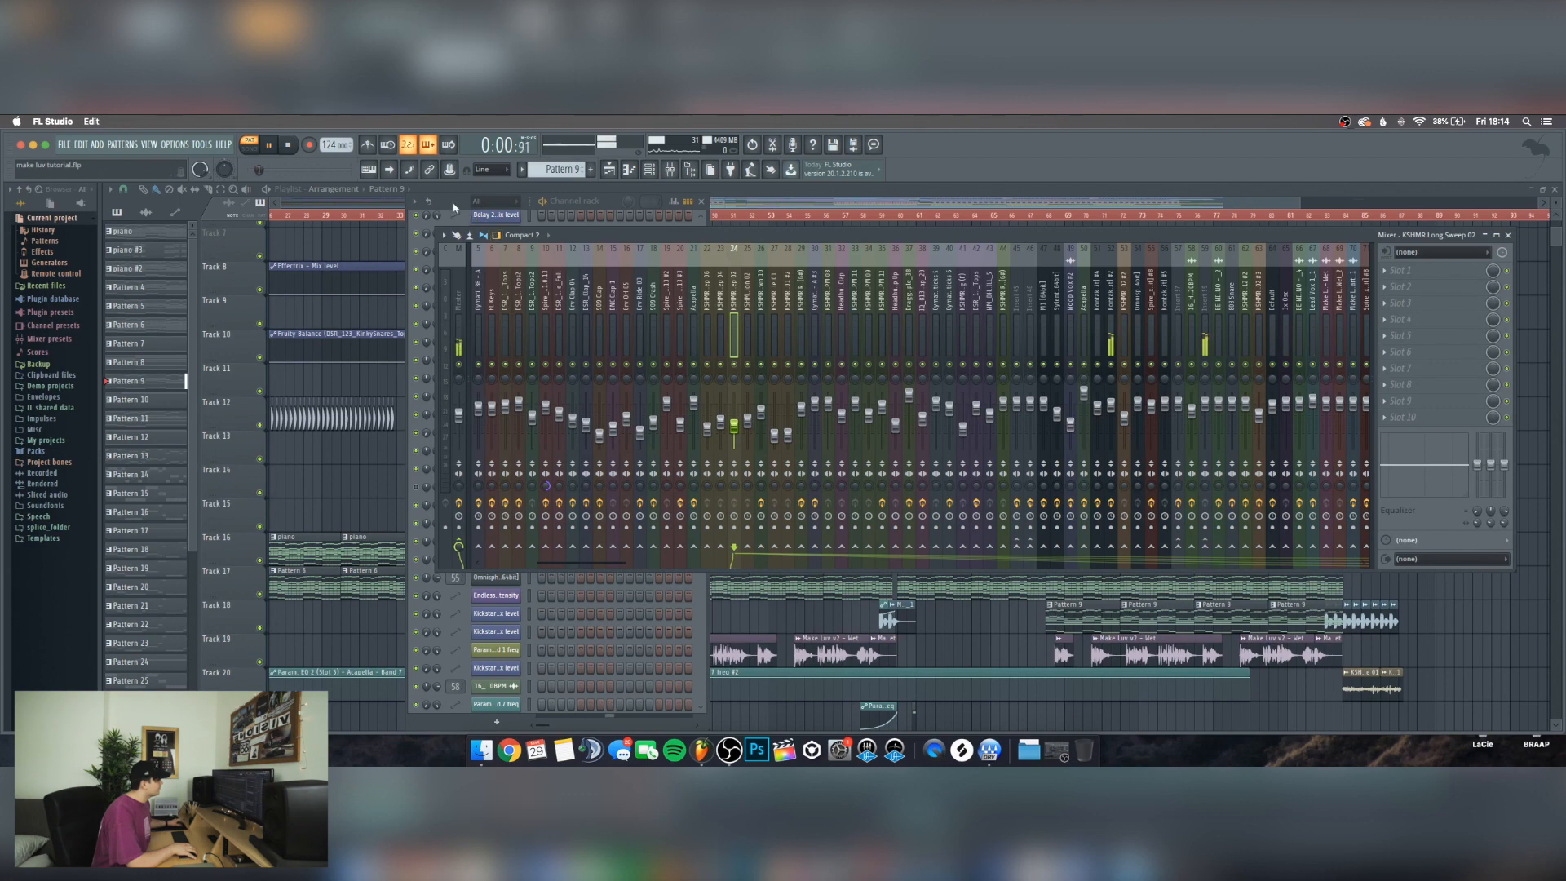
key("F6")
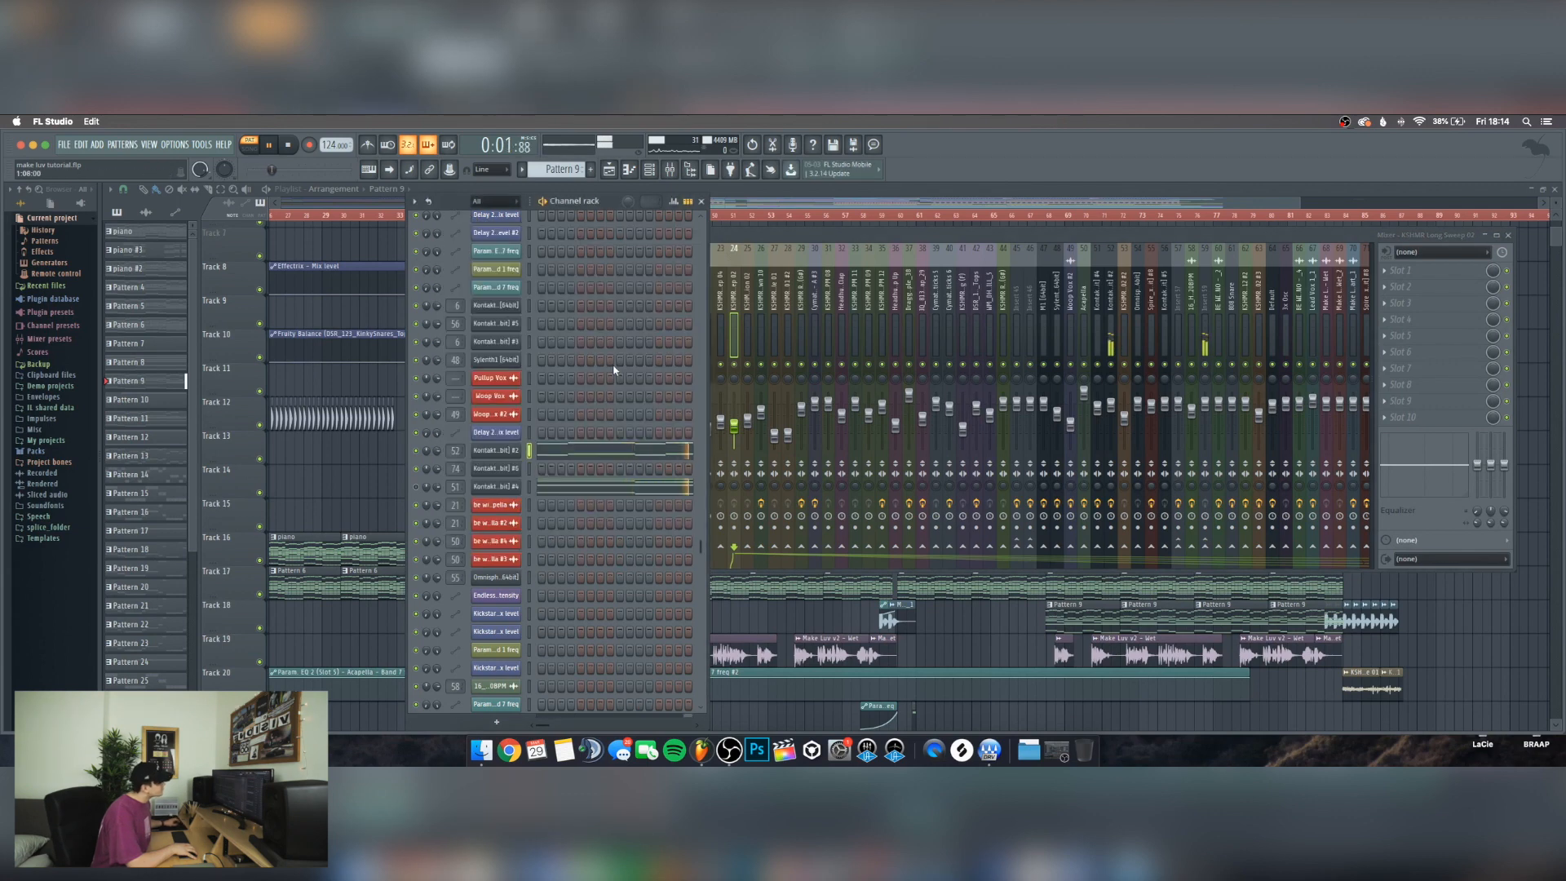
left_click(1102, 298)
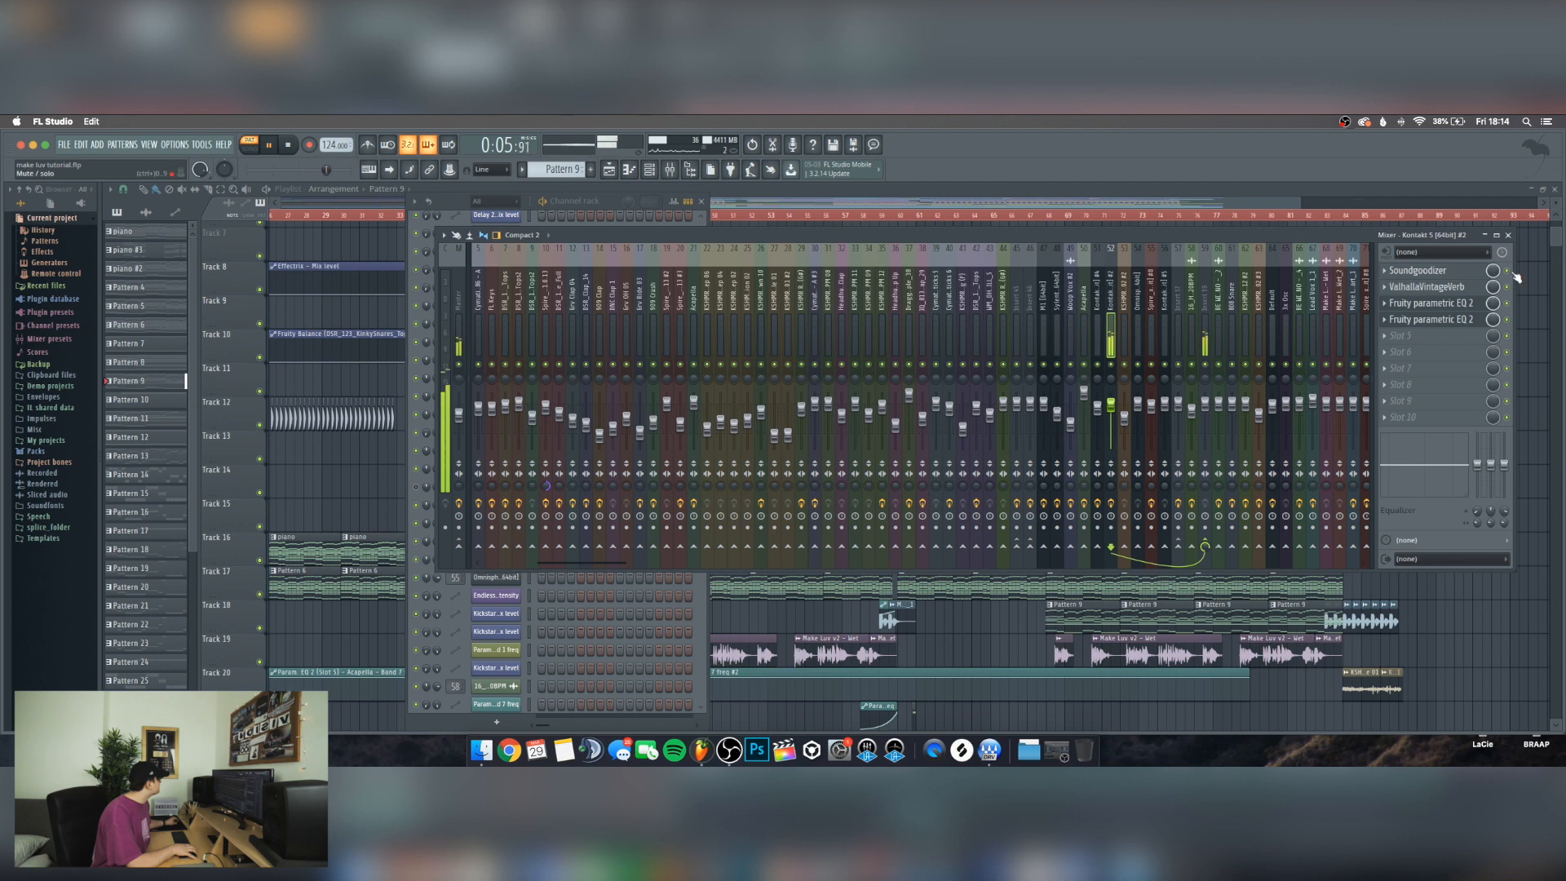
key("space")
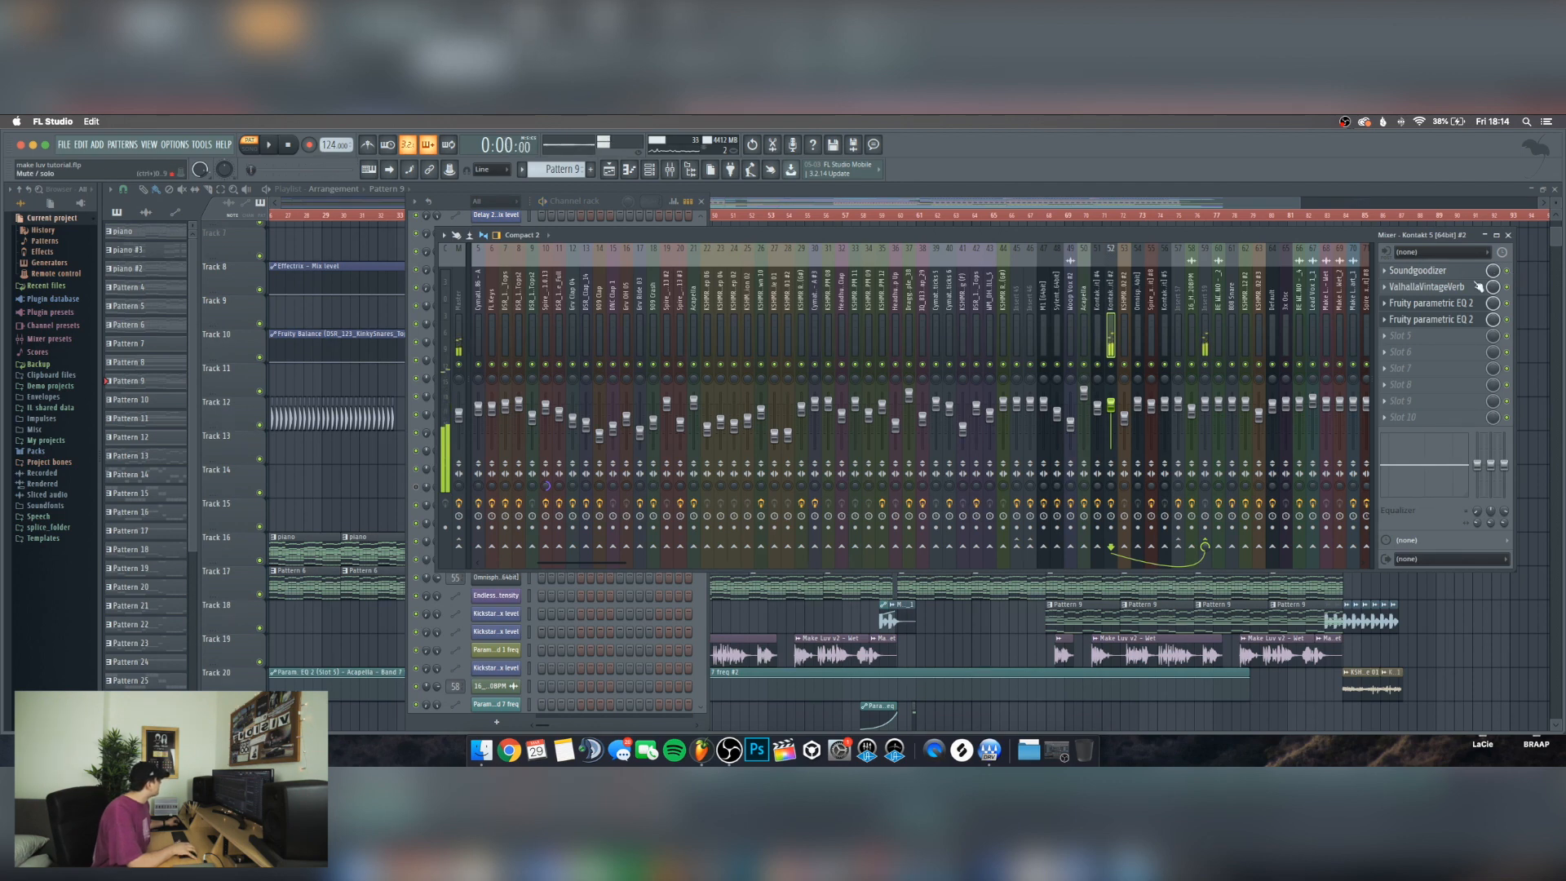
left_click(1429, 287)
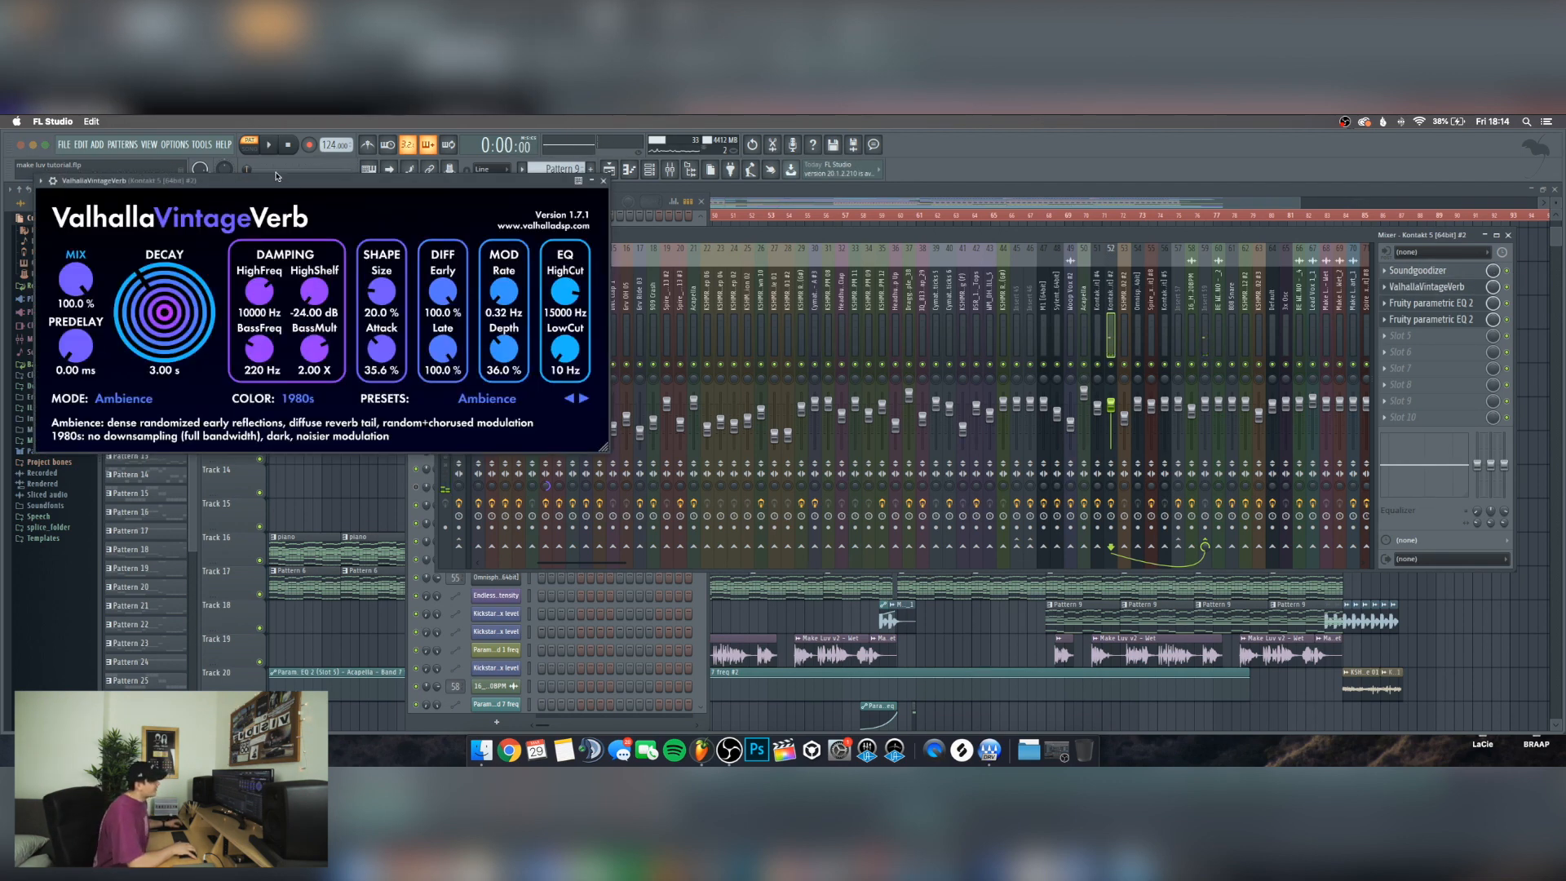
left_click_drag(275, 176, 342, 185)
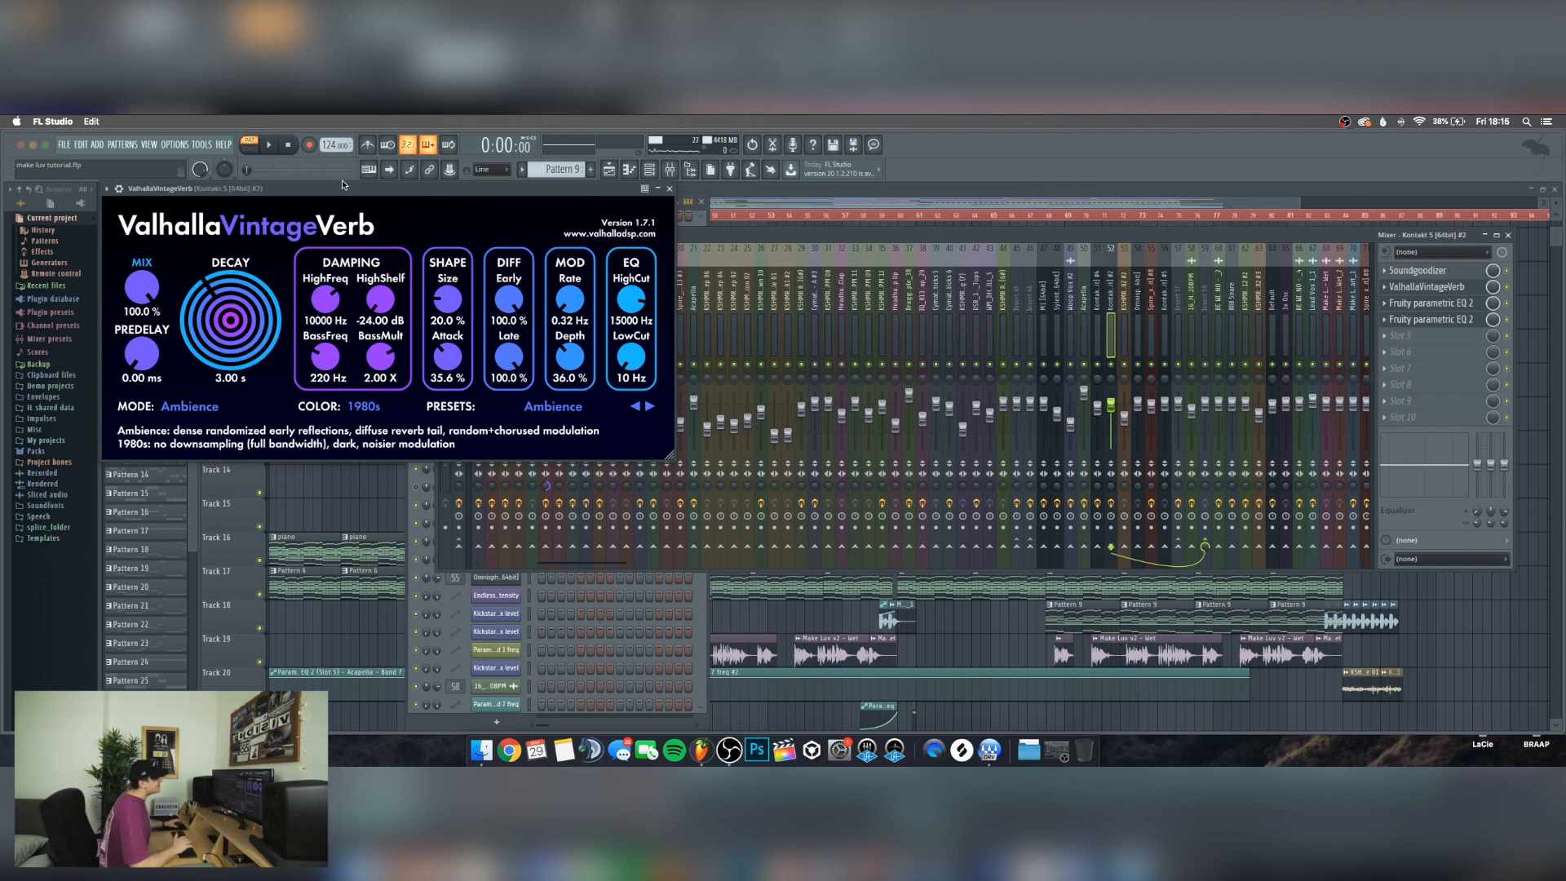
left_click(669, 189)
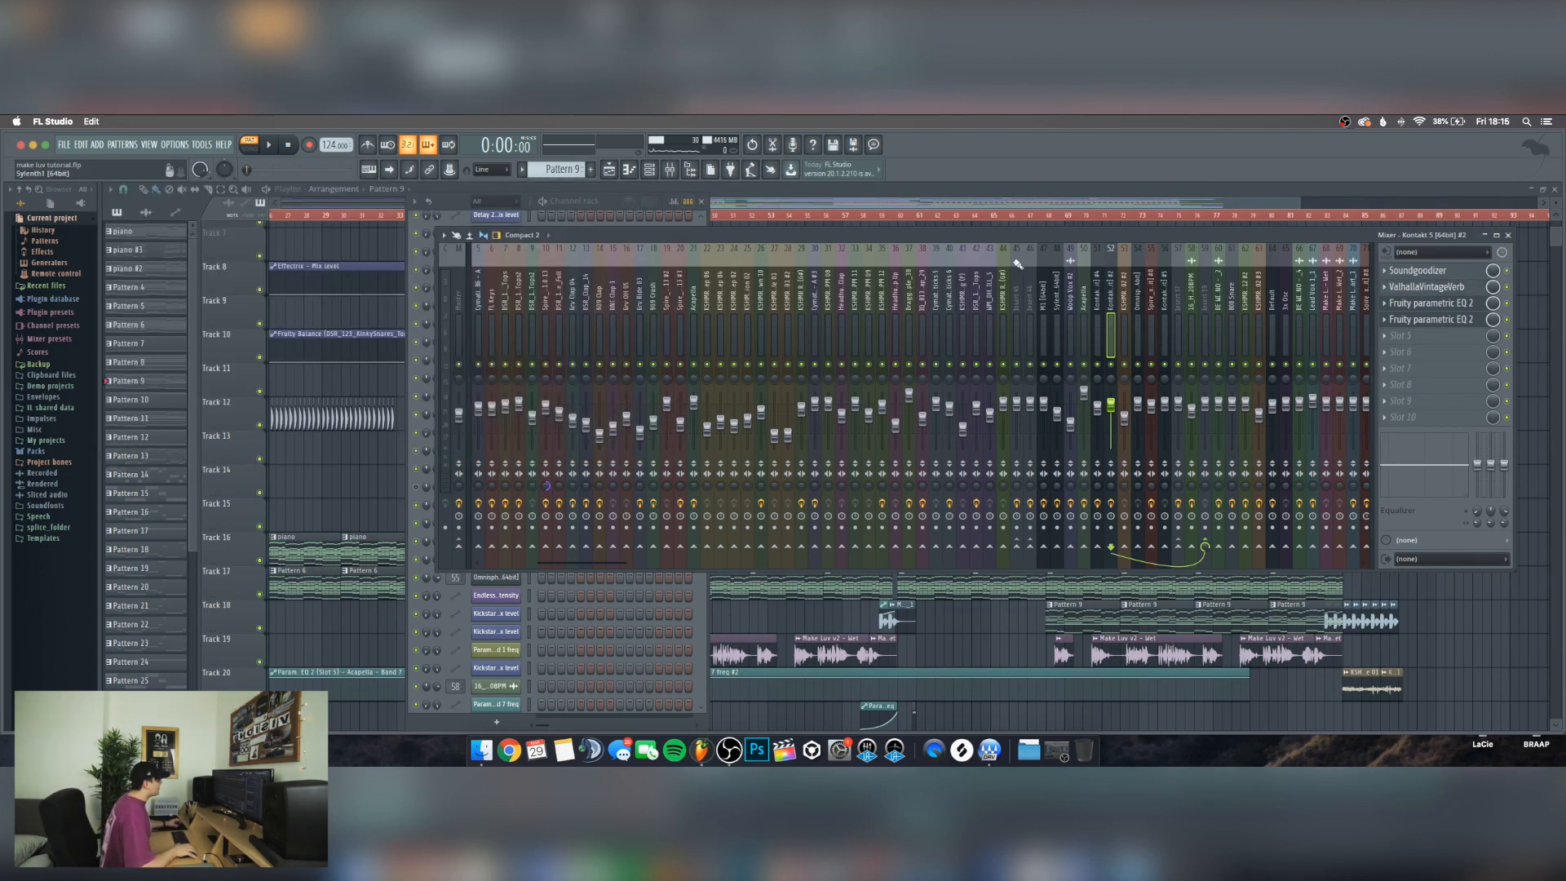
View the Session Strings 09 Staccato instrument on the Kontakt 5 #2 channel again
left_click(449, 202)
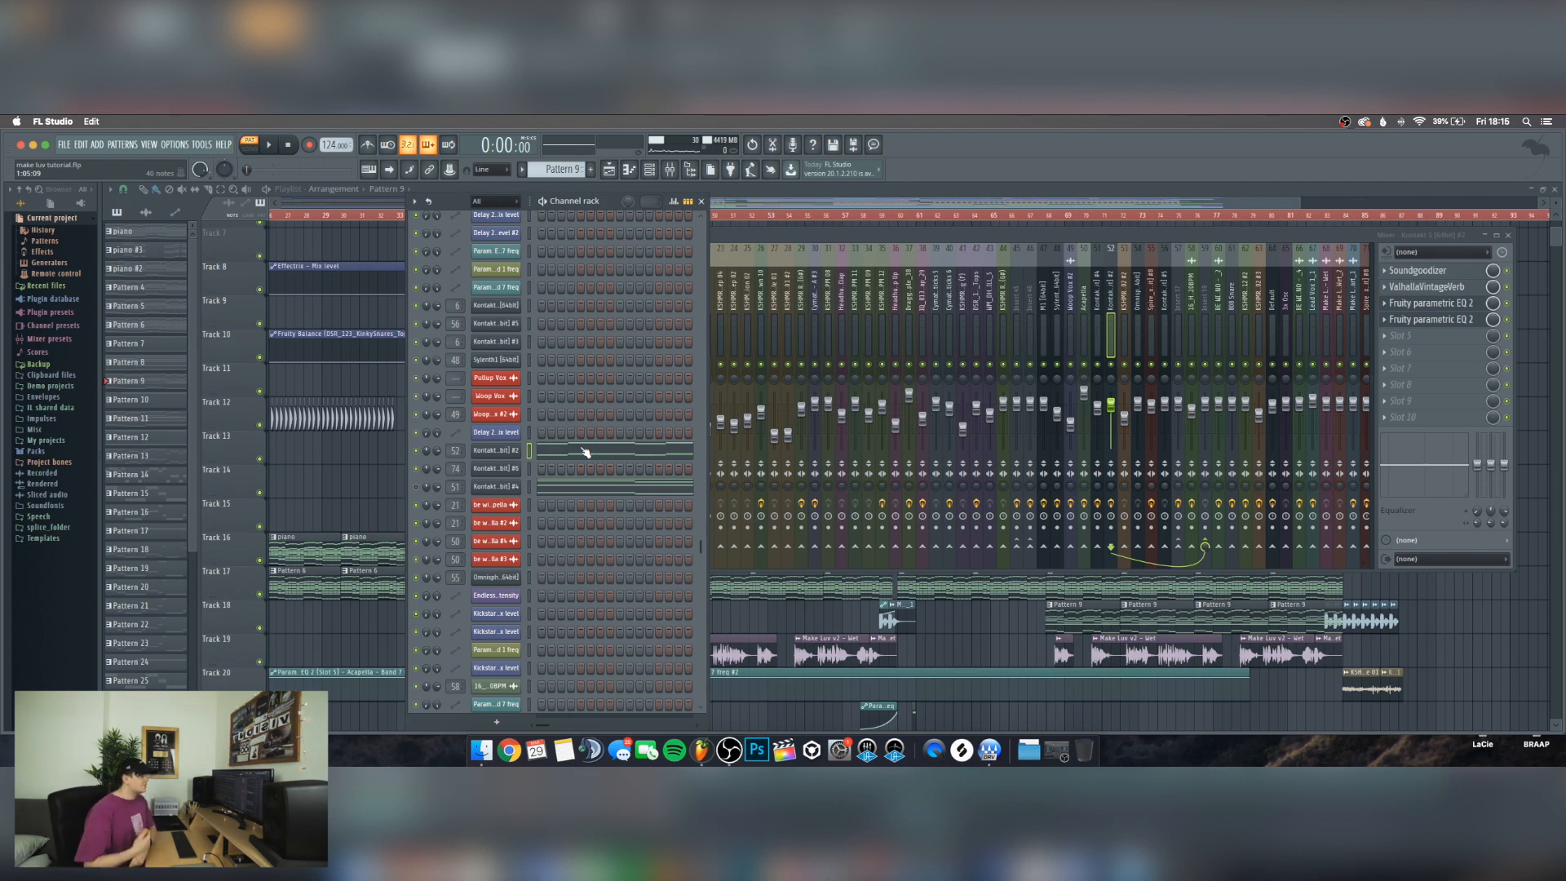
left_click(506, 451)
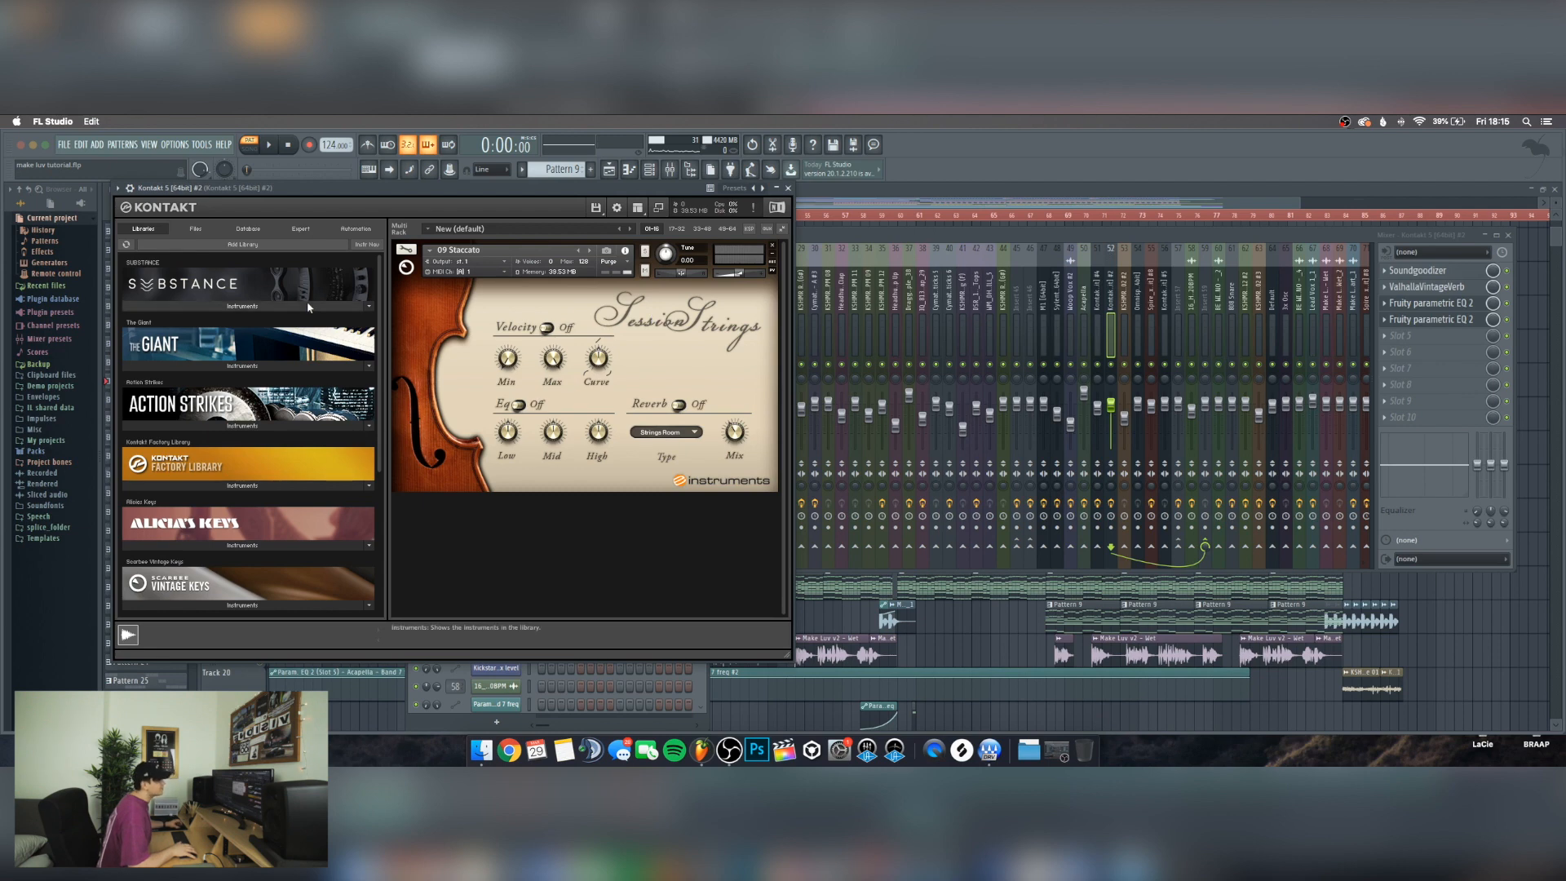
left_click(788, 188)
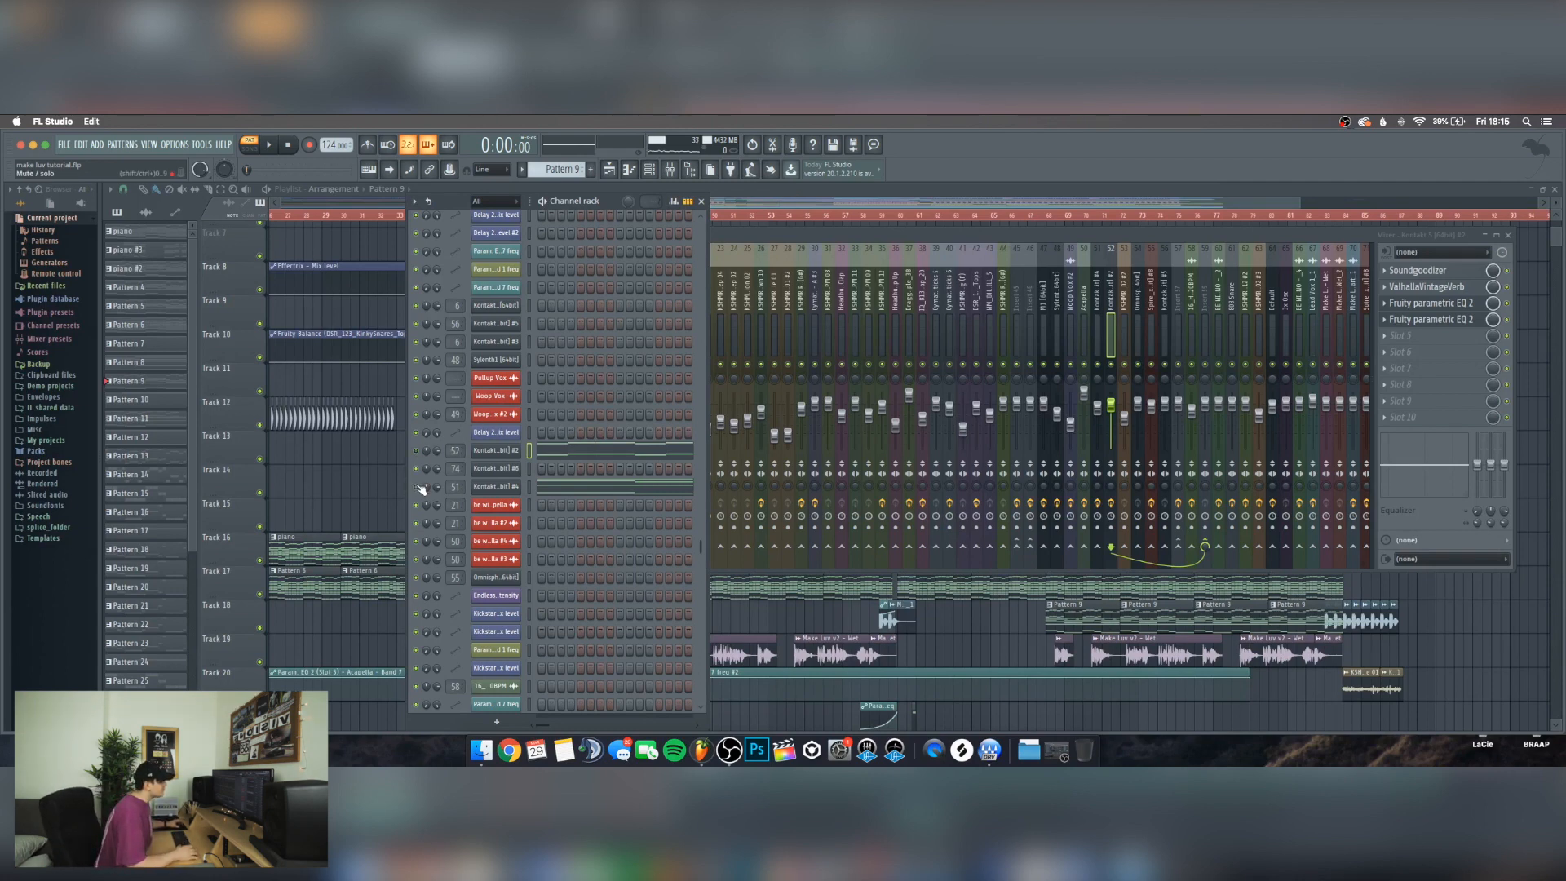
Examine the full range of notes on the Kontakt 5 #4 channel of Pattern 9
left_click(554, 489)
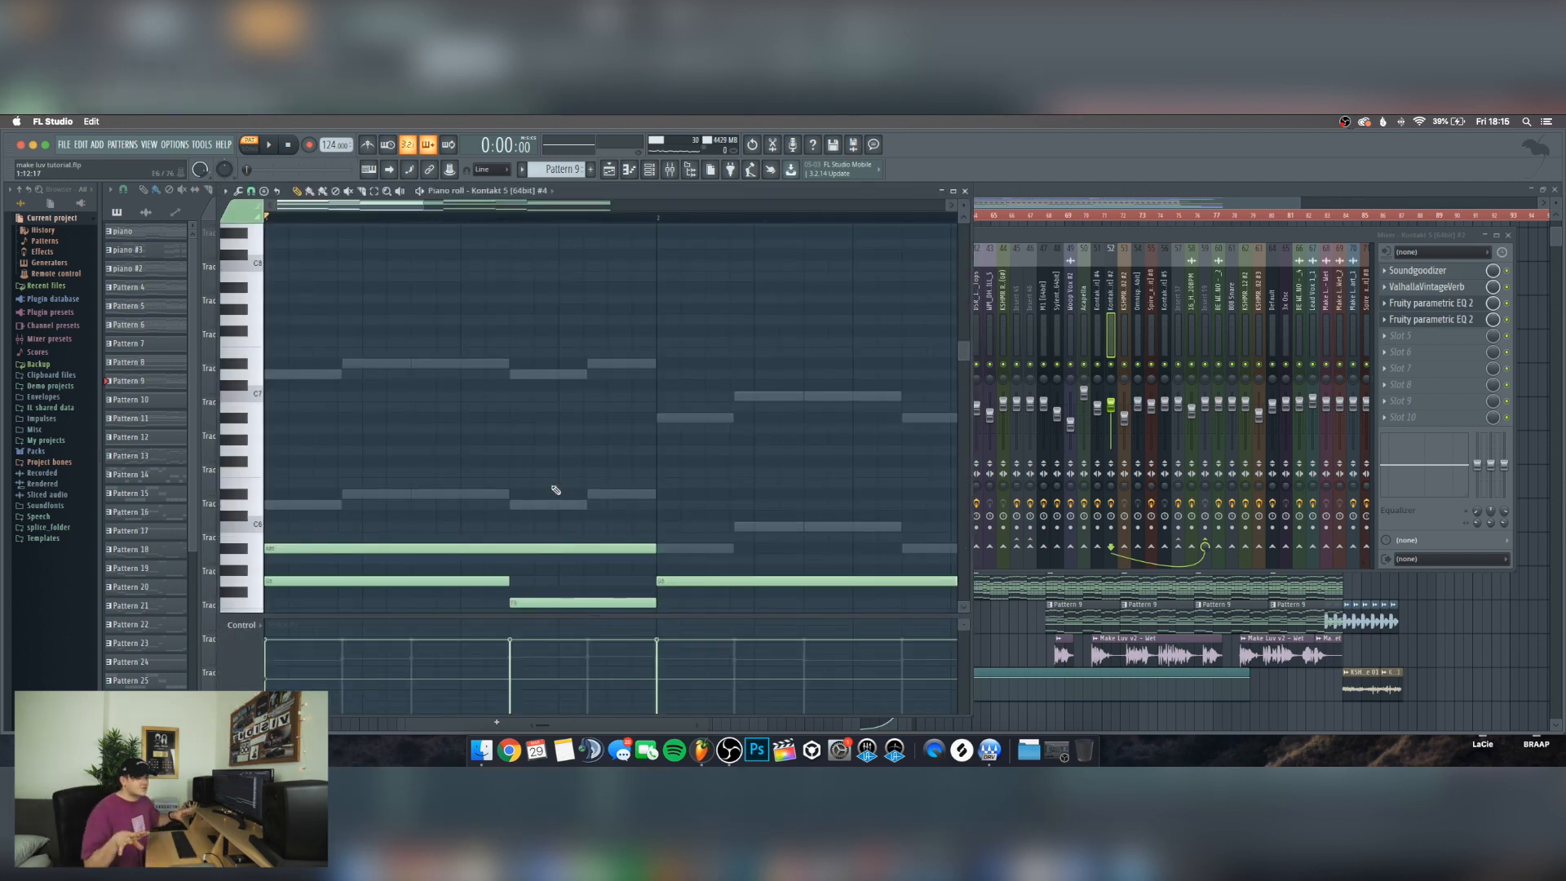
scroll(629, 463, "down", 12)
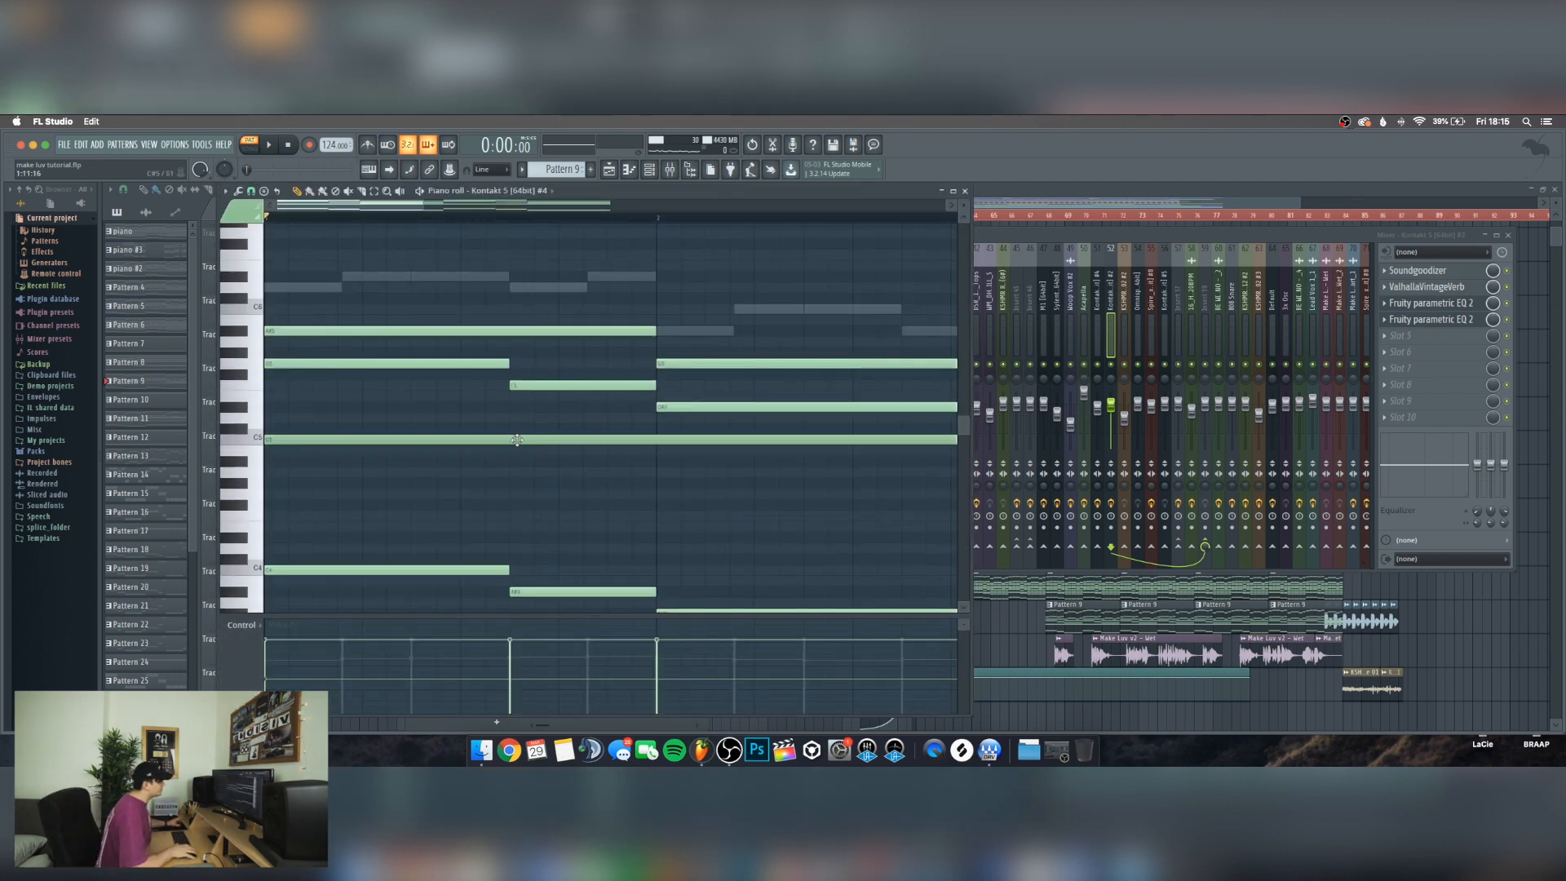
scroll(555, 355, "up", 8)
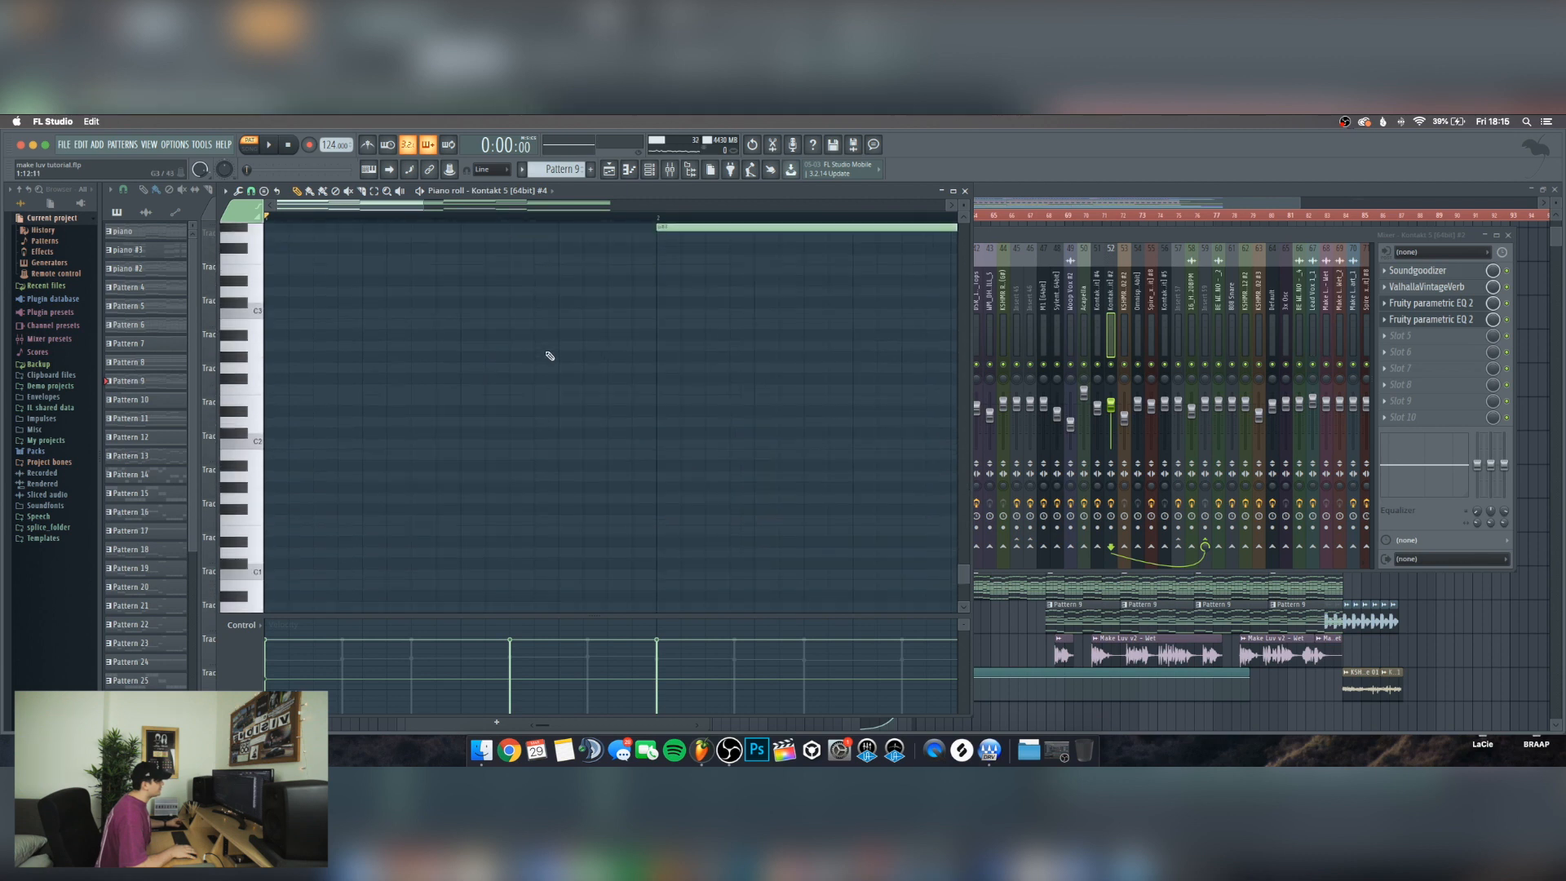
scroll(550, 355, "down", 2)
scroll(570, 222, "down", 4)
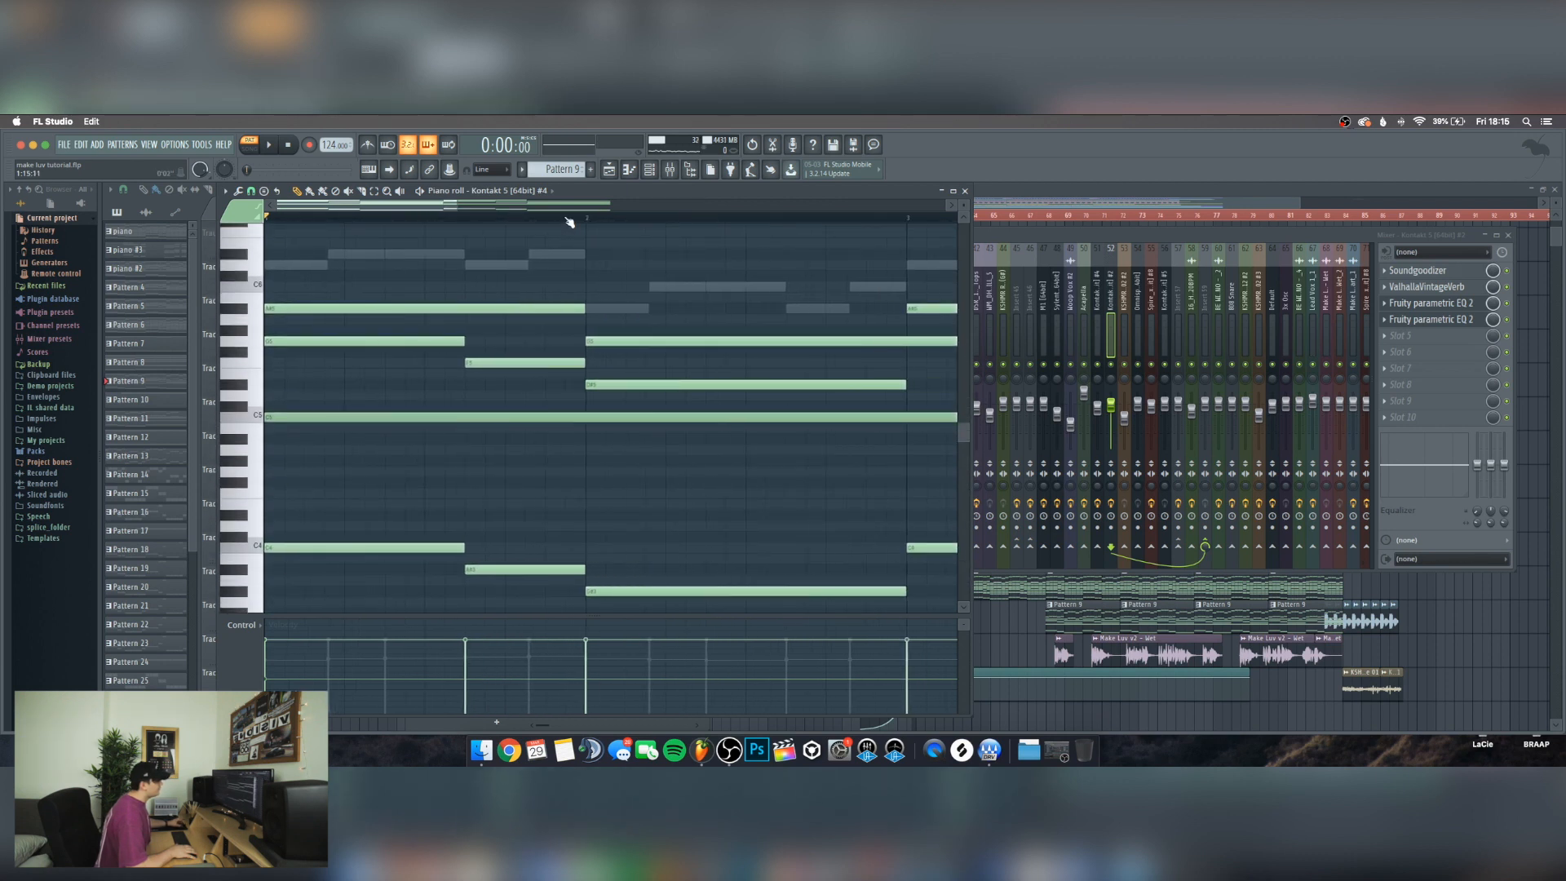
scroll(570, 222, "down", 2)
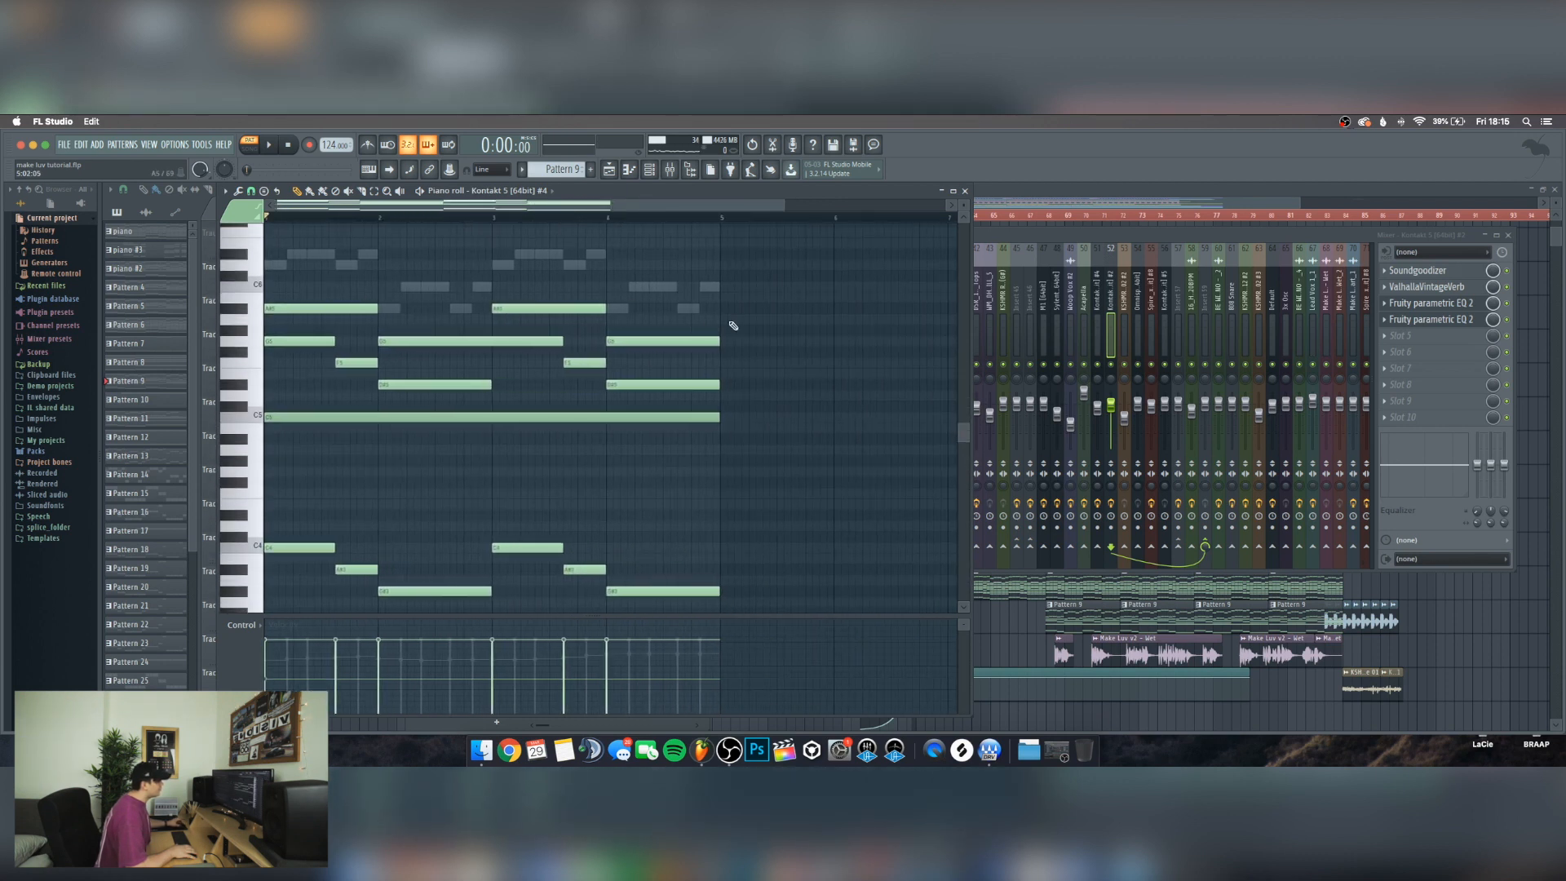
Play Pattern 9 while viewing the effects chain on the Kontakt 5 #4 mixer track
left_click(965, 190)
left_click(1098, 301)
key("space")
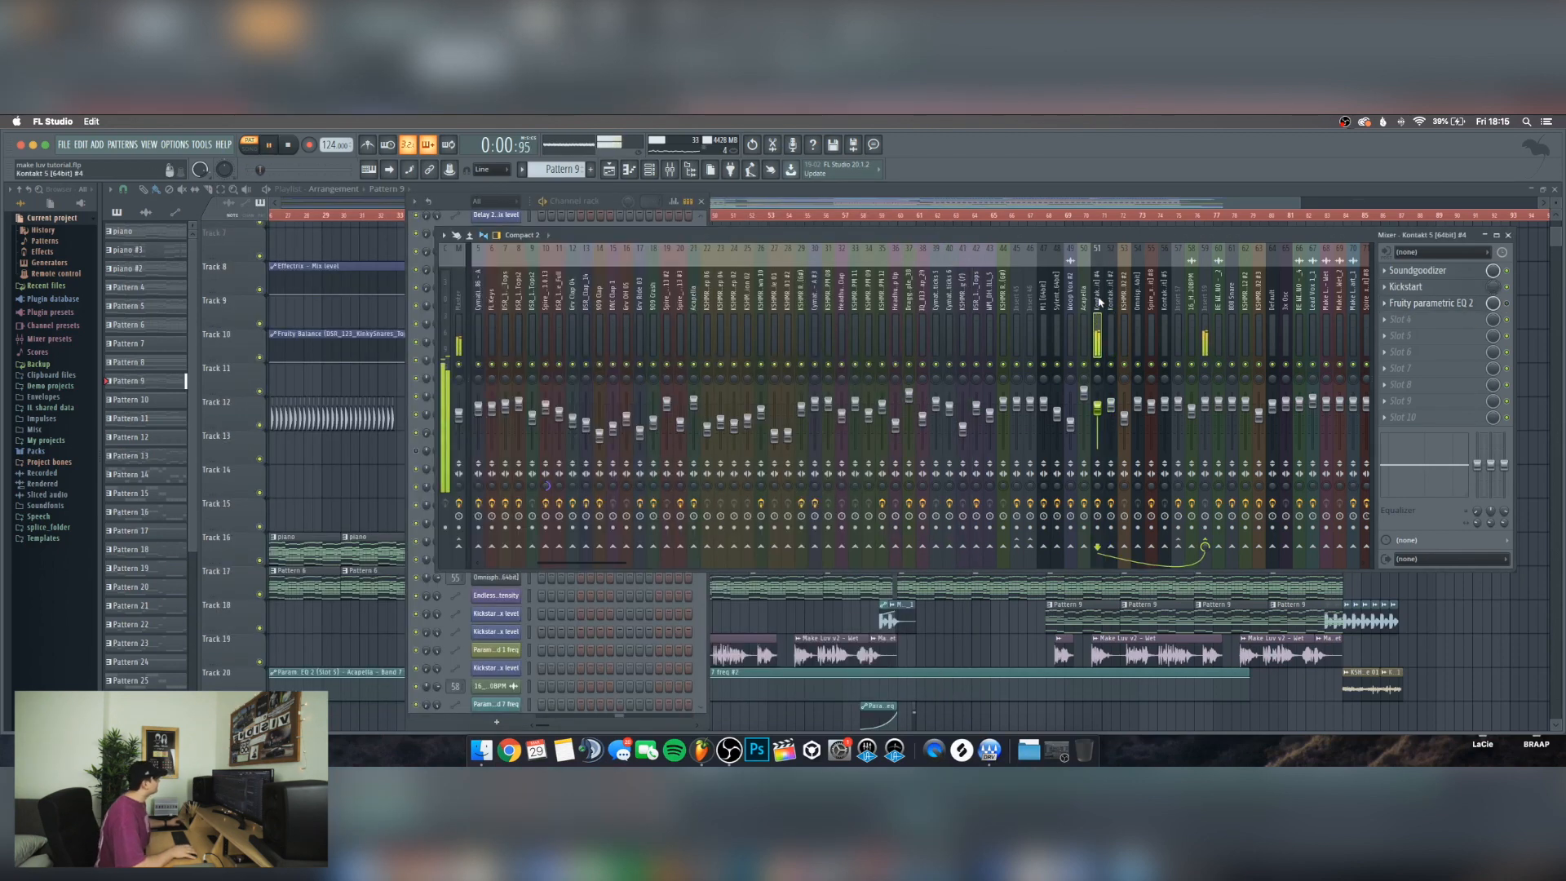
Follow the Kontakt 5 #4 notes in the piano roll during playback, and stop the pattern
left_click(454, 198)
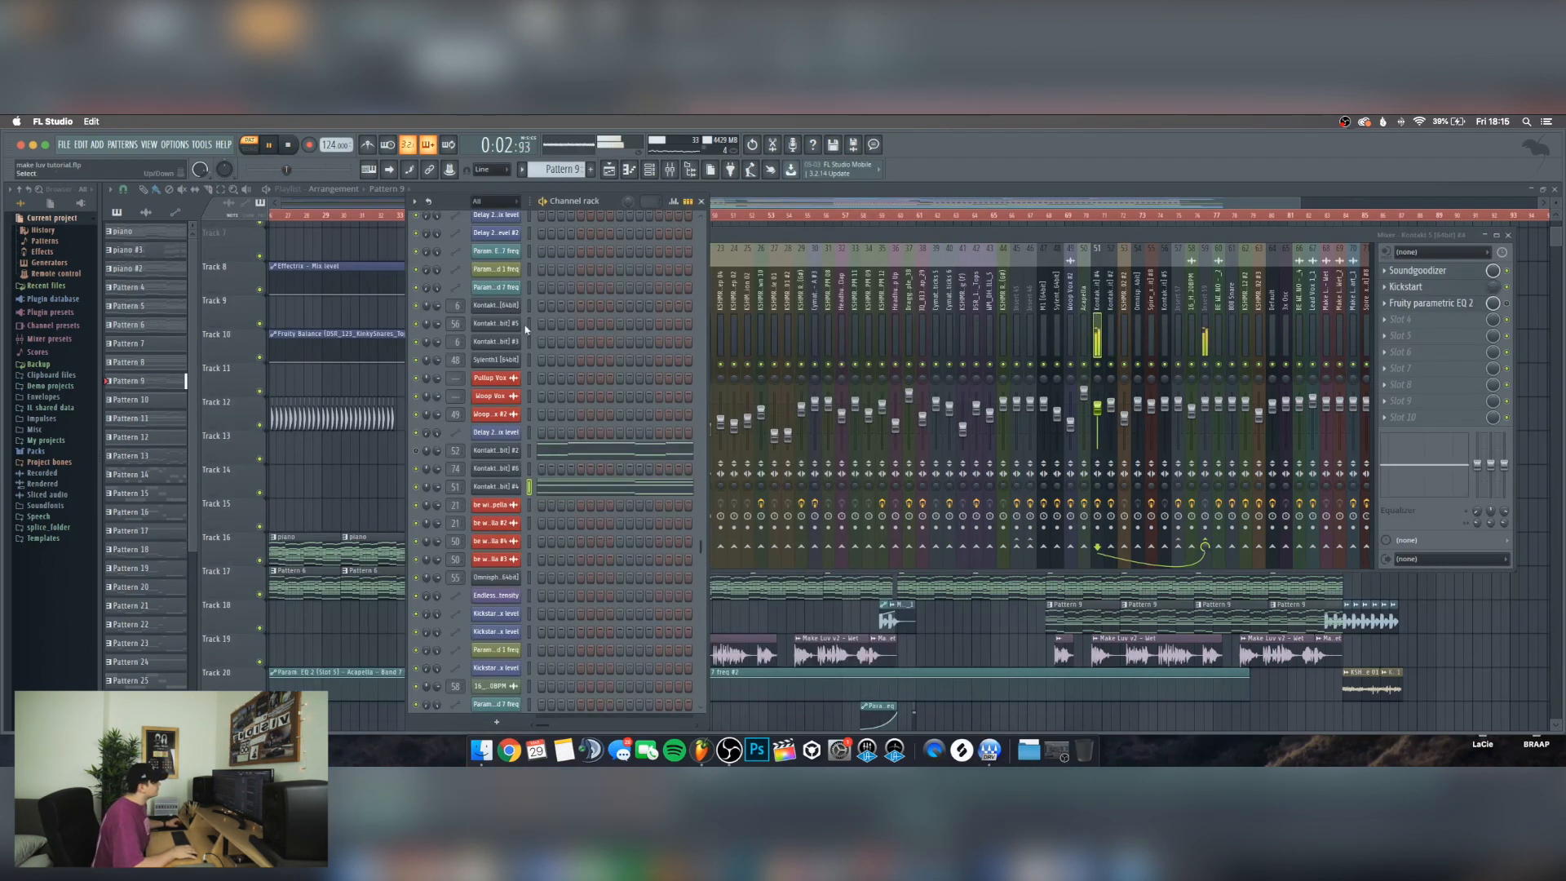
left_click(589, 488)
scroll(807, 300, "down", 3)
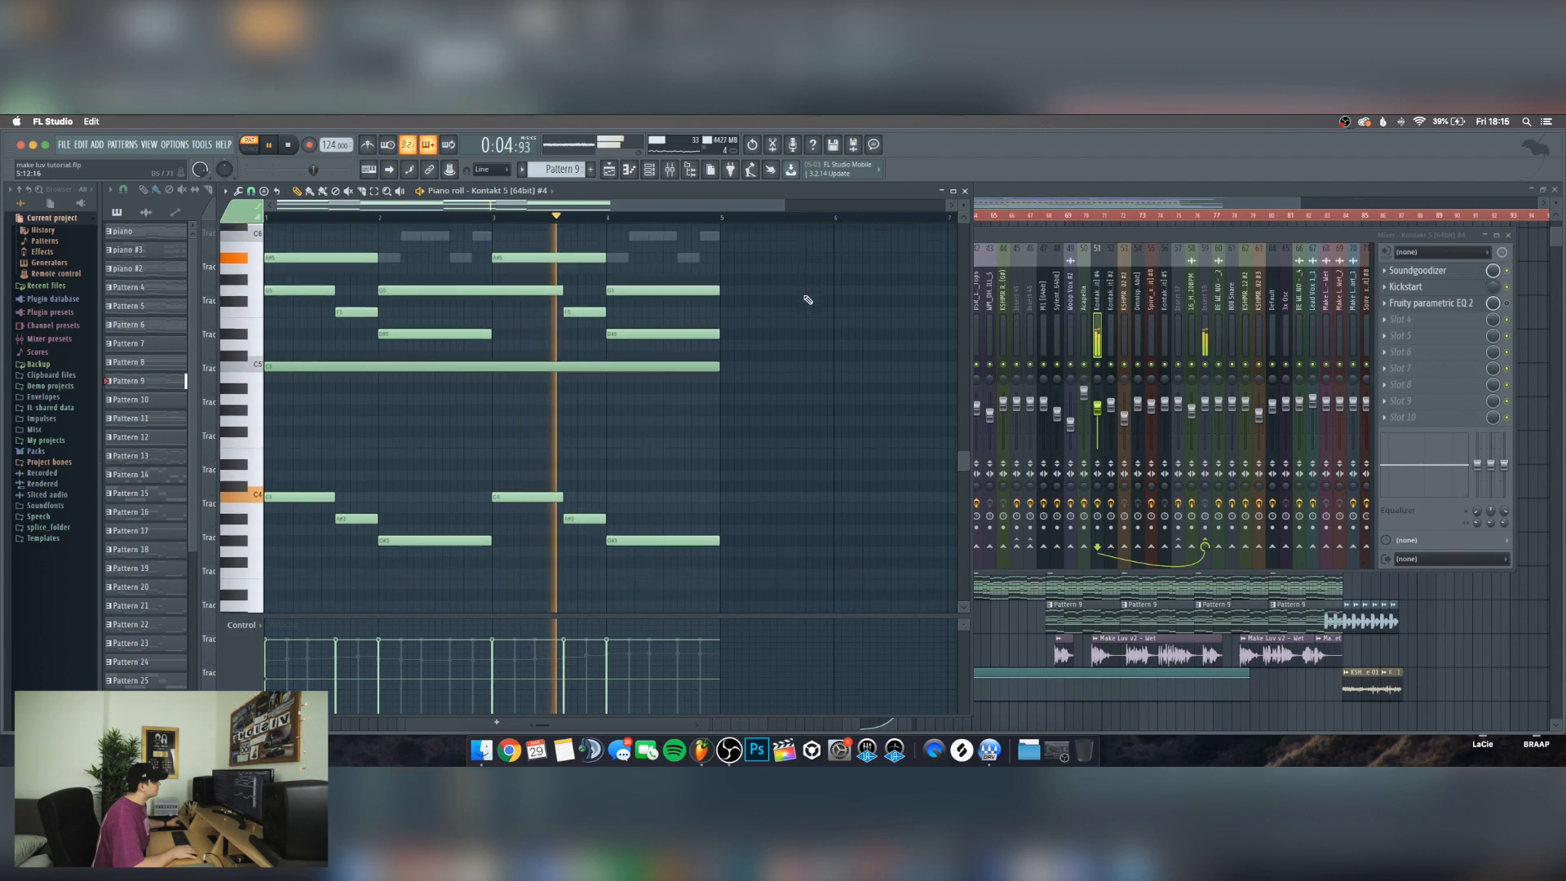
scroll(807, 300, "up", 3)
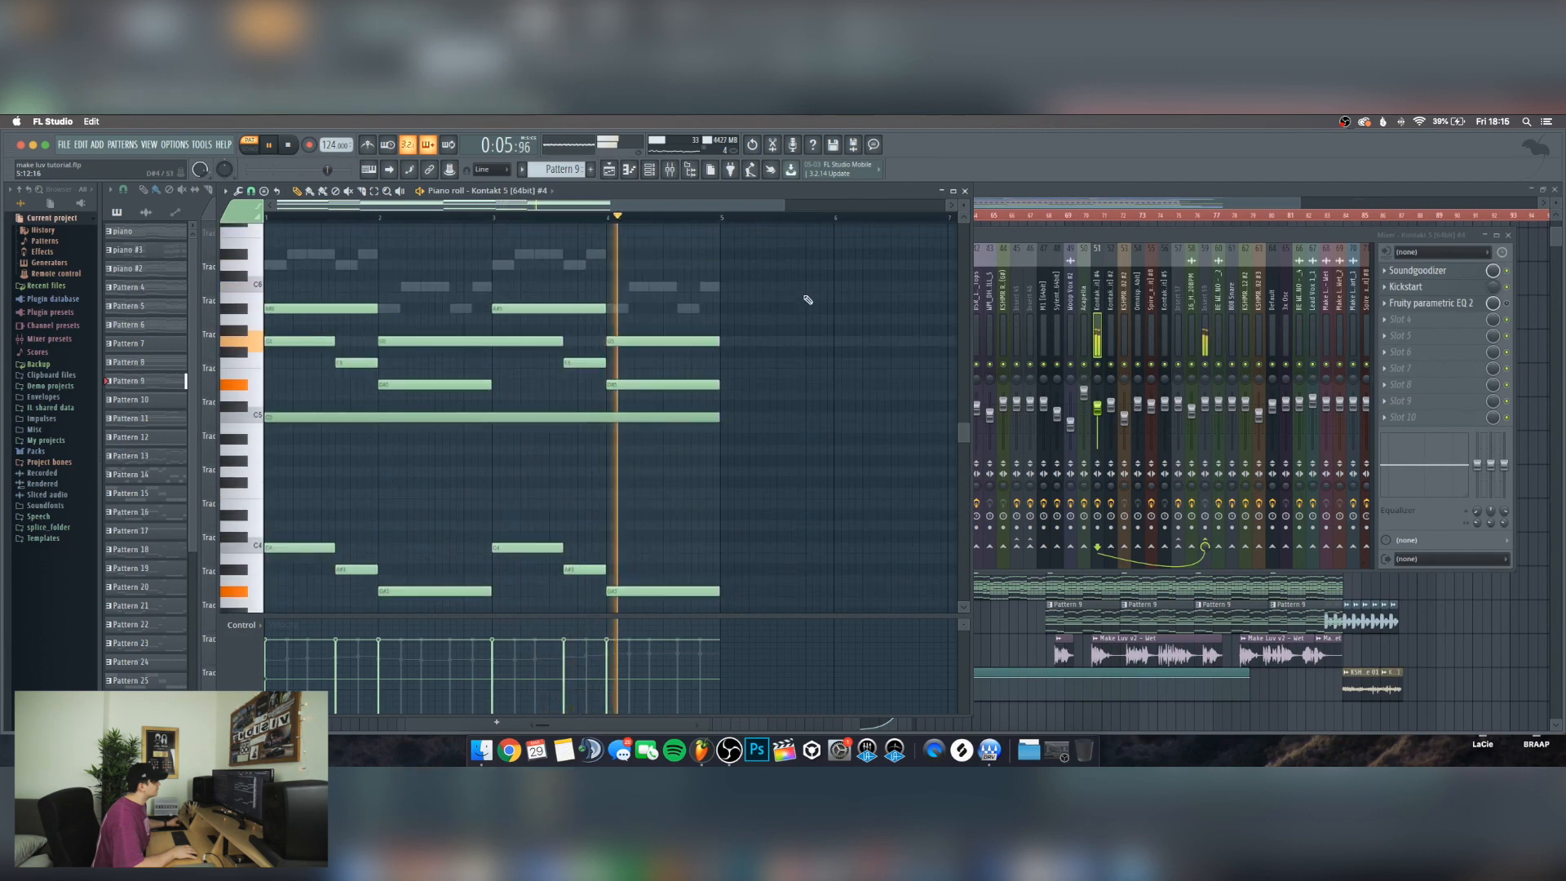
left_click(965, 190)
left_click(992, 233)
key("space")
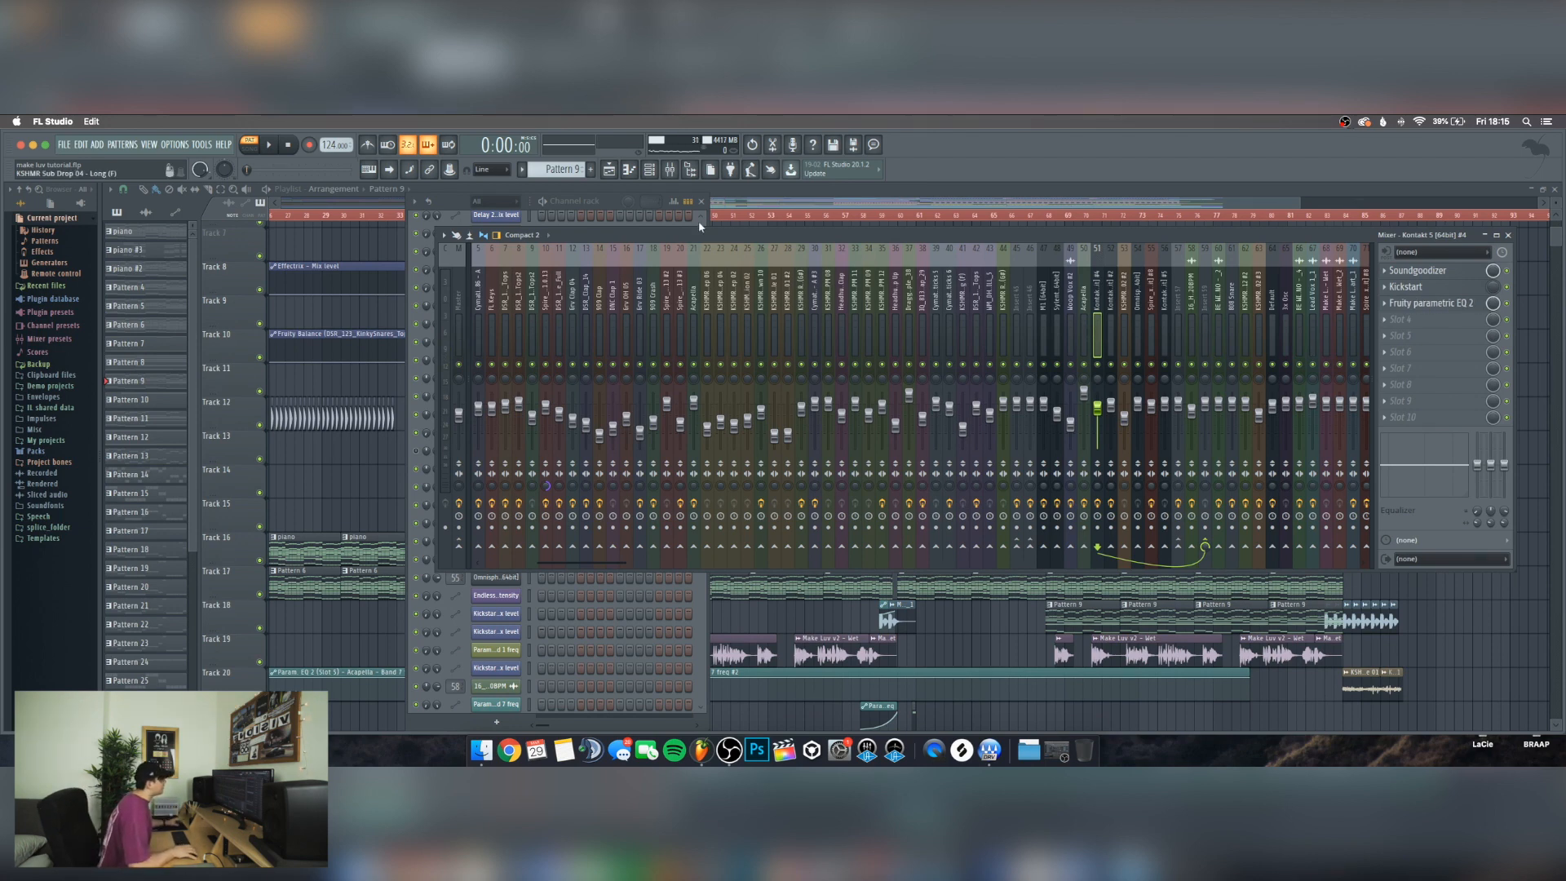
Leave the FL Keys notes of Pattern 6 and return to the second breakdown in the playlist
left_click(755, 195)
scroll(620, 408, "down", 3)
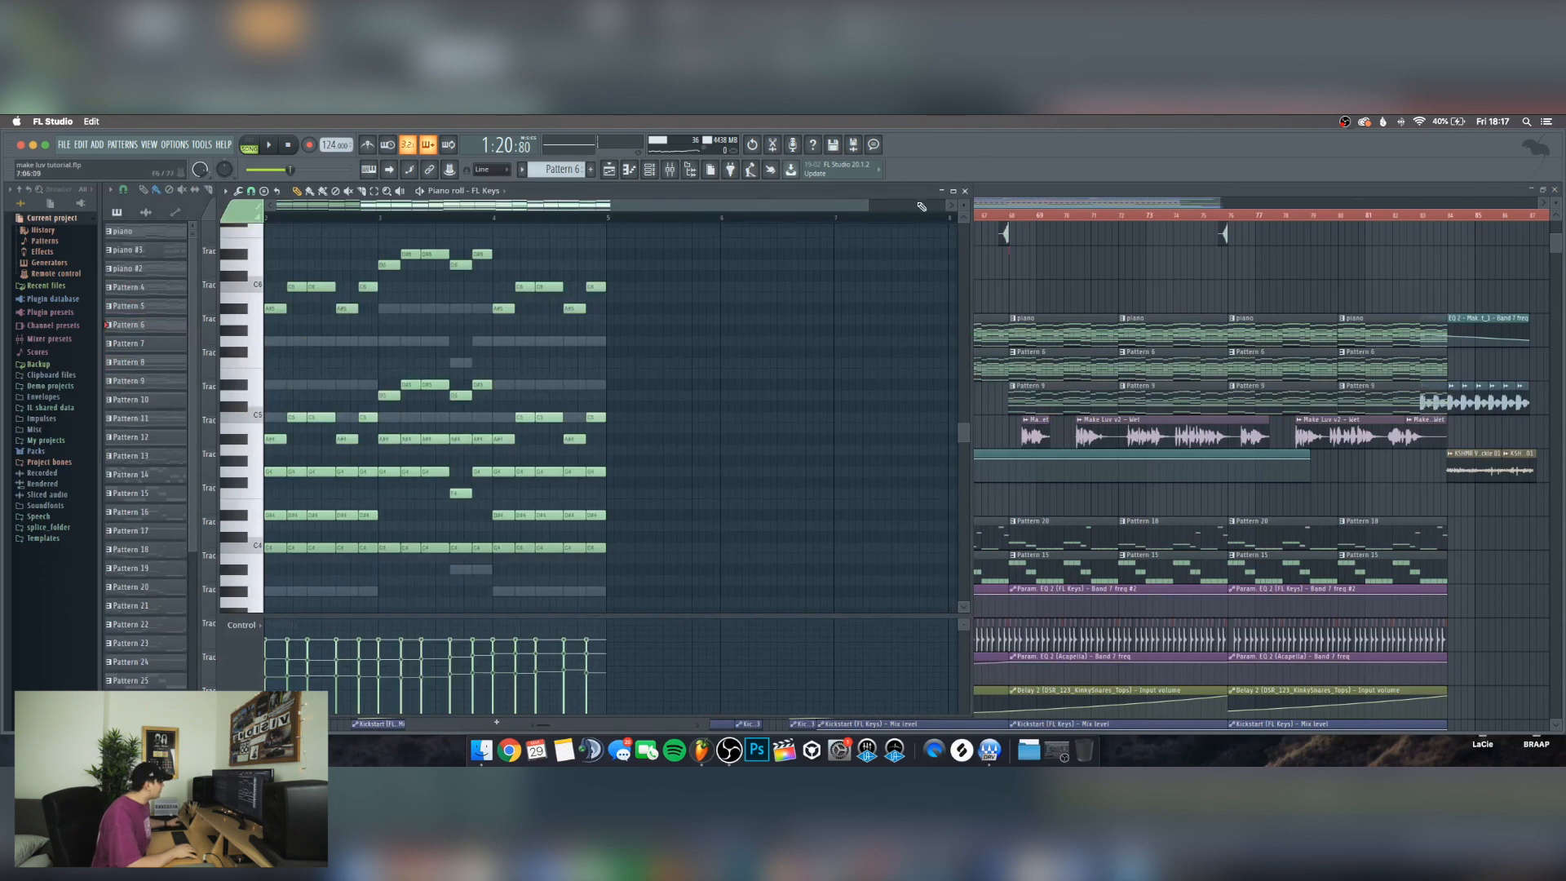
left_click(968, 192)
scroll(640, 315, "left", 10)
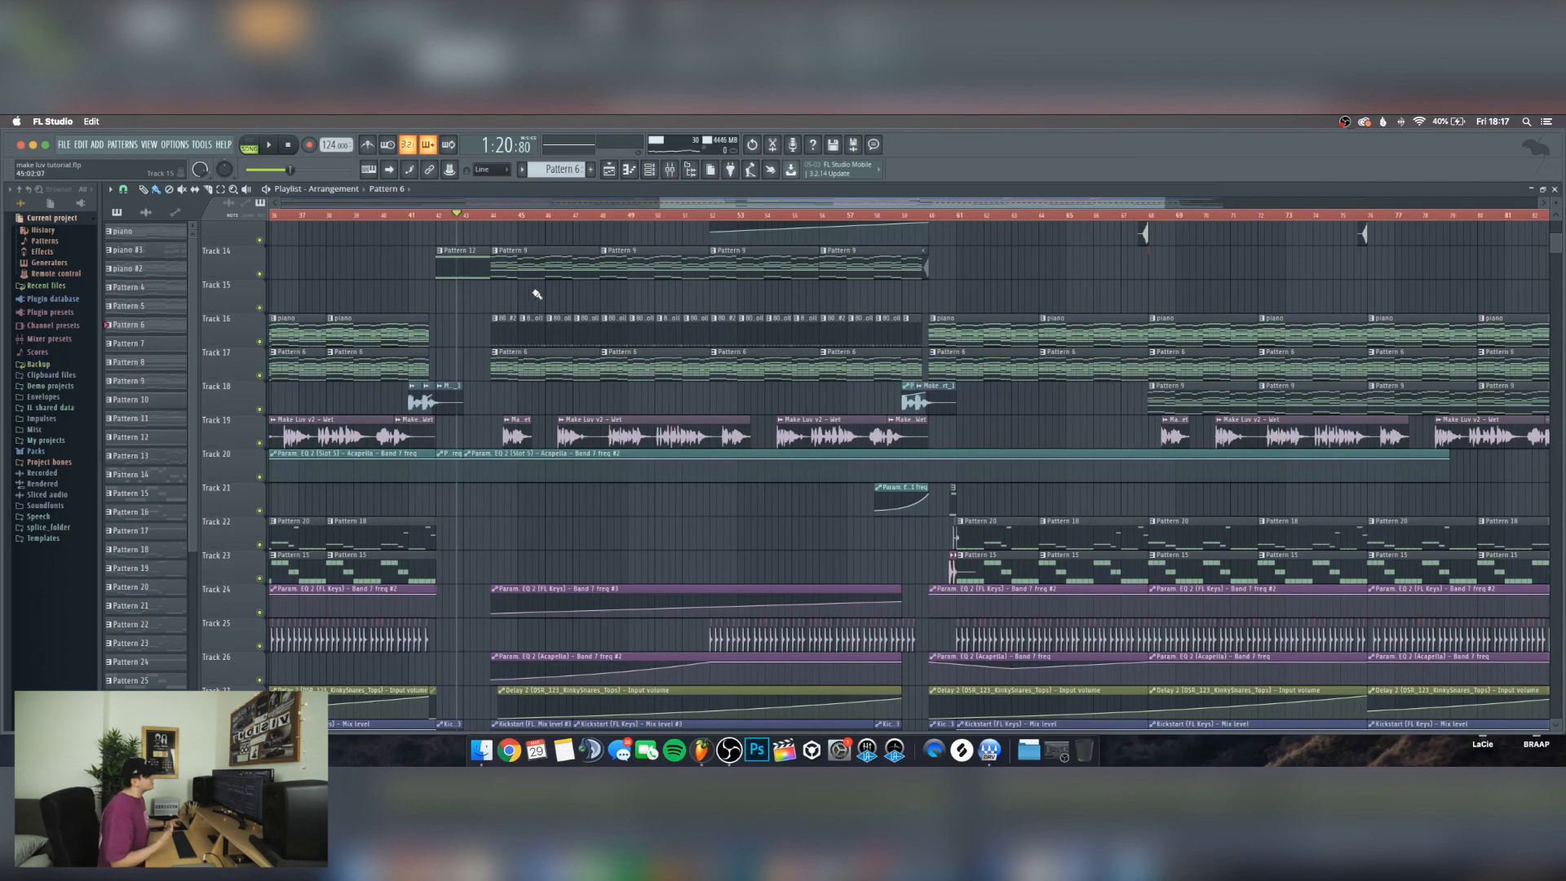
Examine the sweeps, percussion and automation in the second build-up, comparing them with the first build-up
scroll(633, 298, "down", 3)
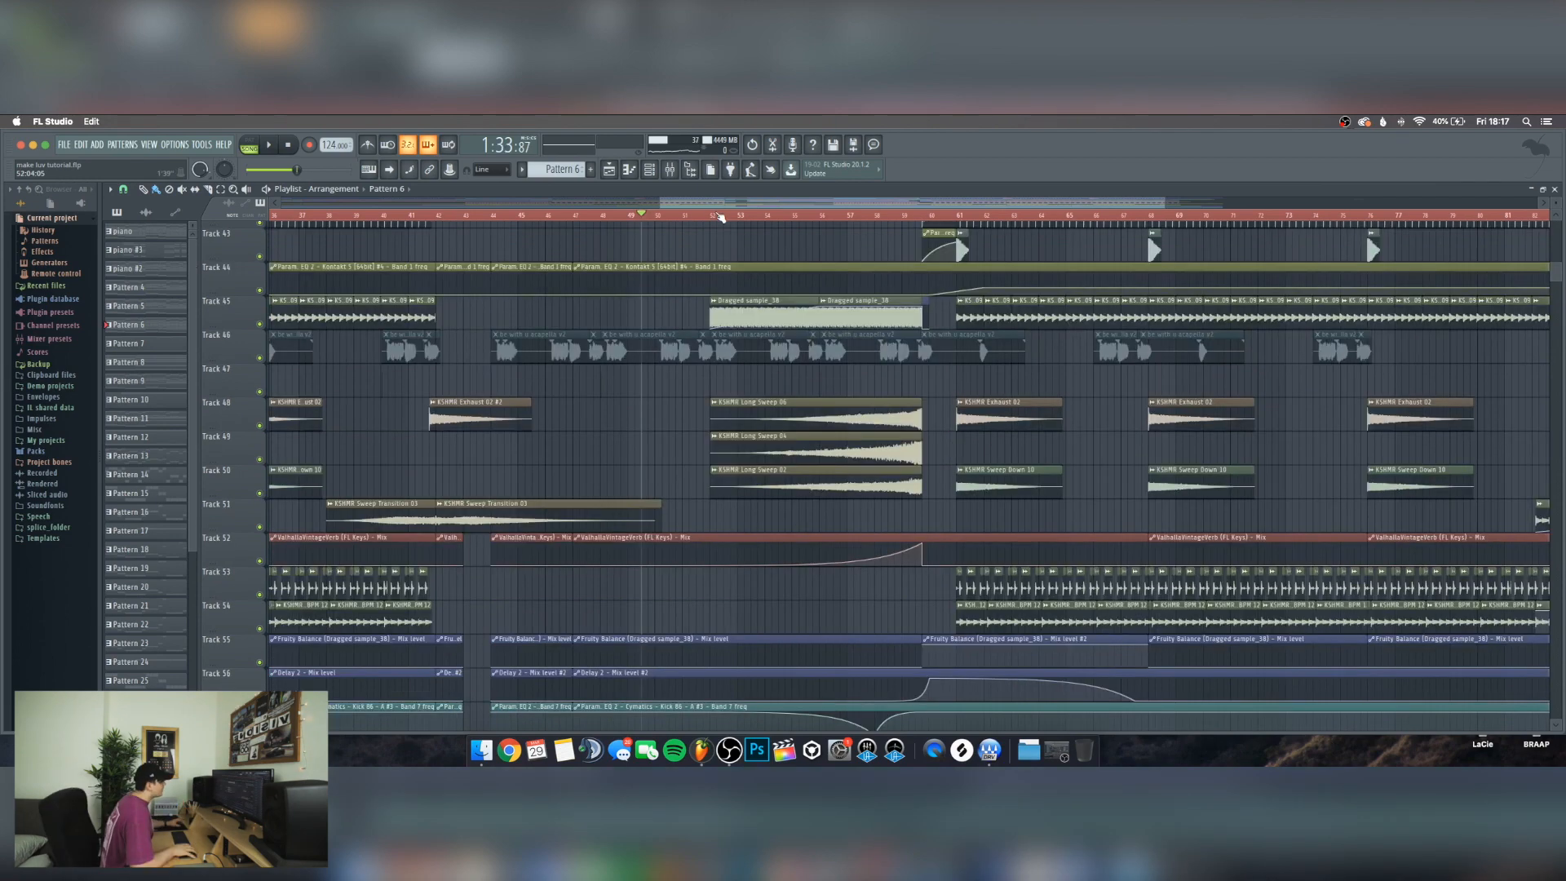
scroll(666, 349, "up", 10)
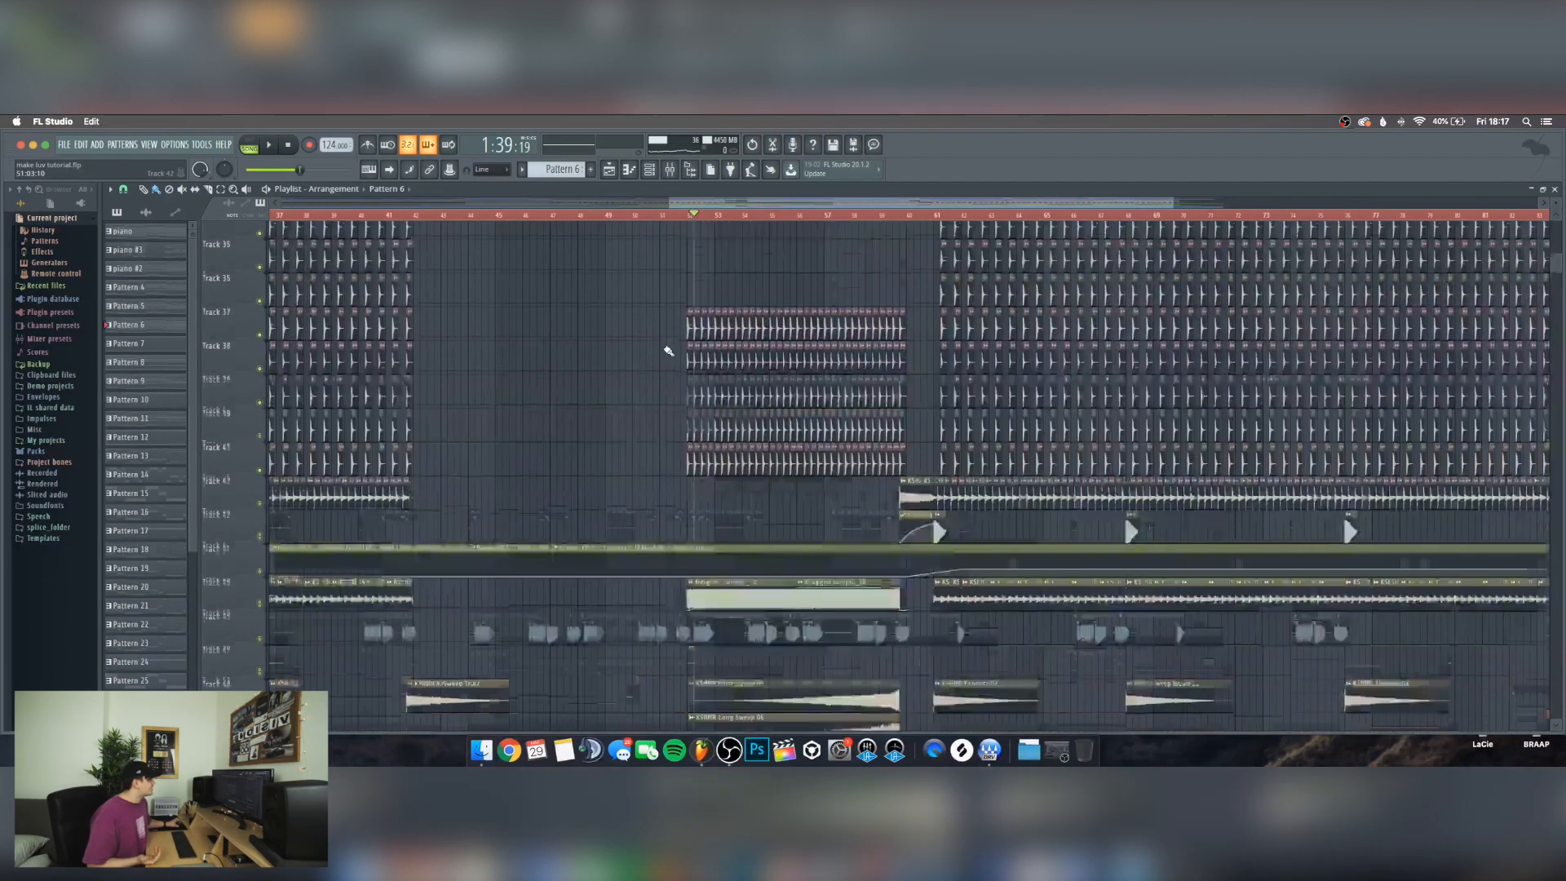
scroll(668, 349, "up", 7)
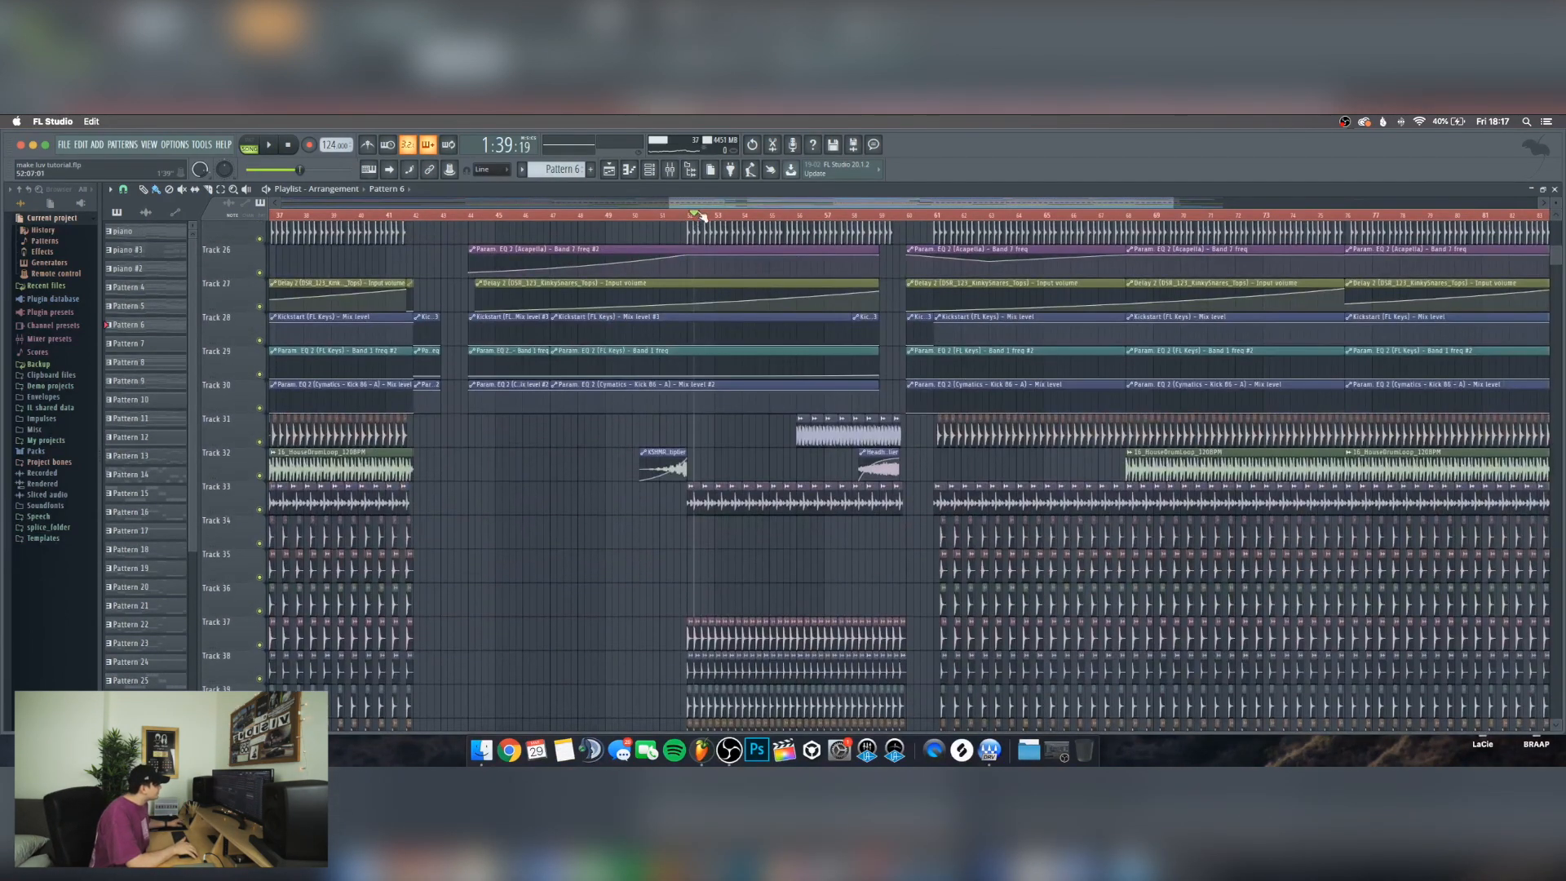
scroll(703, 217, "left", 10)
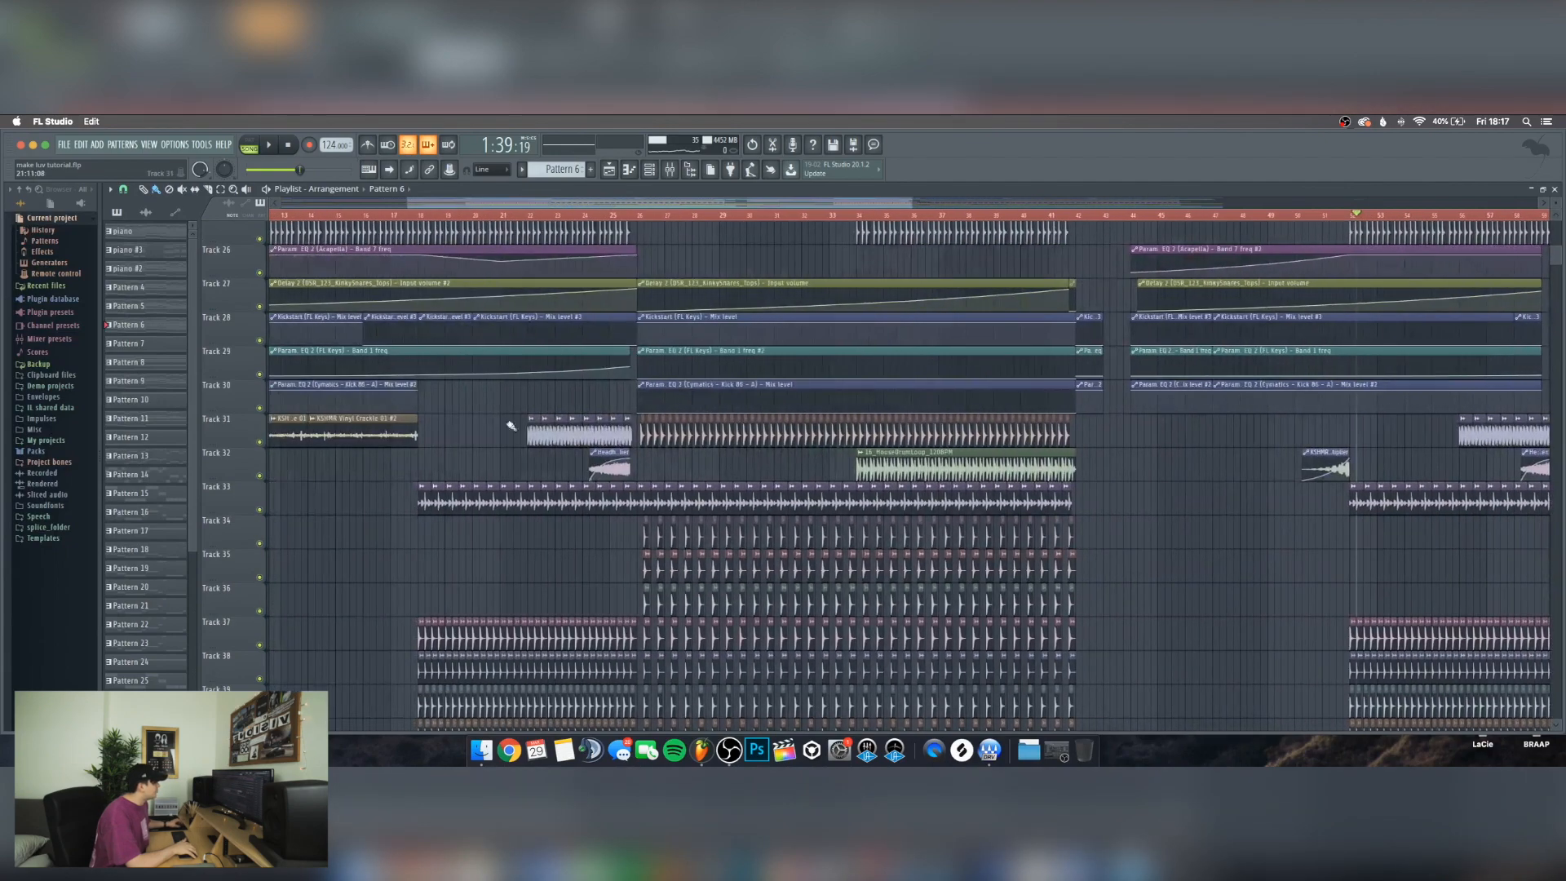
scroll(511, 426, "right", 10)
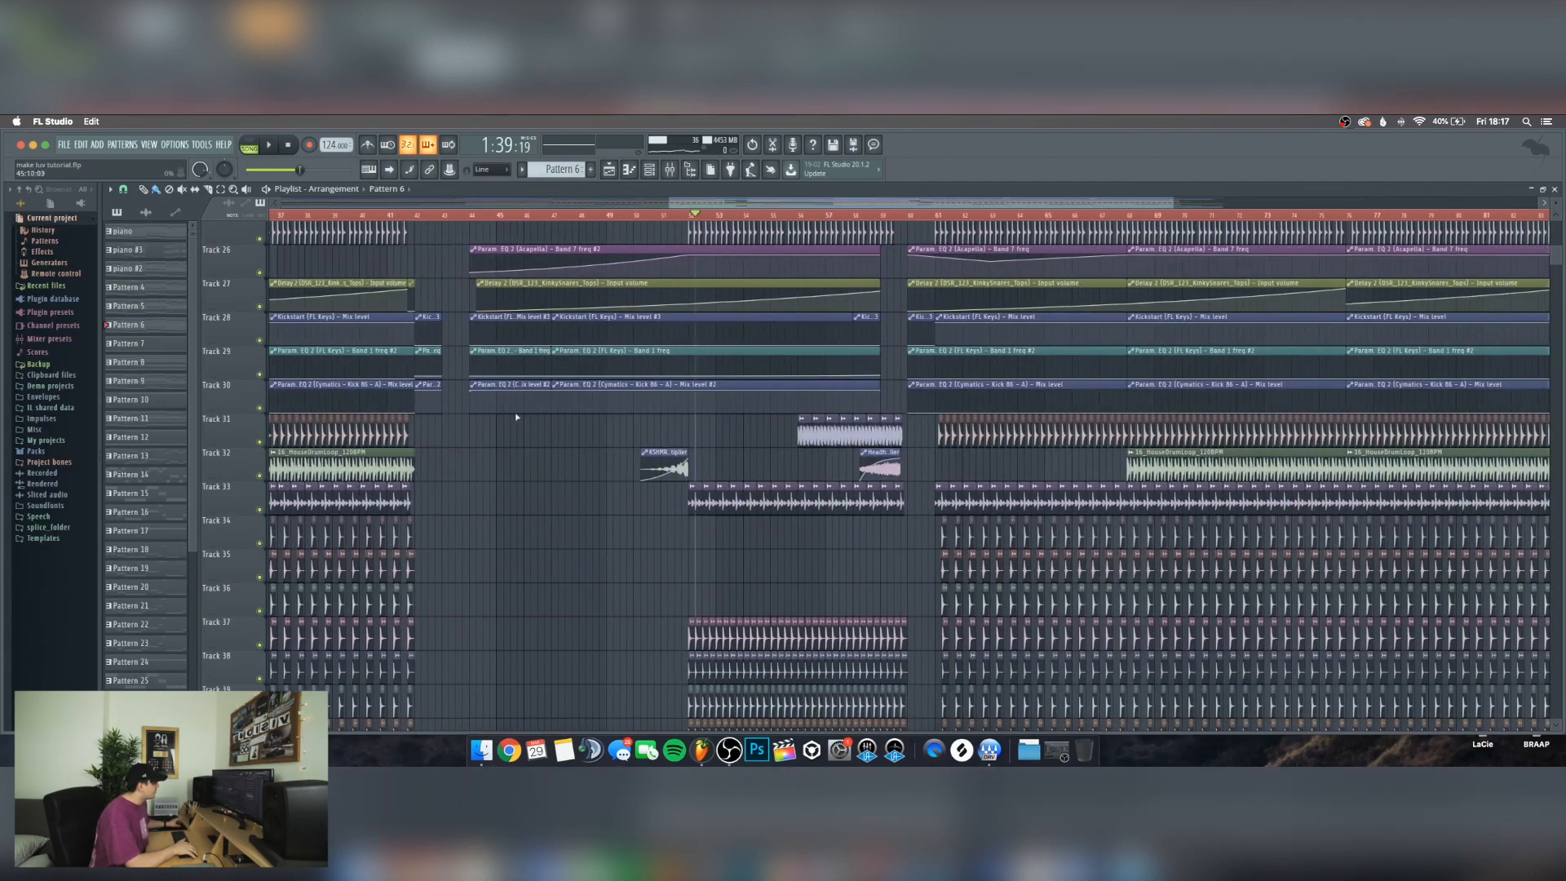
scroll(702, 441, "up", 20)
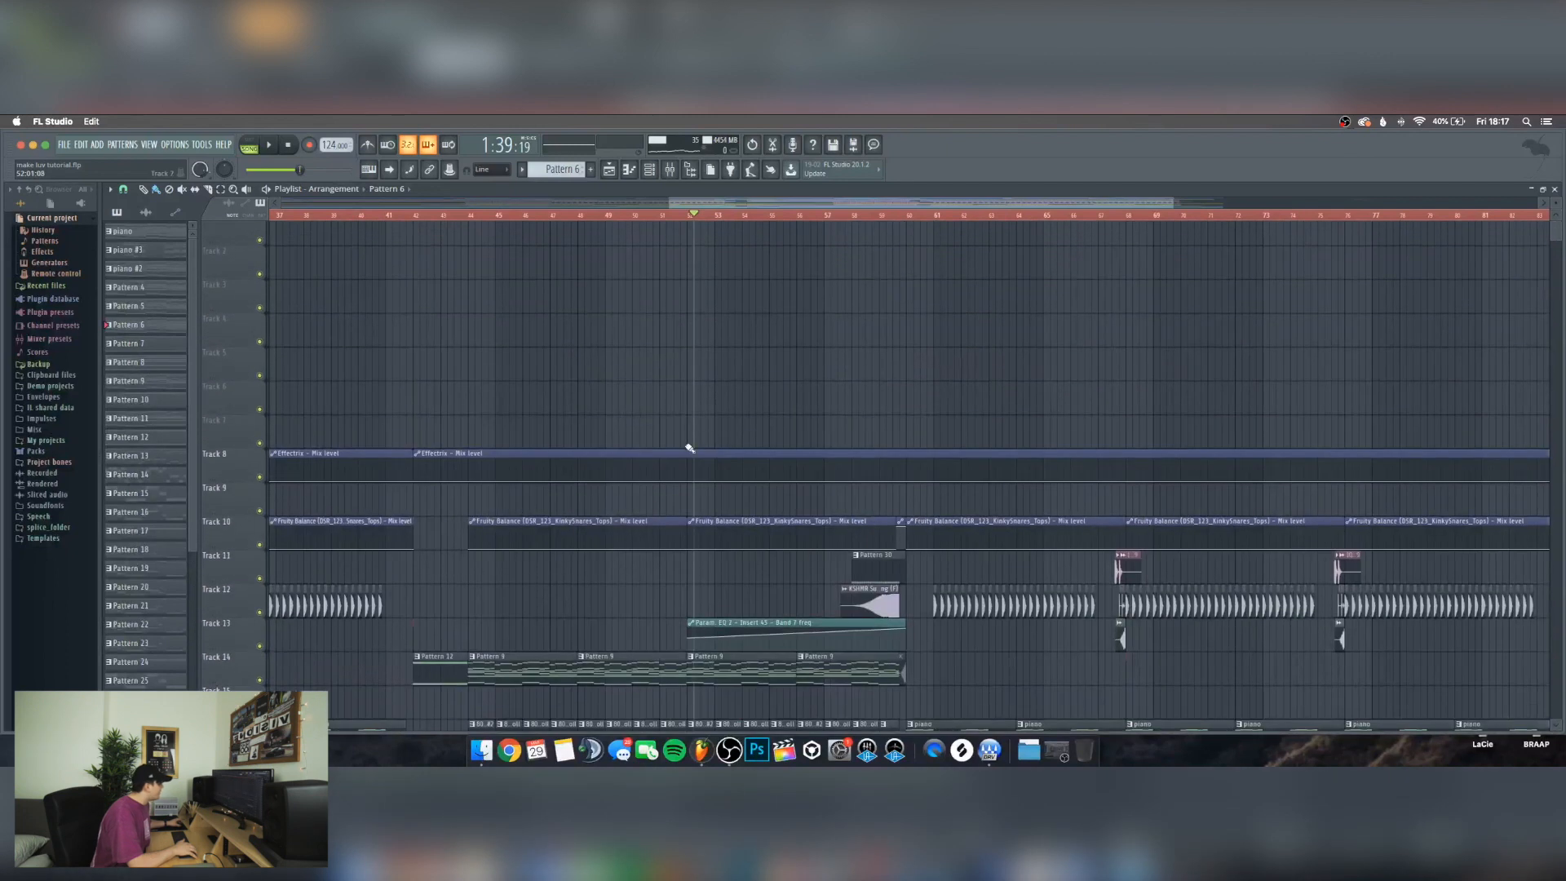
scroll(690, 448, "down", 5)
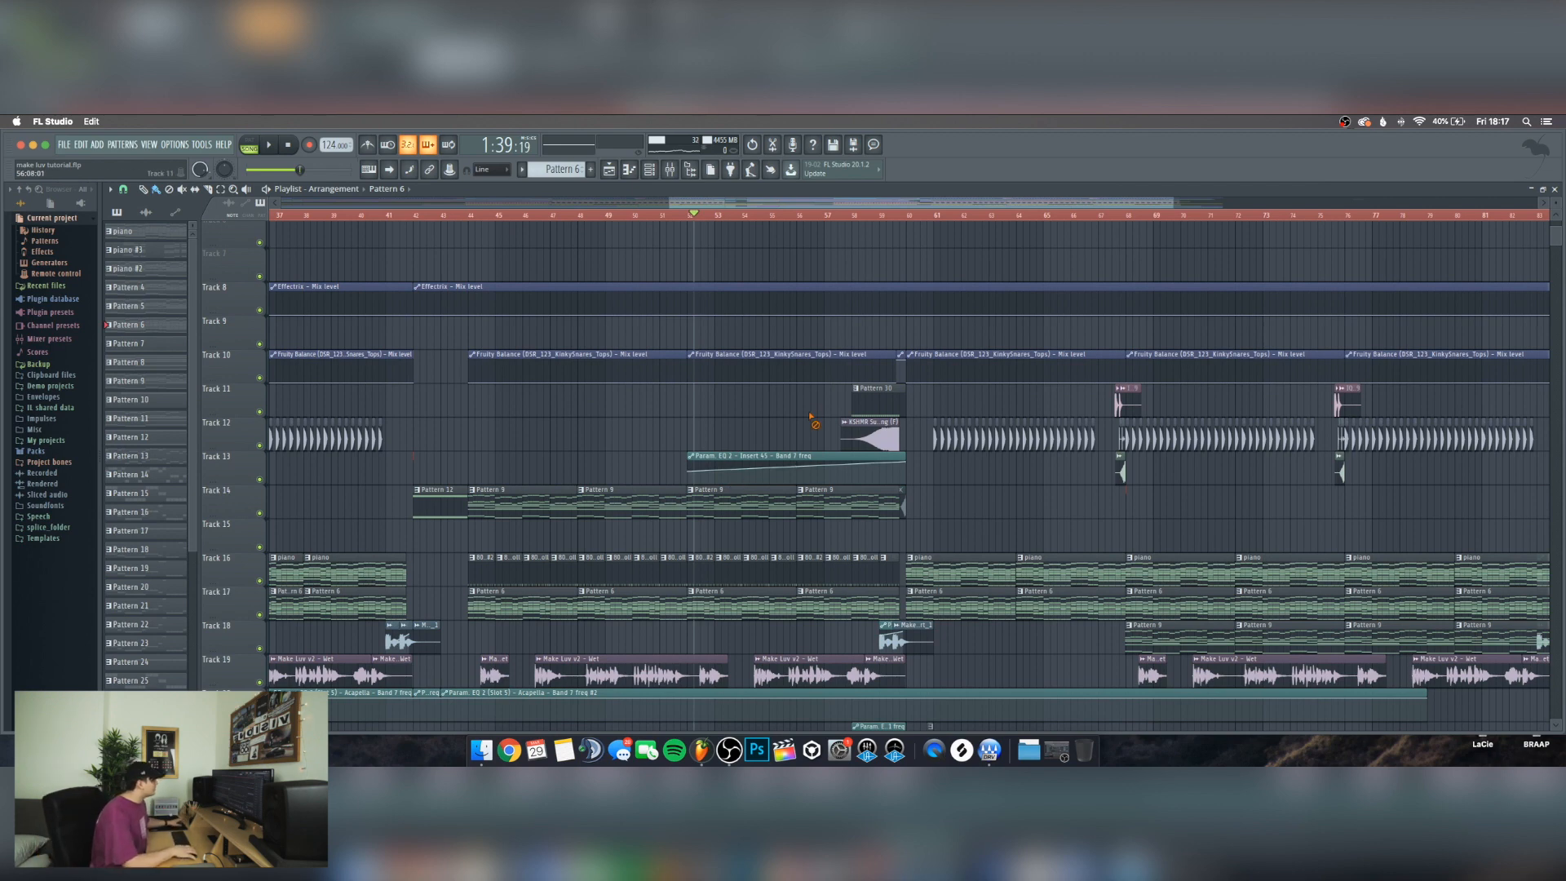
Inspect the gap before the second drop, briefly selecting the last Pattern 6 clip on track 17
scroll(913, 225, "up", 5)
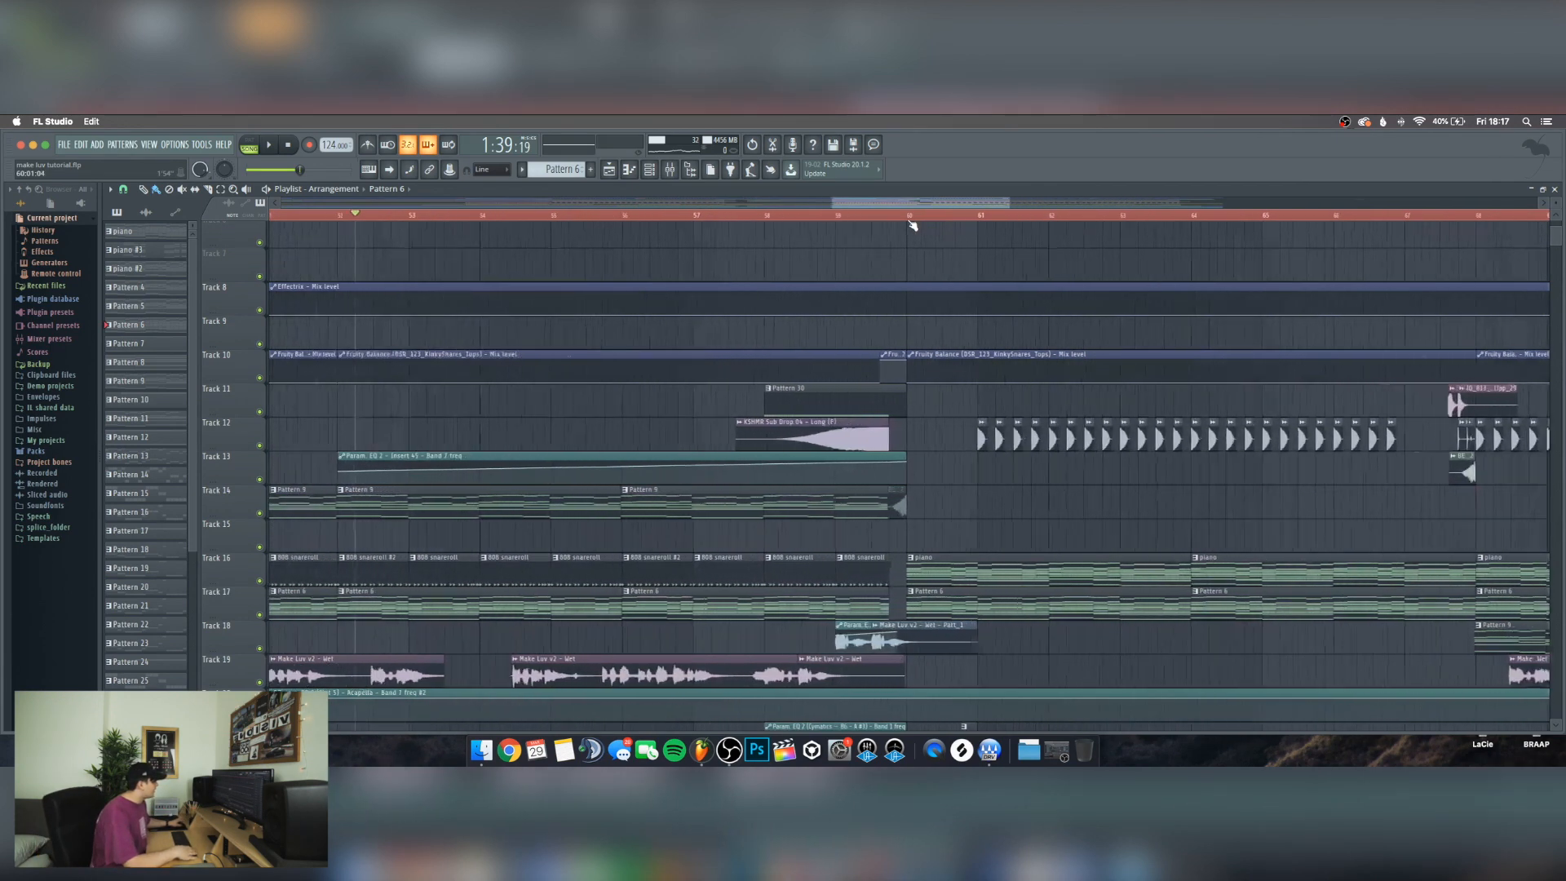
left_click(828, 592)
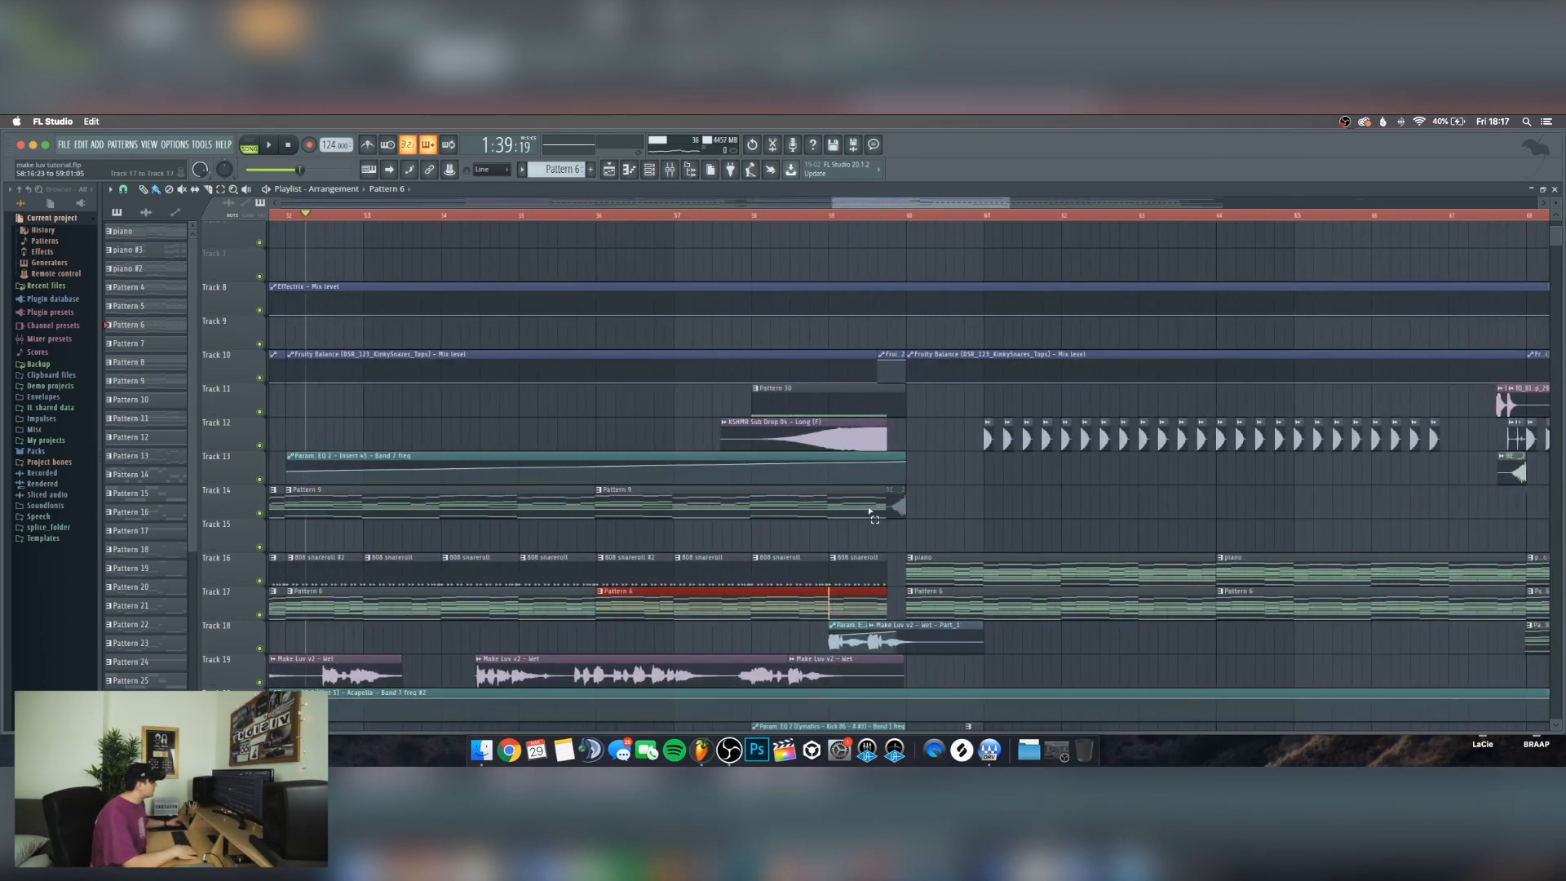
right_click(874, 542)
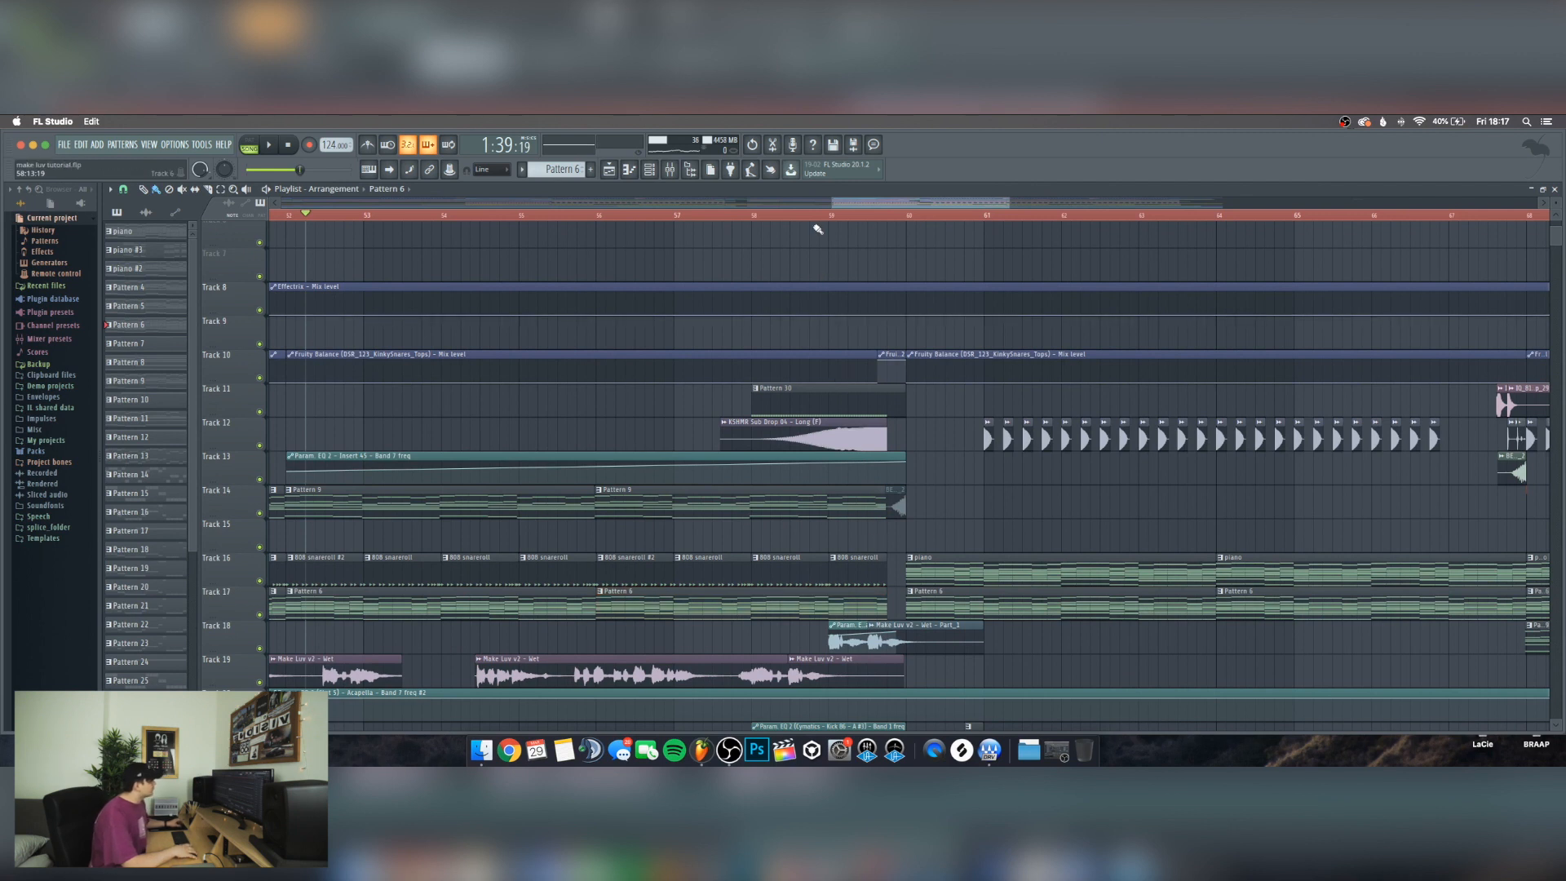
left_click_drag(878, 208, 877, 208)
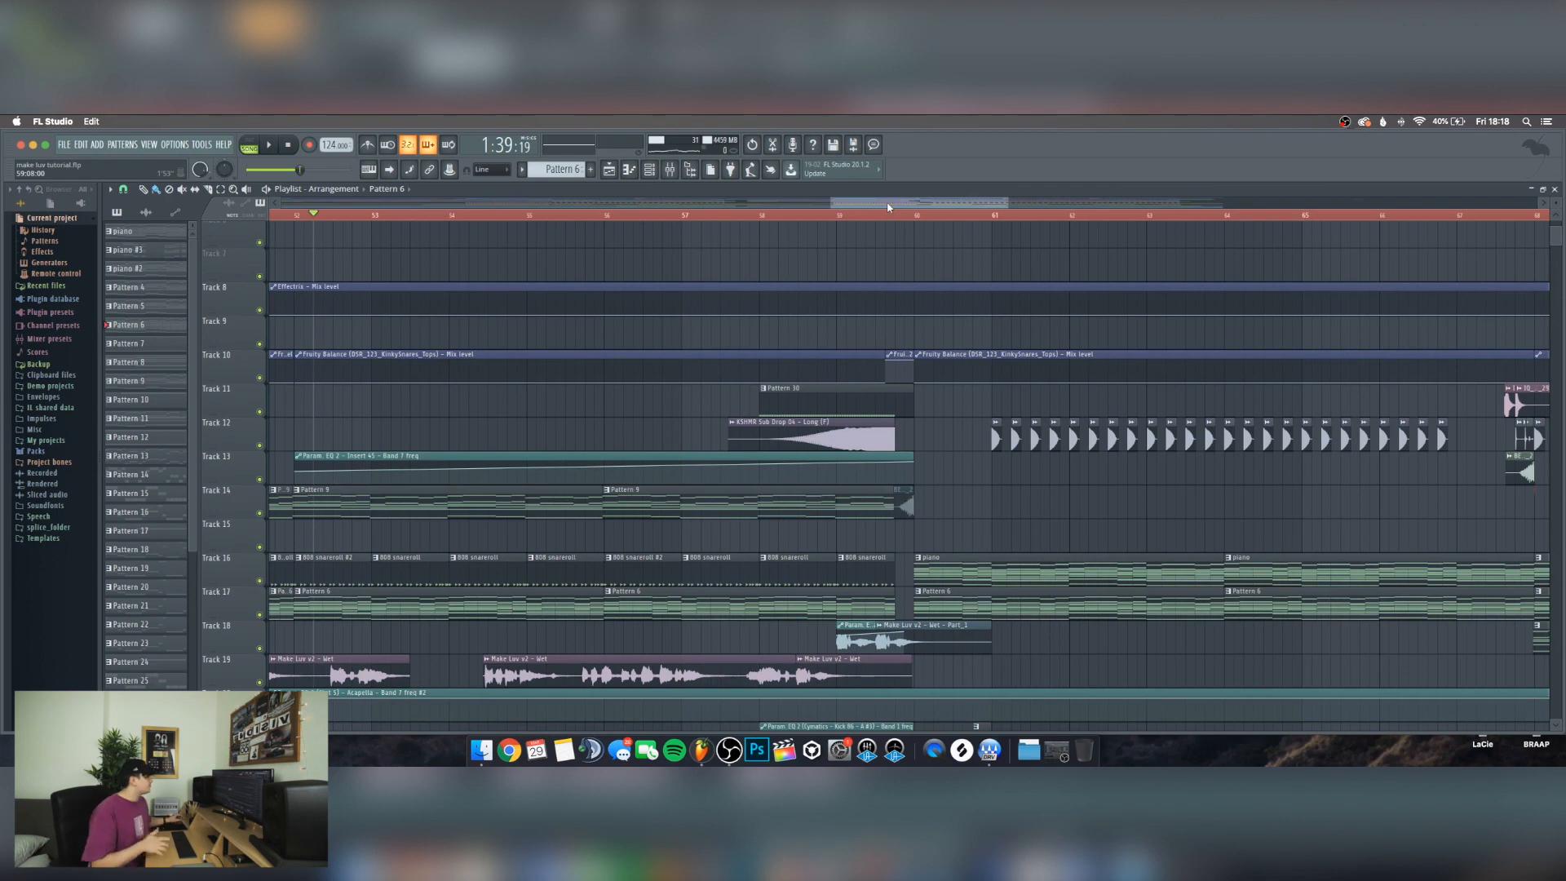
Look over the clips of the second drop, from the end of the build-up onwards
scroll(889, 208, "down", 5)
scroll(894, 342, "down", 9)
scroll(894, 343, "up", 9)
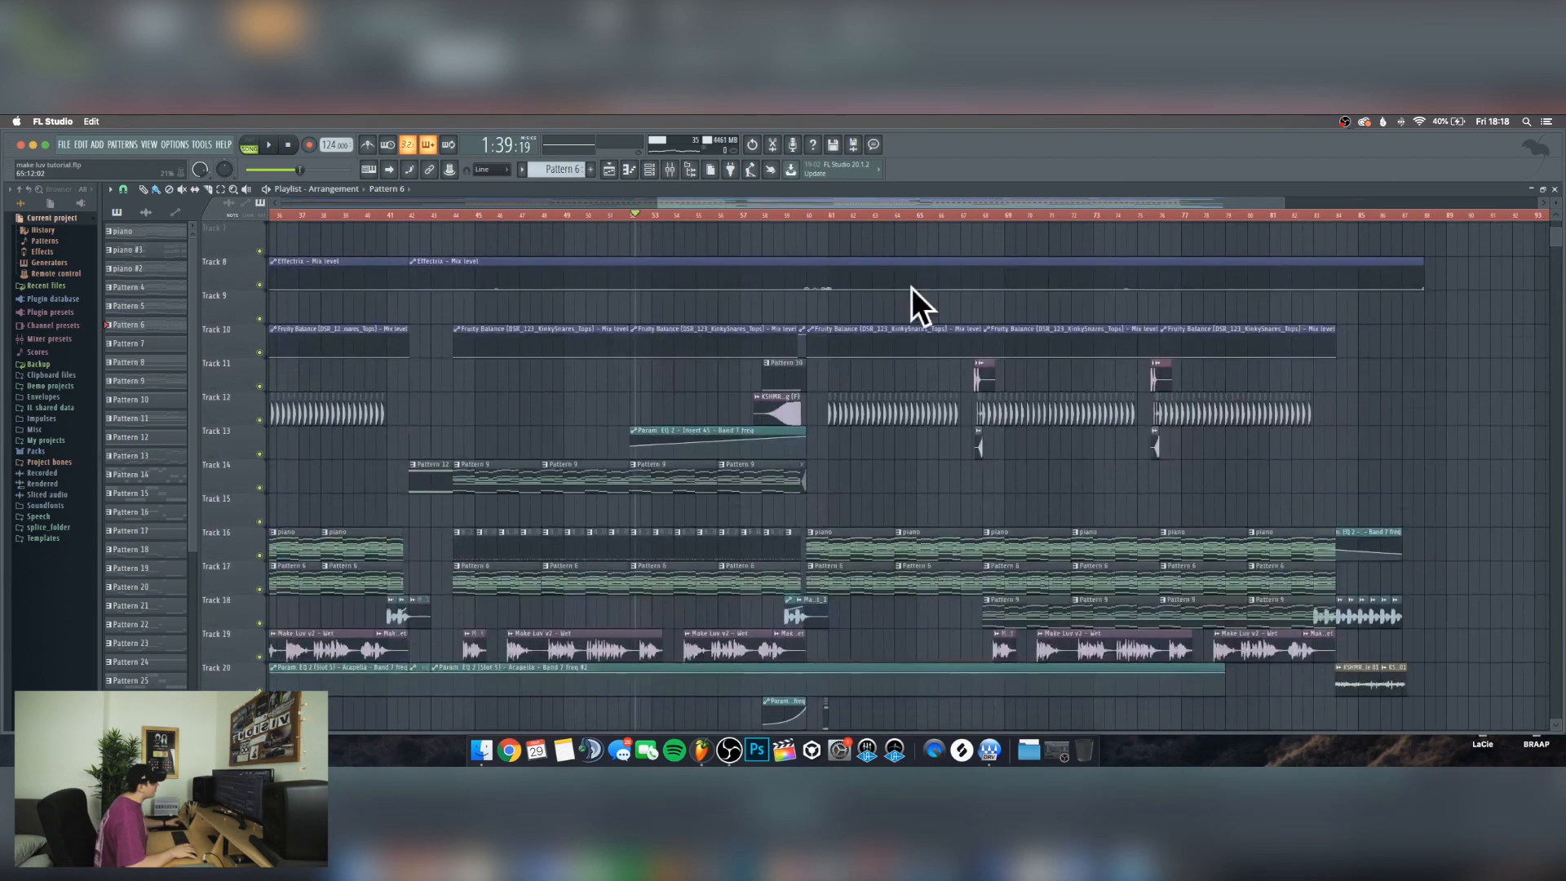
scroll(966, 216, "up", 4)
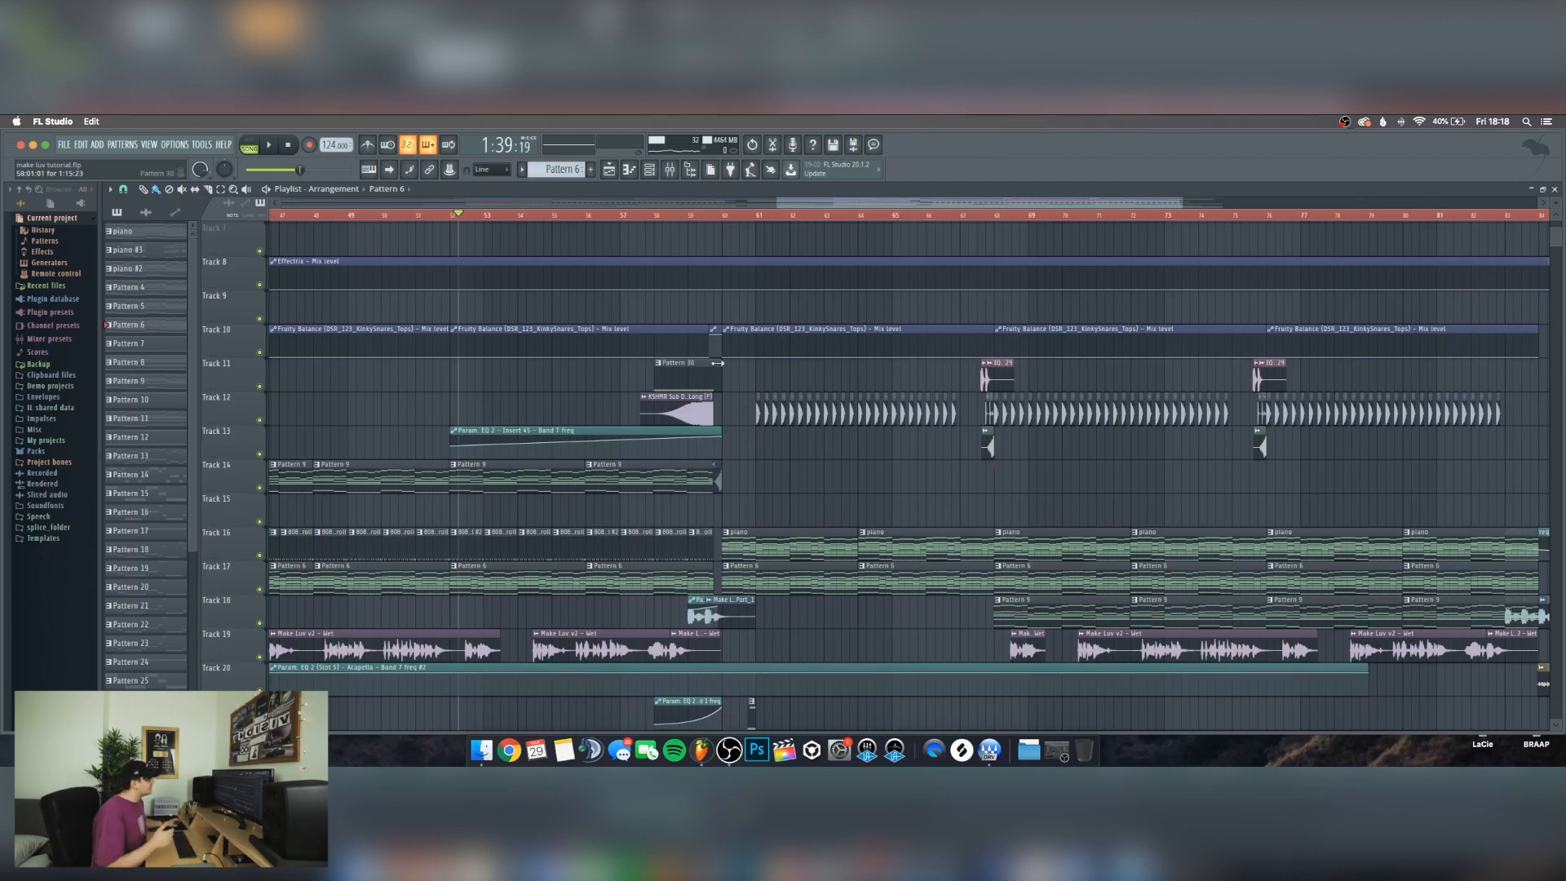
Play the song from the end of the second build-up through the gap into the second drop, and stop playback
left_click(648, 217)
key("space")
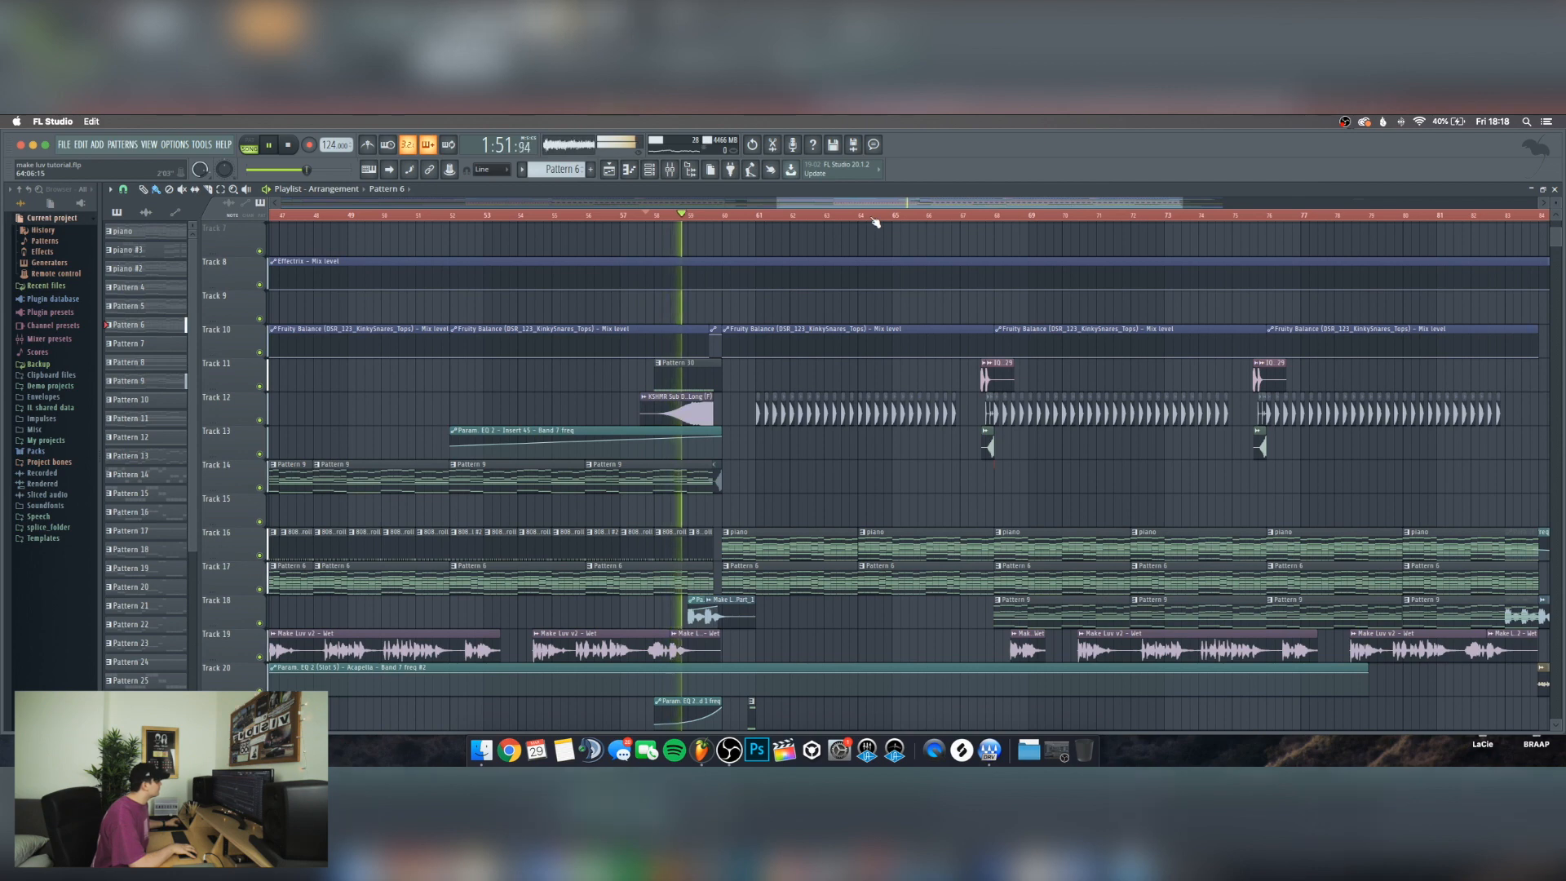
scroll(874, 217, "up", 2)
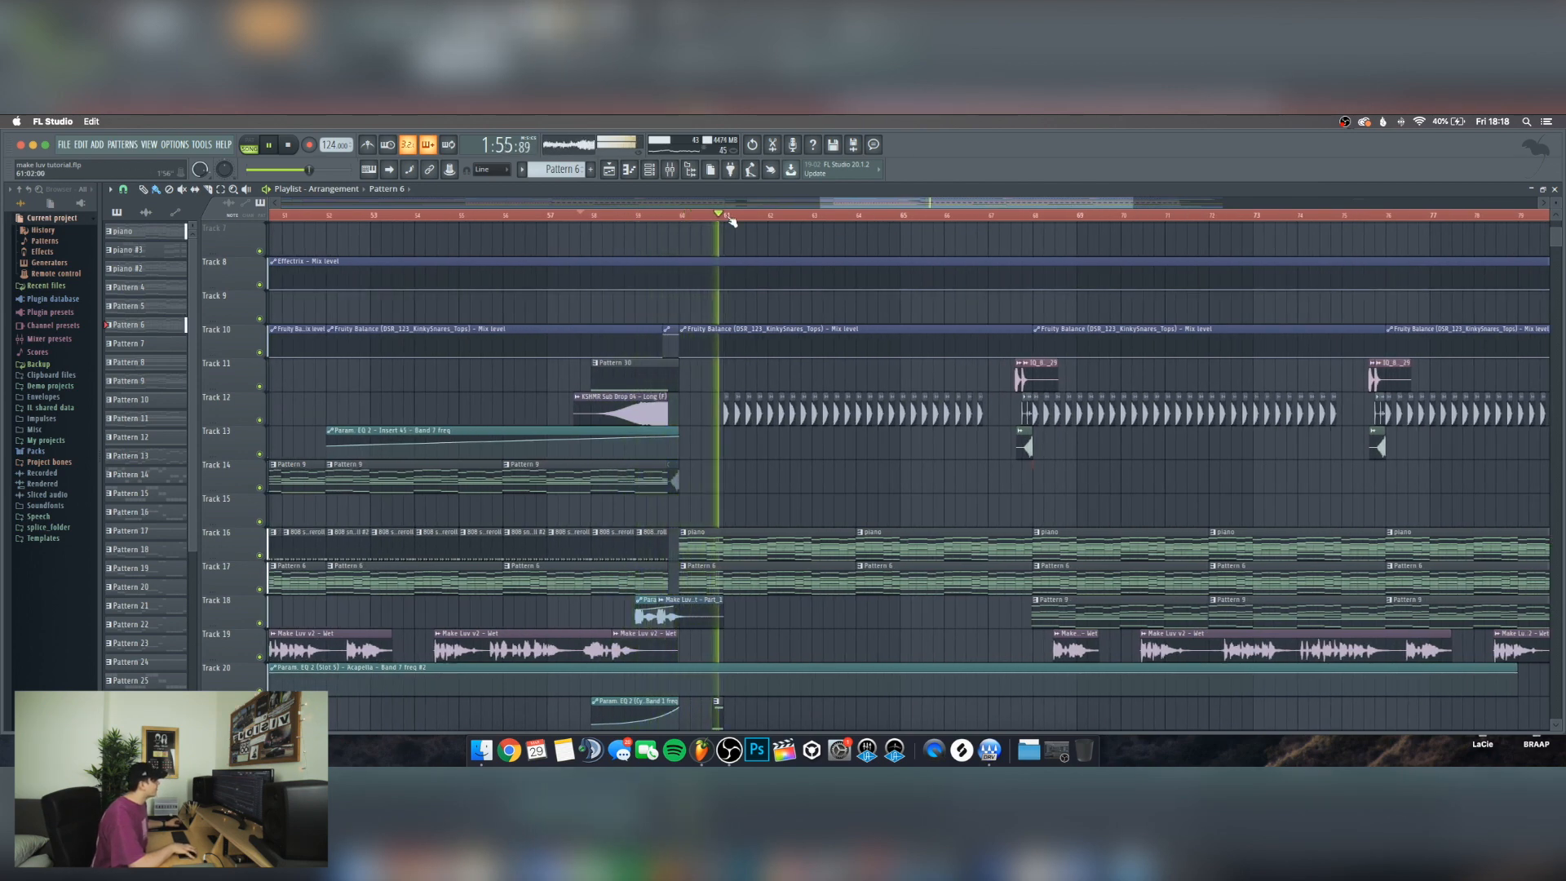
scroll(735, 221, "up", 2)
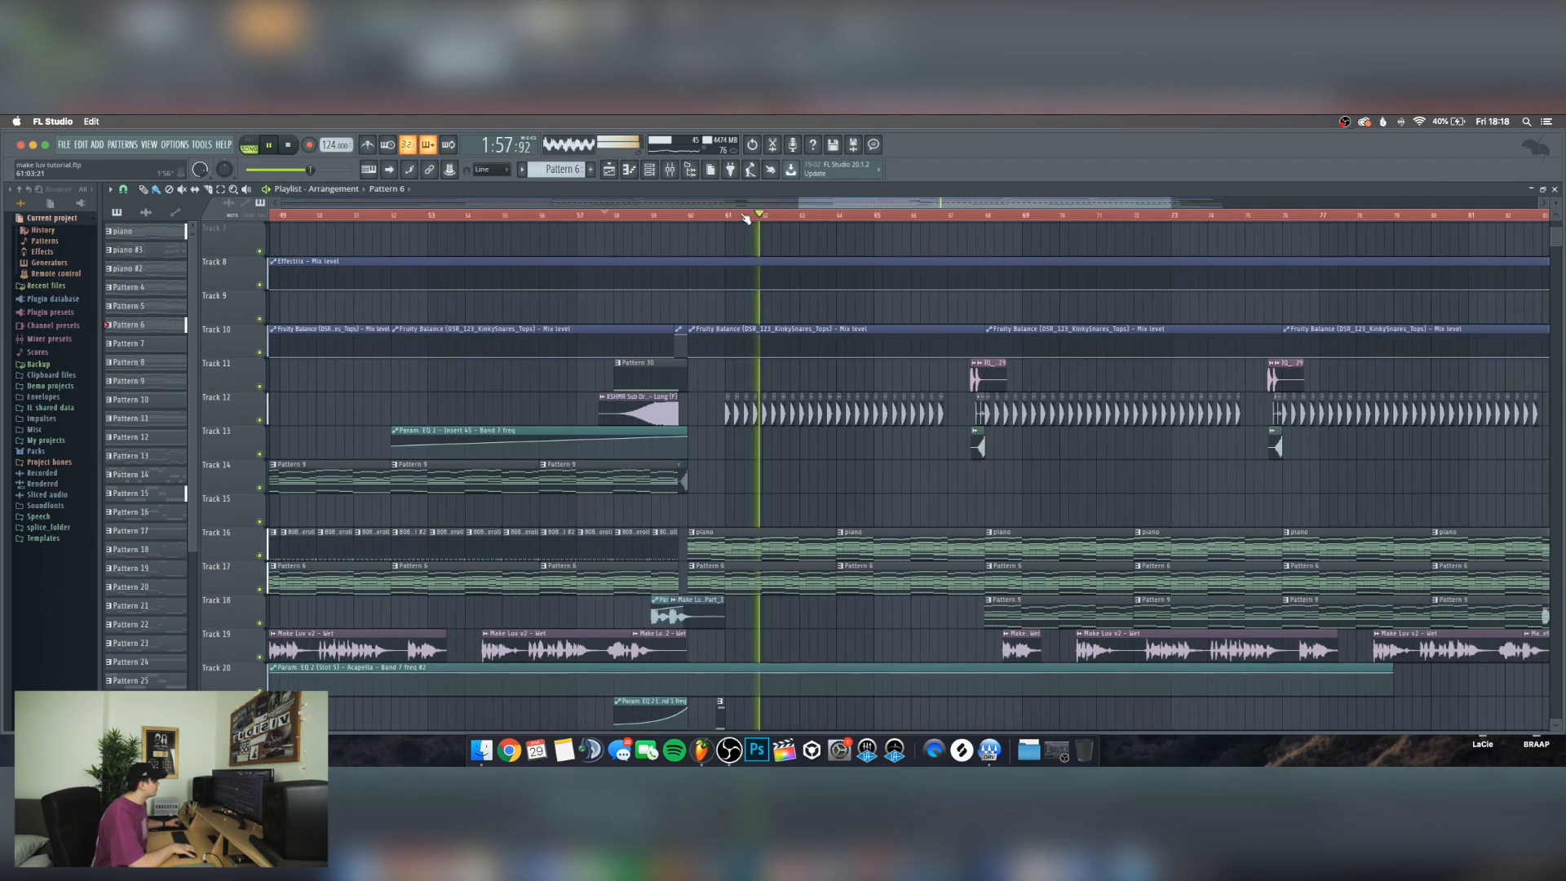
scroll(690, 383, "down", 1)
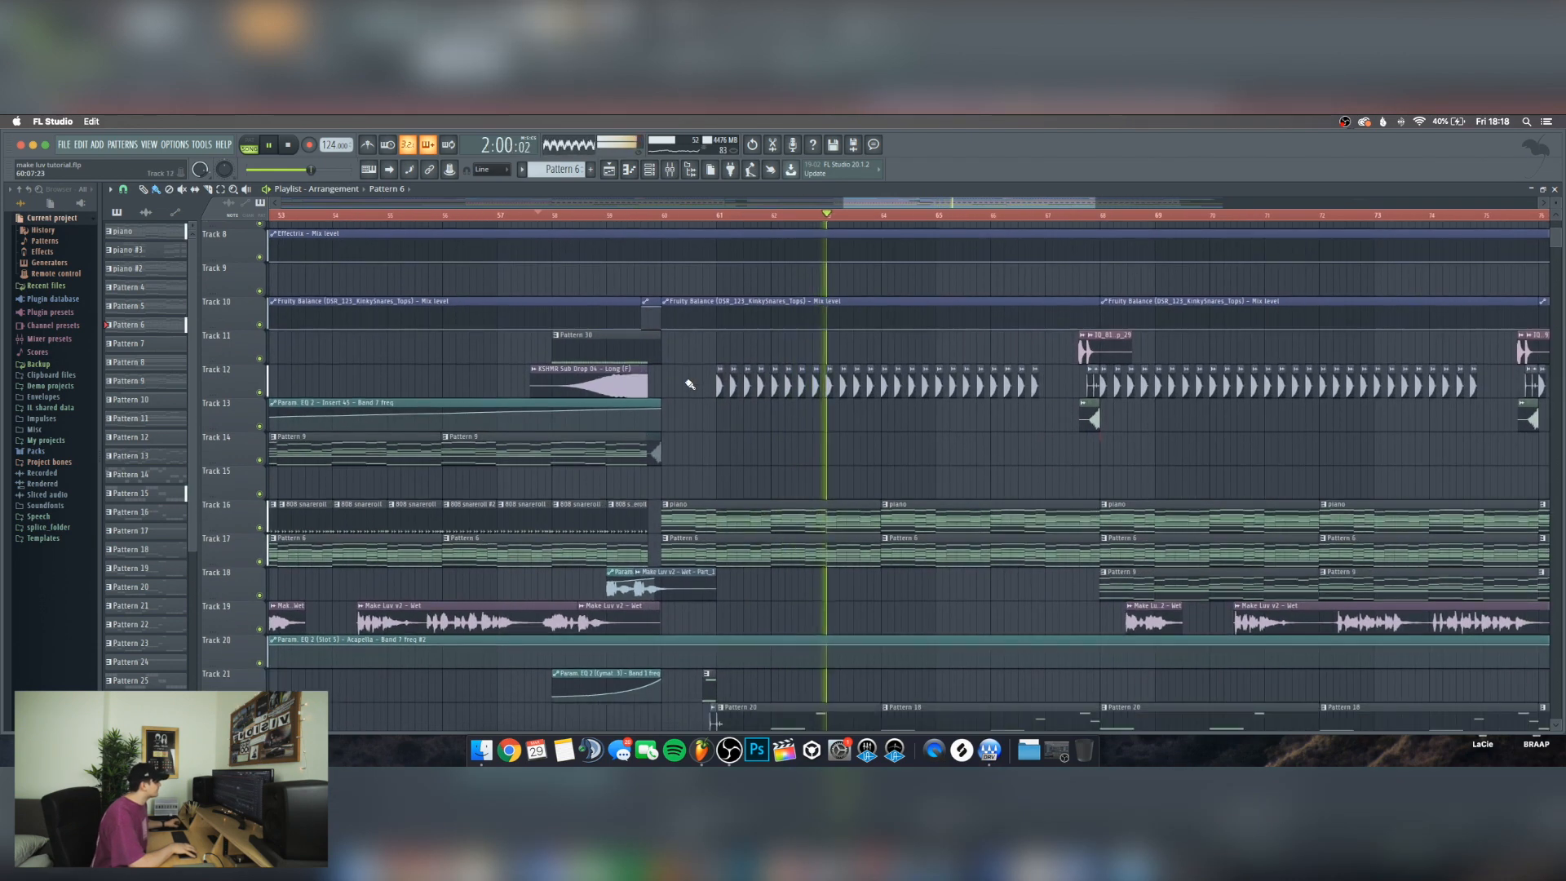
key("space")
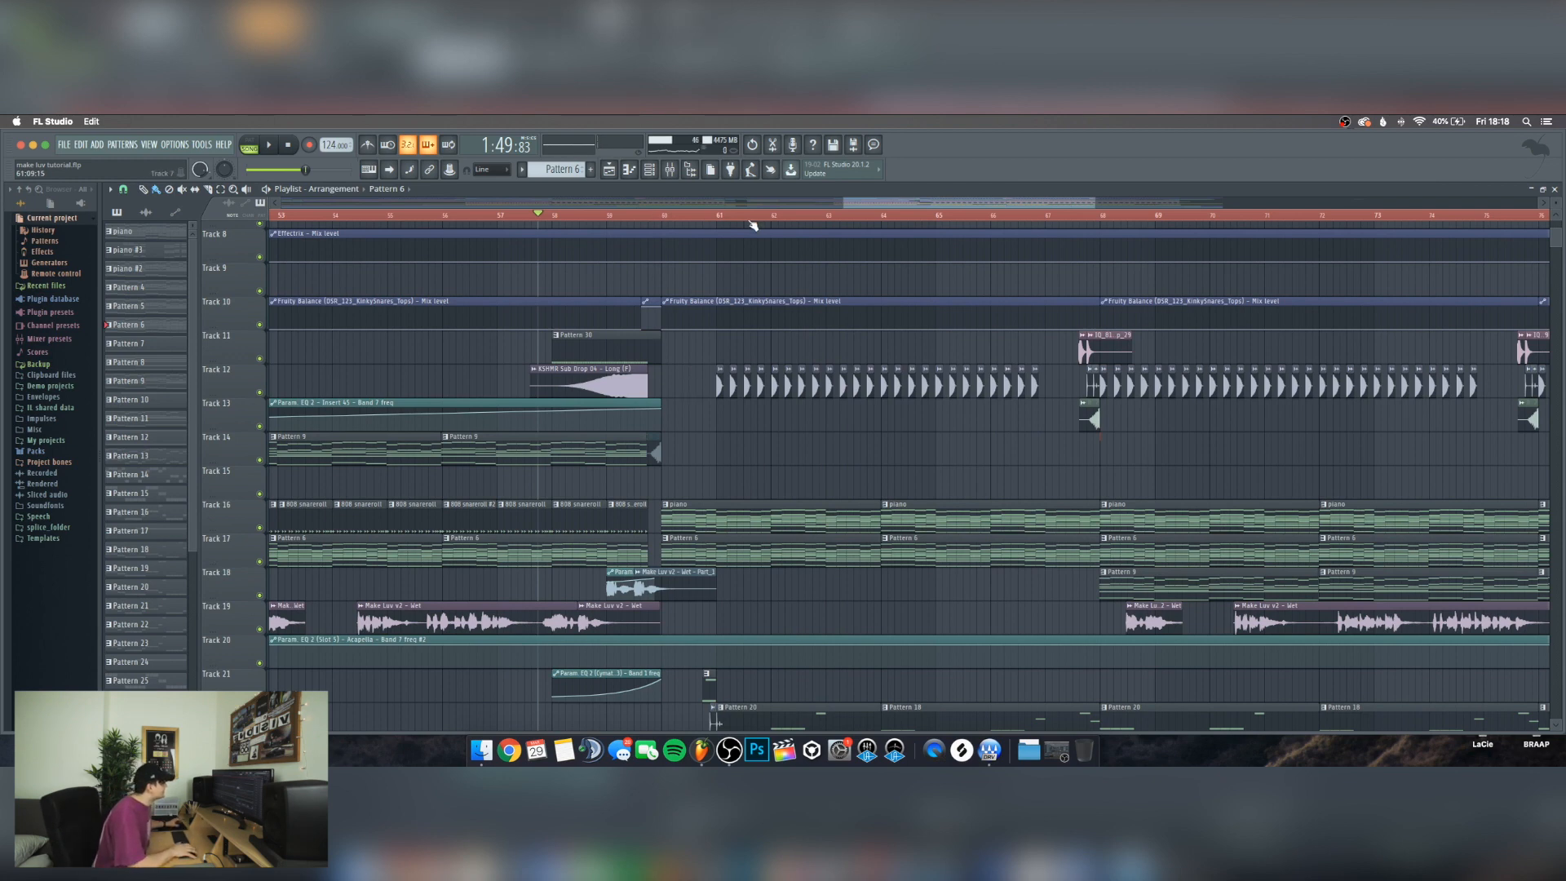
Examine all tracks around the gap before the second drop, from the upper clips to the Kickstart automation on tracks 62 to 64
scroll(731, 221, "up", 2)
scroll(667, 454, "down", 3)
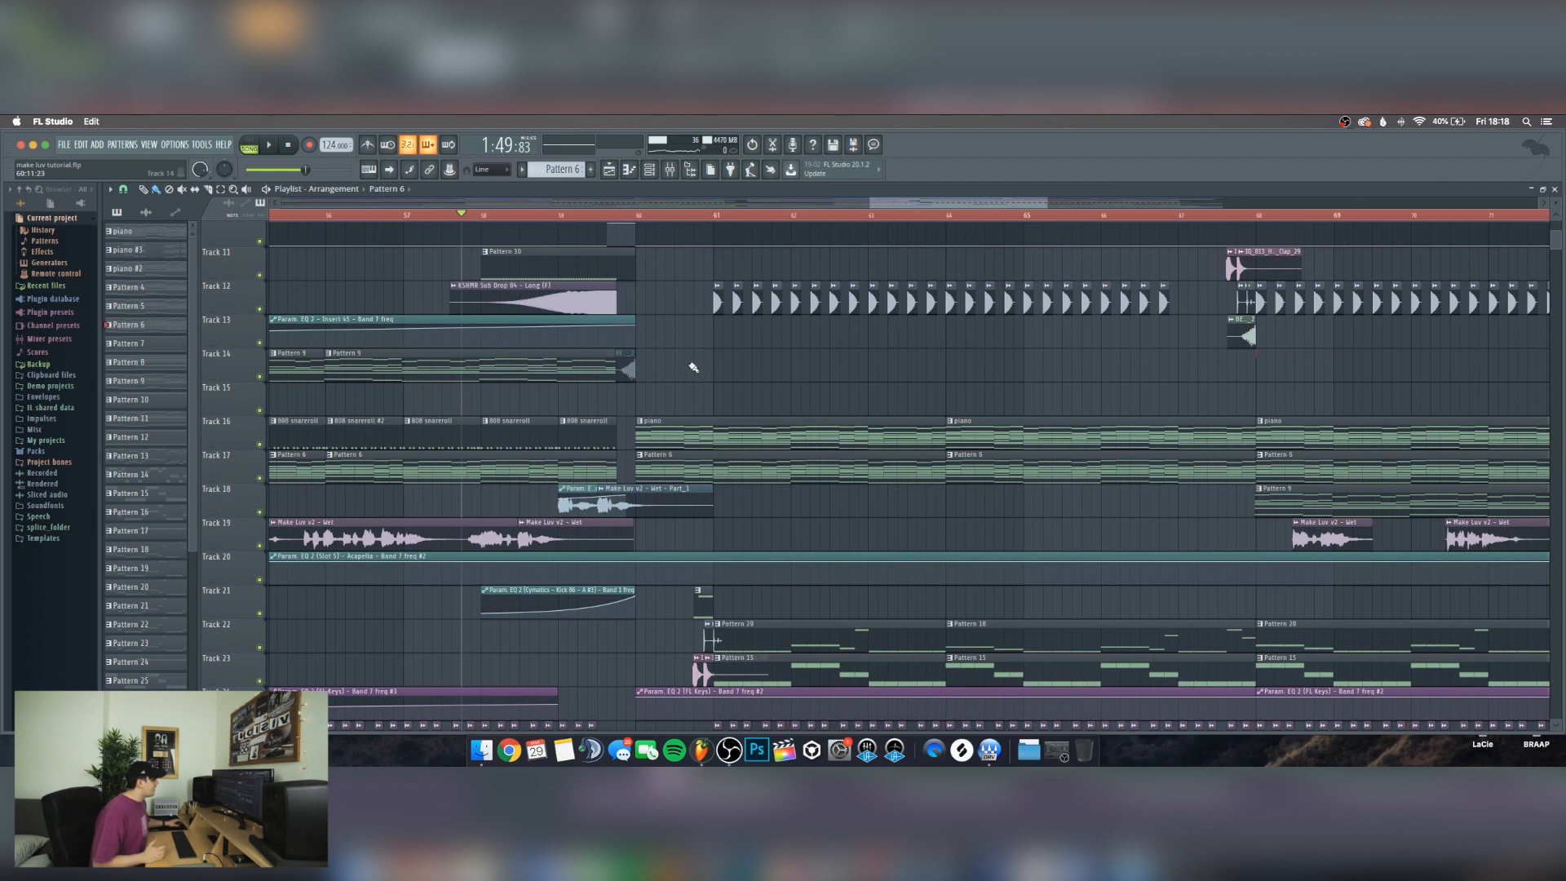
scroll(694, 368, "down", 2)
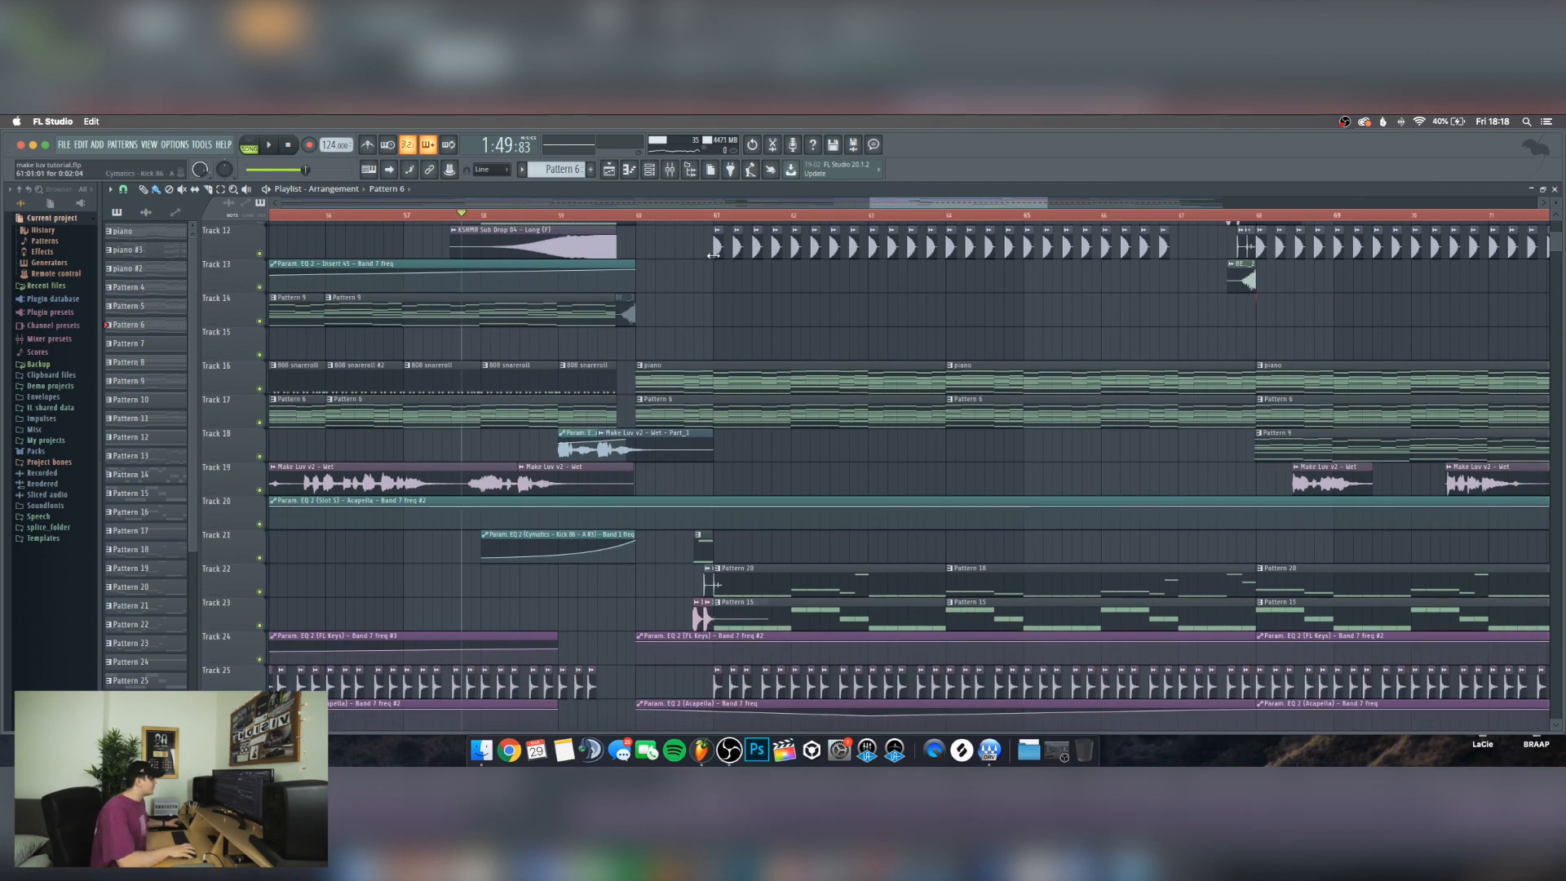
scroll(760, 304, "down", 15)
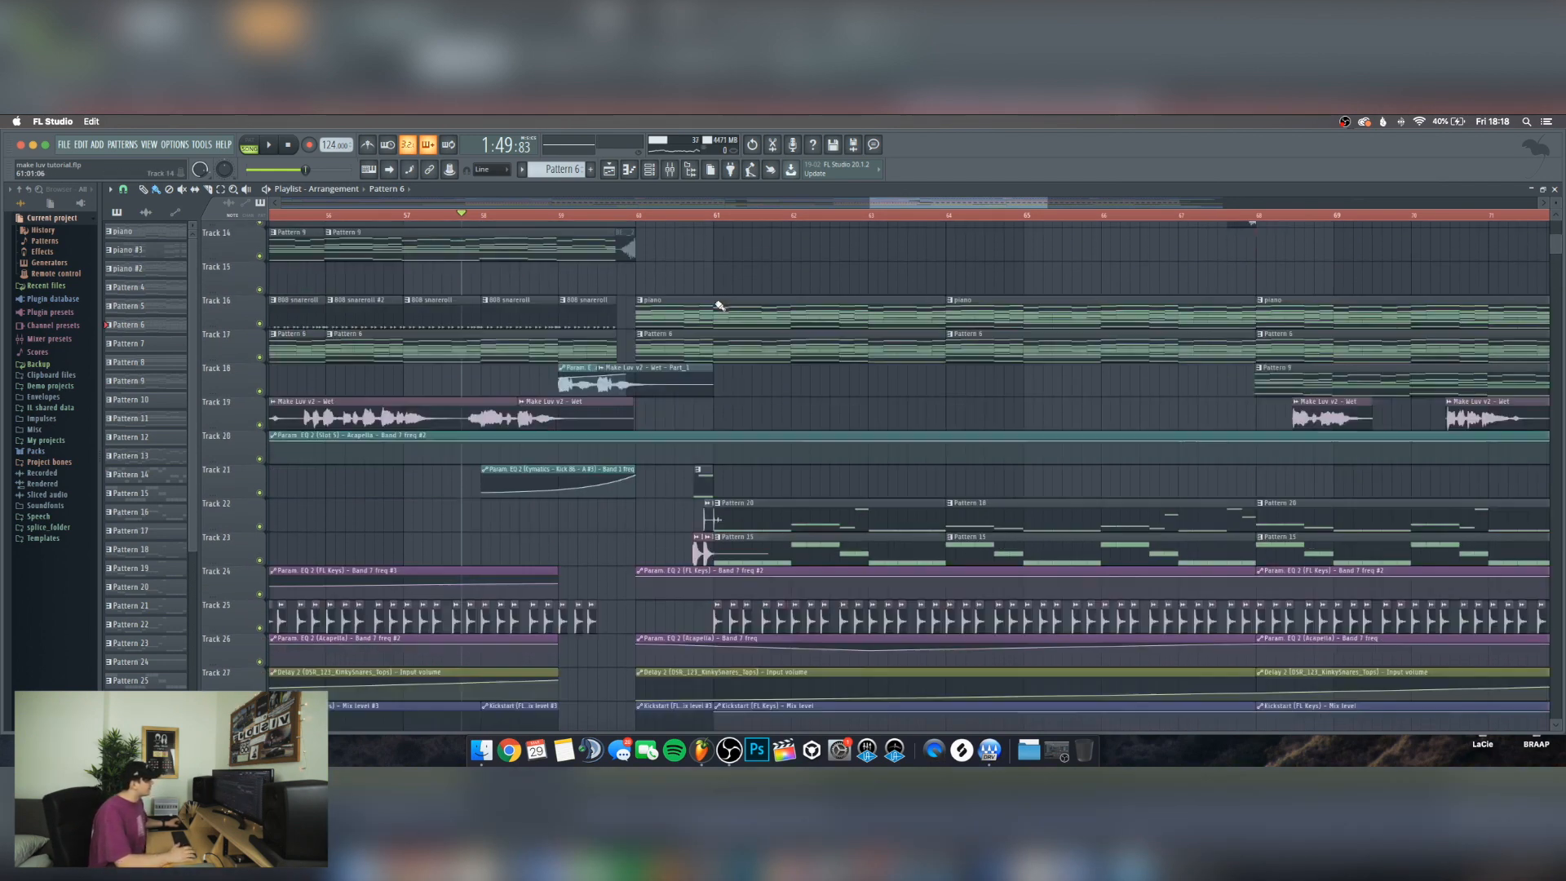
scroll(704, 479, "down", 12)
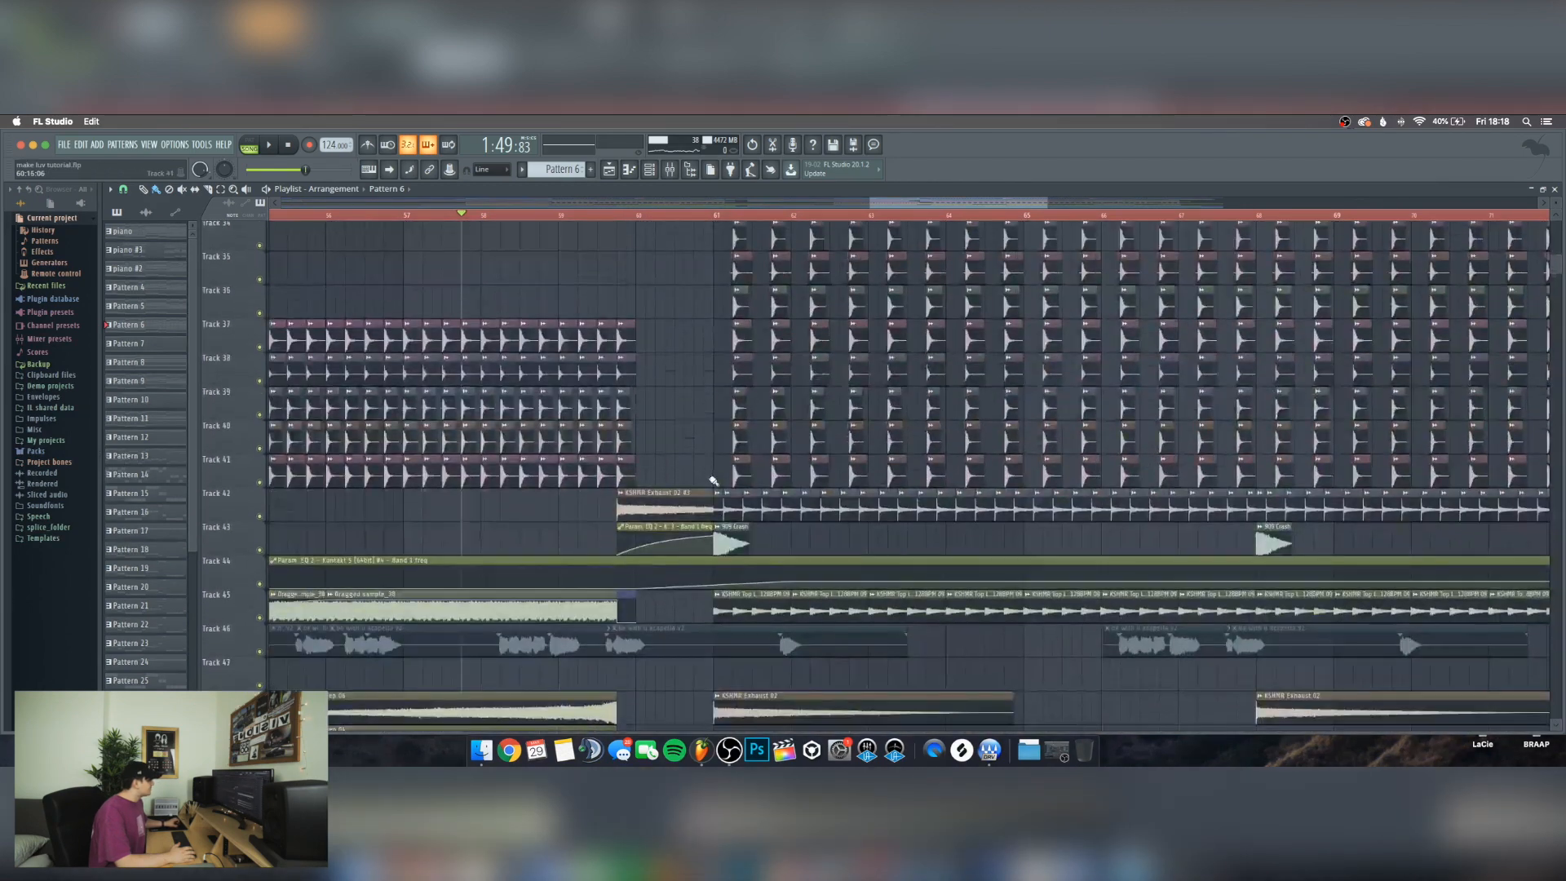
scroll(648, 499, "down", 7)
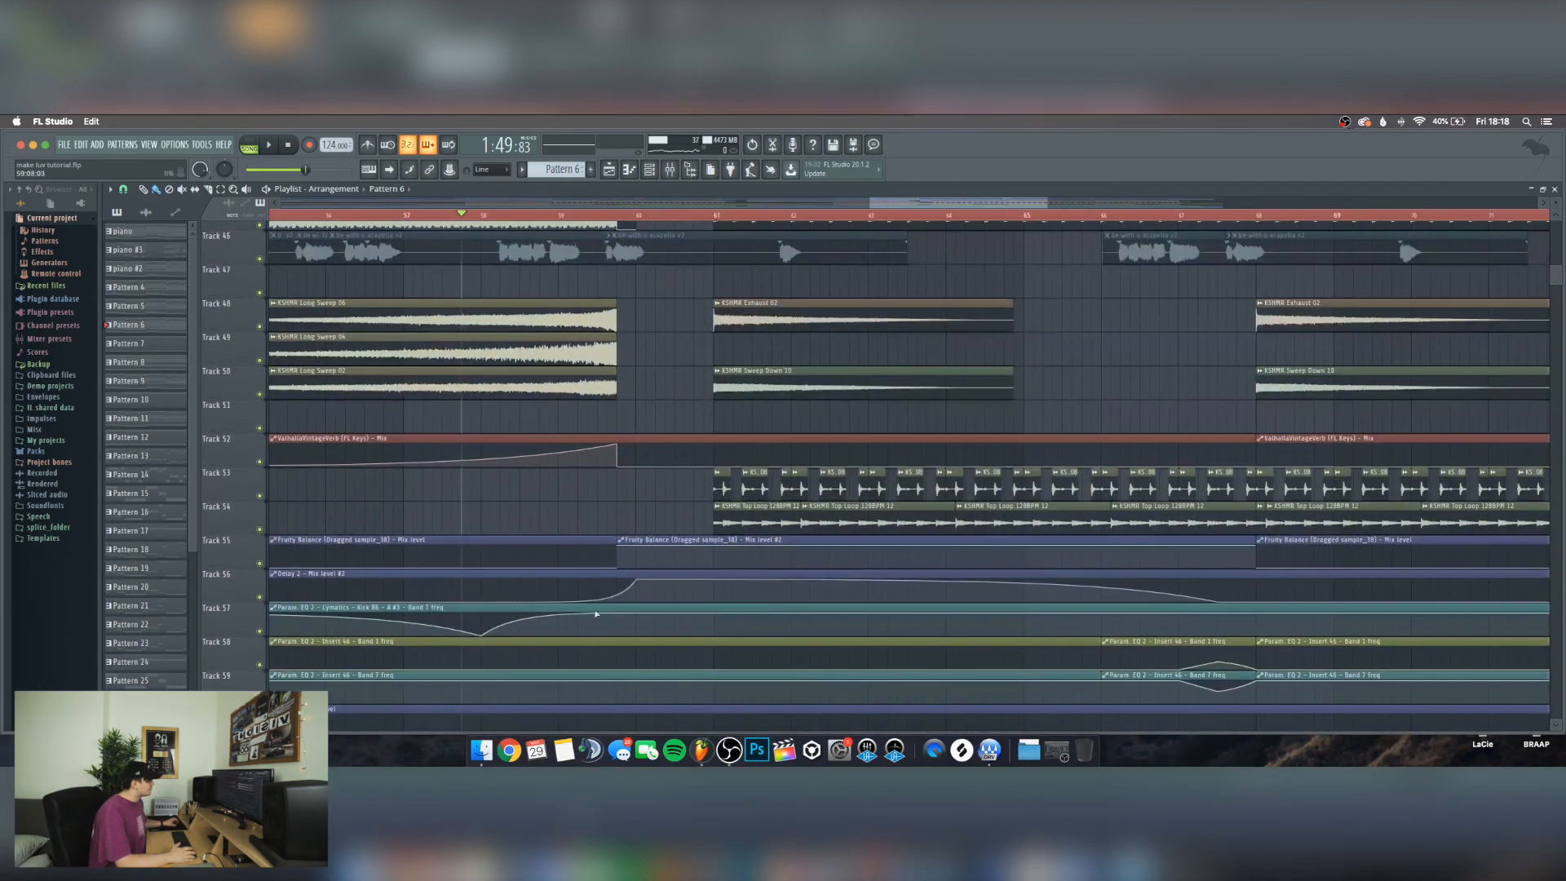
scroll(624, 560, "down", 7)
scroll(660, 522, "up", 20)
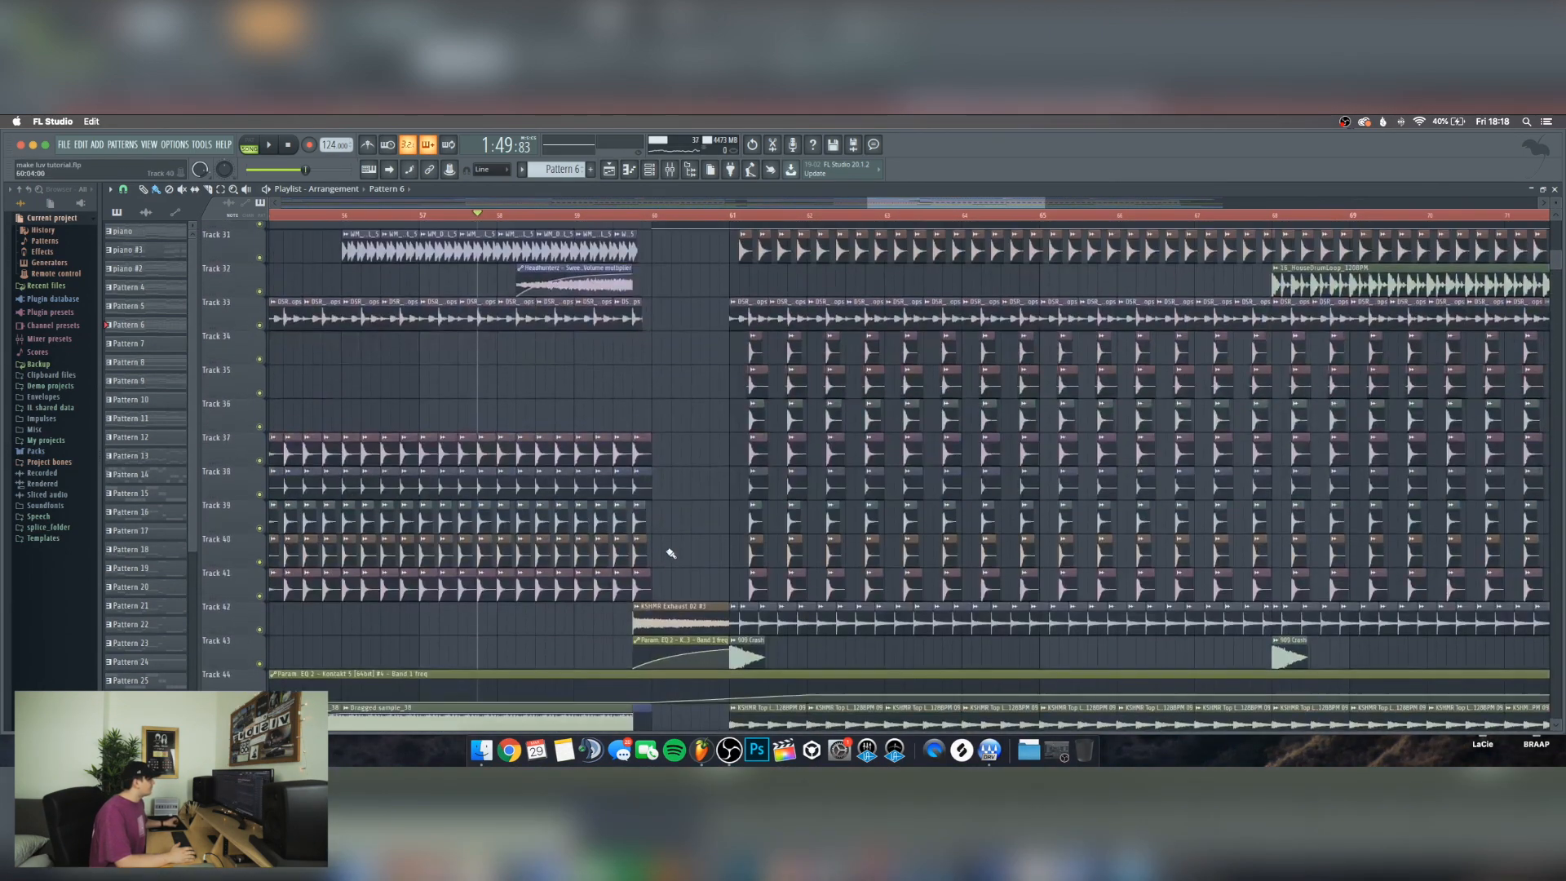
scroll(693, 382, "up", 15)
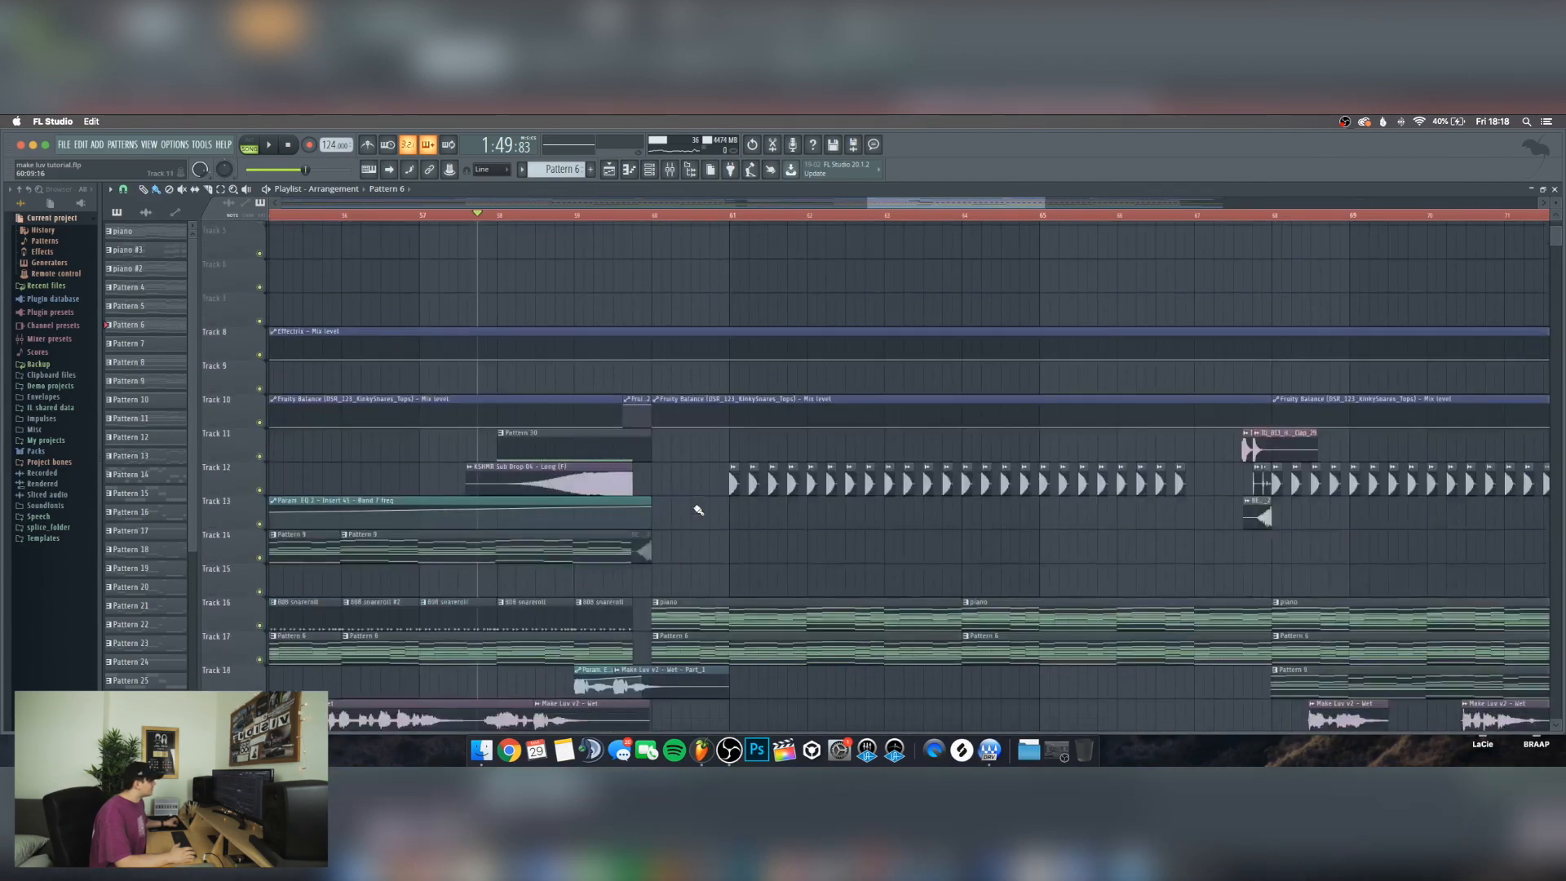
scroll(699, 506, "down", 20)
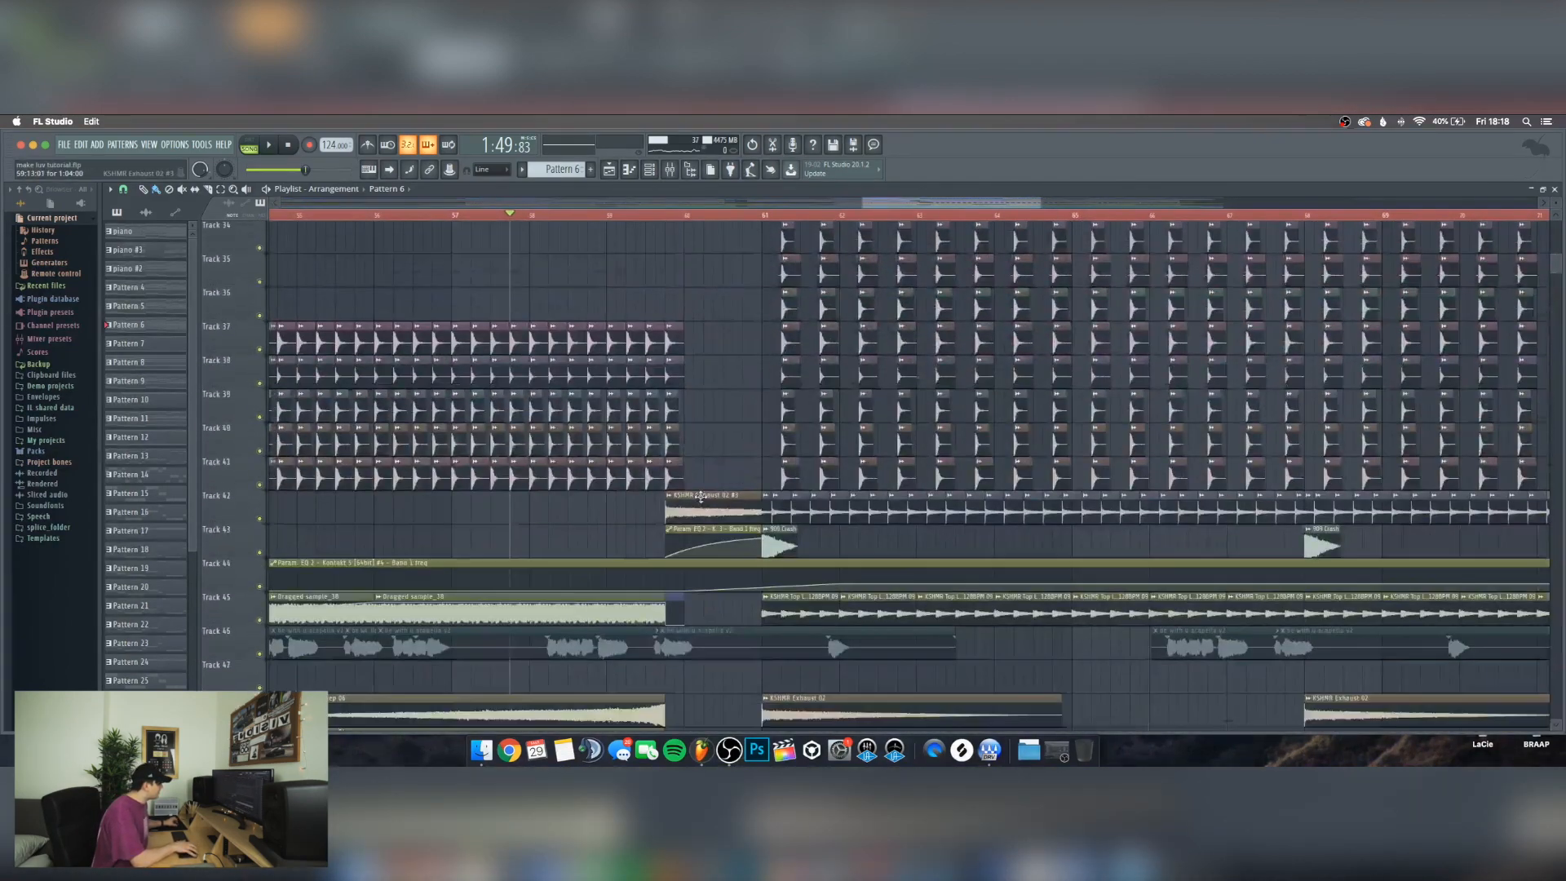
scroll(701, 500, "down", 14)
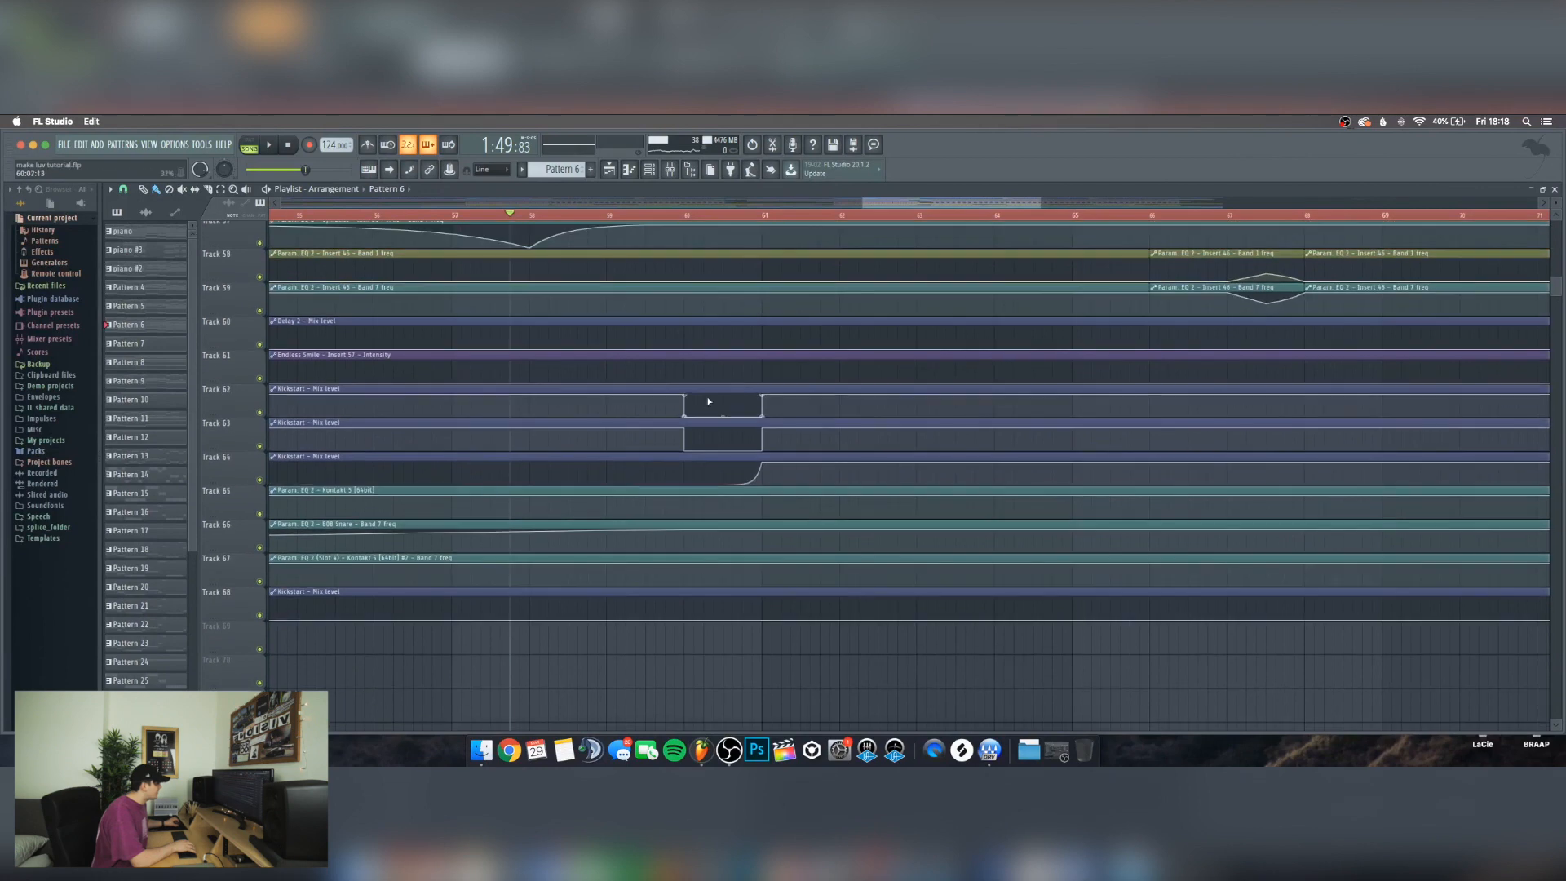
scroll(715, 433, "up", 20)
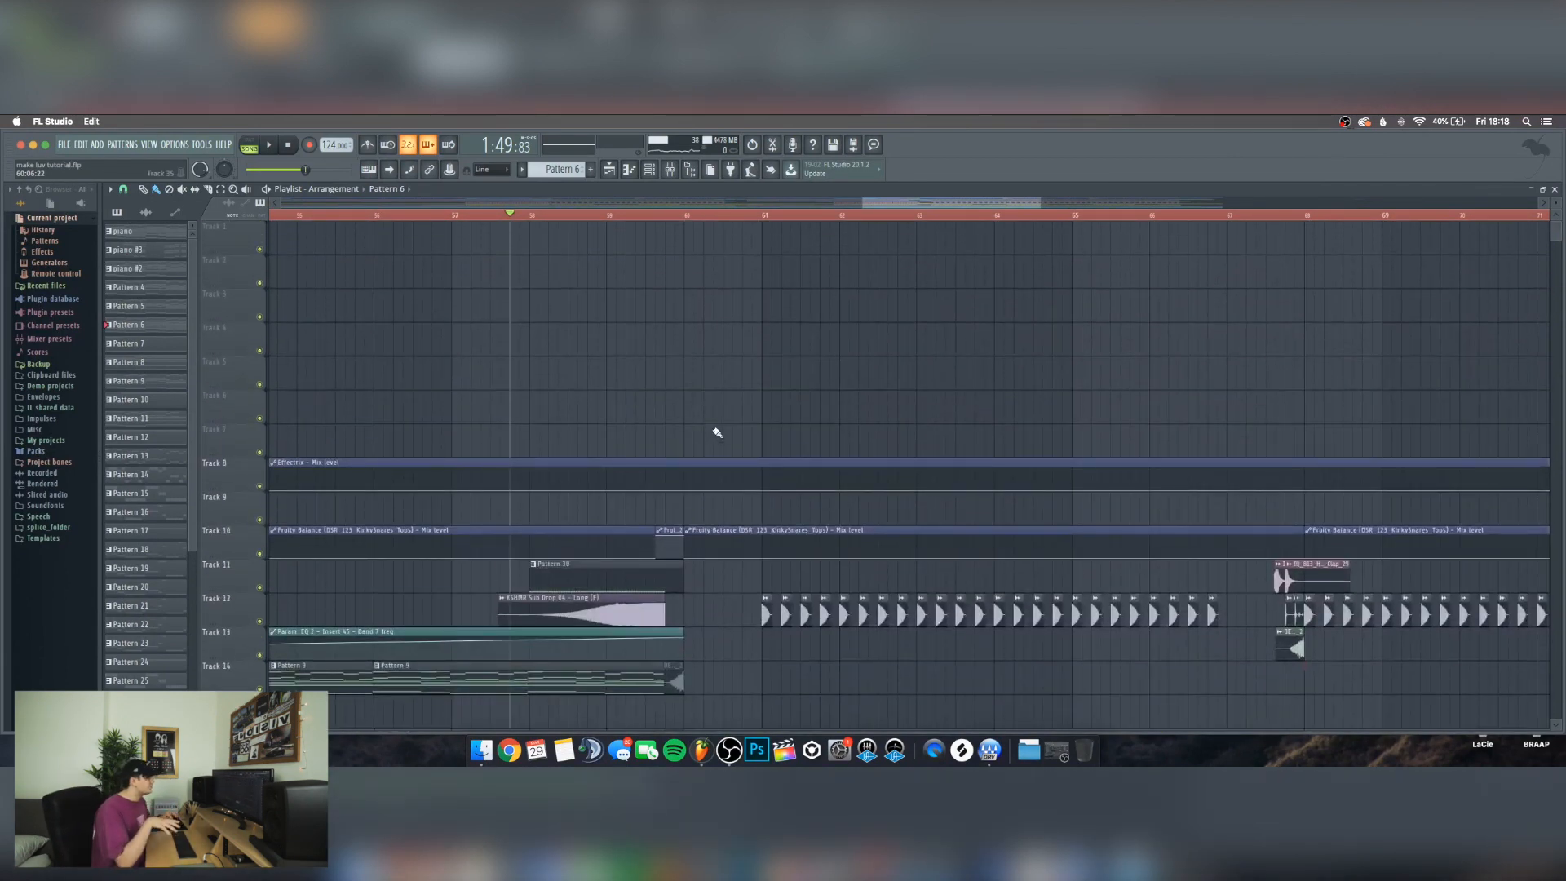
Select the time range of the sub drop clip just before the second drop, audition track 21 soloed, and unsolo it
scroll(773, 326, "down", 8)
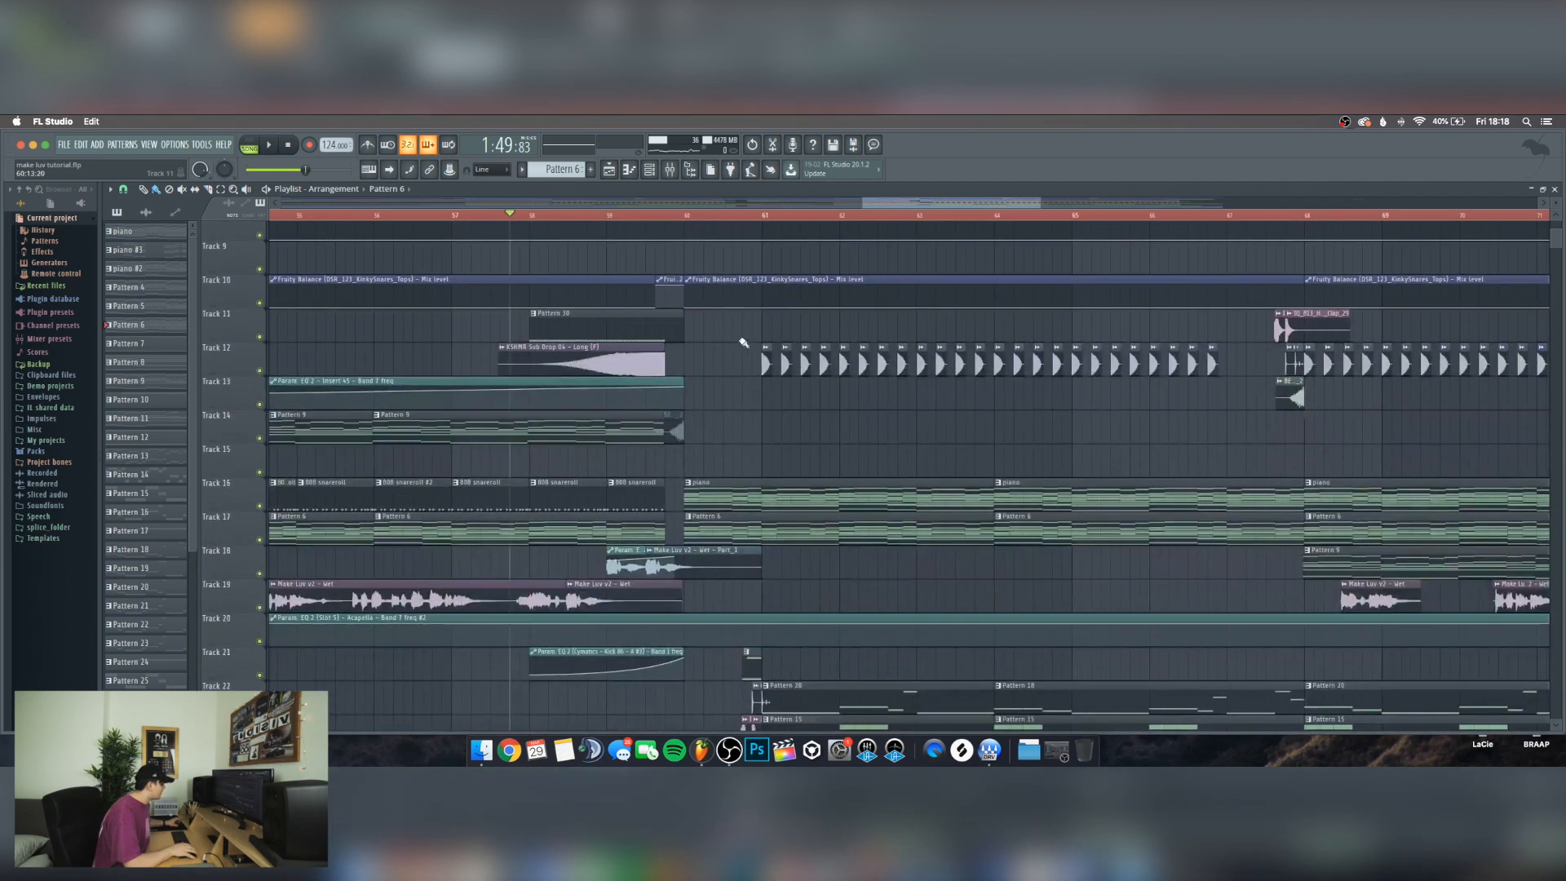
scroll(733, 369, "down", 5)
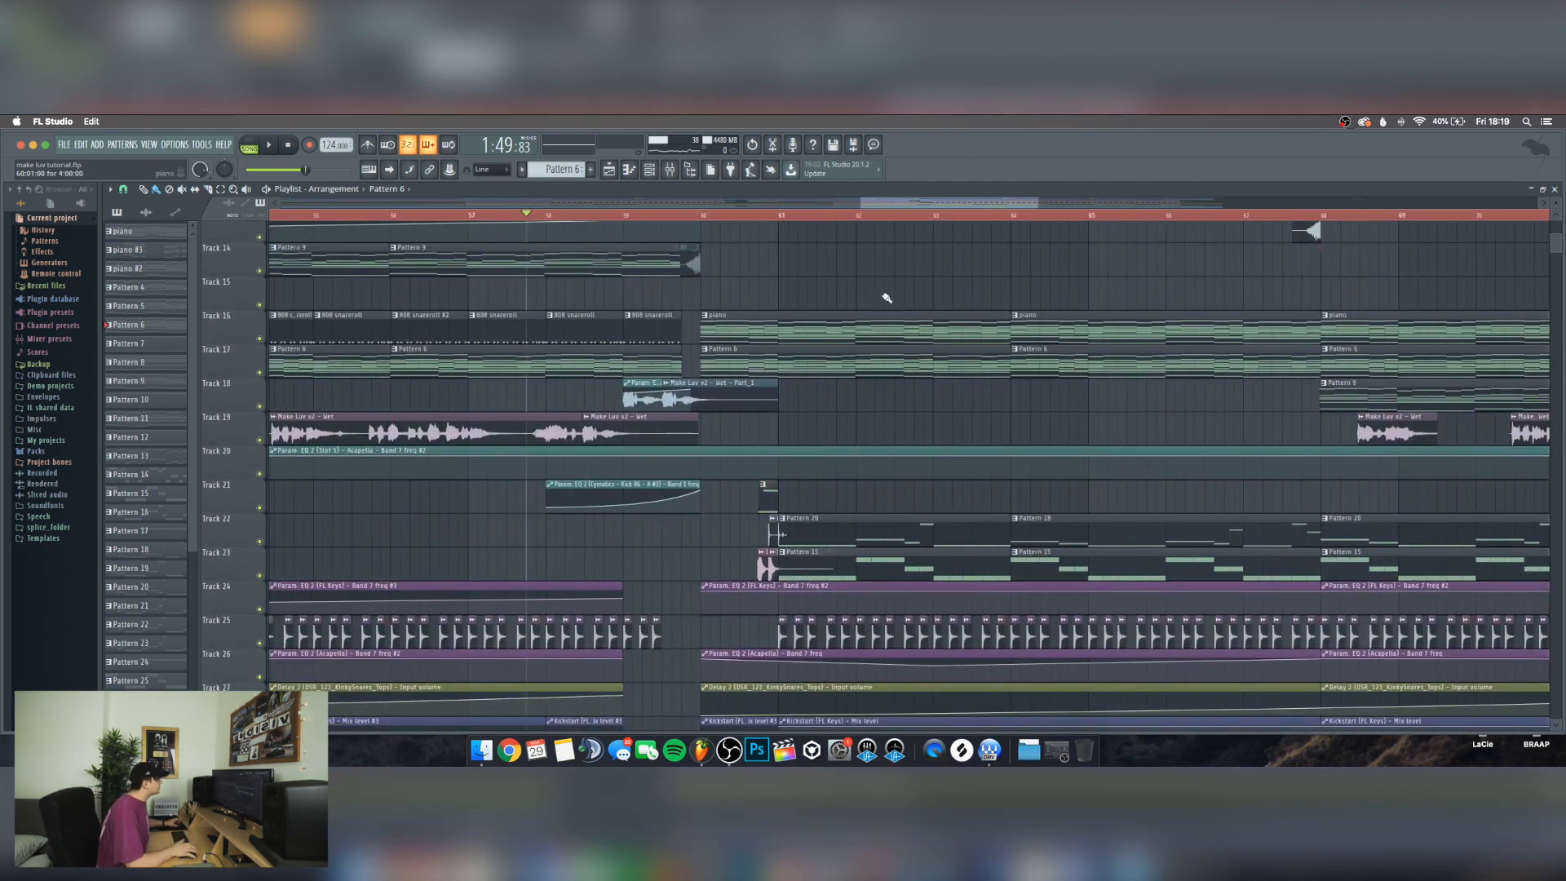
scroll(782, 221, "up", 8)
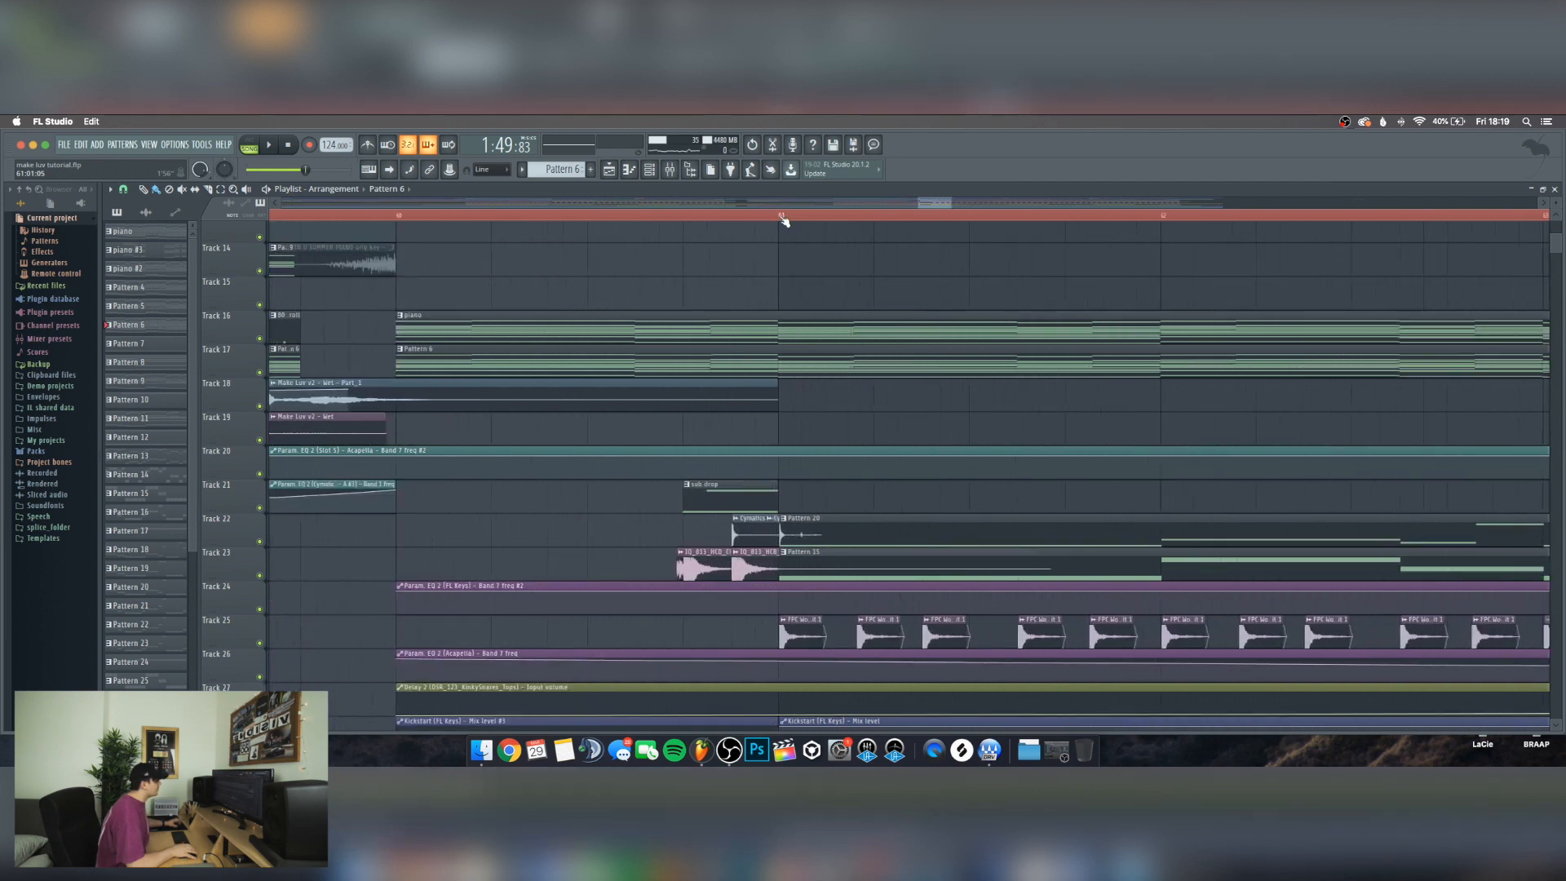
left_click(684, 217)
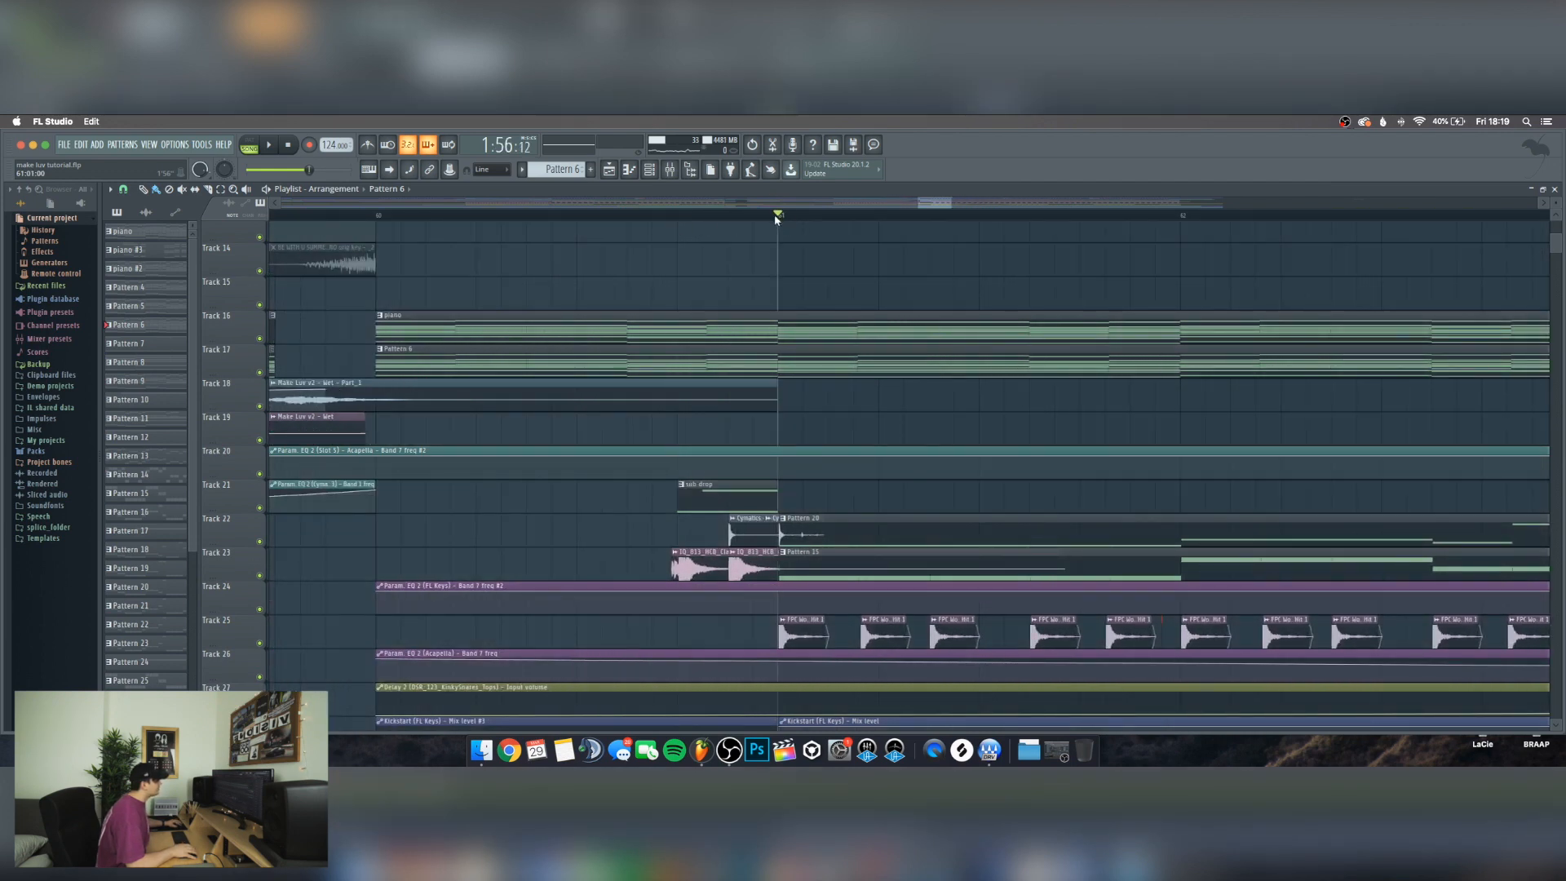
left_click_drag(775, 213, 676, 214)
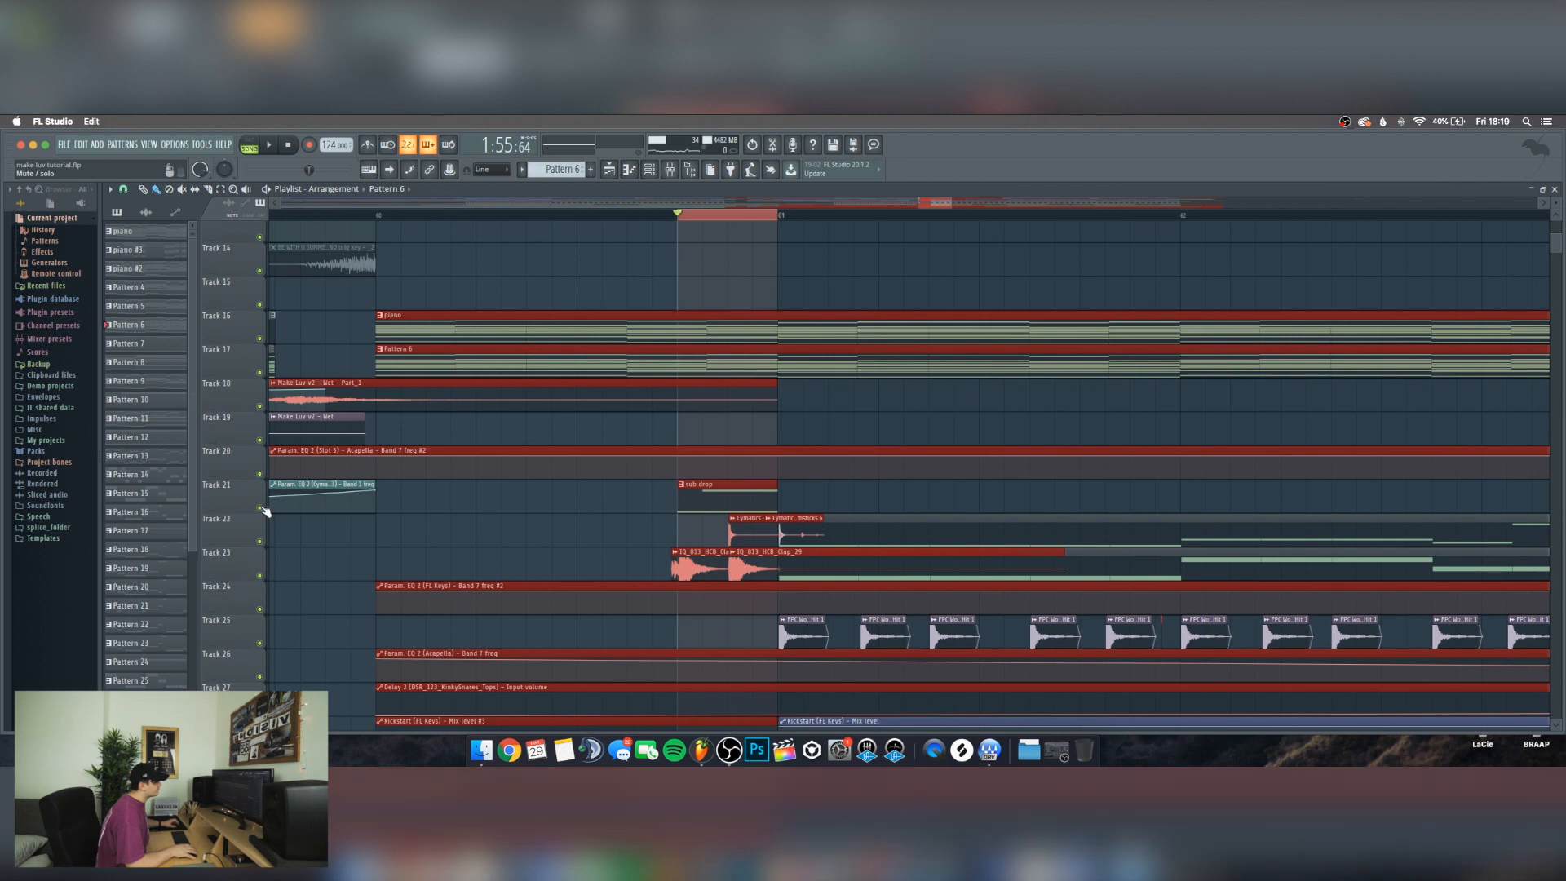
right_click(260, 508)
key("space")
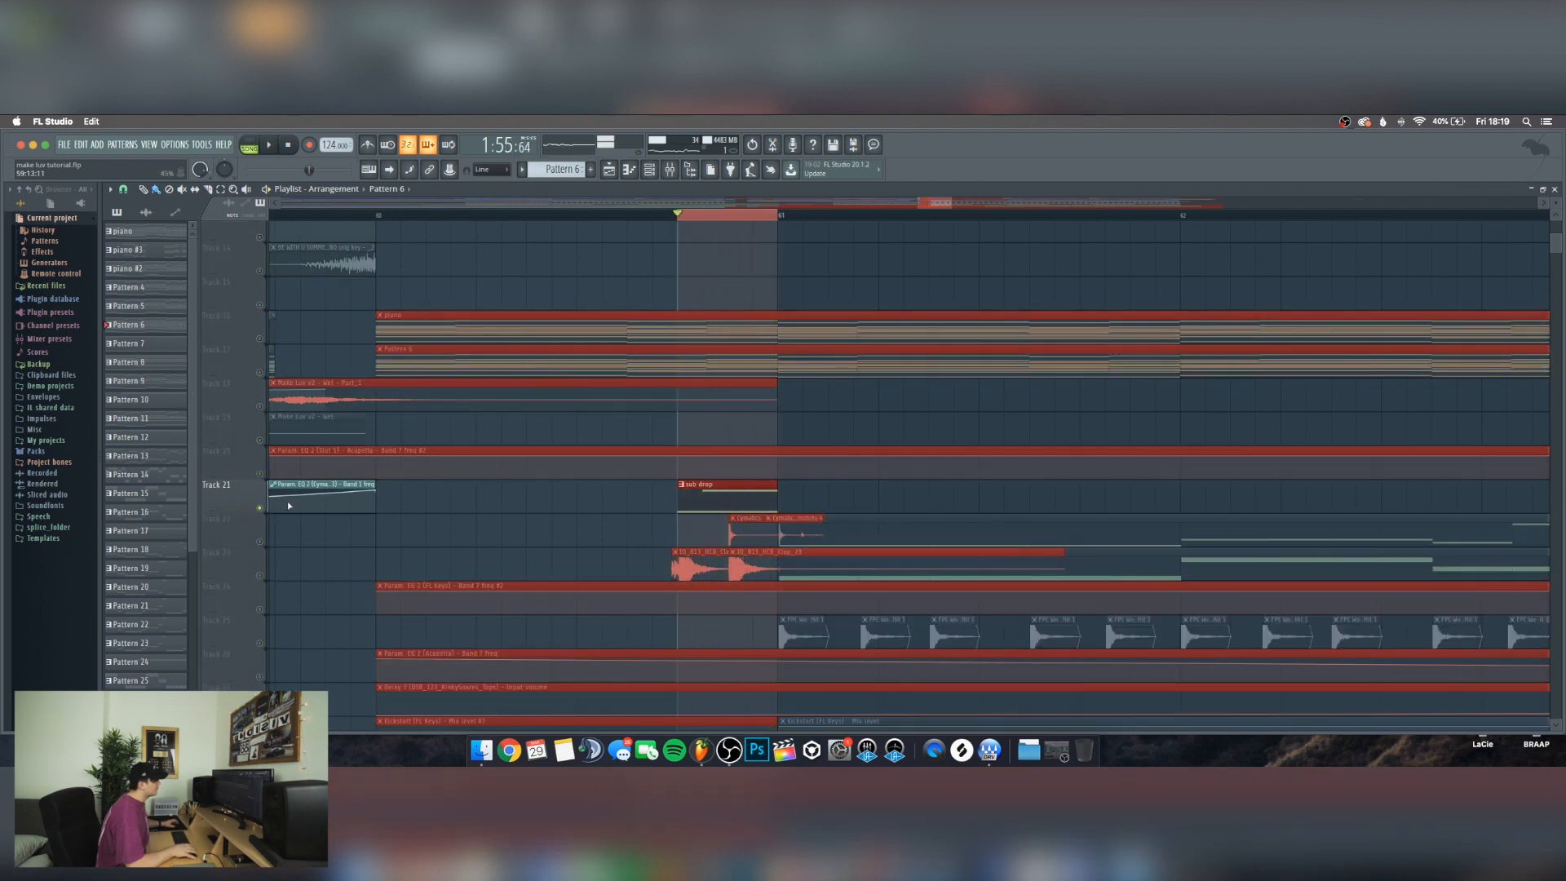
key("space")
right_click(260, 508)
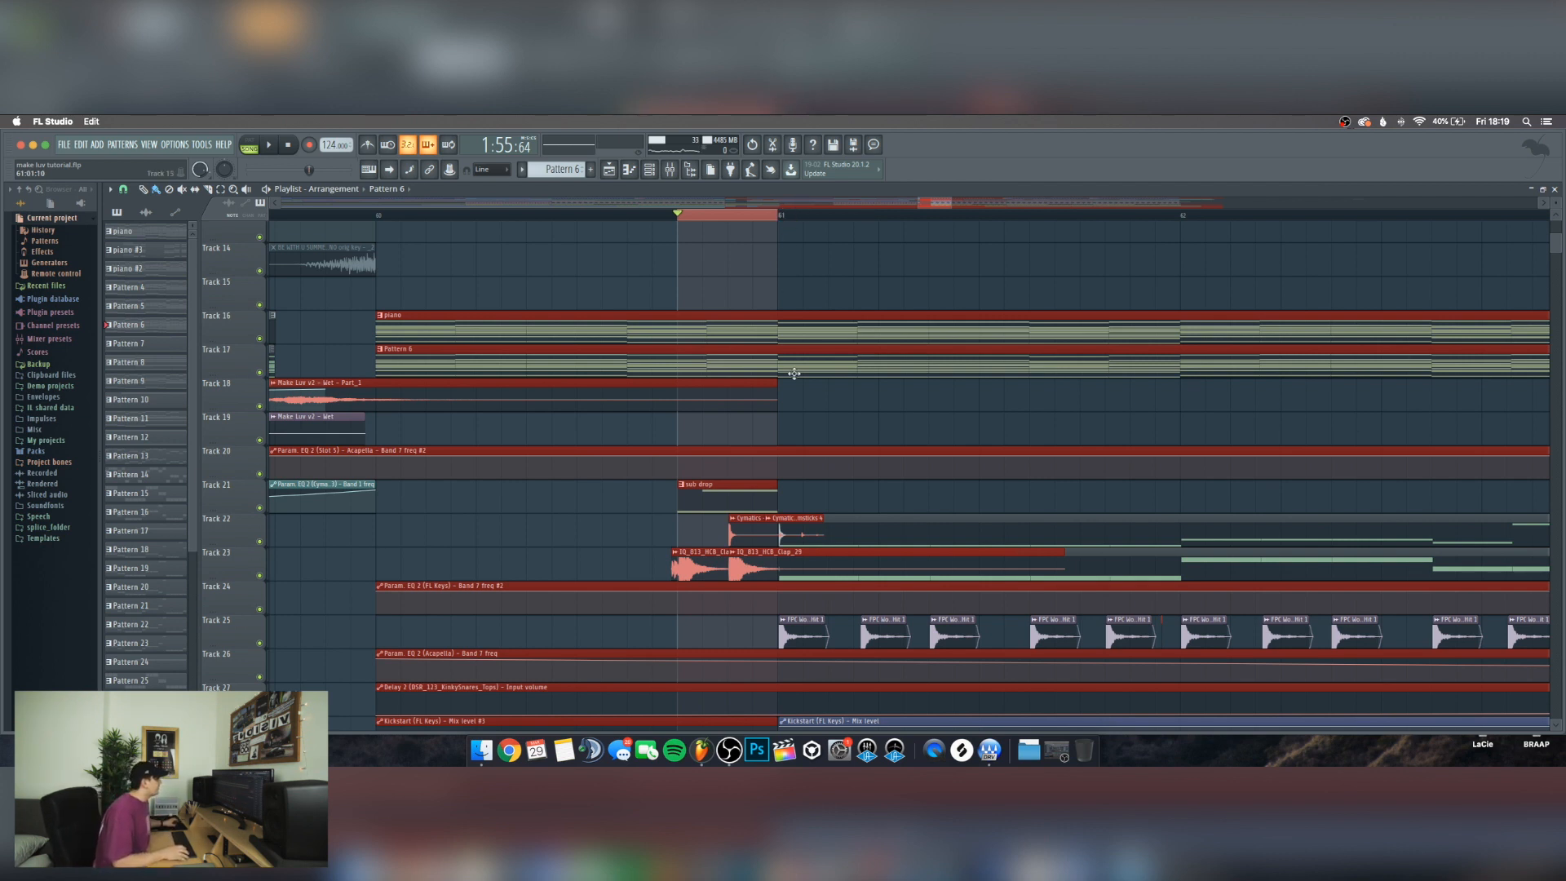
Inspect the low notes of the sub drop pattern in the piano roll, close it and clear the playlist's time selection
double_click(735, 486)
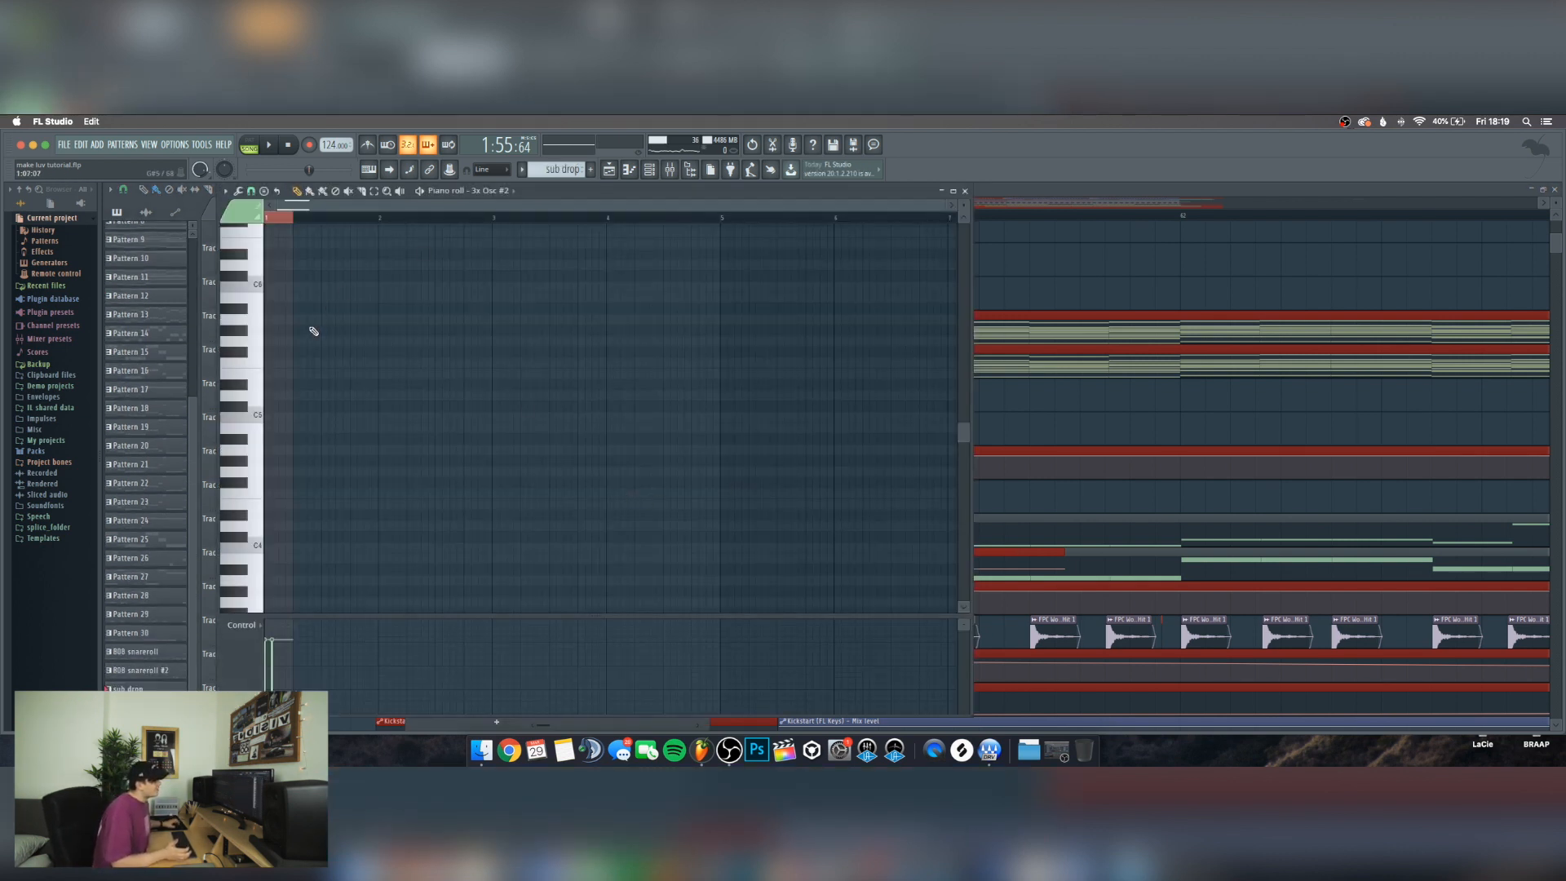
scroll(314, 331, "up", 5)
scroll(436, 340, "down", 15)
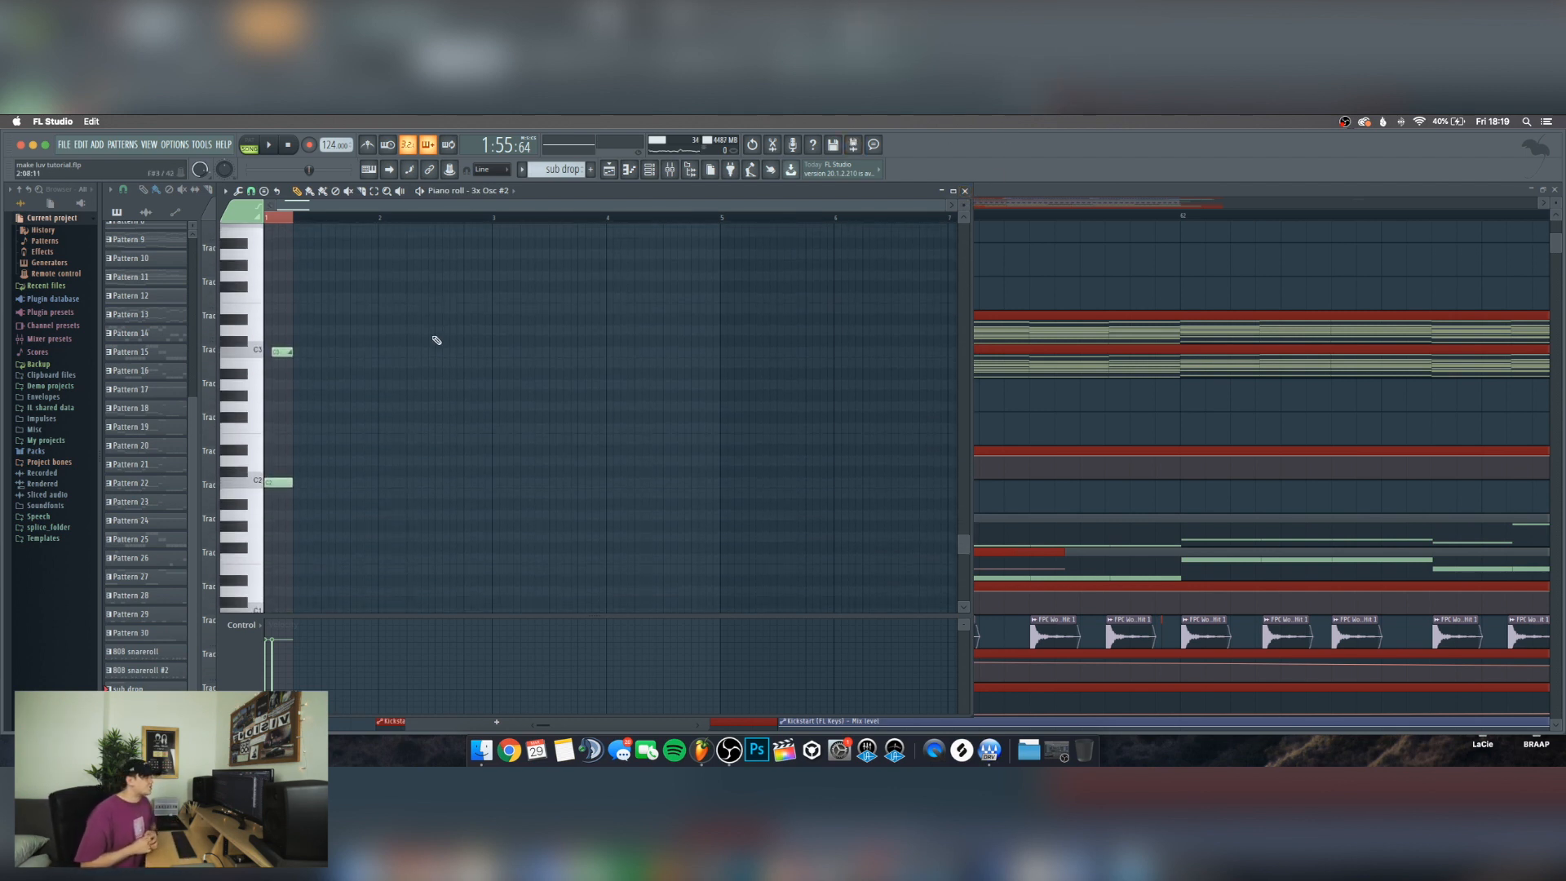
left_click(964, 191)
left_click(728, 216)
Select the two HouseDrumLoop clips on track 32 and examine them alongside the other drum tracks of the second drop
scroll(975, 219, "down", 10)
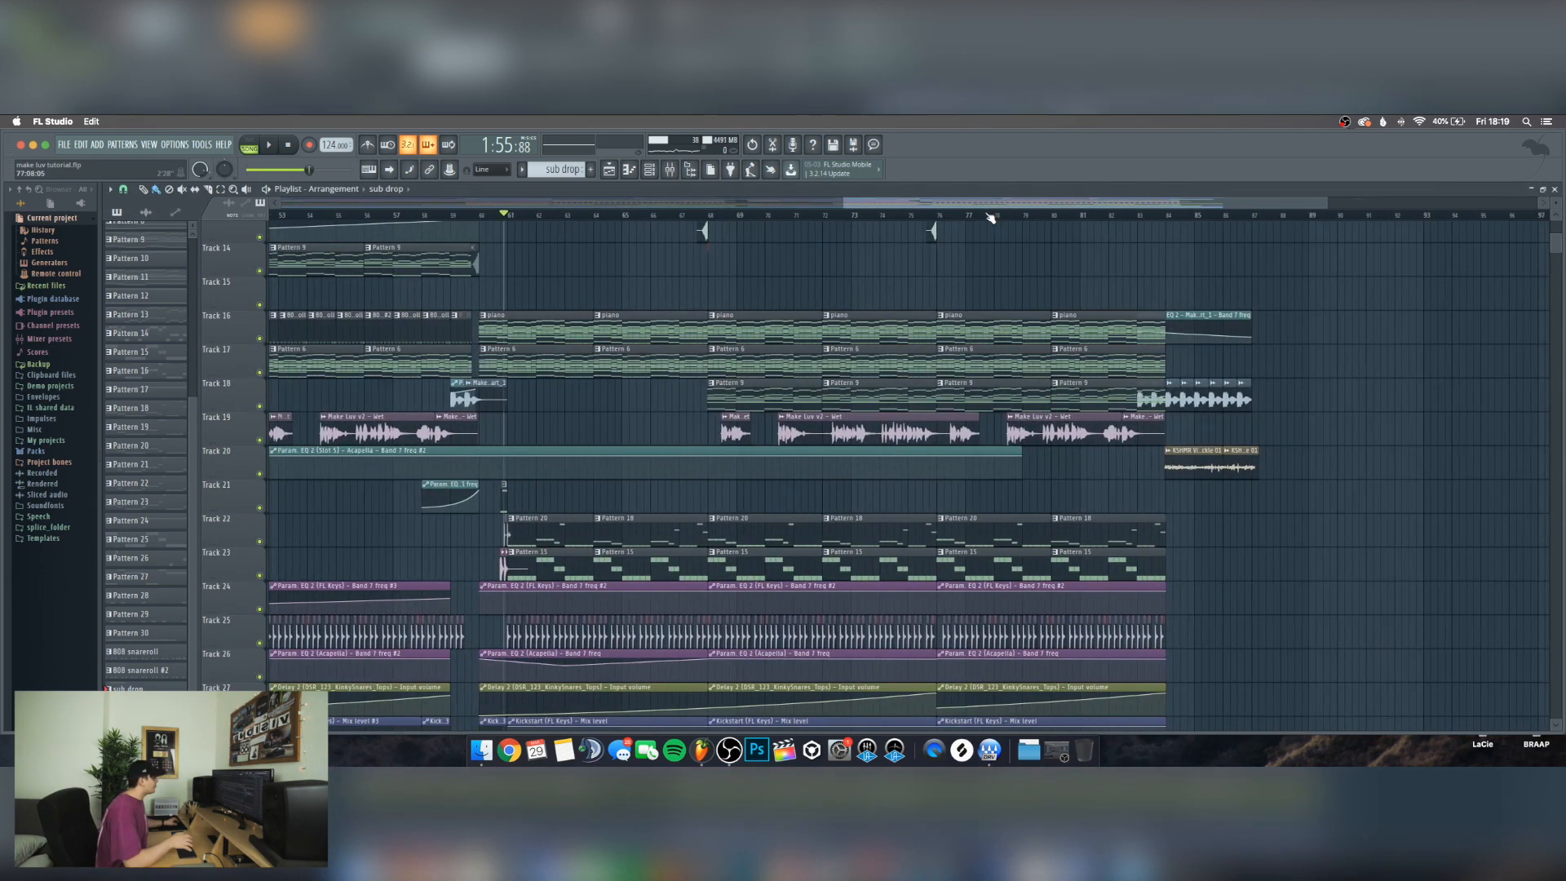
scroll(946, 228, "right", 2)
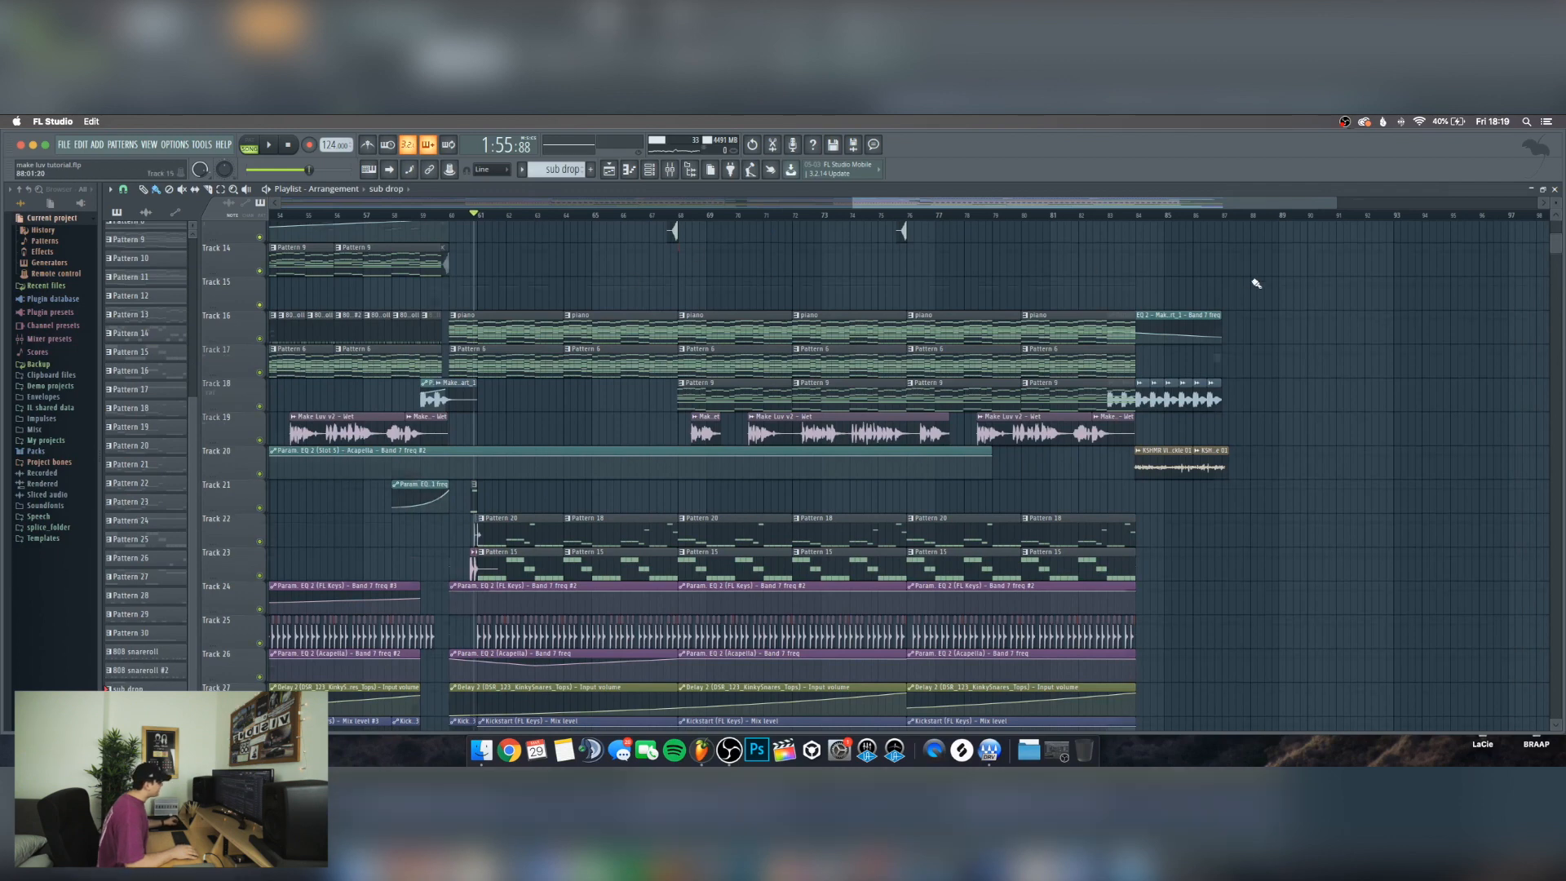
scroll(891, 391, "down", 4)
scroll(891, 388, "down", 4)
scroll(891, 388, "down", 7)
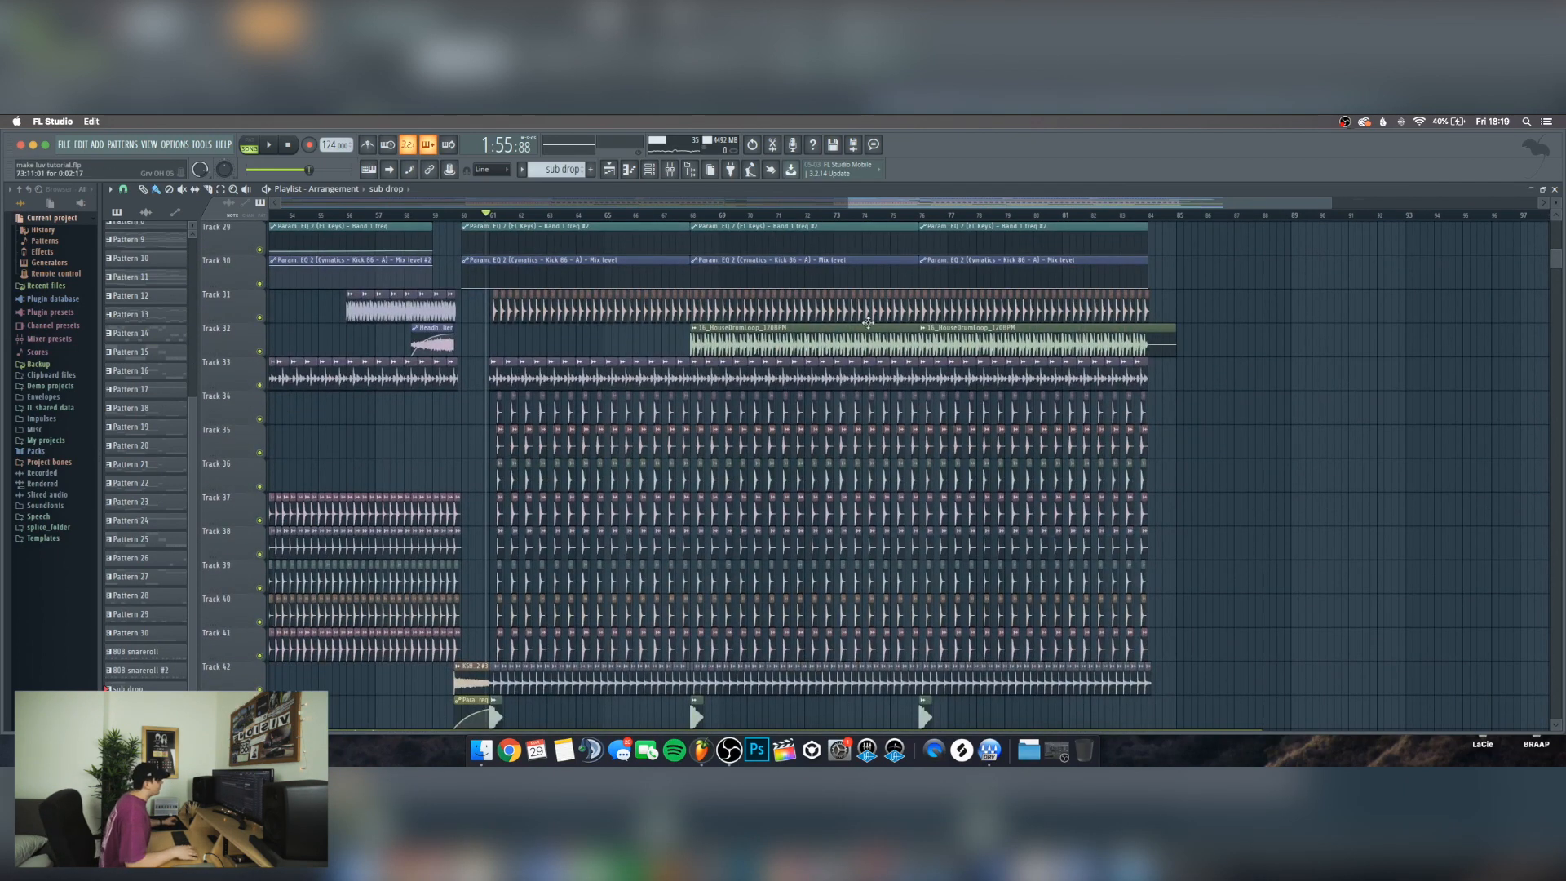
left_click_drag(982, 343, 845, 341)
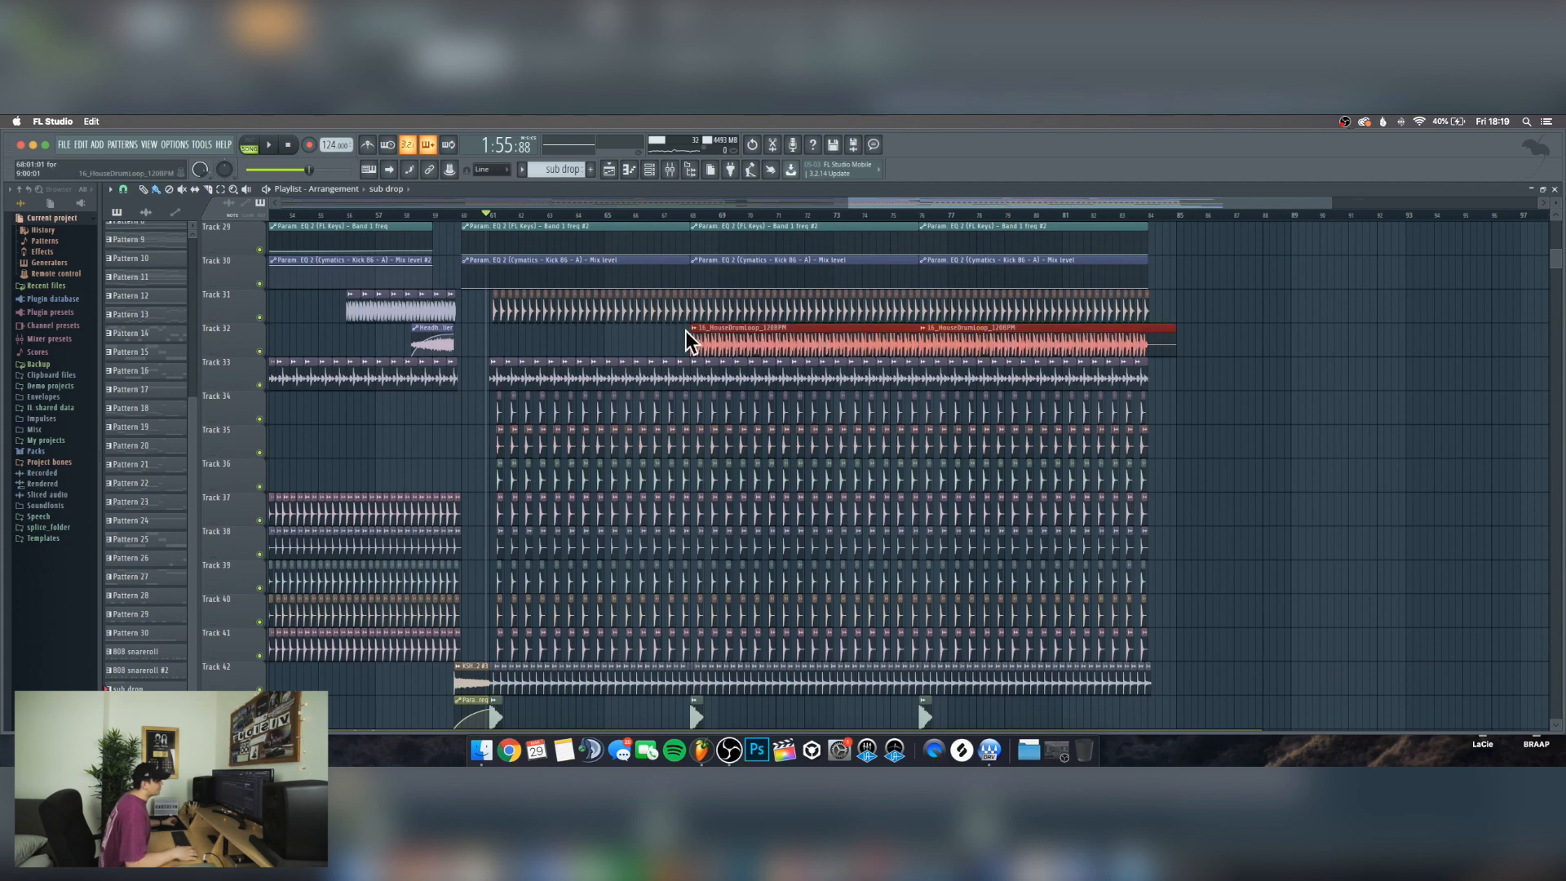
scroll(651, 335, "left", 10)
scroll(652, 335, "right", 15)
scroll(651, 335, "down", 4)
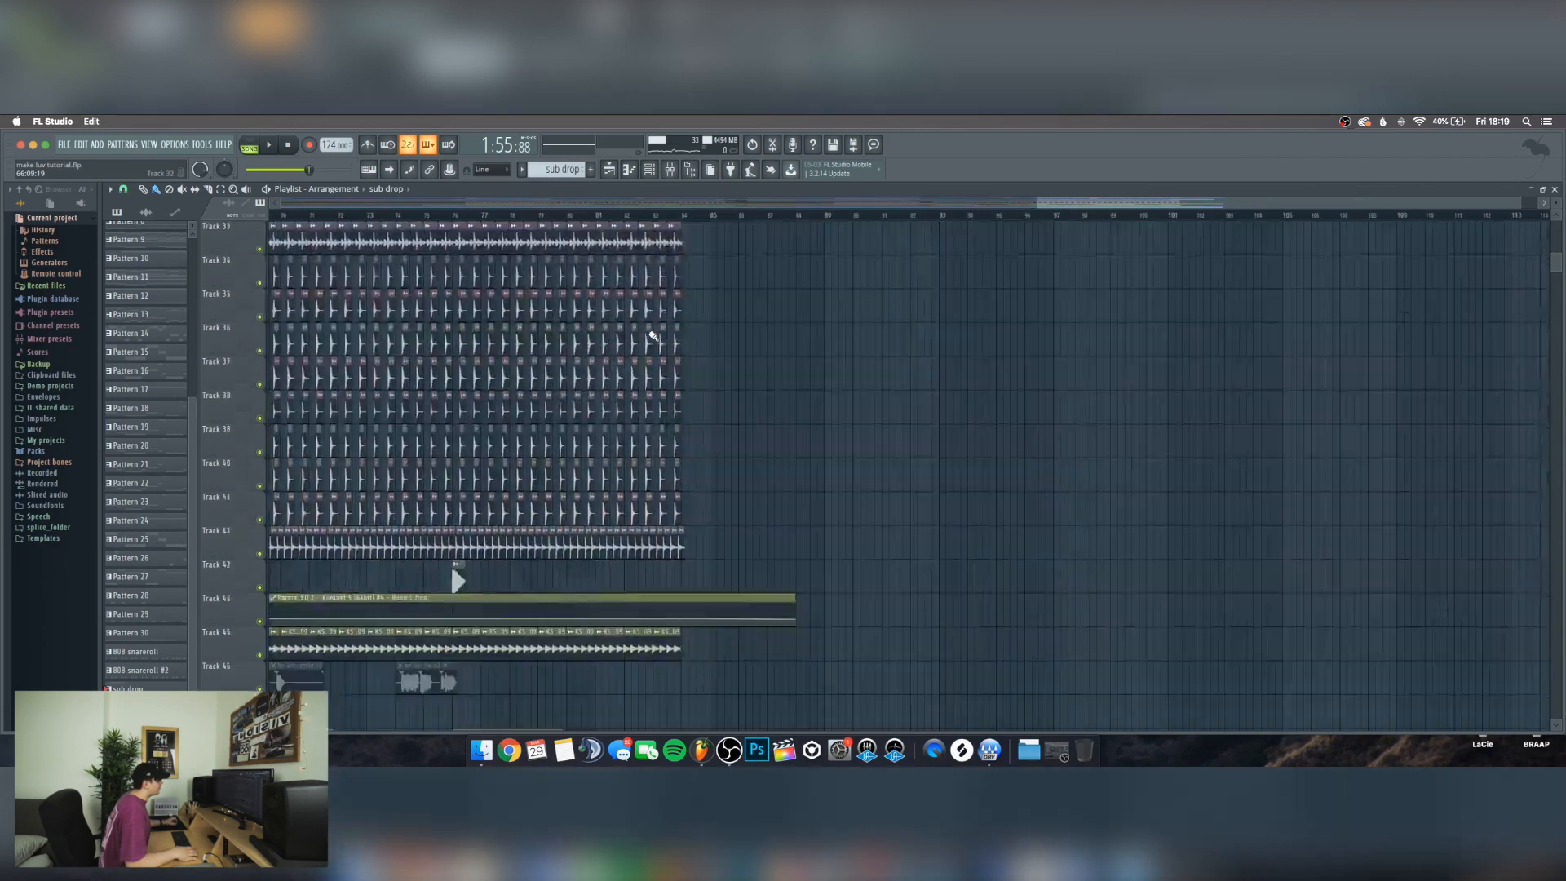
scroll(652, 335, "up", 8)
scroll(652, 335, "left", 6)
scroll(629, 403, "down", 4)
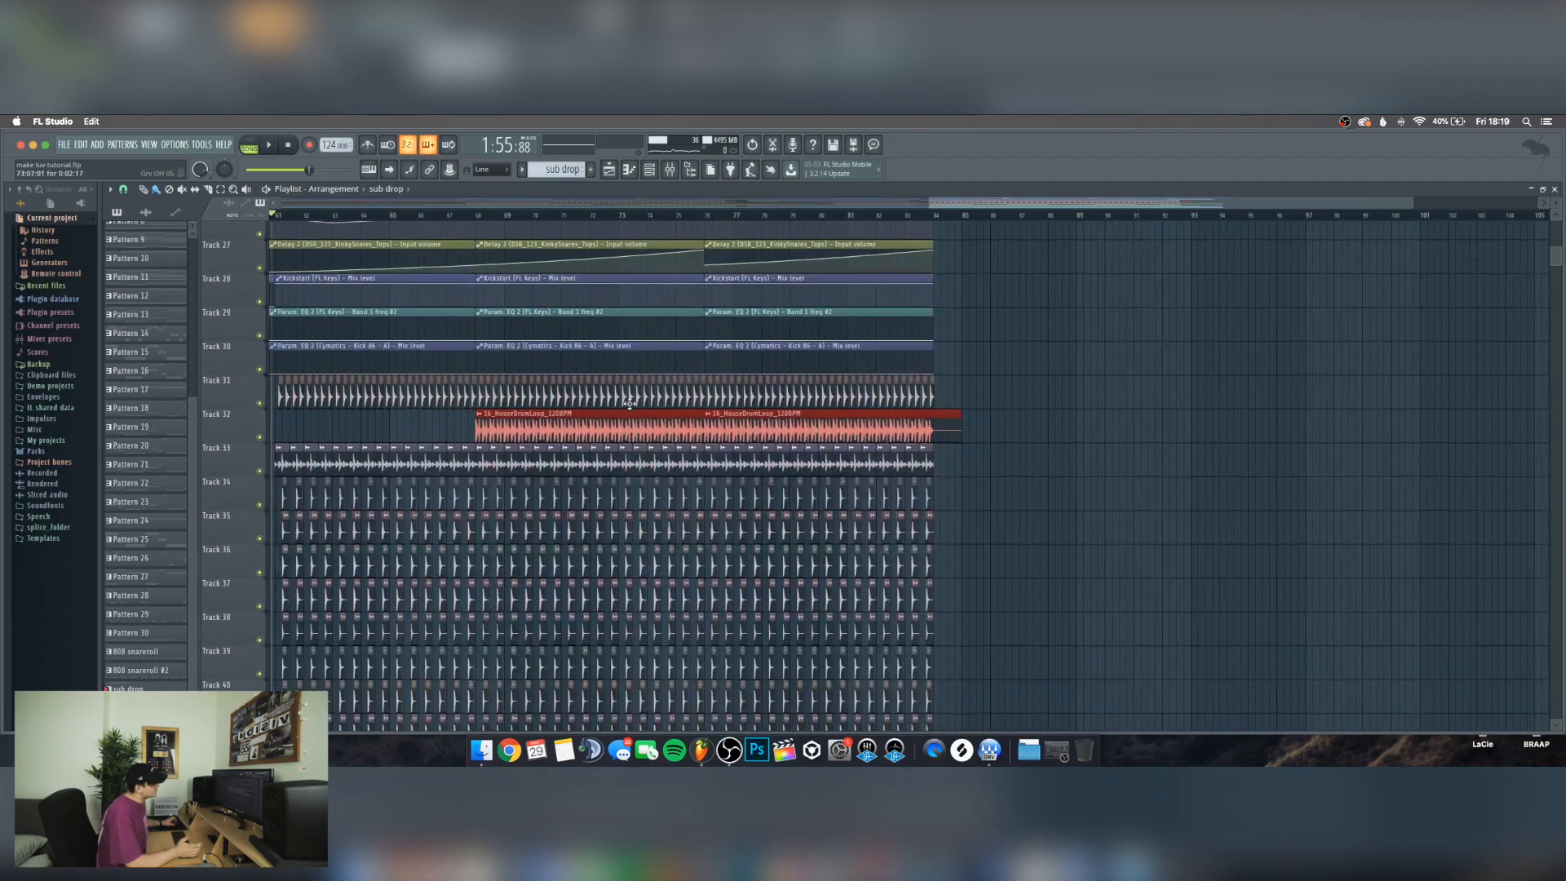
Select the KSHMR Exhaust 02 and Sweep Down clips on tracks 48 and 50 across the second drop
scroll(630, 403, "down", 15)
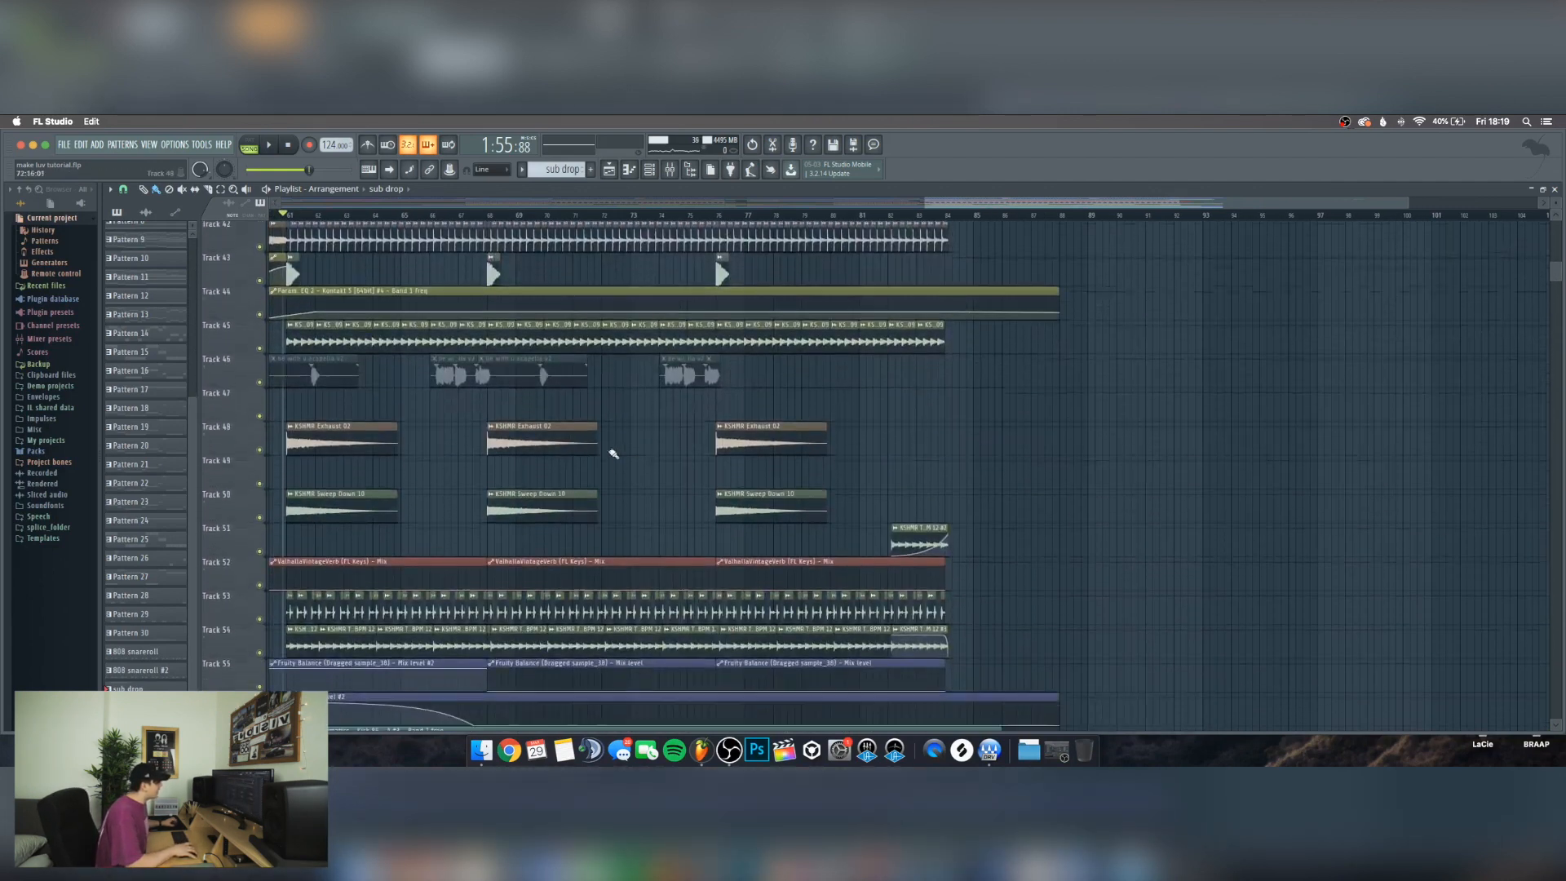
left_click_drag(951, 420, 286, 557)
scroll(459, 395, "down", 4)
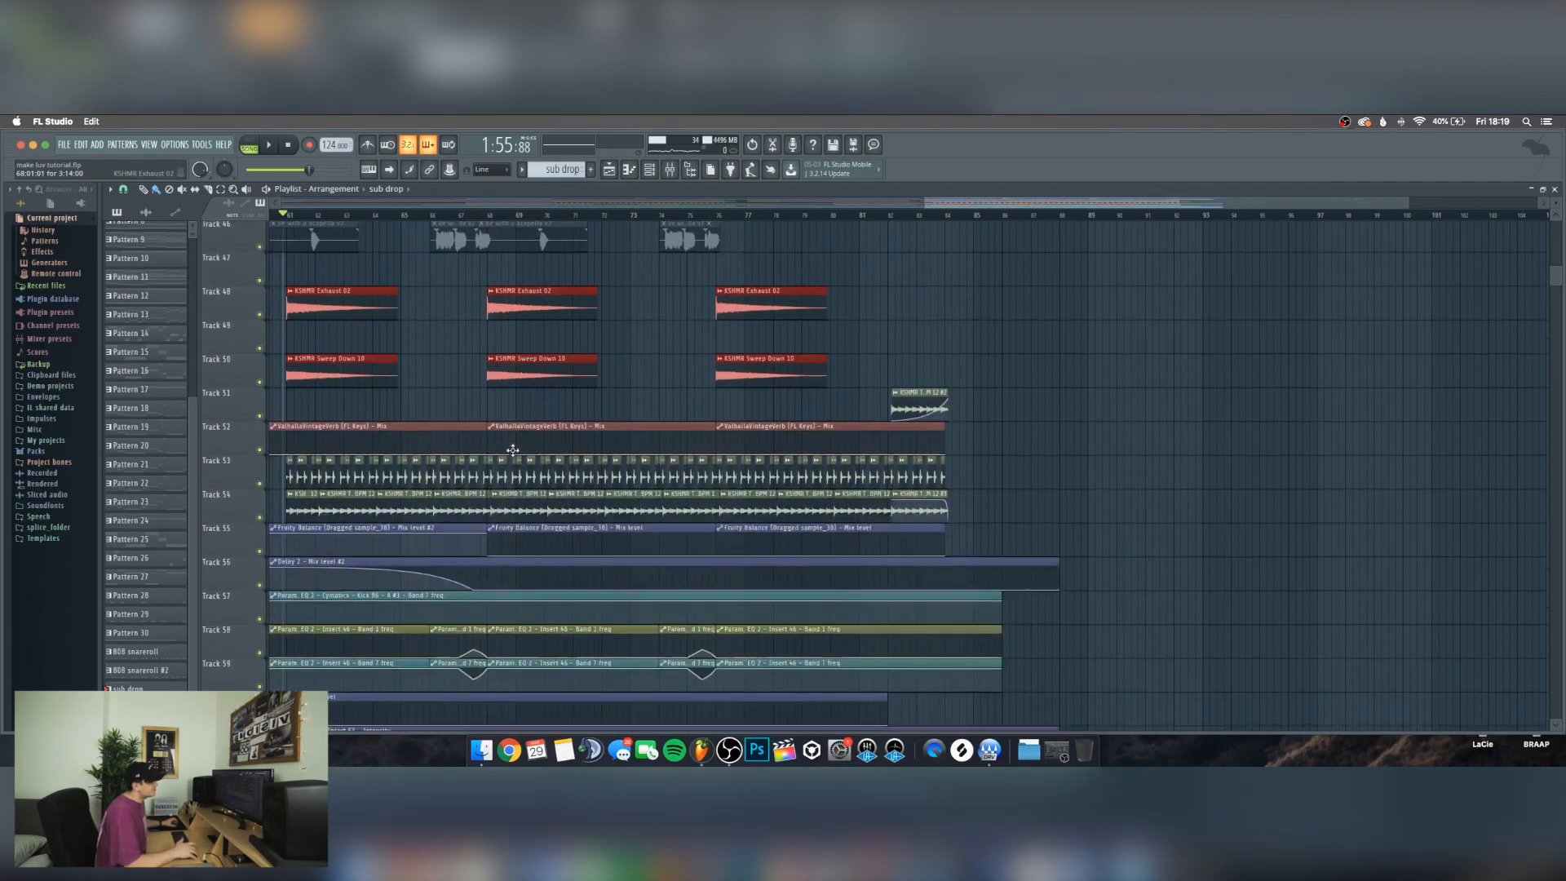
Look over the automation on tracks 56 to 68 and return to the piano, vocal and bass clips of the second drop
scroll(458, 395, "down", 9)
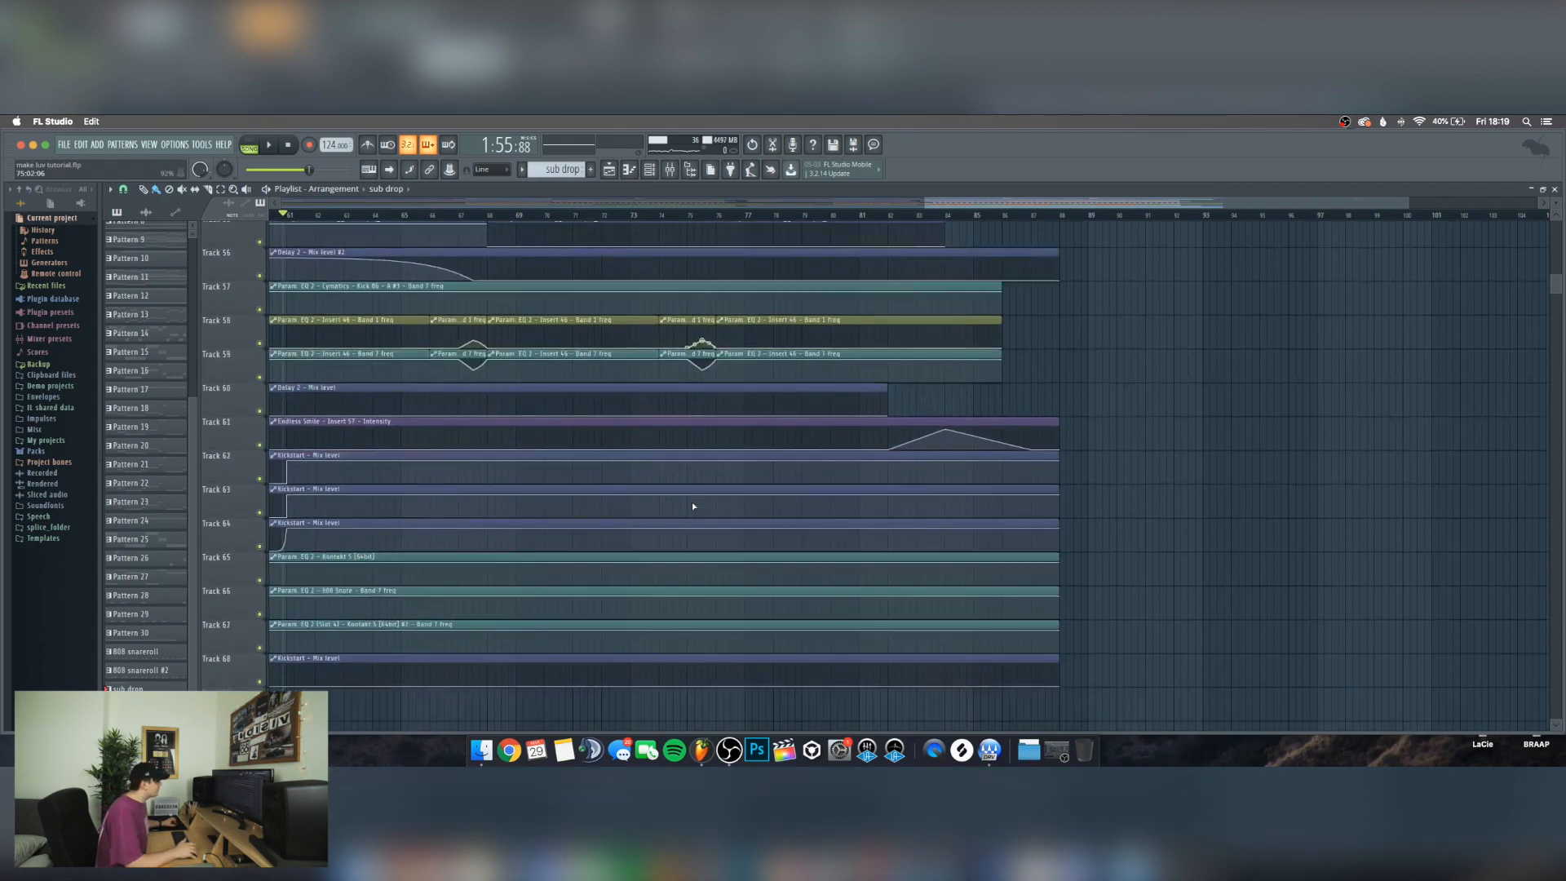
scroll(694, 503, "up", 17)
scroll(692, 501, "up", 20)
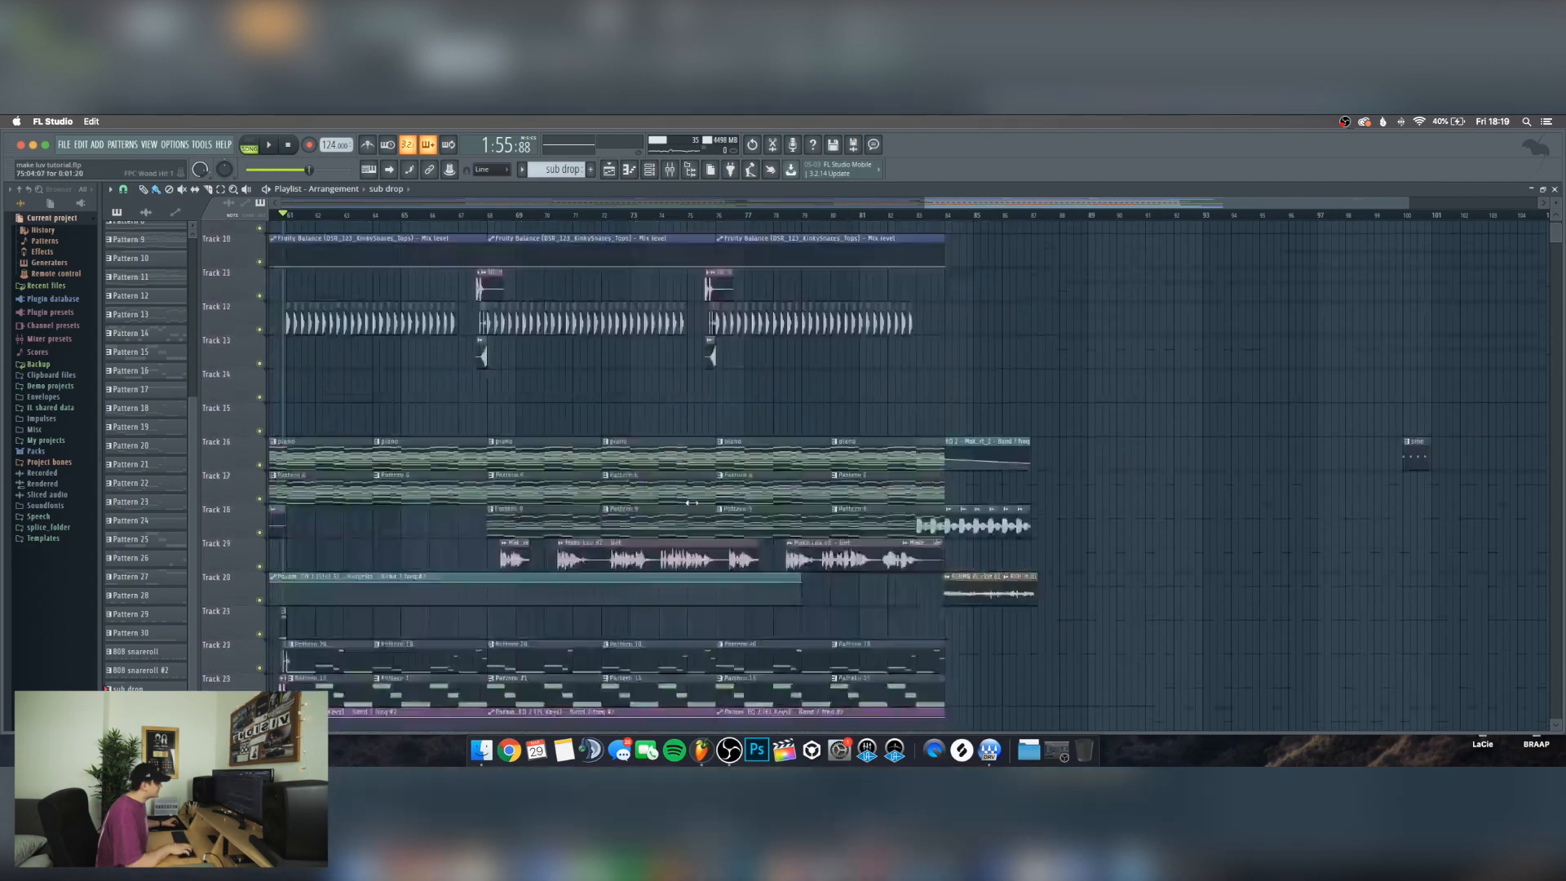
scroll(603, 514, "down", 8)
scroll(574, 422, "left", 2)
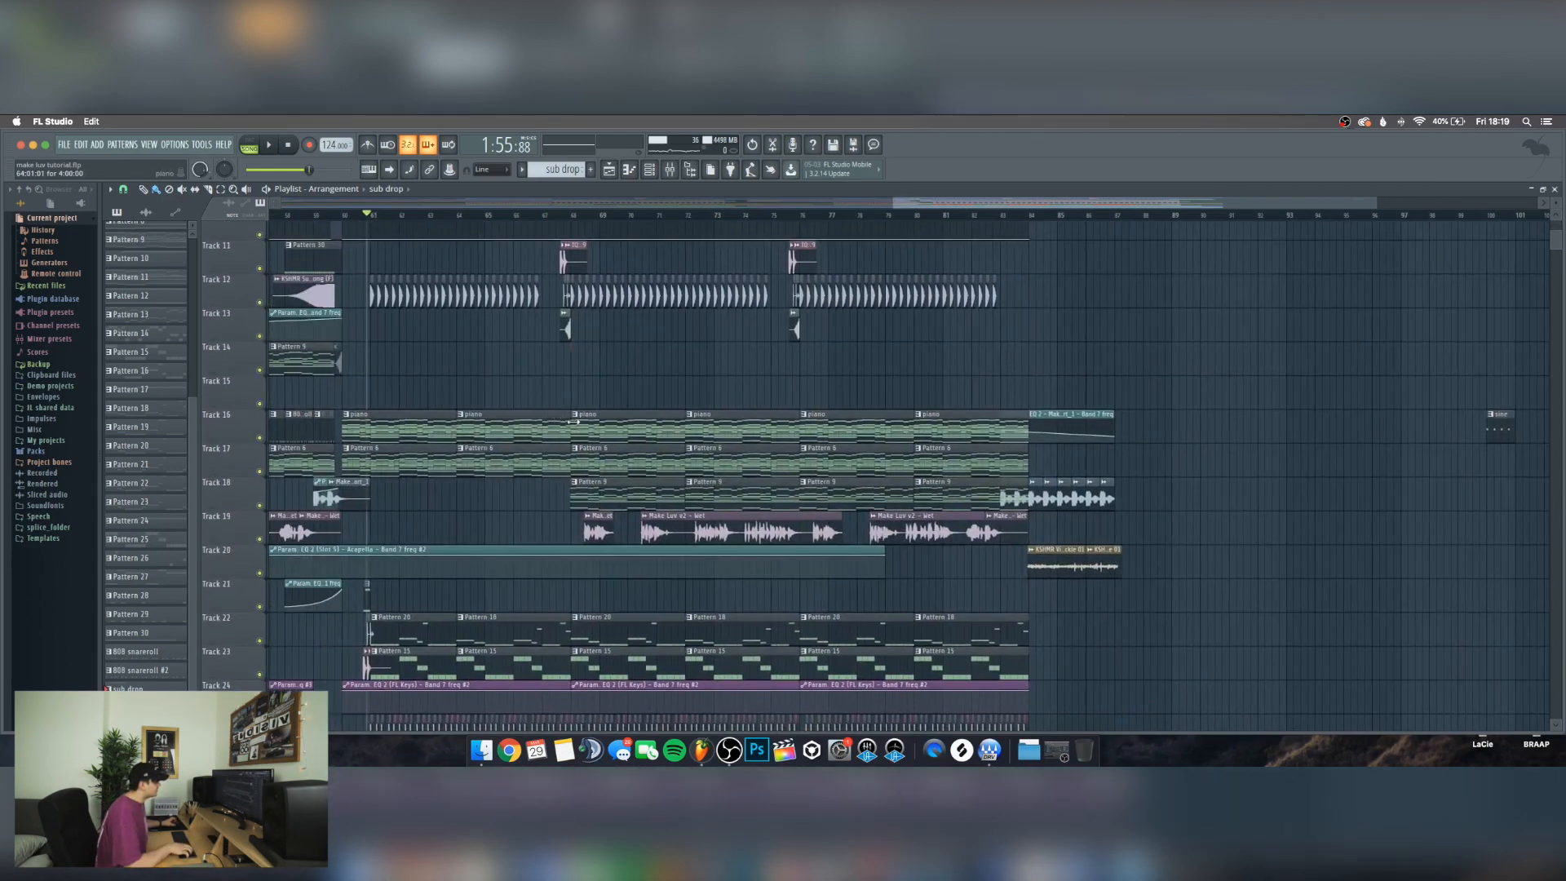
Inspect the Pattern 9 clip from track 18 in the piano roll and listen to the pattern on its own
double_click(605, 488)
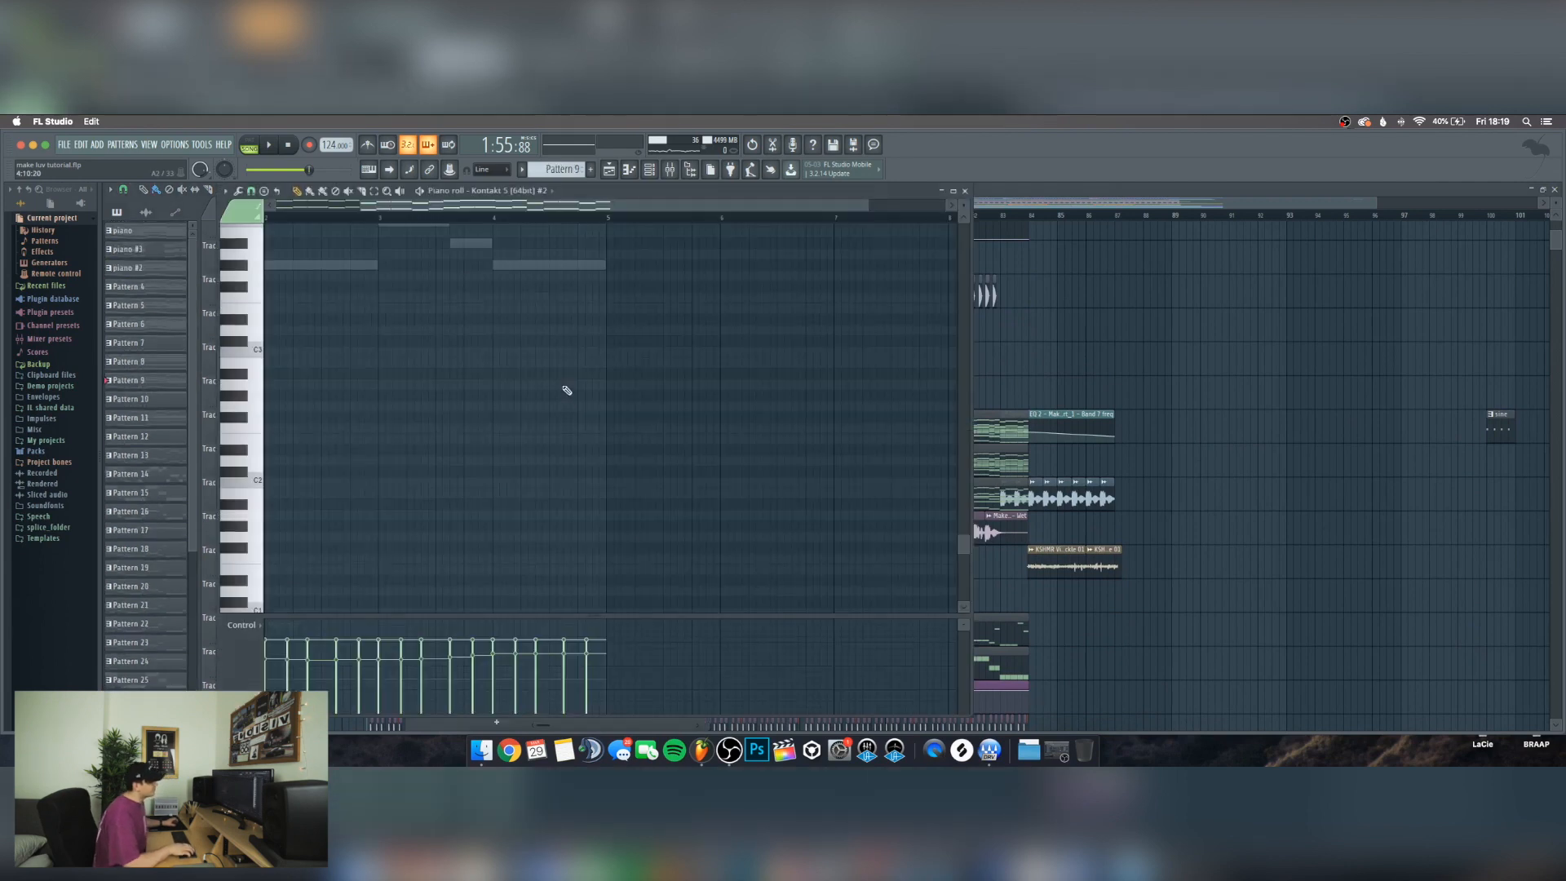
left_click(251, 146)
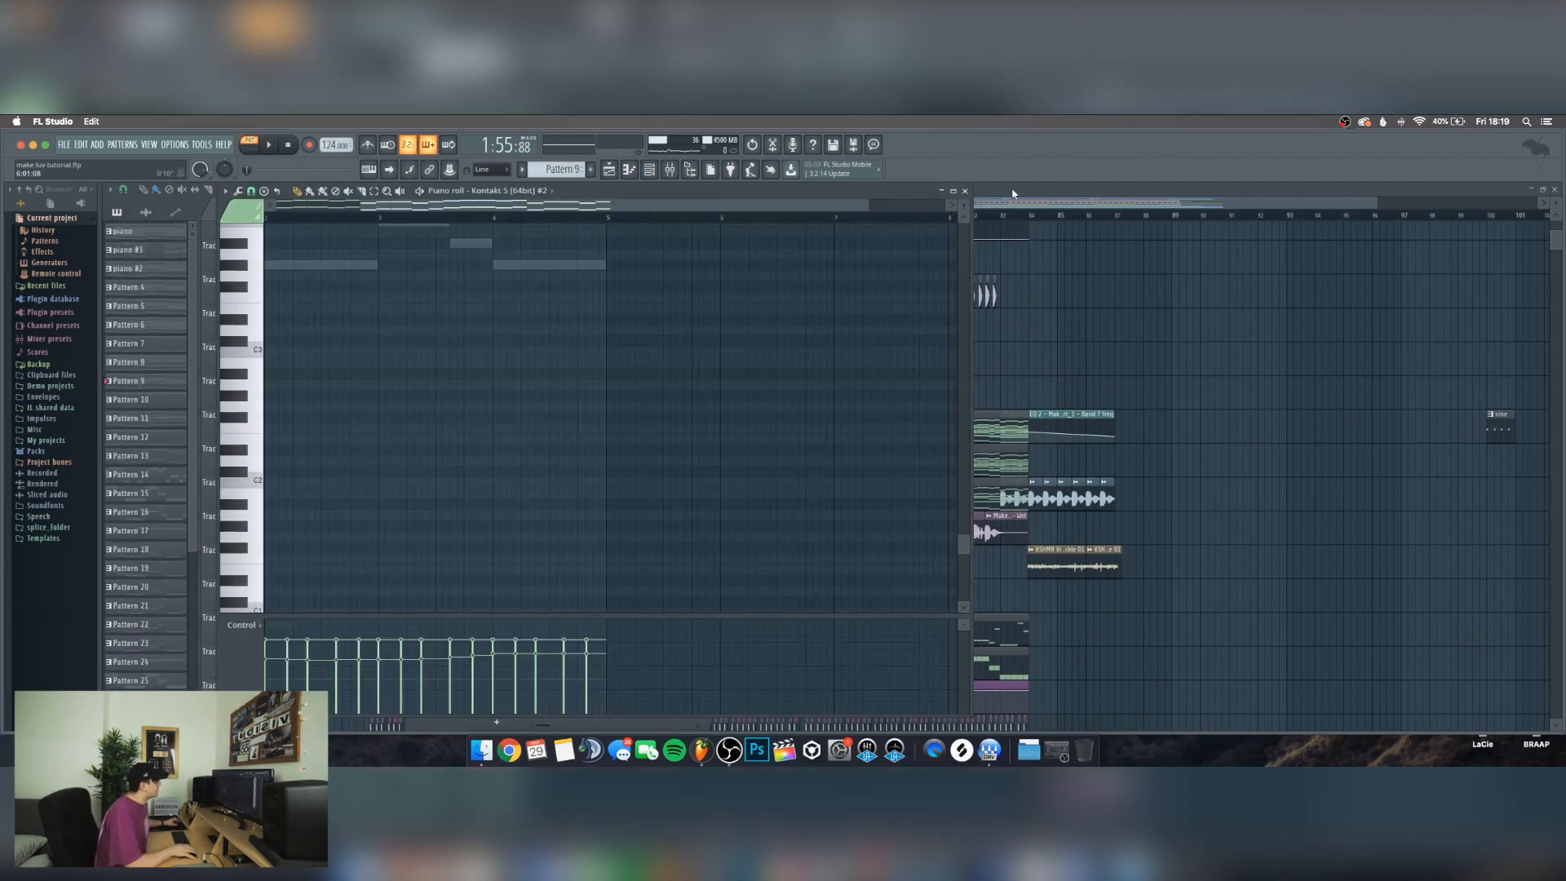
left_click(965, 191)
key("space")
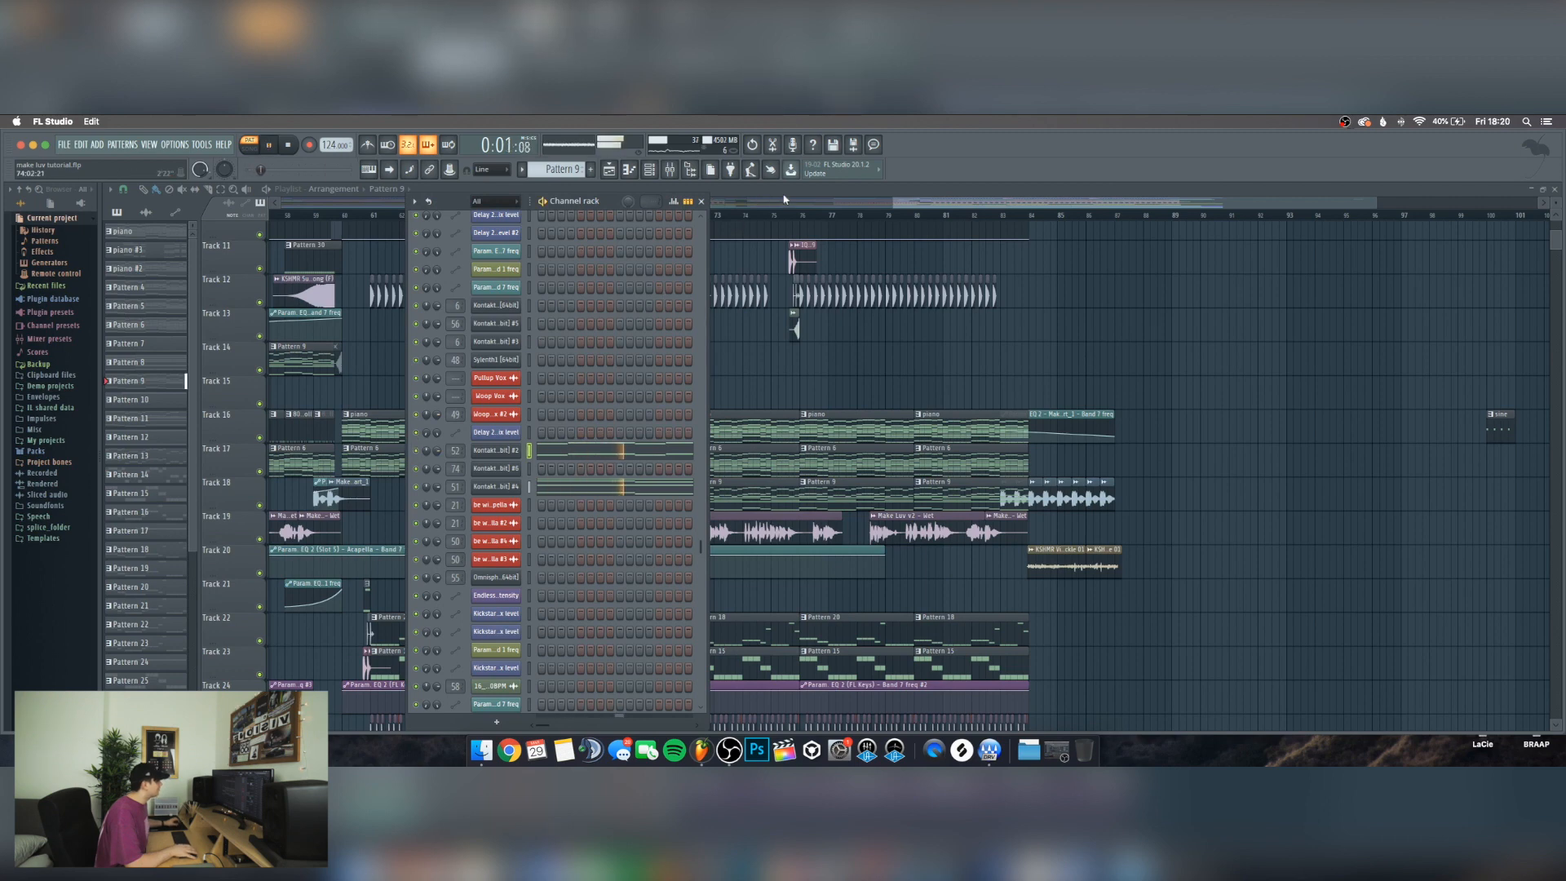
left_click(785, 198)
scroll(898, 214, "down", 4)
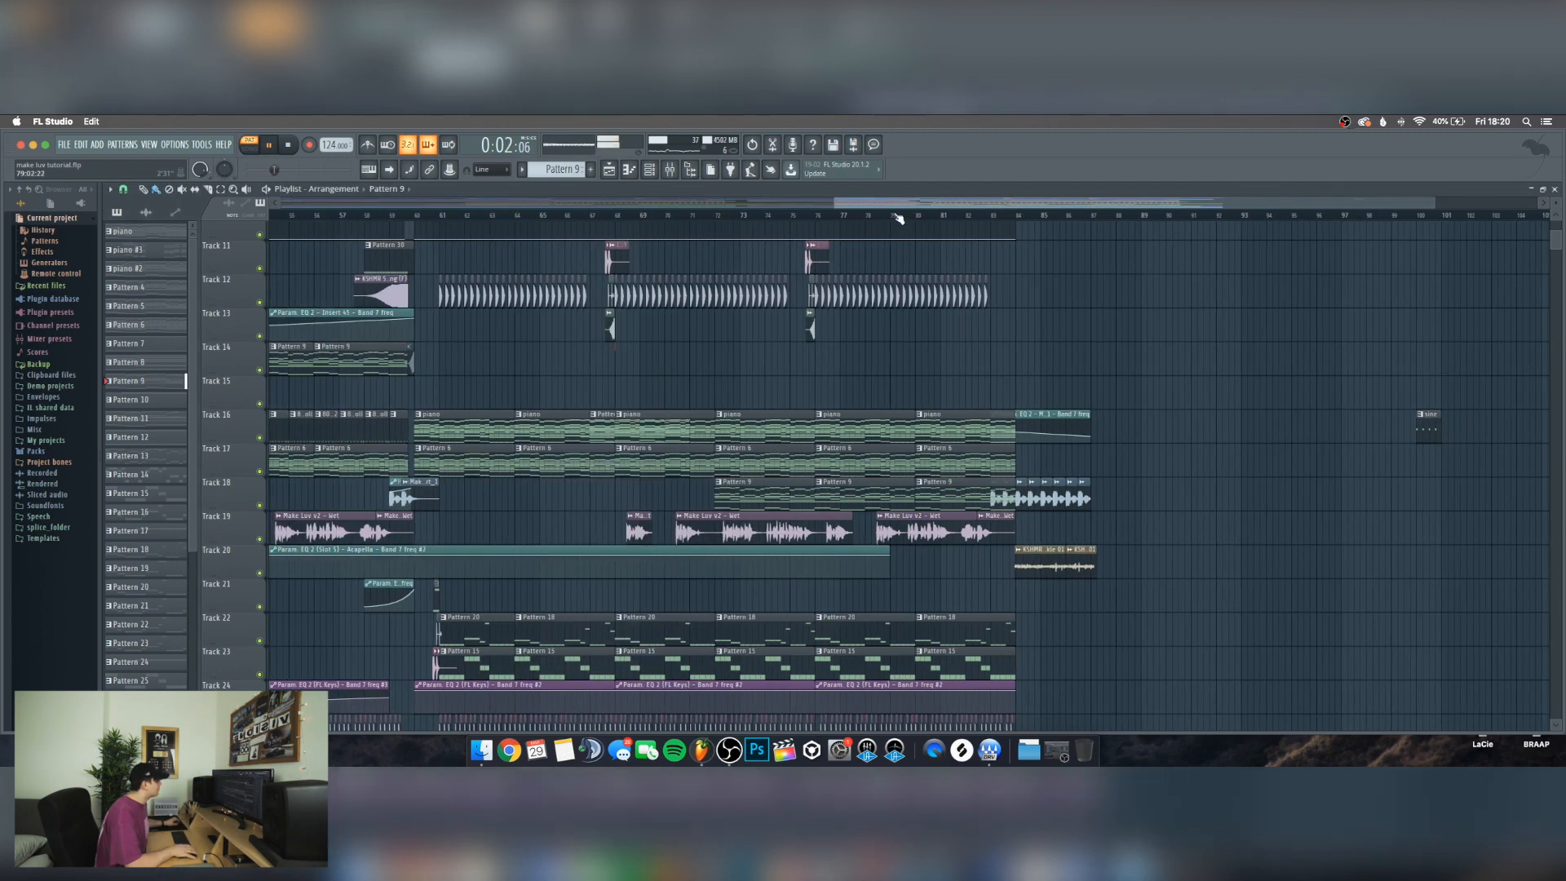
scroll(916, 215, "up", 2)
key("space")
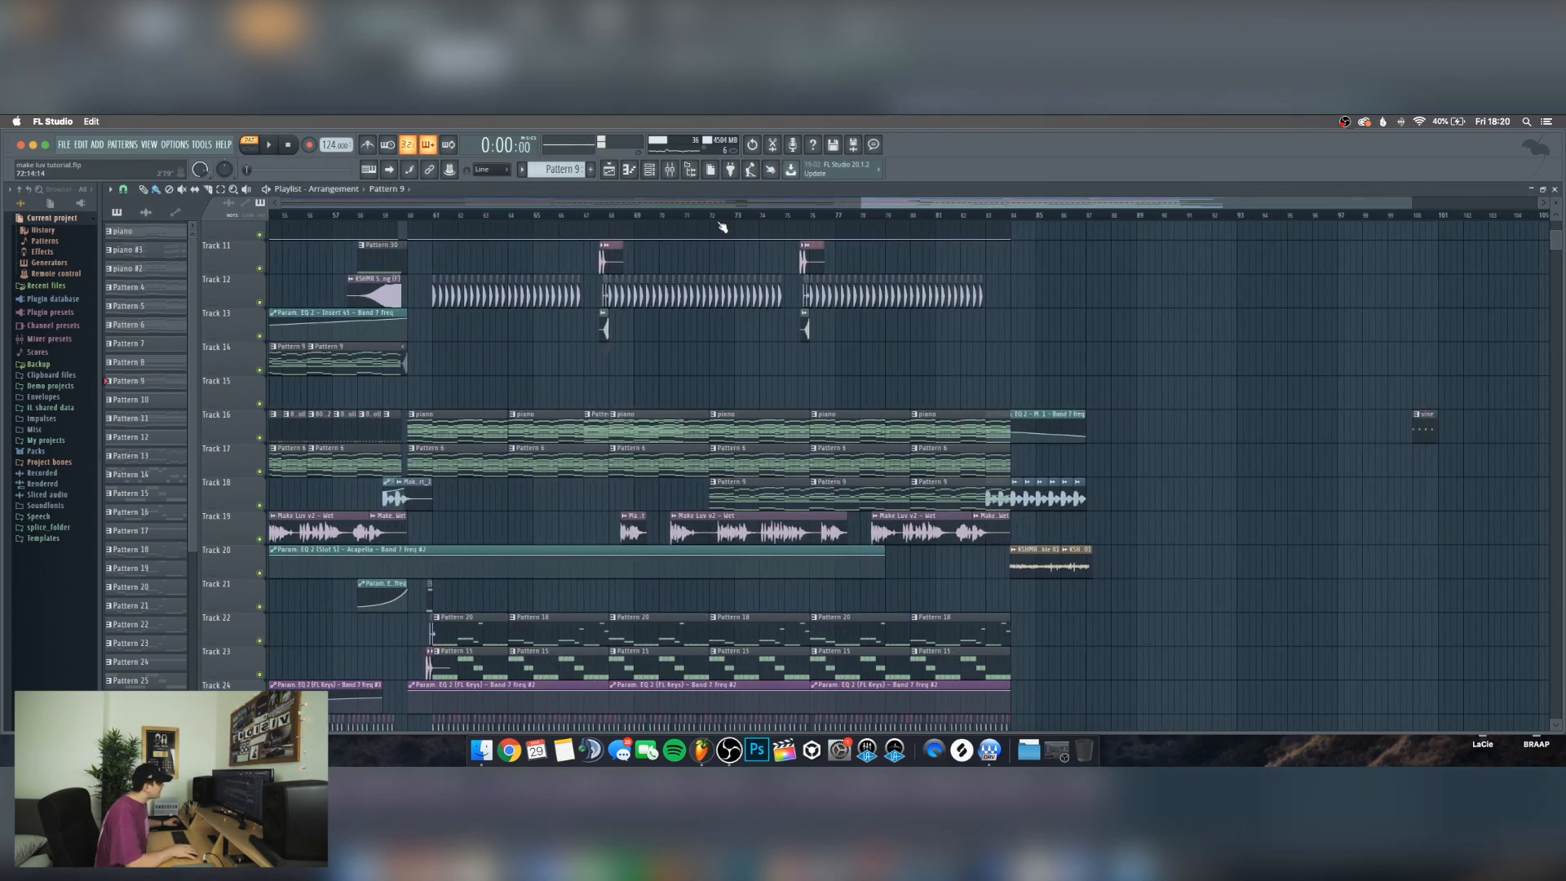
Play the song from just before the Pattern 9 clips on track 18, checking the mixer briefly, and stop playback
left_click(699, 217)
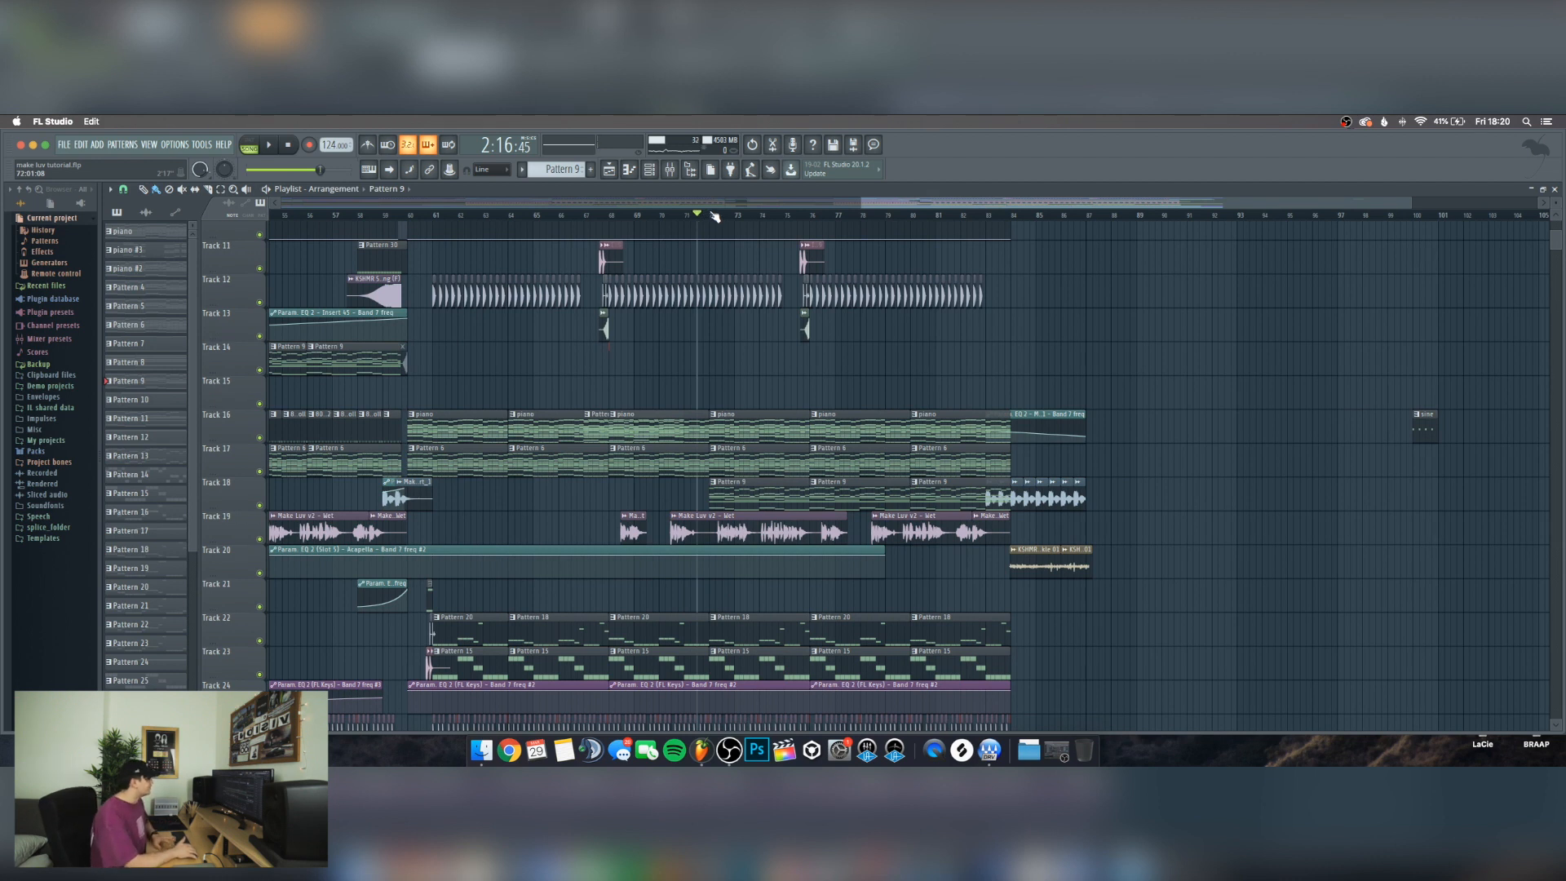
key("space")
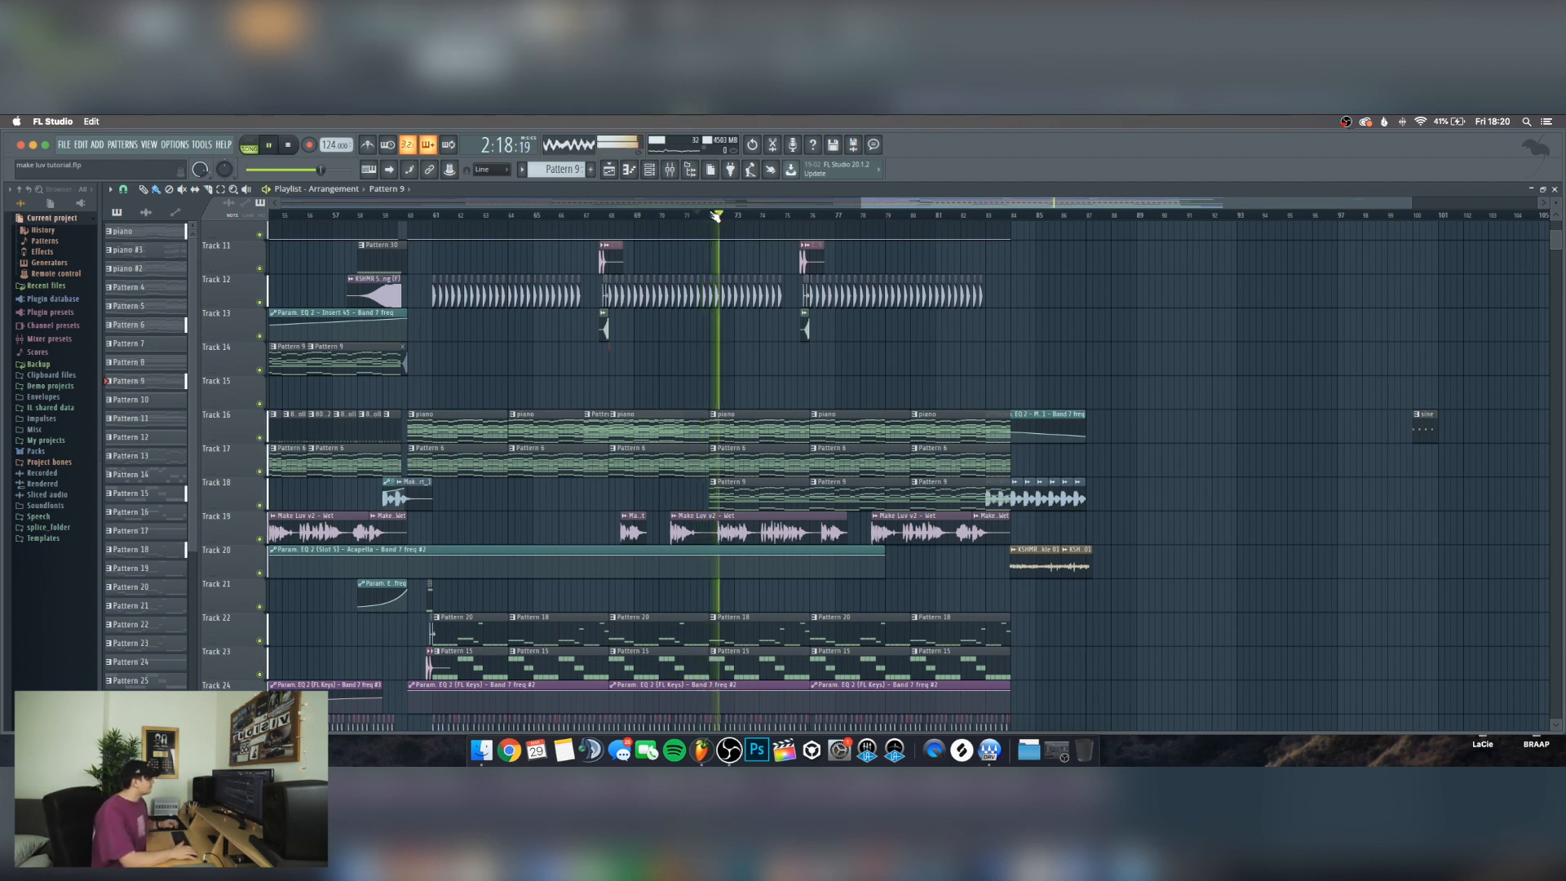
left_click(670, 170)
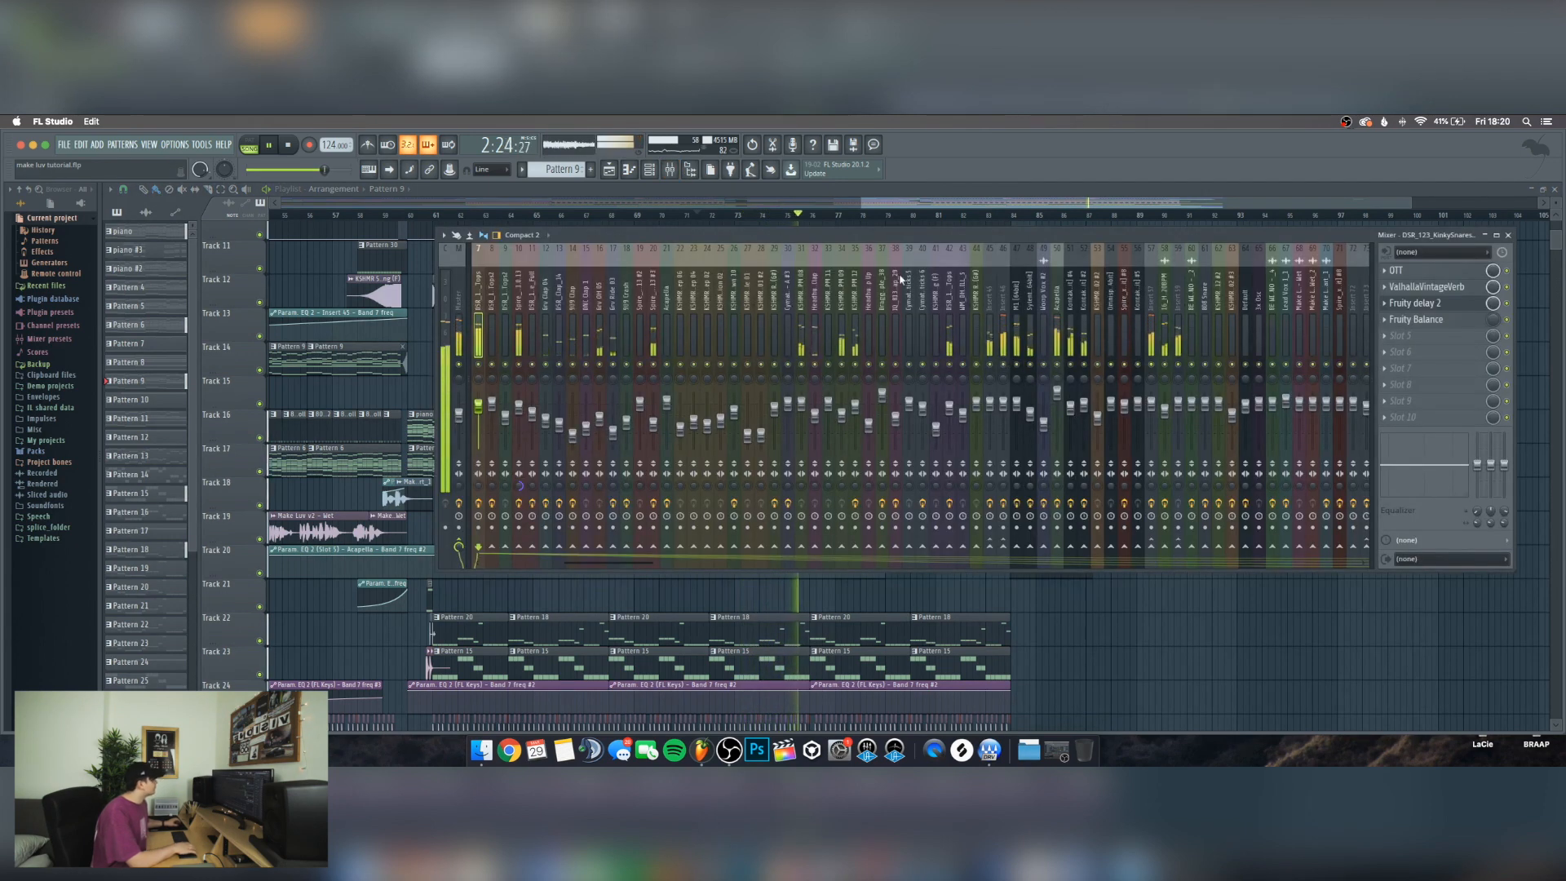
key("F9")
scroll(923, 217, "up", 2)
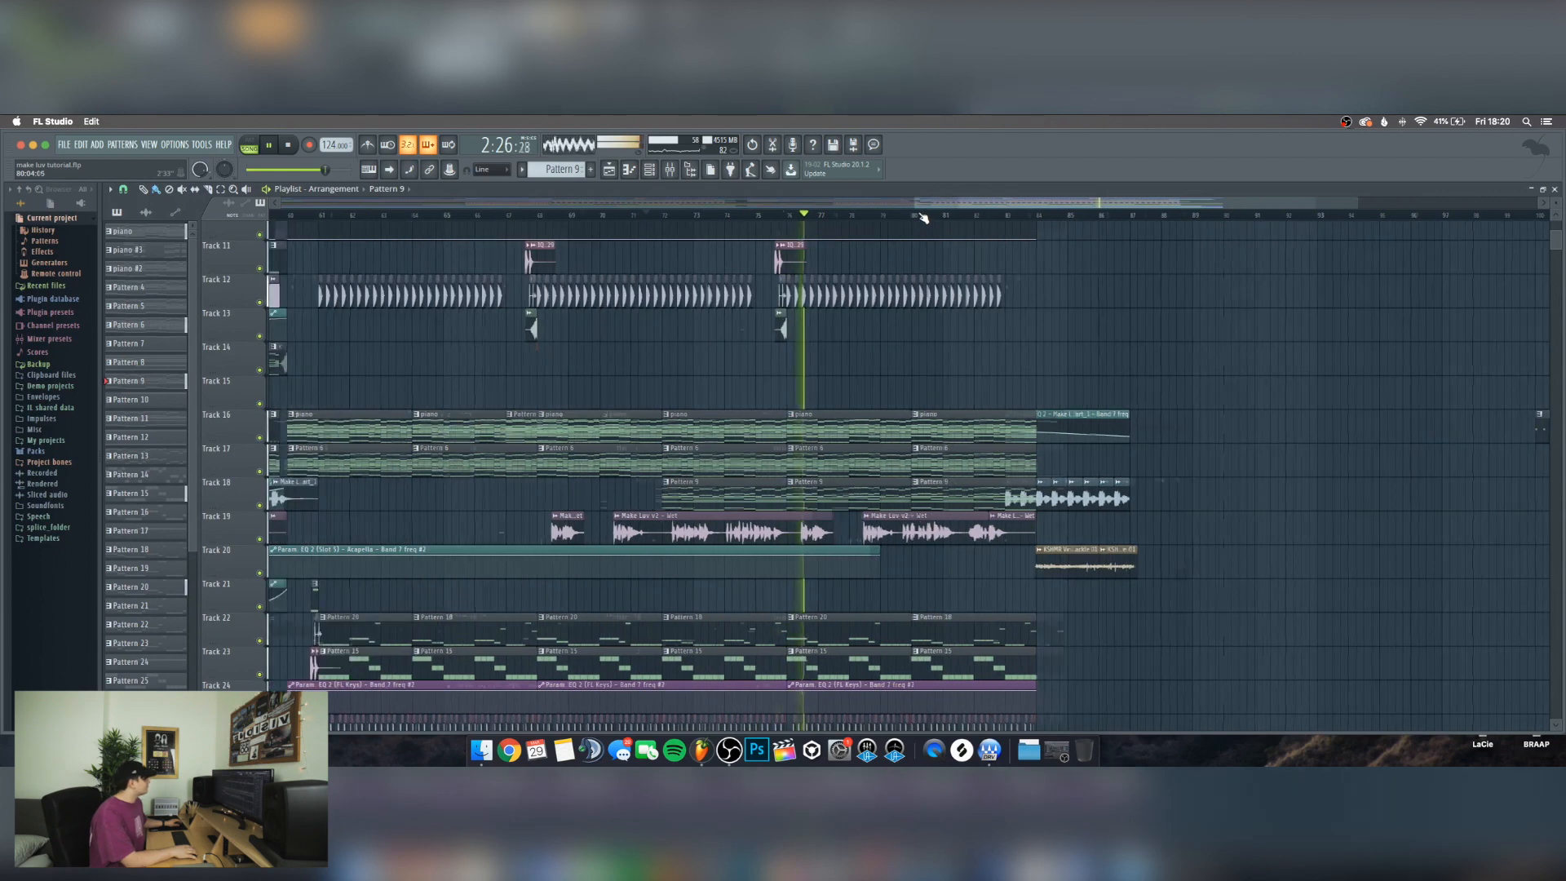
key("space")
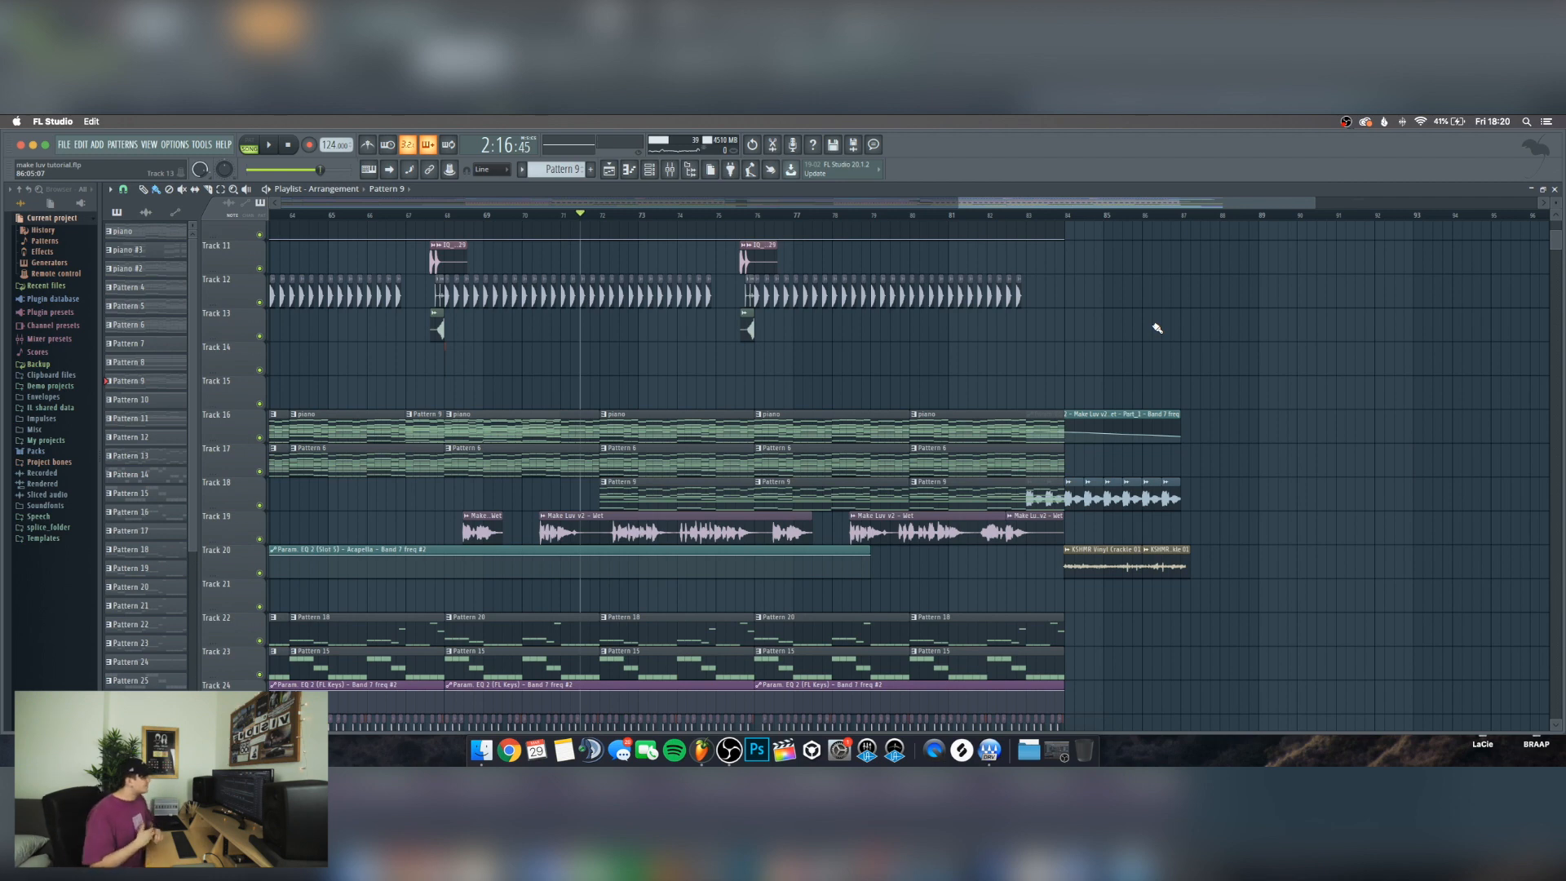
Look over the end of the second drop and the clips beyond it, down through the automation and drum tracks
scroll(1199, 314, "down", 4)
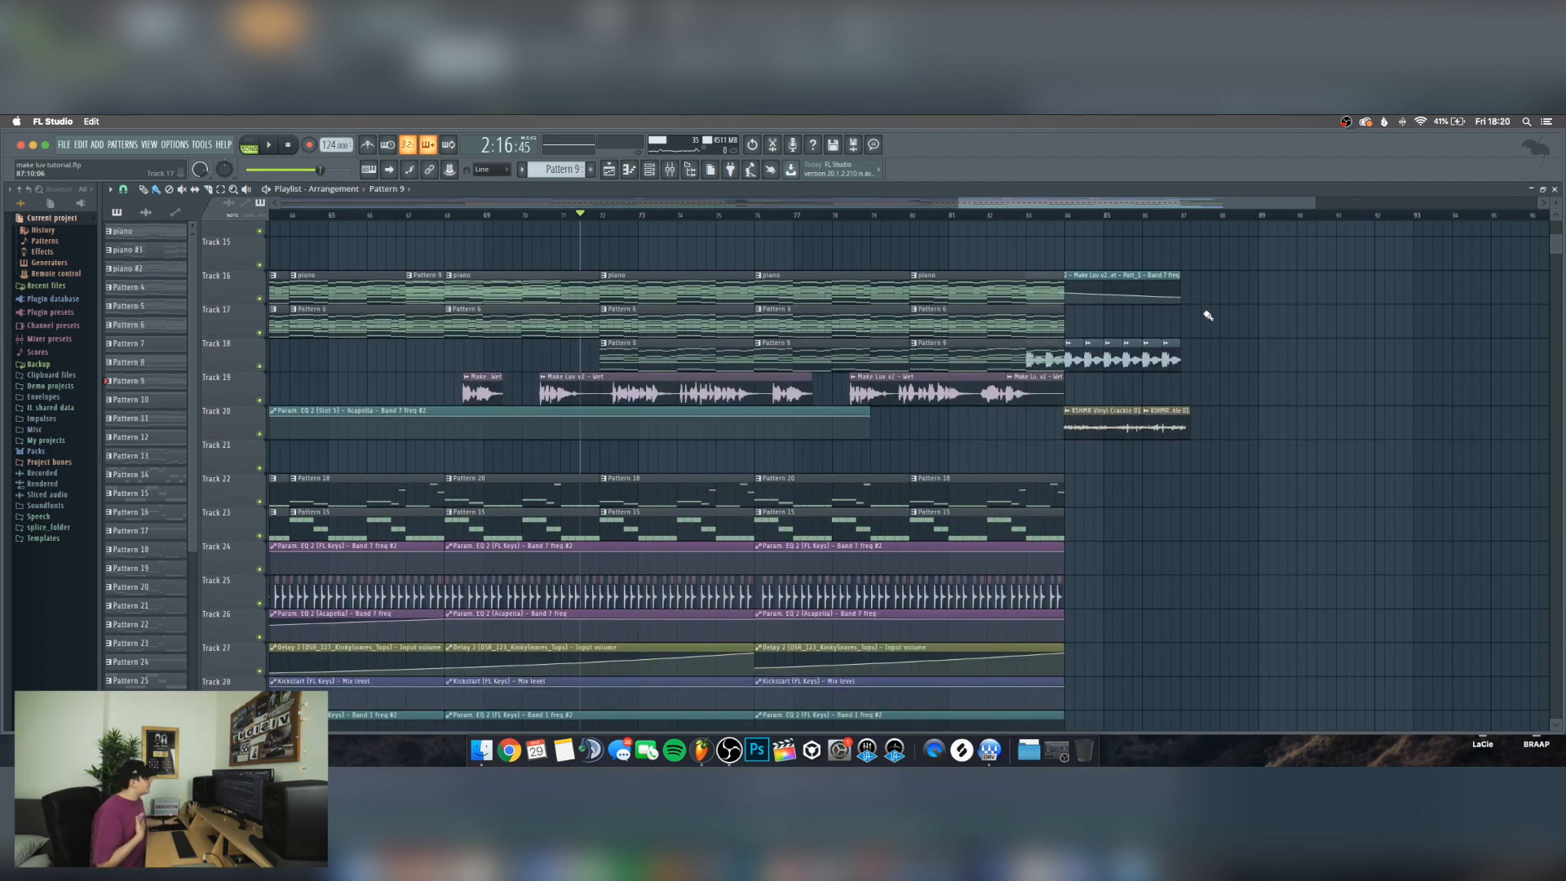
scroll(1260, 454, "down", 20)
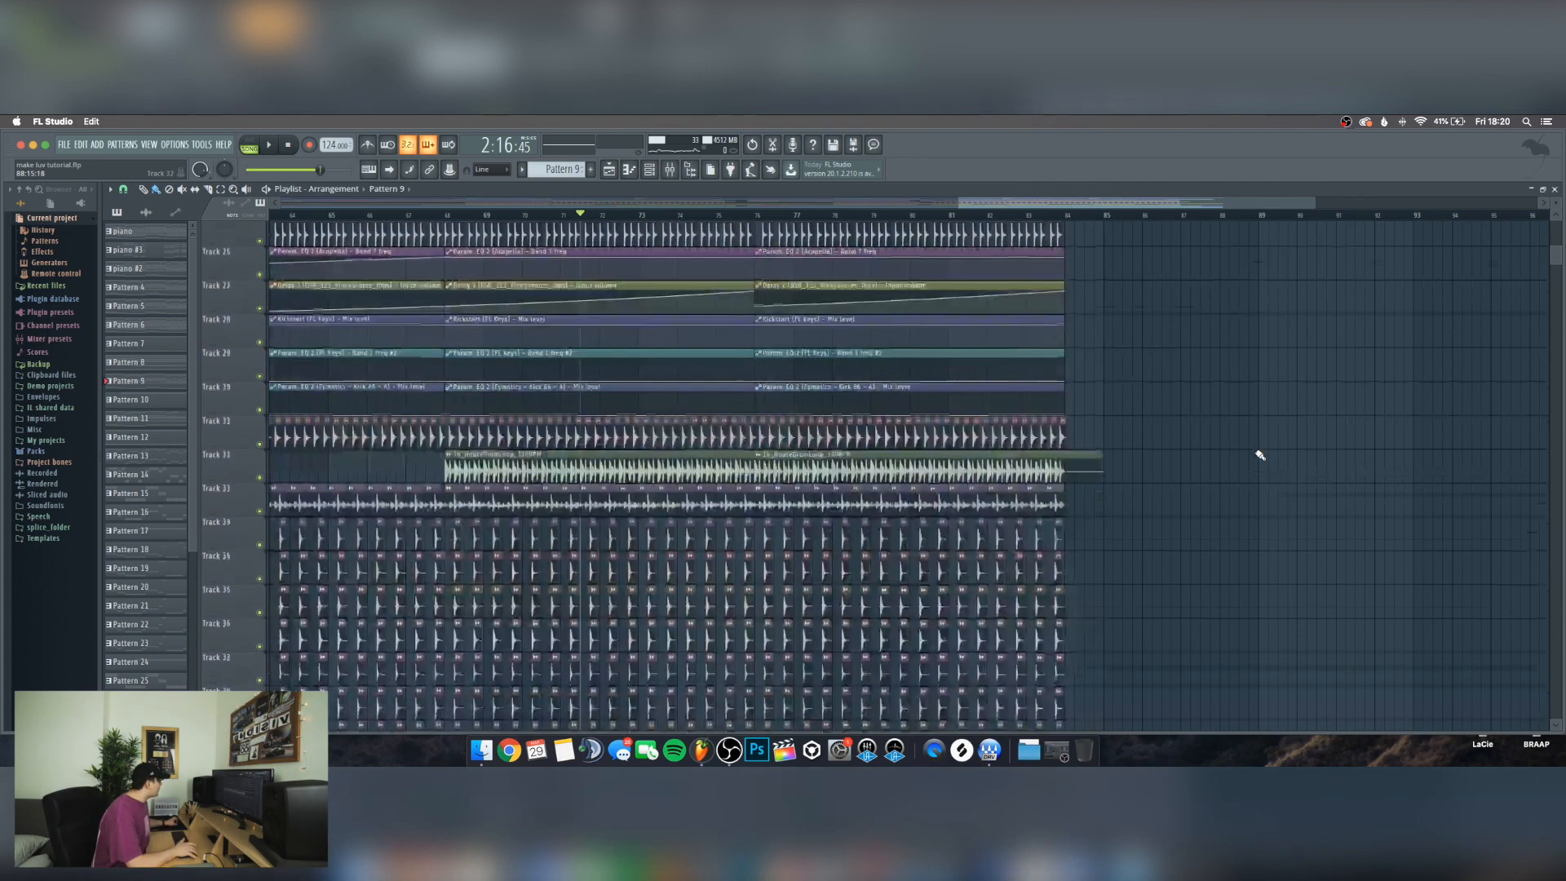